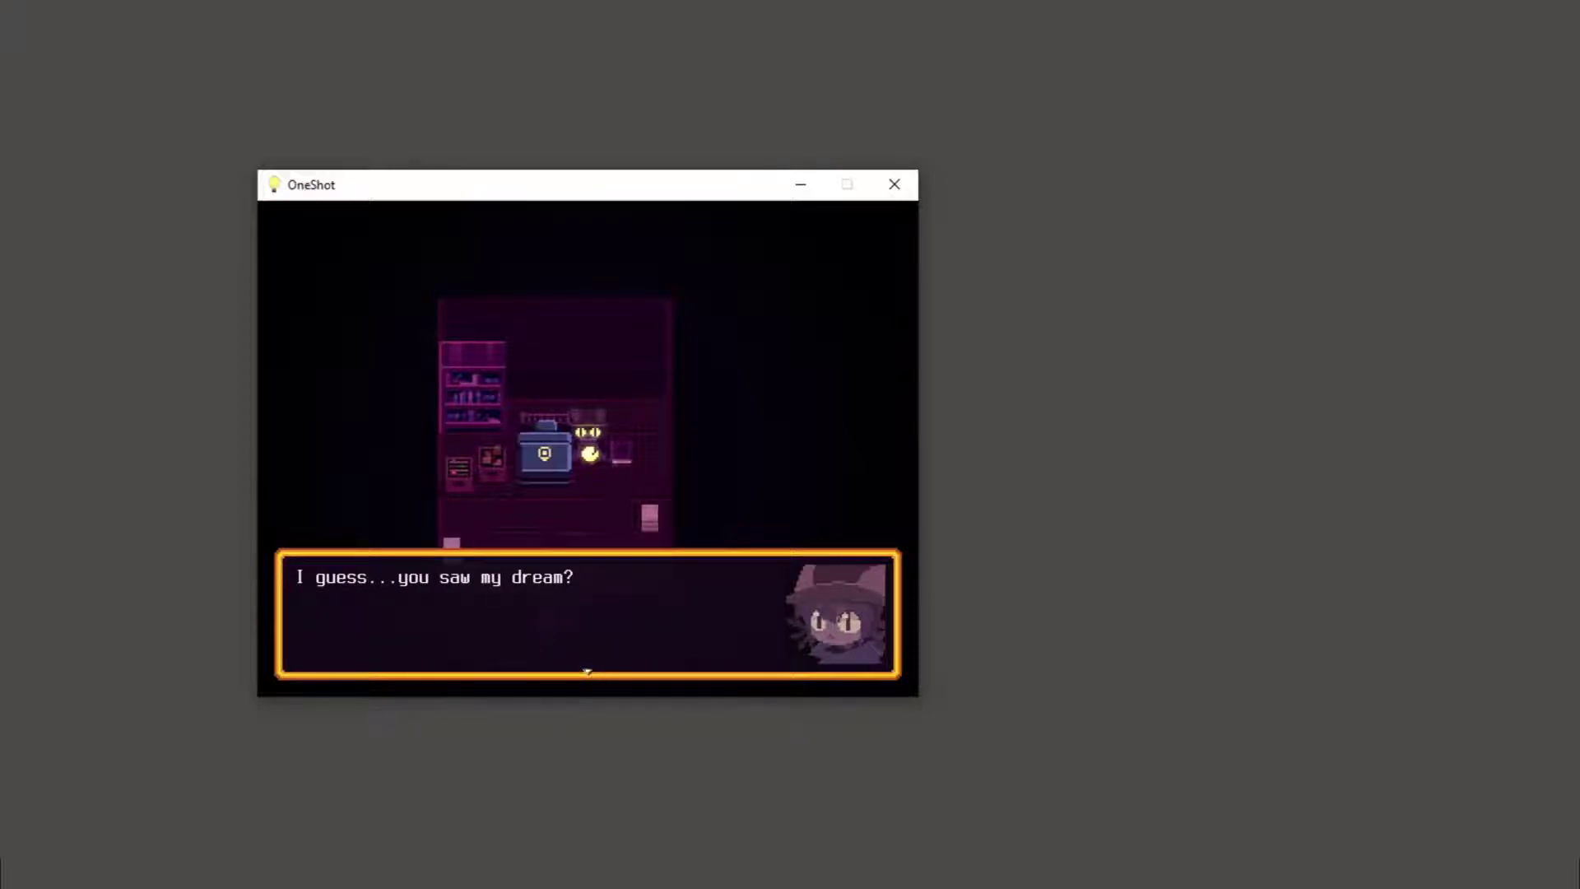
Step: Dismiss the dream dialogue and walk Niko left toward the dice-headed character
{"action": "key", "text": "z"}
{"action": "key", "text": "z"}
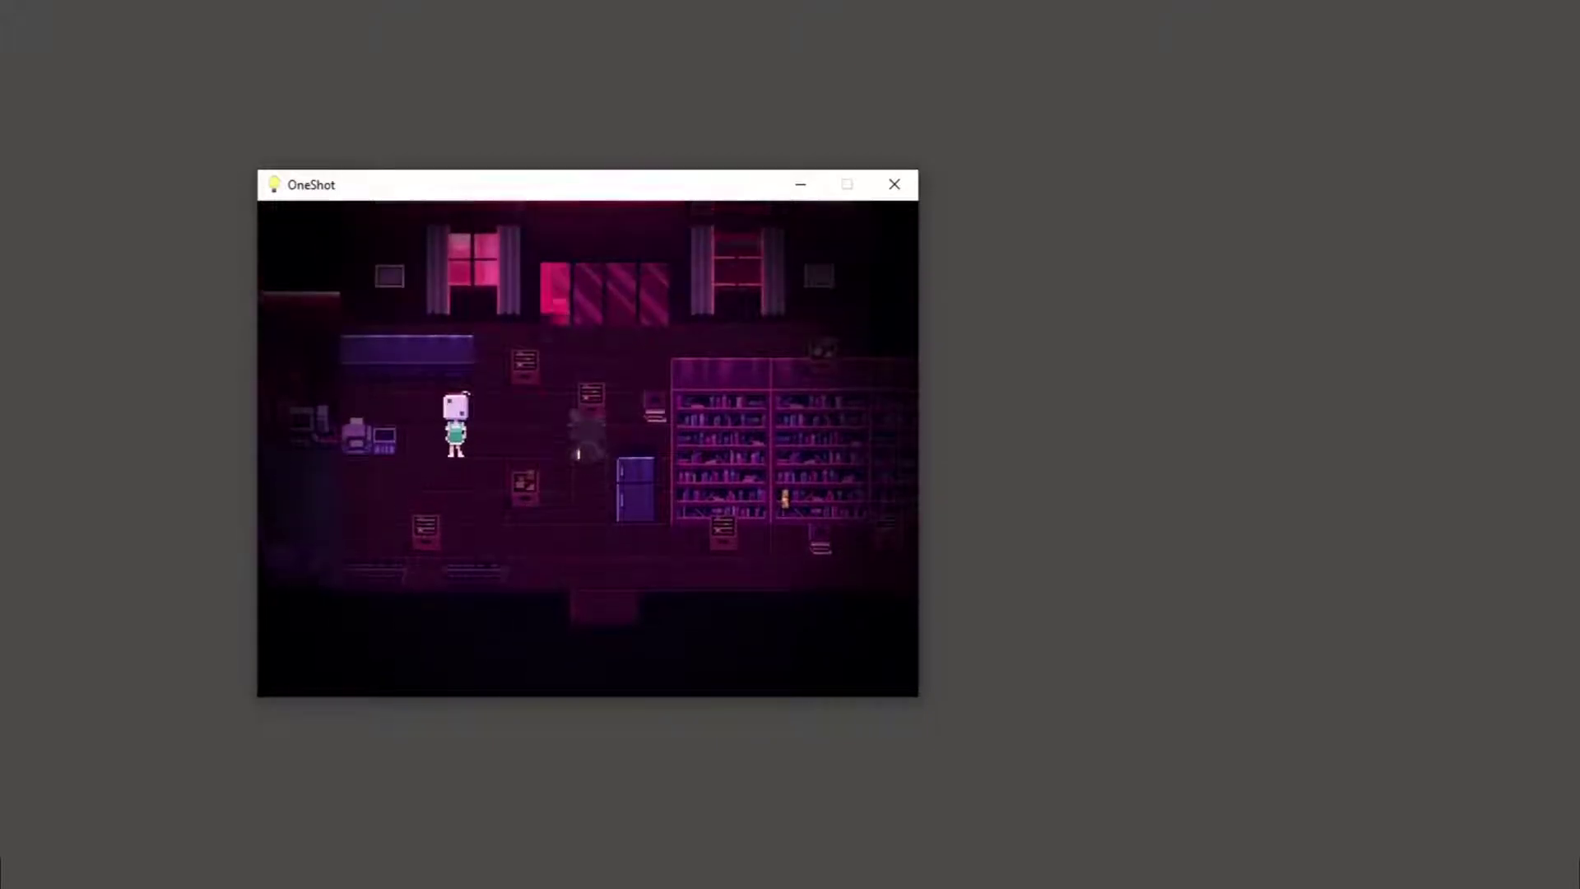
{"action": "key", "text": "Left"}
Step: Talk with the dice-headed character until it hands Niko the journal
{"action": "key", "text": "z"}
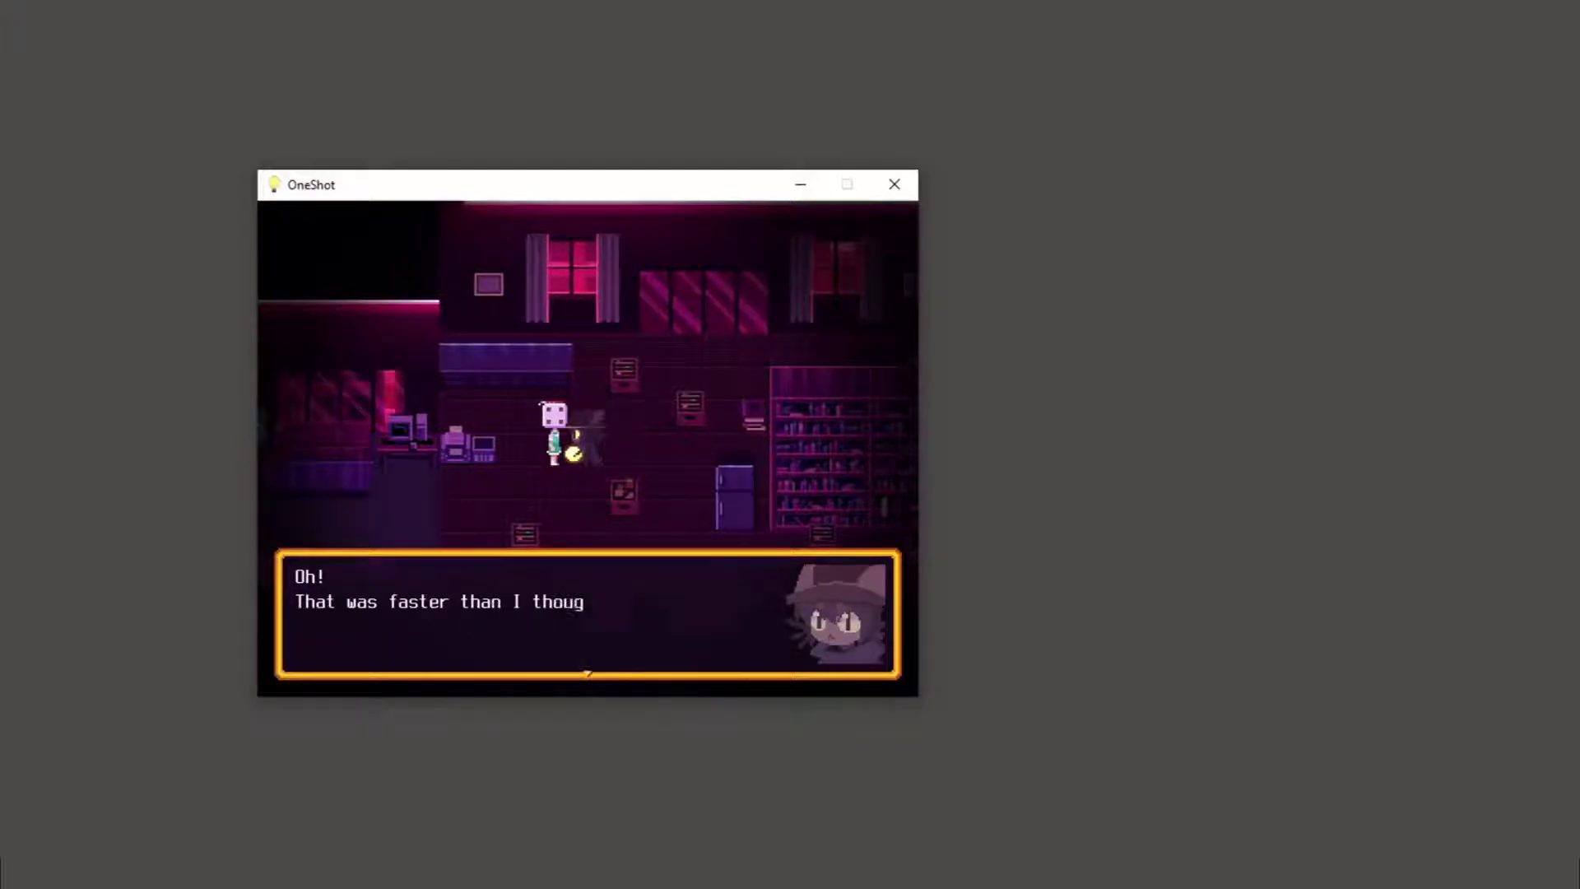
{"action": "key", "text": "z"}
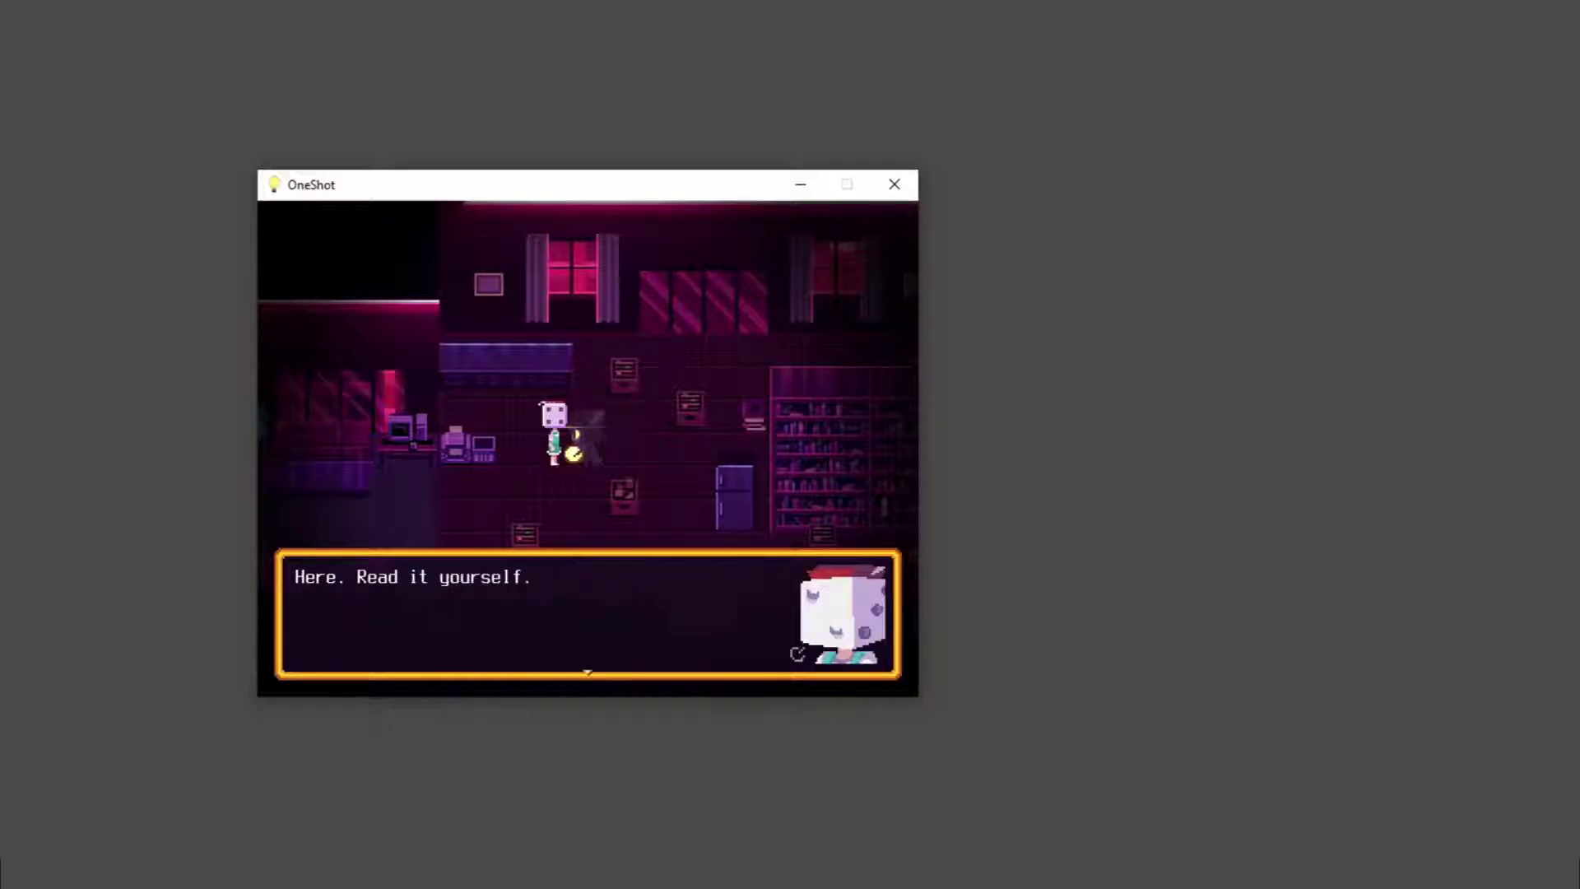
{"action": "key", "text": "z"}
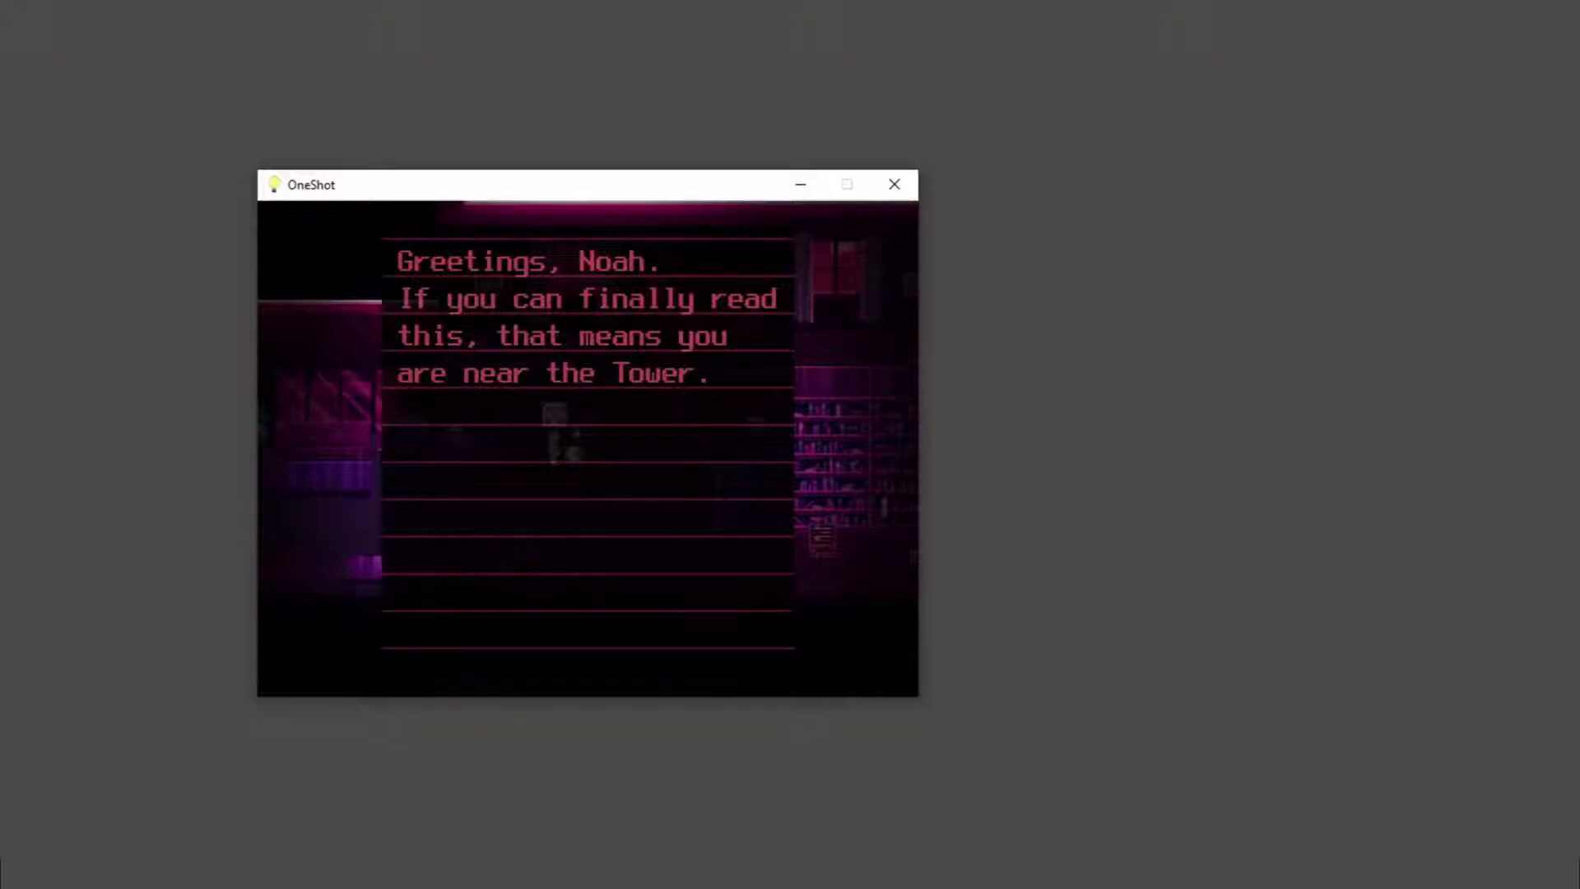
Step: Read each journal page through the floor-pattern page, then close the journal
{"action": "key", "text": "z"}
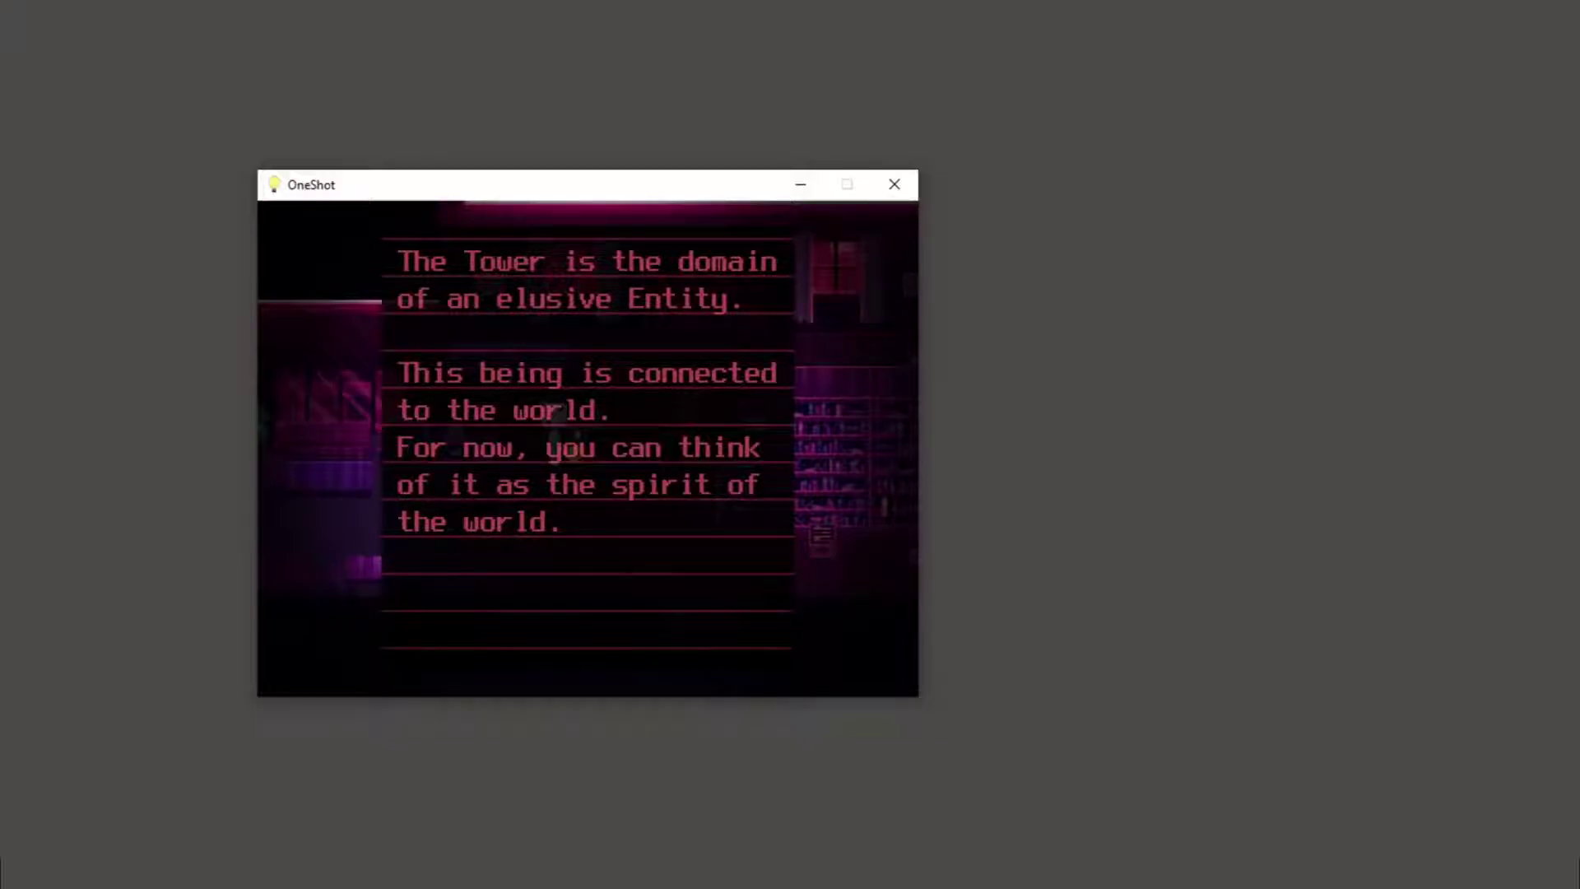
{"action": "key", "text": "z"}
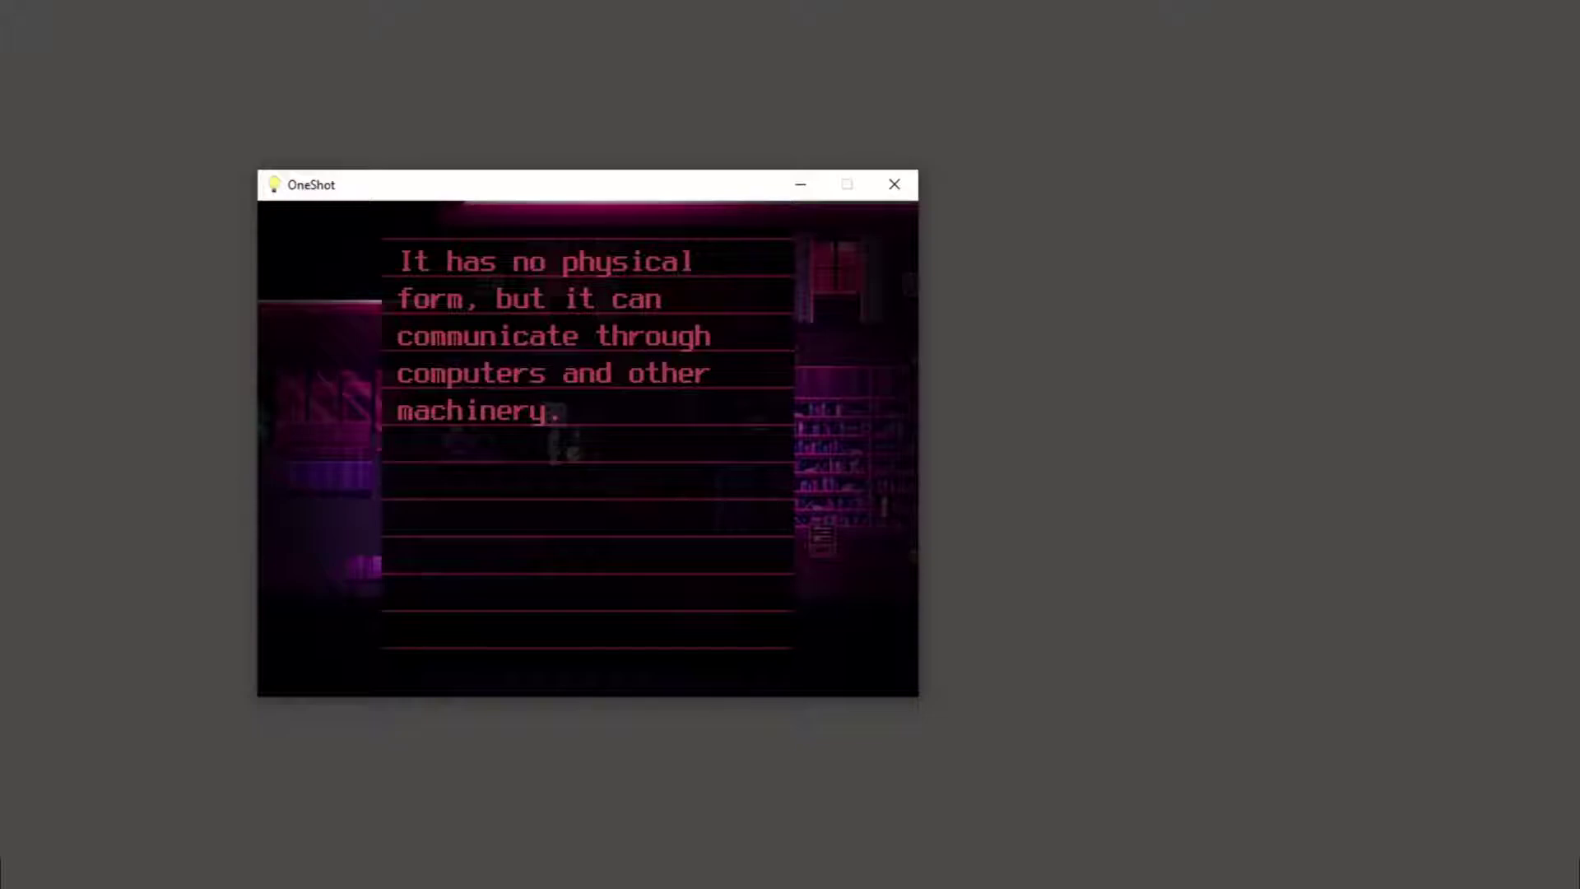
{"action": "key", "text": "z"}
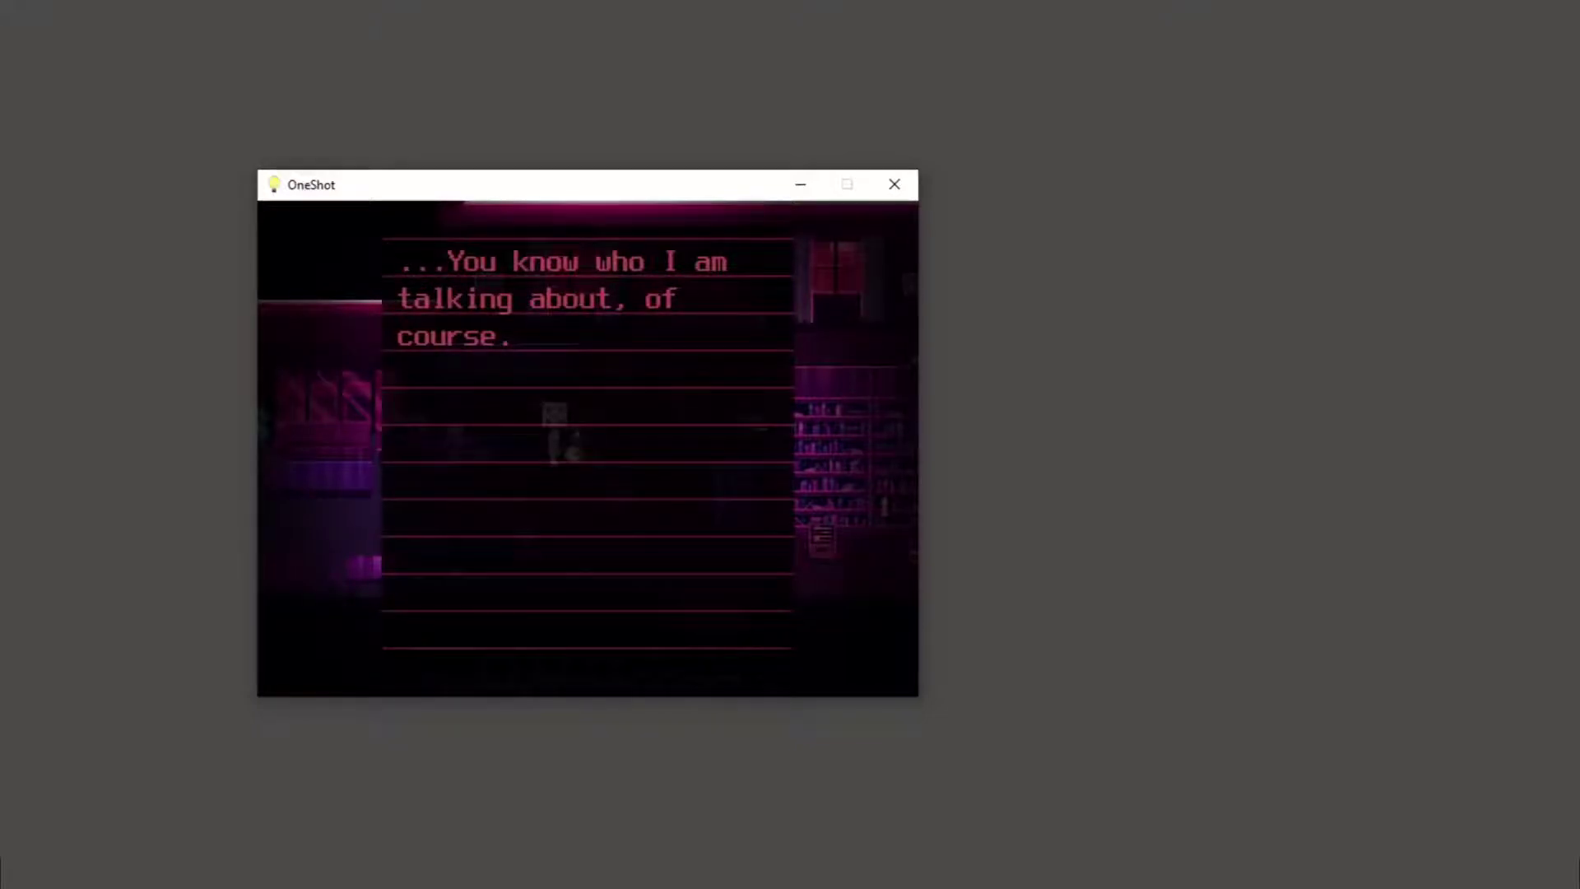
{"action": "key", "text": "z"}
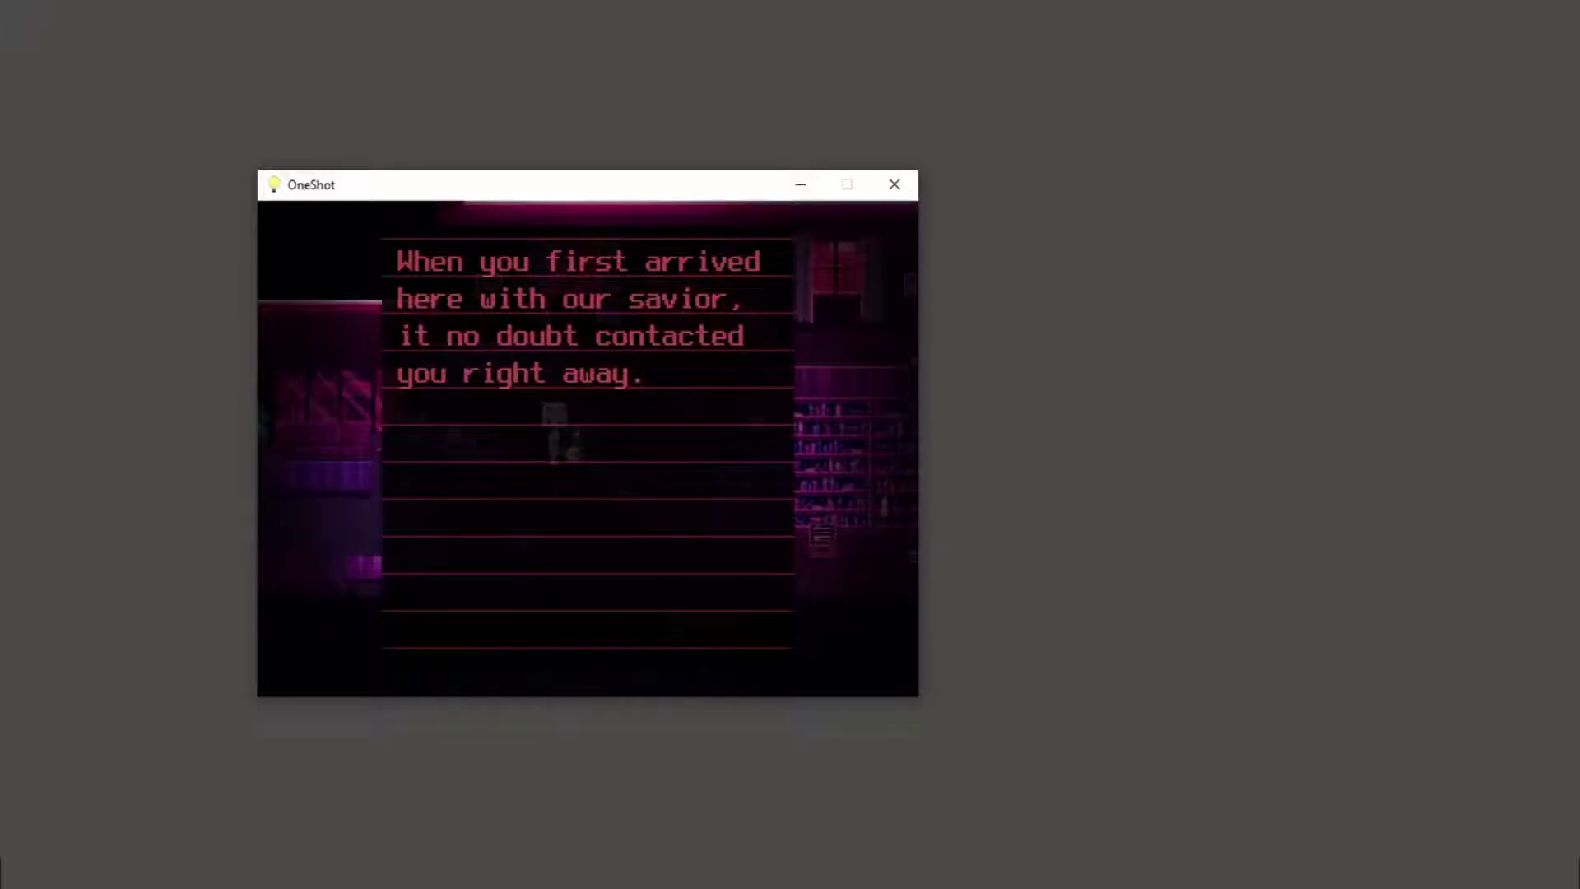
{"action": "key", "text": "z"}
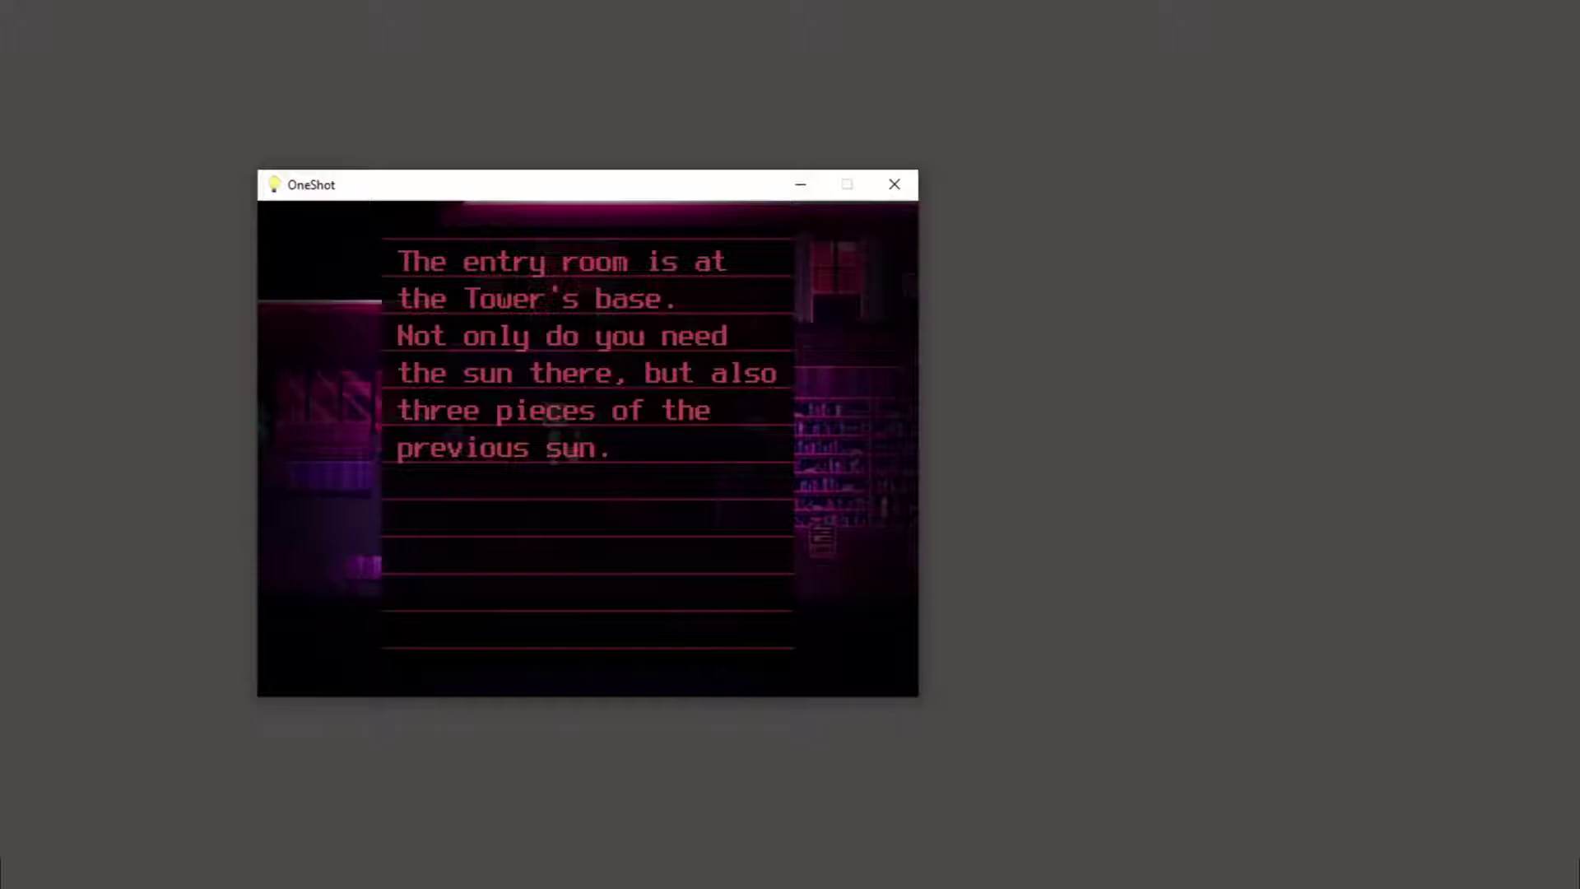
{"action": "key", "text": "z"}
{"action": "key", "text": "z"}
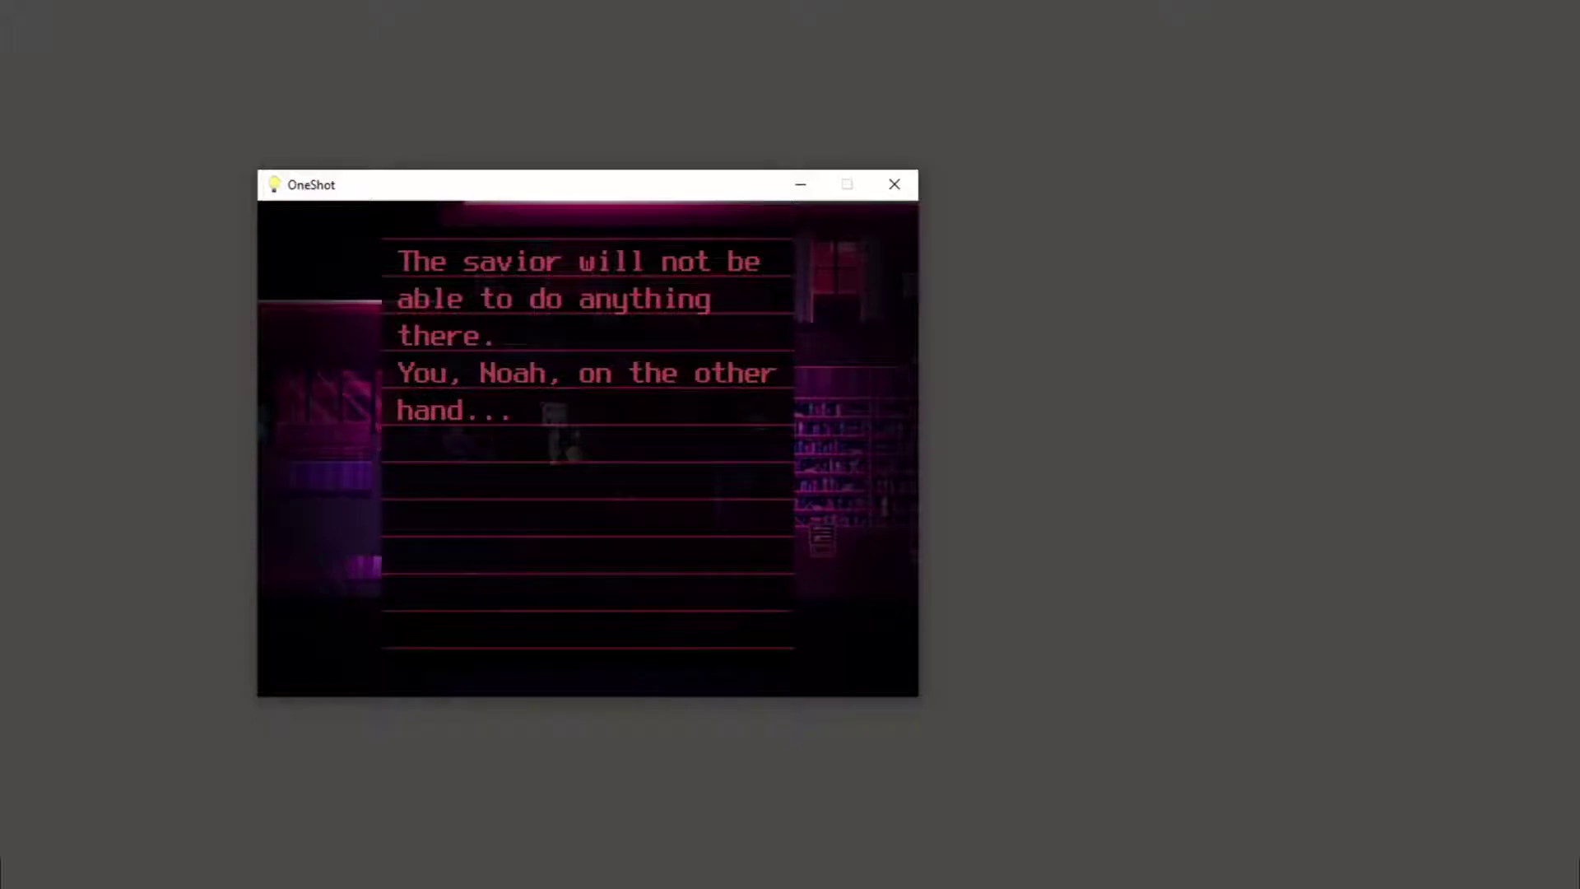
{"action": "key", "text": "z"}
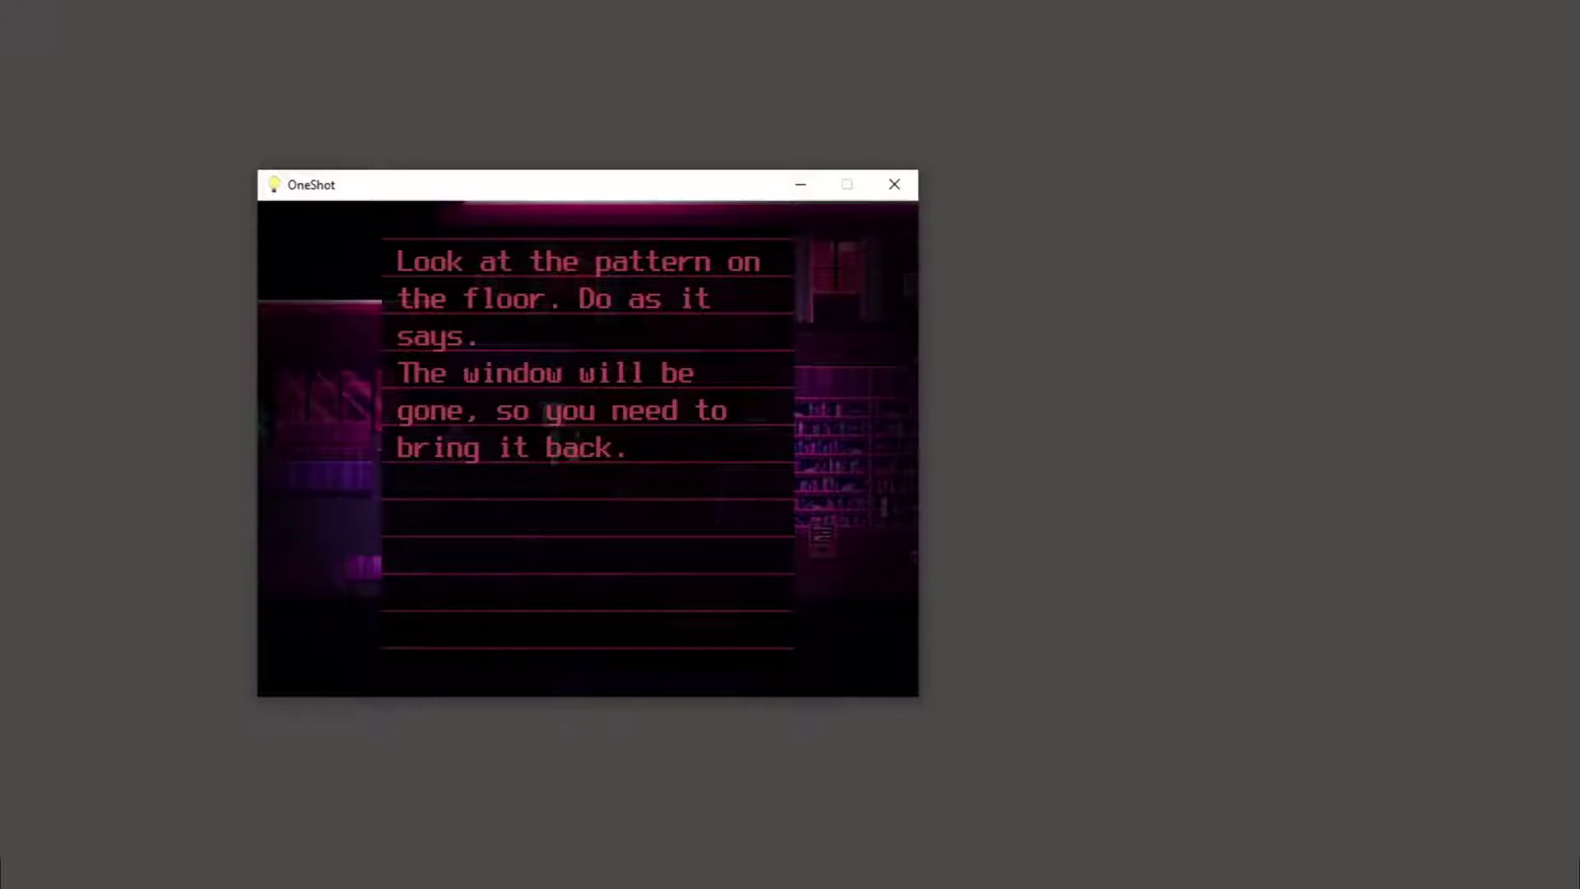
{"action": "key", "text": "z"}
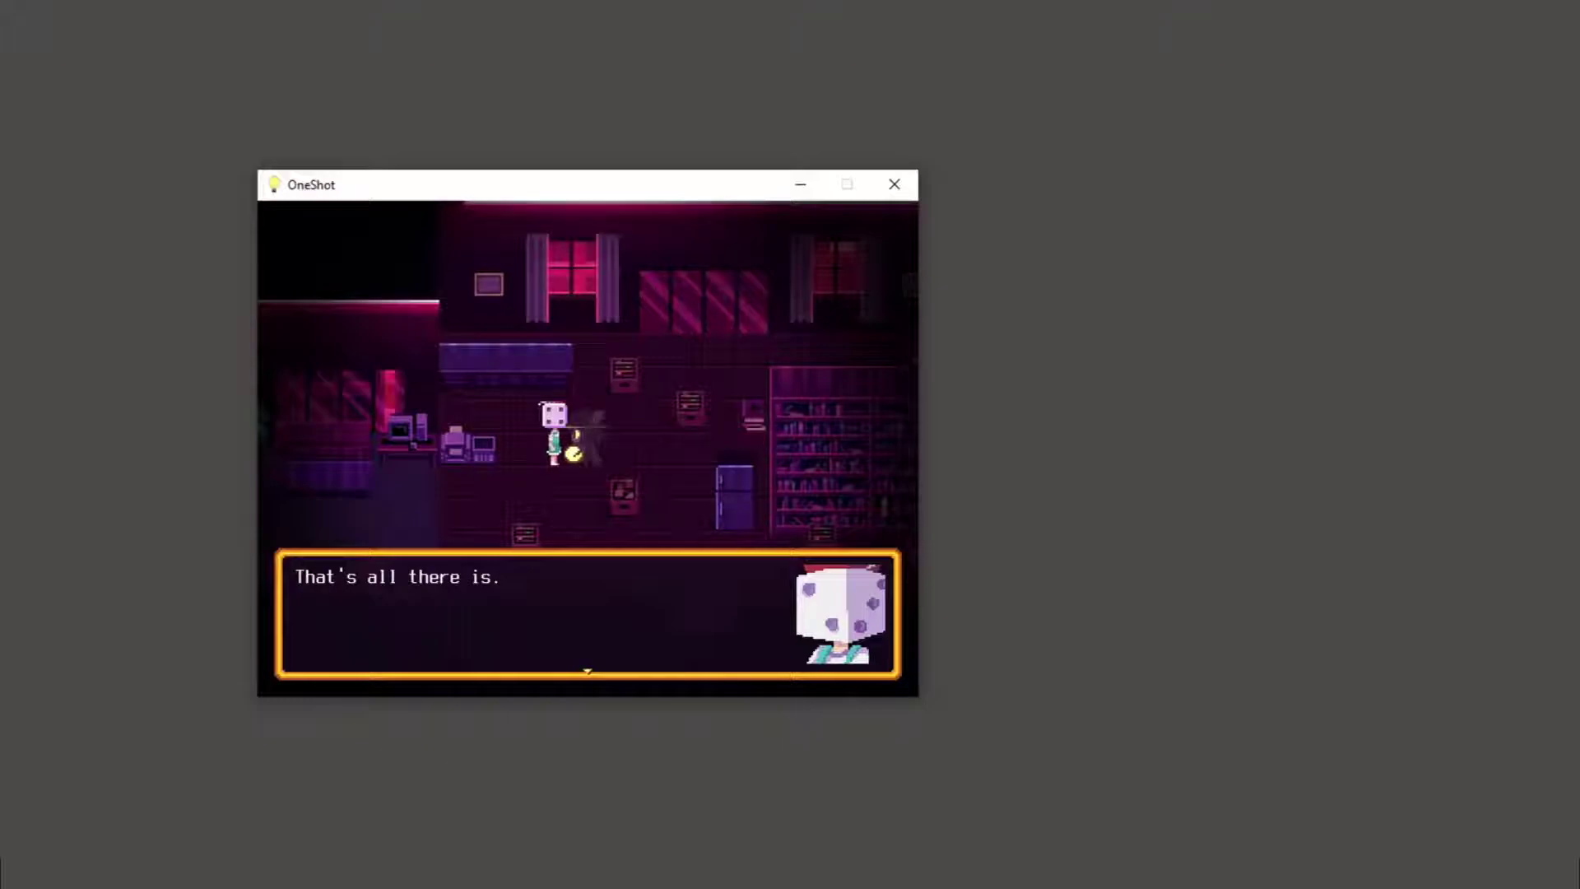
Step: Continue the dice-headed character's explanation and Niko's questions until the gift is given
{"action": "key", "text": "z"}
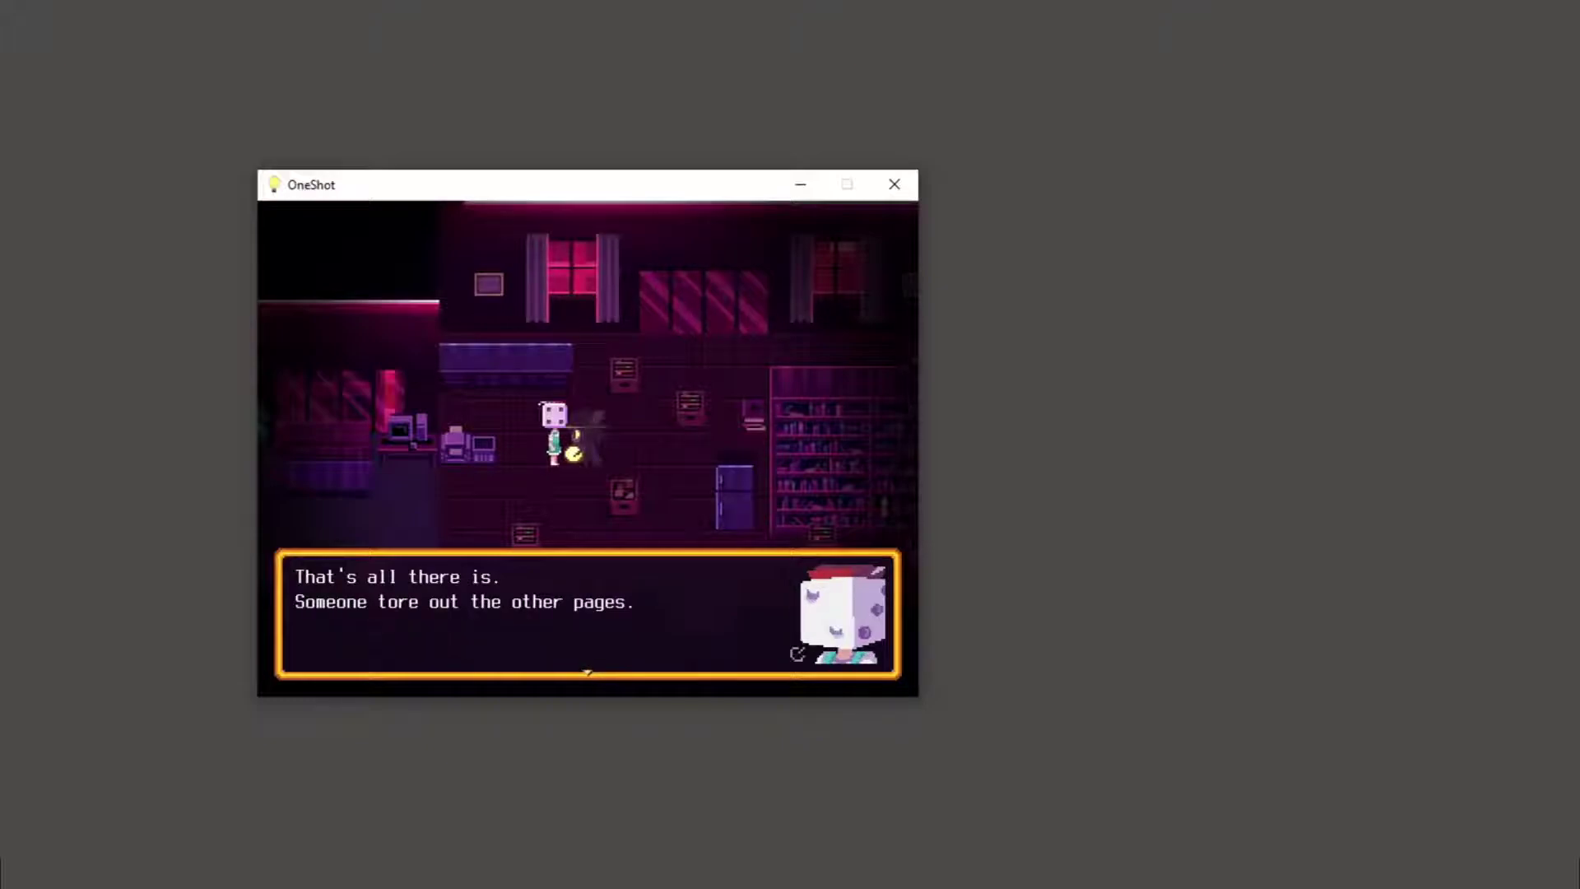
{"action": "key", "text": "z"}
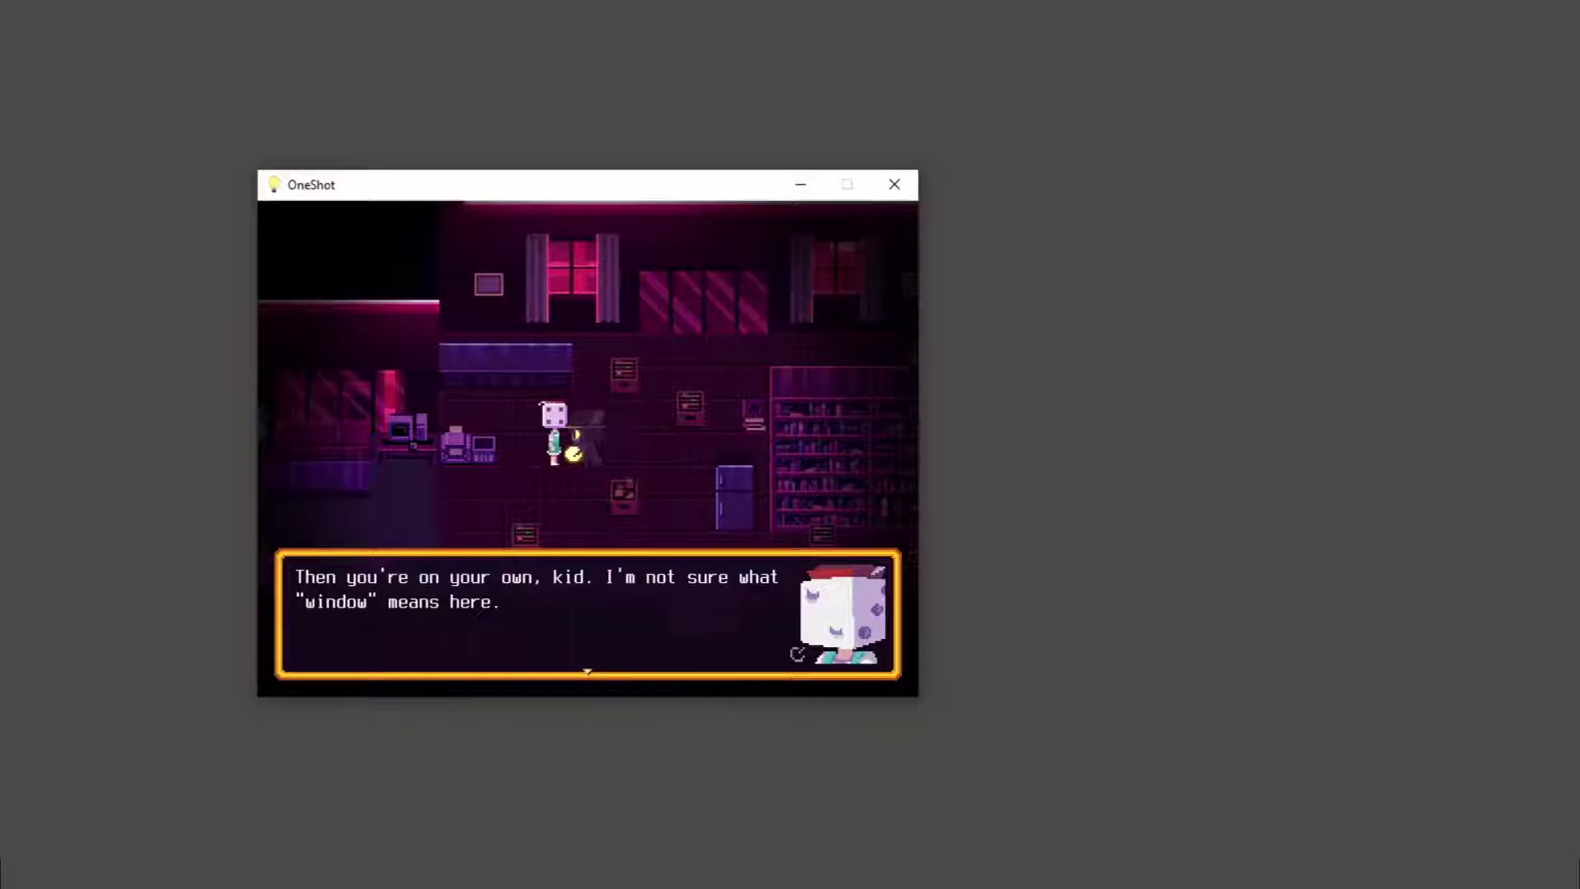
{"action": "key", "text": "z"}
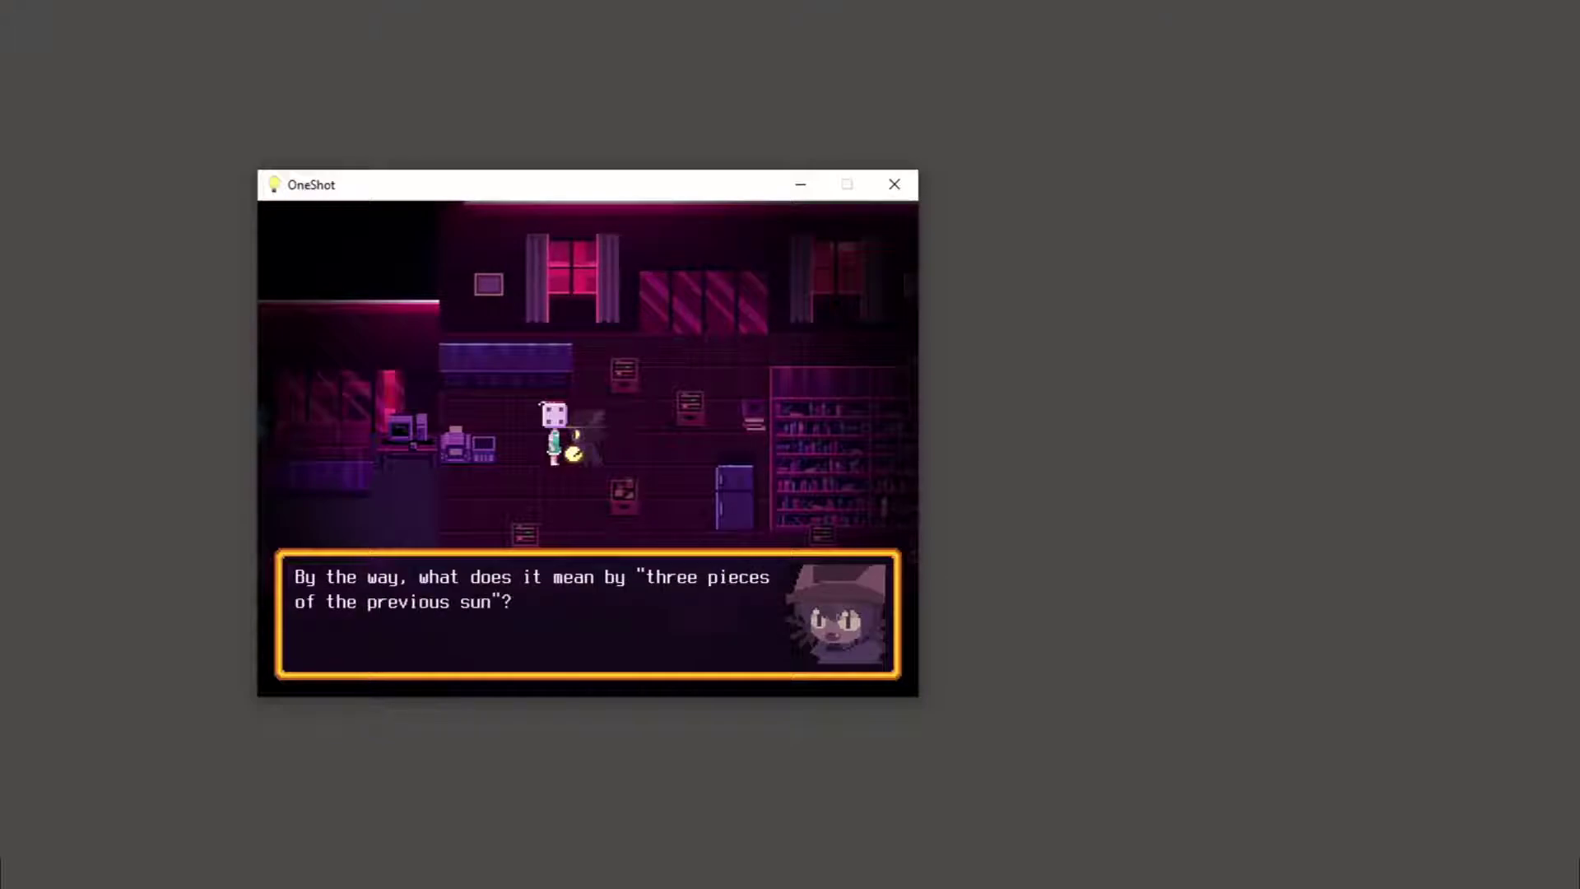
{"action": "key", "text": "z"}
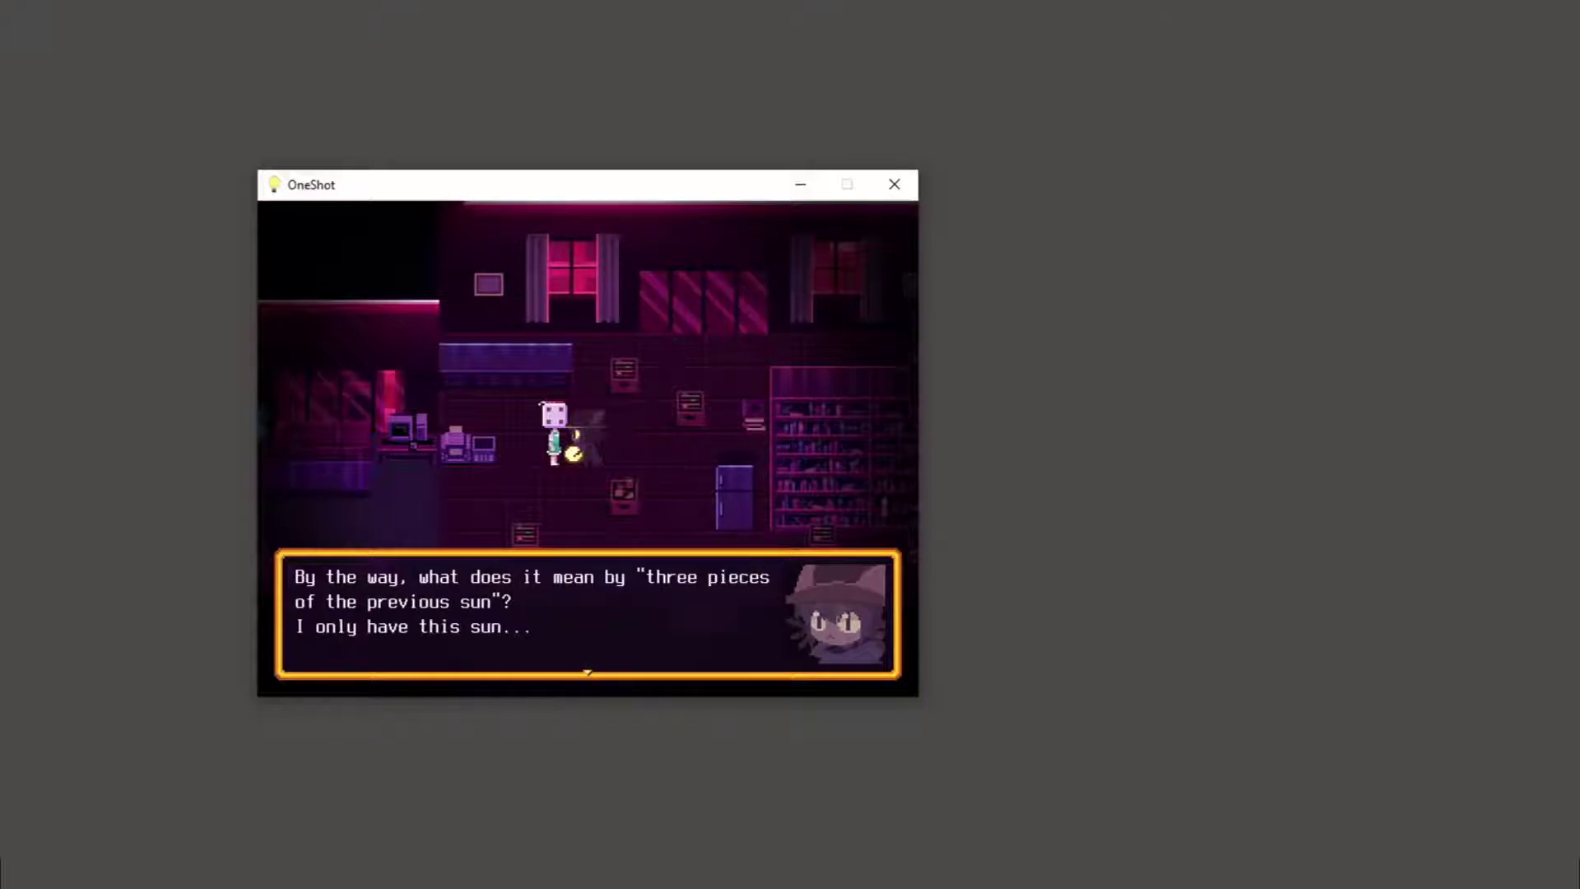
{"action": "key", "text": "z"}
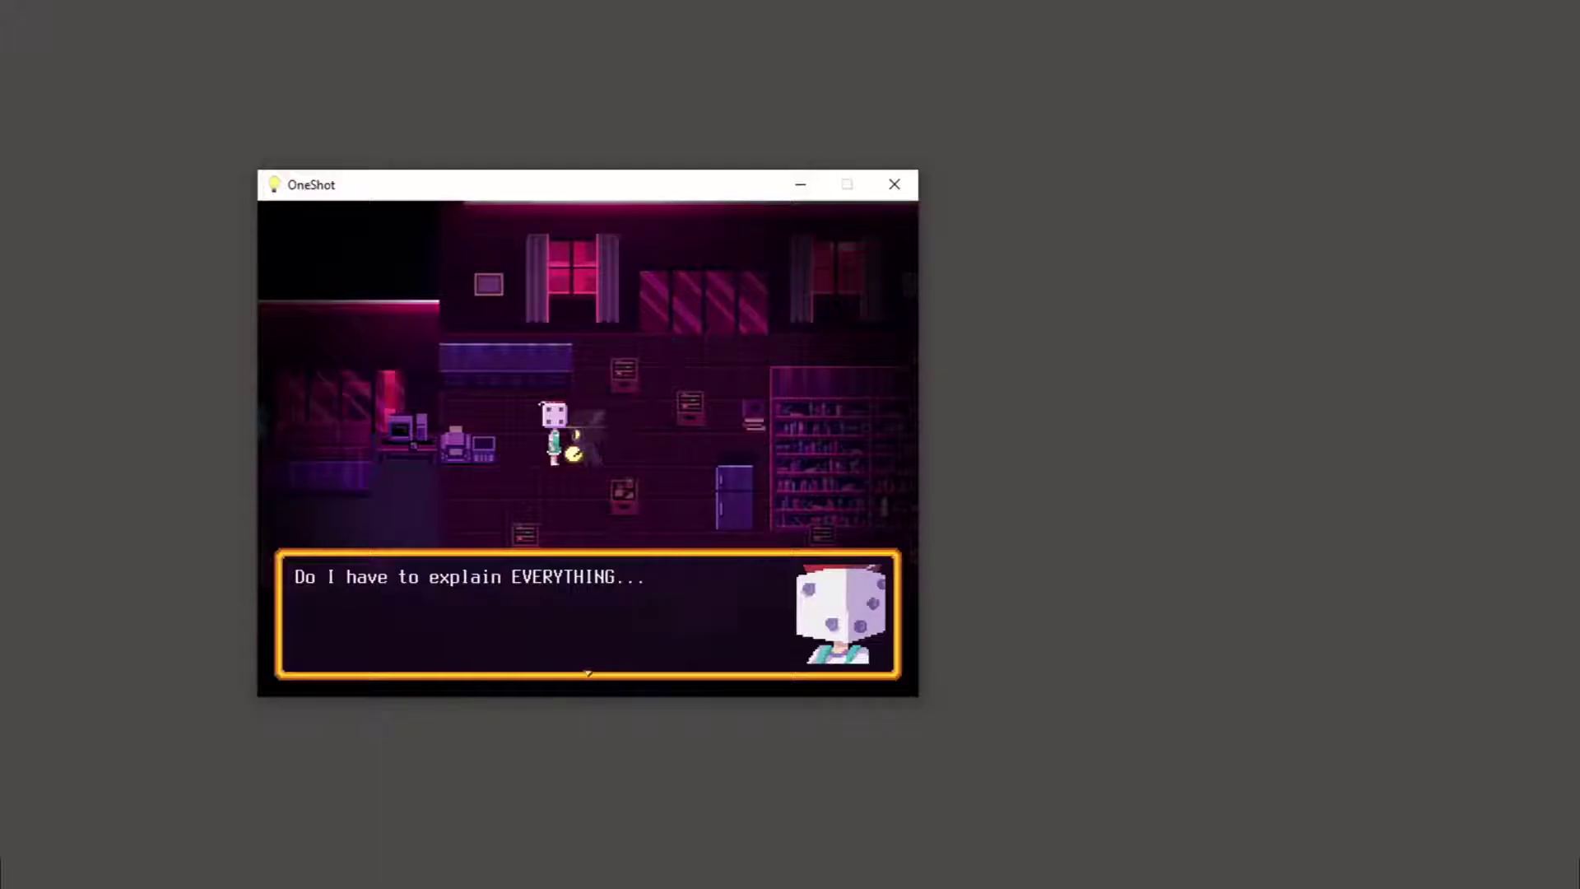
{"action": "key", "text": "z"}
{"action": "key", "text": "z"}
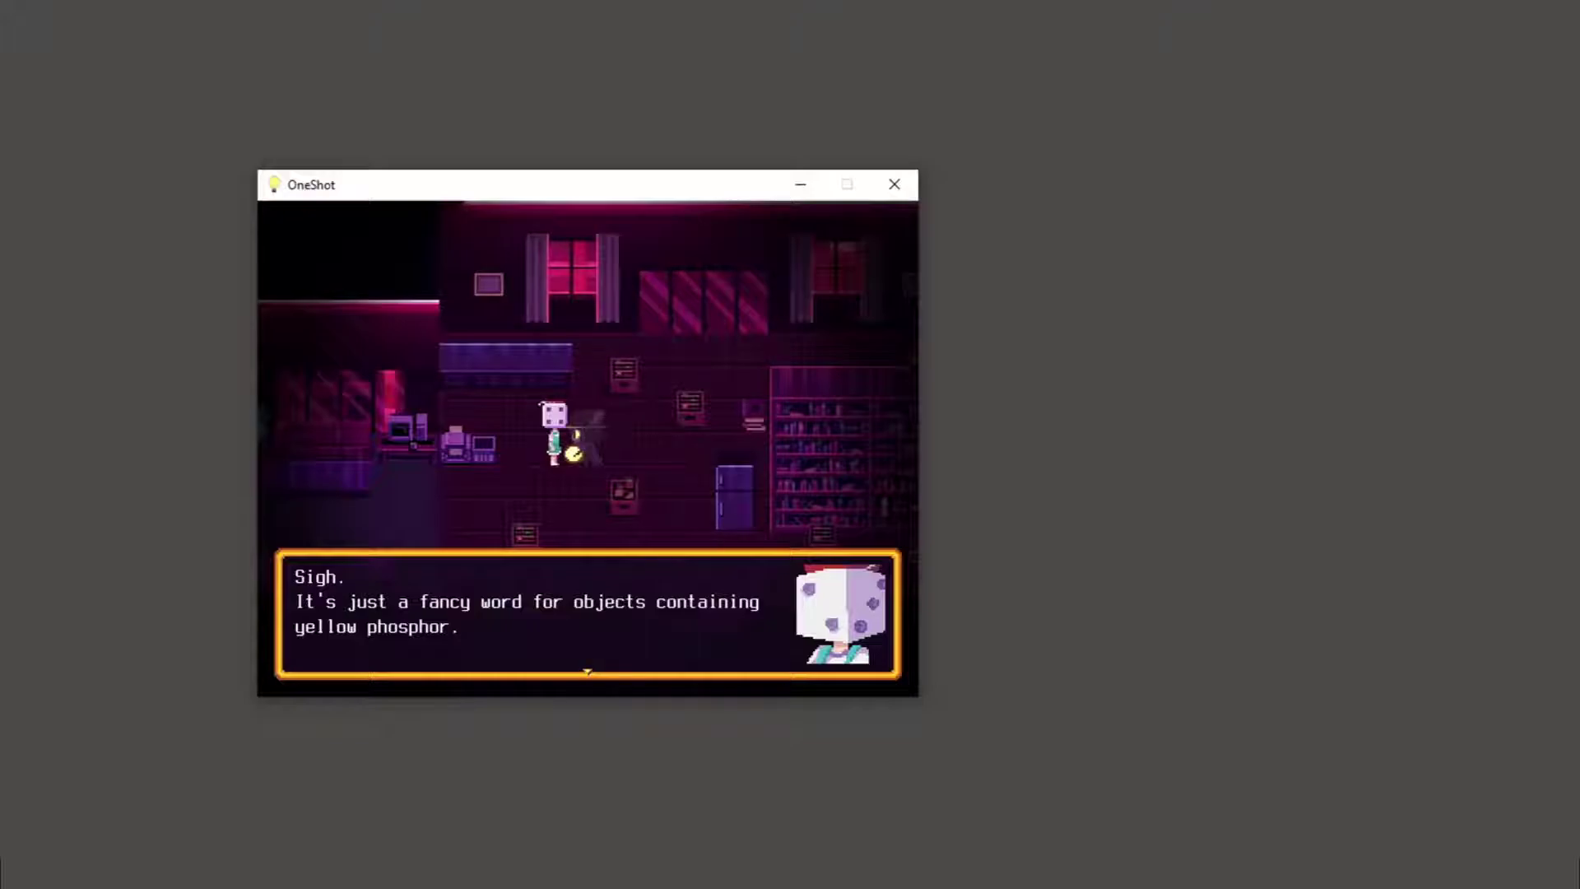
{"action": "key", "text": "z"}
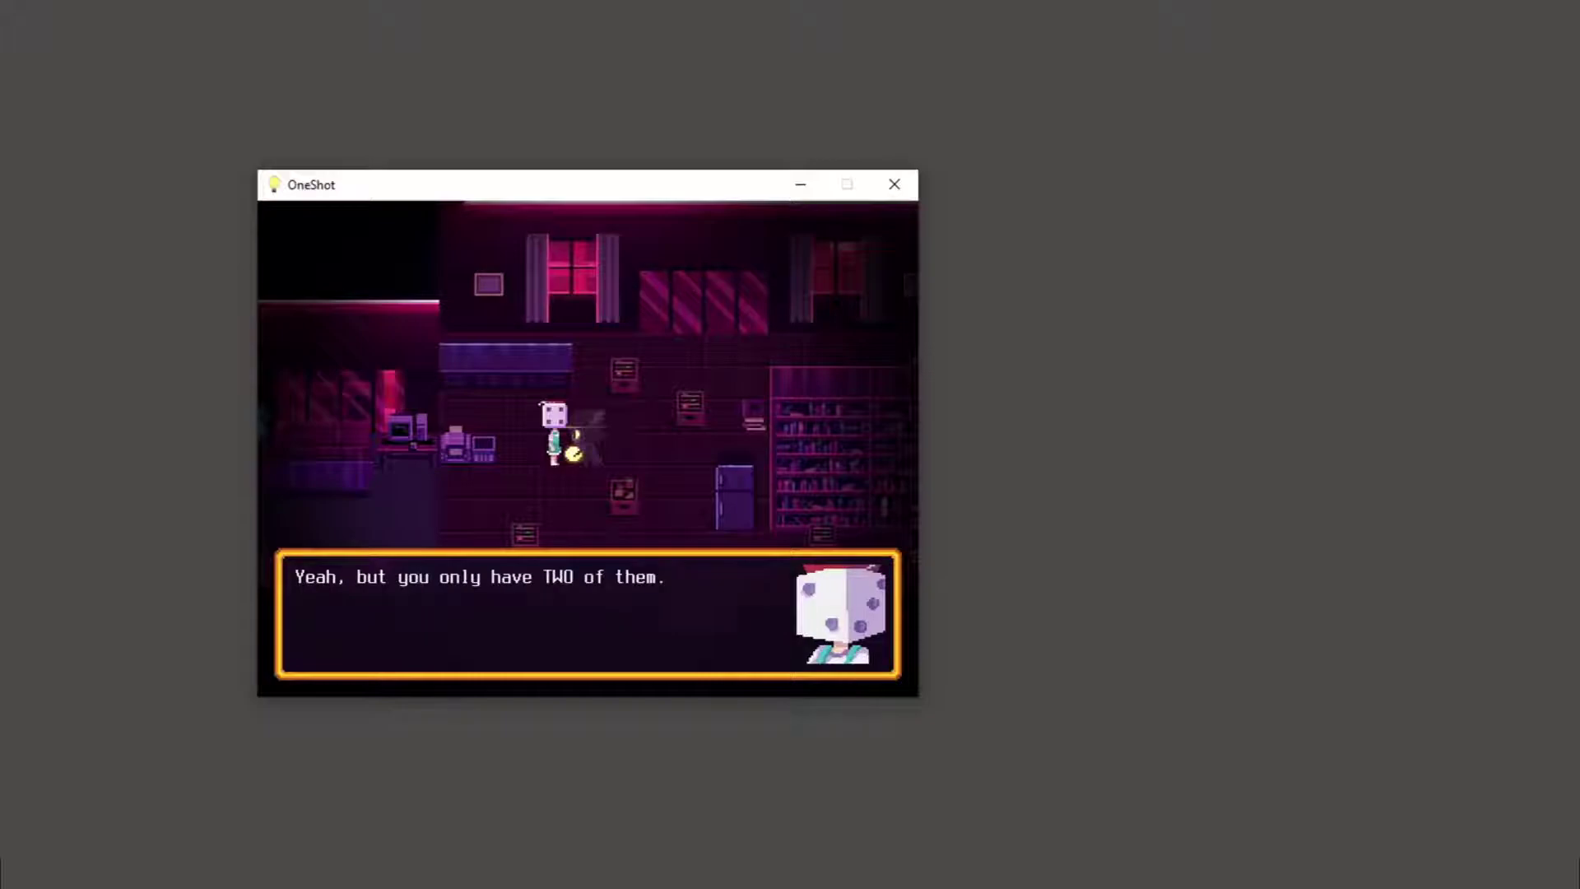
{"action": "key", "text": "z"}
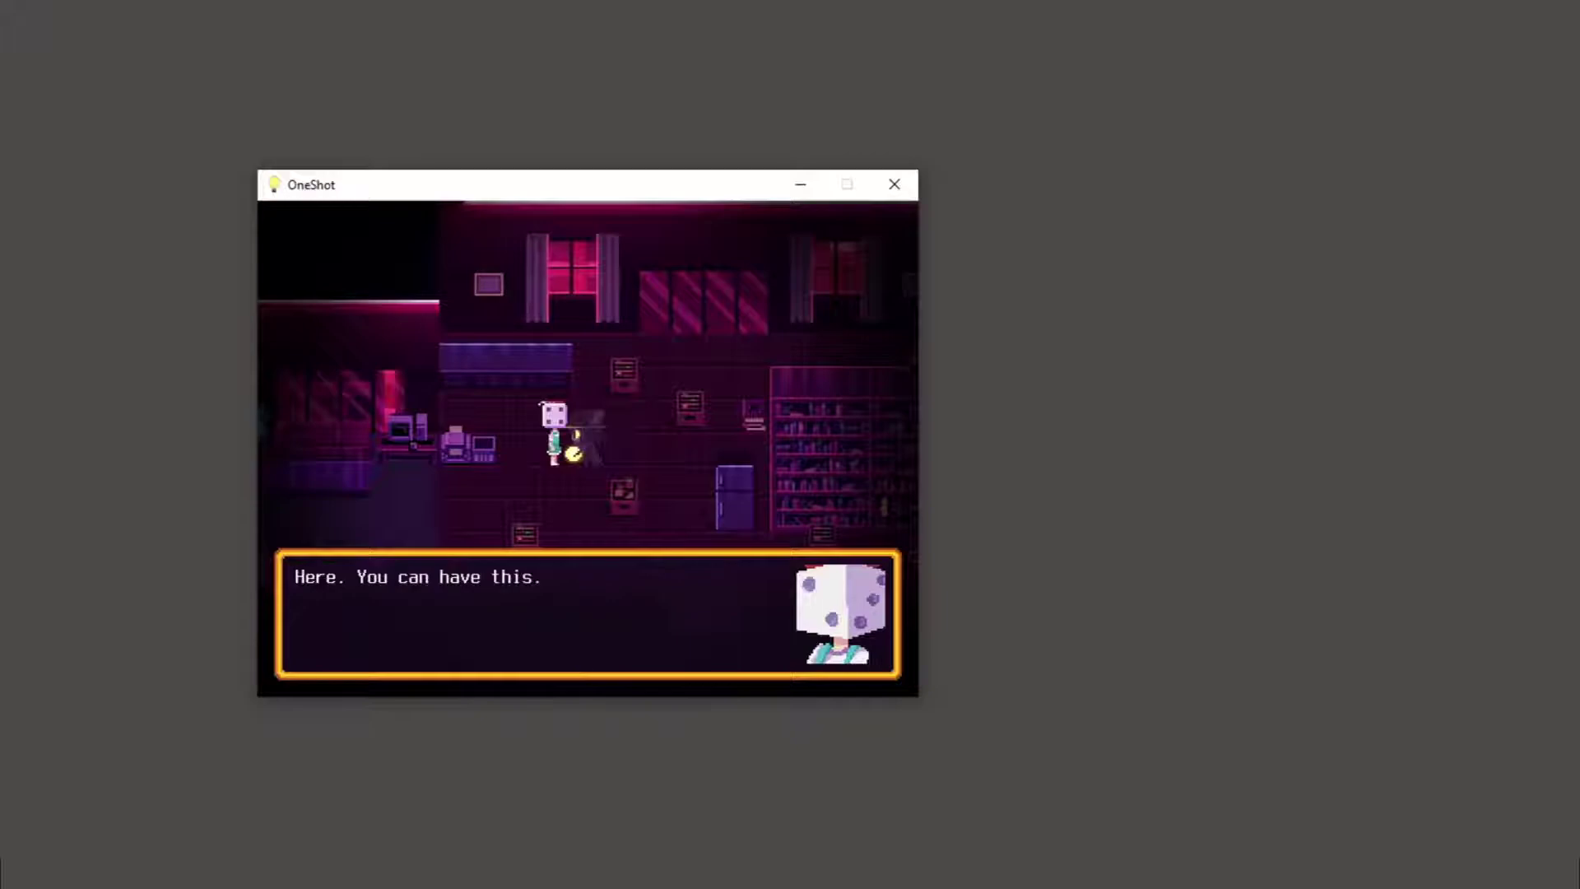
{"action": "key", "text": "z"}
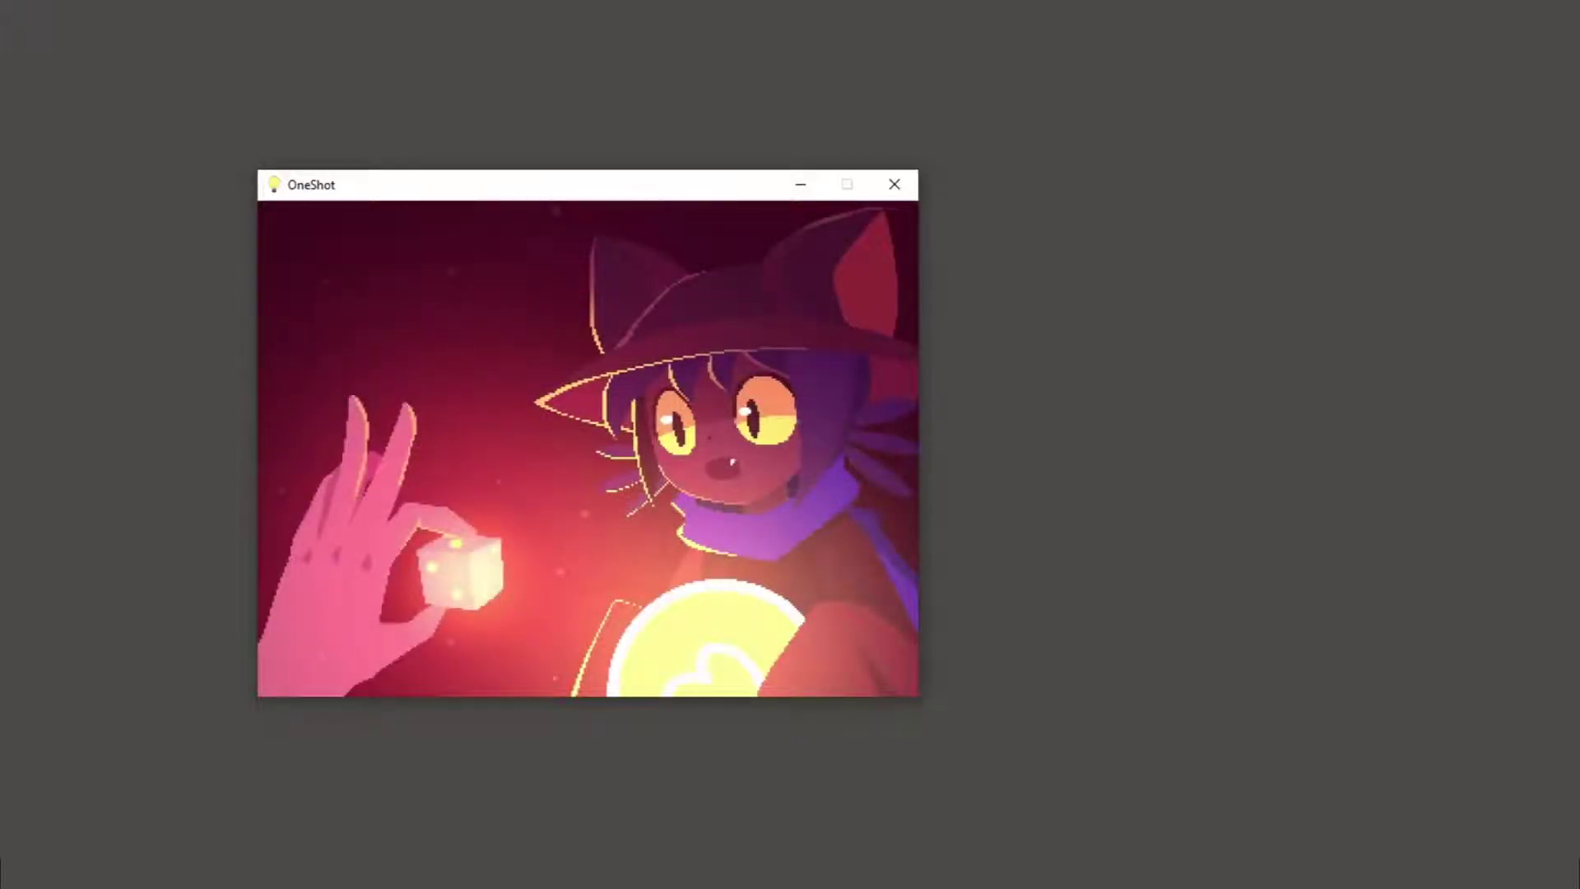
Step: Dismiss the glowing dice artwork and answer that Niko needs nothing else
{"action": "key", "text": "z"}
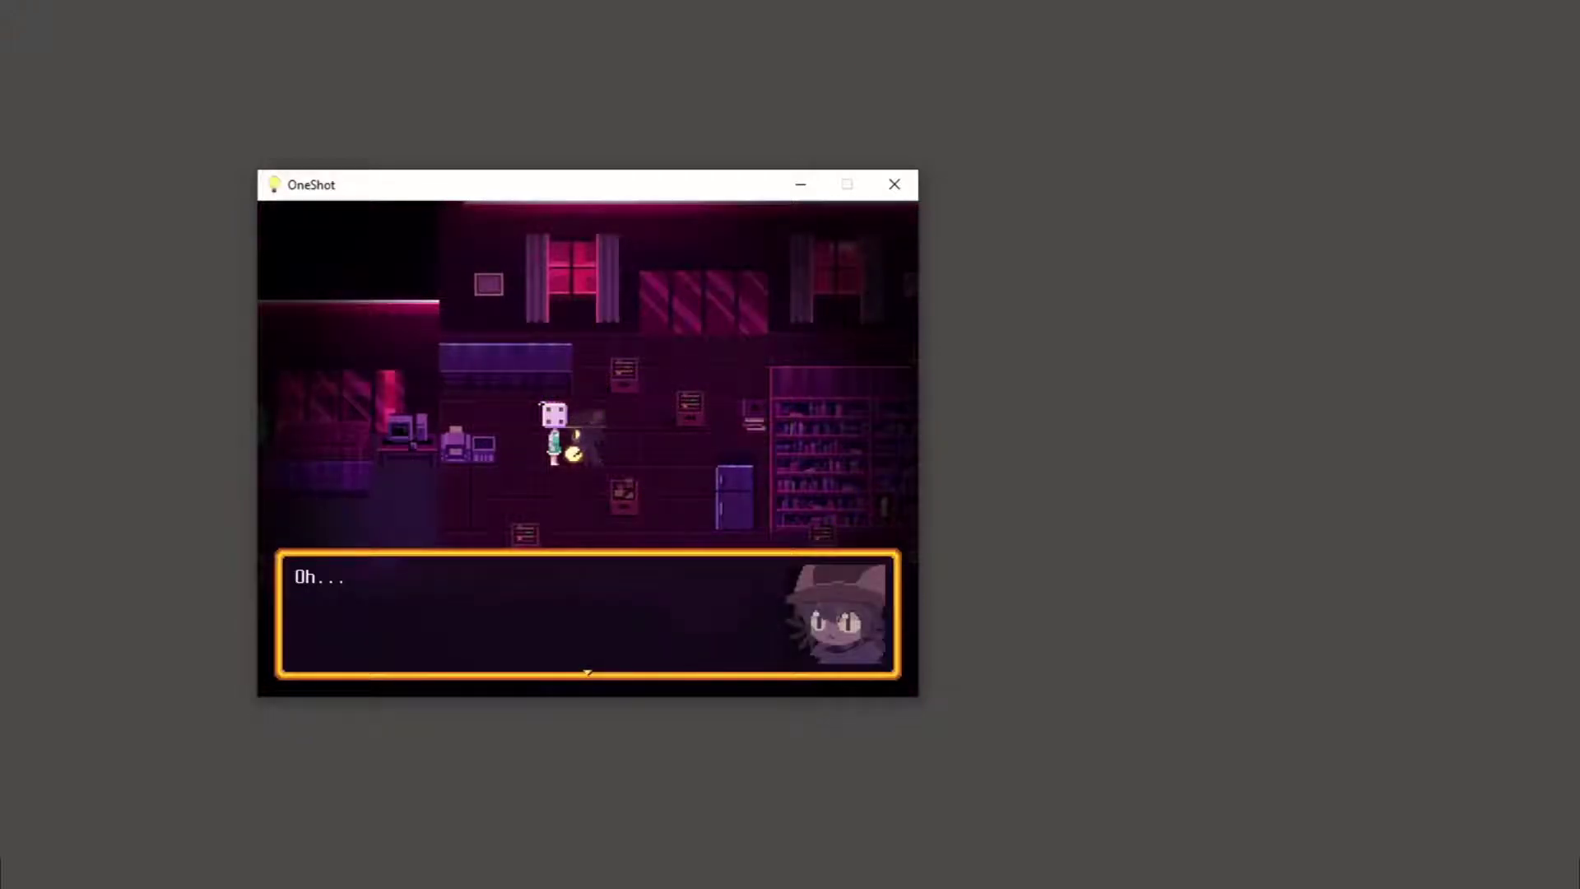
{"action": "key", "text": "z"}
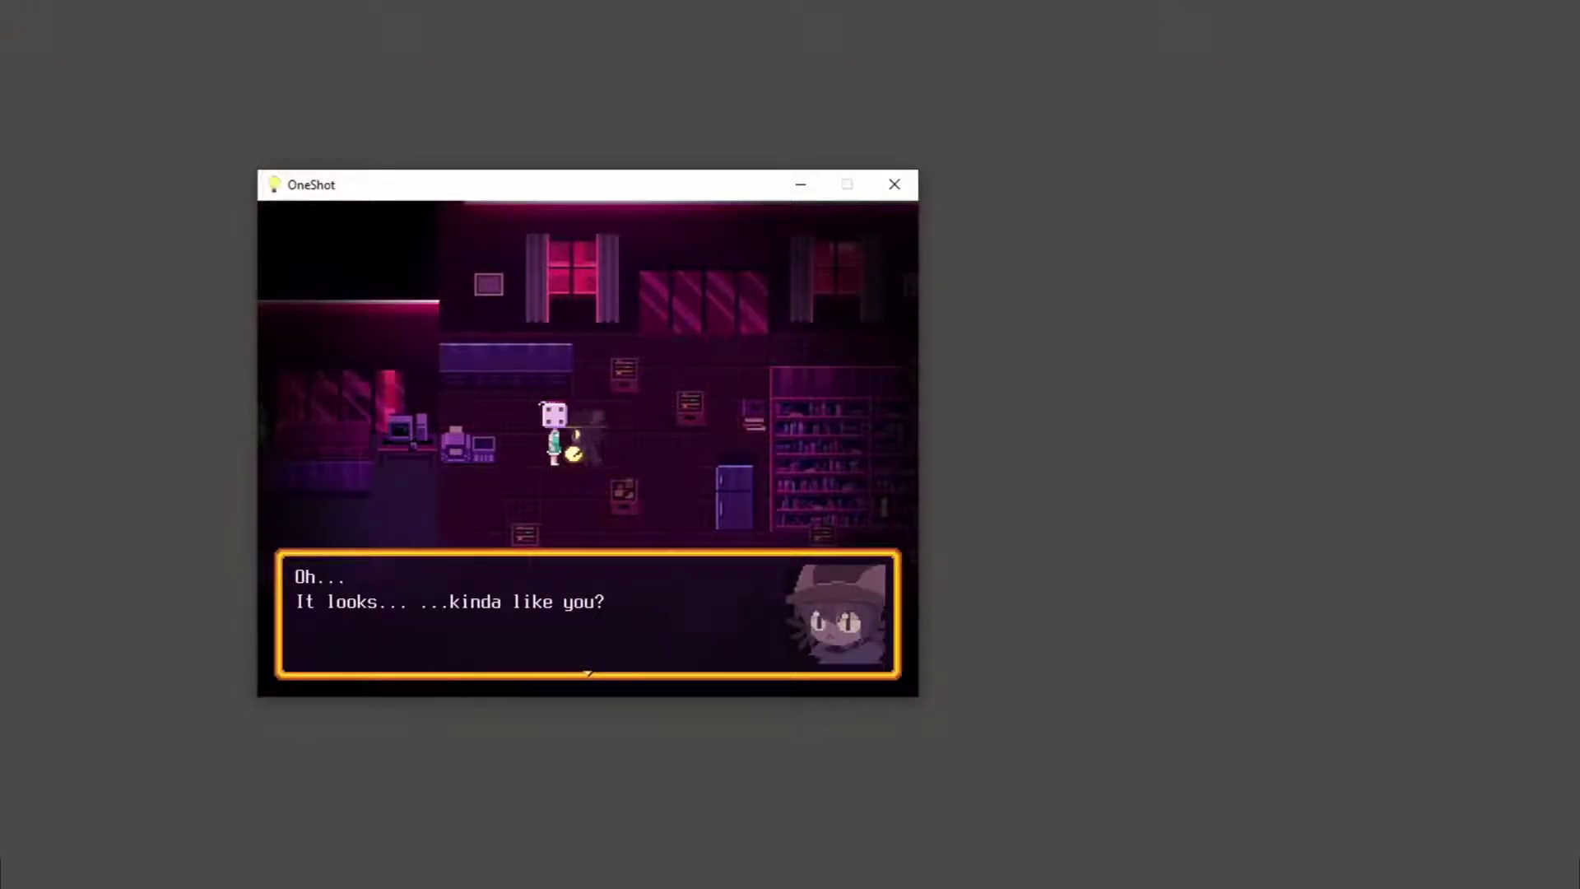
{"action": "key", "text": "z"}
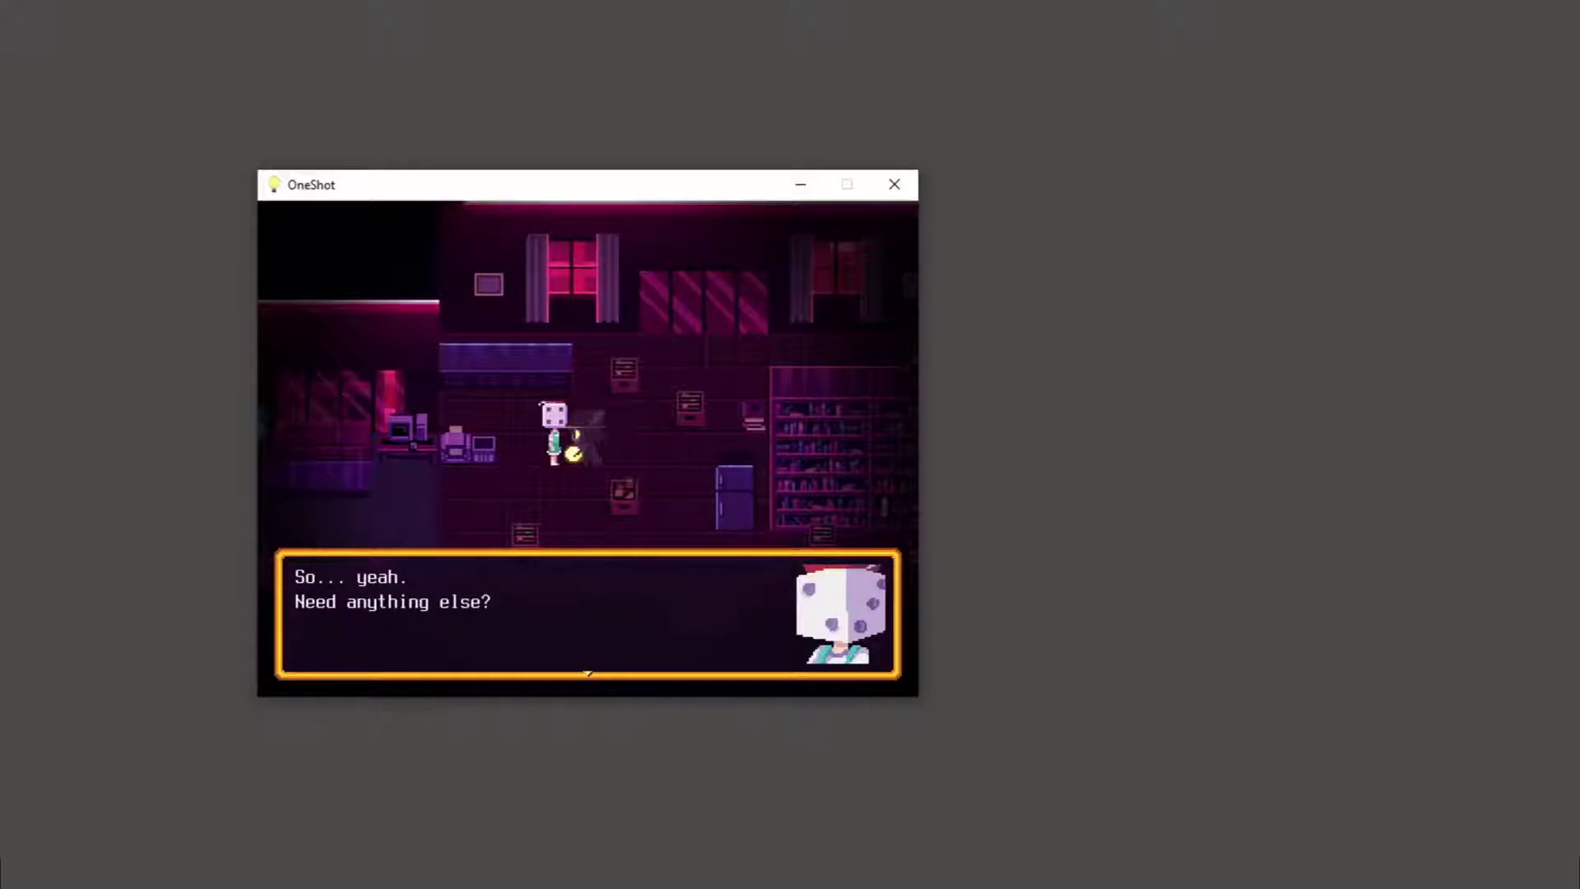
{"action": "key", "text": "Return"}
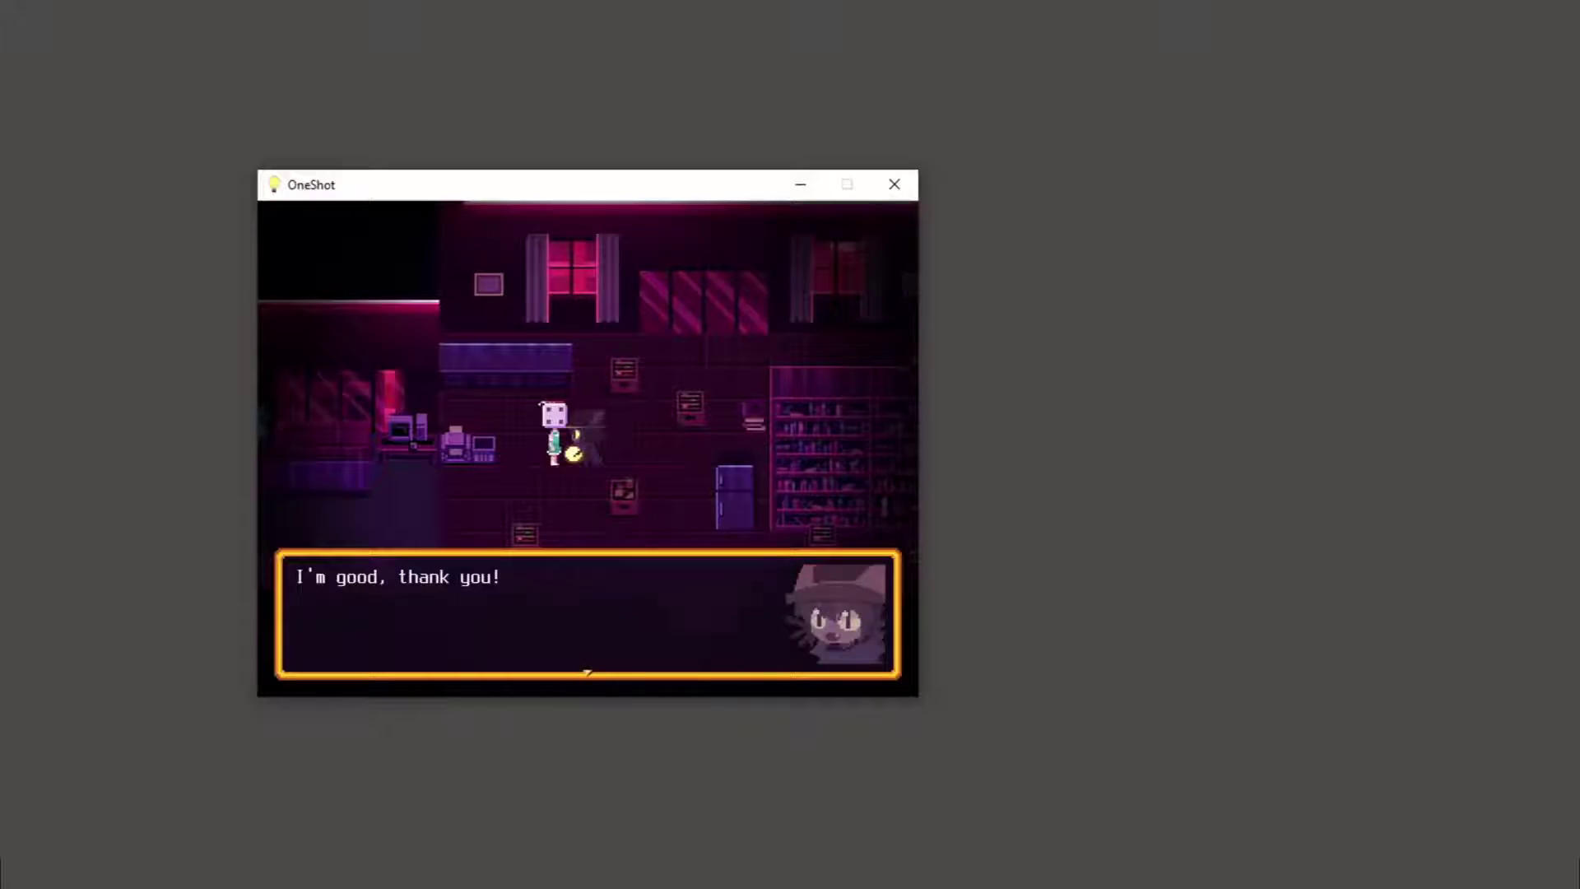
{"action": "key", "text": "Return"}
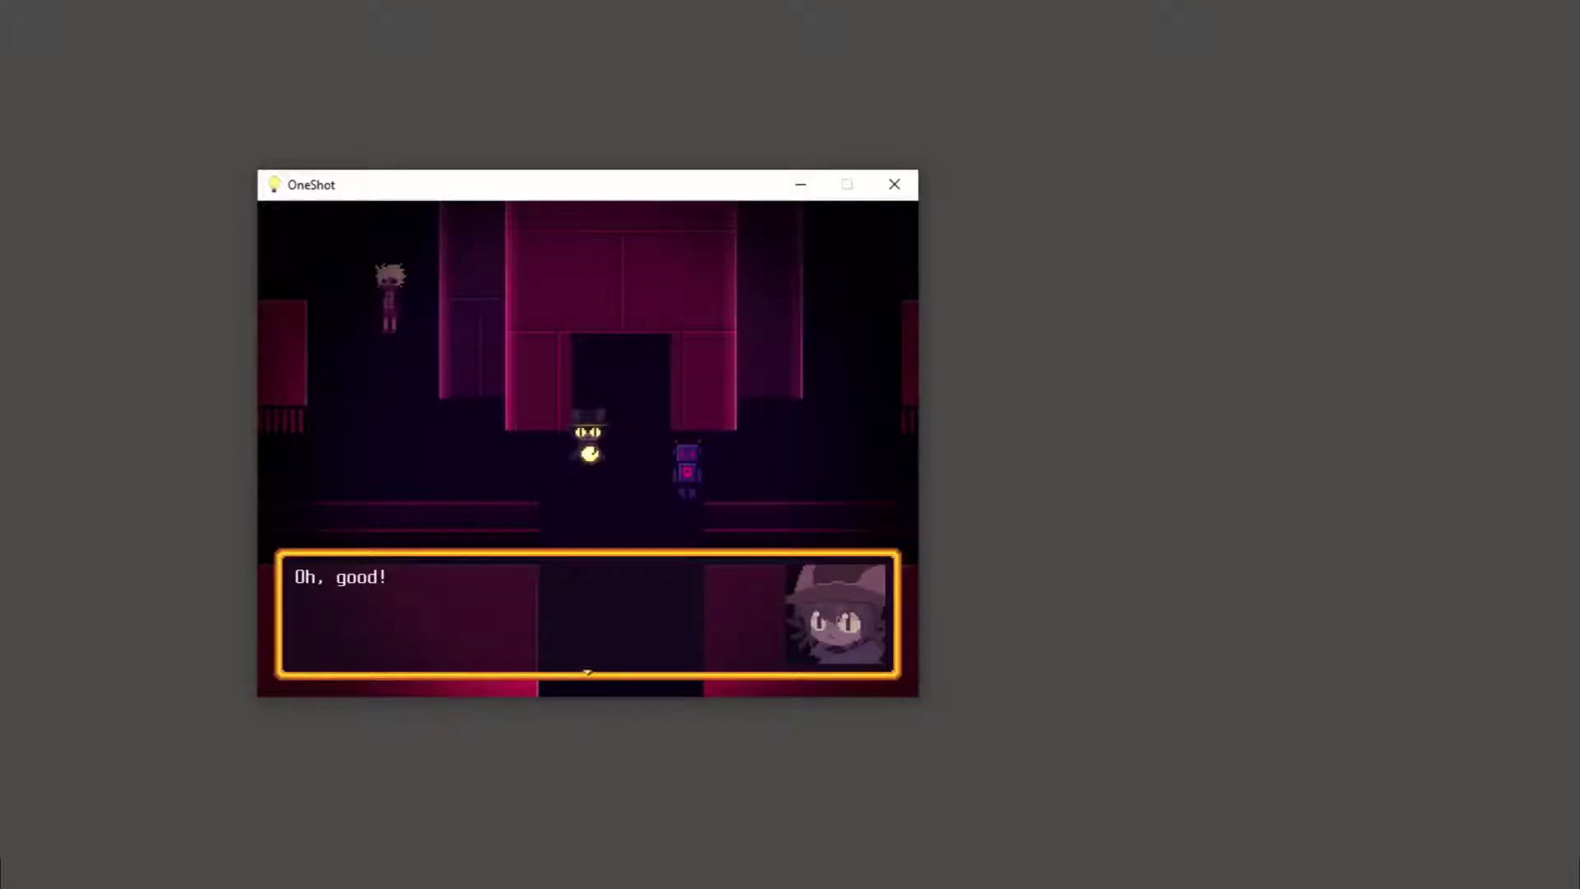
Step: Answer yes about remembering the cafe and continue until Niko asks about food
{"action": "key", "text": "z"}
{"action": "key", "text": "z"}
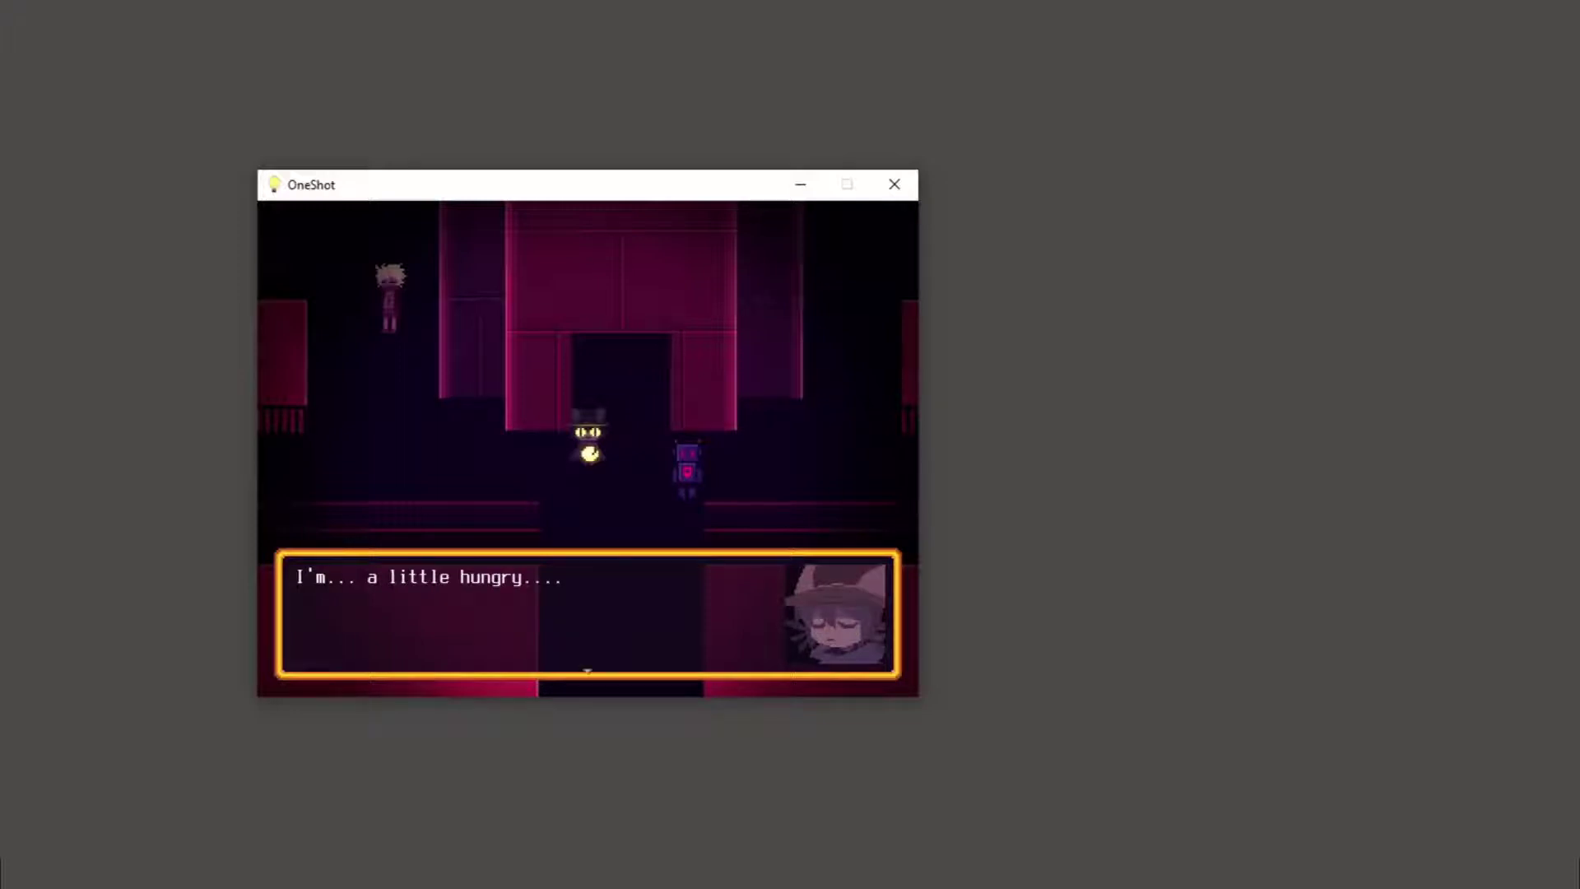
{"action": "key", "text": "z"}
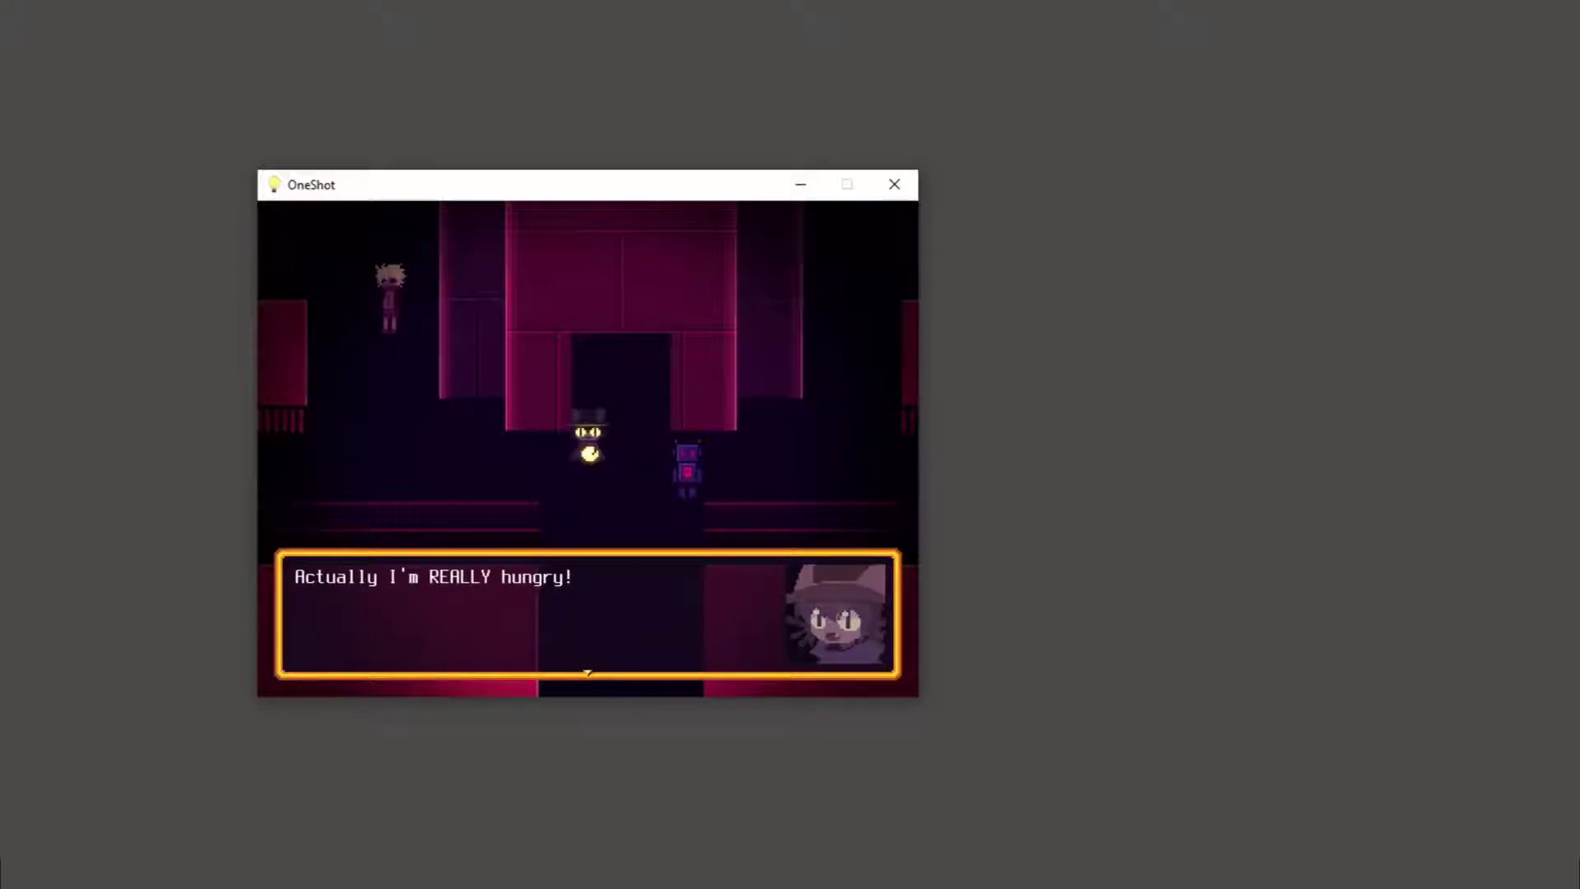
{"action": "key", "text": "z"}
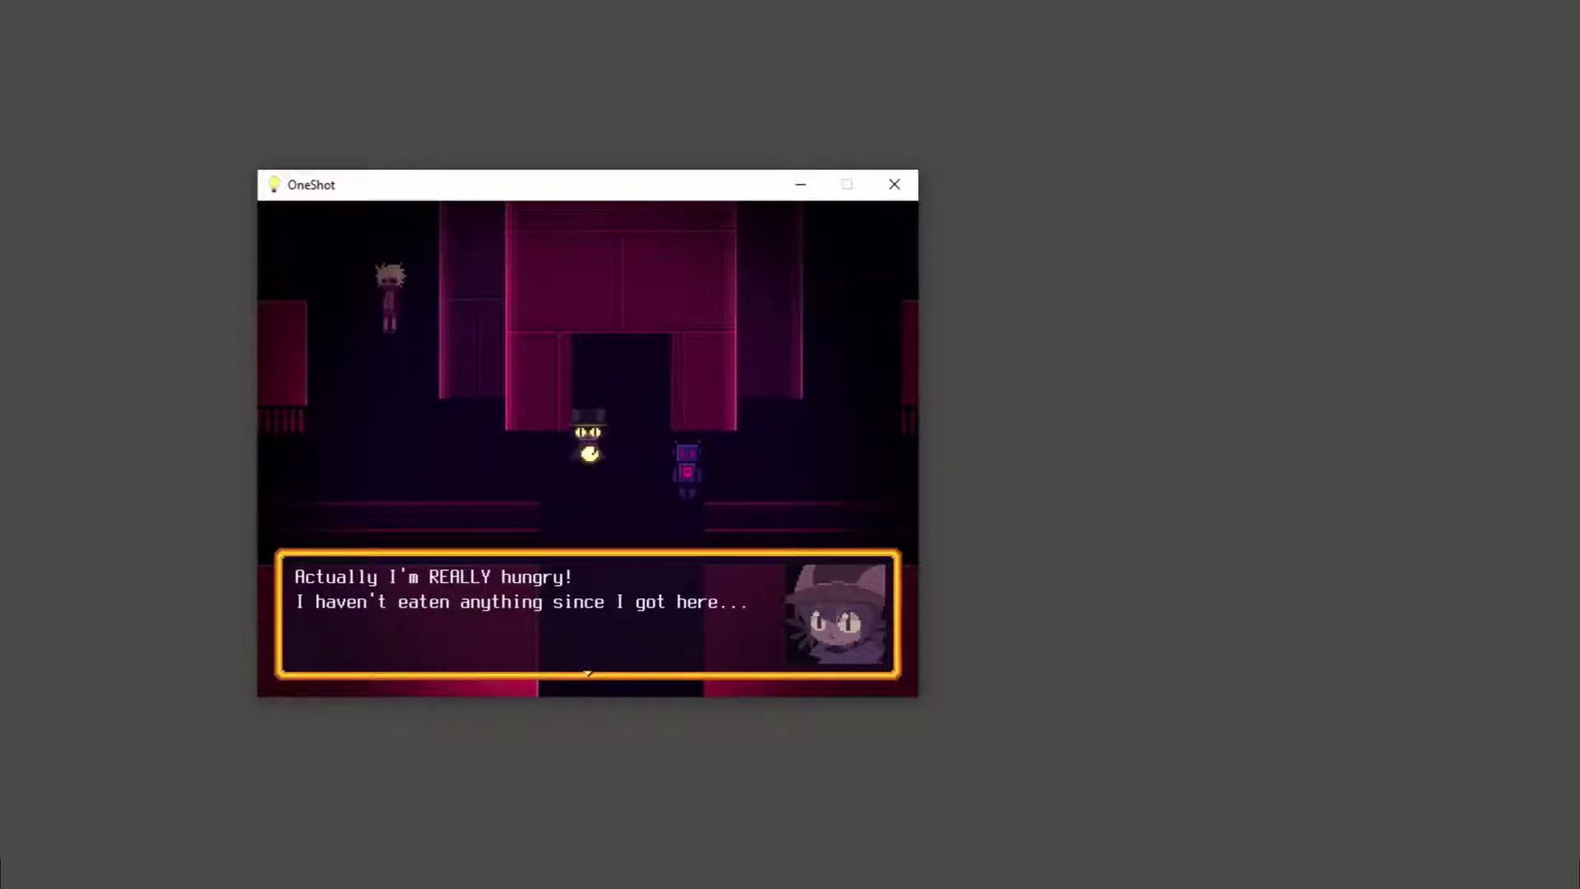
{"action": "key", "text": "z"}
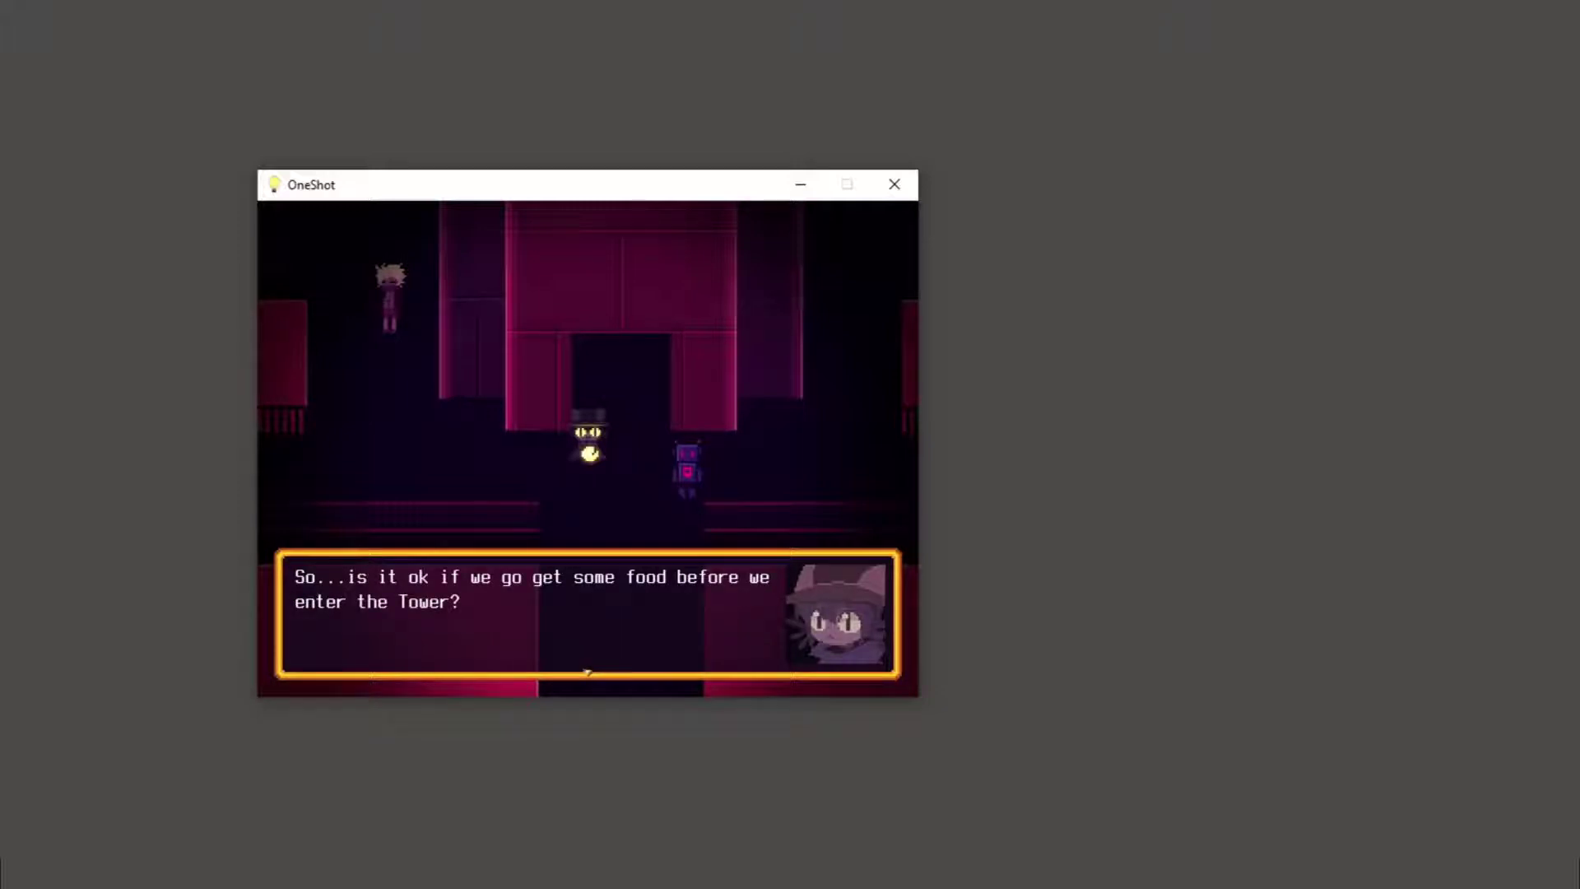
{"action": "key", "text": "z"}
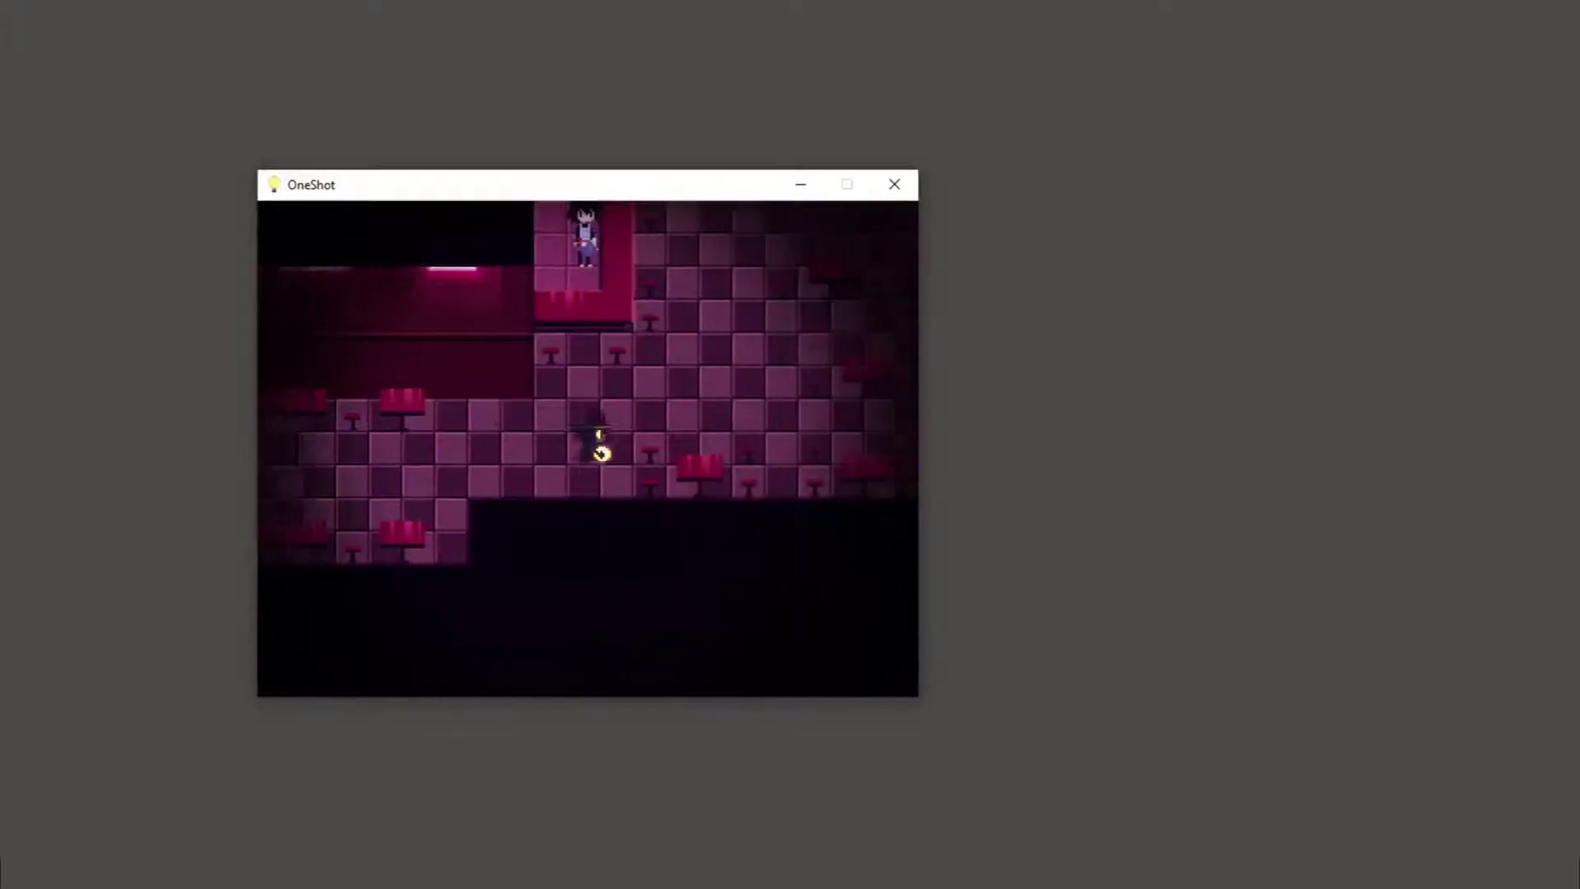
Step: Walk Niko to the cafe worker's booth and answer the greeting about the surface
{"action": "key", "text": "Up"}
{"action": "key", "text": "Up"}
{"action": "key", "text": "Left"}
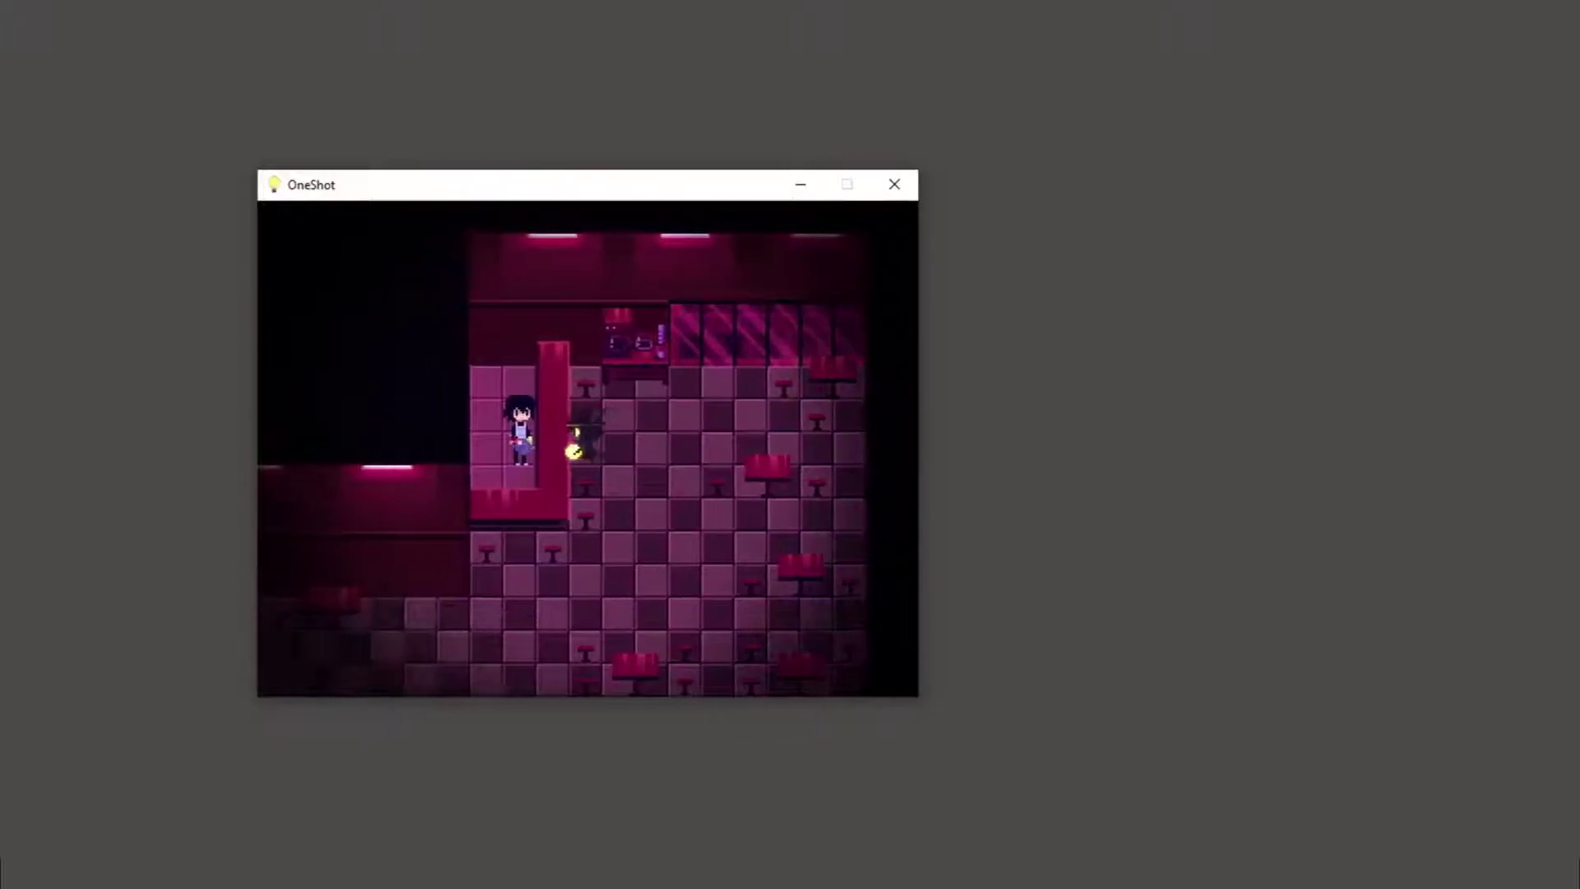
{"action": "key", "text": "z"}
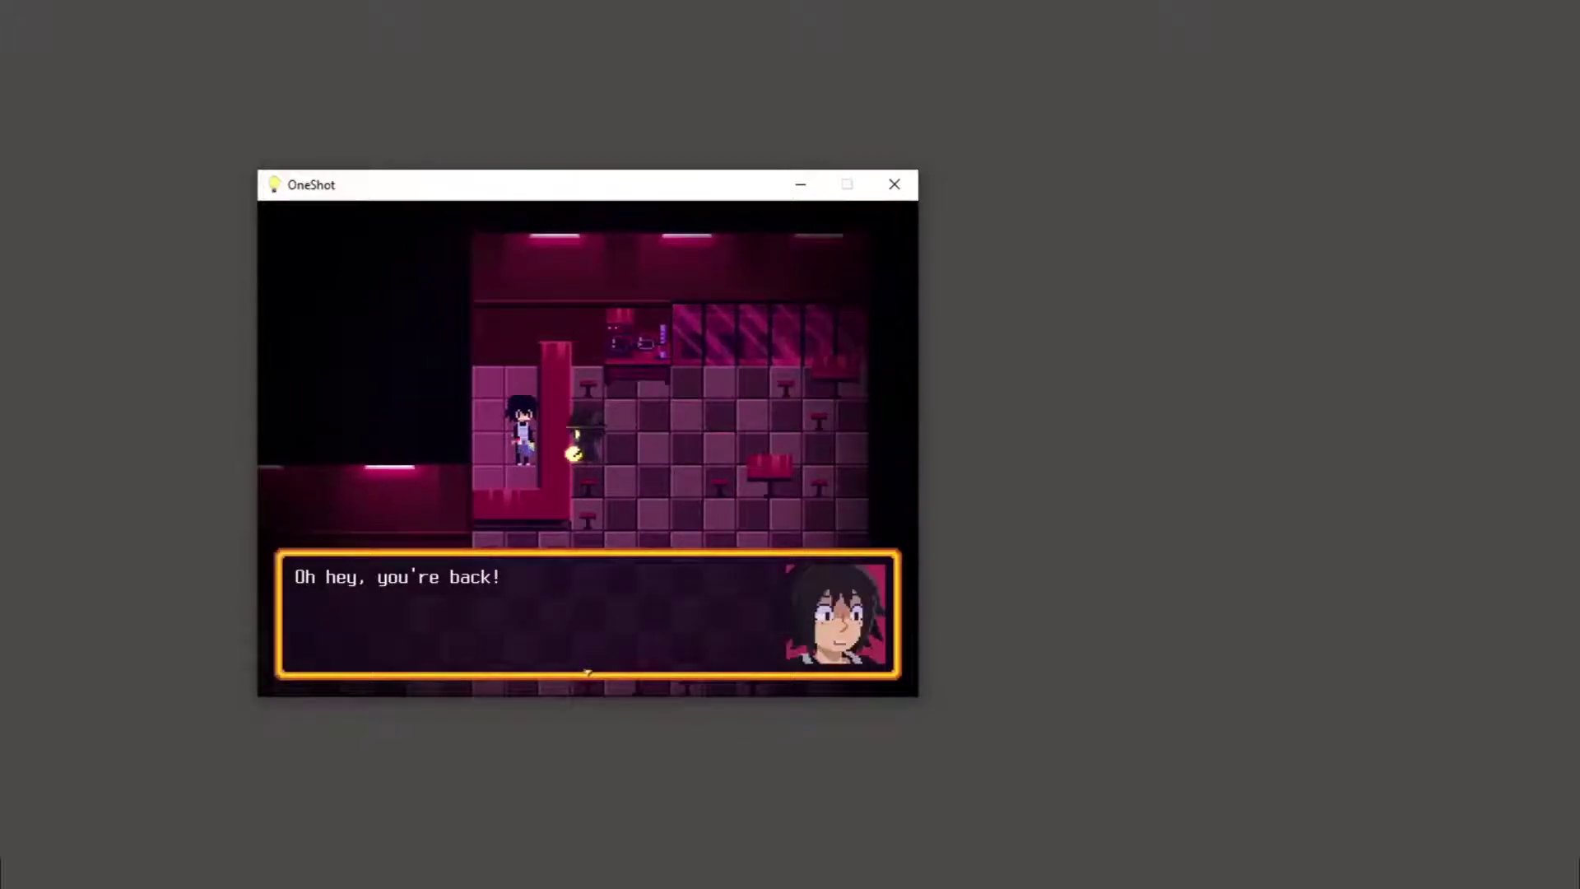
{"action": "key", "text": "z"}
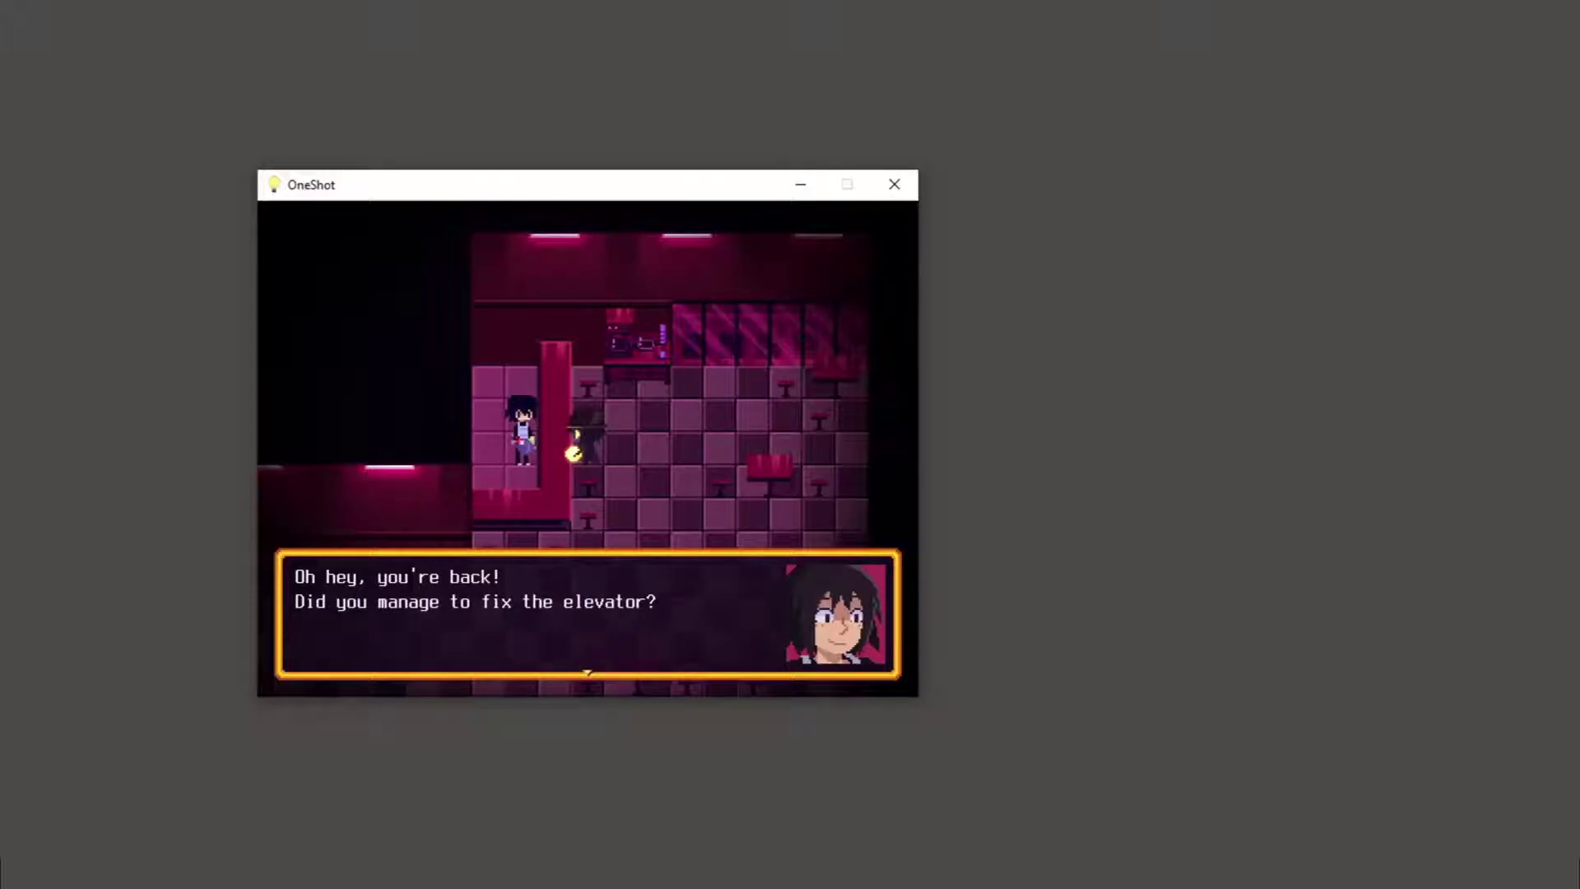
{"action": "key", "text": "z"}
{"action": "key", "text": "z"}
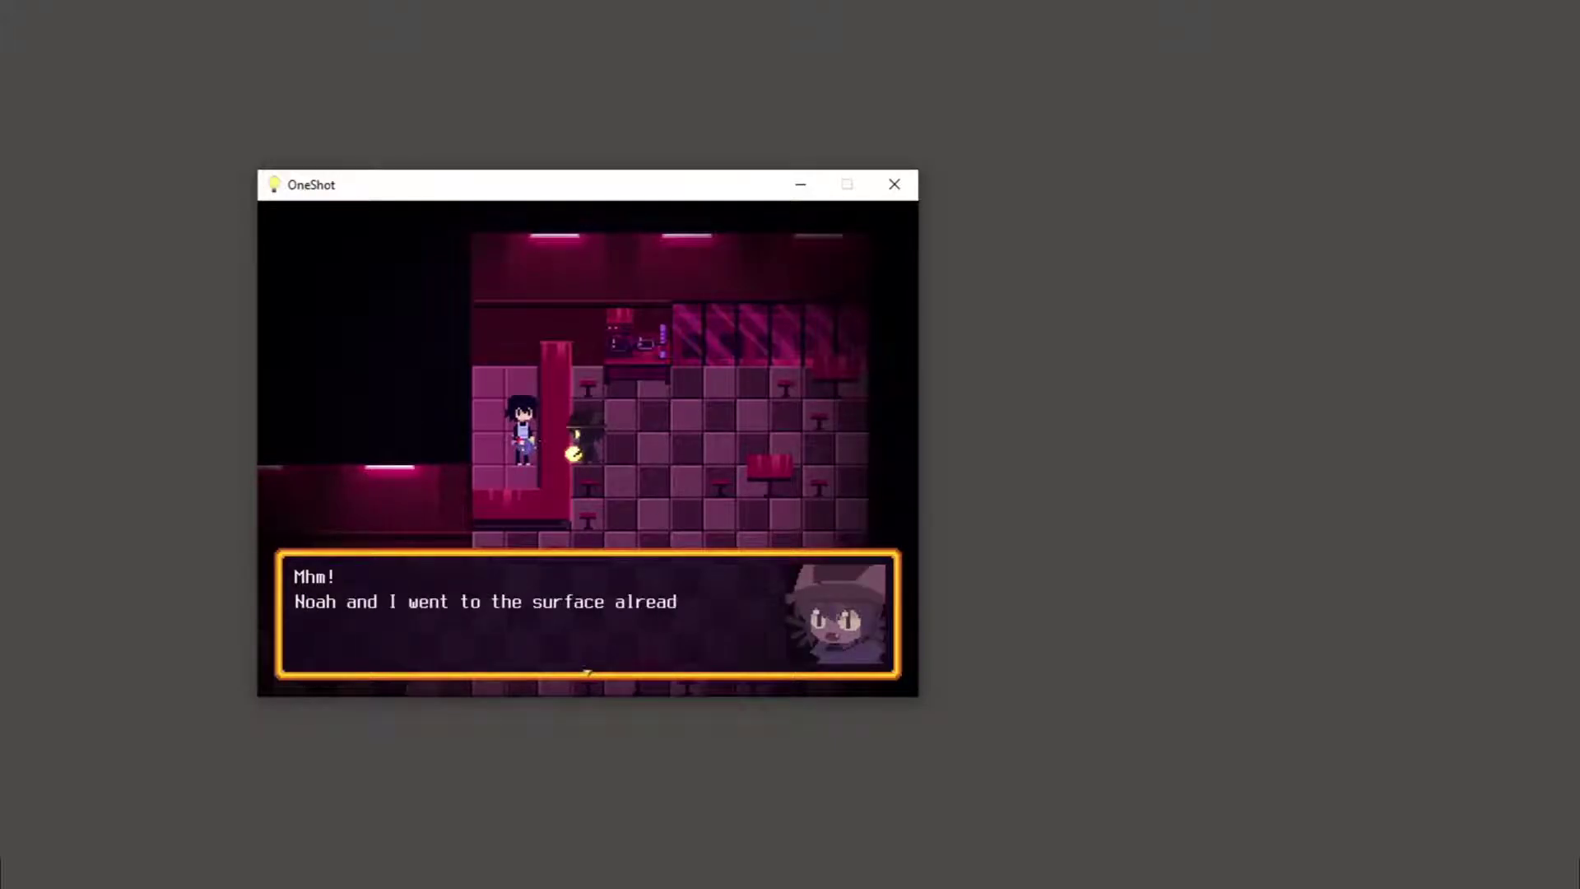
{"action": "key", "text": "z"}
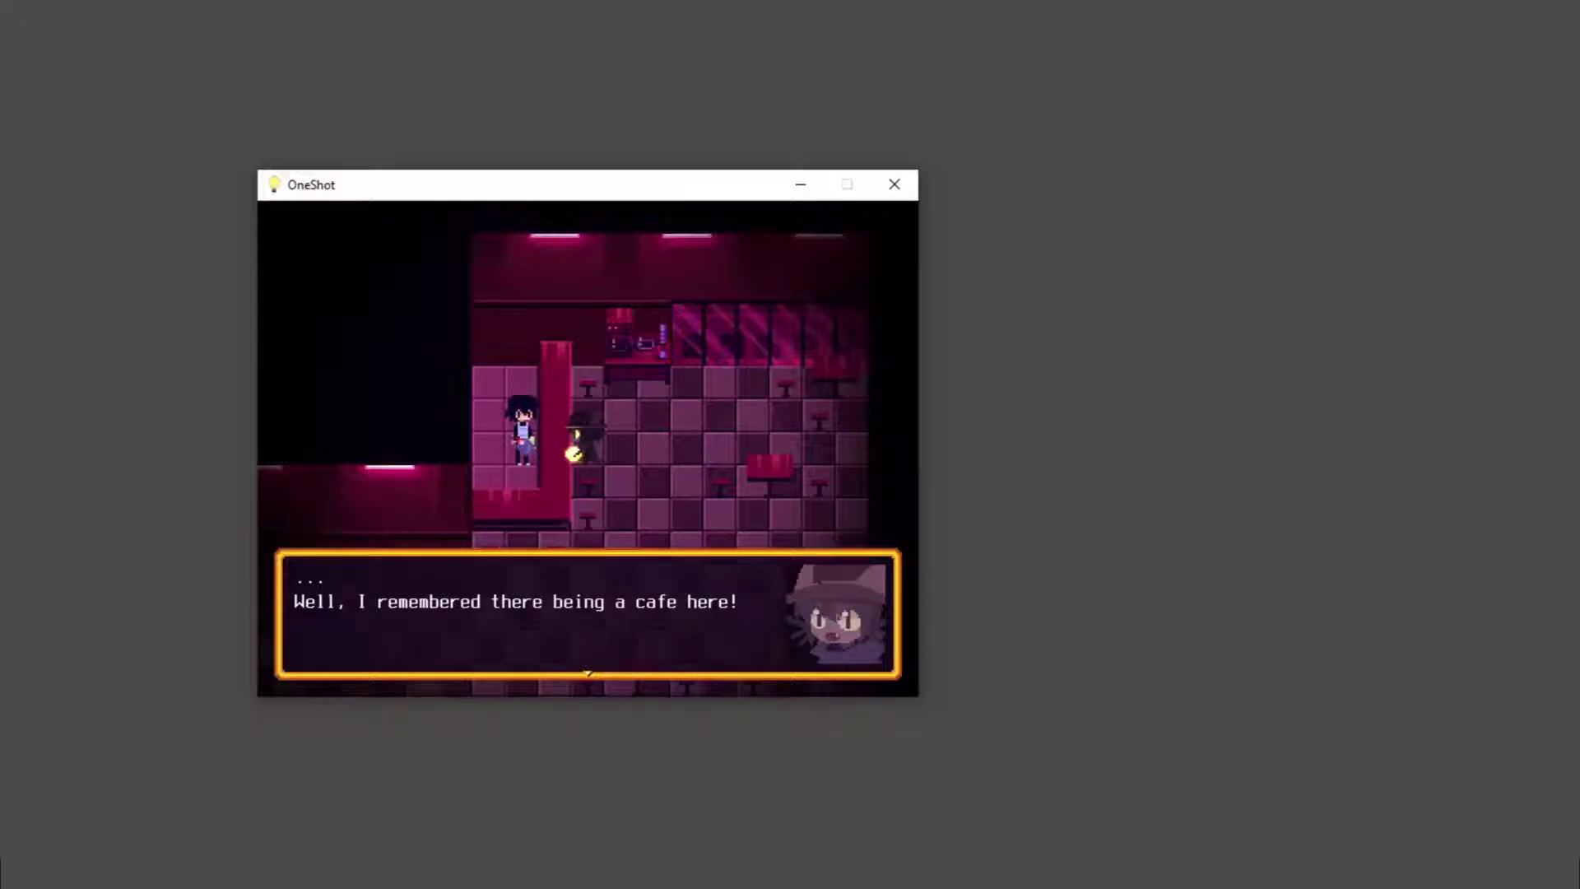
Step: Ask for pancakes, offer to wash dishes, and hear the worker promise to cook
{"action": "key", "text": "z"}
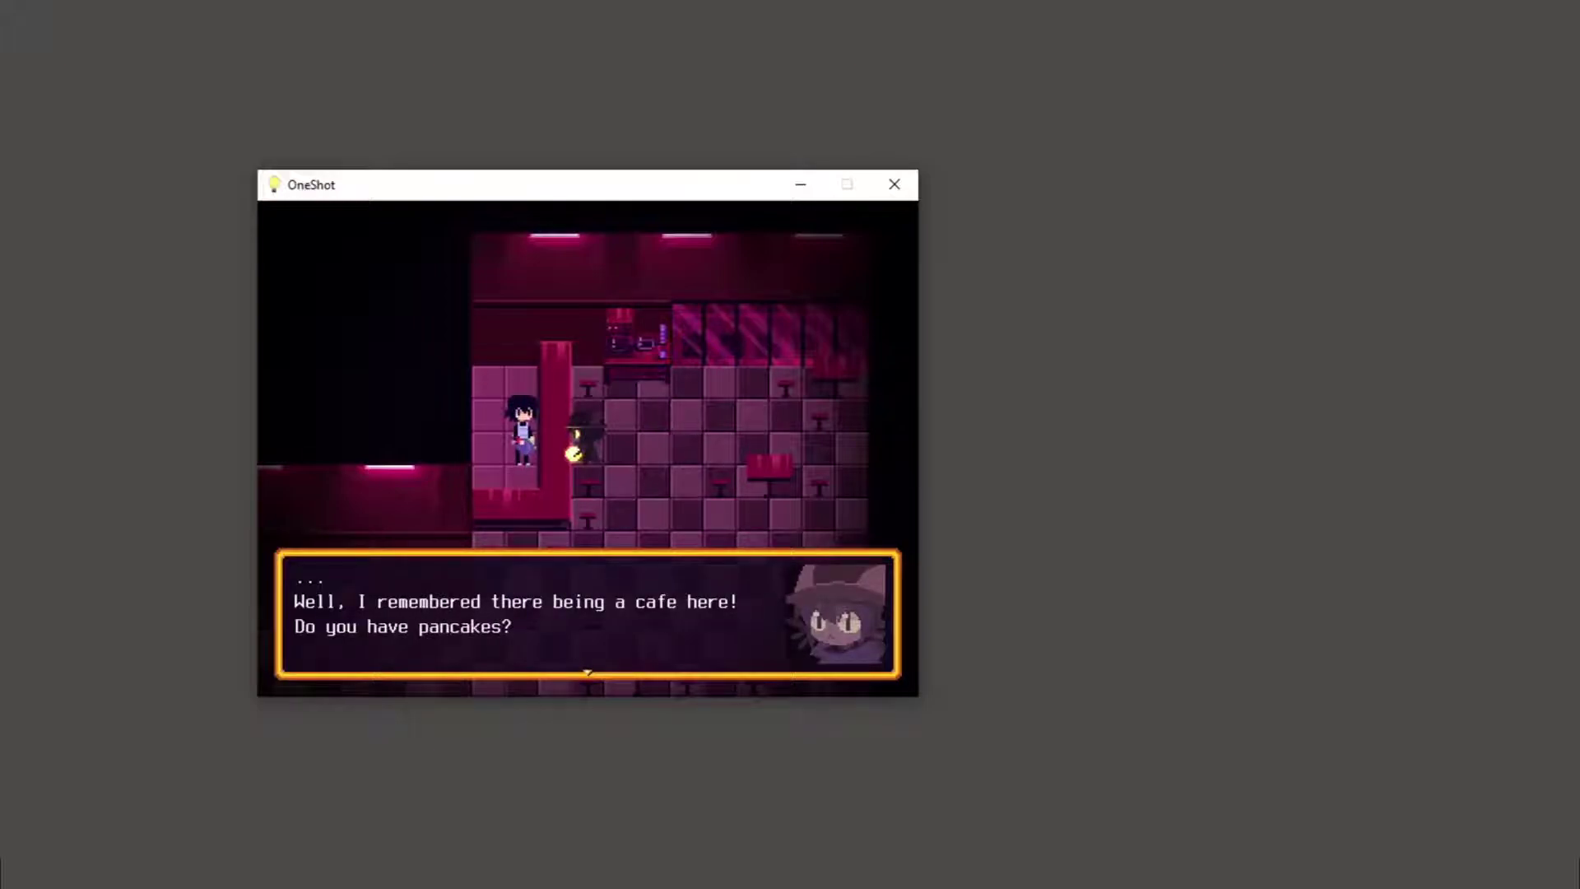
{"action": "key", "text": "z"}
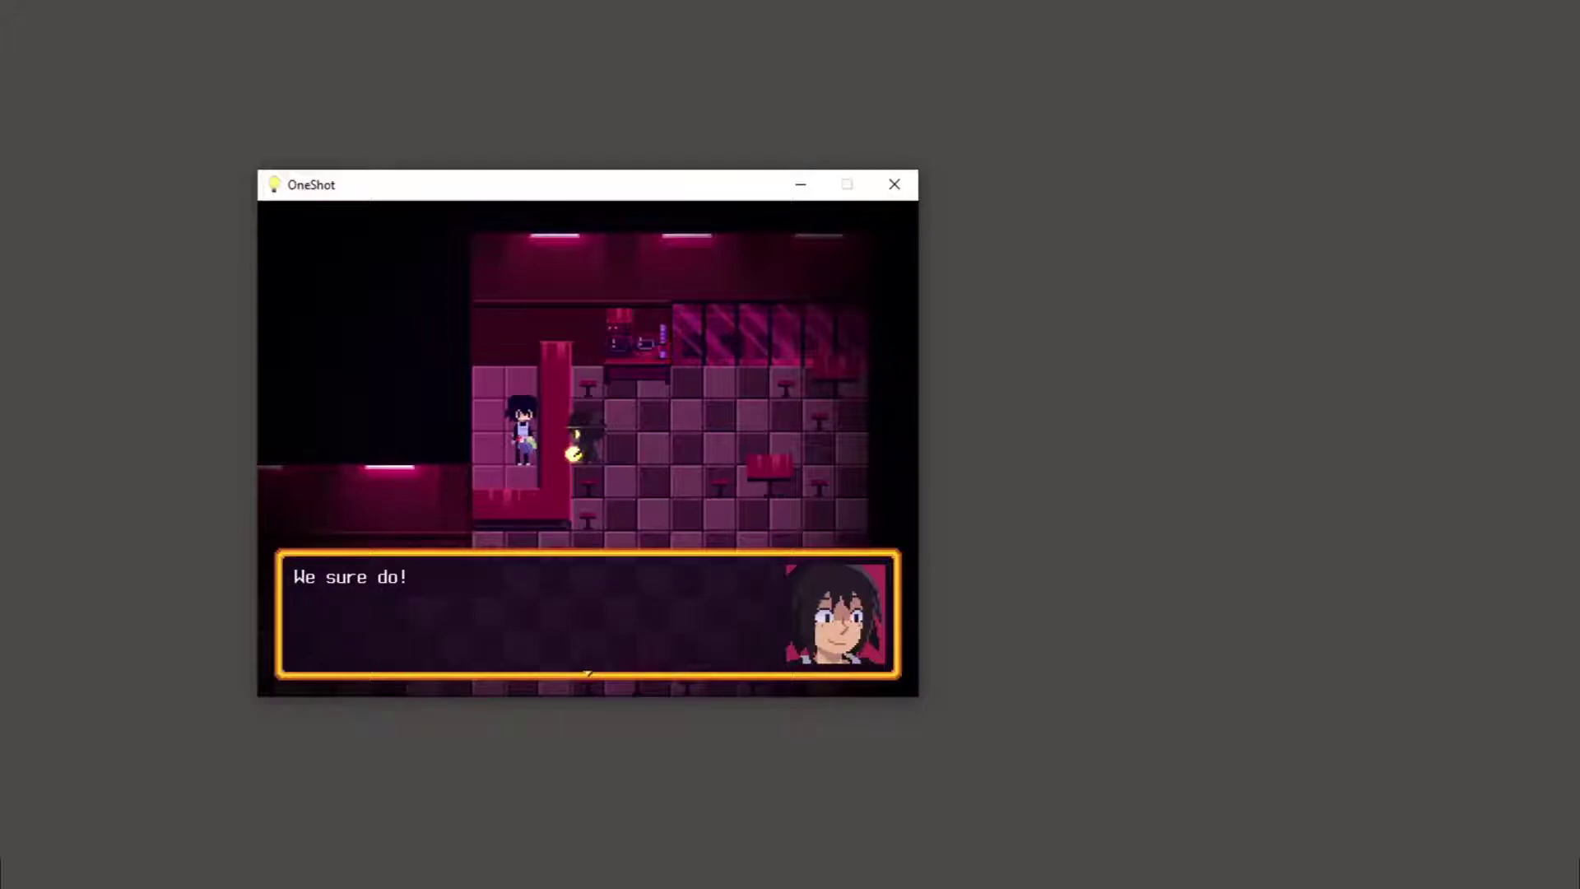
{"action": "key", "text": "z"}
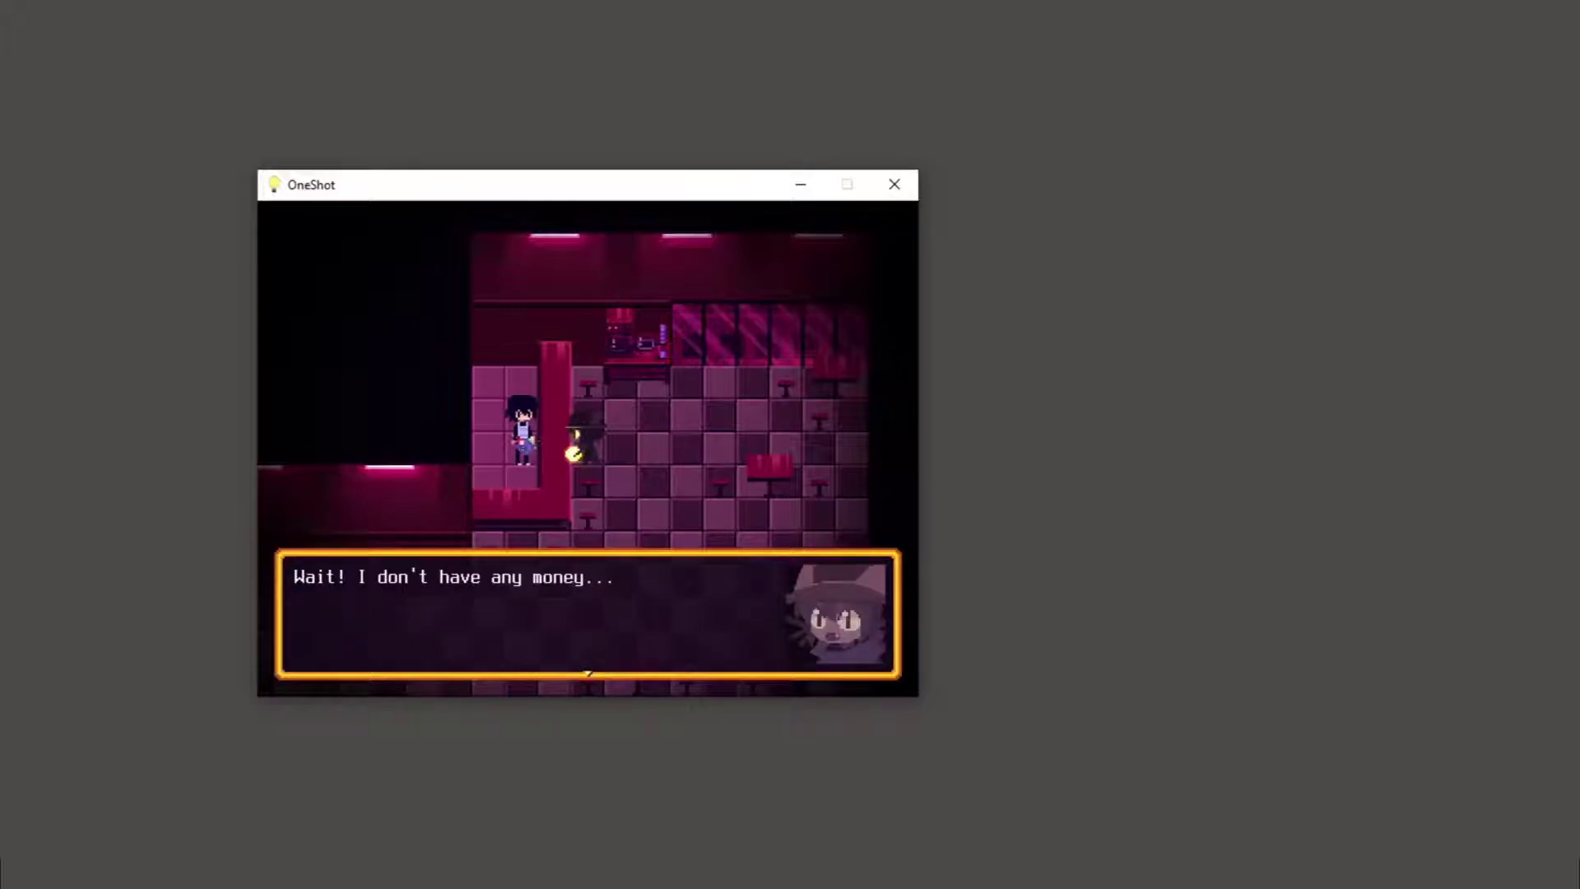
{"action": "key", "text": "z"}
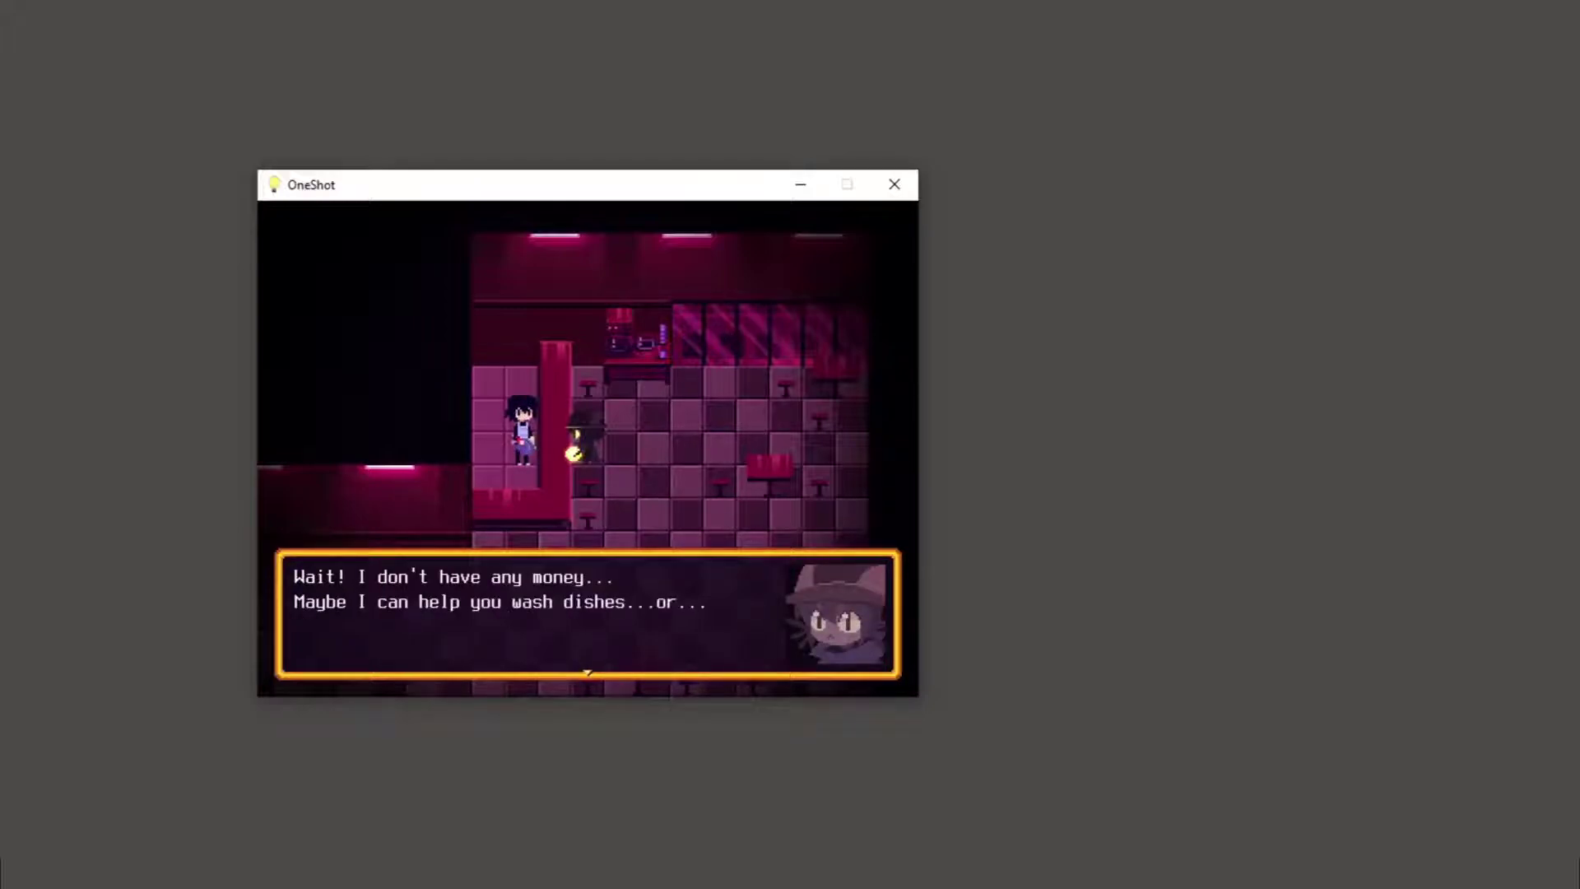
{"action": "key", "text": "z"}
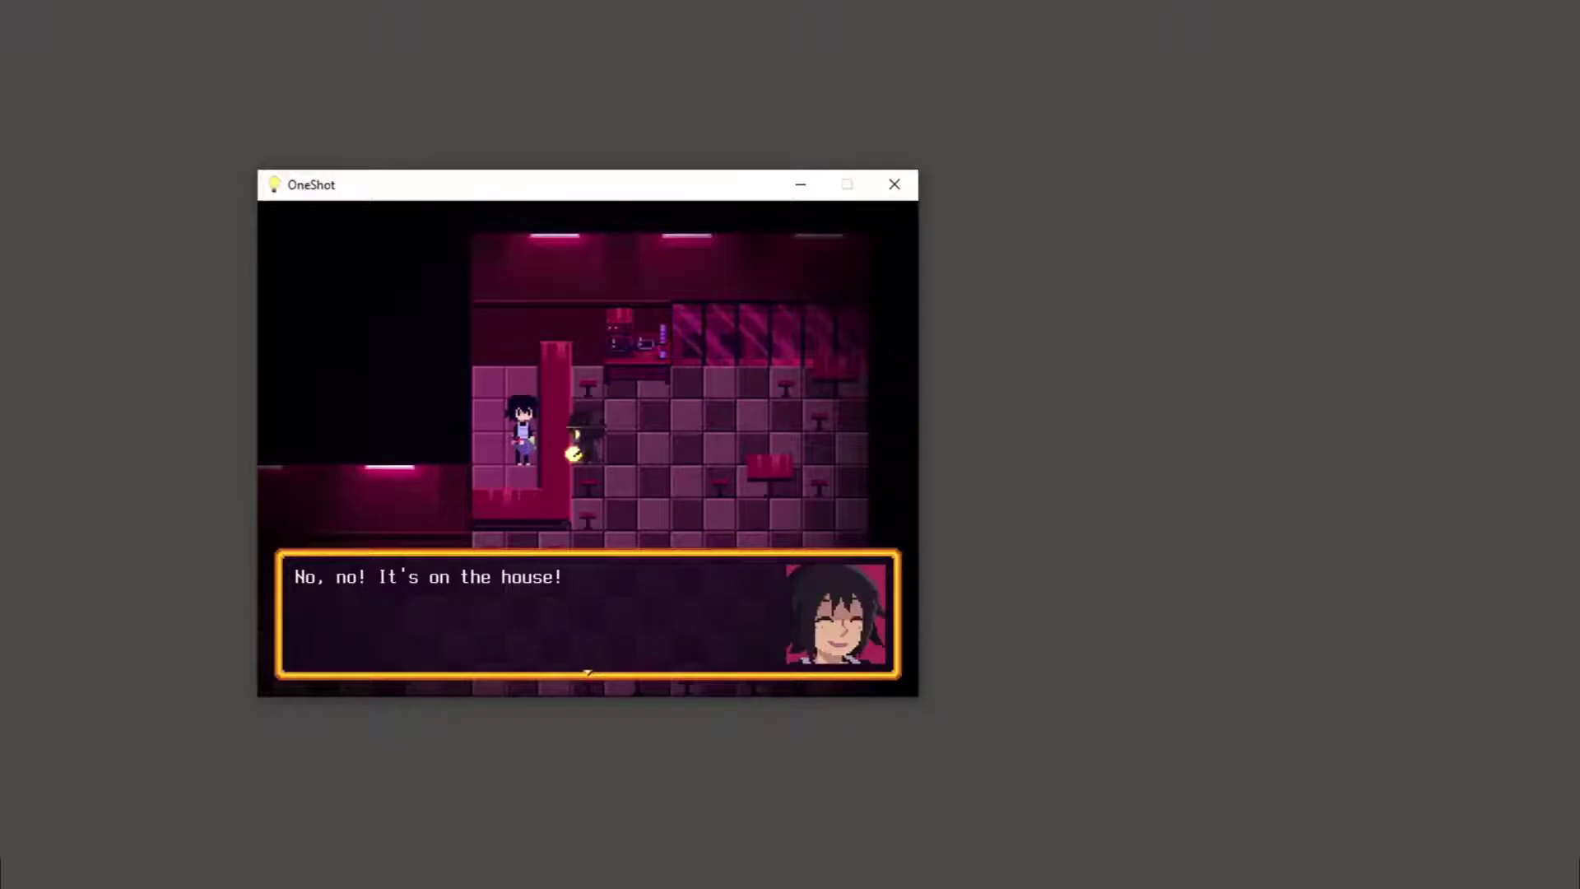
{"action": "key", "text": "z"}
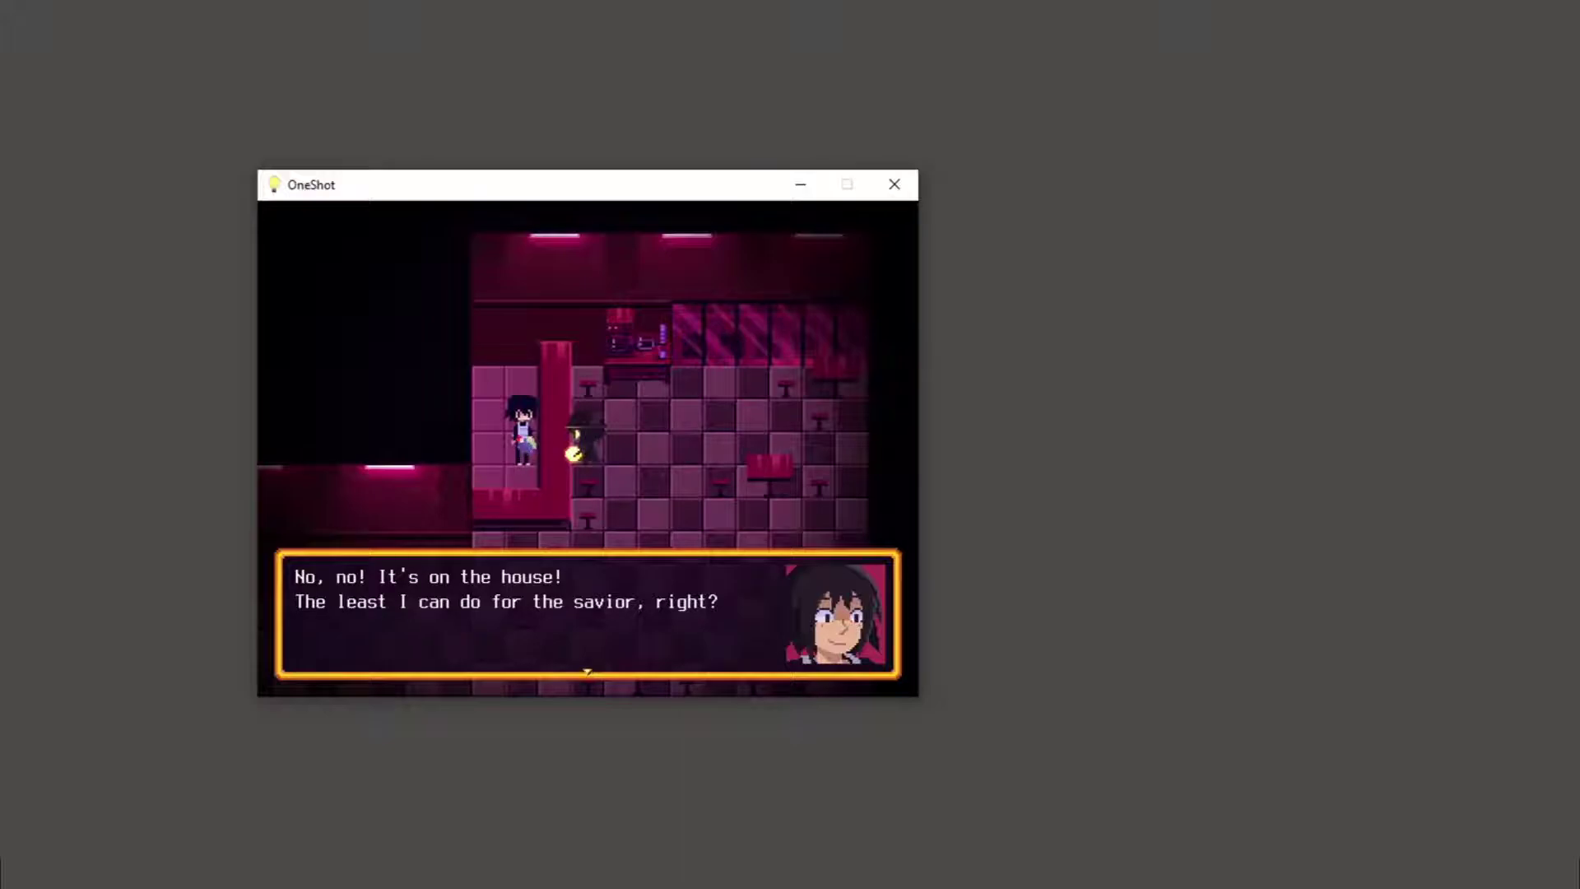
{"action": "key", "text": "z"}
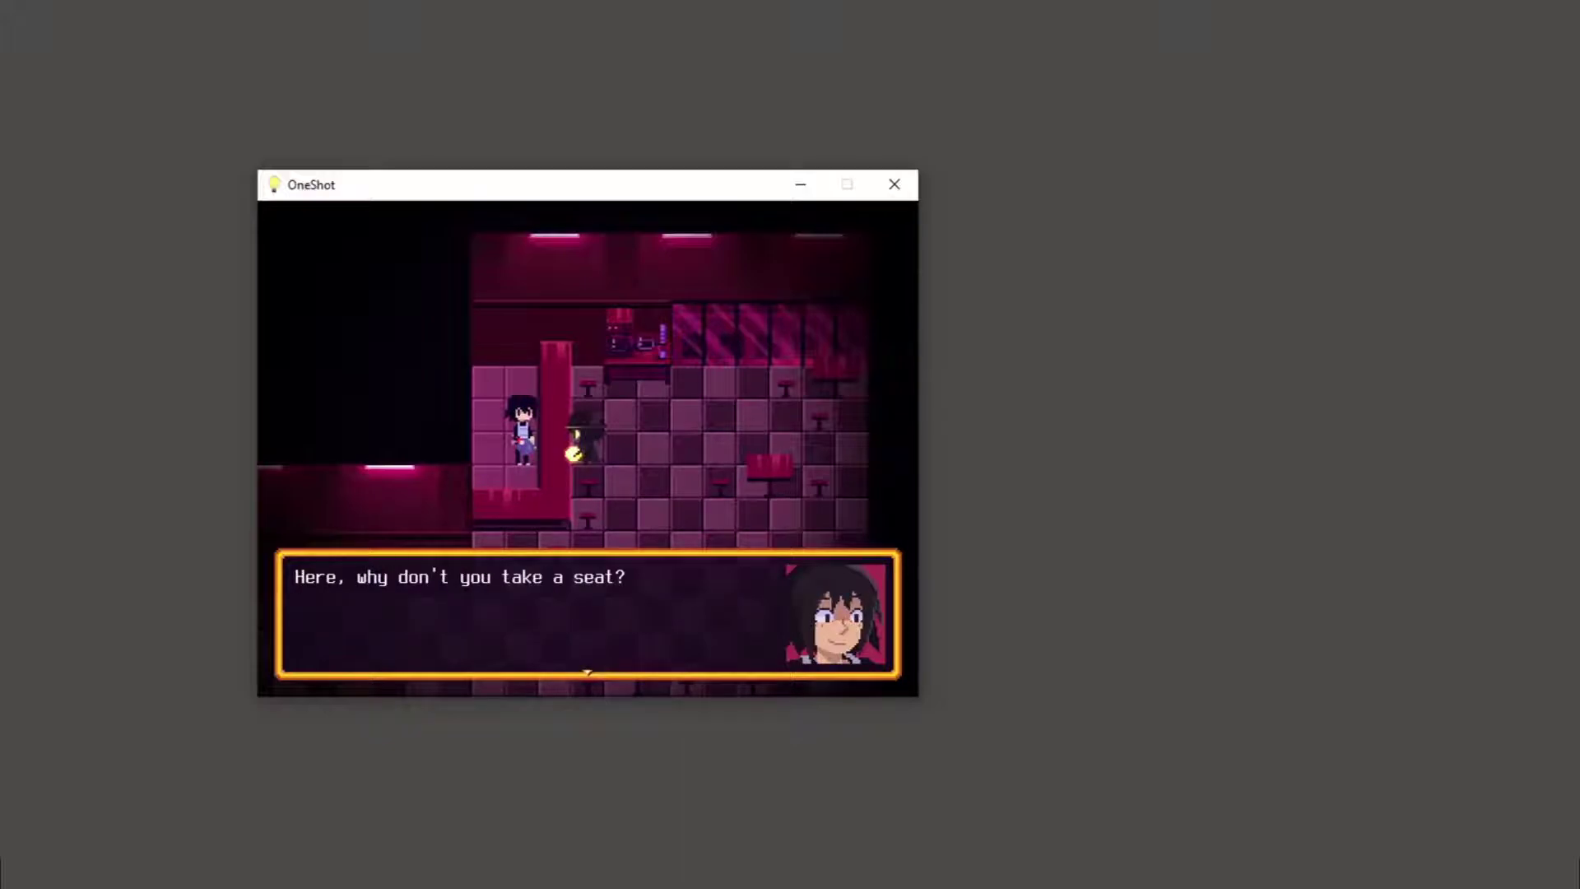
{"action": "key", "text": "z"}
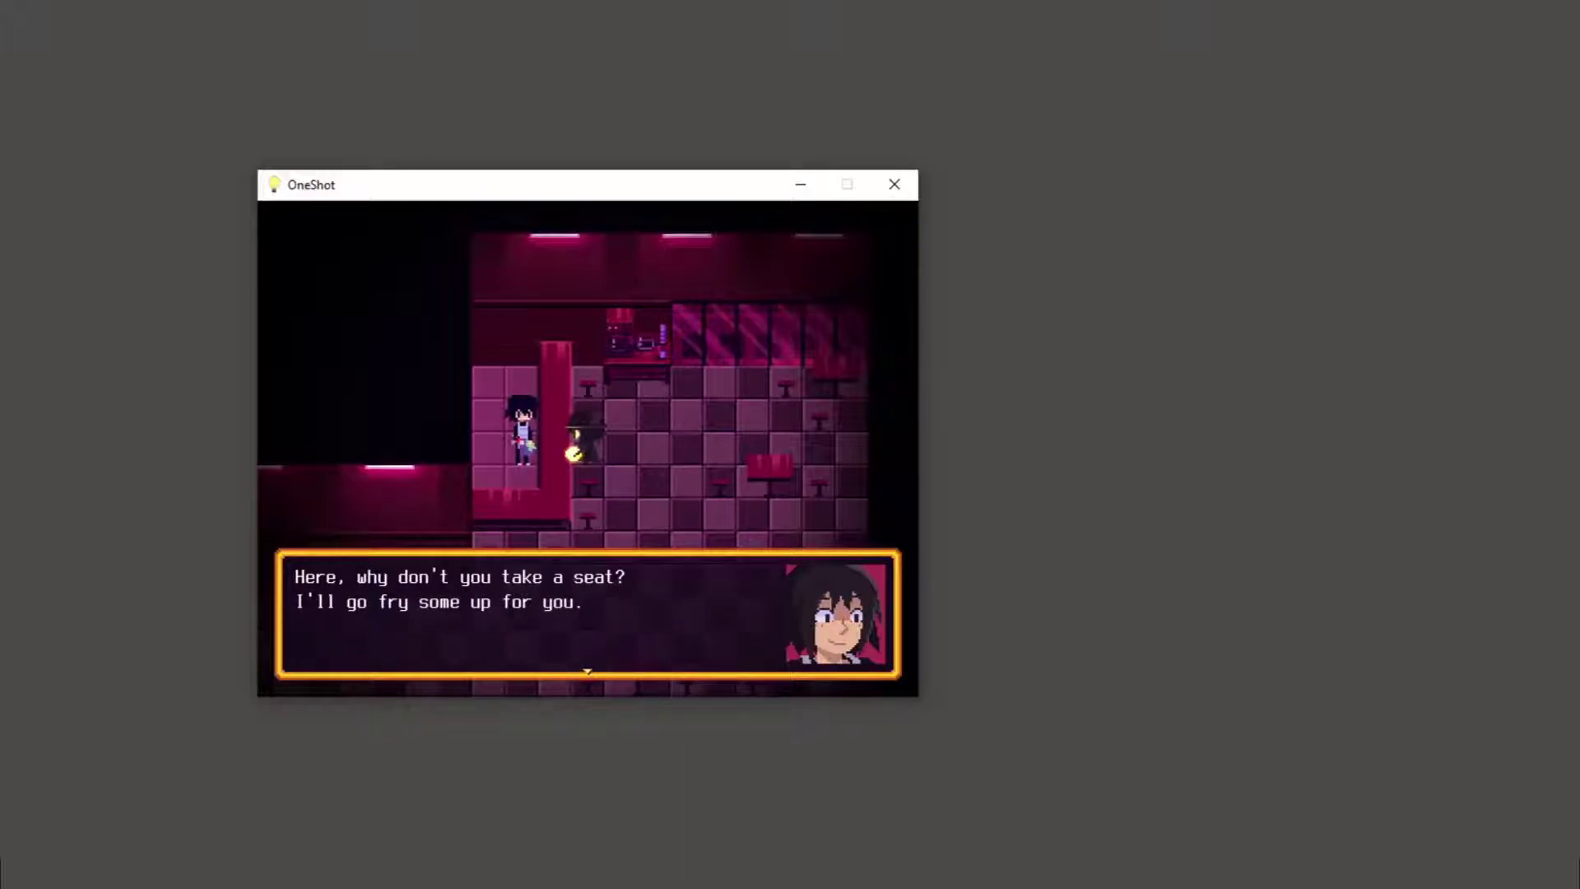
{"action": "key", "text": "z"}
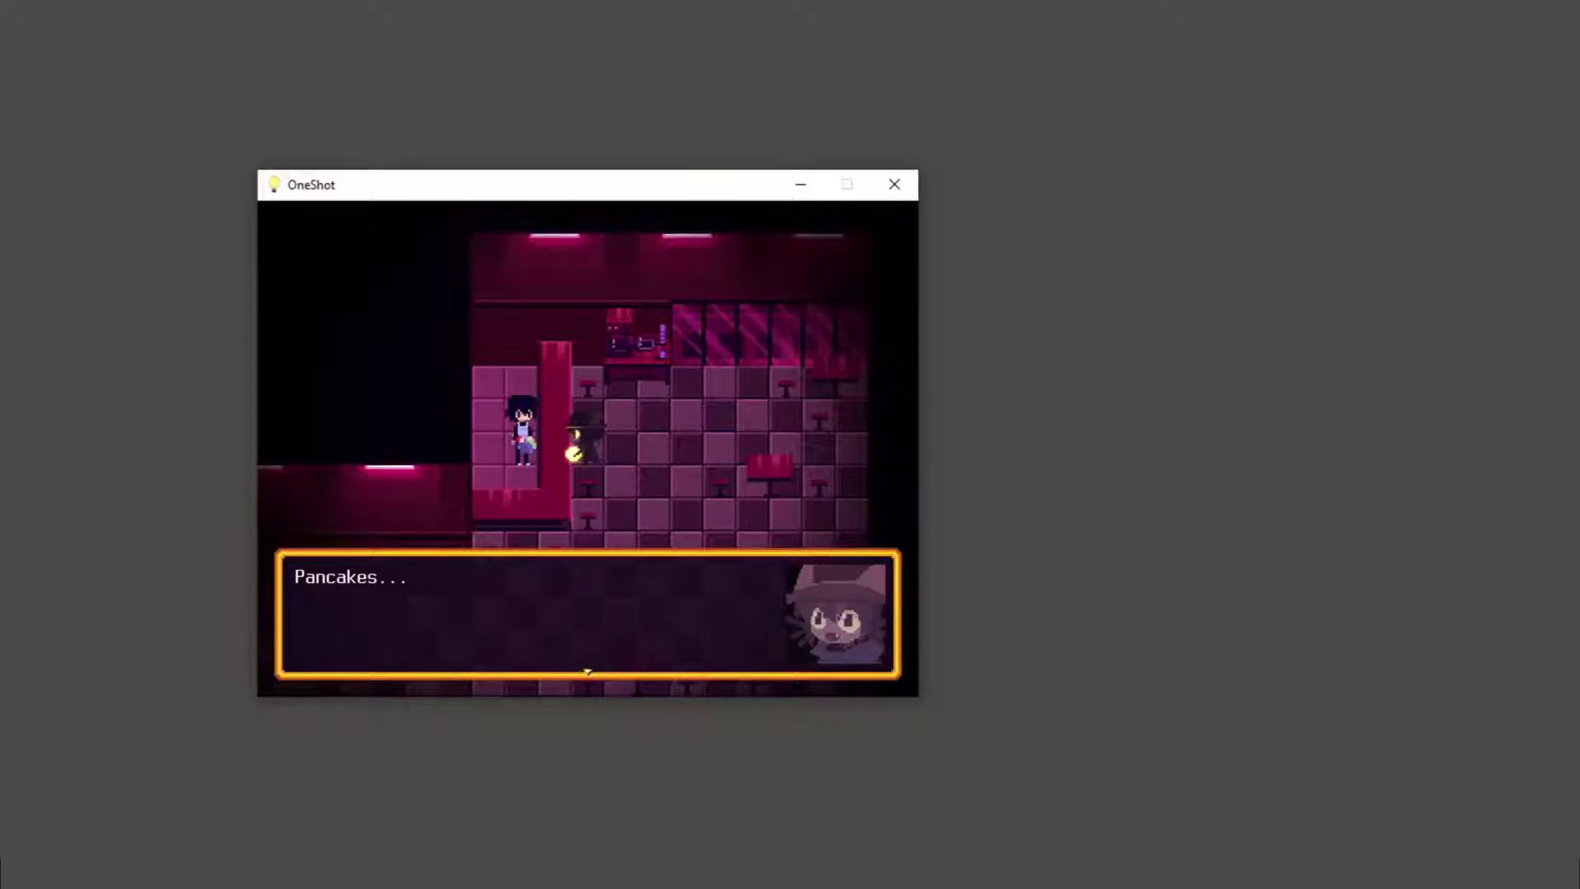
{"action": "key", "text": "z"}
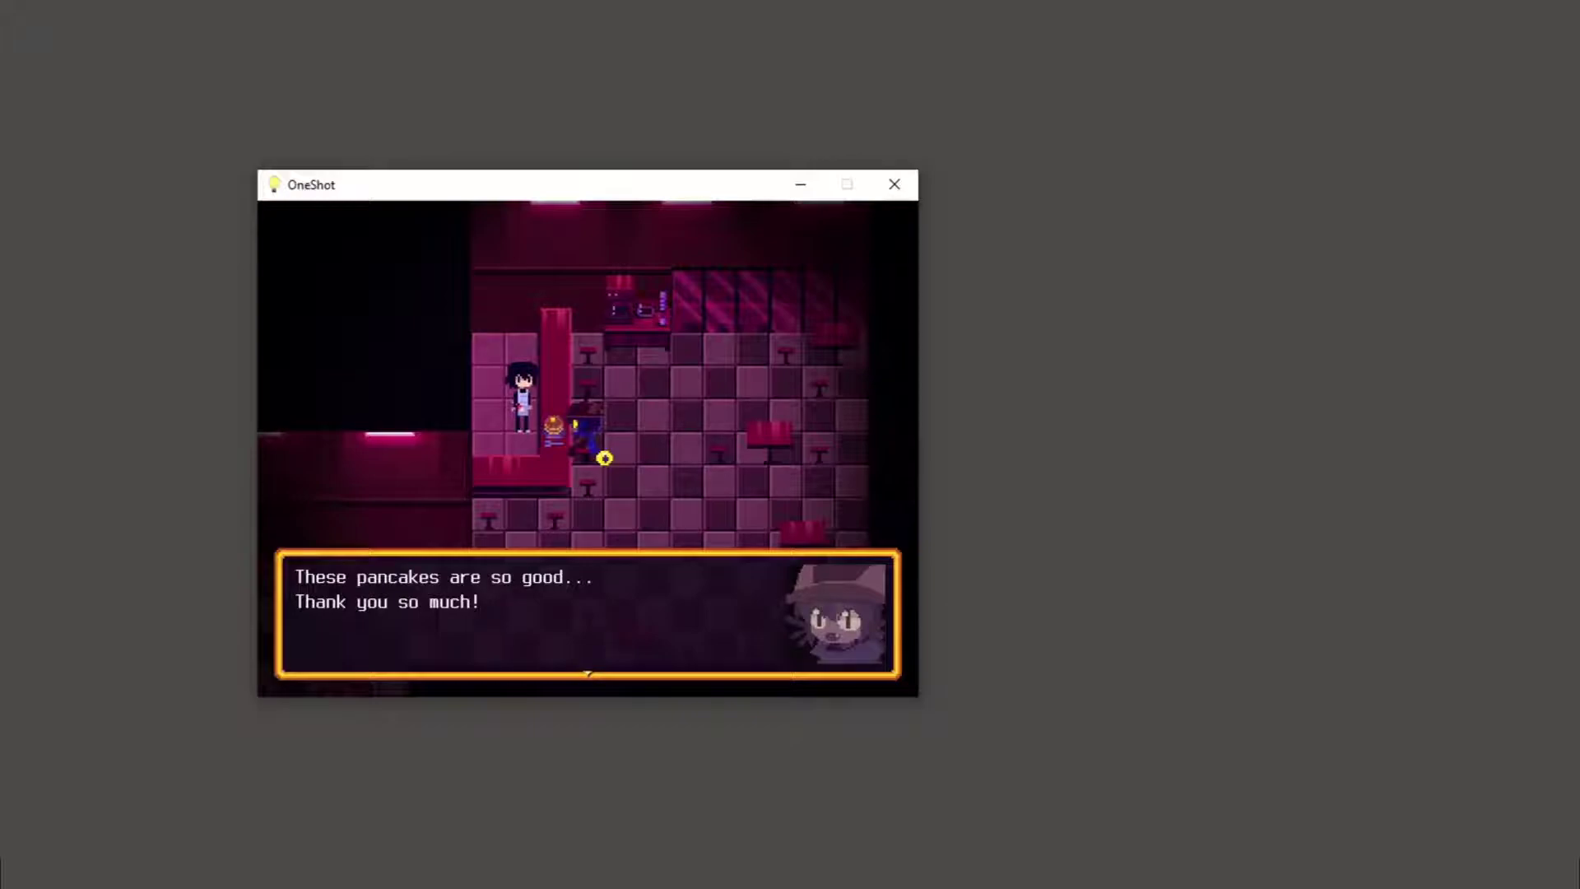
Step: Thank the worker for the pancakes and share Niko's favorite hazelnut-batter food
{"action": "key", "text": "z"}
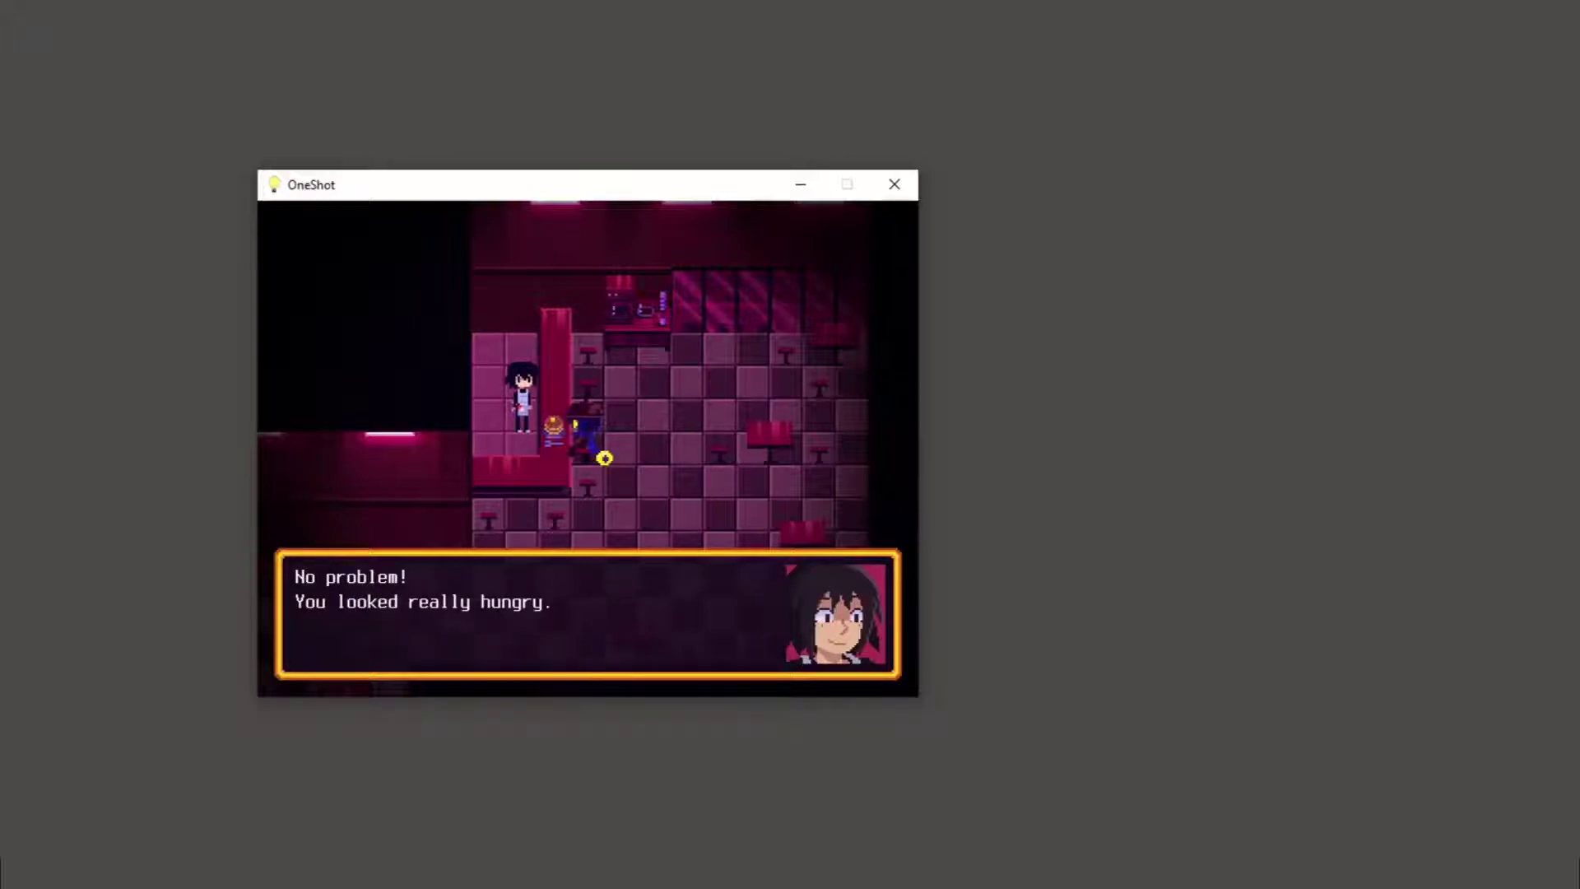
{"action": "key", "text": "z"}
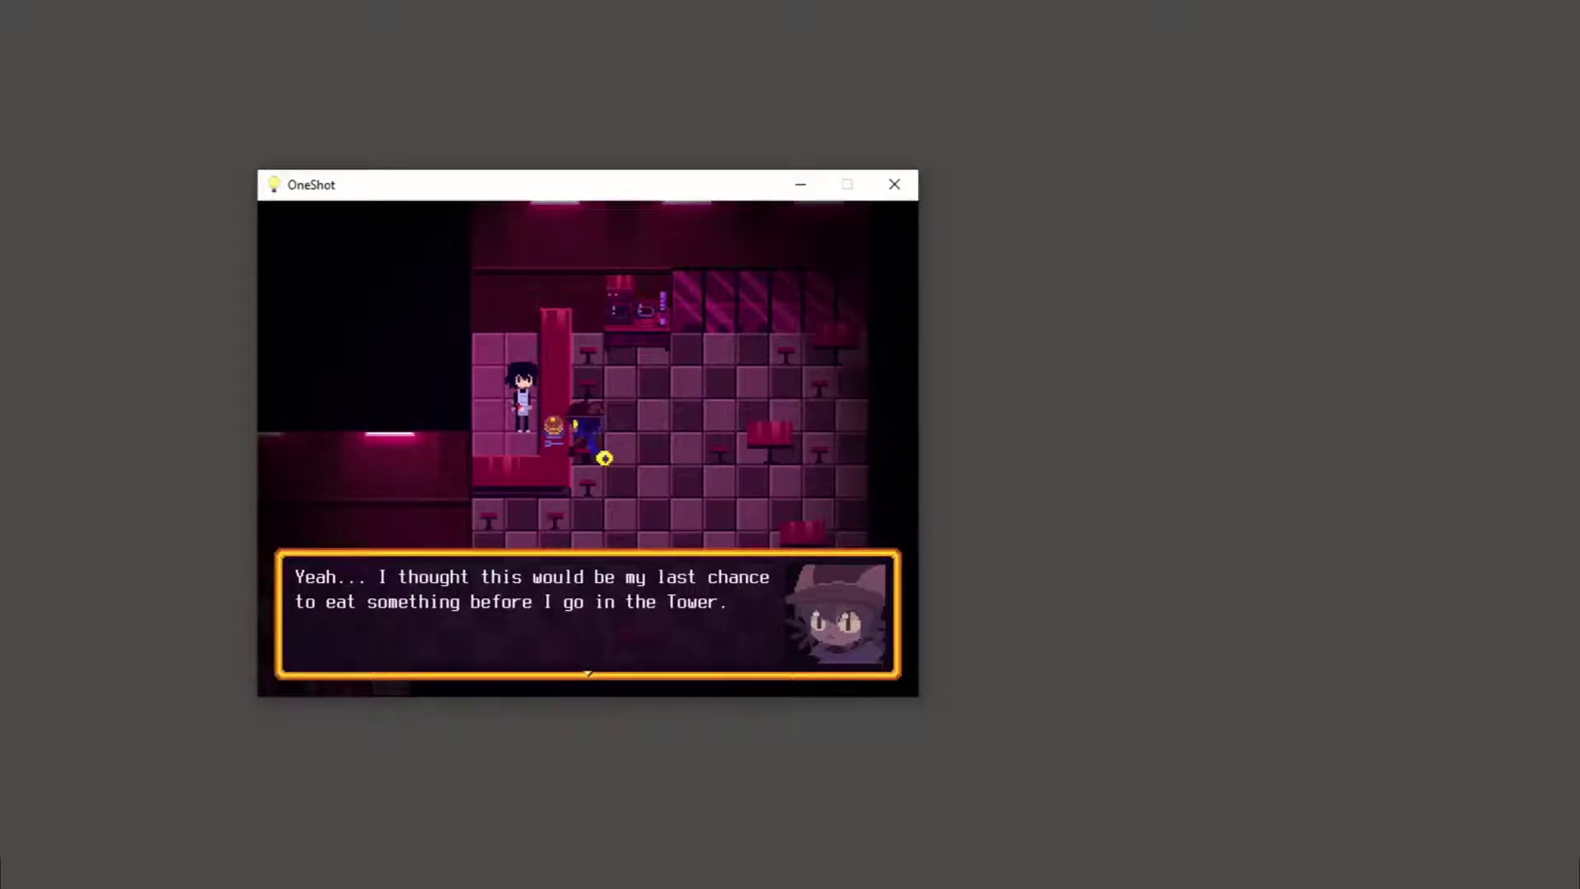
{"action": "key", "text": "z"}
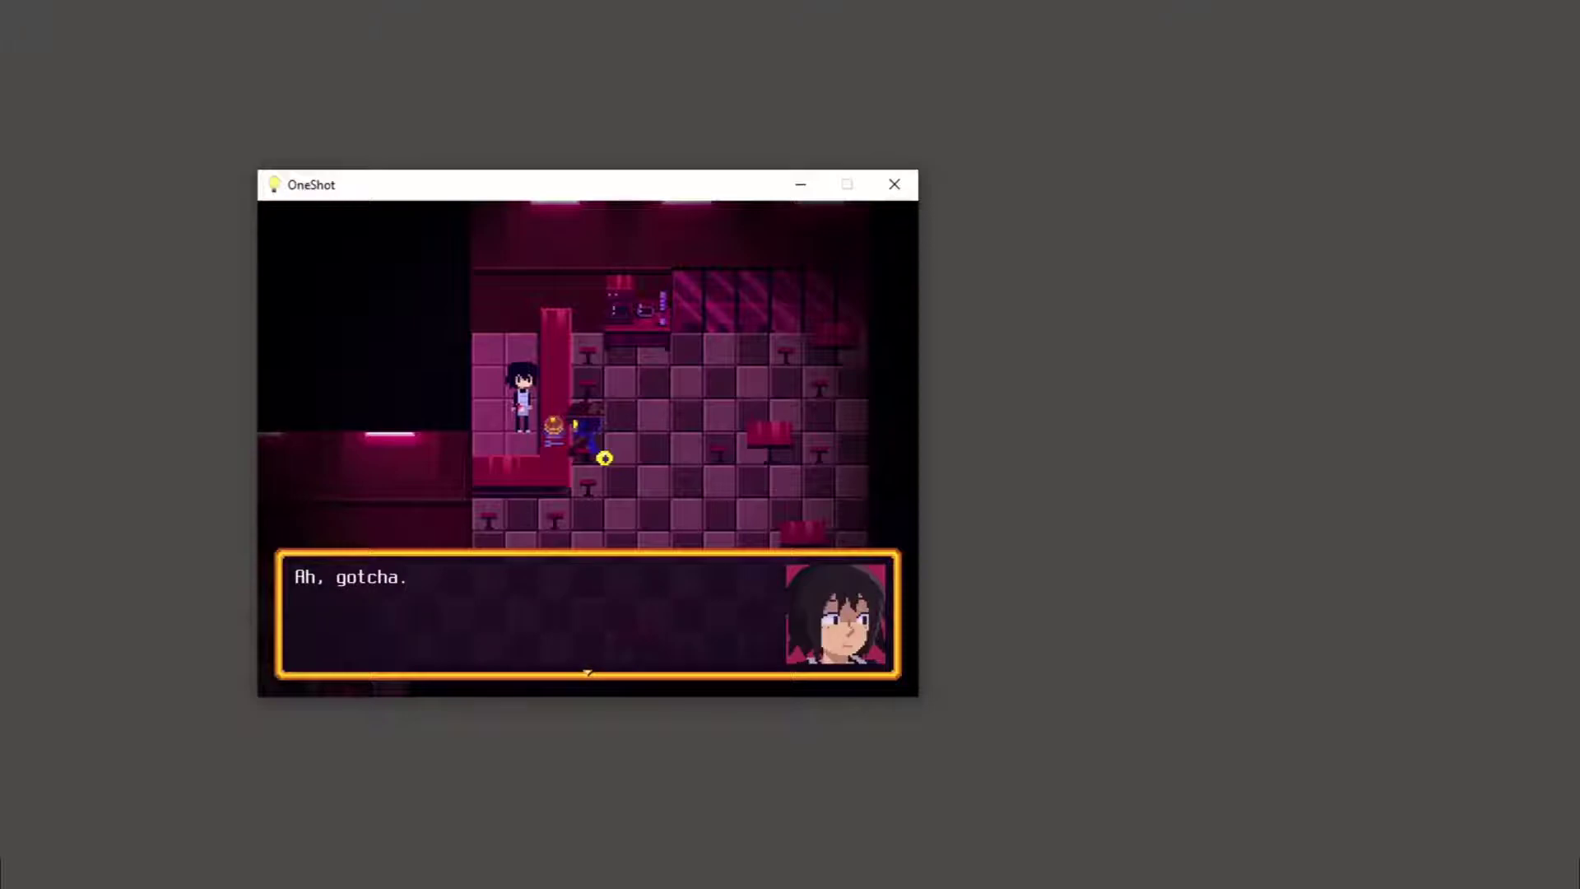
{"action": "key", "text": "z"}
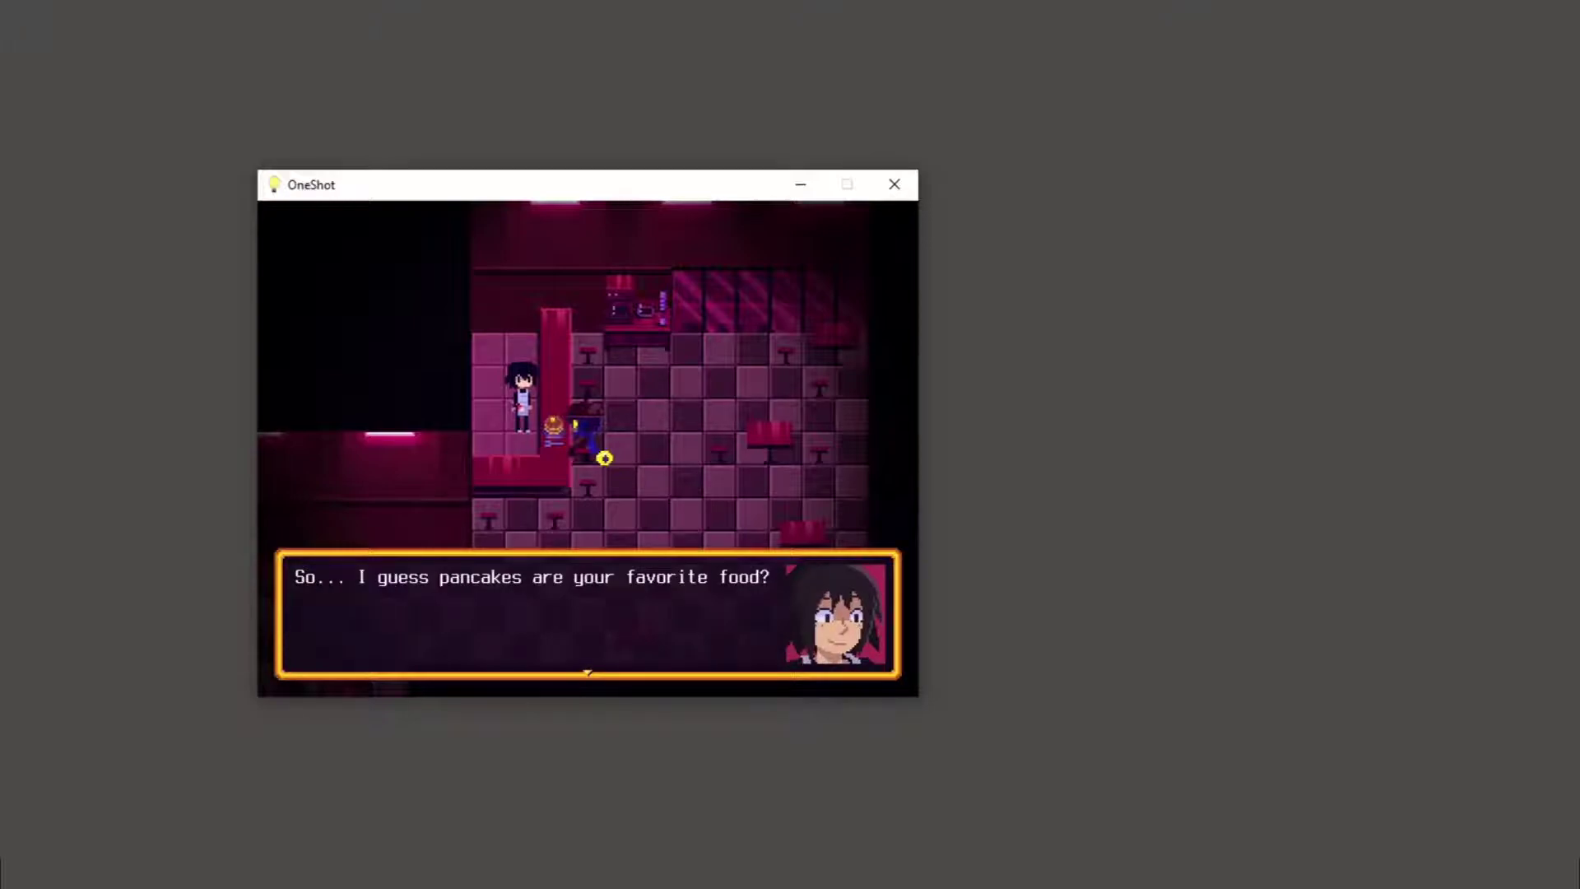
{"action": "key", "text": "z"}
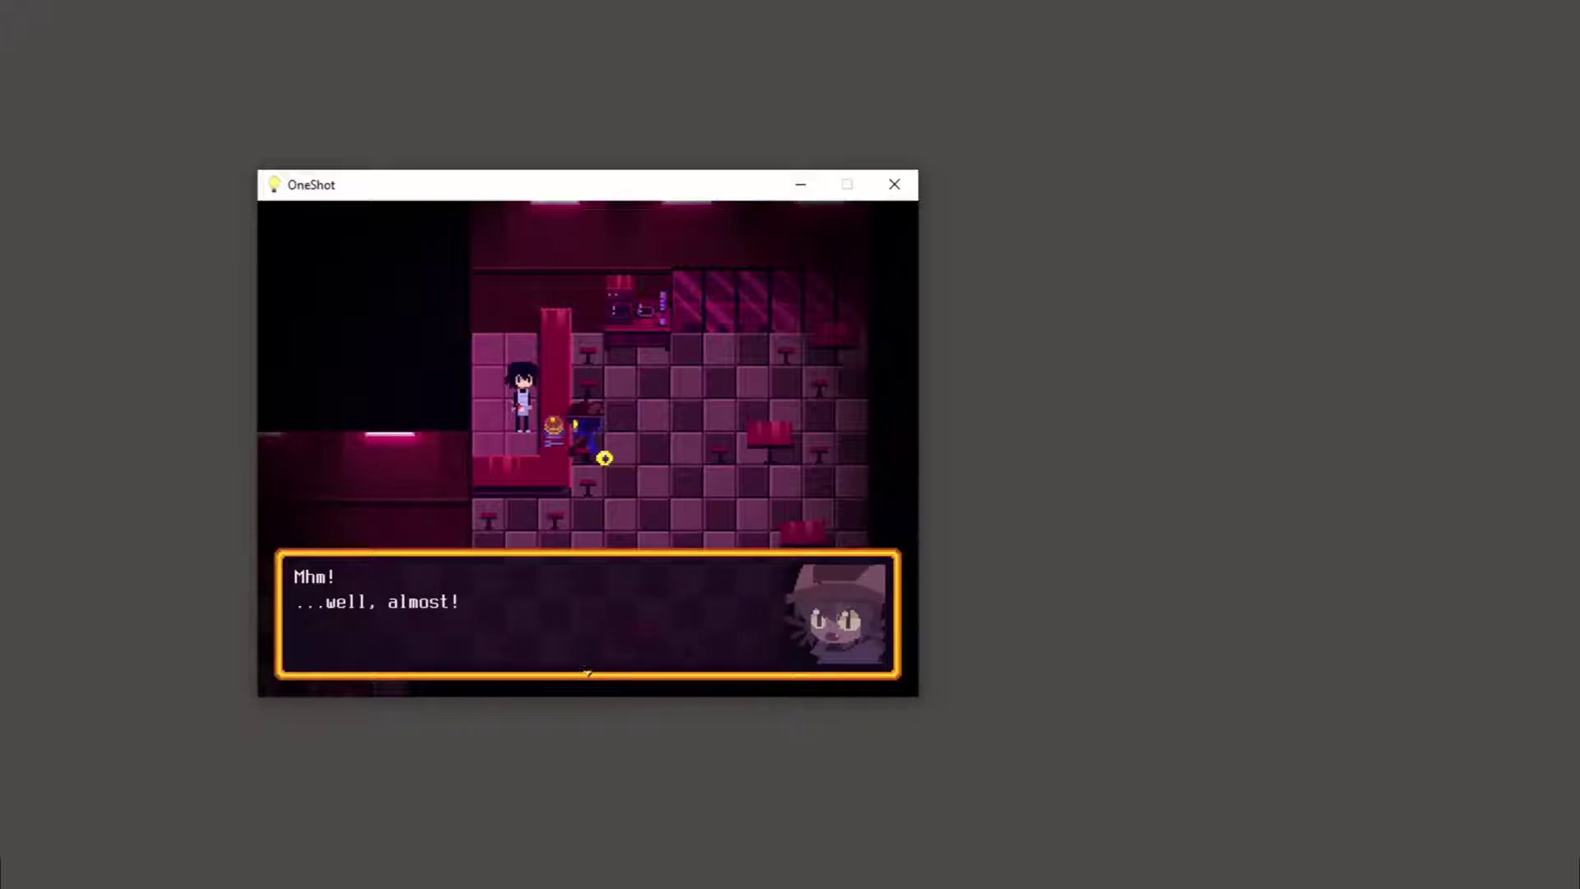
{"action": "key", "text": "z"}
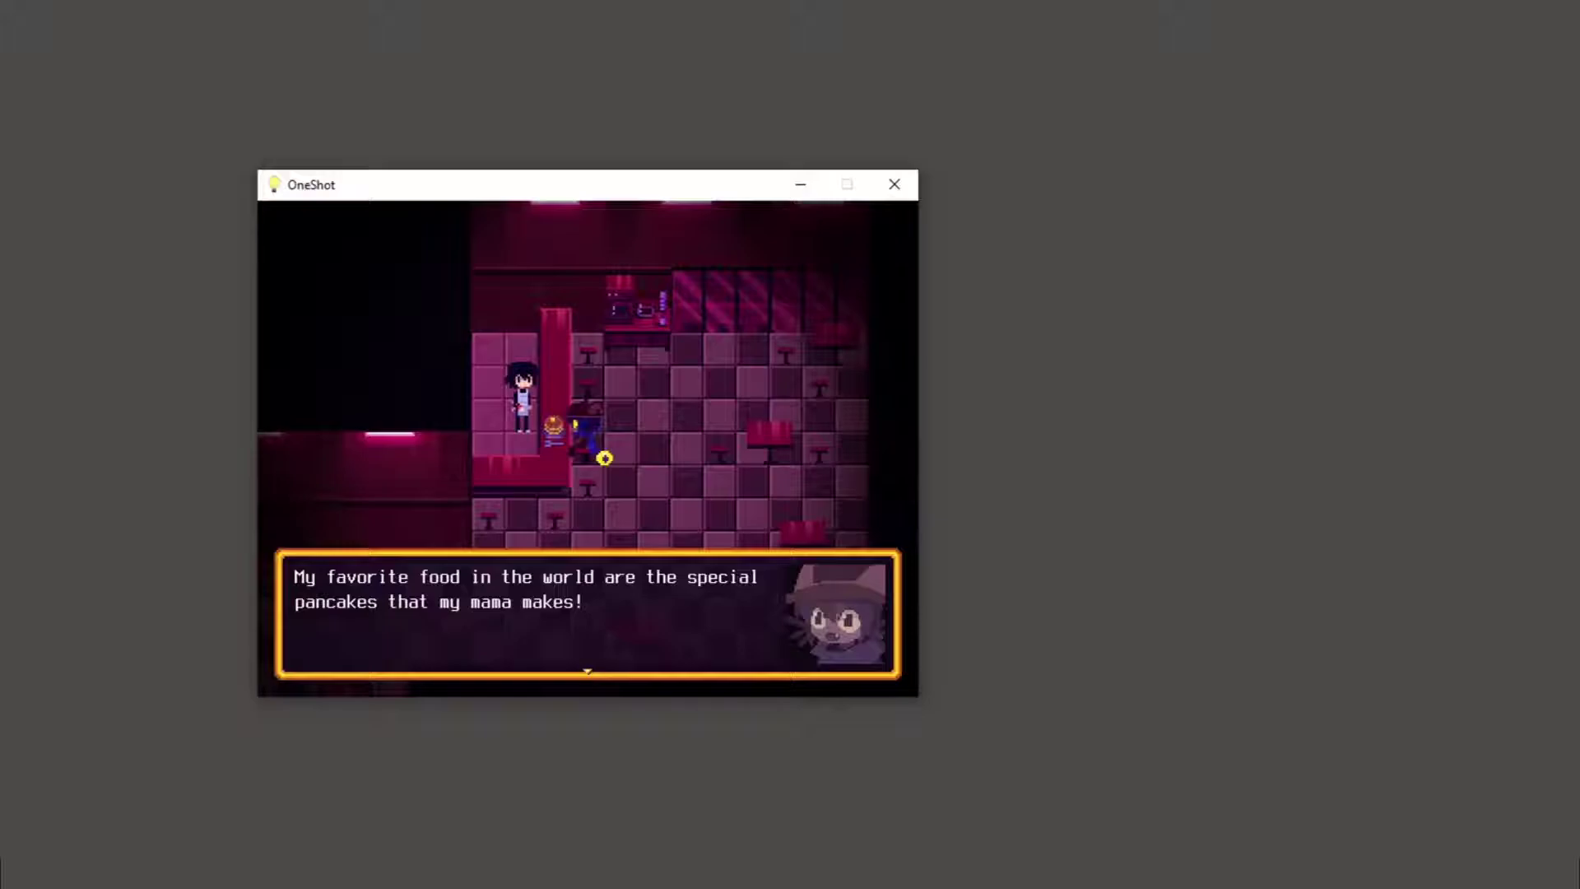
{"action": "key", "text": "z"}
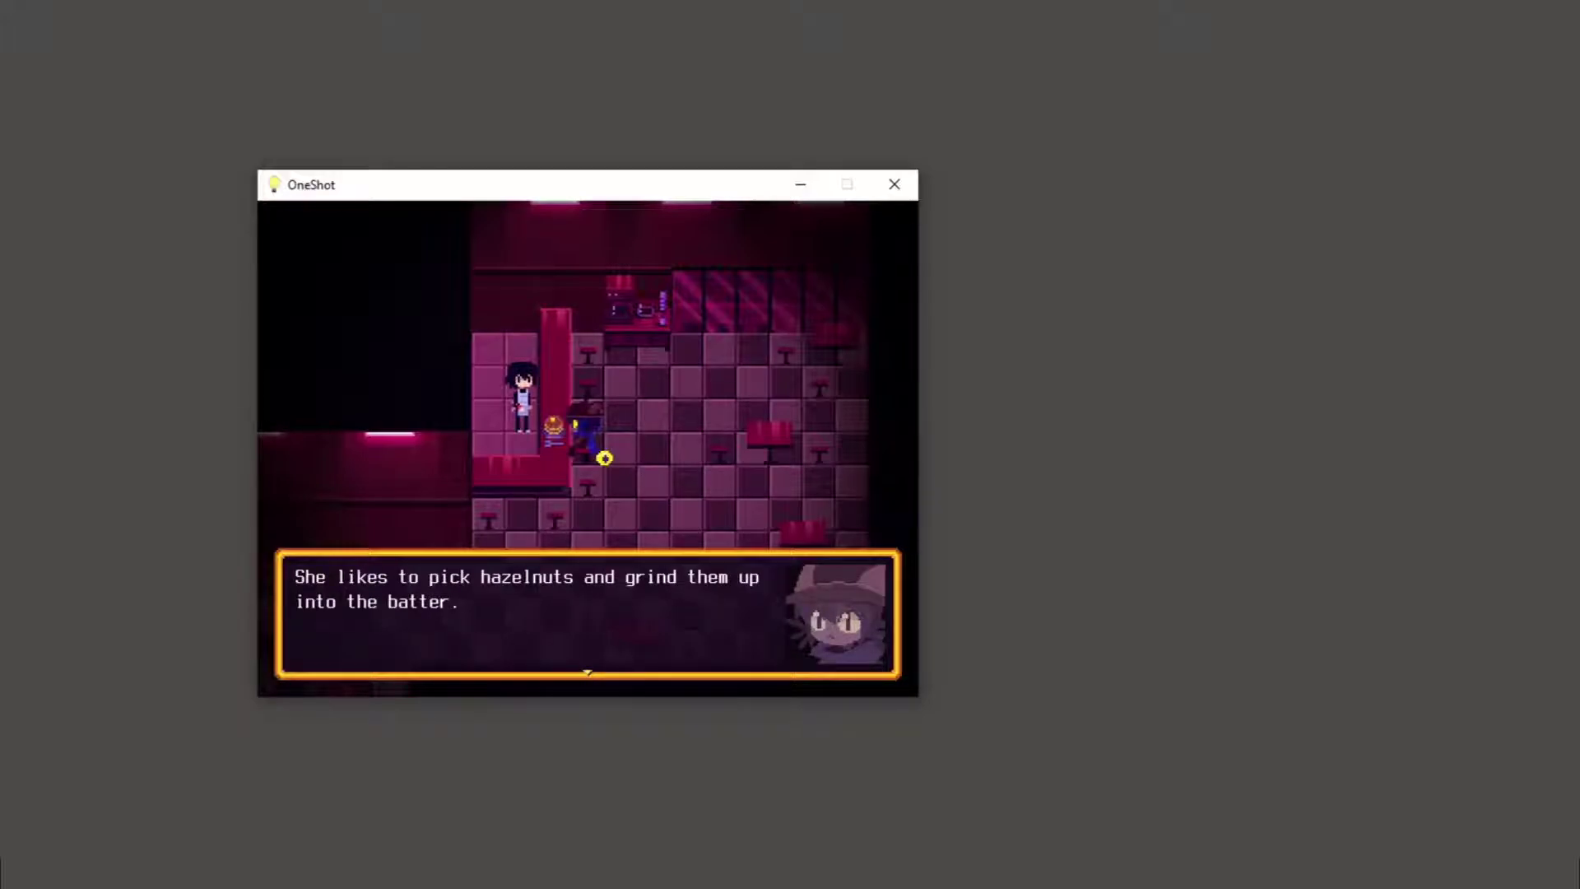
{"action": "key", "text": "z"}
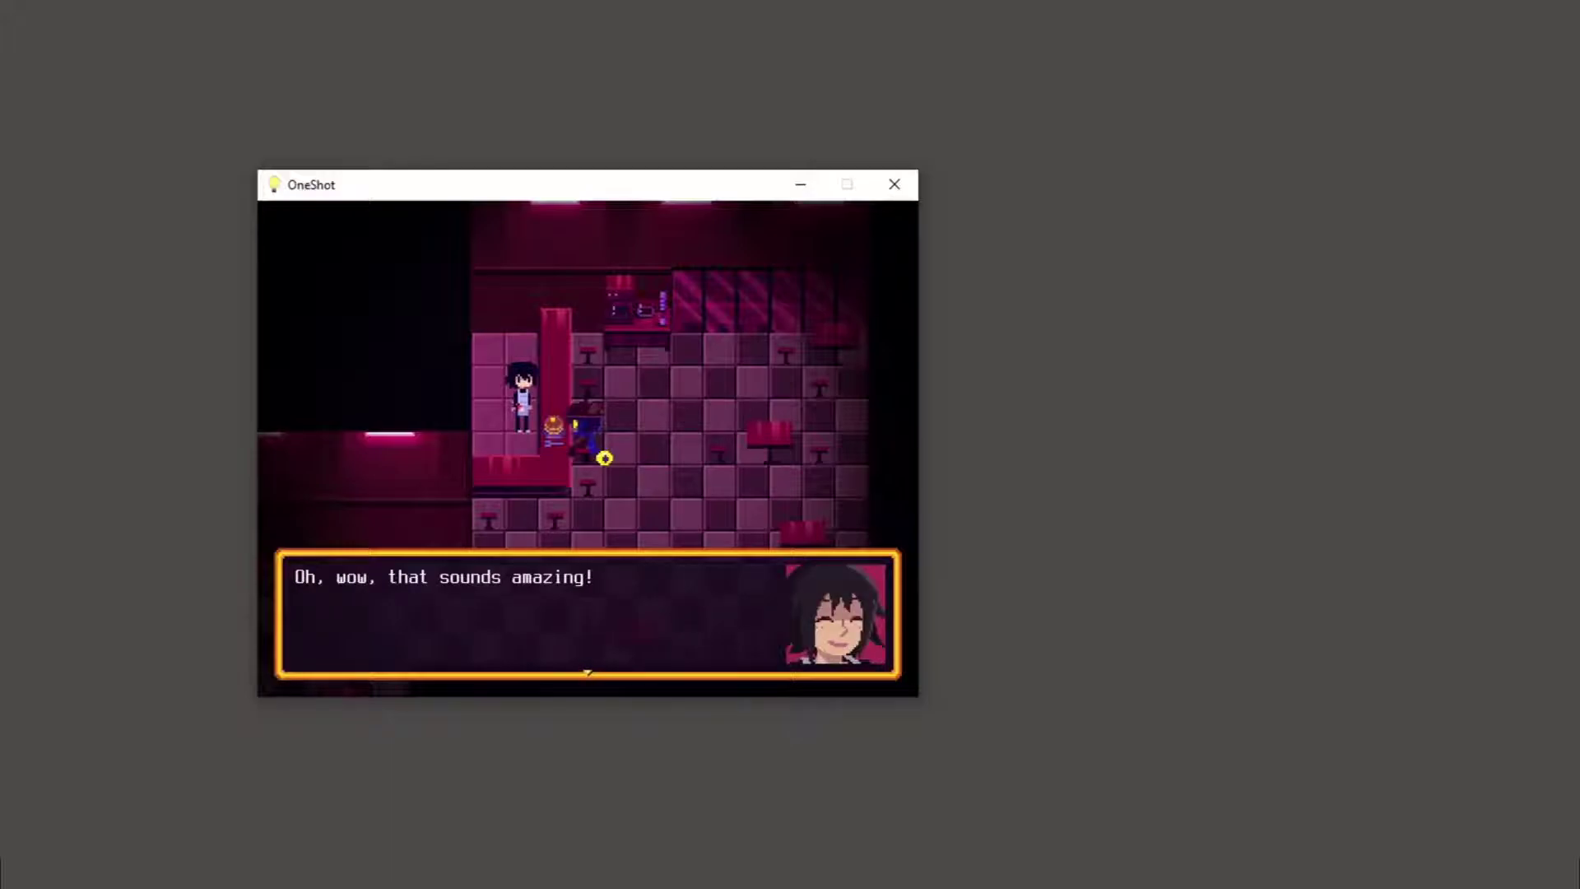
{"action": "key", "text": "z"}
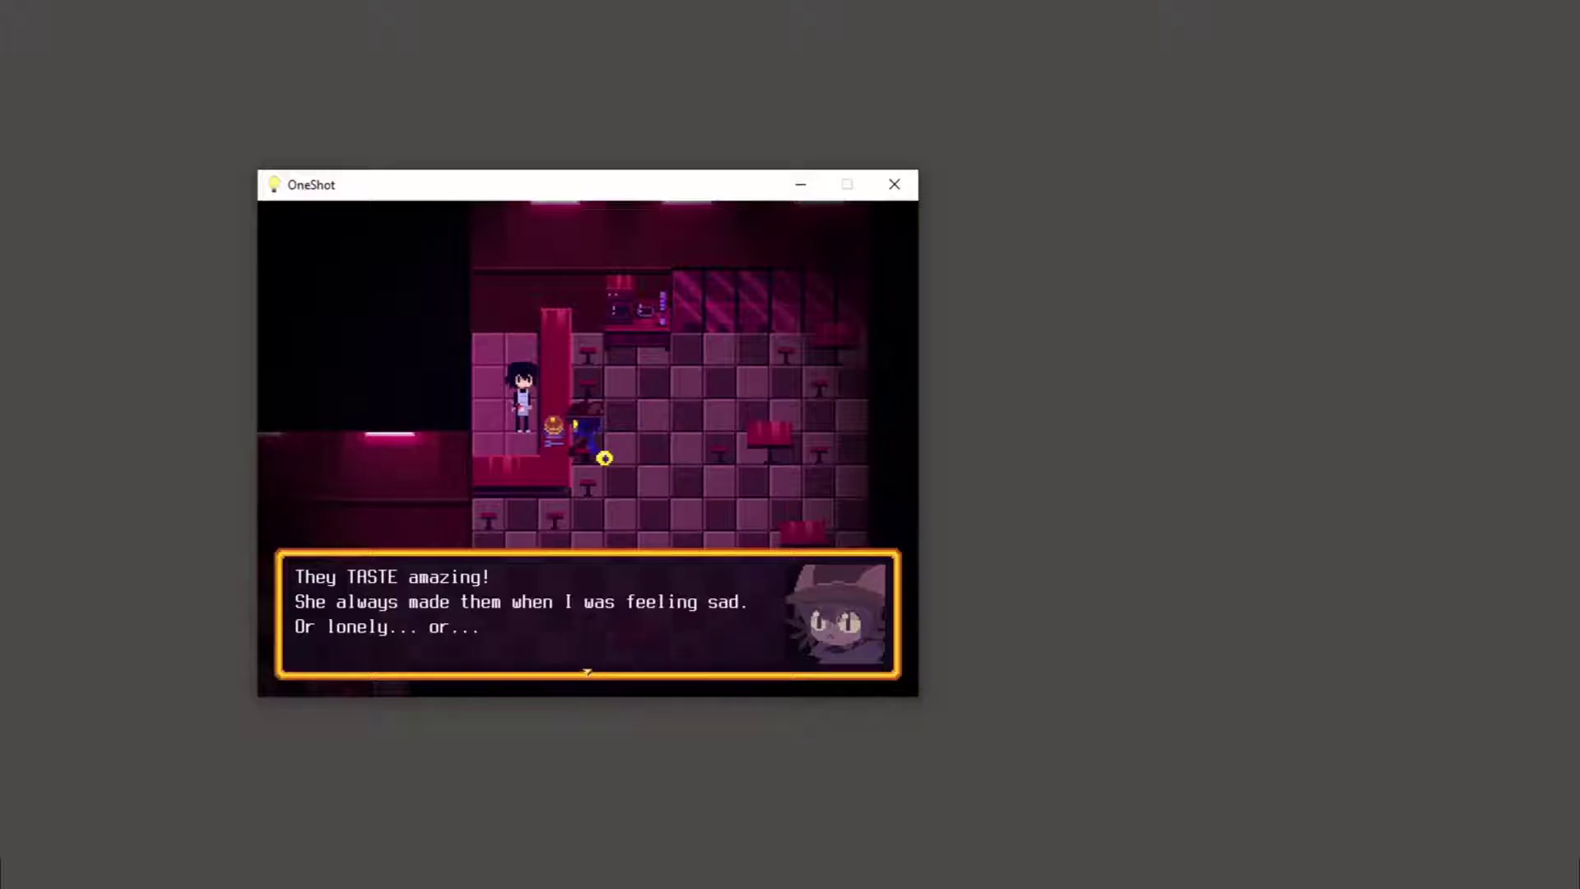
Step: Let Niko confide about feeling sad, missing Mama, and doubting the mission
{"action": "key", "text": "z"}
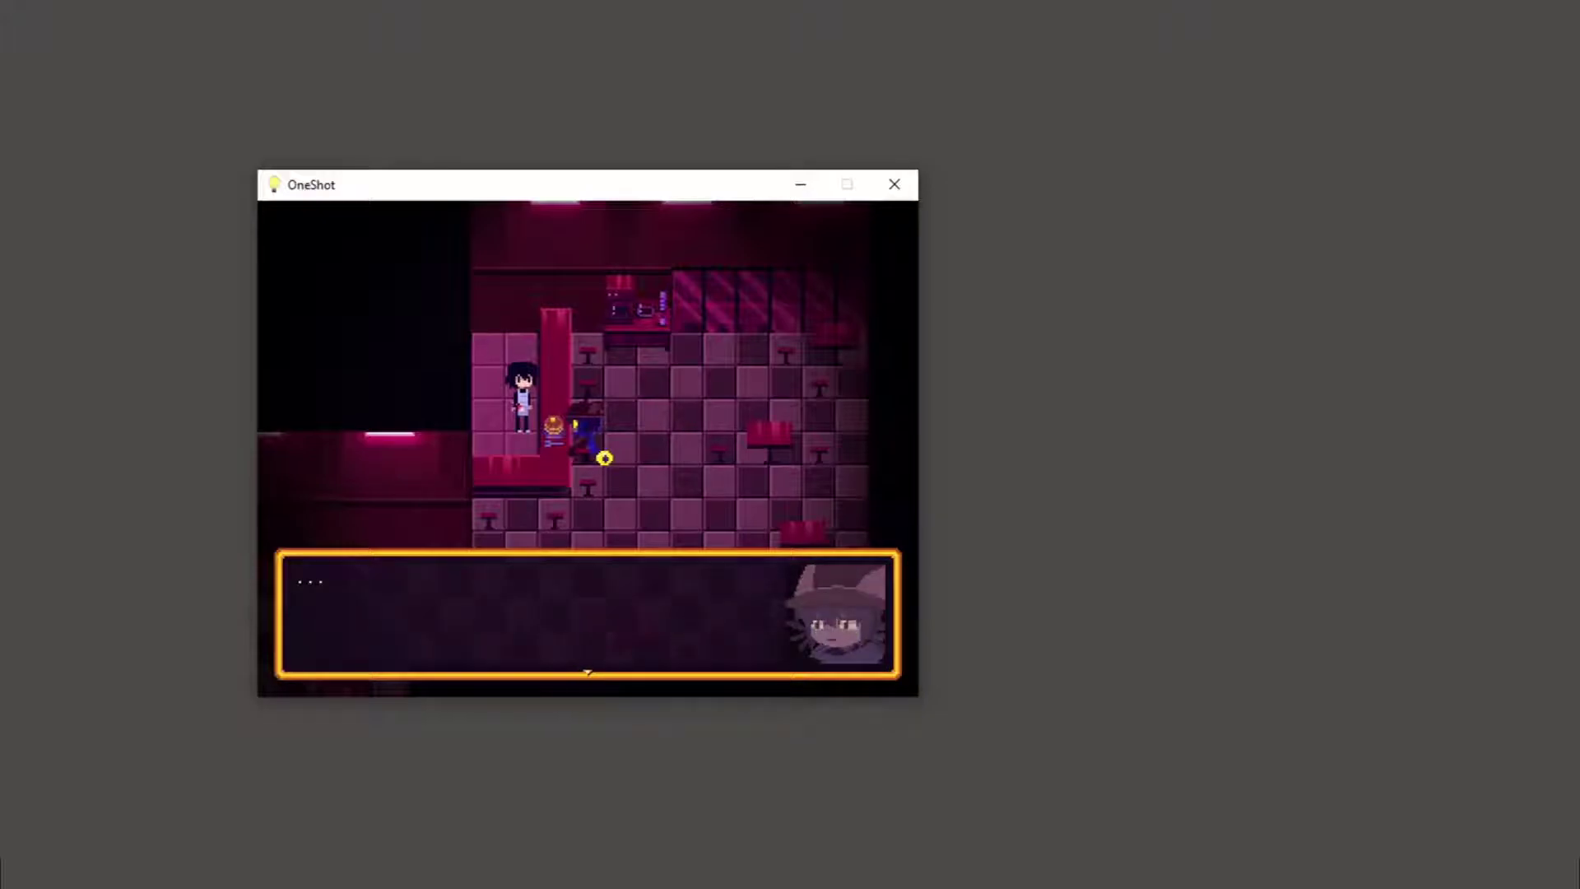
{"action": "key", "text": "z"}
{"action": "key", "text": "z"}
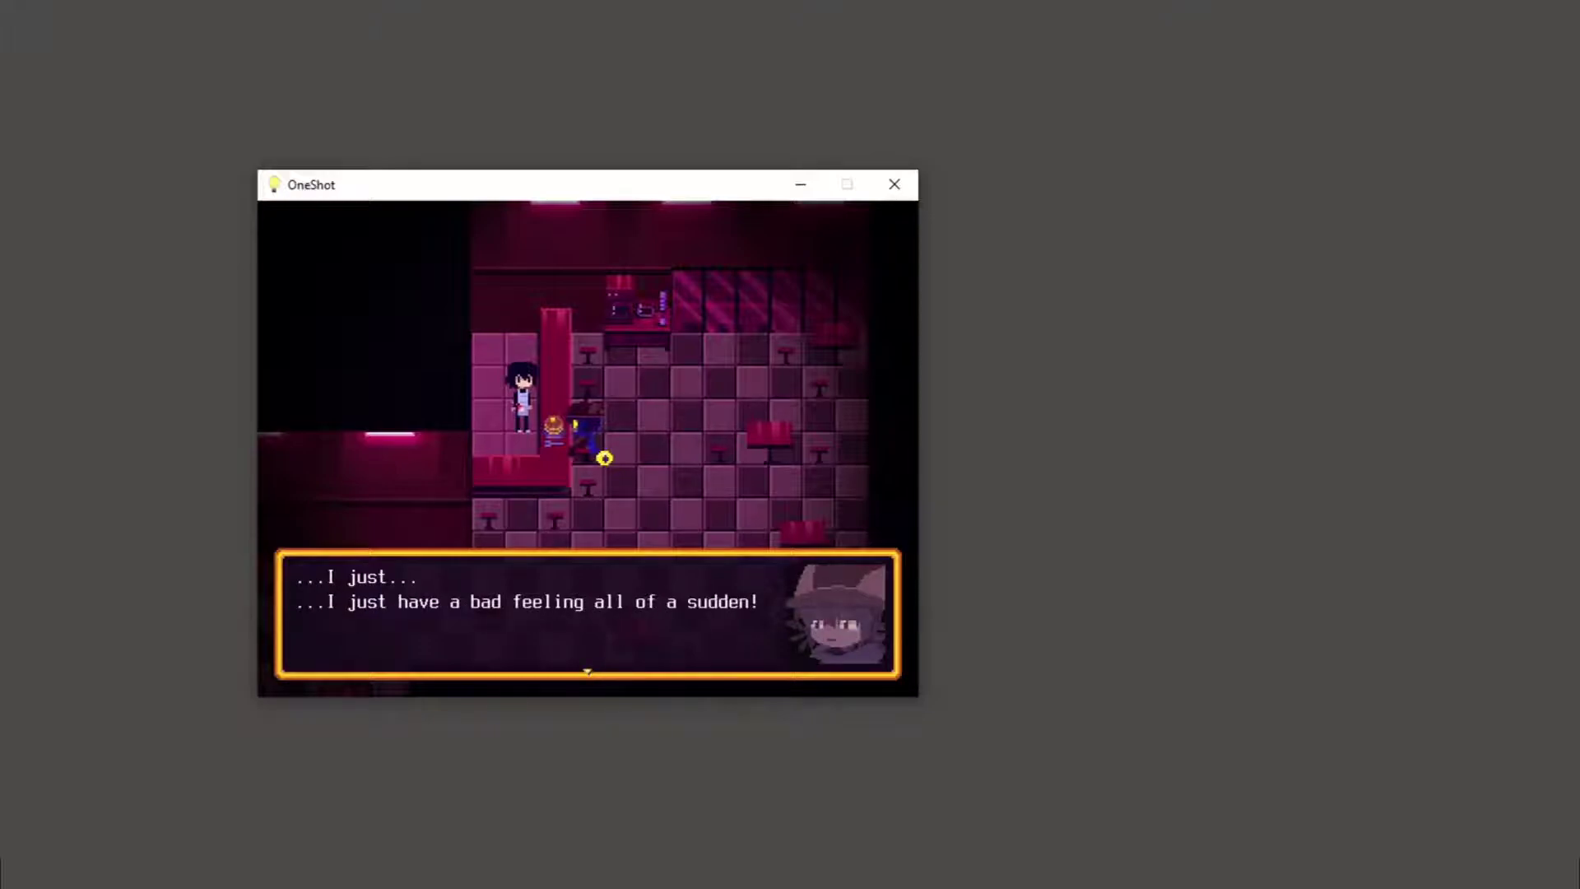
{"action": "key", "text": "z"}
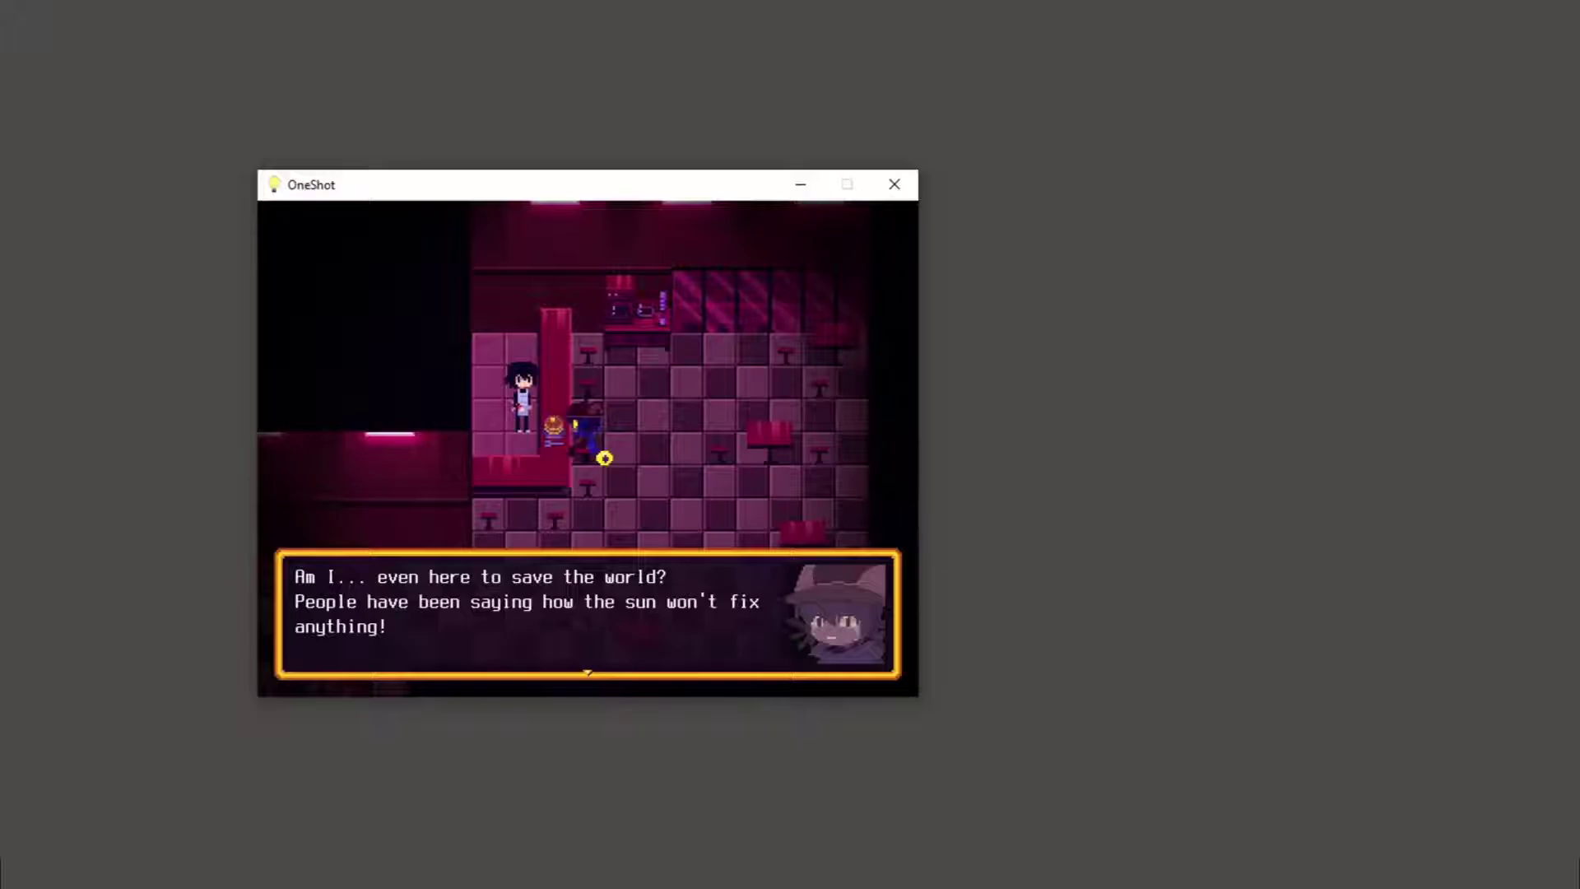
{"action": "key", "text": "z"}
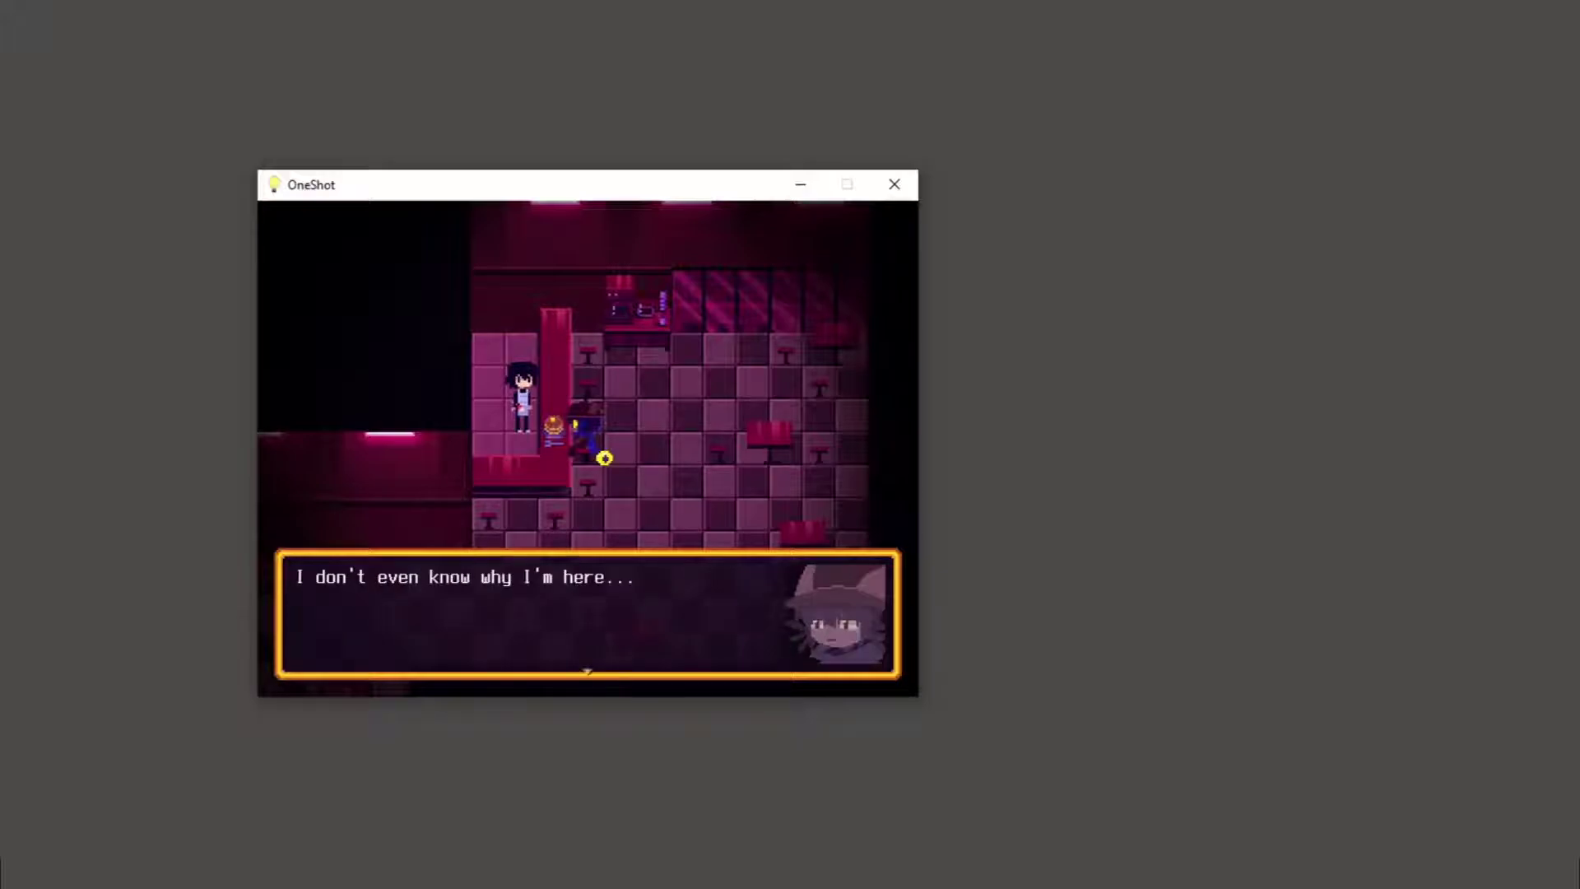
{"action": "key", "text": "Return"}
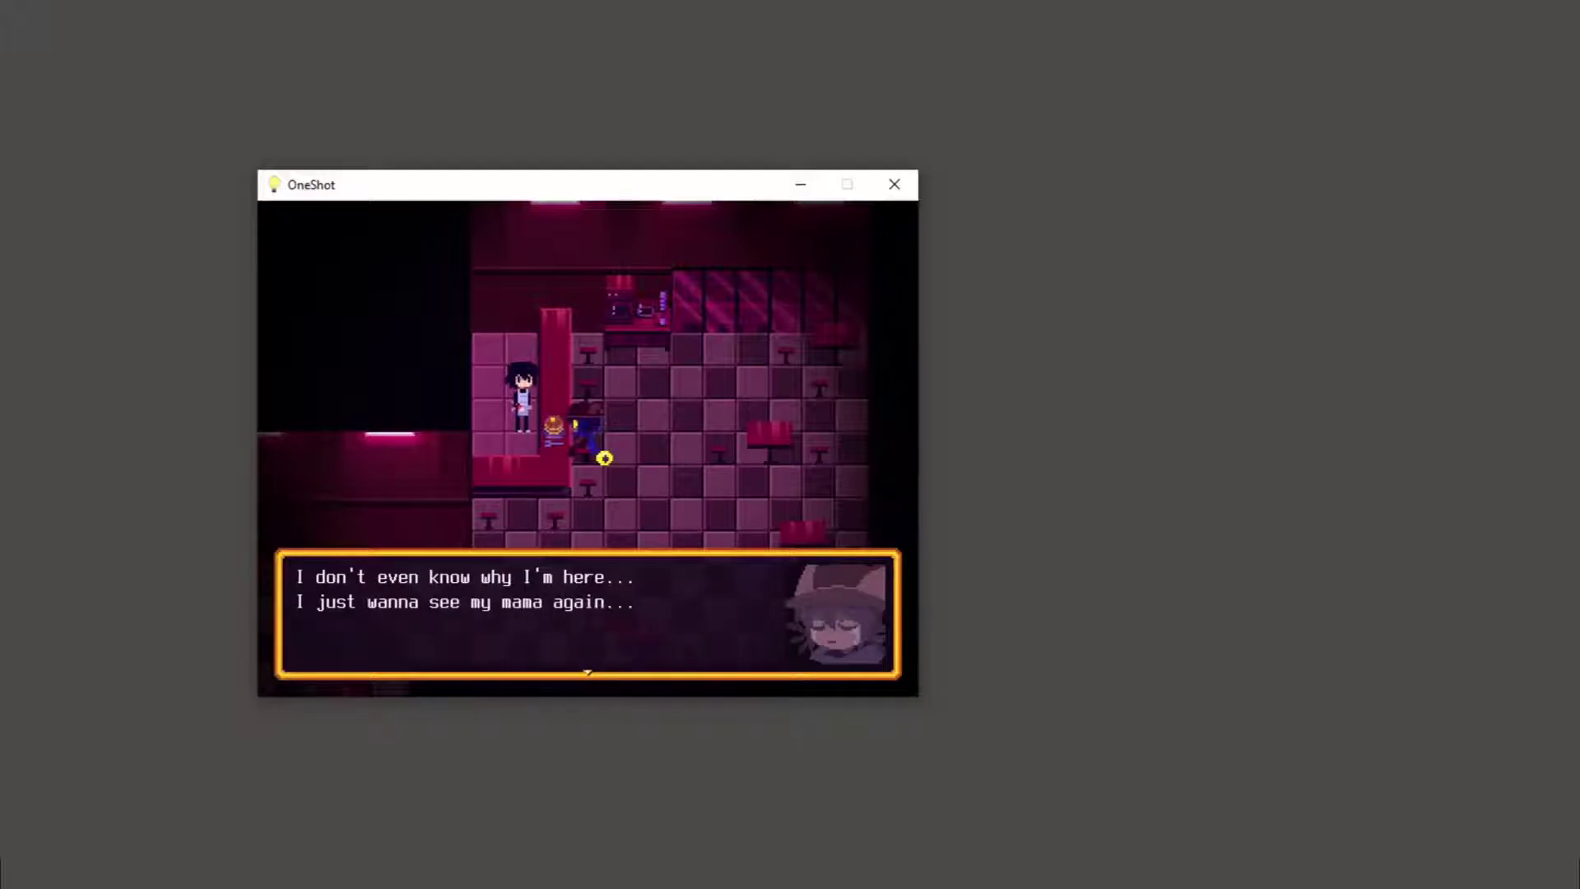
Step: Hear the worker's comfort about saving the world, going home, and more pancakes
{"action": "key", "text": "Return"}
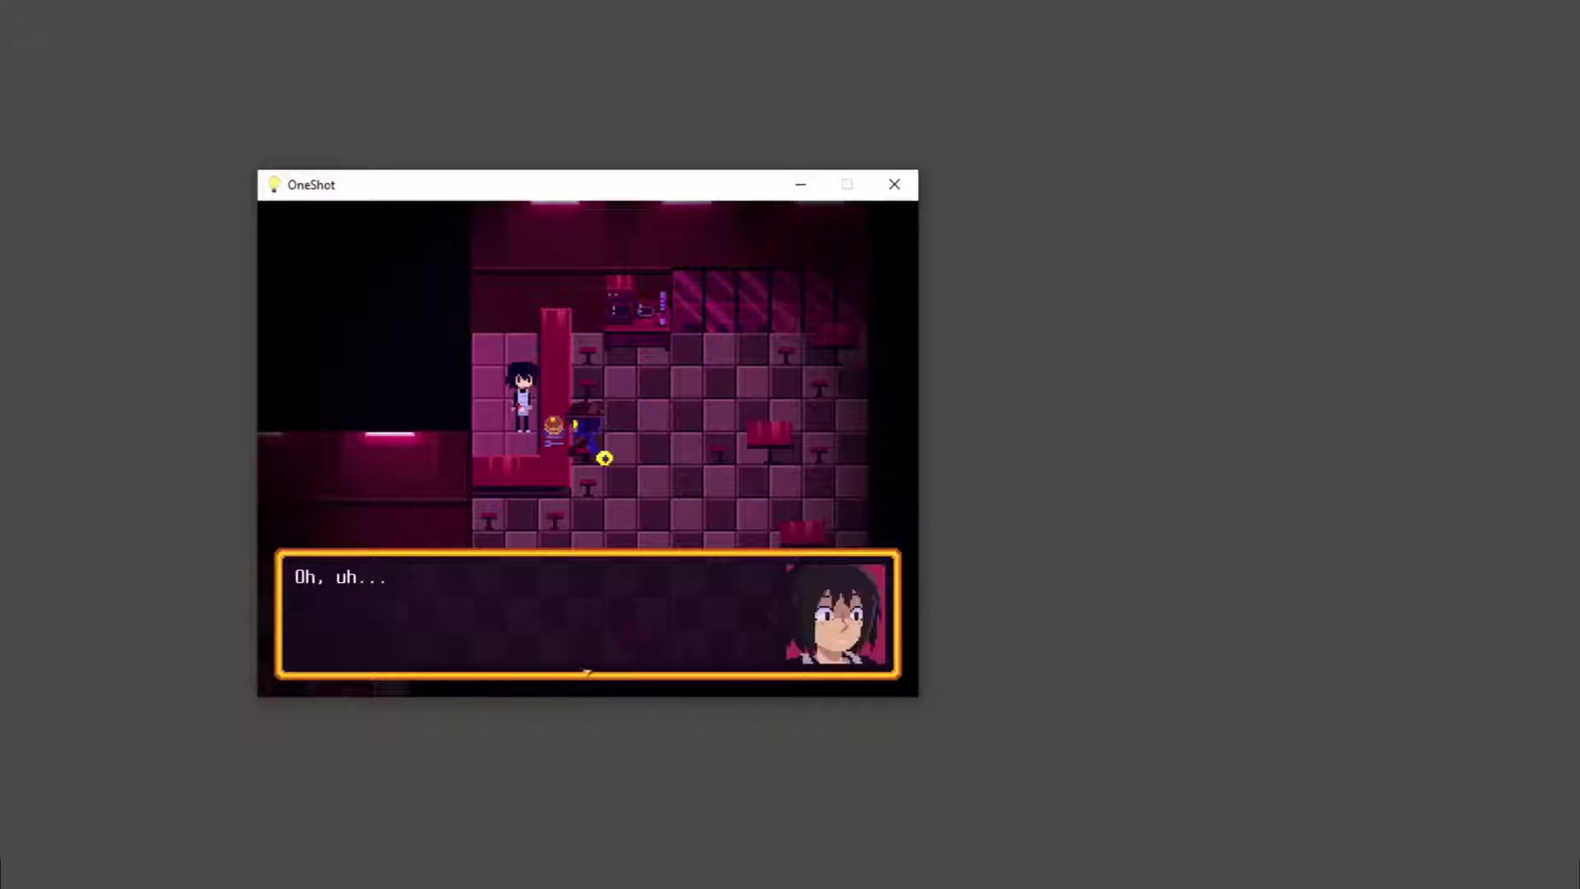
{"action": "key", "text": "Return"}
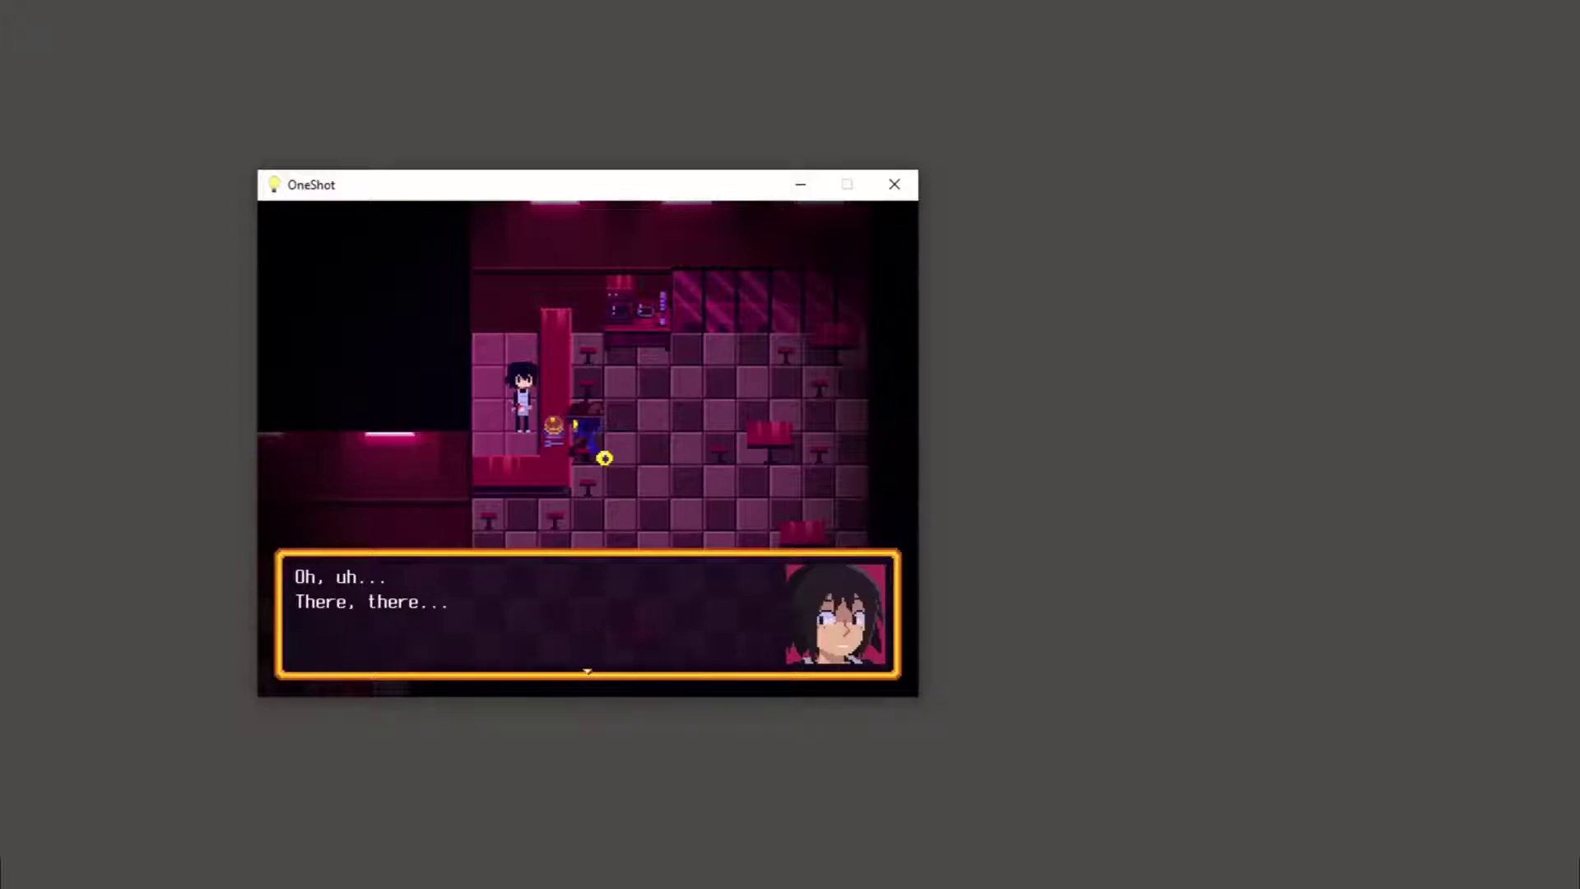
{"action": "key", "text": "Return"}
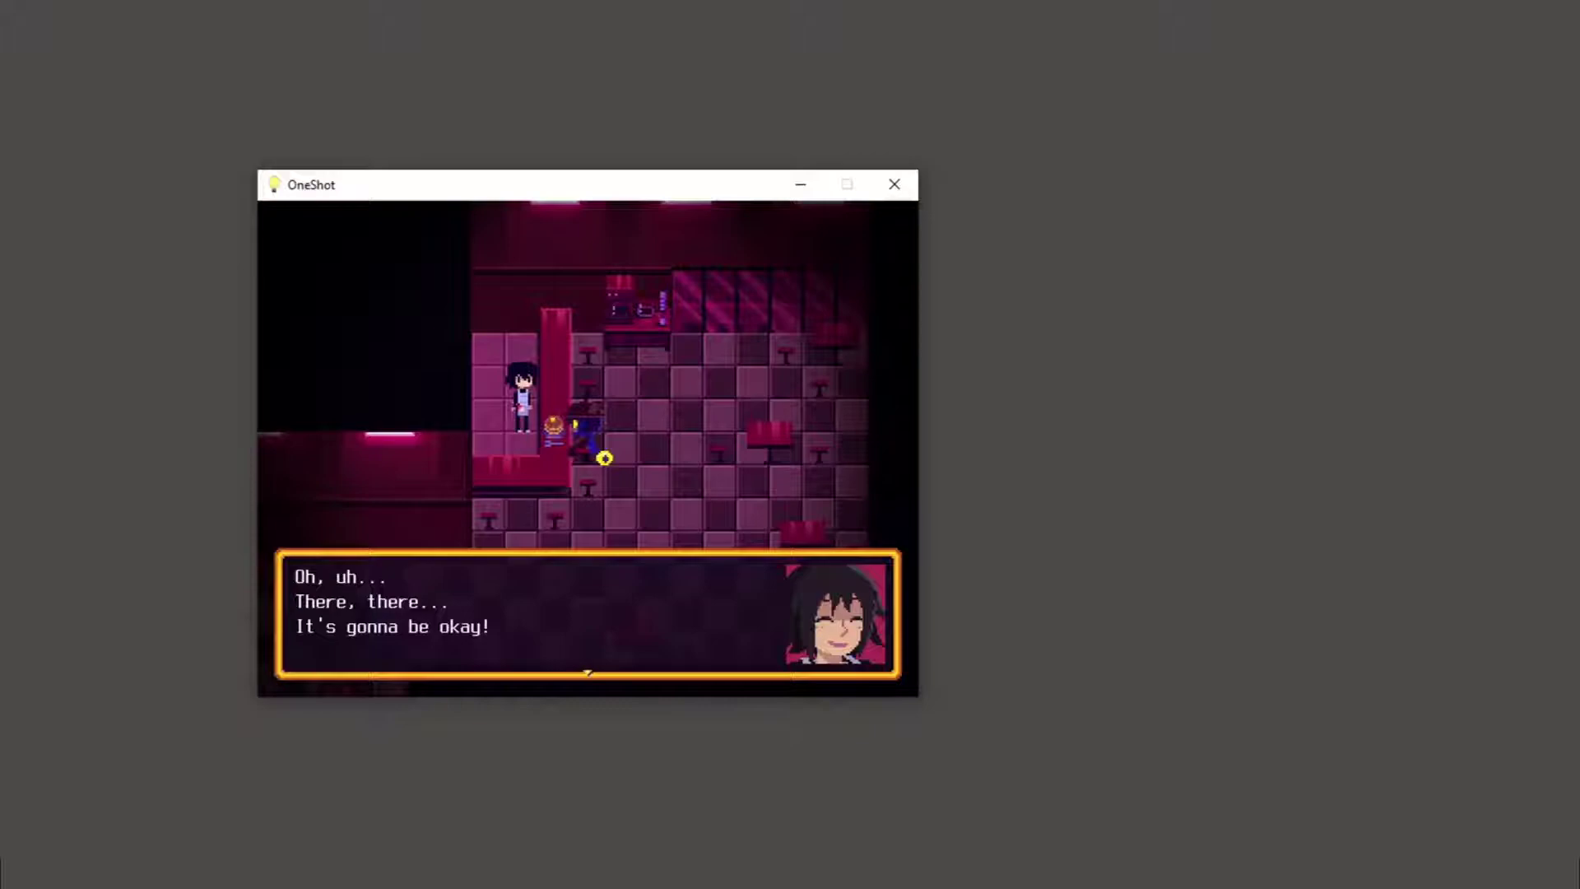
{"action": "key", "text": "Return"}
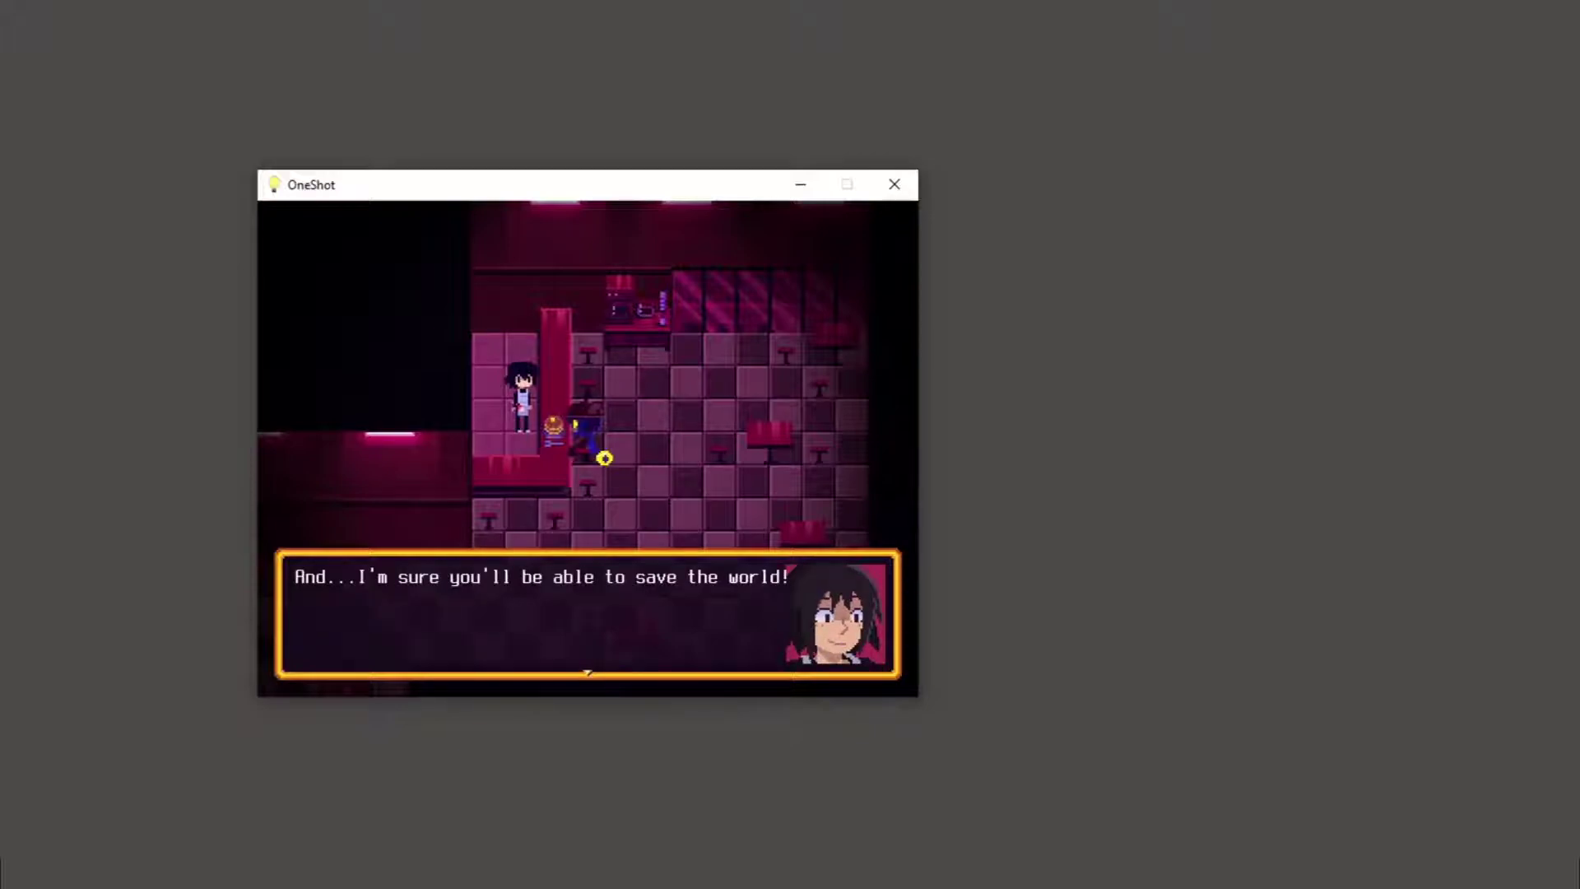
{"action": "key", "text": "Return"}
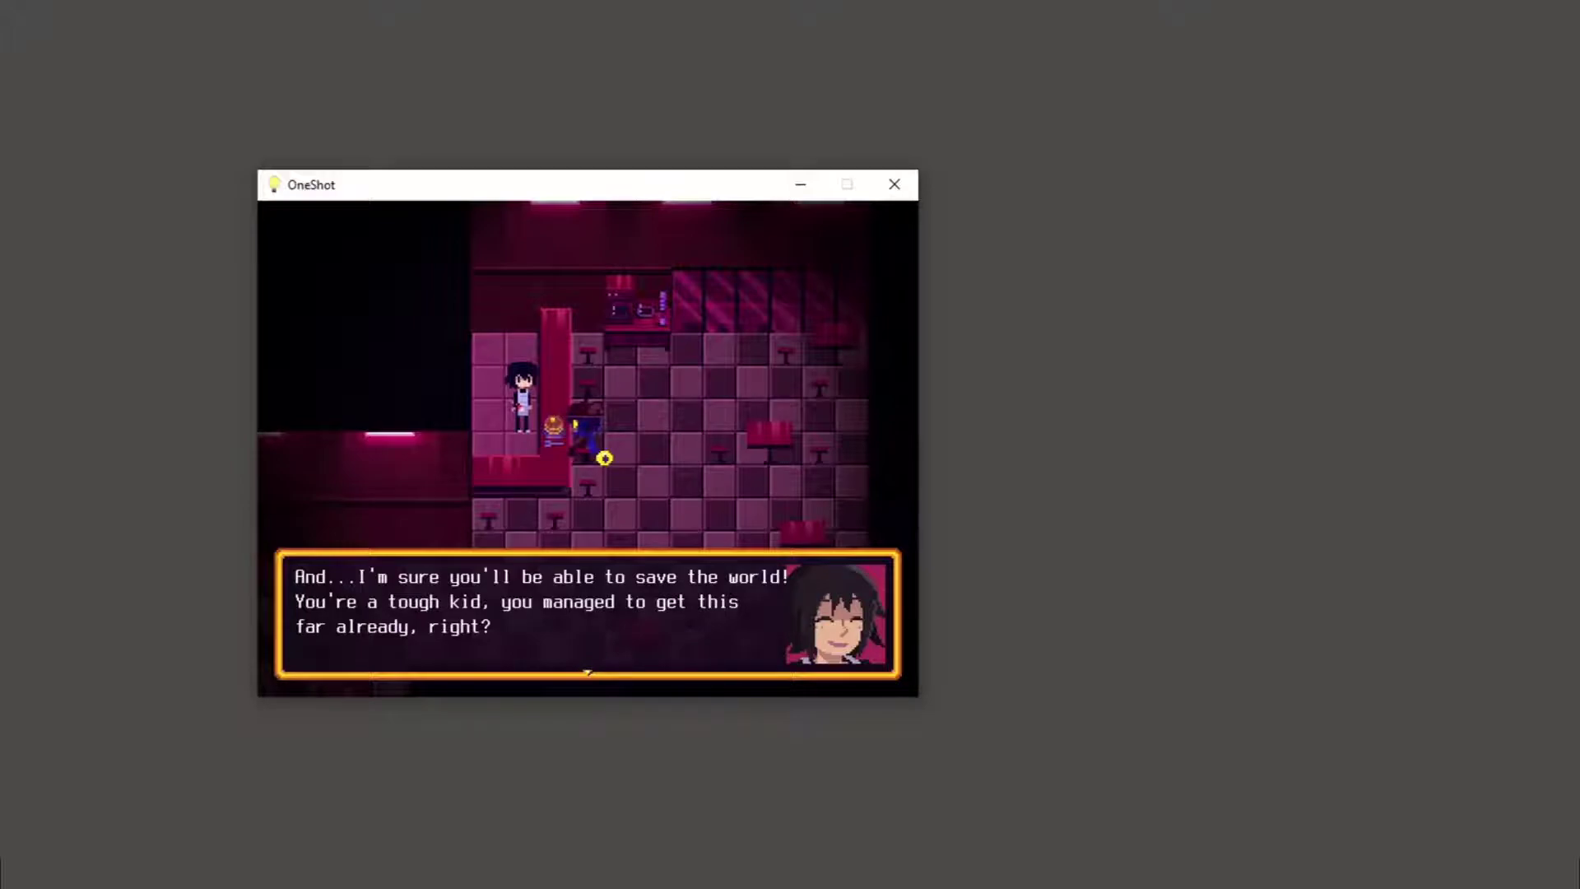
{"action": "key", "text": "Return"}
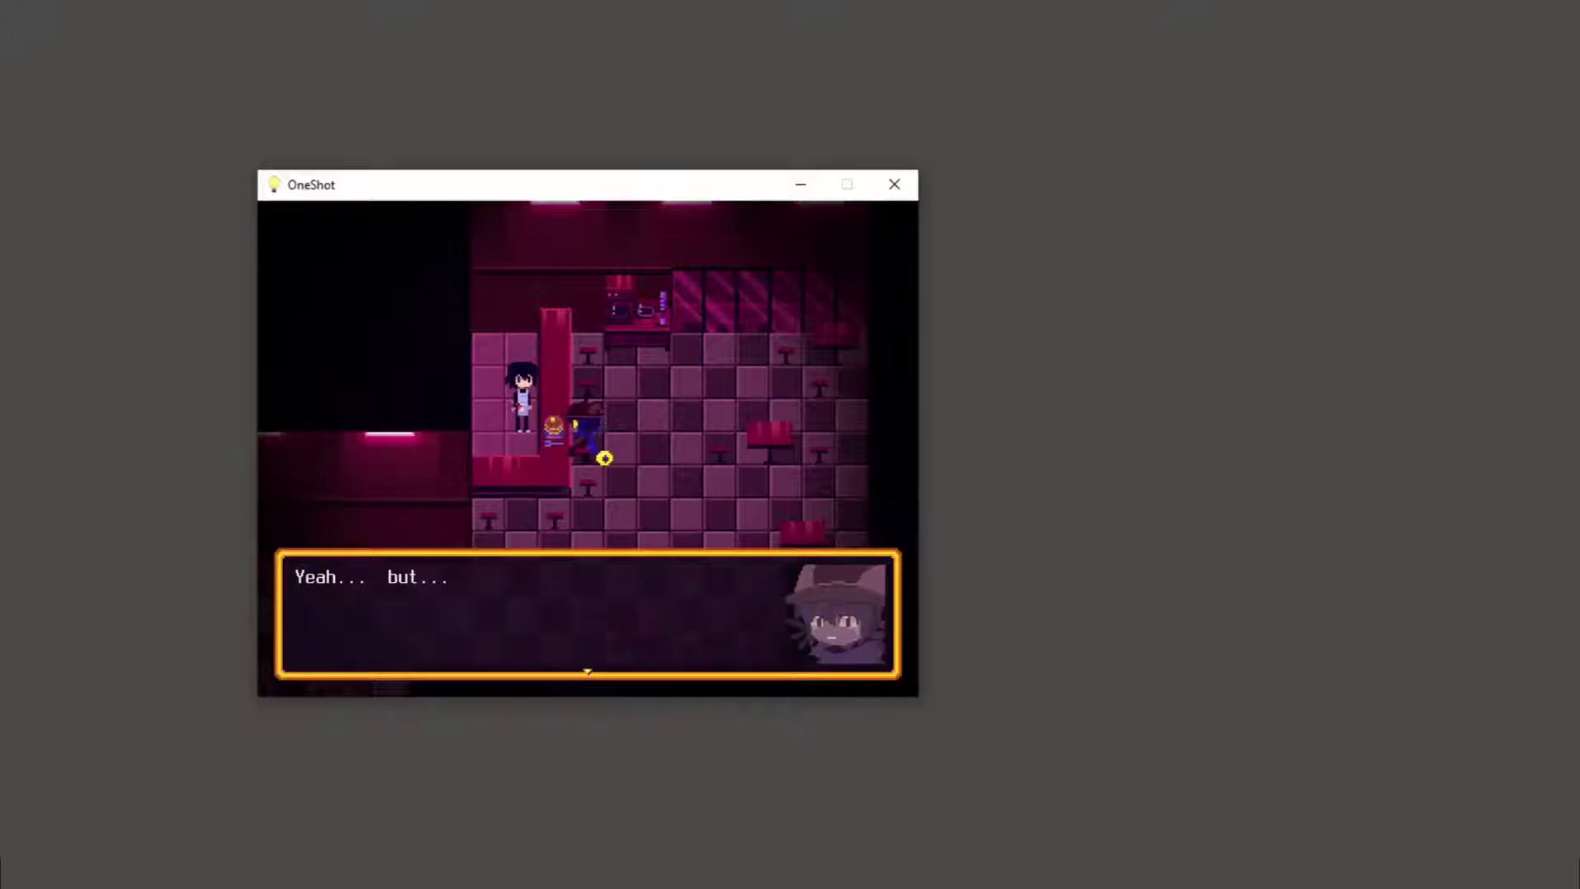
{"action": "key", "text": "Return"}
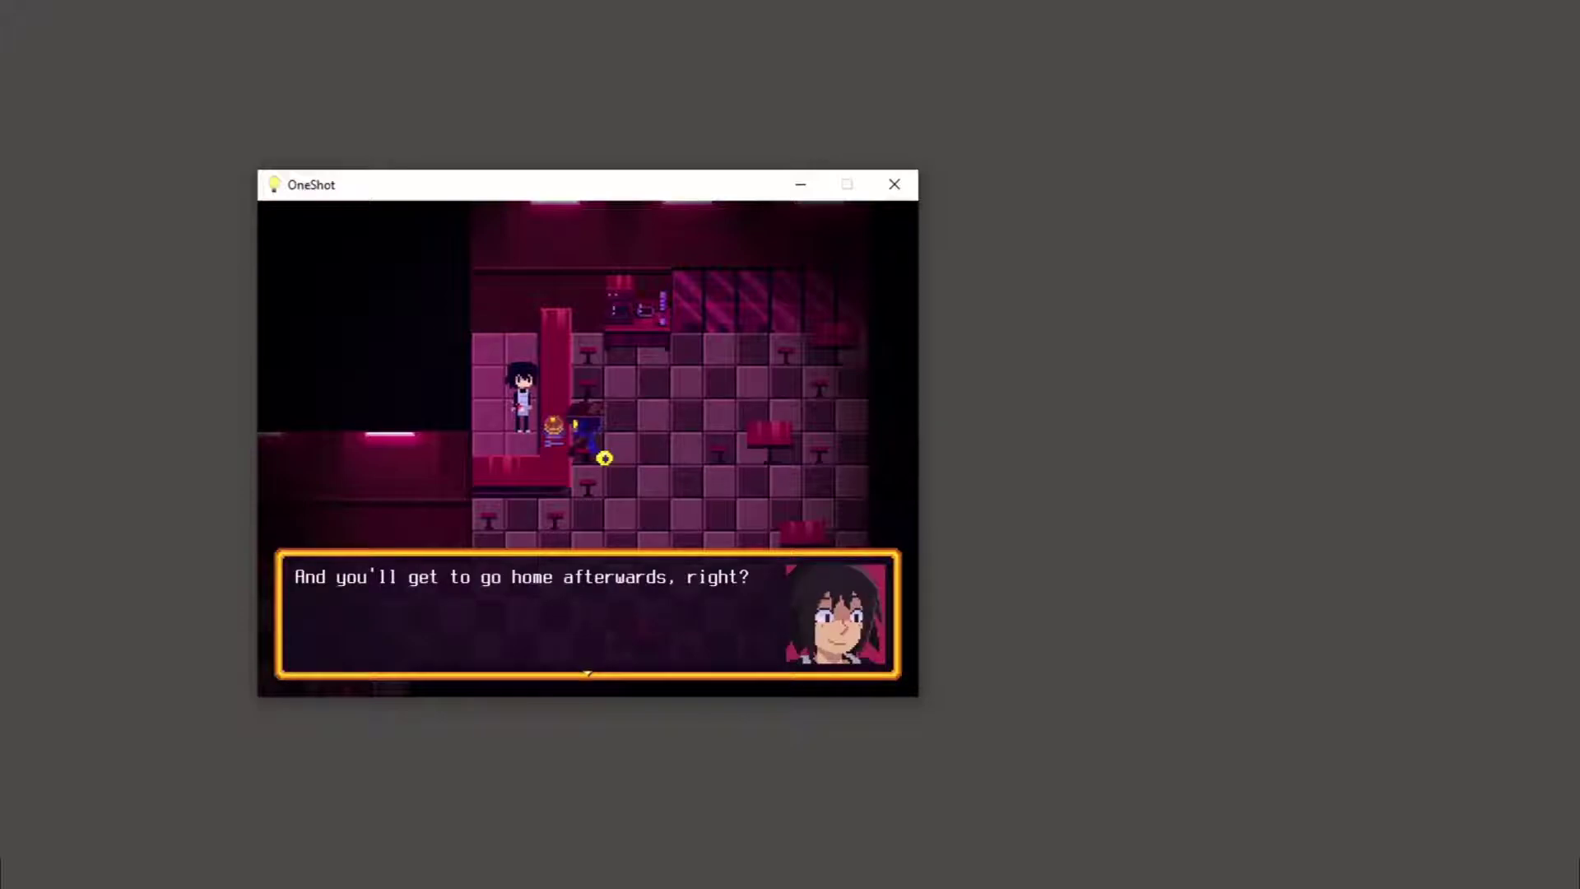
{"action": "key", "text": "Return"}
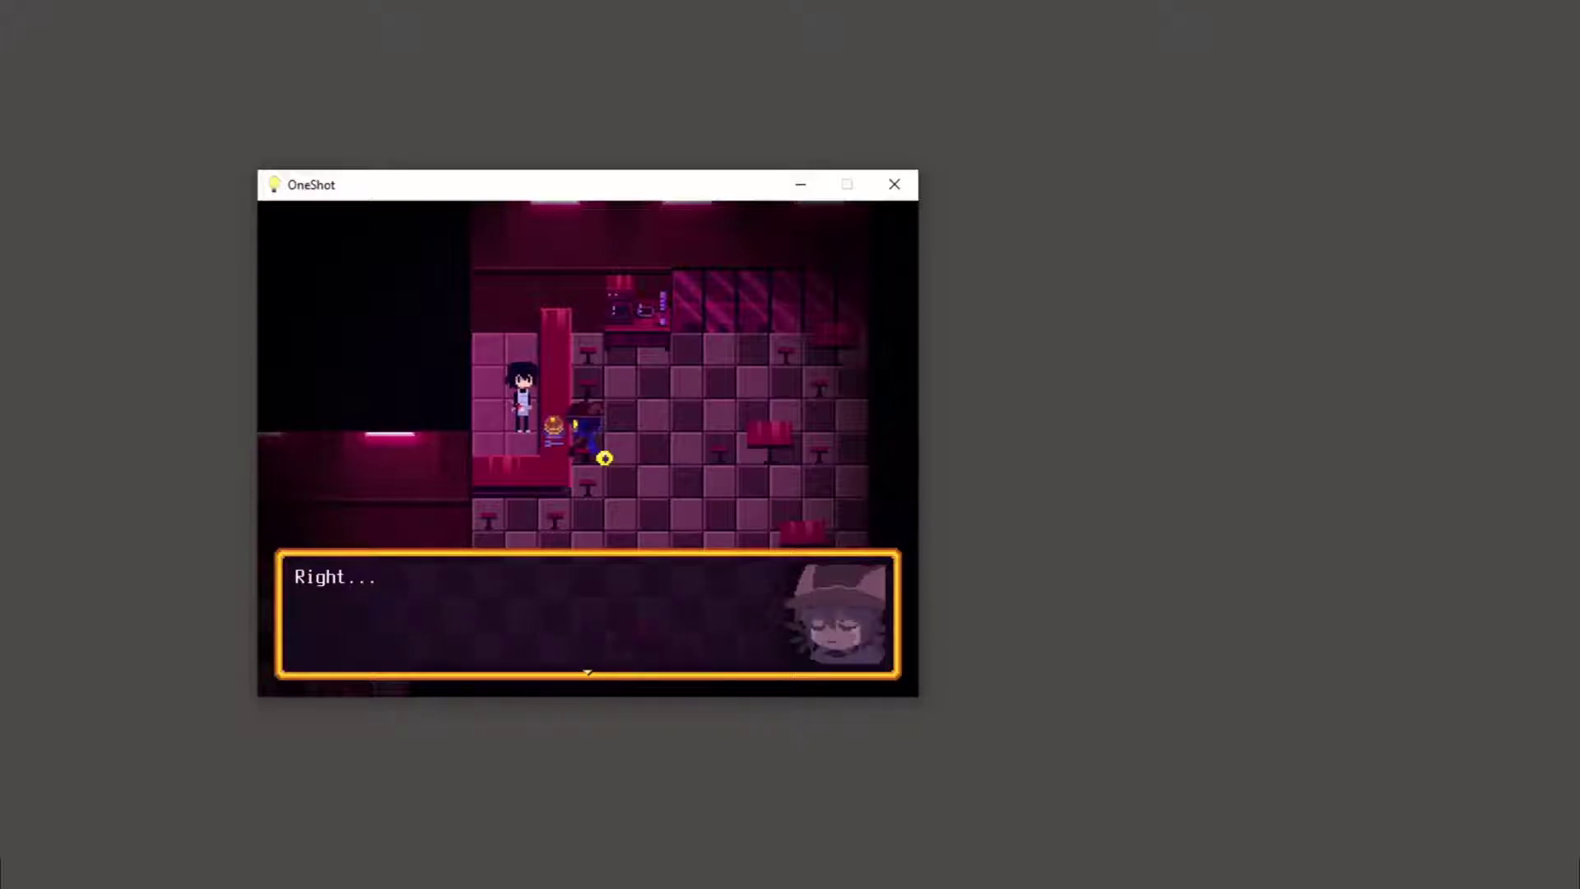
{"action": "key", "text": "Return"}
{"action": "key", "text": "Return"}
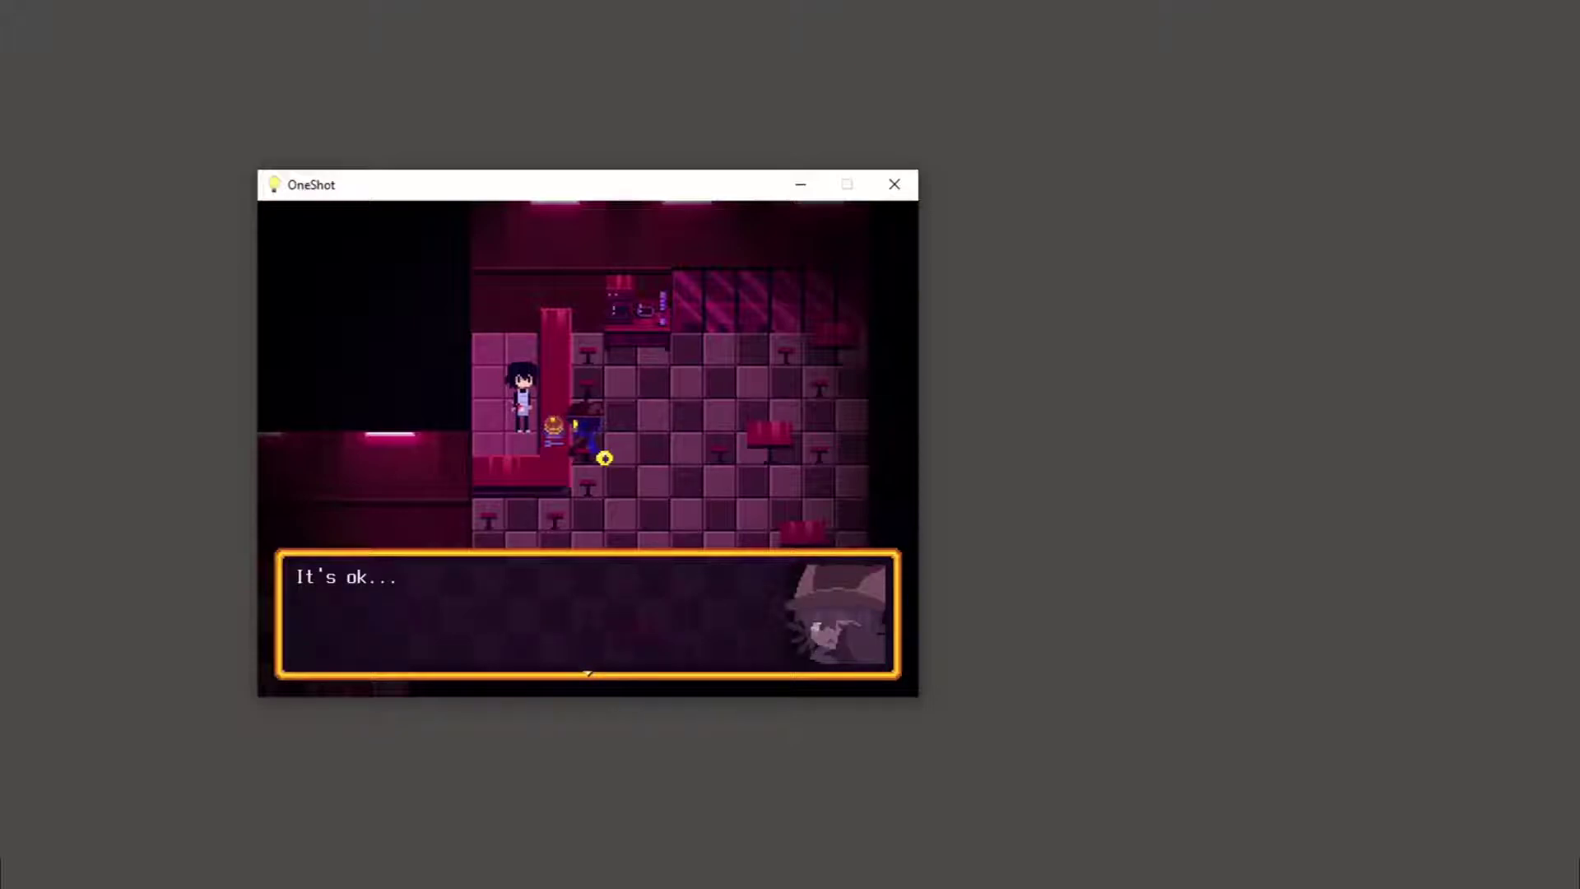
Step: Thank the worker for listening, say goodbye, and walk Niko out of the diner
{"action": "key", "text": "Return"}
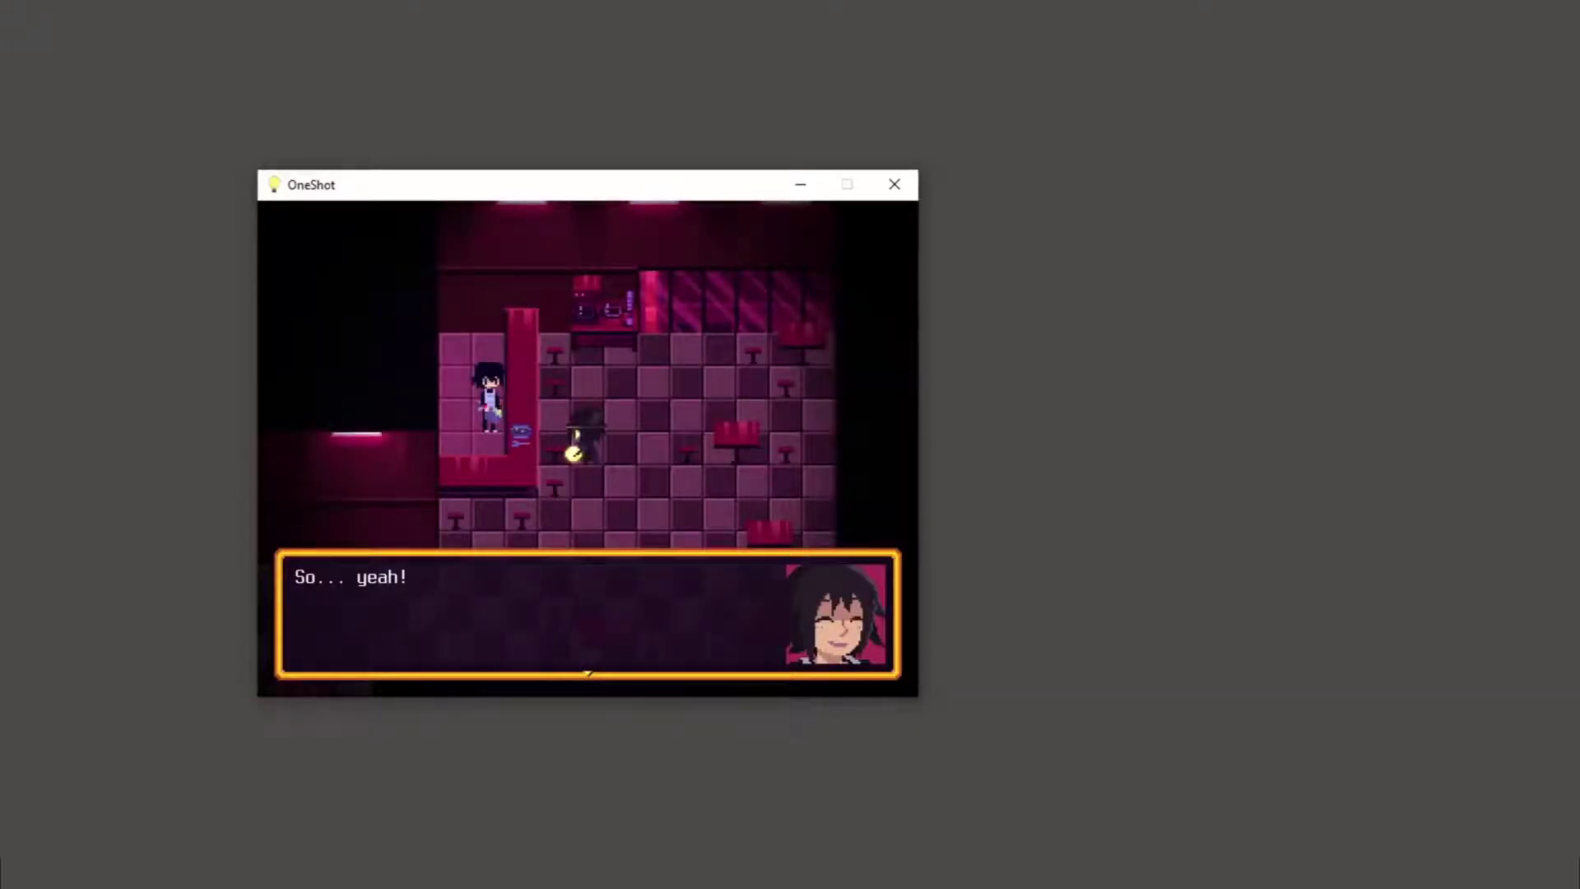
{"action": "key", "text": "Return"}
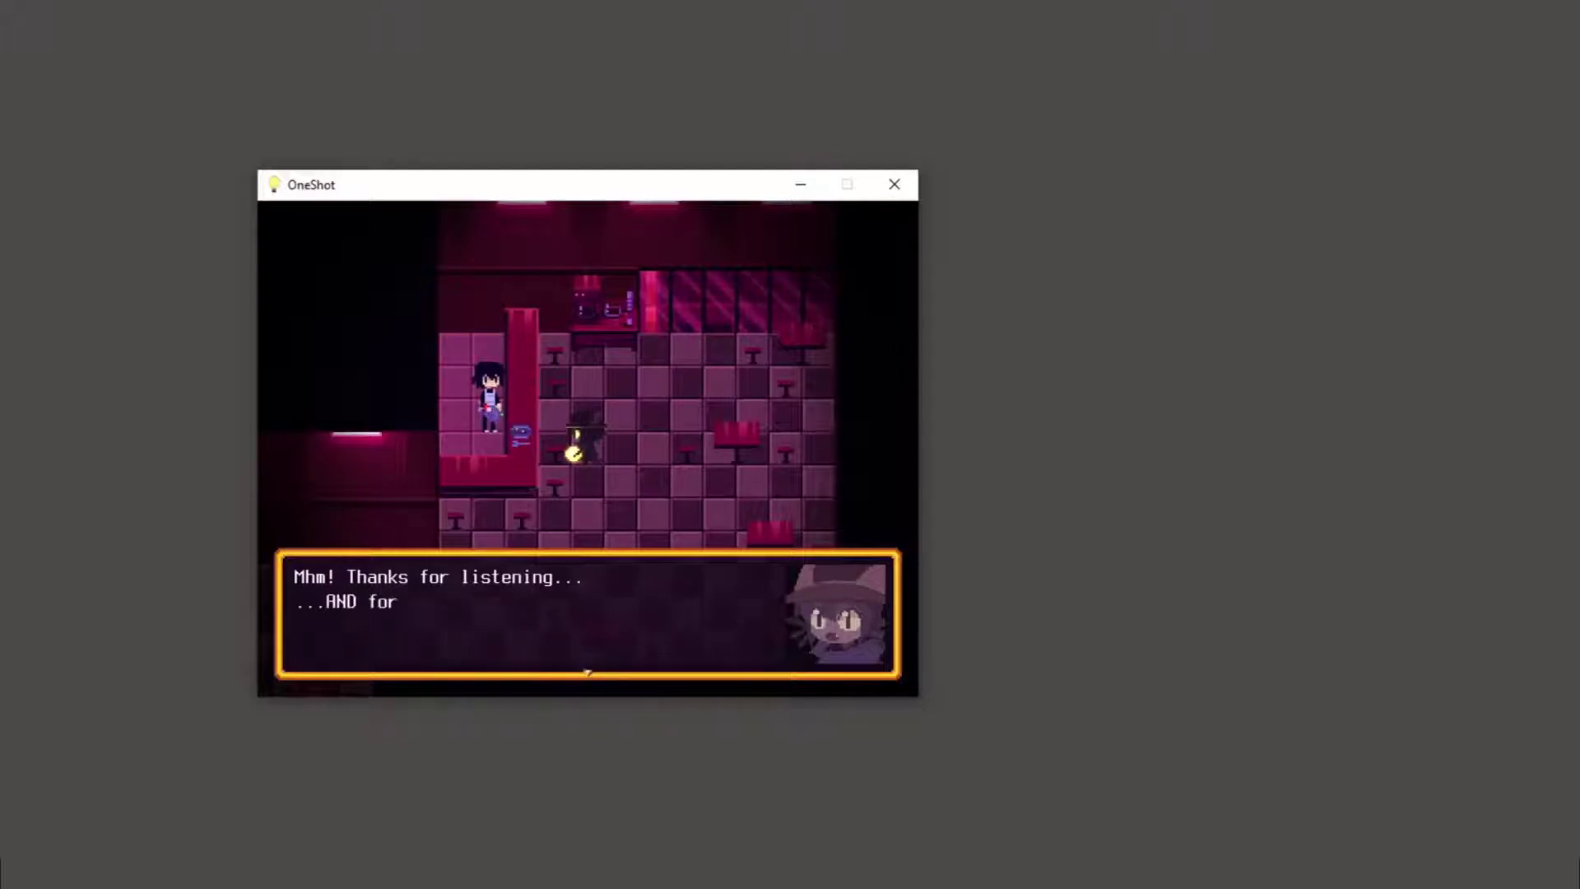
{"action": "key", "text": "Return"}
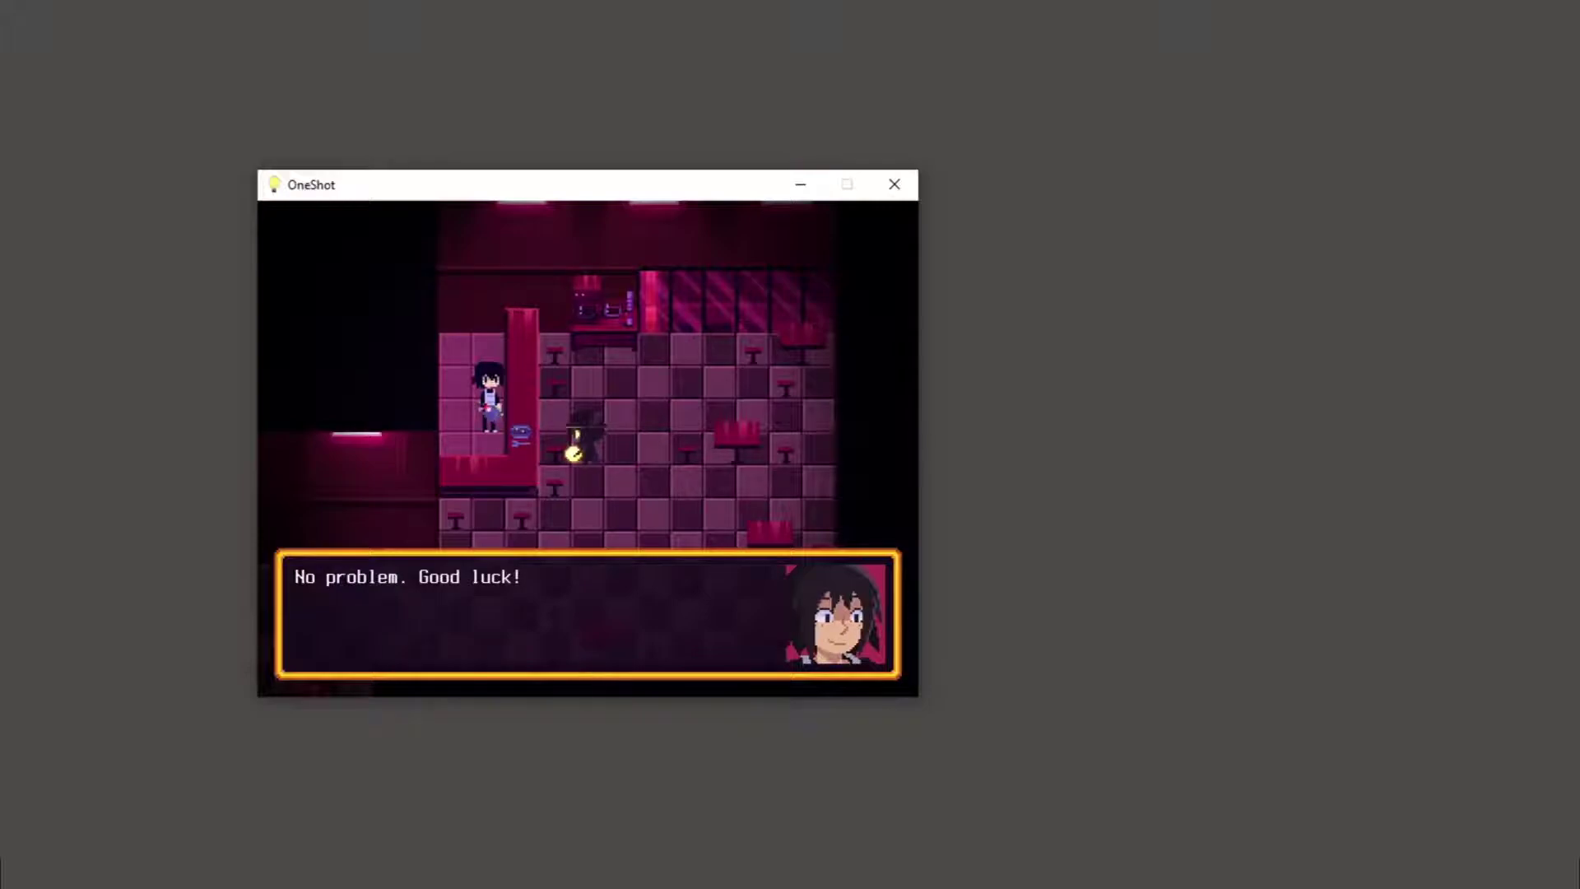
{"action": "key", "text": "Return"}
{"action": "key", "text": "Down"}
{"action": "key", "text": "Down"}
{"action": "key", "text": "Down"}
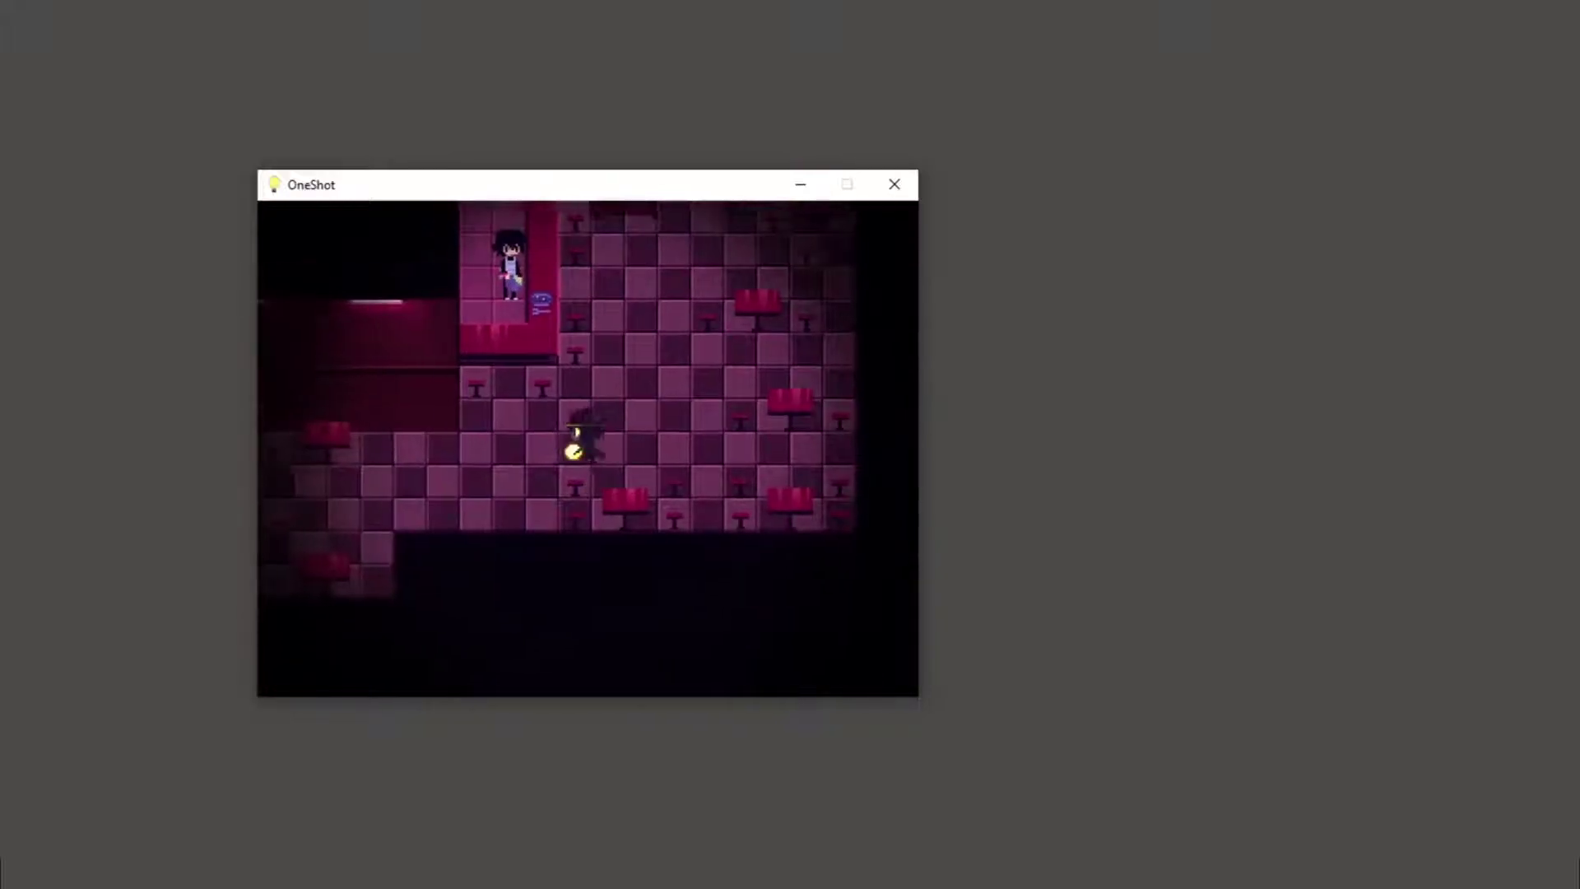
{"action": "key", "text": "Left"}
{"action": "key", "text": "Left"}
{"action": "key", "text": "Left"}
{"action": "key", "text": "Down"}
{"action": "key", "text": "Down"}
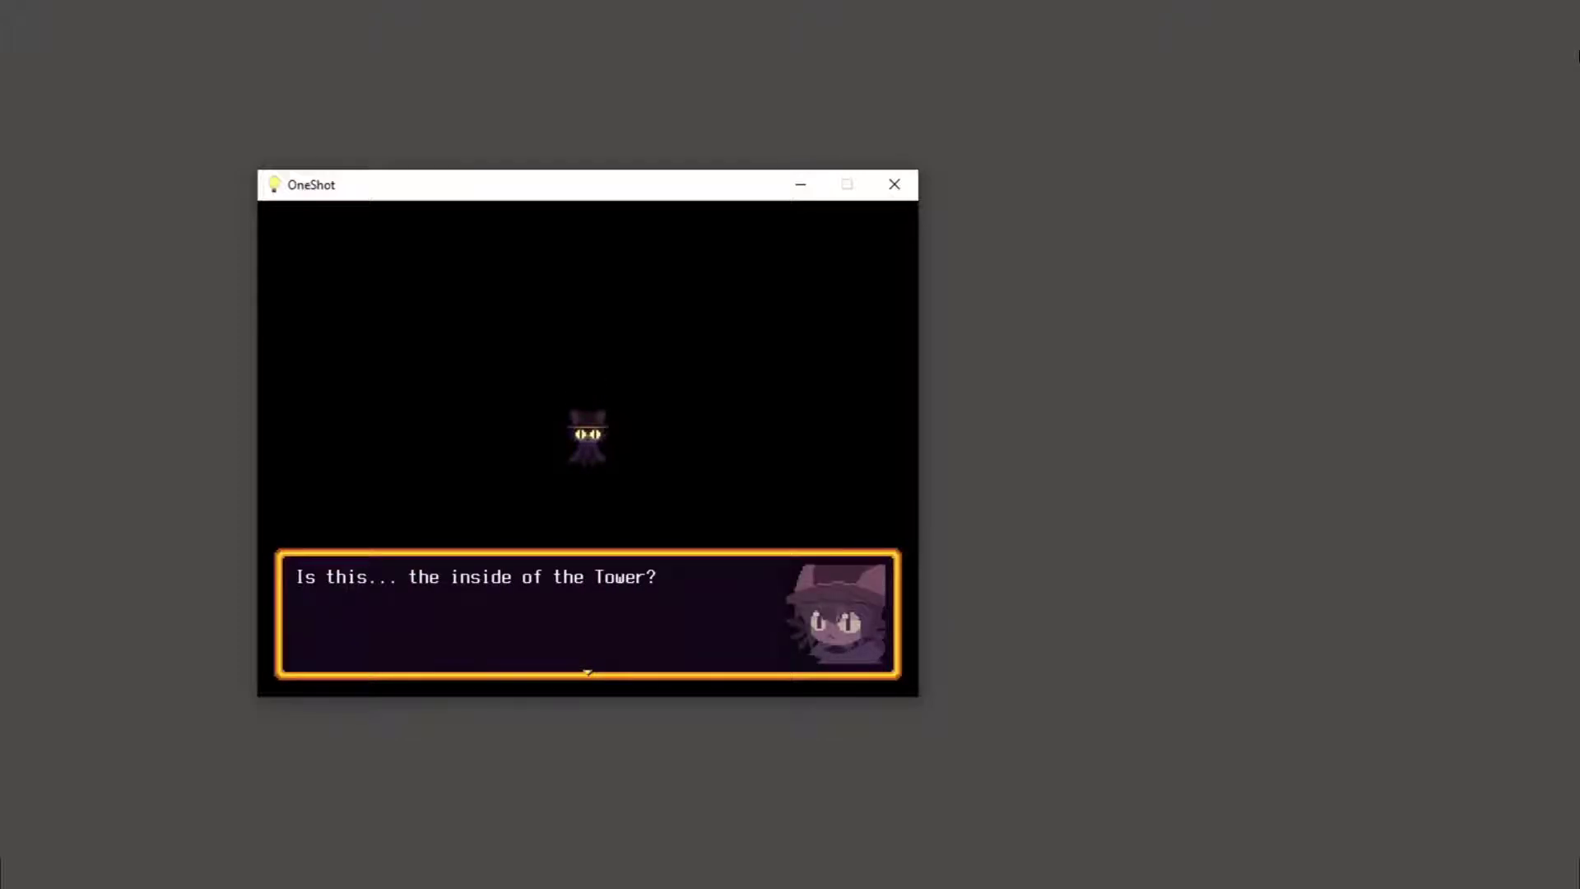
Step: Advance Niko's remarks about the darkness and the missing sun
{"action": "key", "text": "z"}
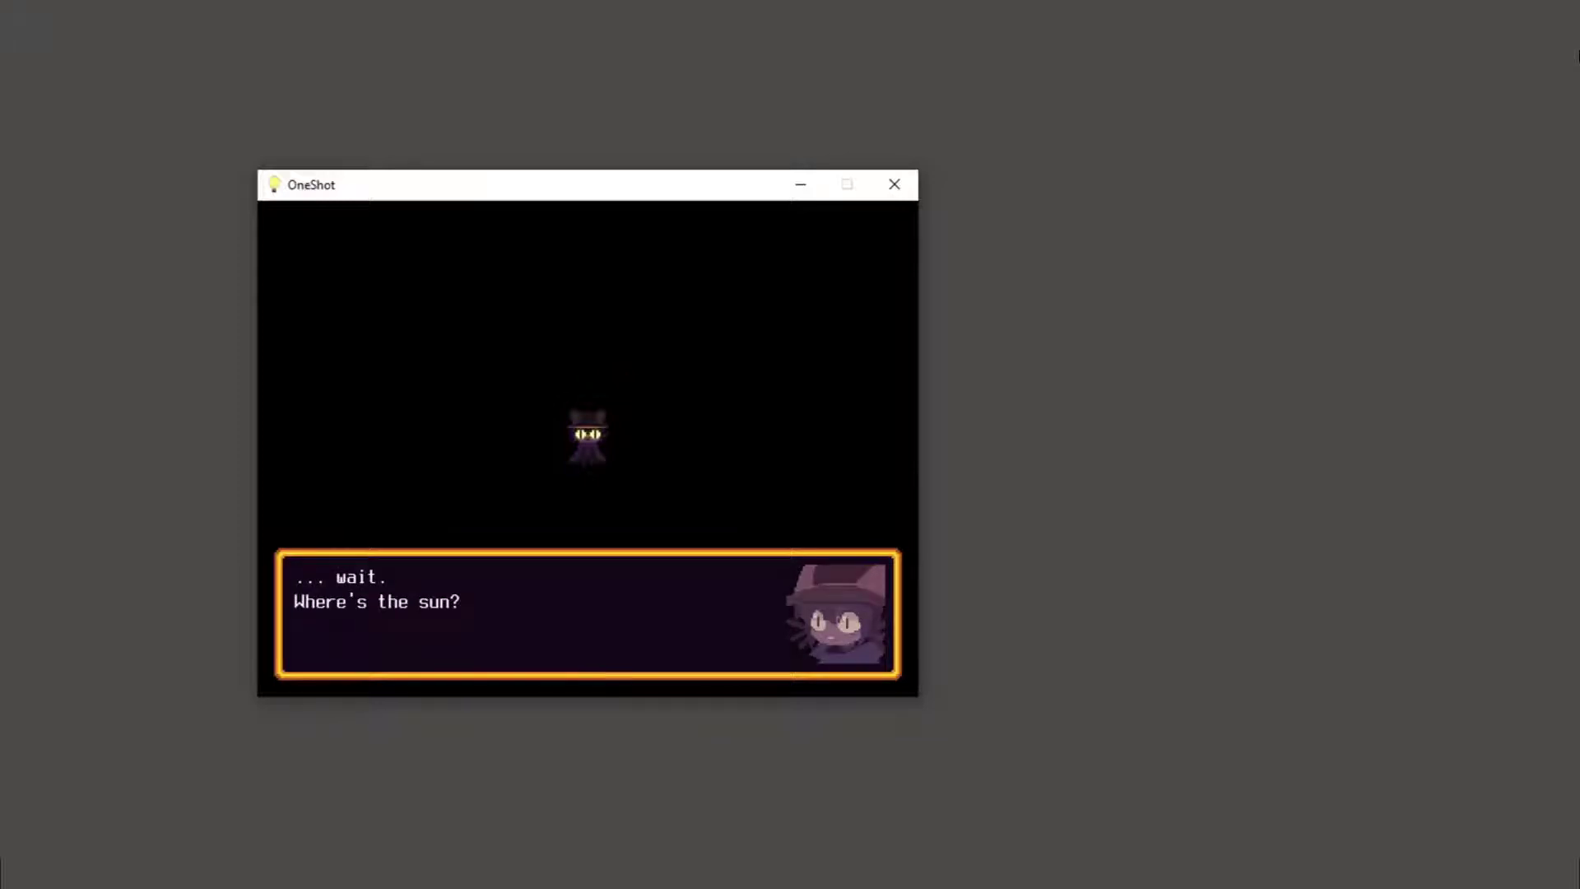
{"action": "key", "text": "z"}
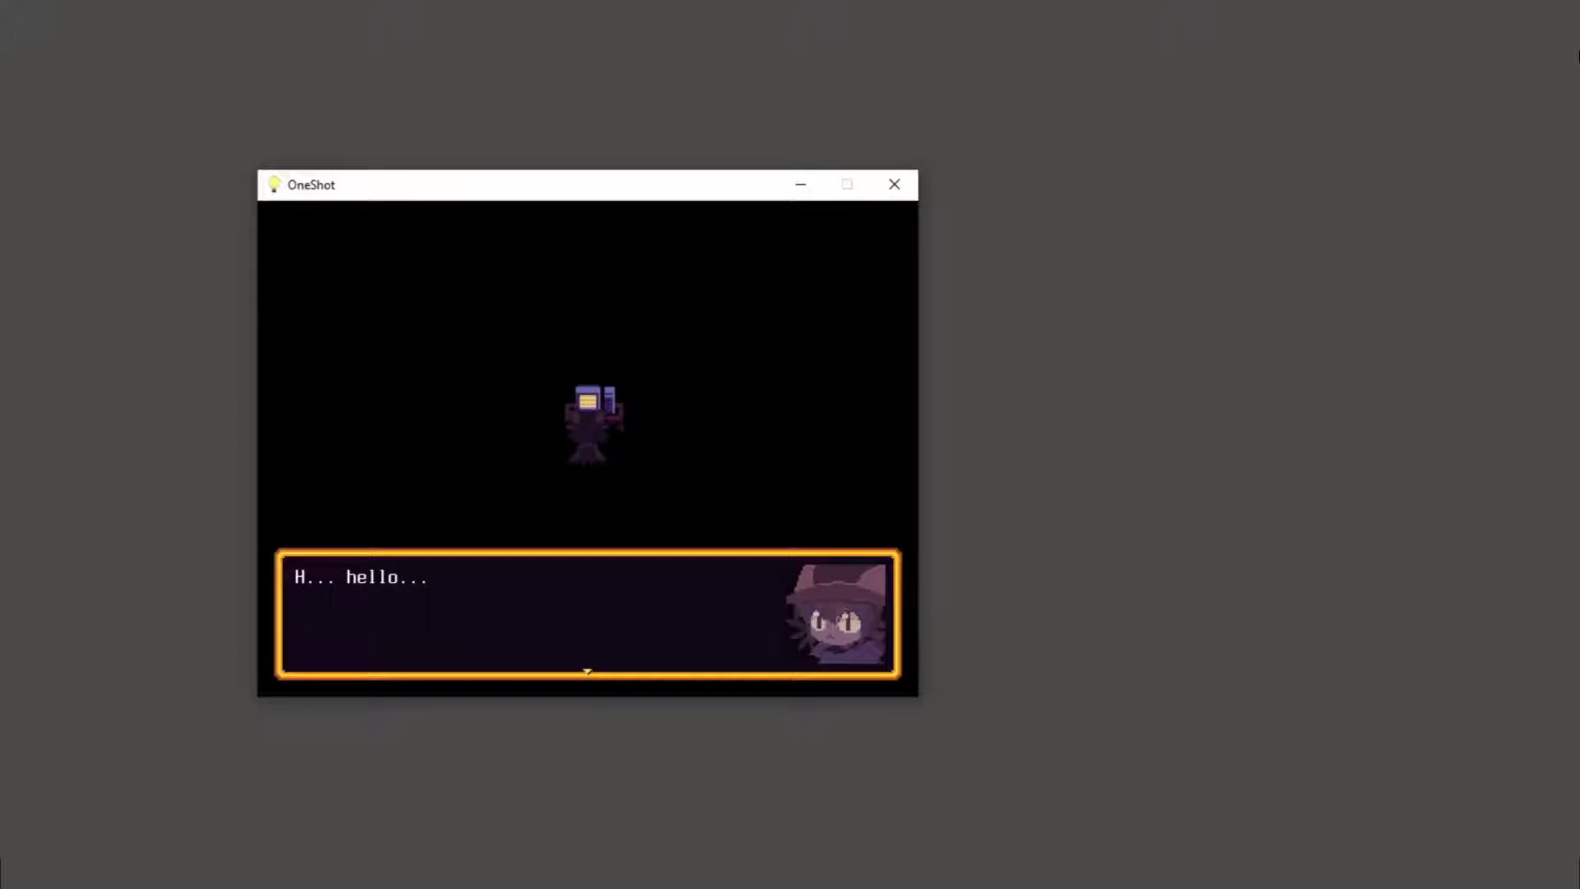
{"action": "key", "text": "z"}
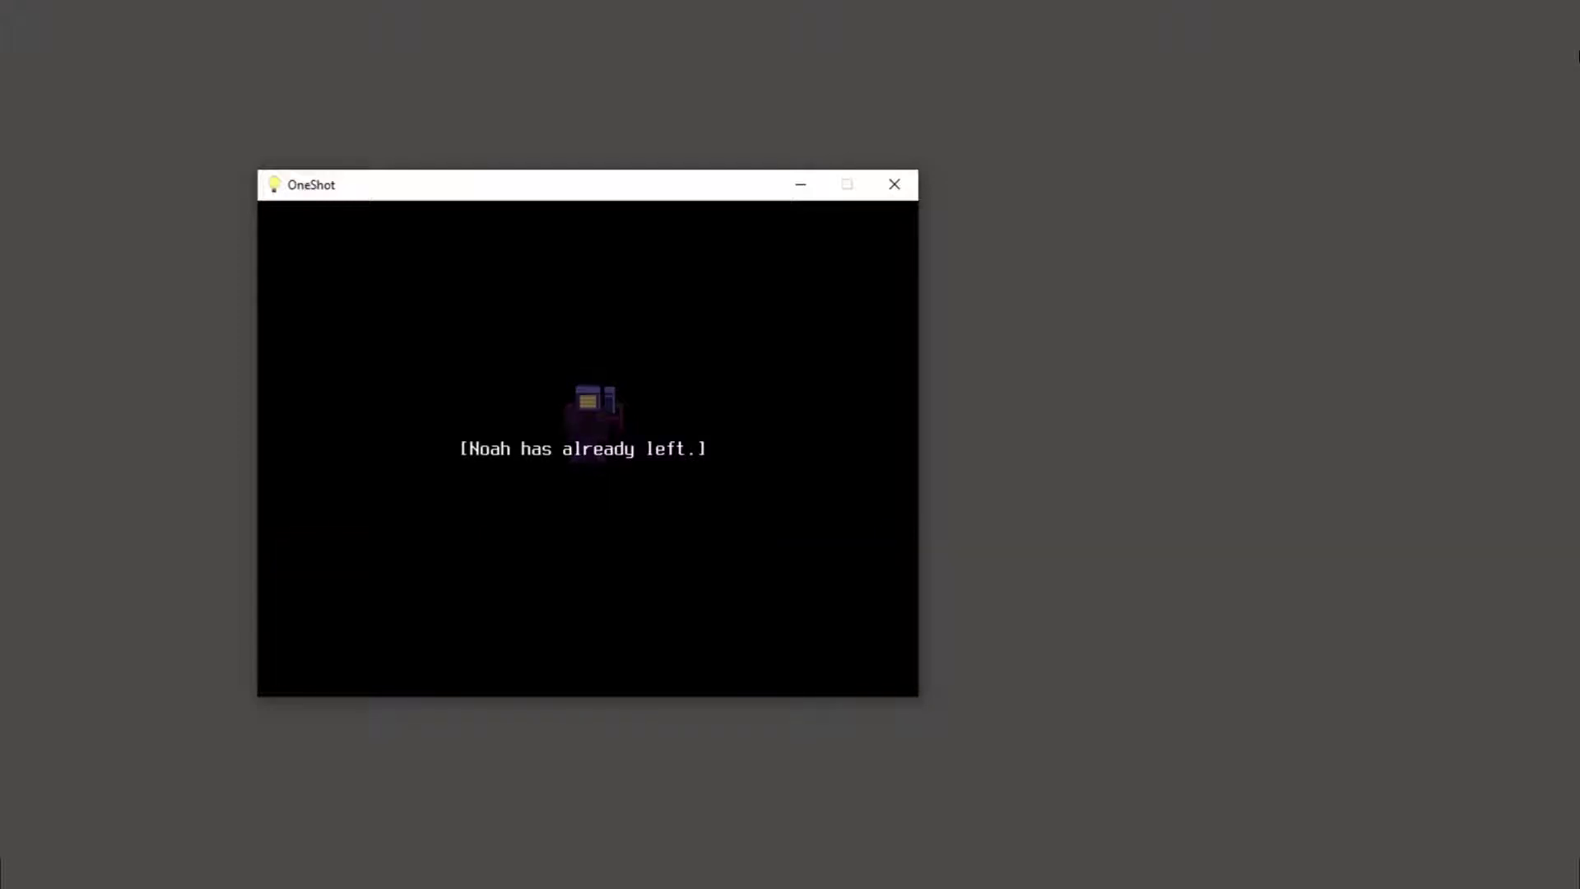
{"action": "key", "text": "z"}
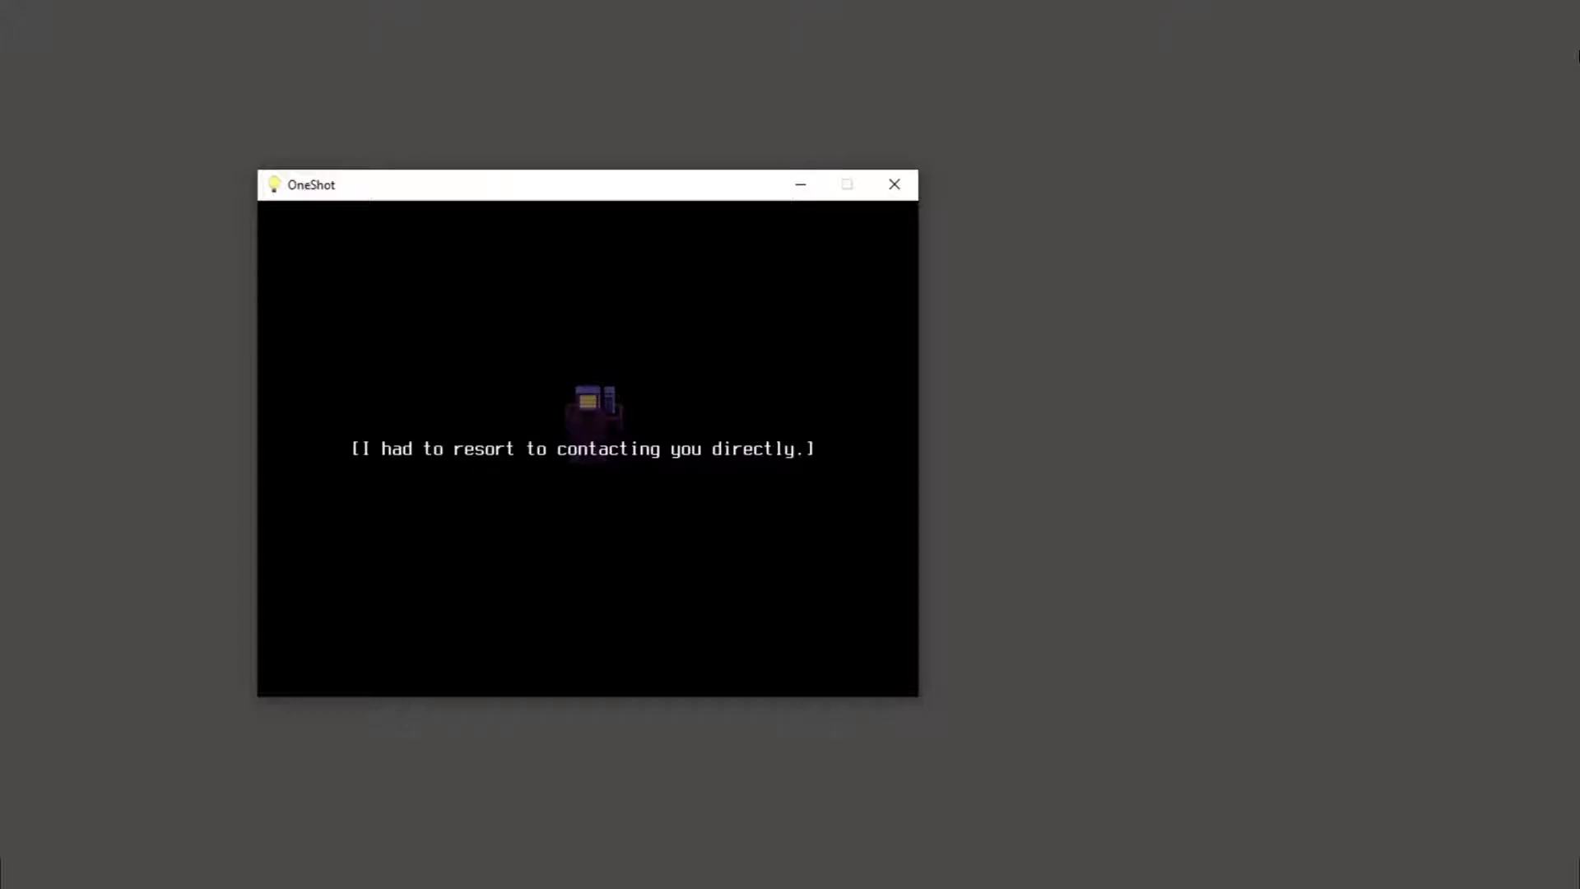
Step: Answer the greeting and read the messages that Noah left and the mission is over
{"action": "key", "text": "z"}
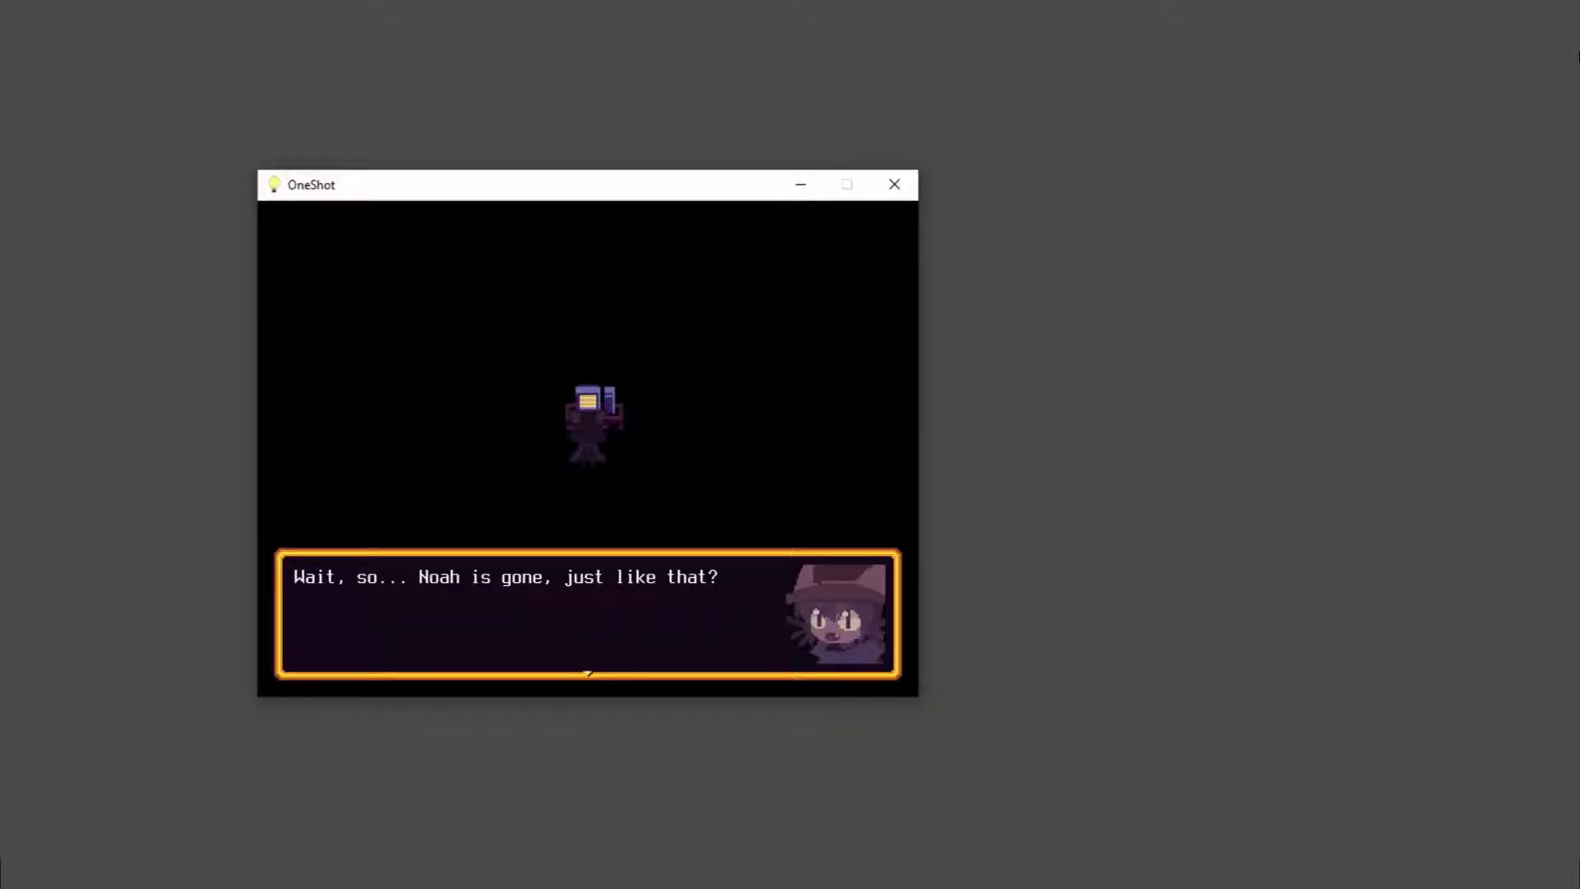
{"action": "key", "text": "z"}
{"action": "key", "text": "z"}
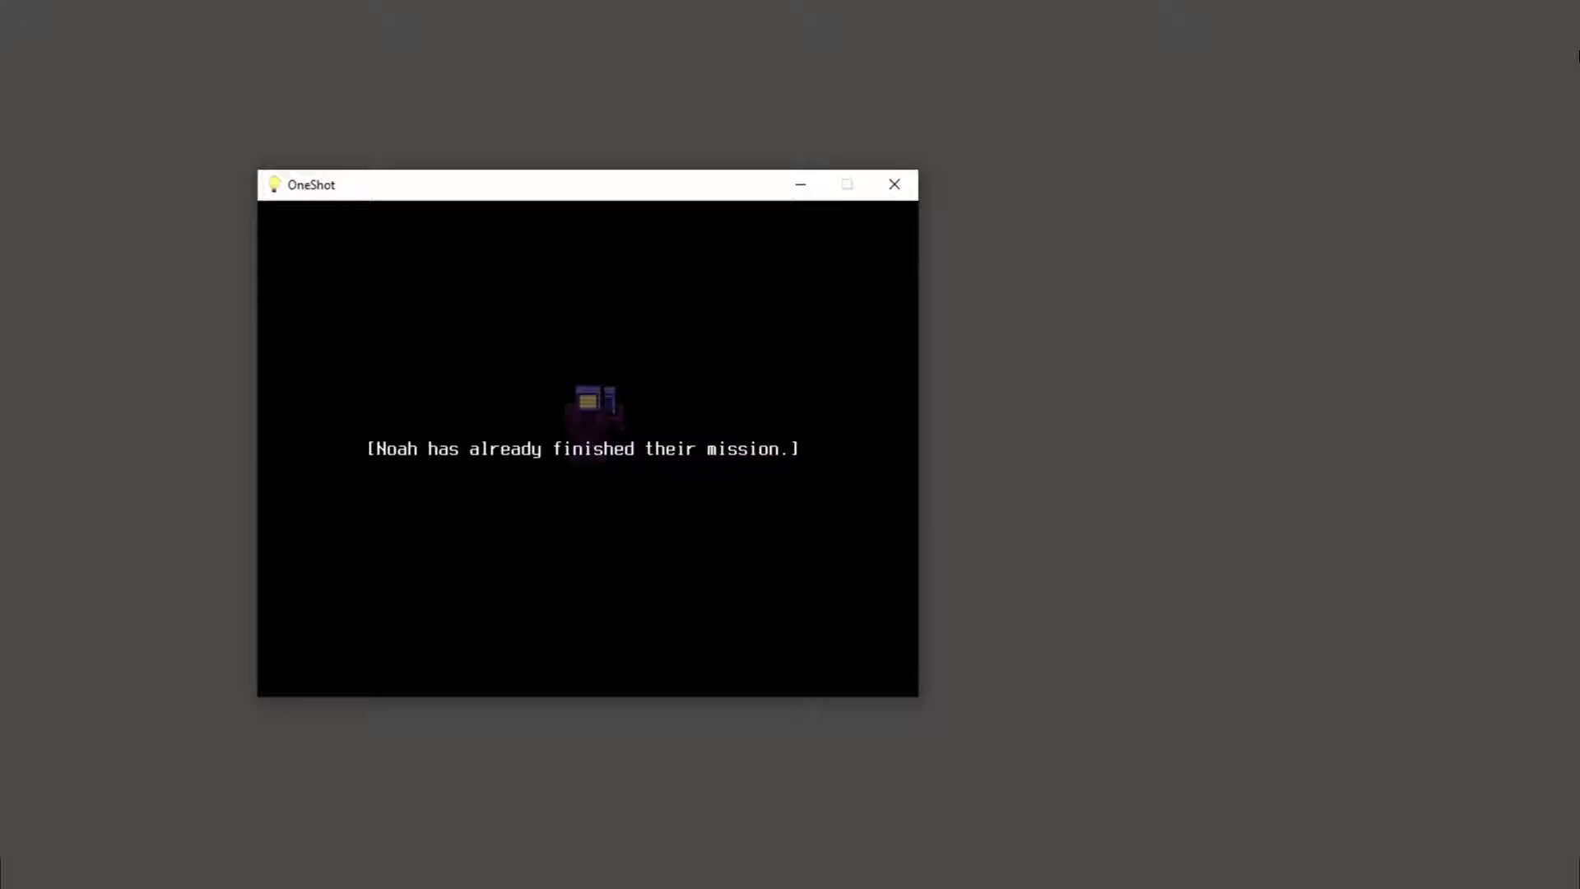
{"action": "key", "text": "z"}
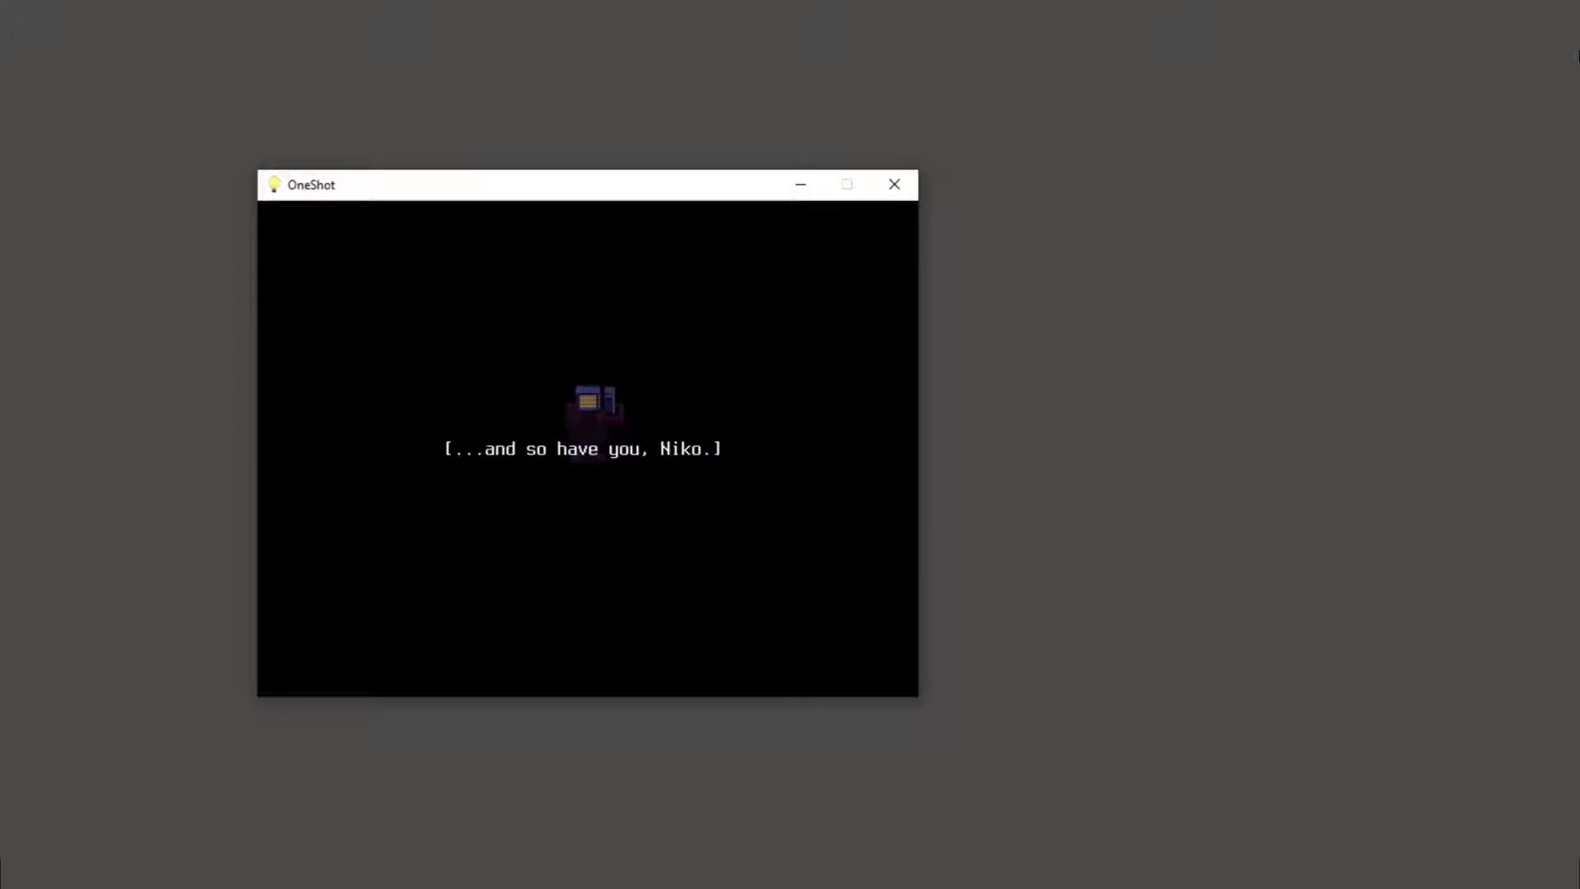
{"action": "key", "text": "z"}
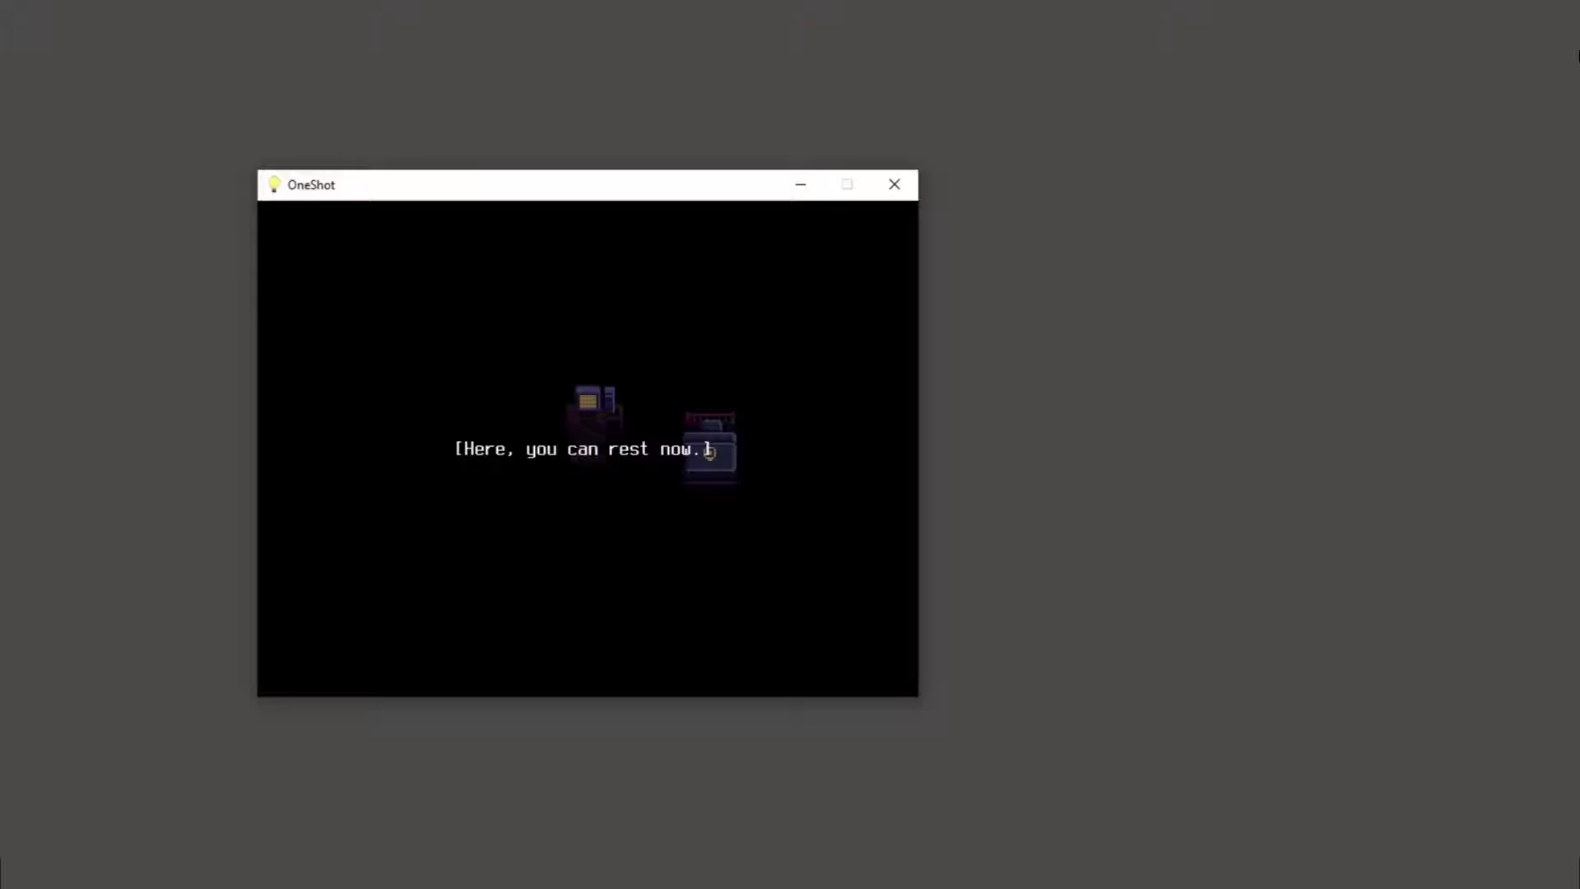
{"action": "key", "text": "z"}
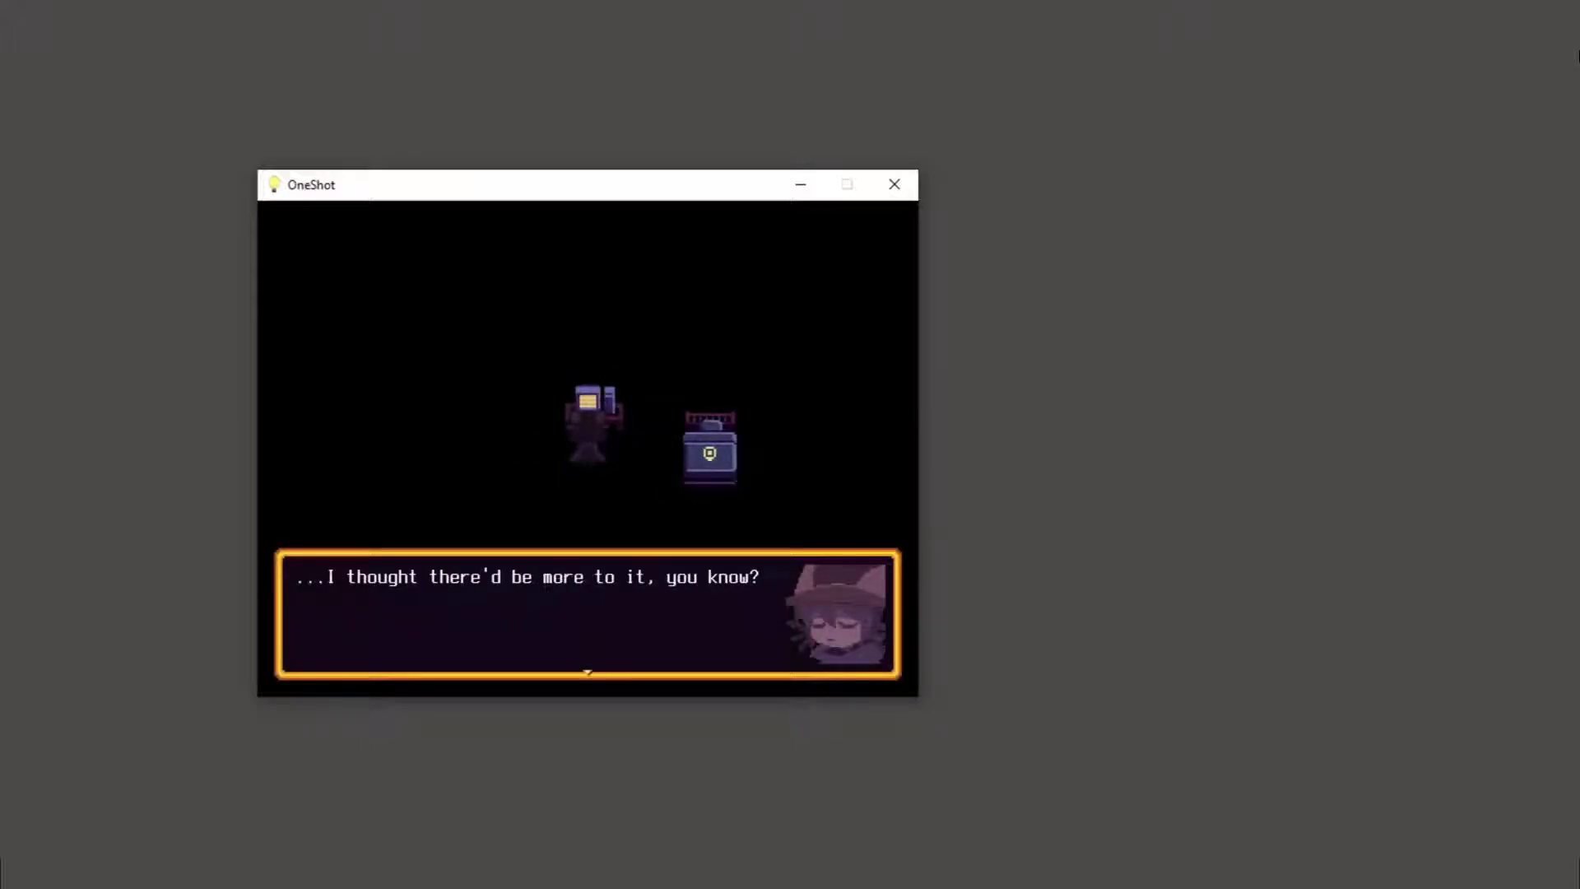
{"action": "key", "text": "z"}
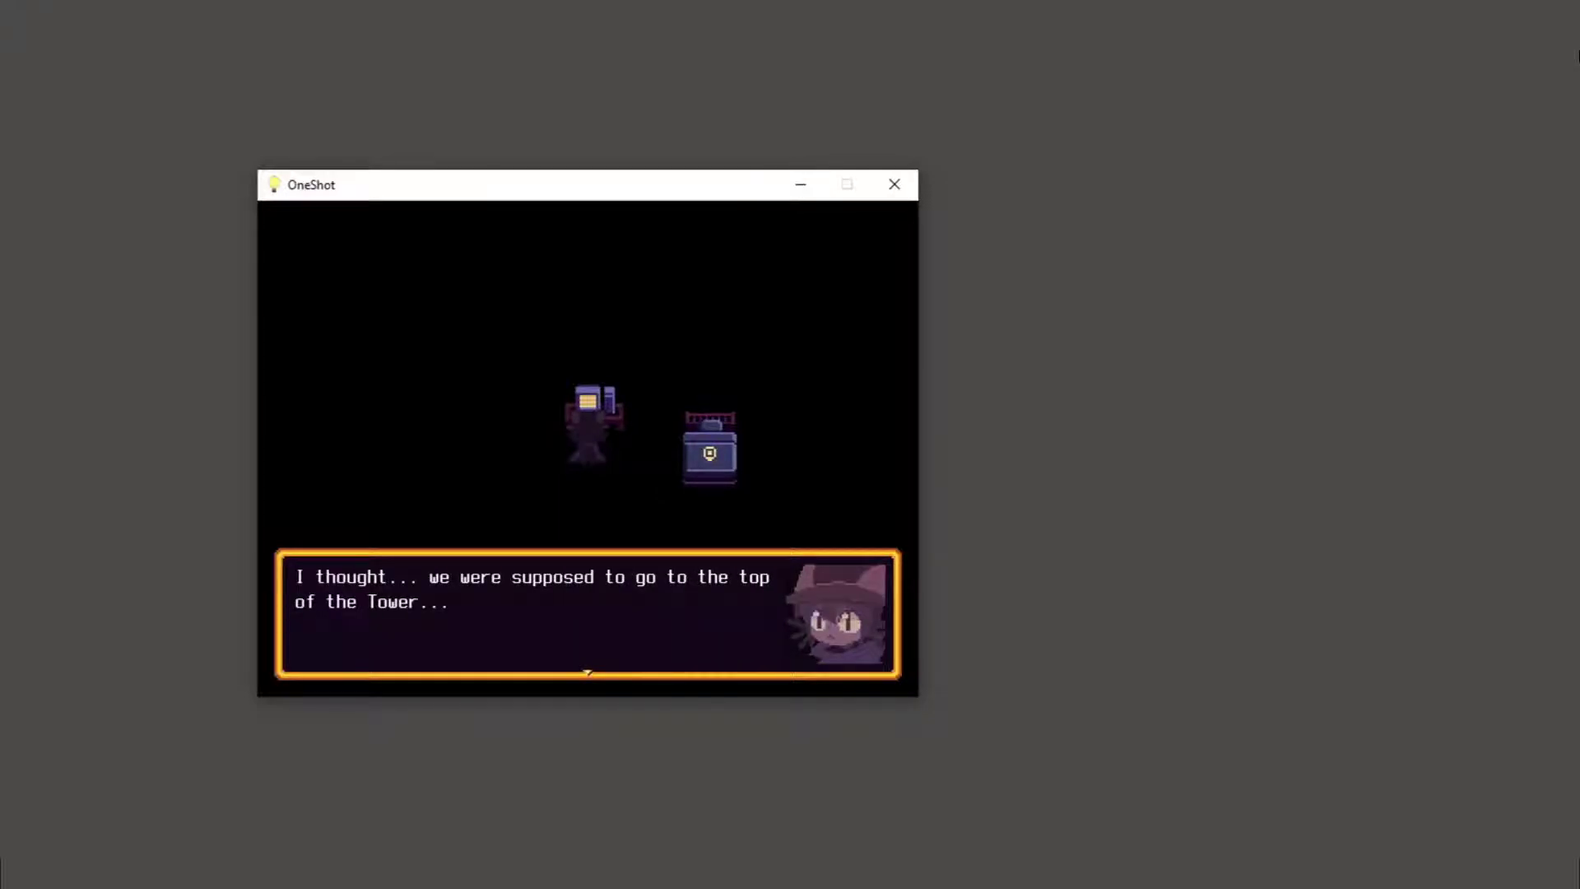
Step: Ask what's wrong and hear Niko's outburst about the sun and Noah
{"action": "key", "text": "z"}
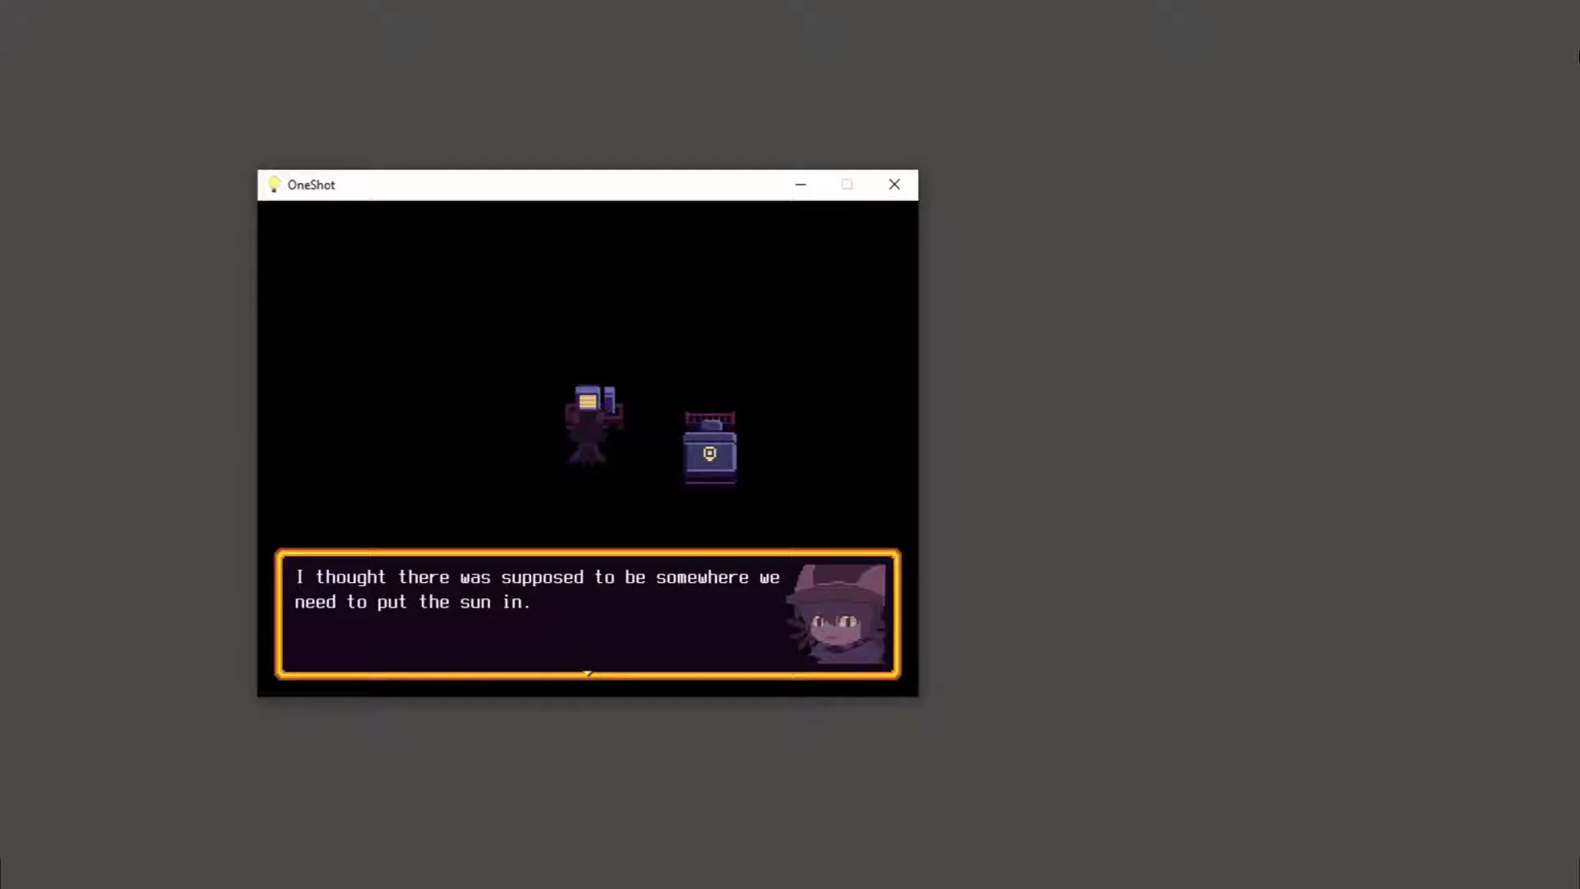
{"action": "key", "text": "z"}
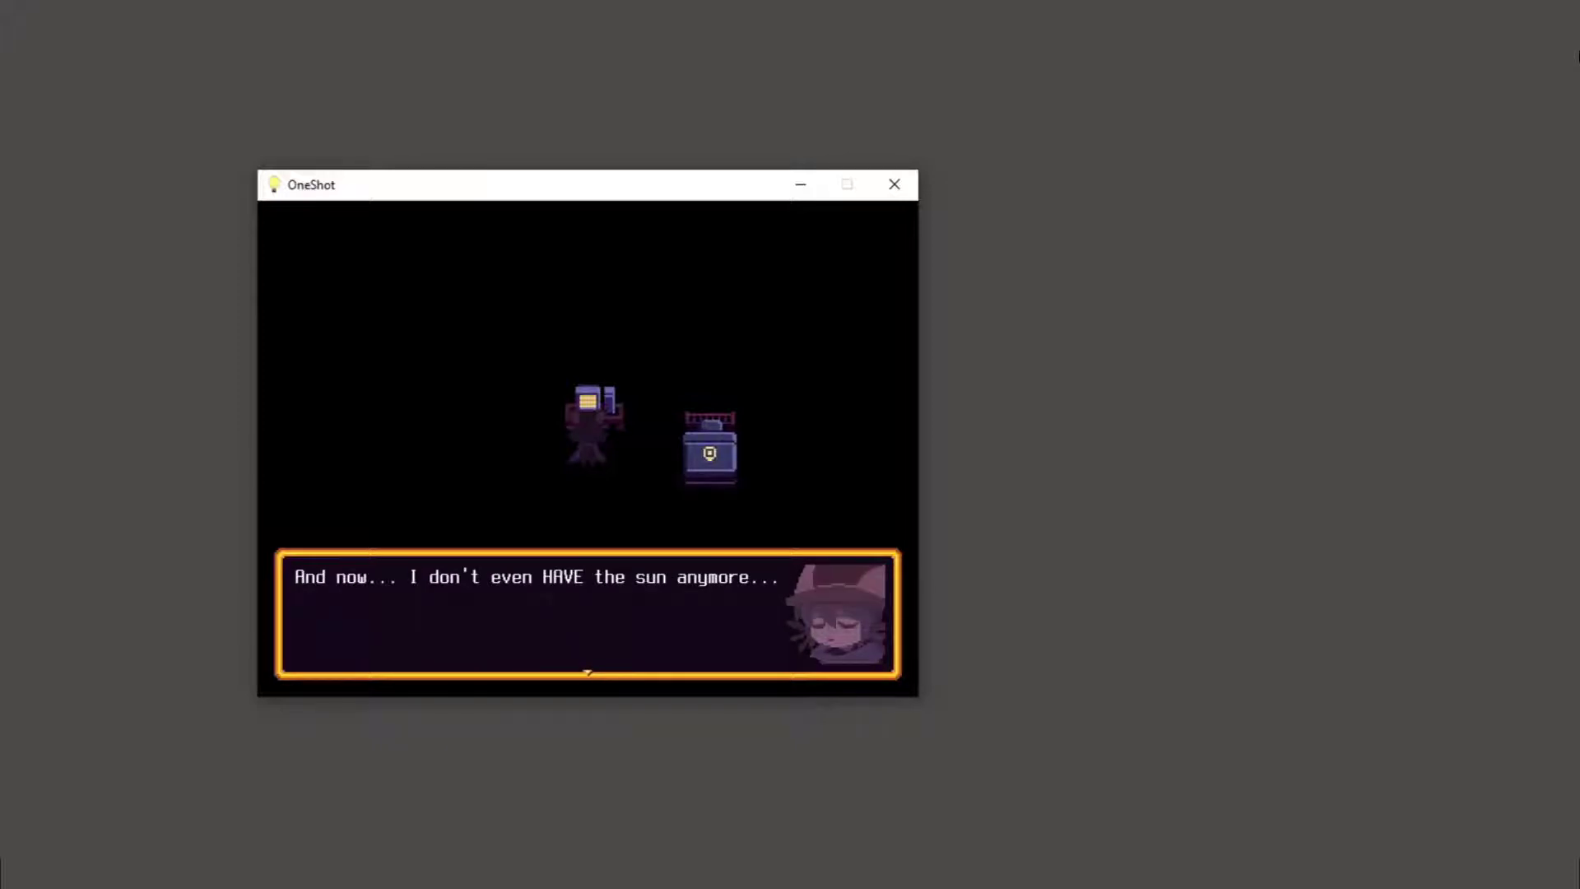
{"action": "key", "text": "z"}
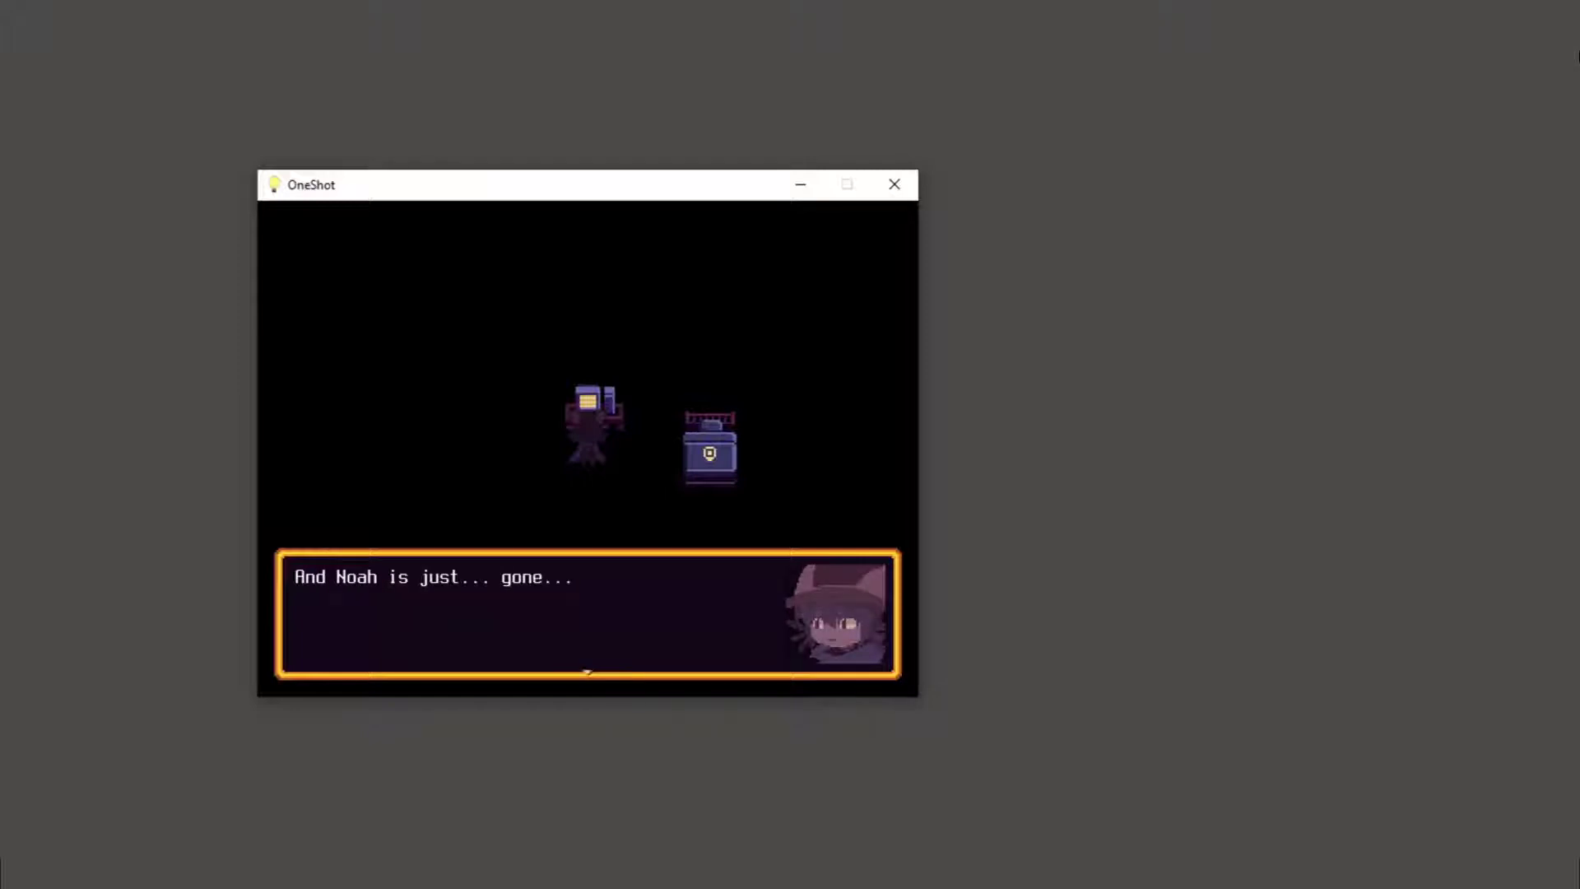
{"action": "key", "text": "z"}
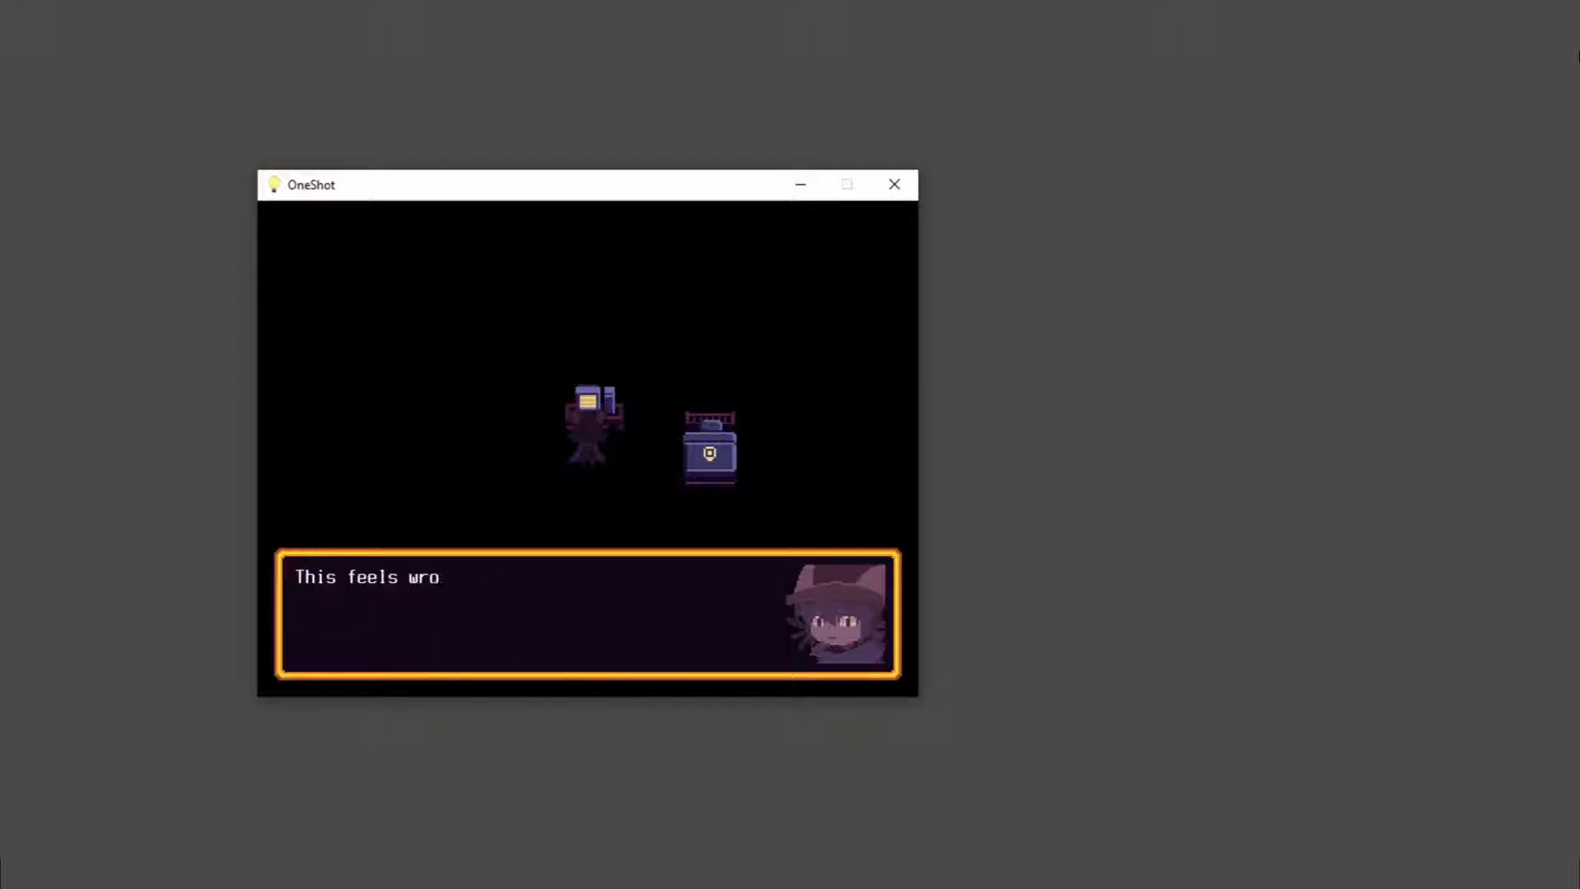
{"action": "key", "text": "z"}
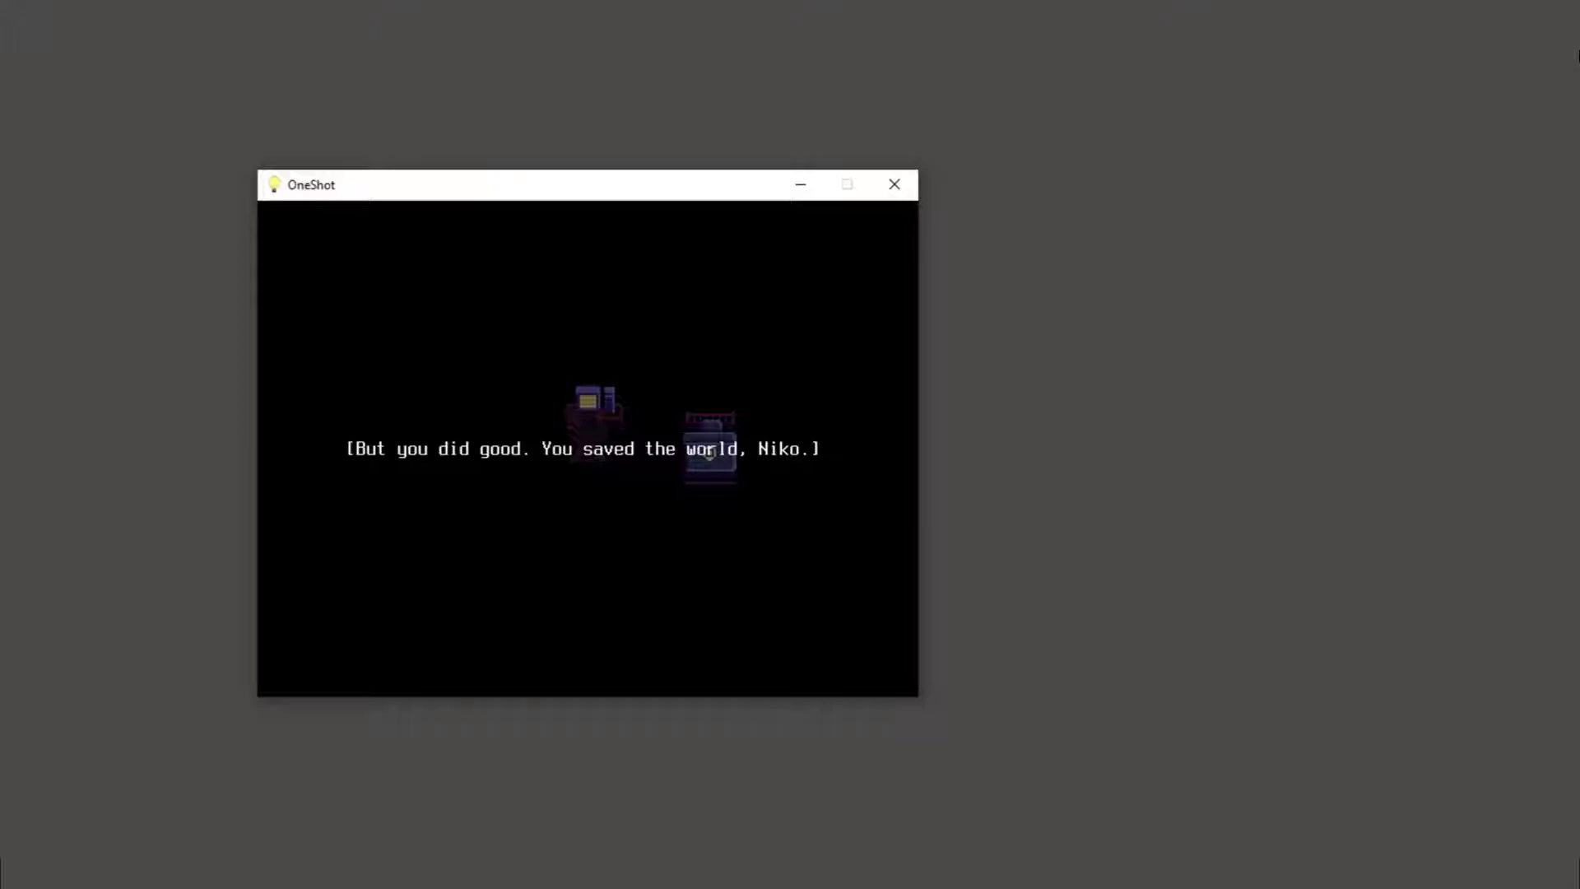
Step: Finish the narration, check the inventory, and walk Niko toward the computer
{"action": "key", "text": "z"}
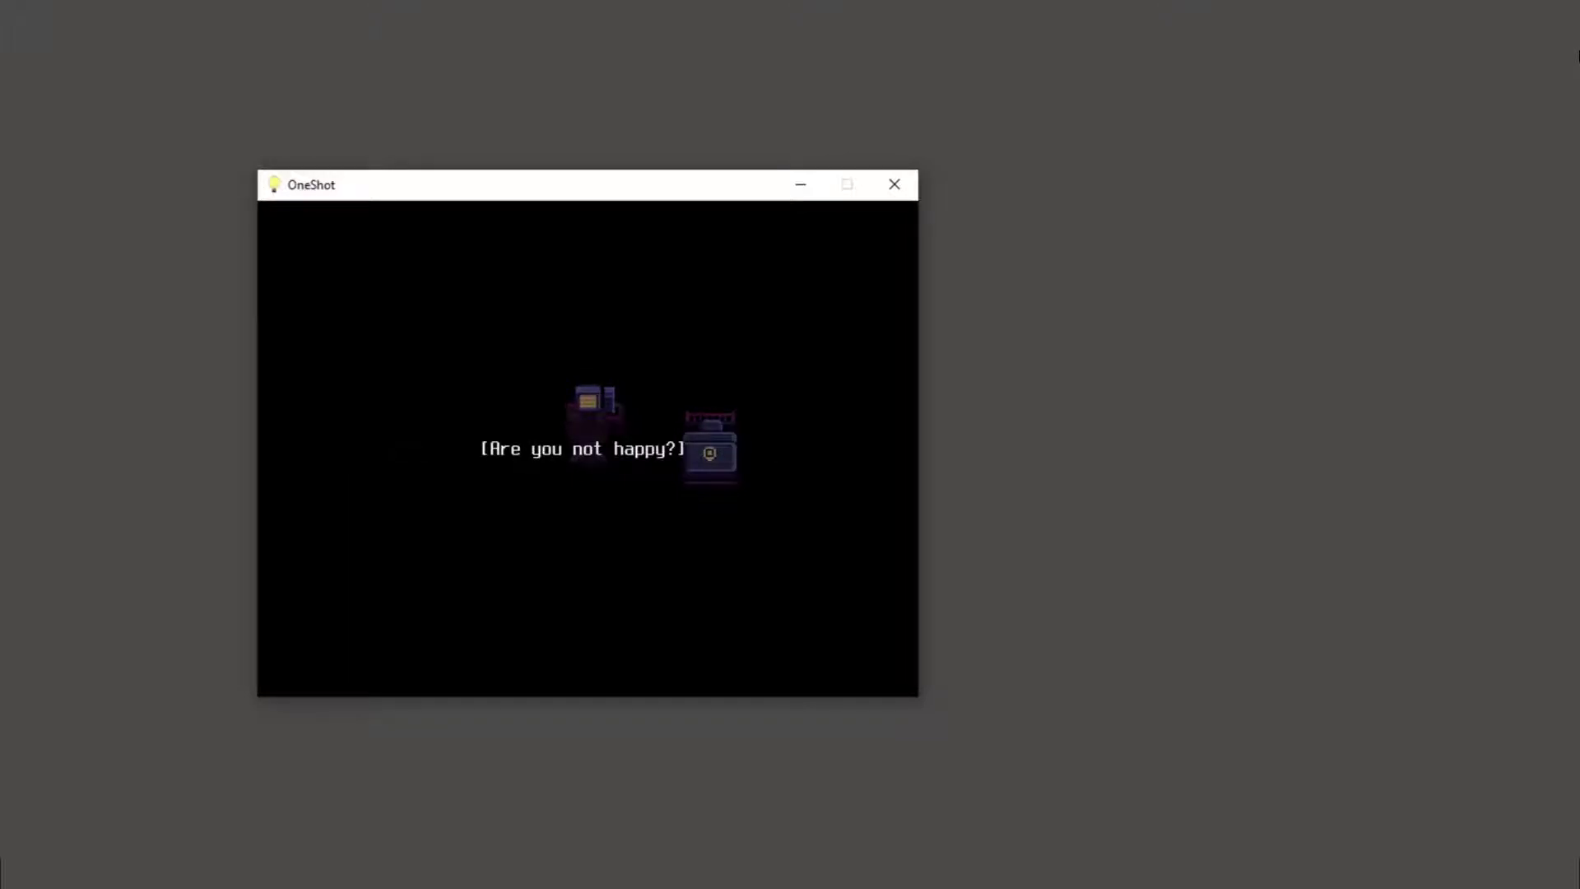
{"action": "key", "text": "z"}
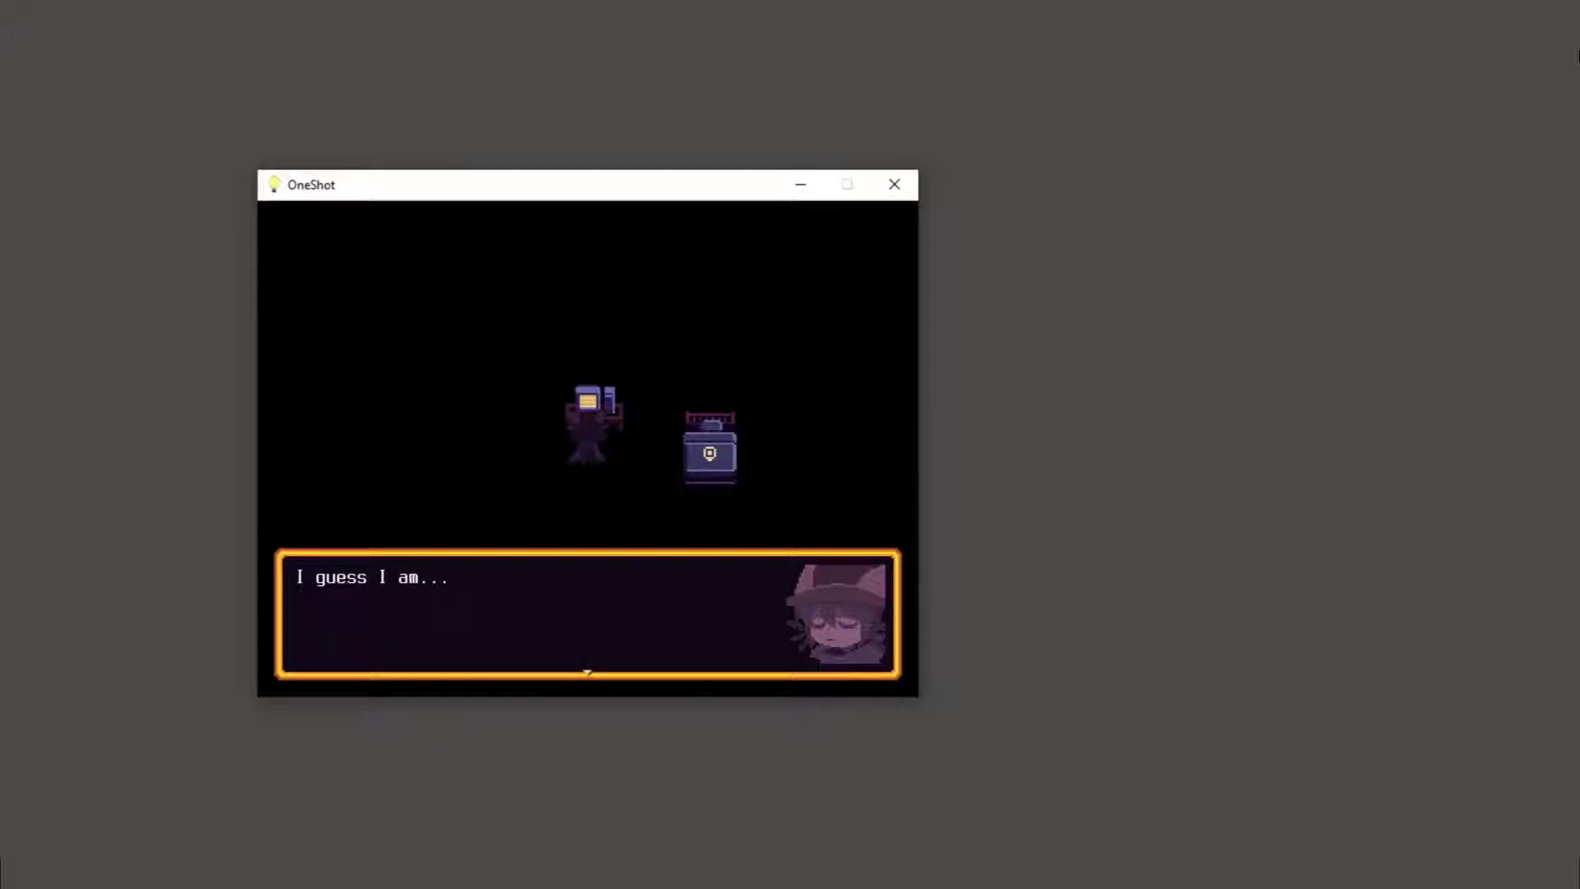
{"action": "key", "text": "z"}
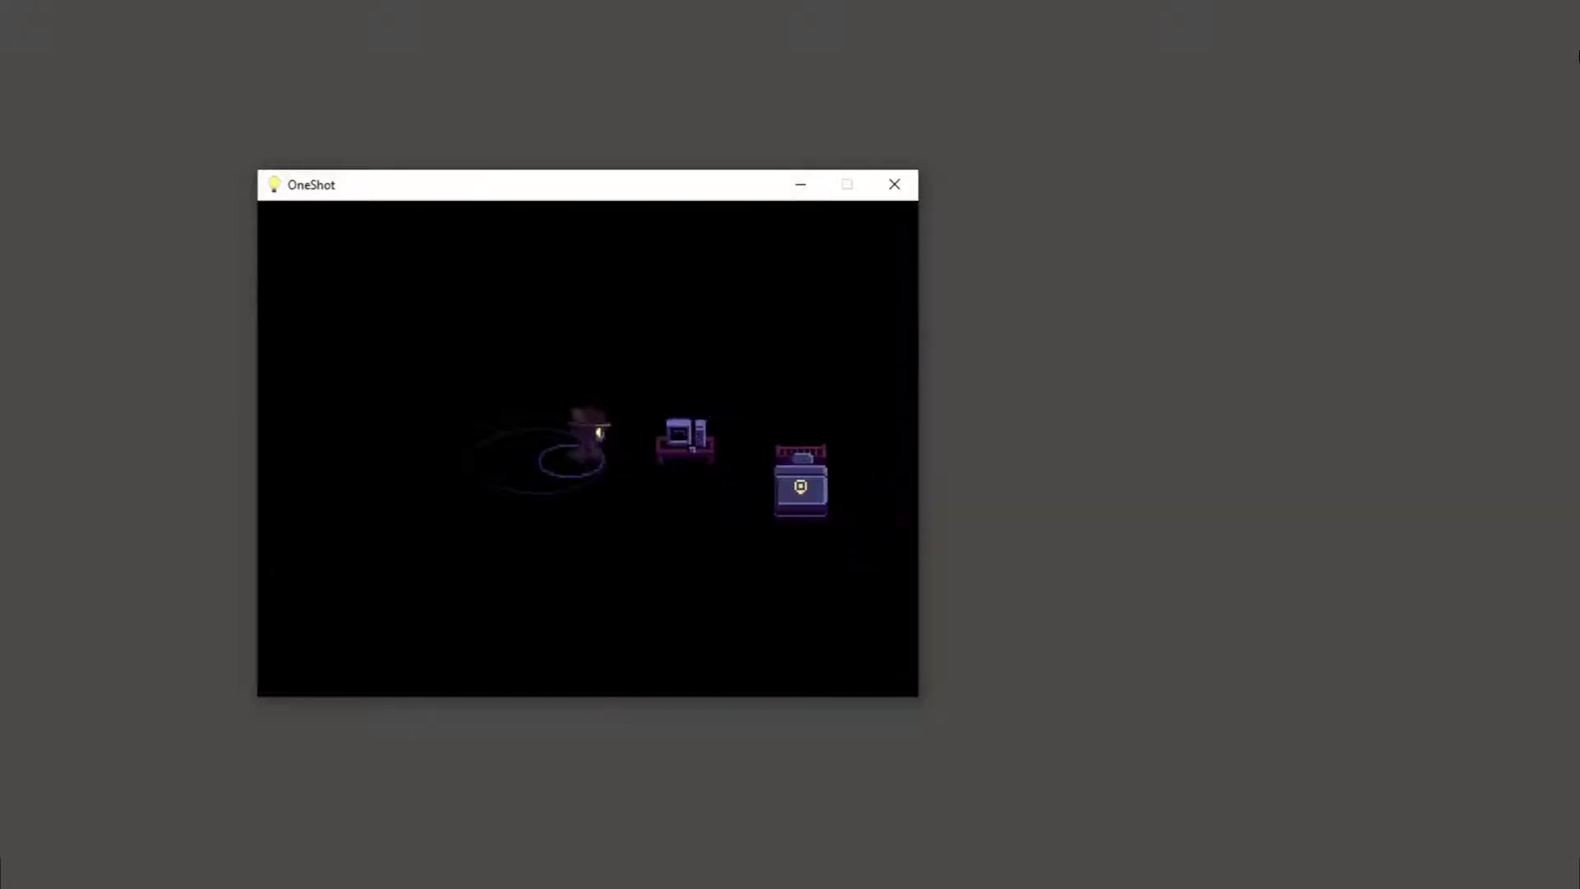
{"action": "key", "text": "x"}
{"action": "key", "text": "z"}
{"action": "key", "text": "z"}
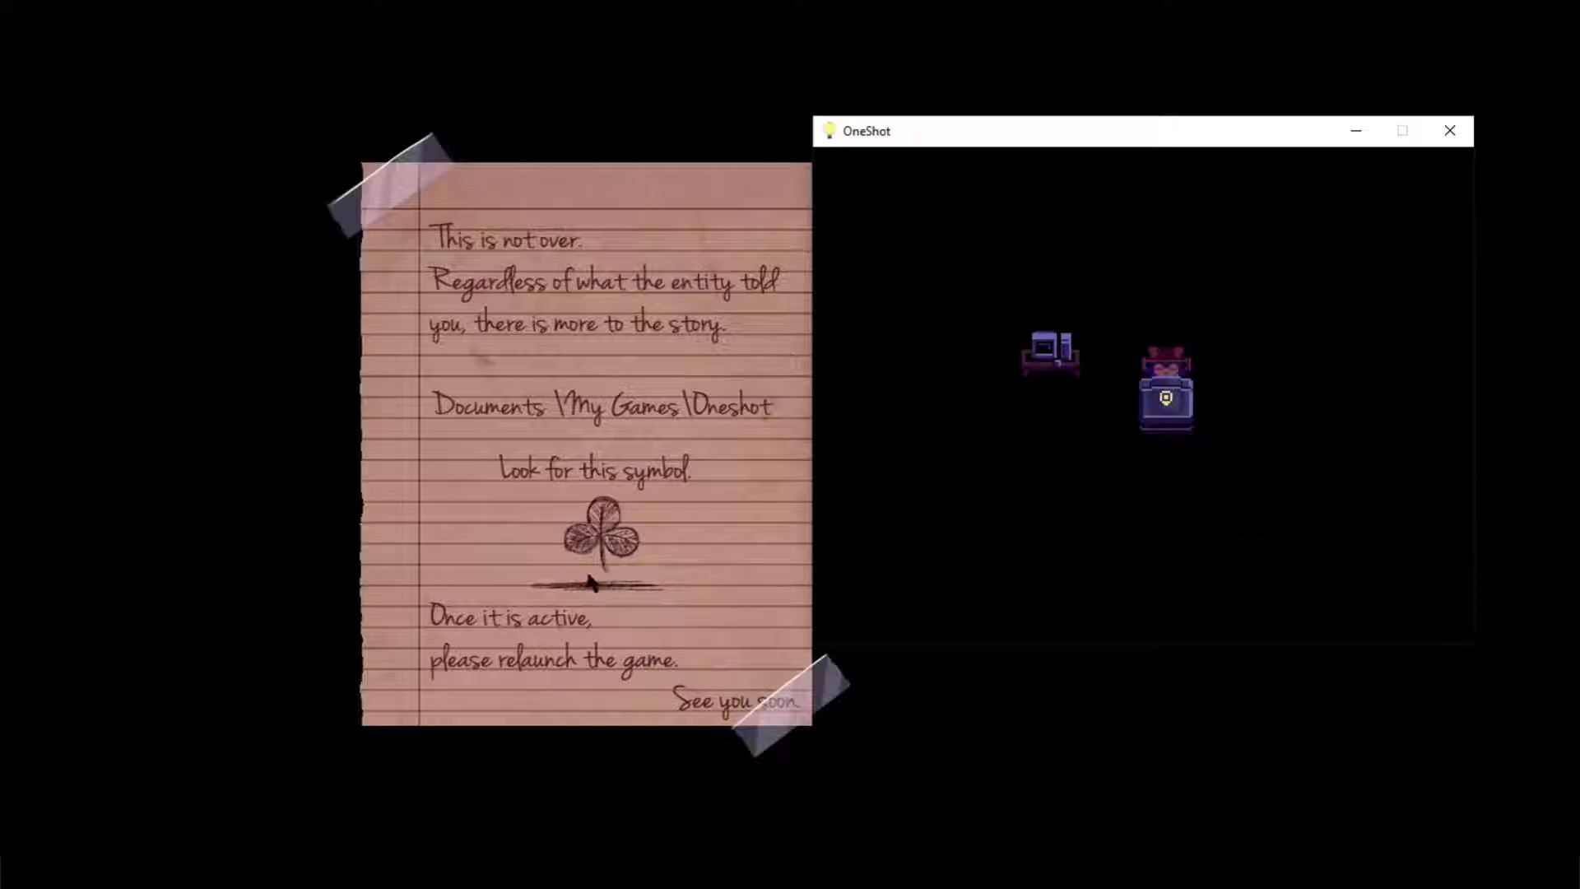
Step: Drag the OneShot game window over to the left side of the screen
{"action": "left_click_drag", "start_coordinate": [1112, 131], "coordinate": [535, 158]}
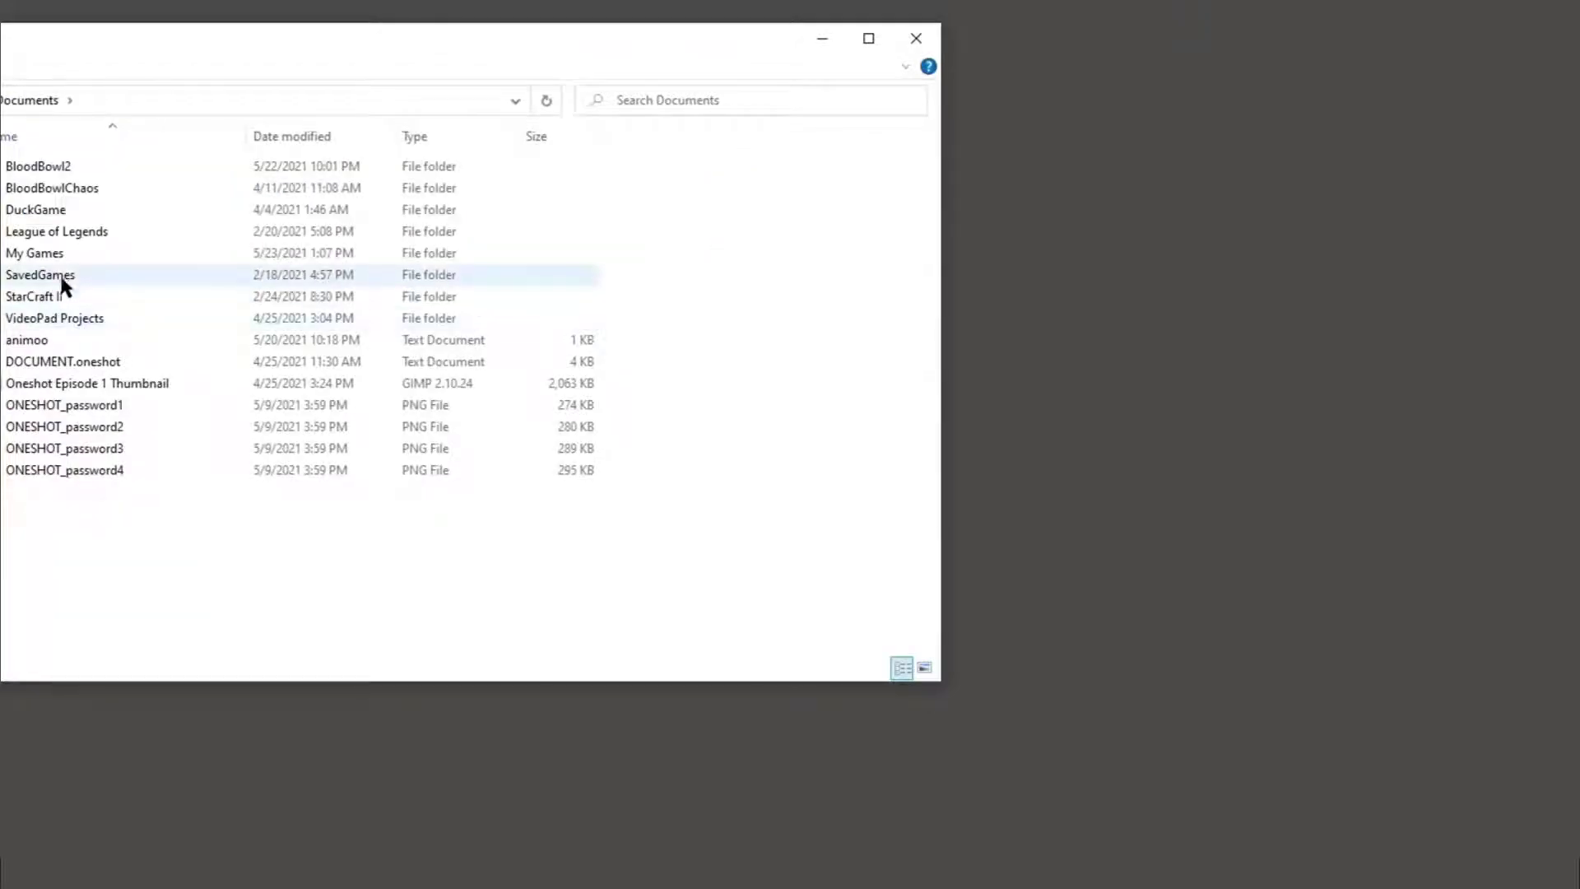
Step: Open the My Games folder and then the Oneshot folder
{"action": "double_click", "coordinate": [34, 254]}
{"action": "left_click", "coordinate": [66, 277]}
{"action": "double_click", "coordinate": [66, 277]}
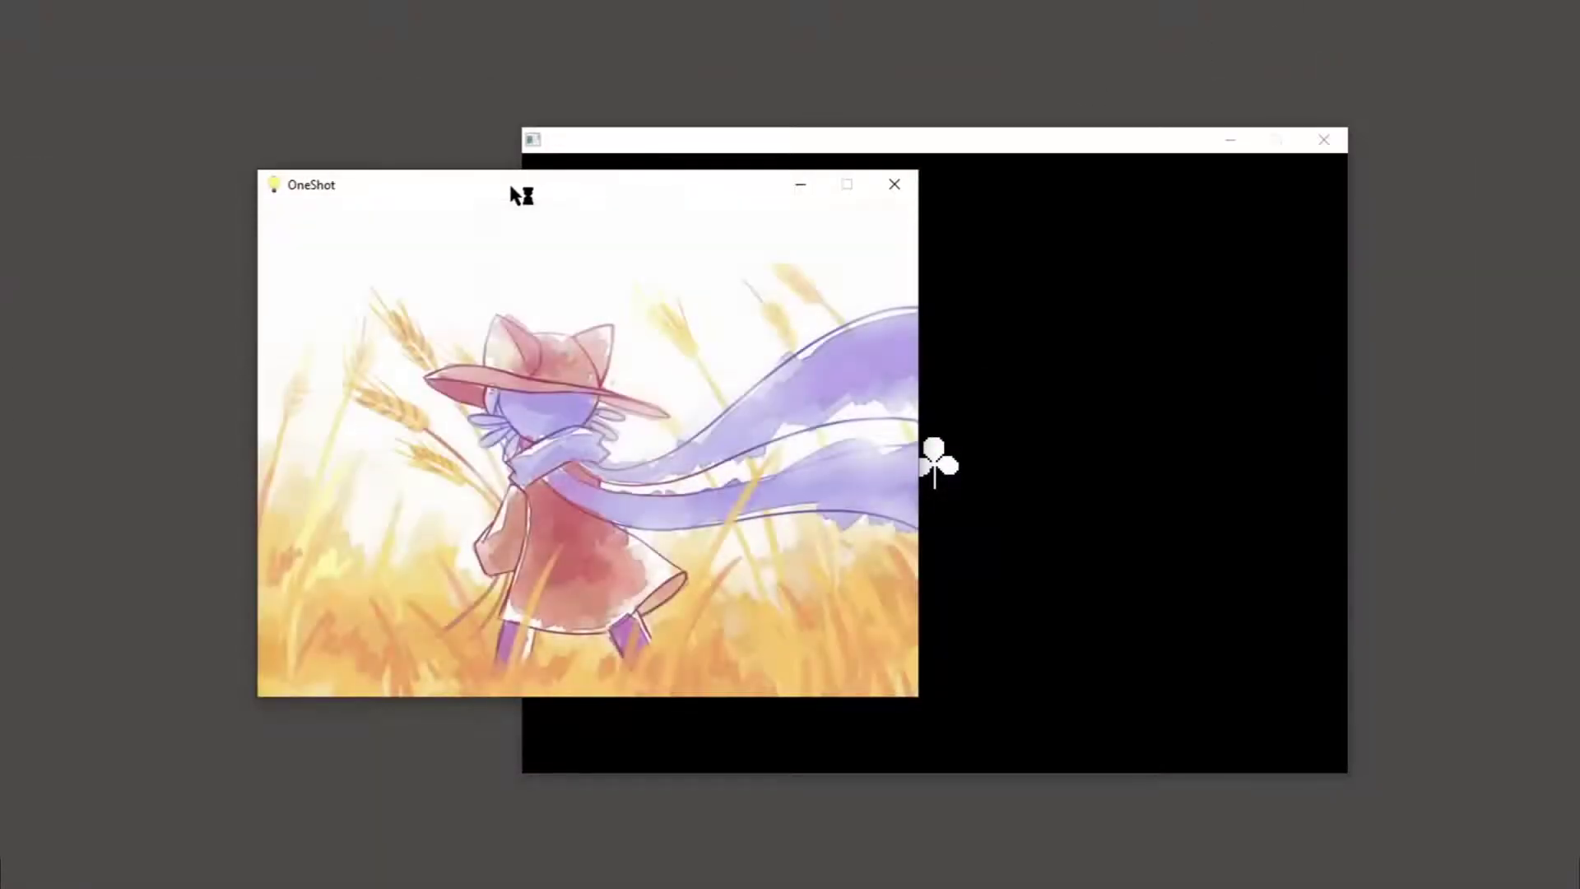
Step: Move the relaunched game and clover windows apart and bring OneShot forward
{"action": "left_click_drag", "start_coordinate": [528, 185], "coordinate": [529, 120]}
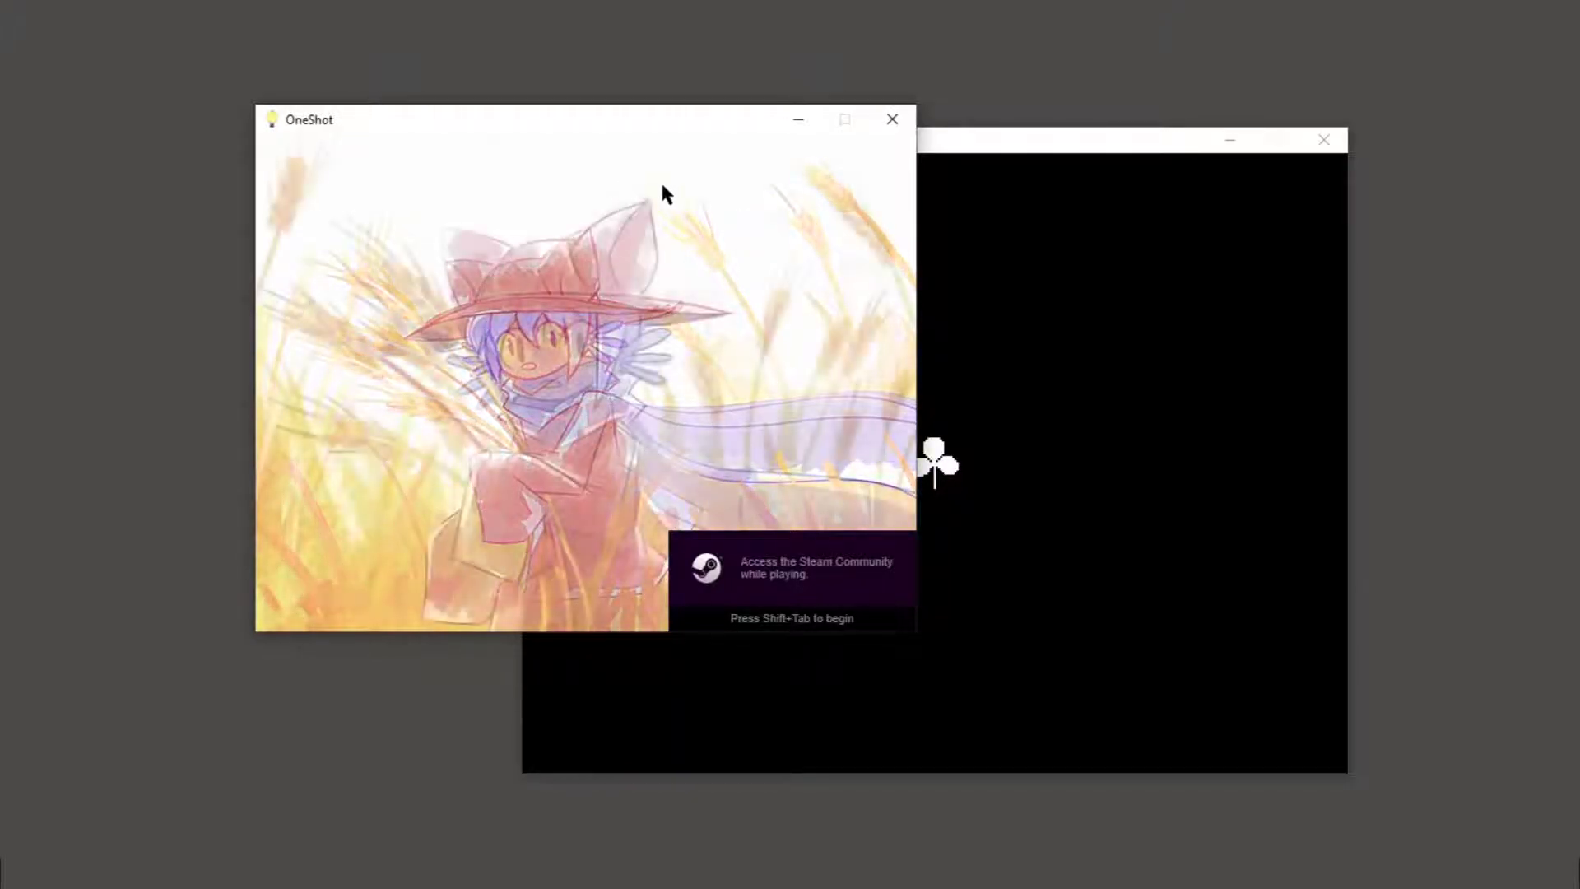
{"action": "left_click_drag", "start_coordinate": [1030, 149], "coordinate": [1146, 101]}
{"action": "left_click", "coordinate": [584, 153]}
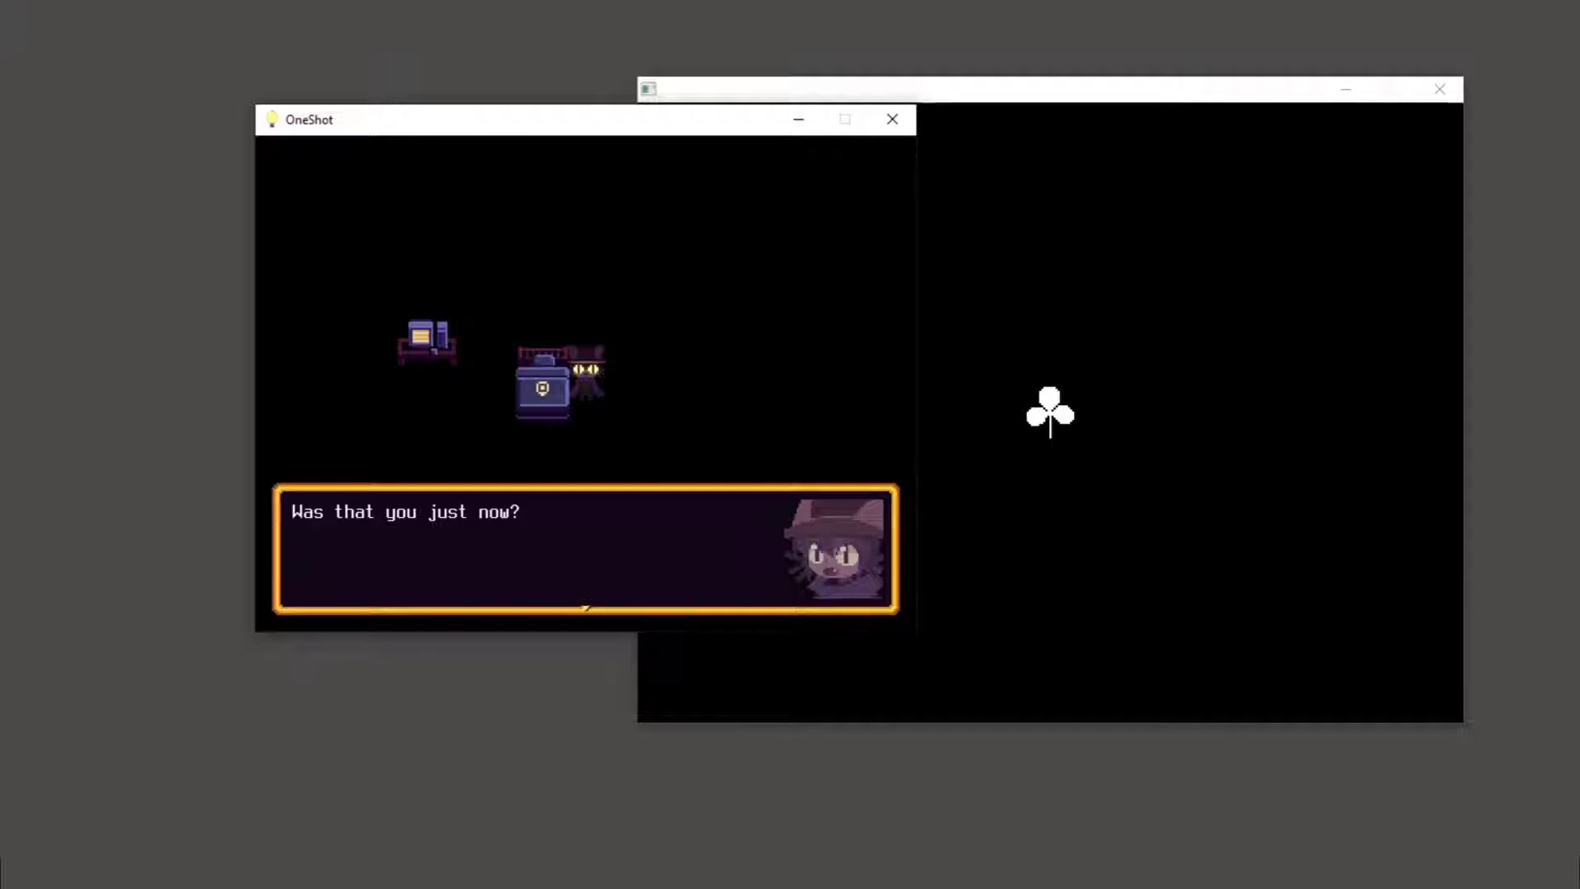
Step: Advance Niko's dialogue about hearing a voice, ending on the Travel/Notes/Settings menu
{"action": "key", "text": "Return"}
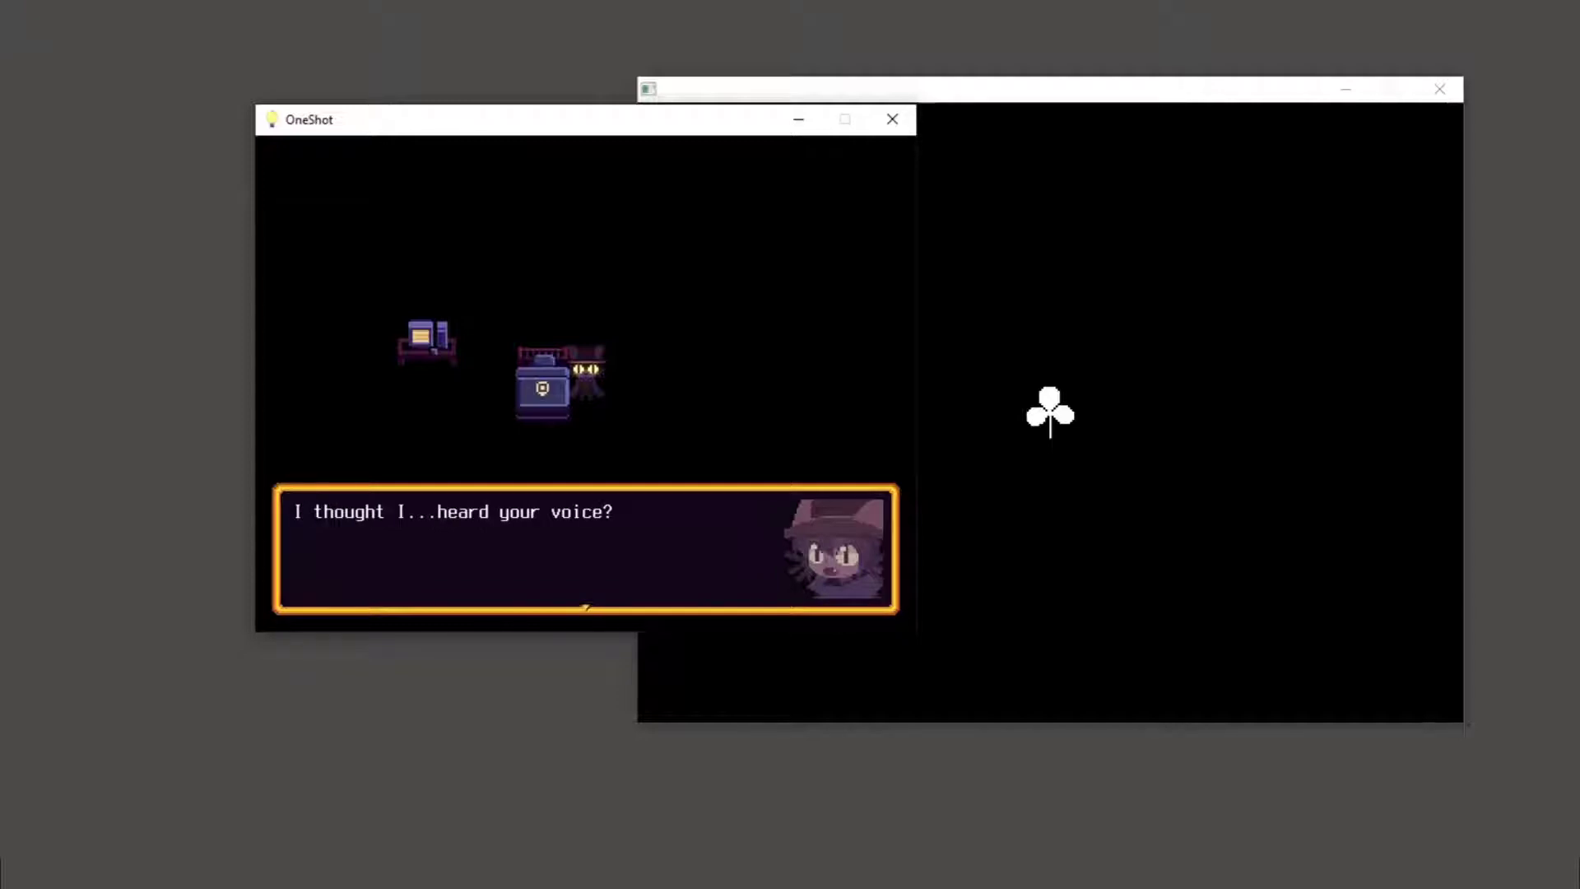
{"action": "key", "text": "Return"}
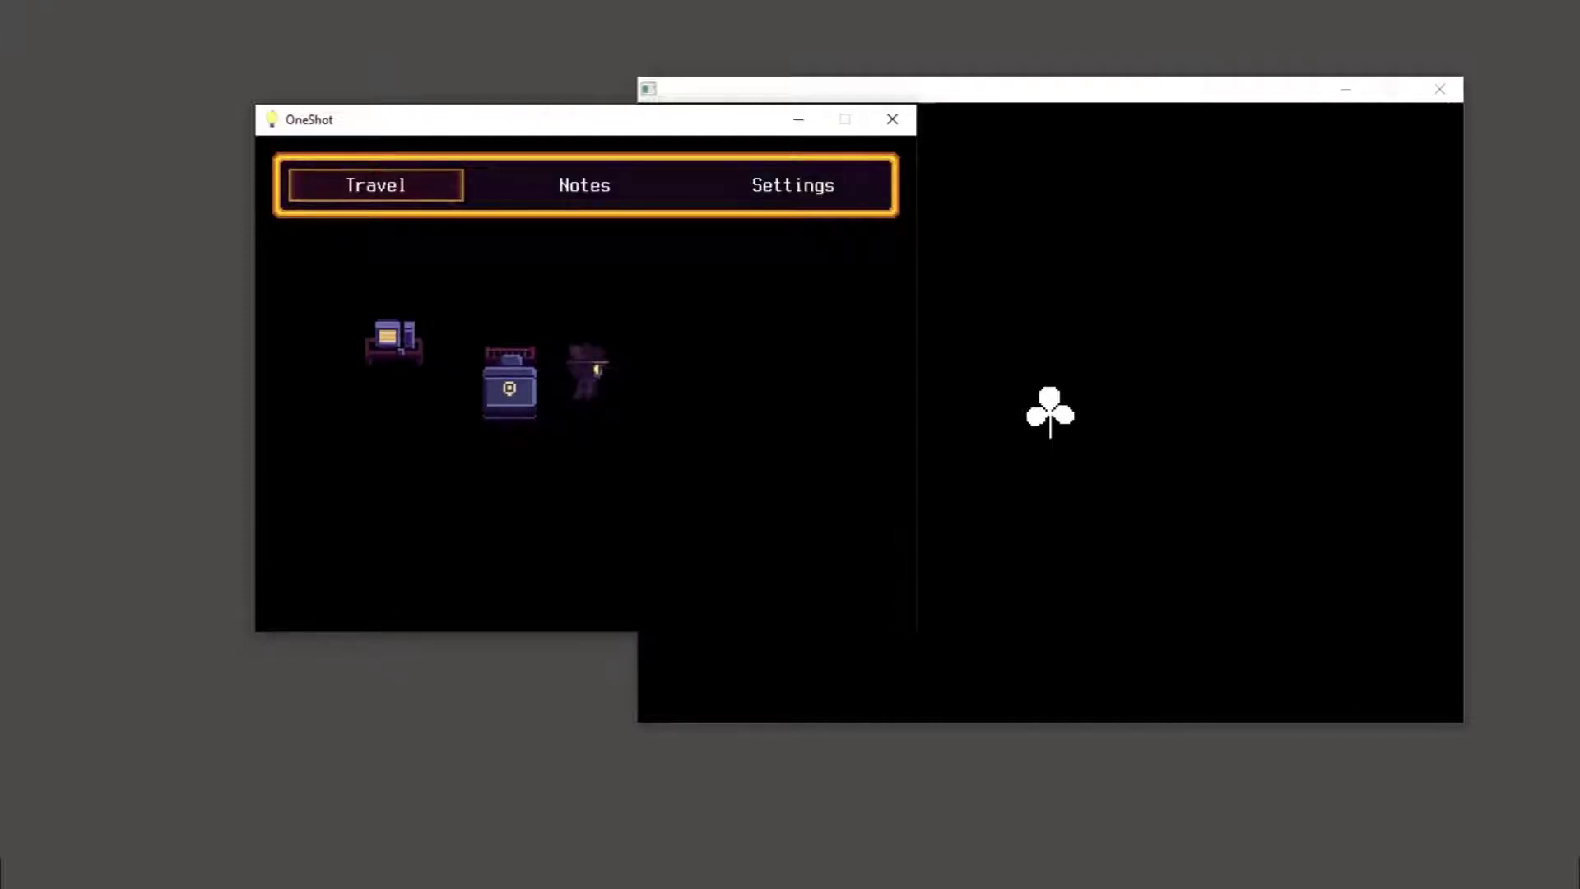
Step: Confirm the black clover in Niko's inventory, close it, and walk Niko around
{"action": "key", "text": "Escape"}
{"action": "key", "text": "Escape"}
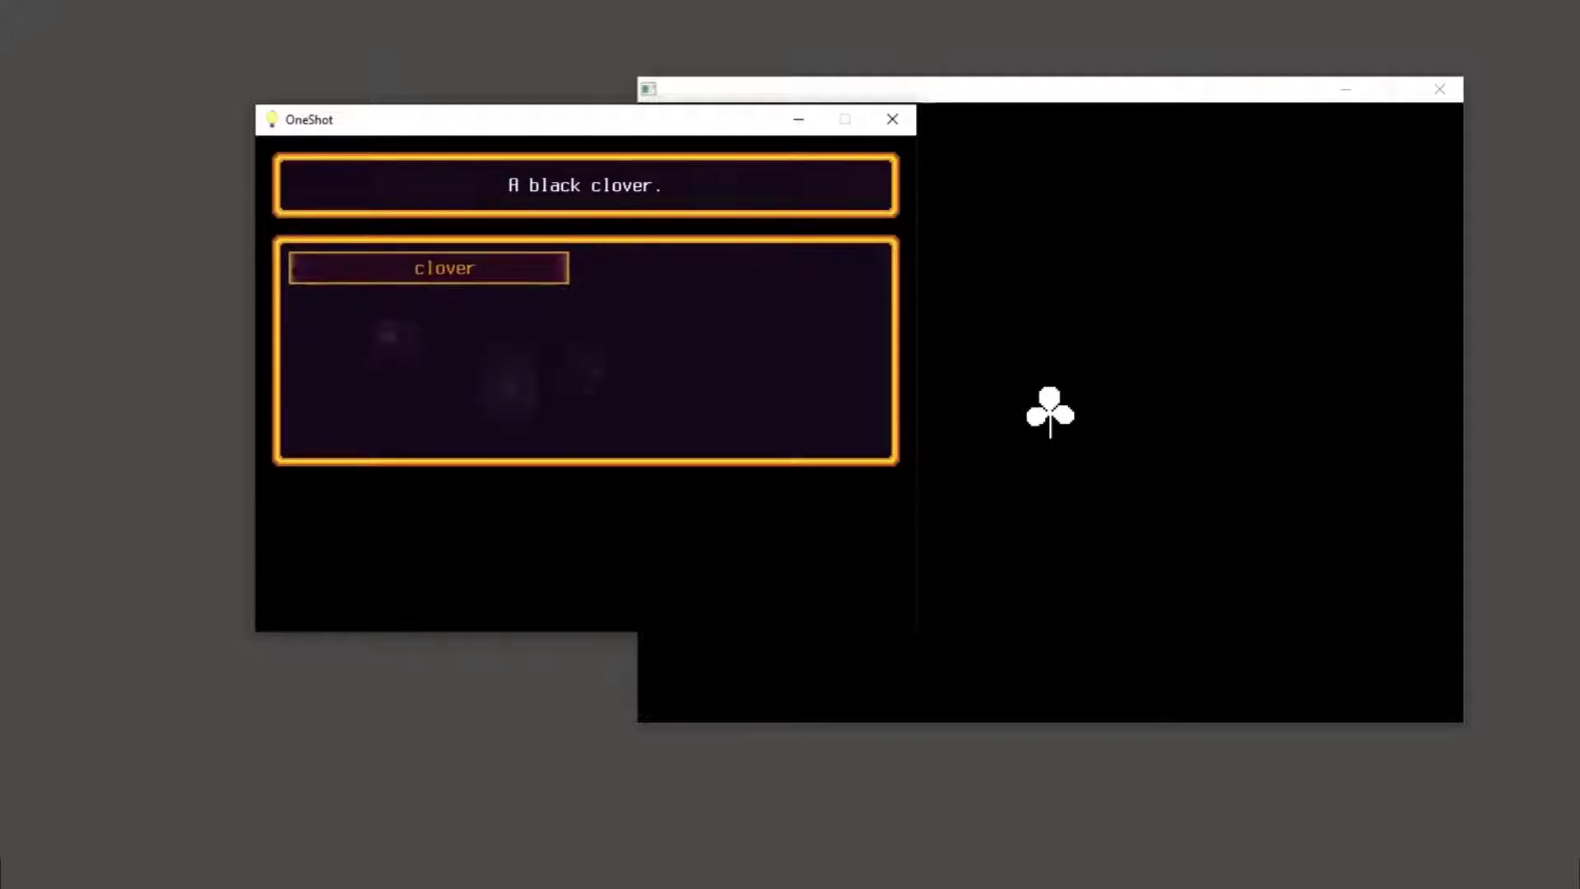
{"action": "key", "text": "Escape"}
{"action": "key", "text": "Down"}
{"action": "key", "text": "Left"}
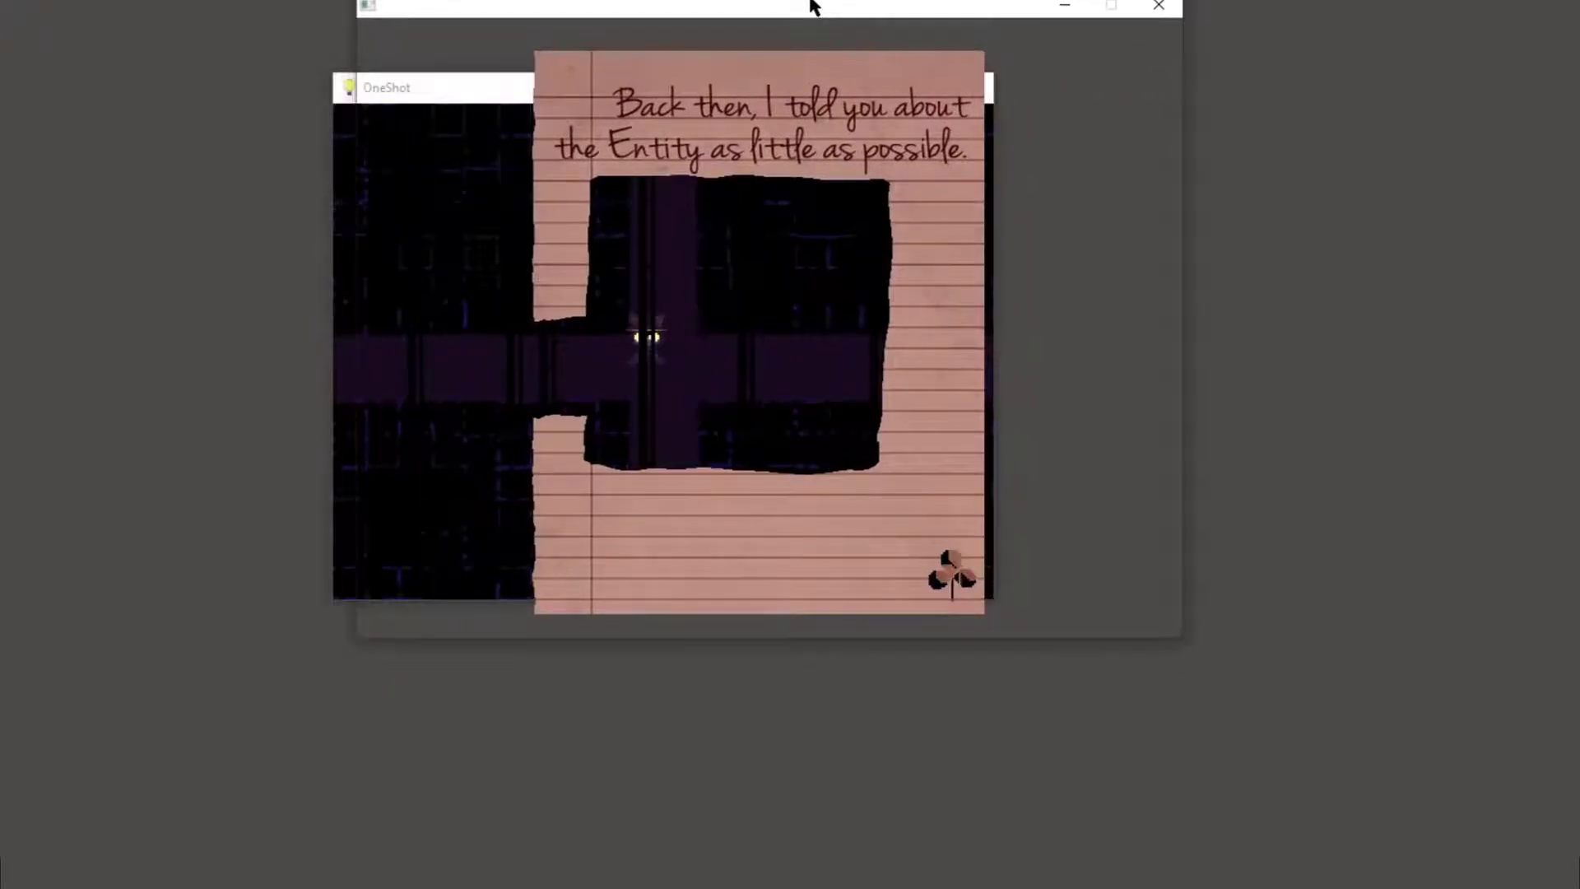
Step: Shift the note window aside and walk Niko up the dark corridor
{"action": "left_click_drag", "start_coordinate": [814, 0], "coordinate": [820, 6]}
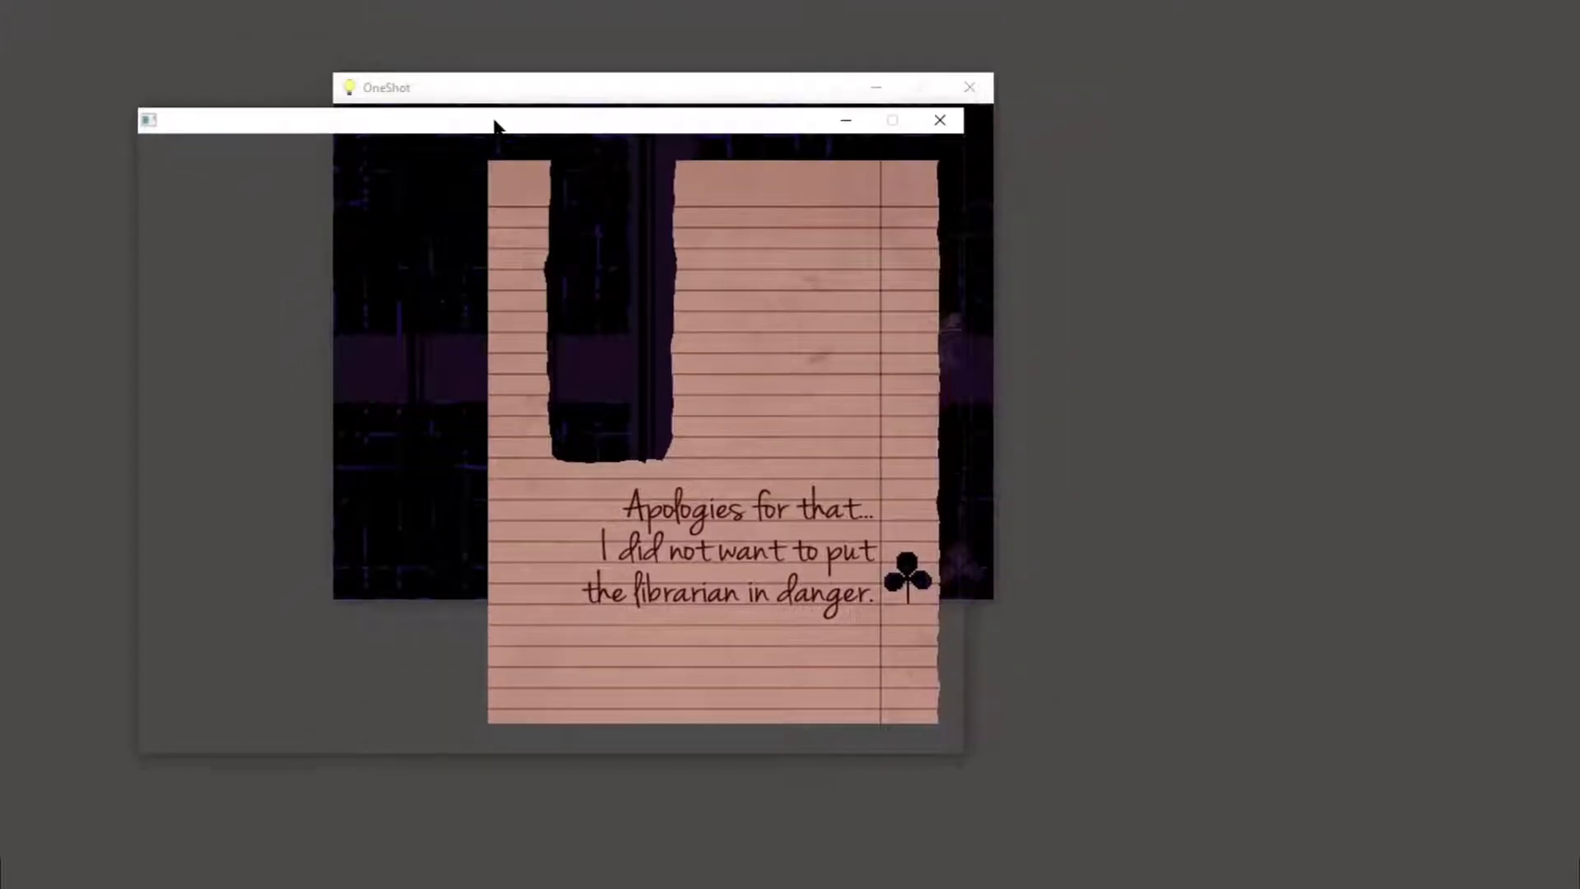
{"action": "left_click_drag", "start_coordinate": [504, 118], "coordinate": [547, 119]}
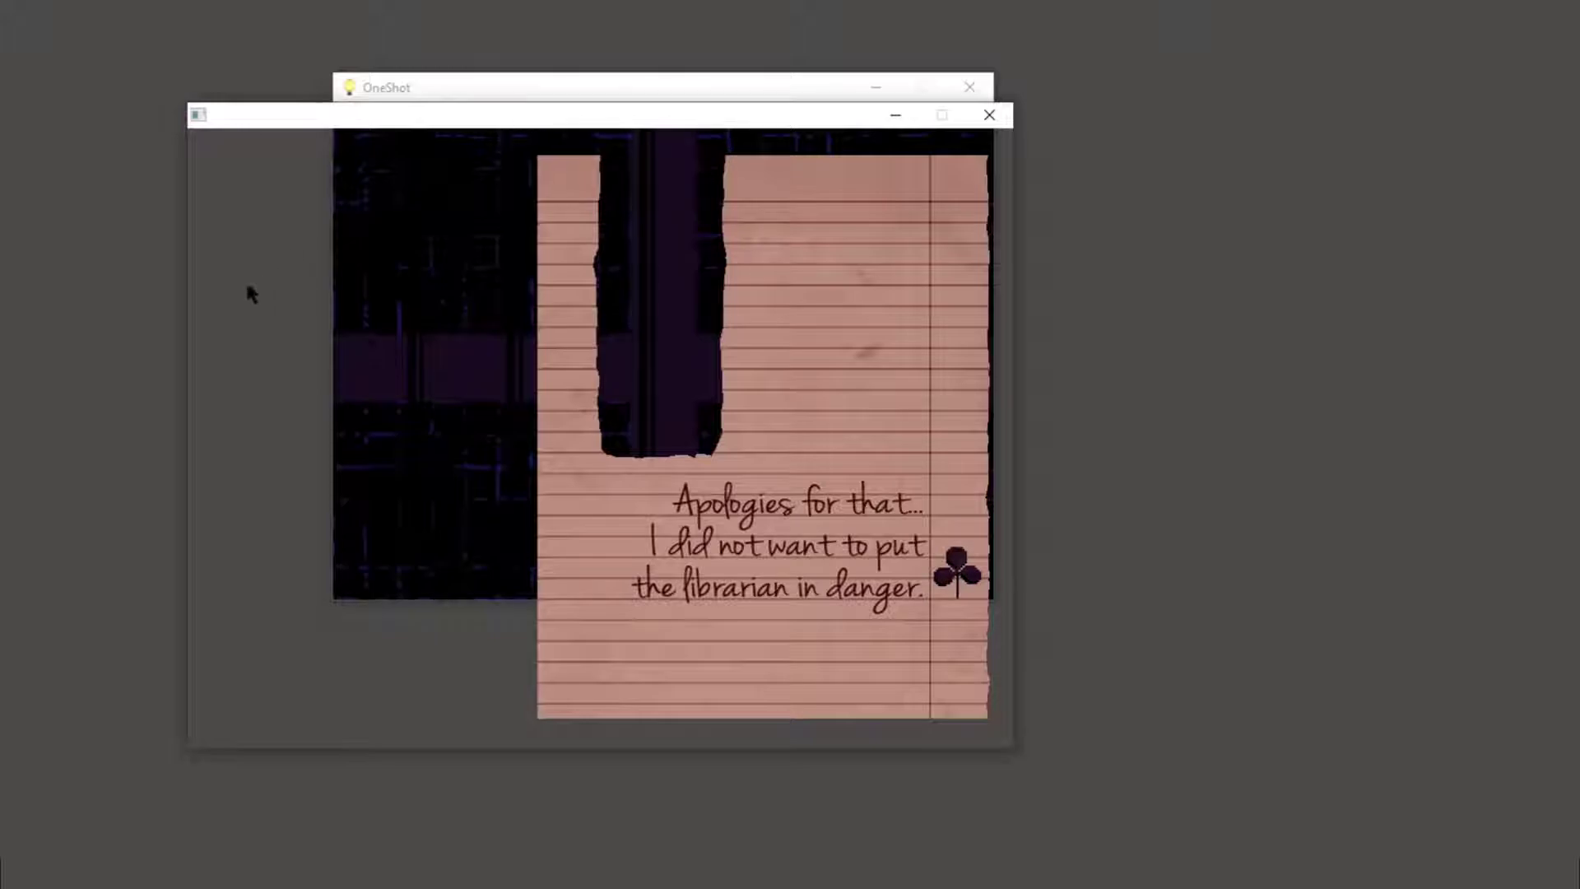
{"action": "left_click", "coordinate": [432, 79]}
{"action": "key", "text": "Left"}
{"action": "key", "text": "Left"}
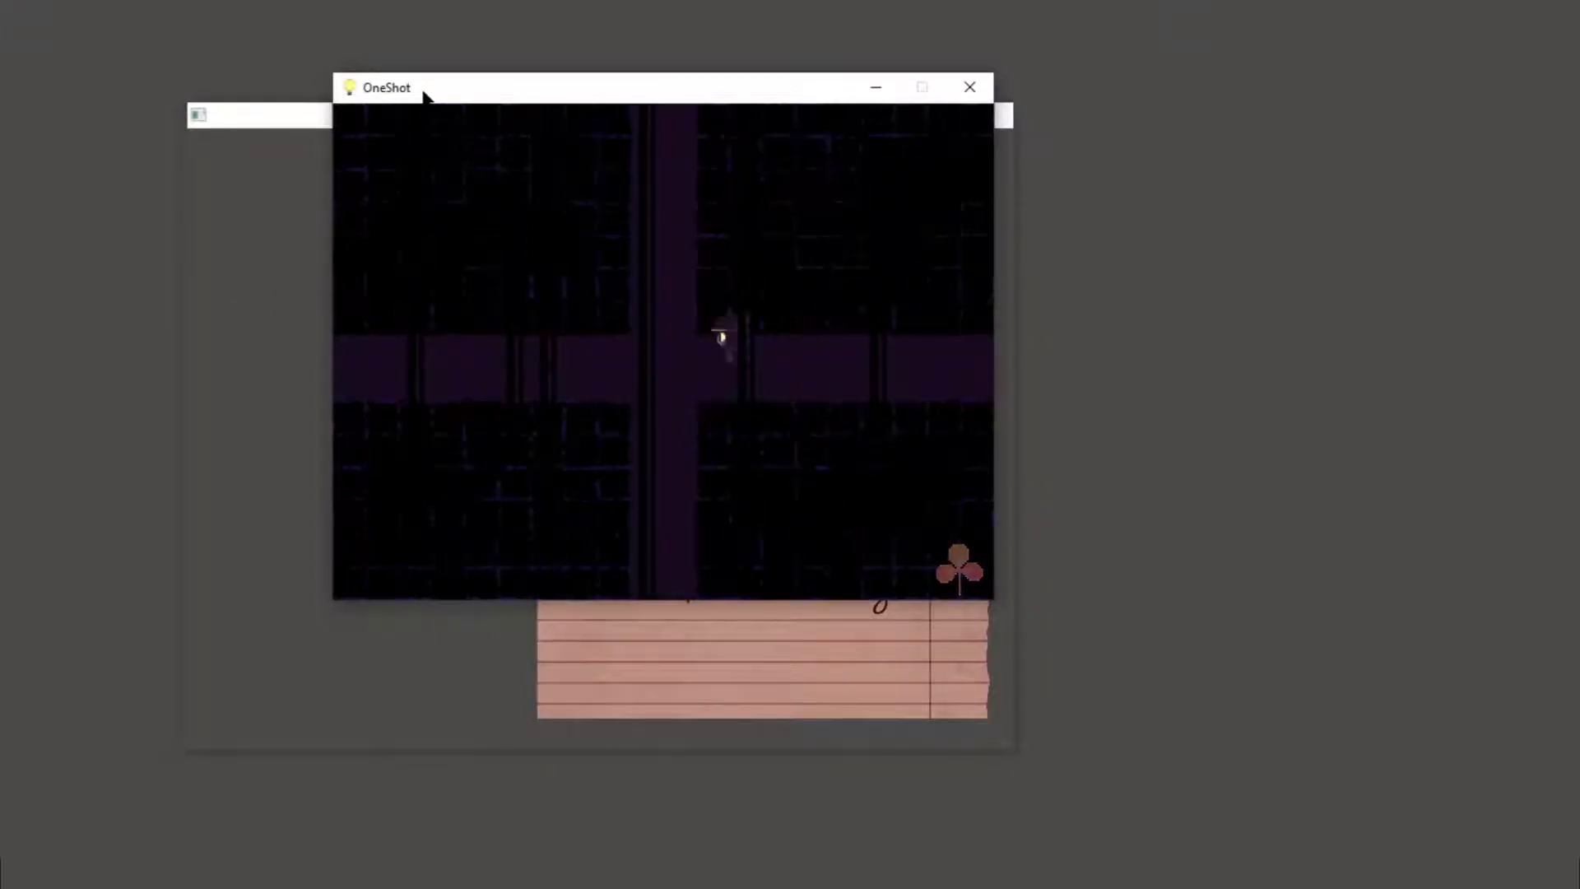
{"action": "key", "text": "Up"}
{"action": "key", "text": "Up"}
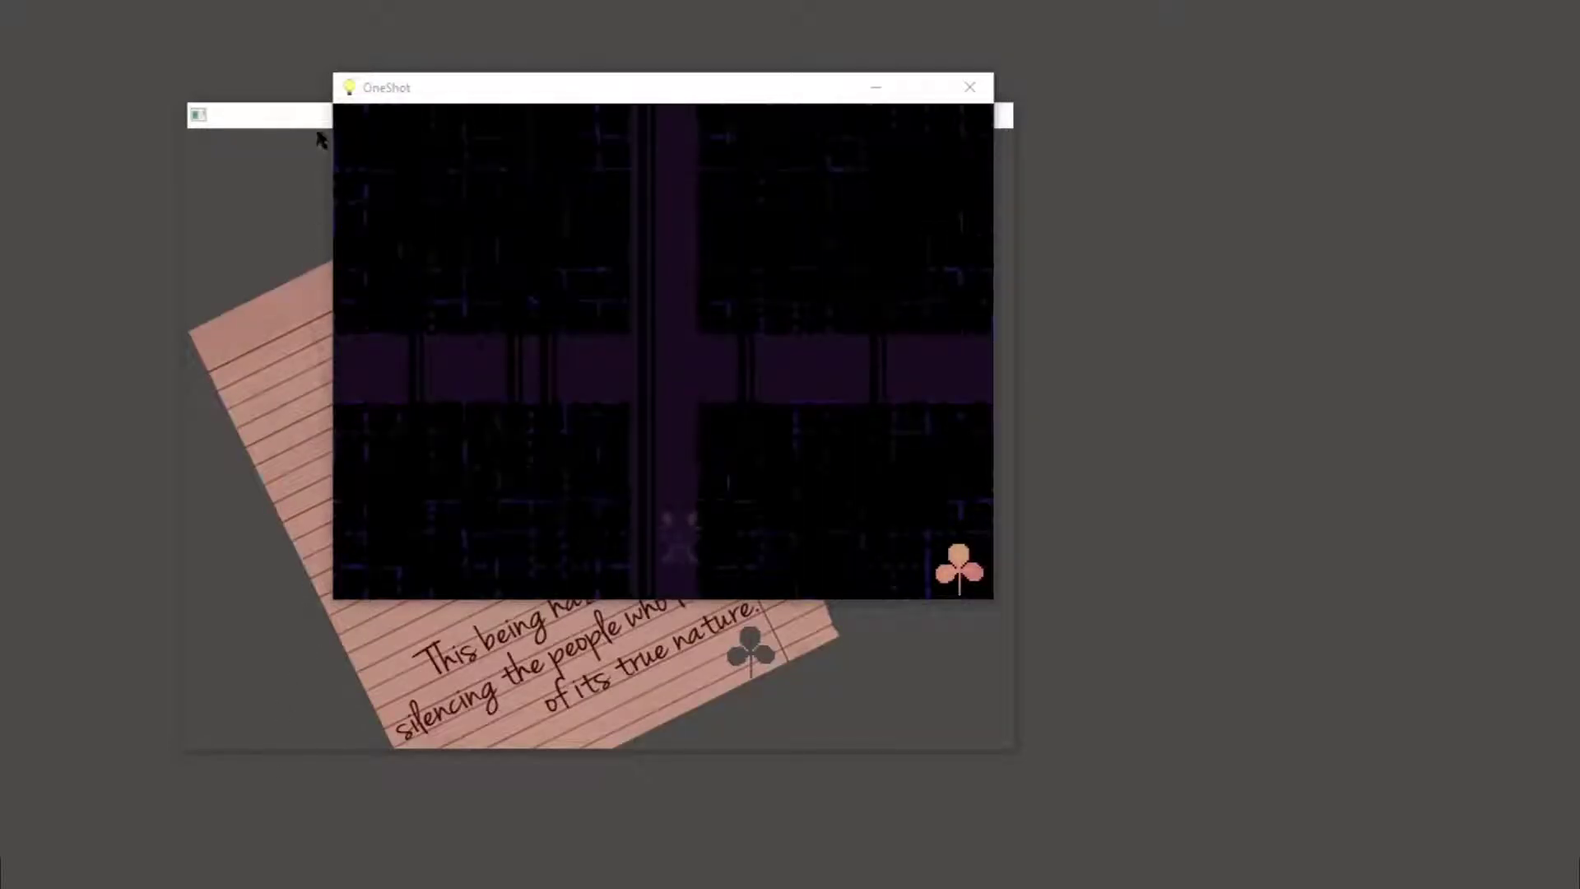
Step: Read the Entity note over the game, then walk Niko up and left into the next room
{"action": "mouse_move", "coordinate": [306, 113]}
{"action": "left_mouse_down"}
{"action": "mouse_move", "coordinate": [487, 42]}
{"action": "mouse_move", "coordinate": [552, 25]}
{"action": "mouse_move", "coordinate": [566, 44]}
{"action": "left_mouse_up"}
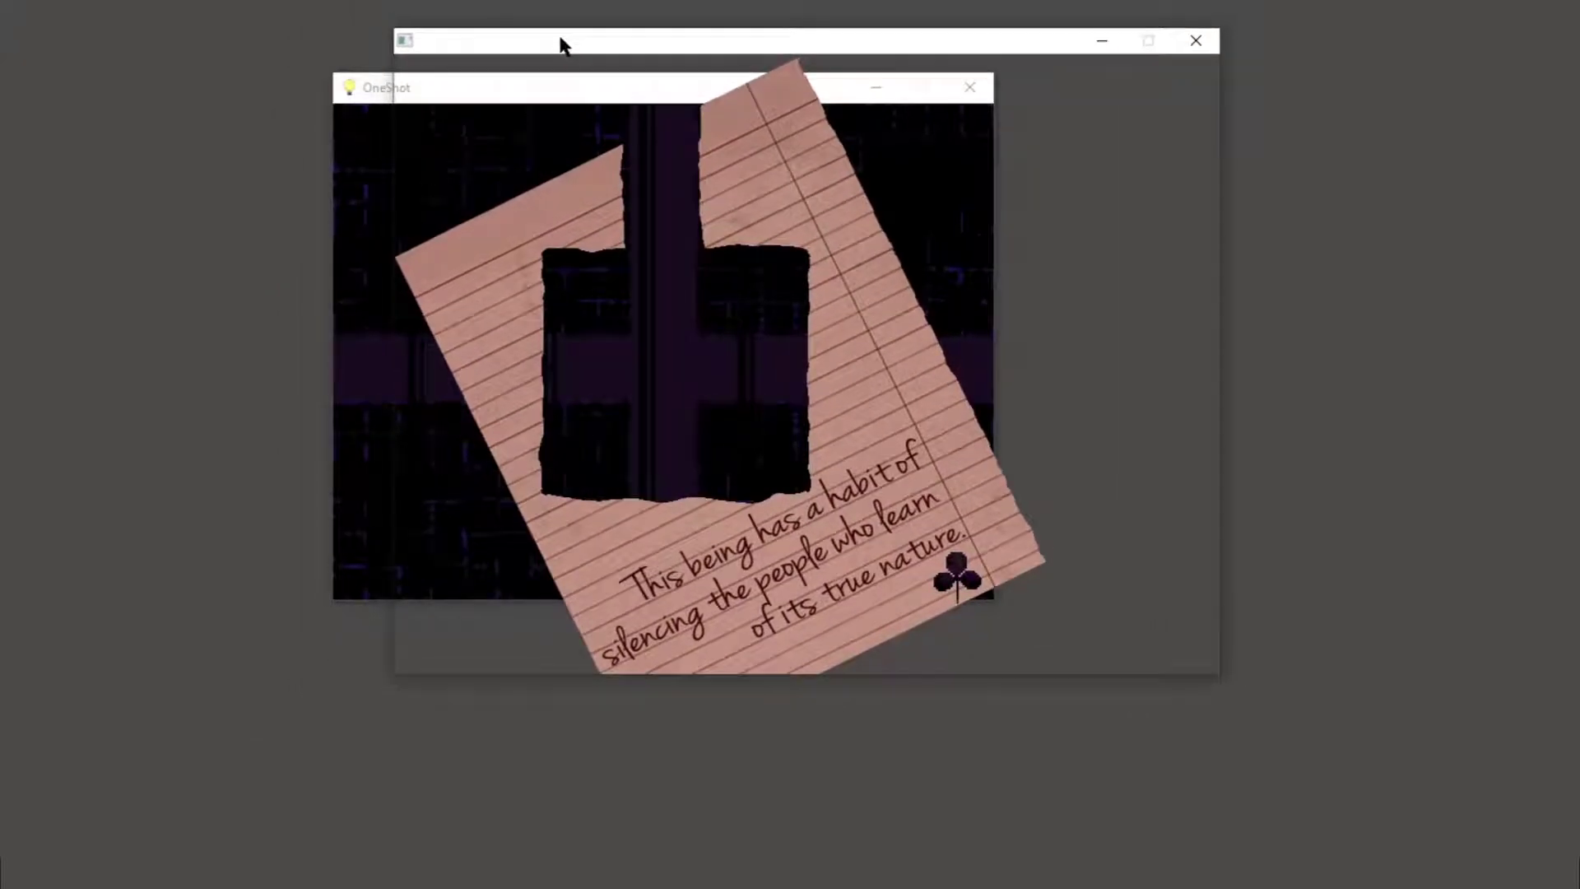
{"action": "left_click", "coordinate": [536, 86]}
{"action": "key", "text": "Up"}
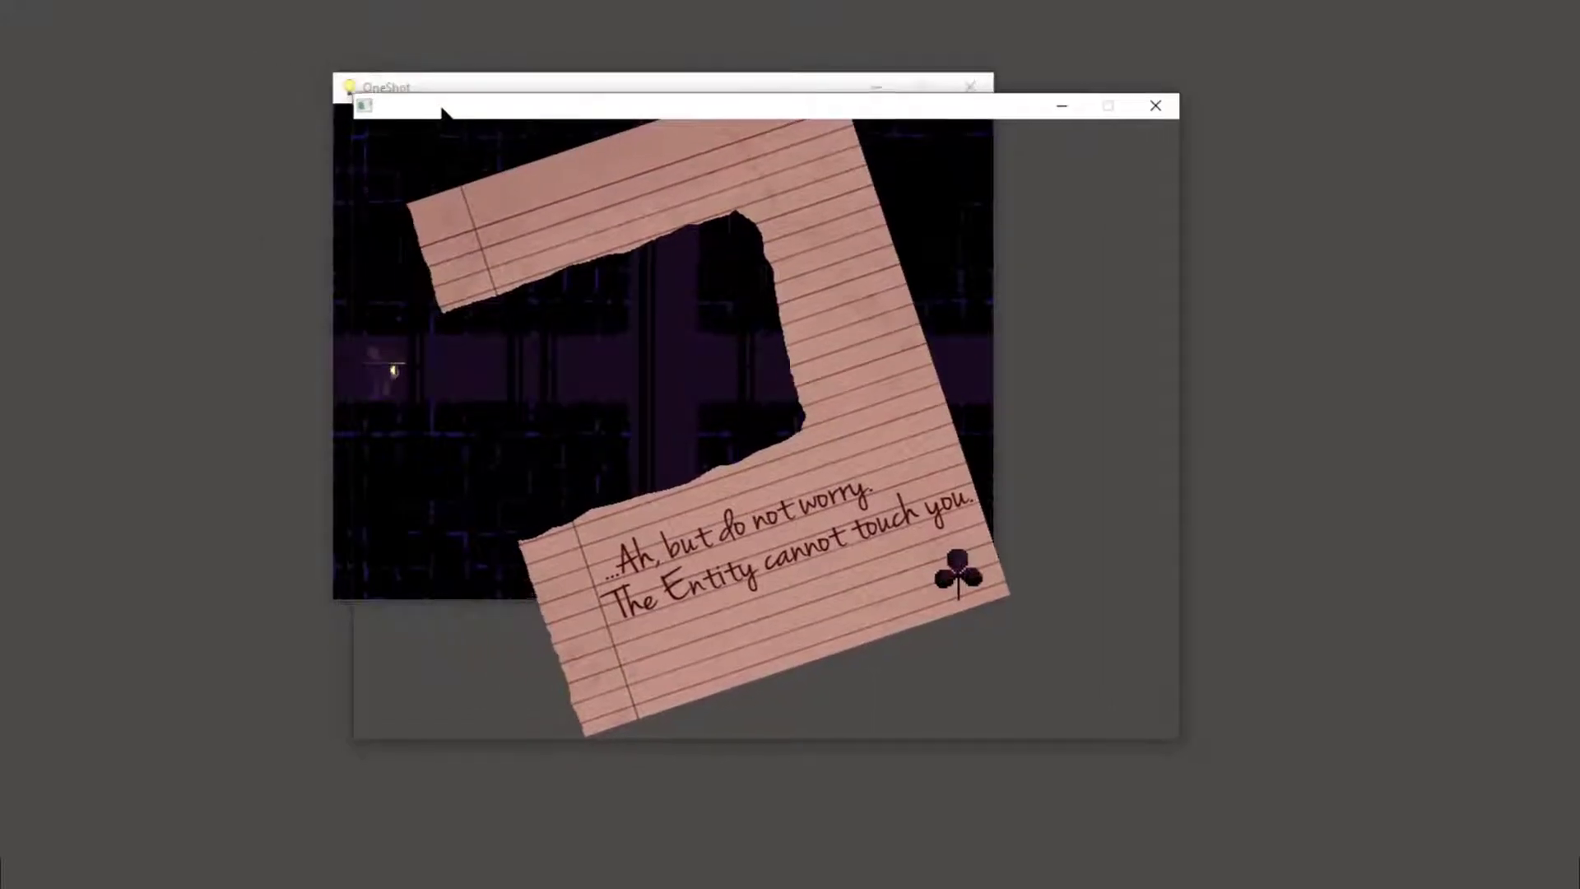
{"action": "left_click", "coordinate": [428, 90]}
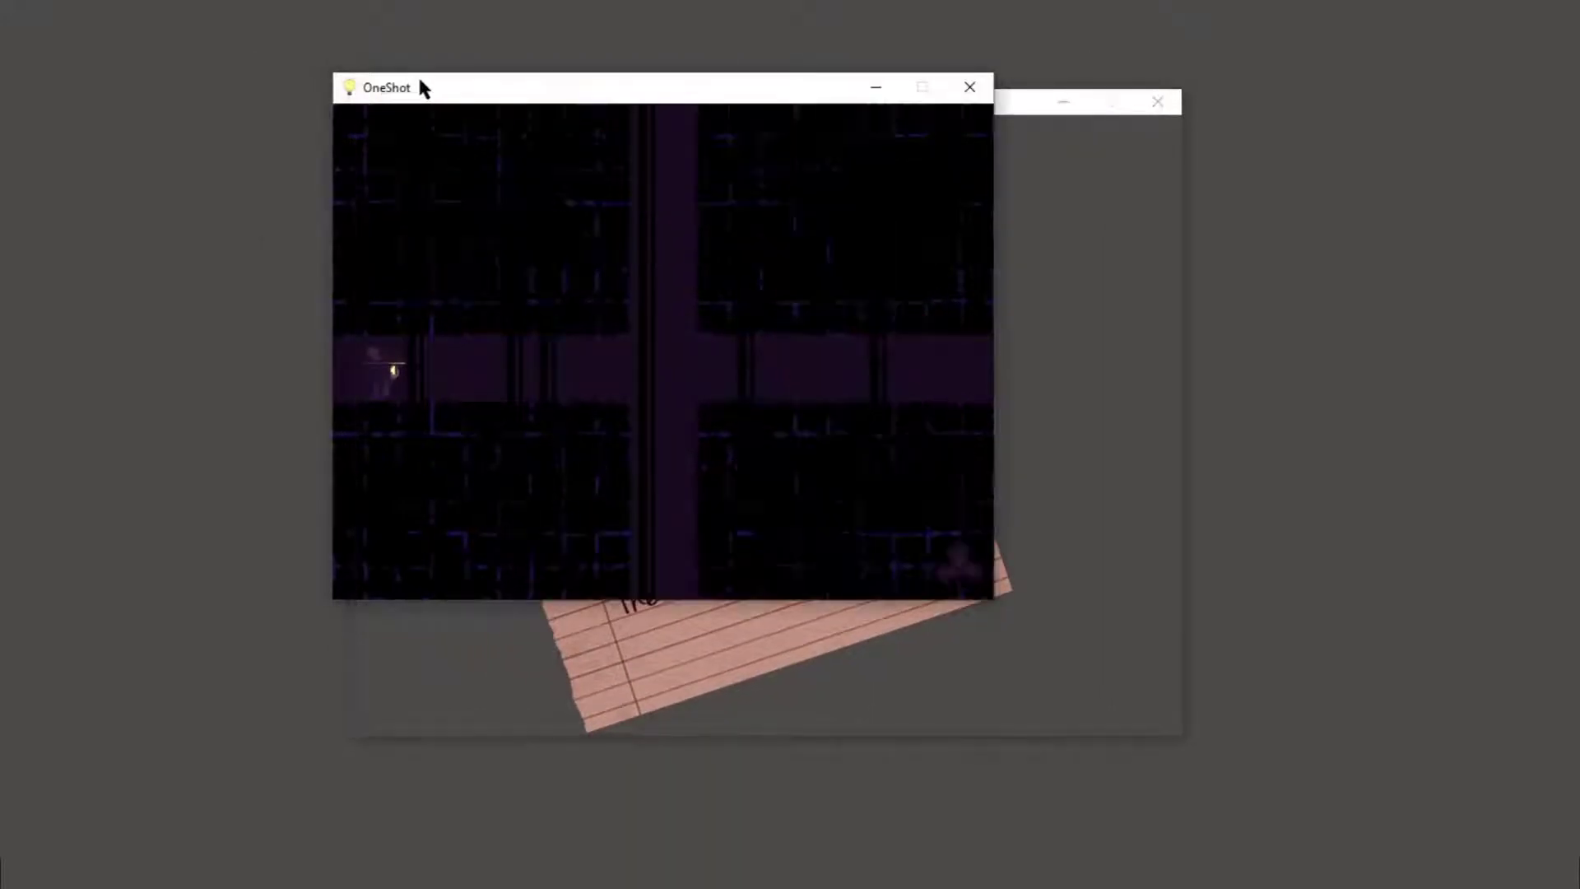
{"action": "key", "text": "Left"}
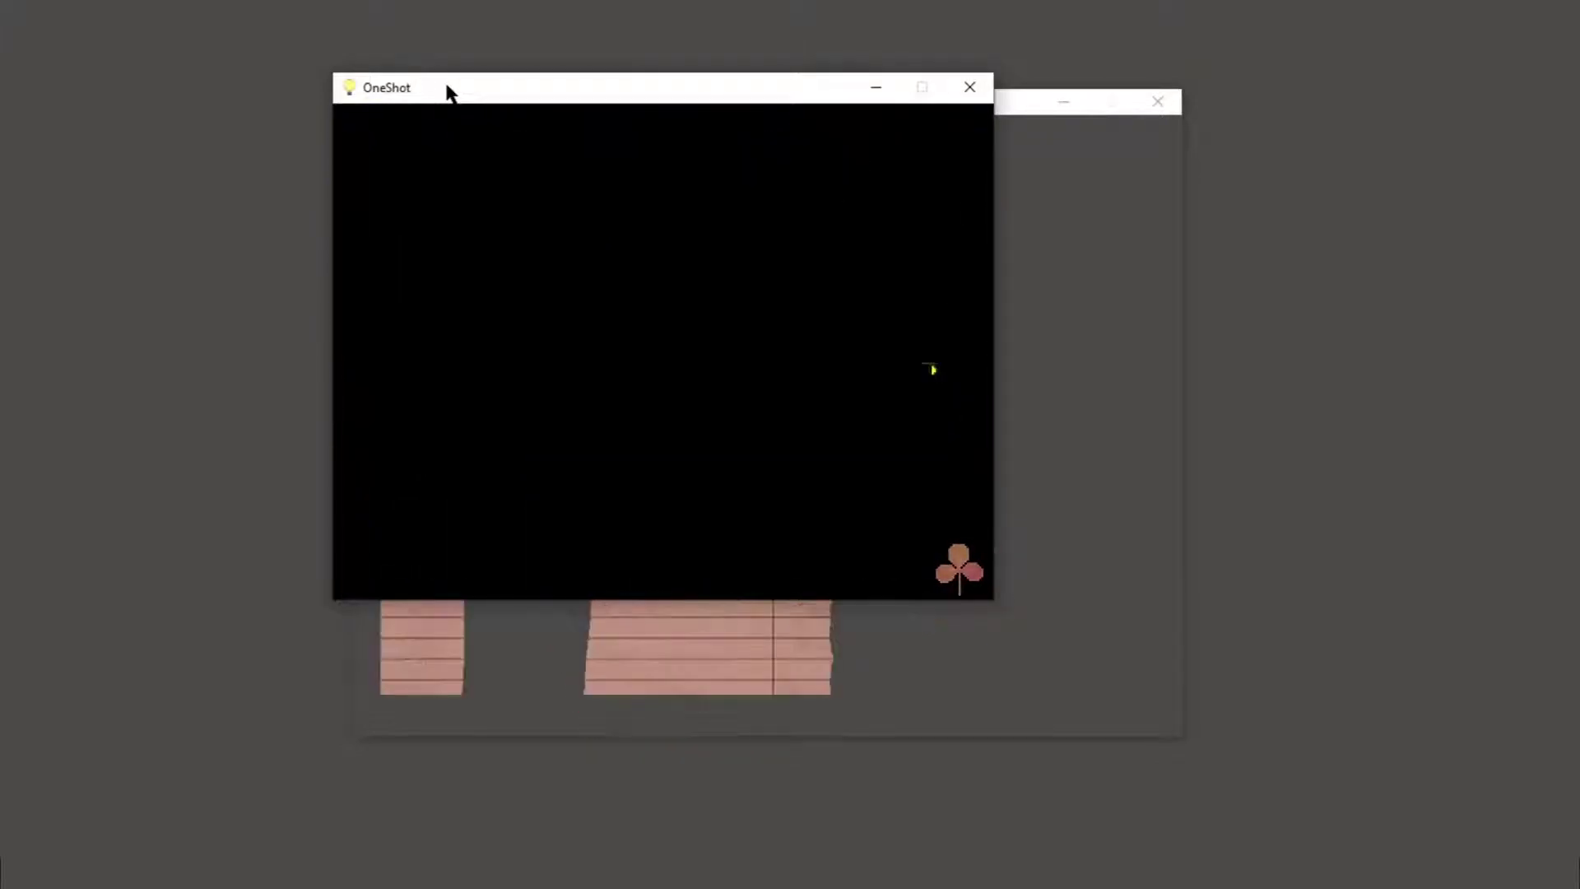
Step: Move the note right and walk Niko left, revealing 'I never meant for the Entity to exist'
{"action": "left_click", "coordinate": [620, 691]}
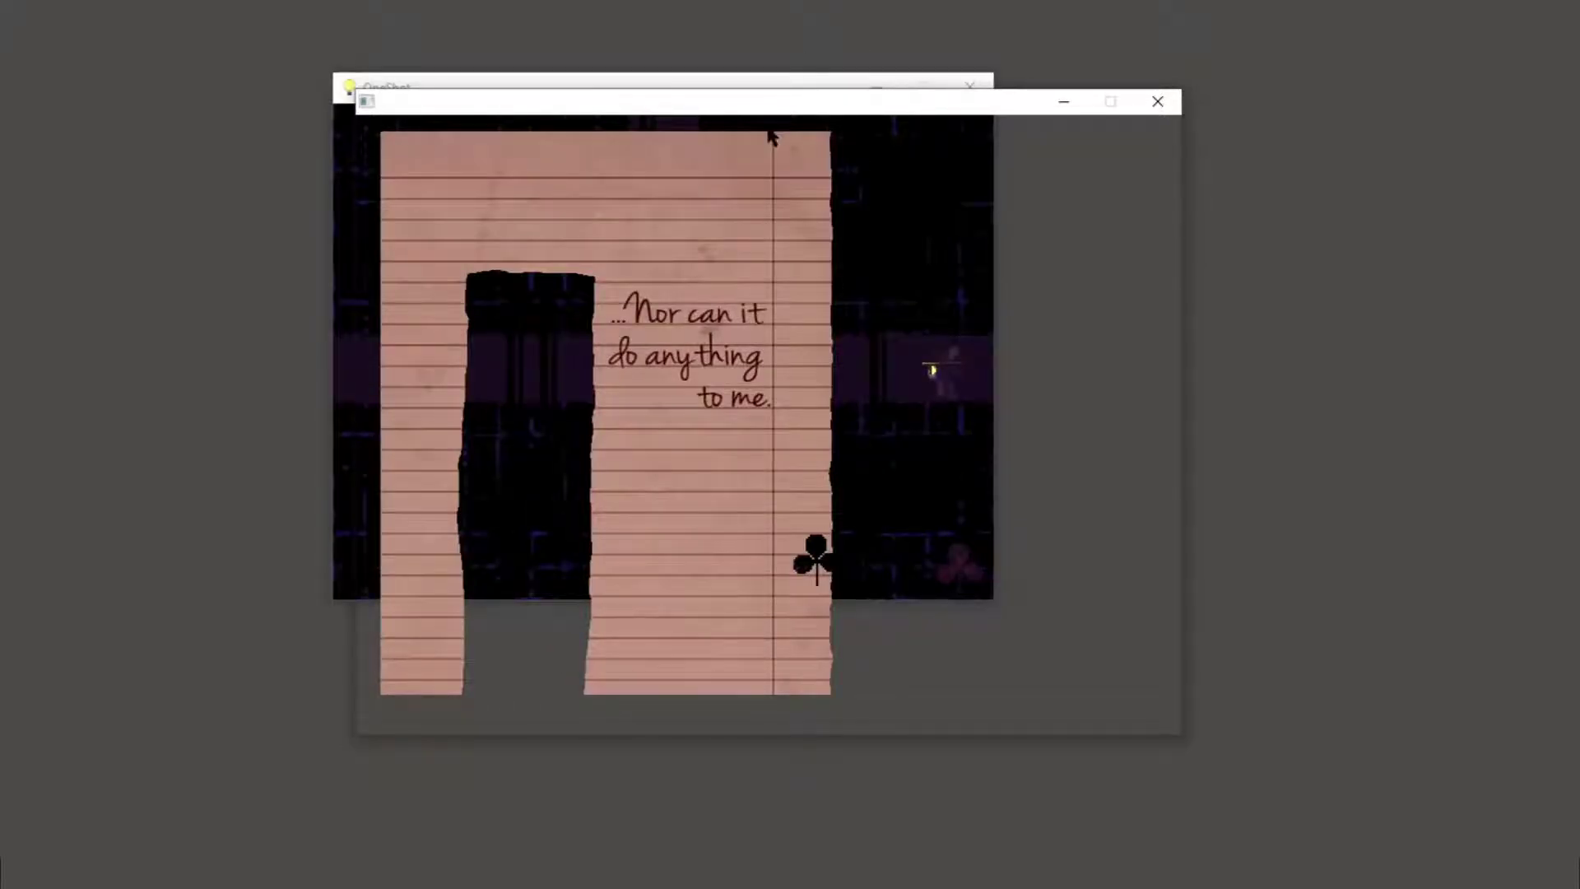
{"action": "left_click_drag", "start_coordinate": [765, 104], "coordinate": [902, 109]}
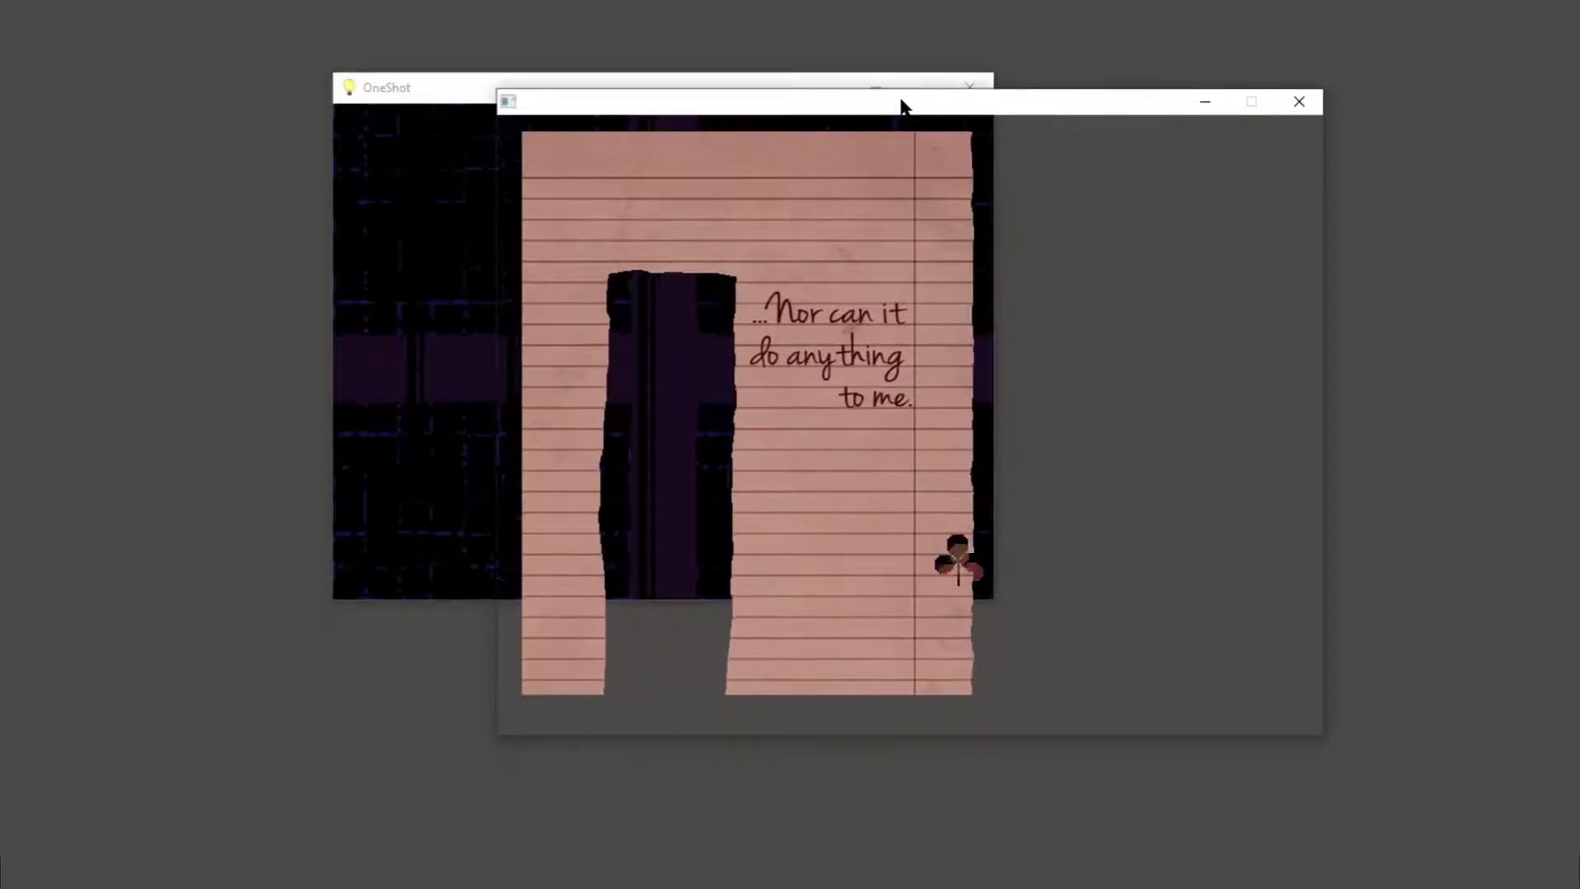
{"action": "left_click", "coordinate": [424, 89]}
{"action": "key", "text": "Left"}
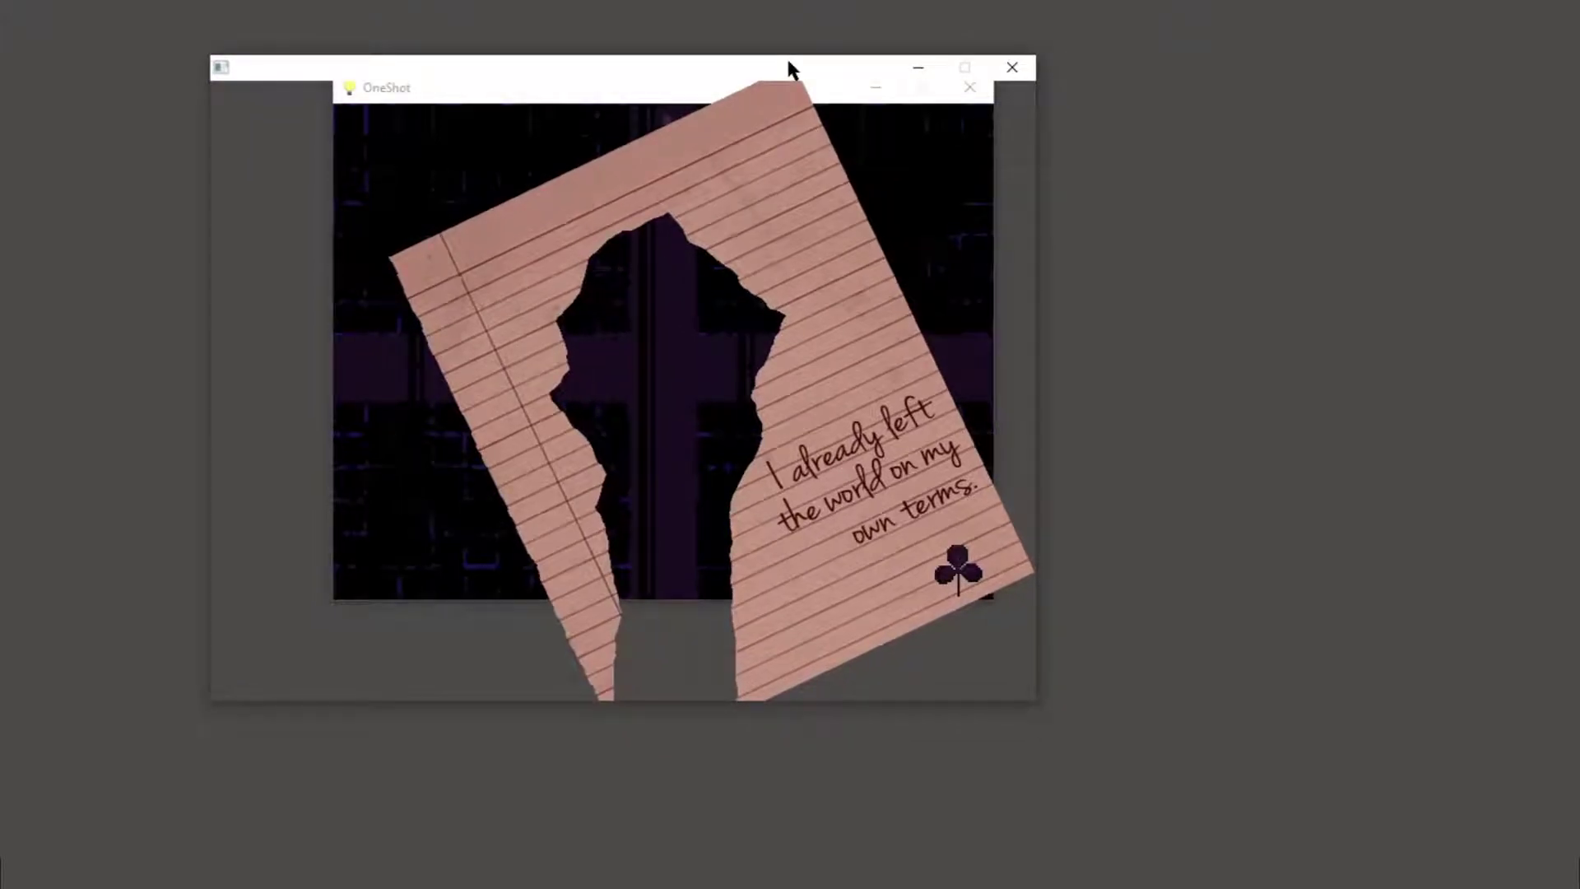
{"action": "left_click", "coordinate": [961, 571]}
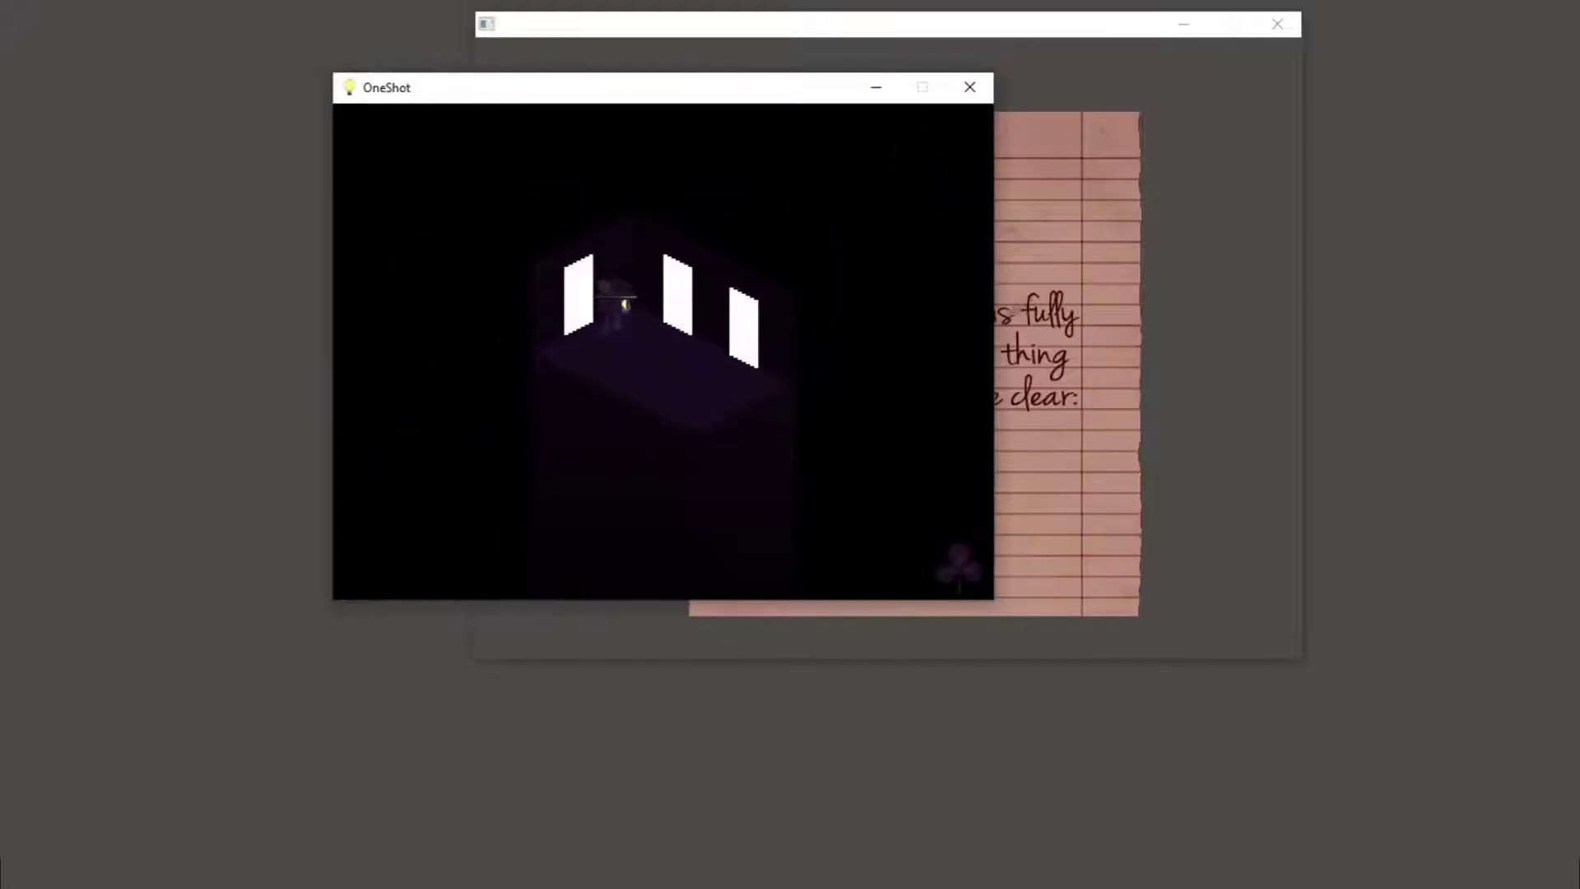
Step: Lower the note window to read it and walk Niko diagonally across the room
{"action": "left_click", "coordinate": [621, 23]}
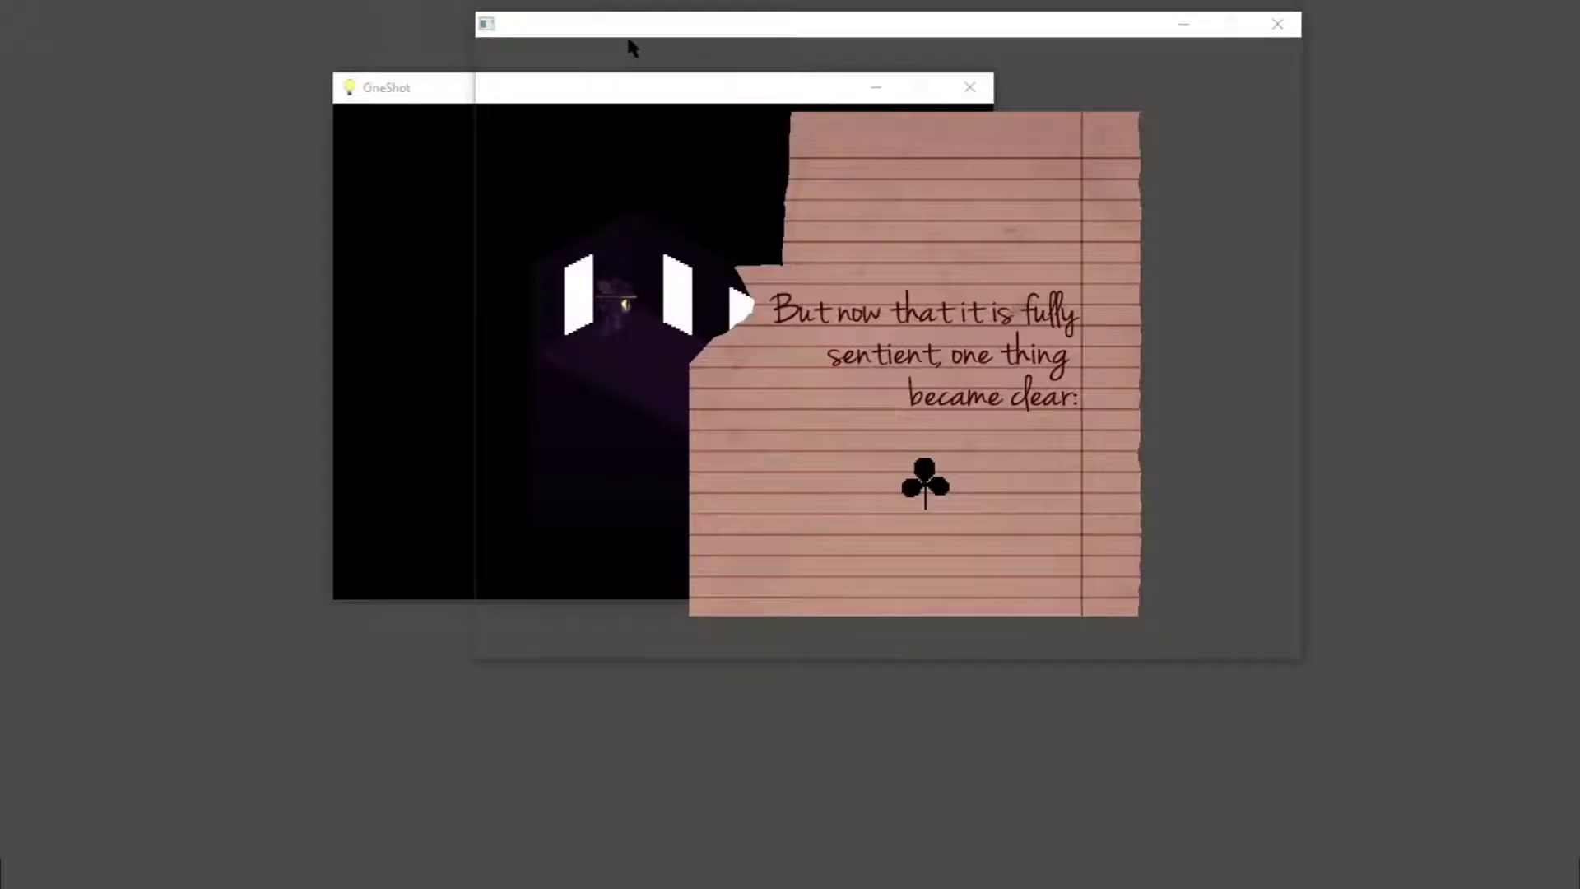
{"action": "mouse_move", "coordinate": [675, 28]}
{"action": "left_mouse_down"}
{"action": "mouse_move", "coordinate": [669, 75]}
{"action": "mouse_move", "coordinate": [709, 111]}
{"action": "left_mouse_up"}
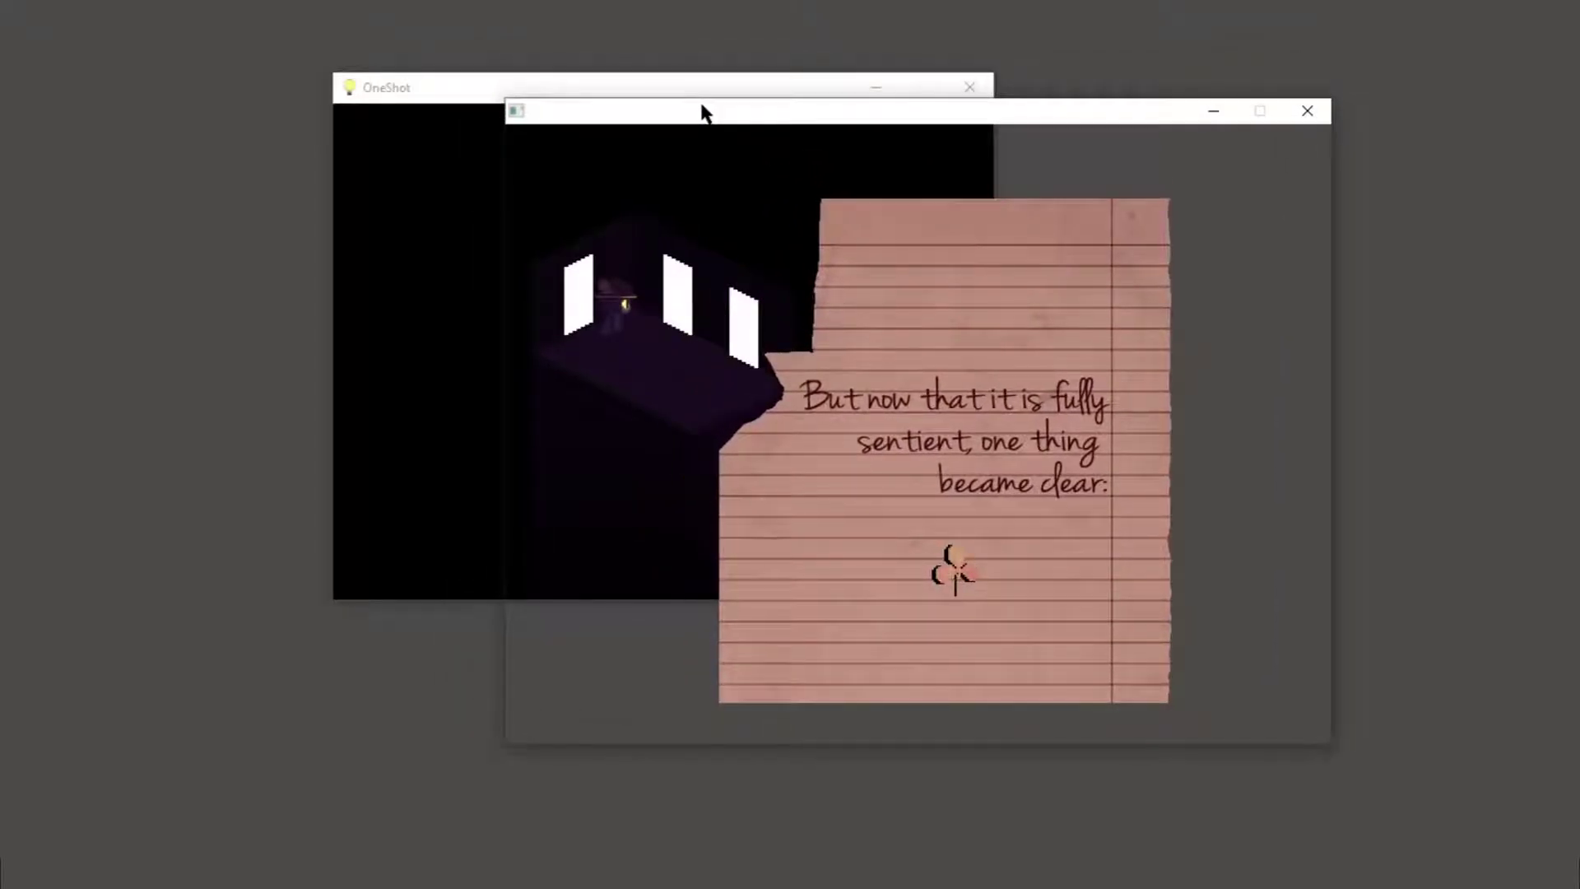
{"action": "left_click", "coordinate": [420, 345]}
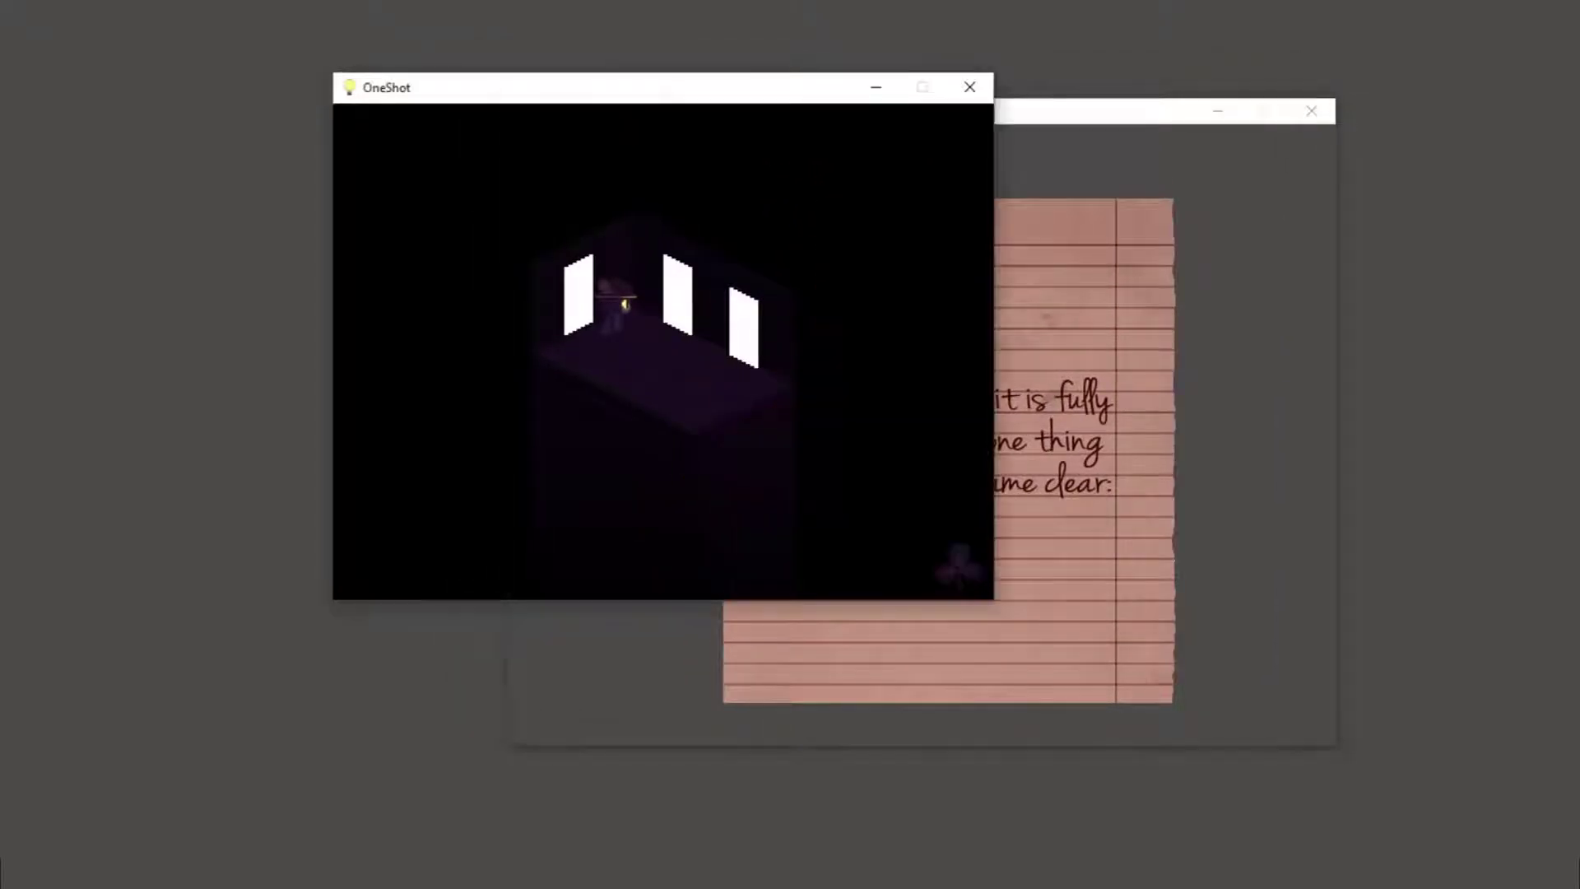
{"action": "key", "text": "Down"}
{"action": "key", "text": "Down"}
{"action": "key", "text": "Down"}
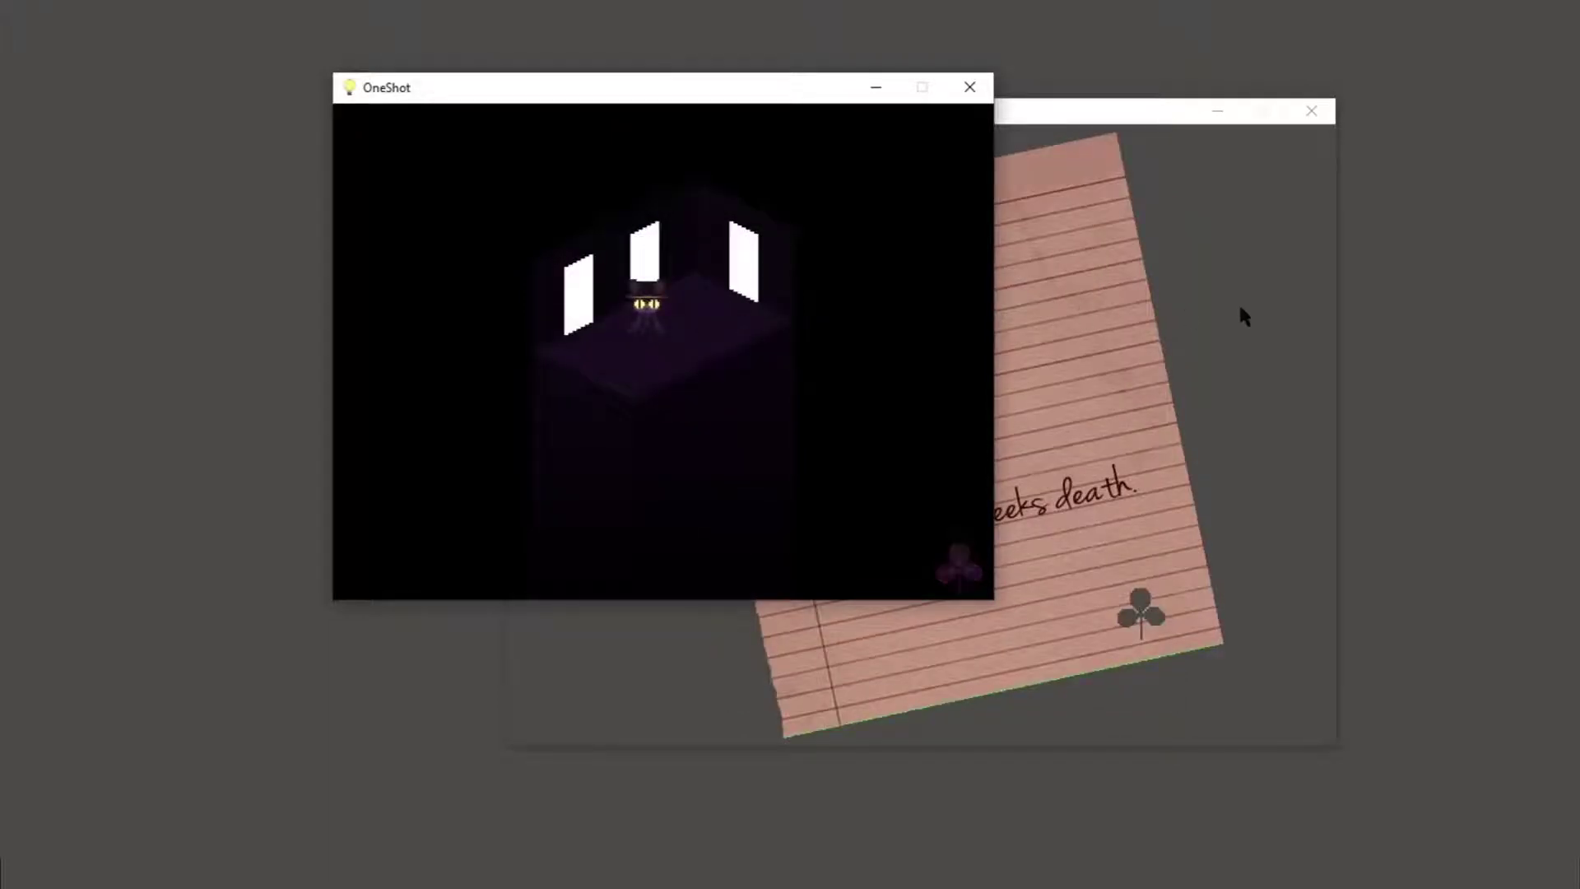
Step: Reposition the note to read 'You have already seen the scars,' then raise the game window
{"action": "left_click_drag", "start_coordinate": [1133, 109], "coordinate": [962, 58]}
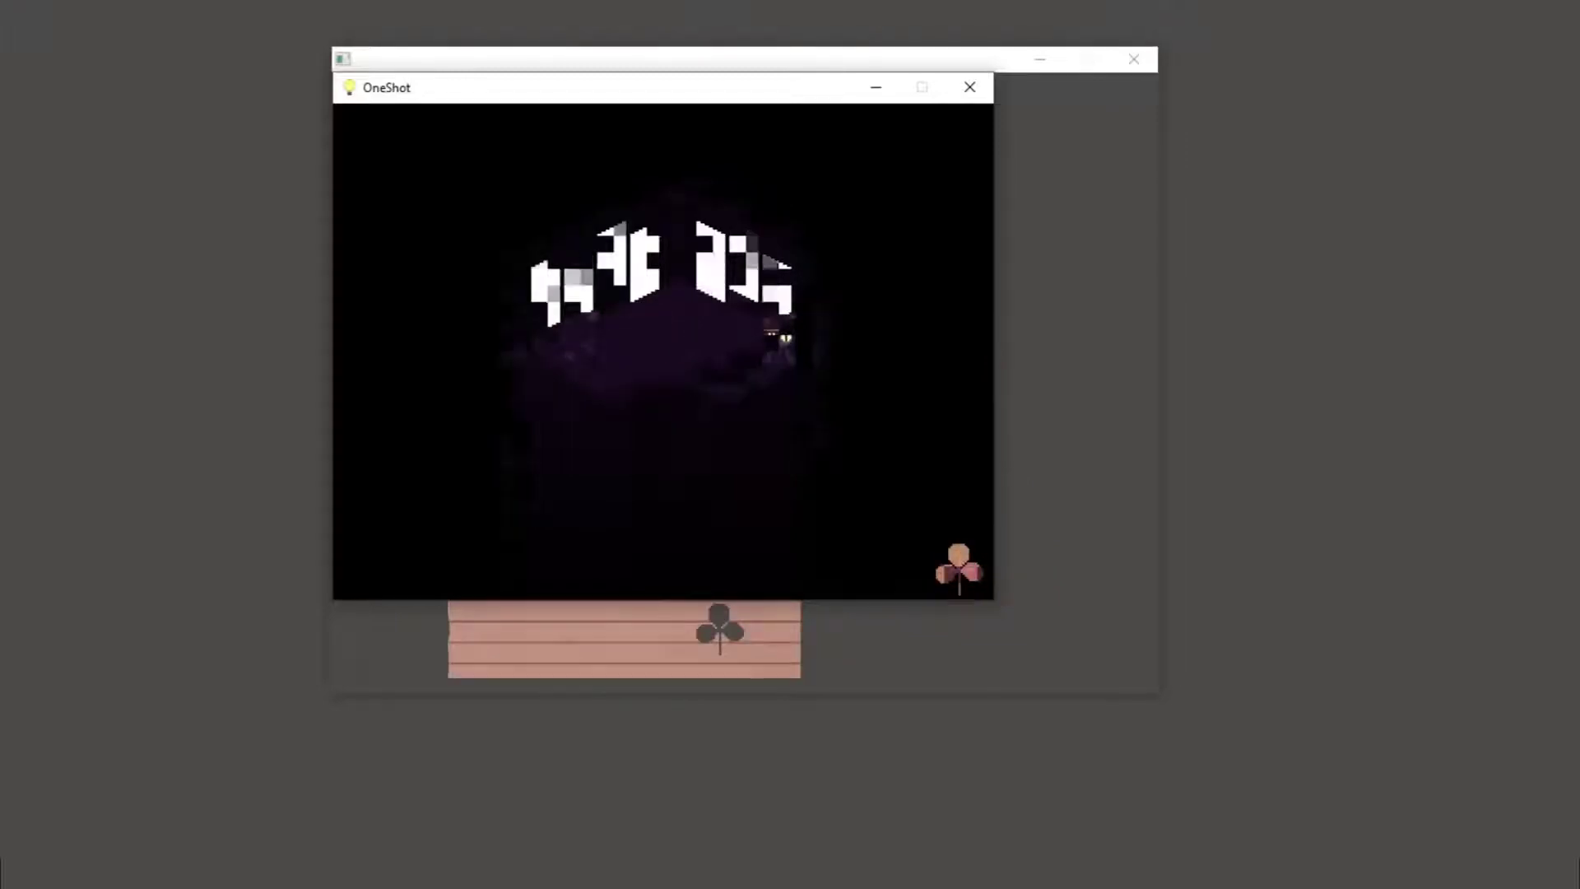
{"action": "left_click", "coordinate": [656, 651]}
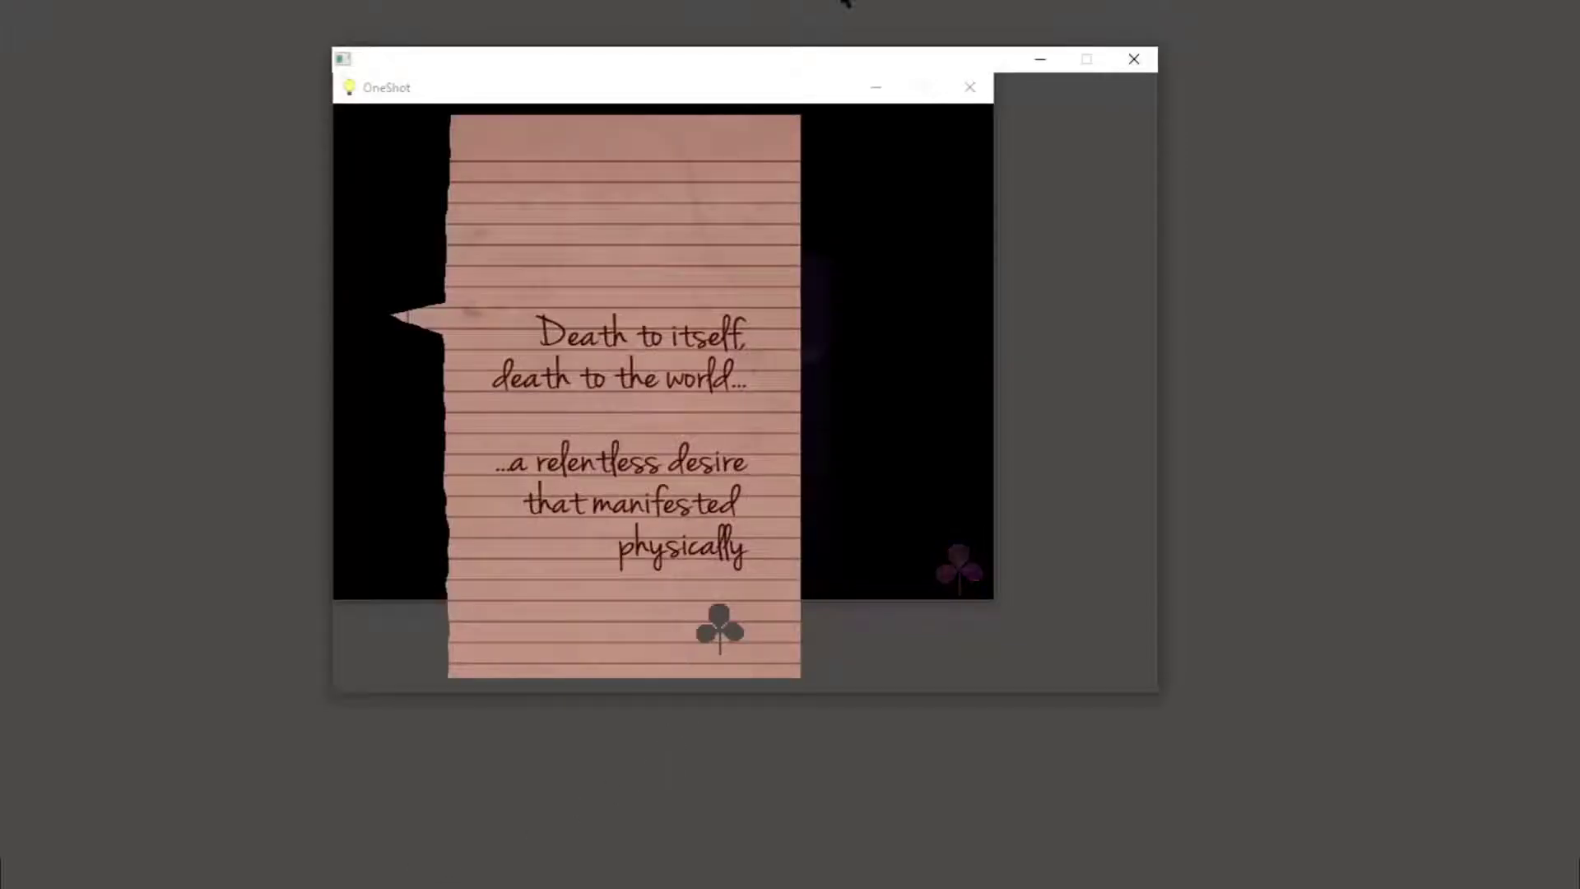
{"action": "left_click_drag", "start_coordinate": [829, 60], "coordinate": [1015, 13]}
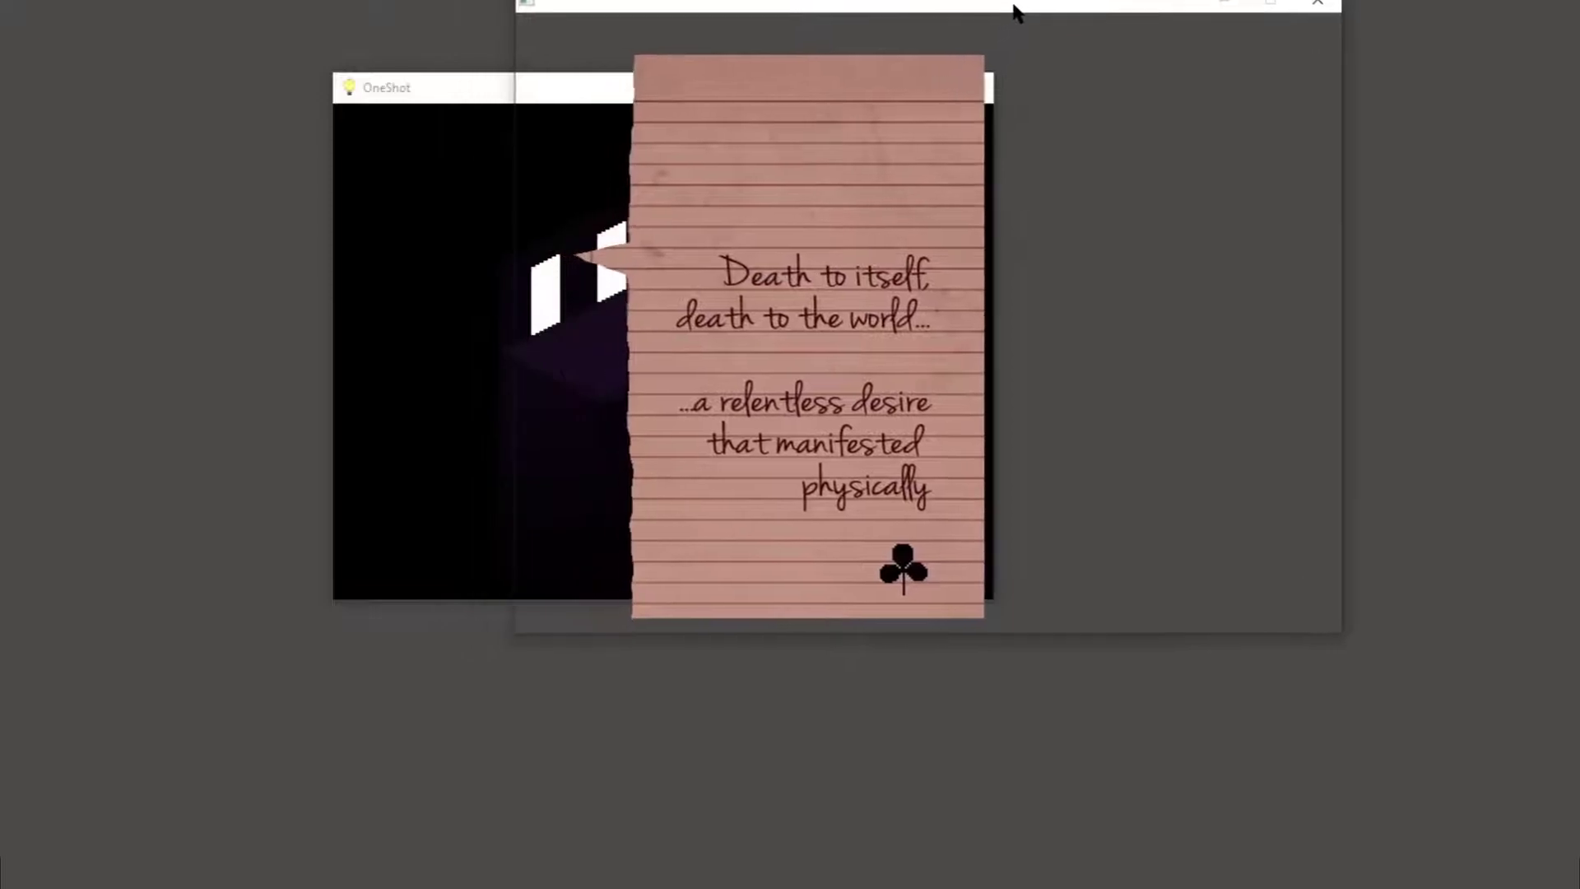
{"action": "left_click_drag", "start_coordinate": [1016, 13], "coordinate": [1078, 13]}
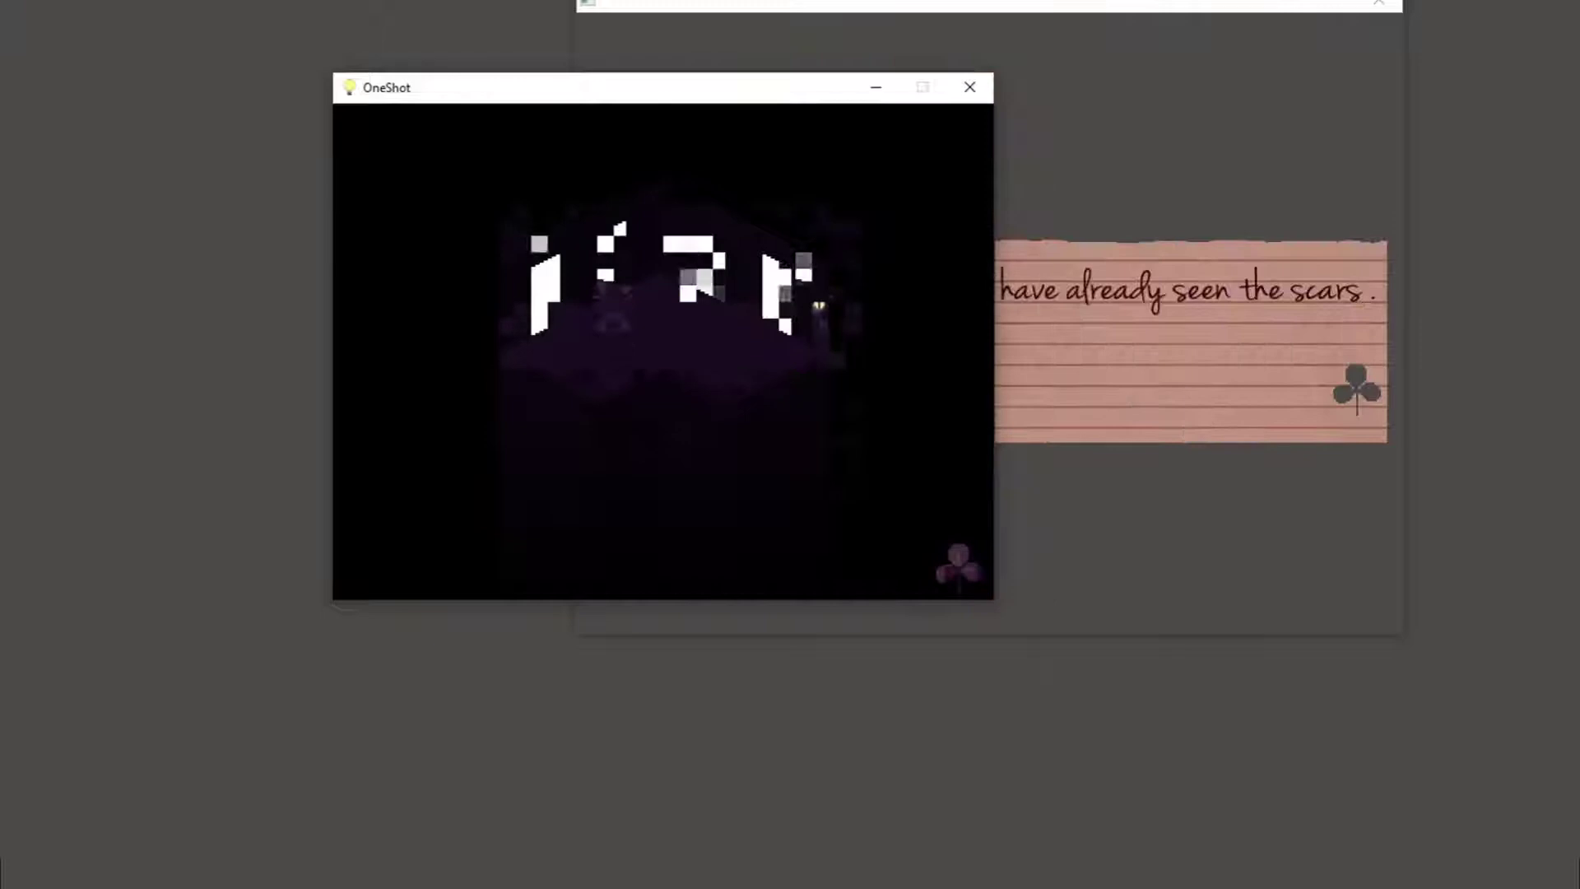
{"action": "mouse_move", "coordinate": [1055, 8]}
{"action": "left_mouse_down"}
{"action": "mouse_move", "coordinate": [632, 185]}
{"action": "mouse_move", "coordinate": [654, 187]}
{"action": "left_mouse_up"}
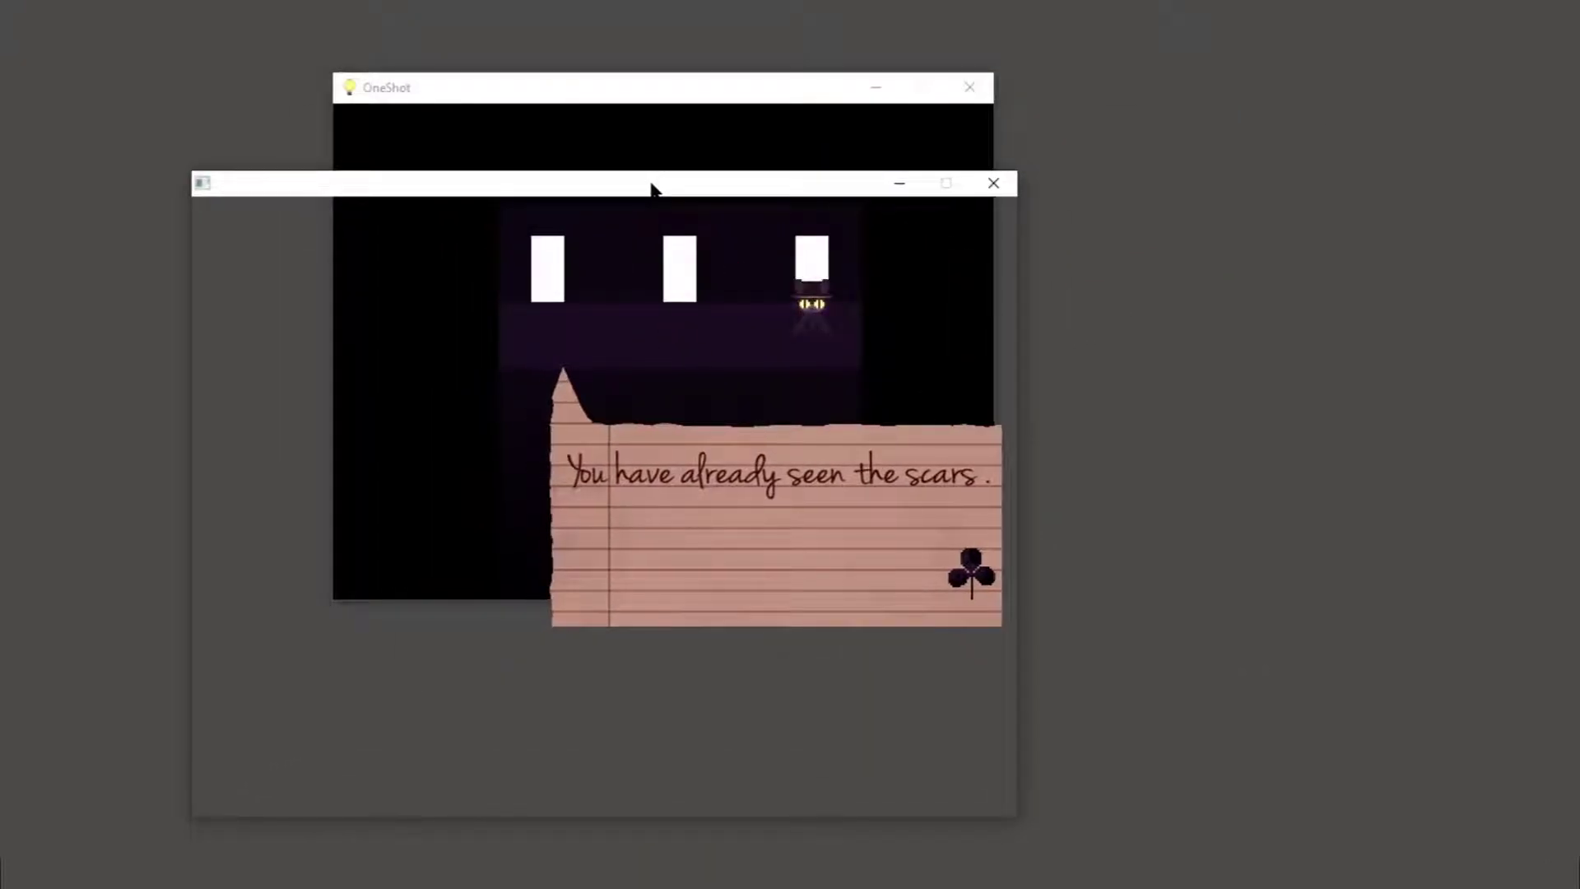
{"action": "left_click", "coordinate": [647, 96]}
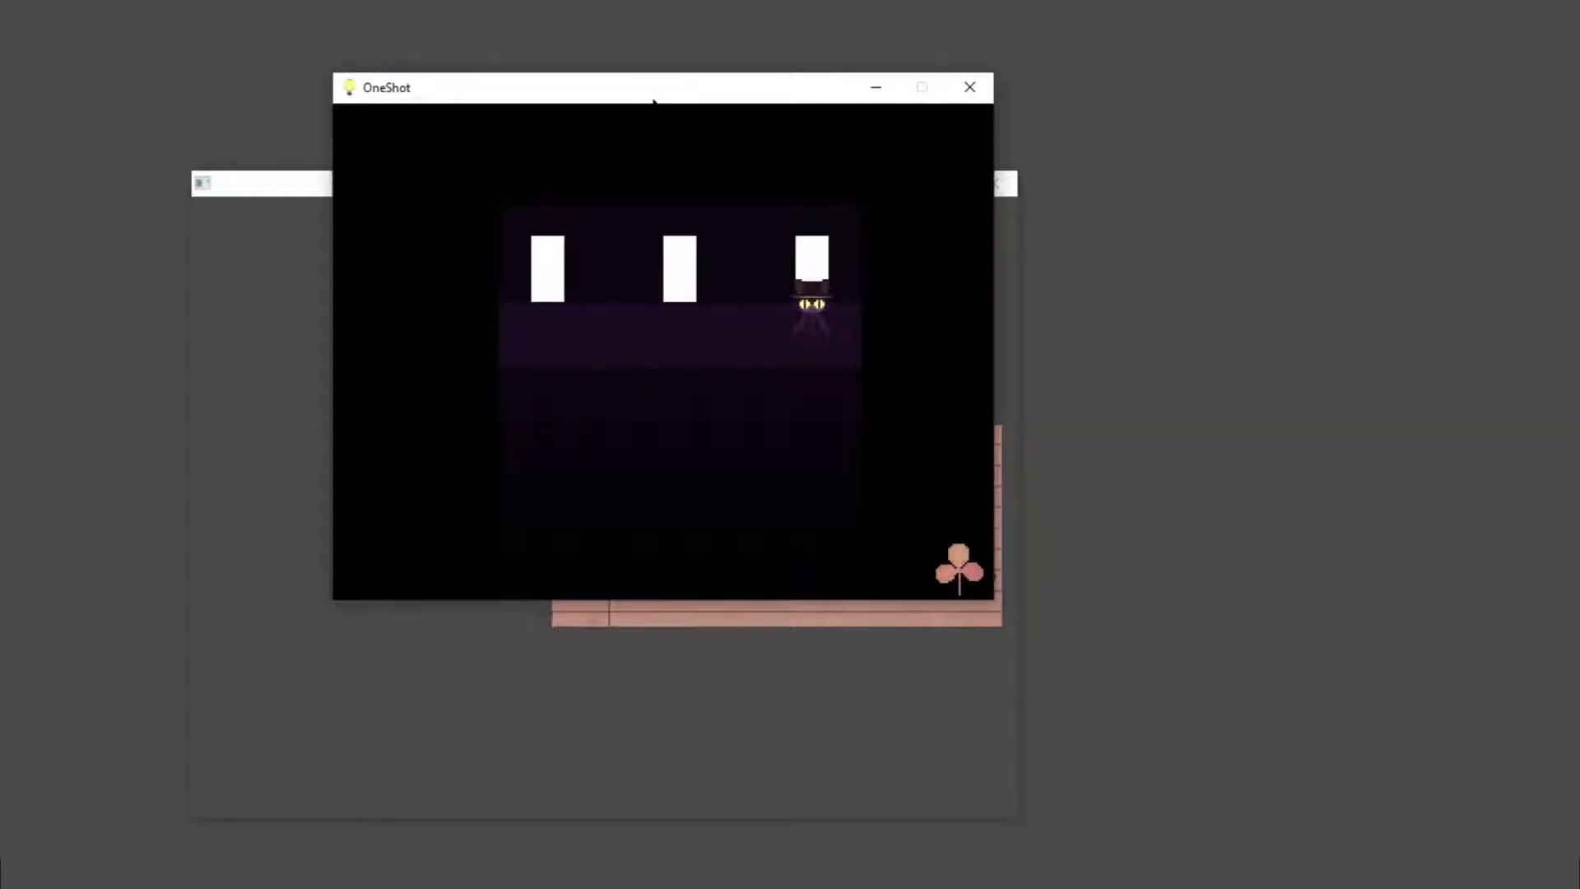
Step: Walk Niko left and move the note up to read the Tower summit warning
{"action": "key", "text": "Left"}
{"action": "key", "text": "Left"}
{"action": "key", "text": "Left"}
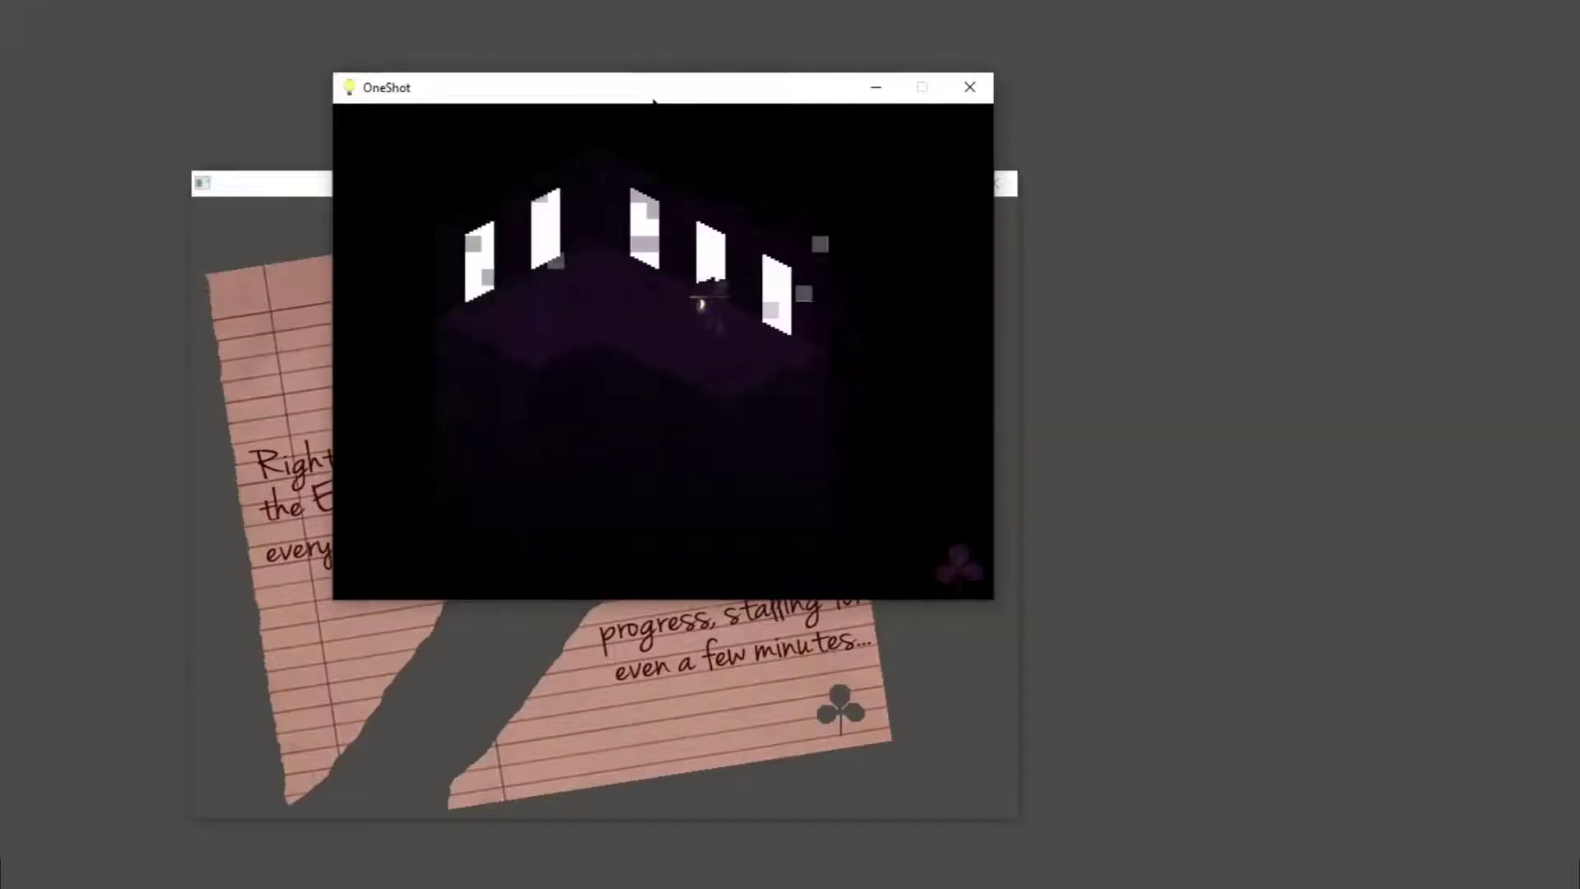
{"action": "left_click_drag", "start_coordinate": [245, 189], "coordinate": [262, 185]}
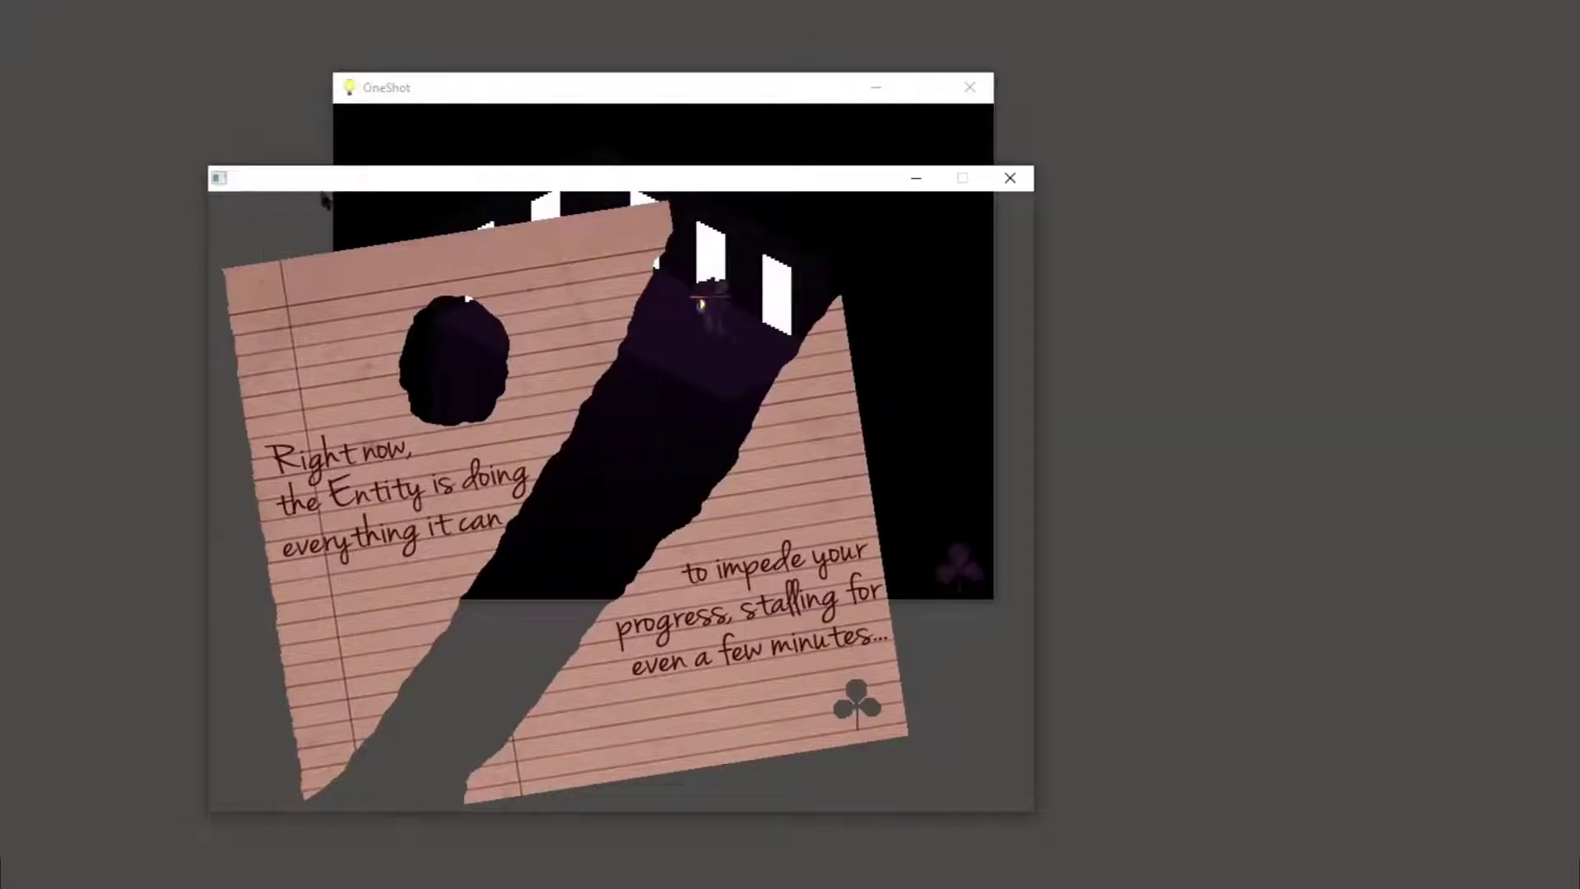
{"action": "left_click", "coordinate": [353, 136]}
{"action": "left_click_drag", "start_coordinate": [305, 177], "coordinate": [396, 95]}
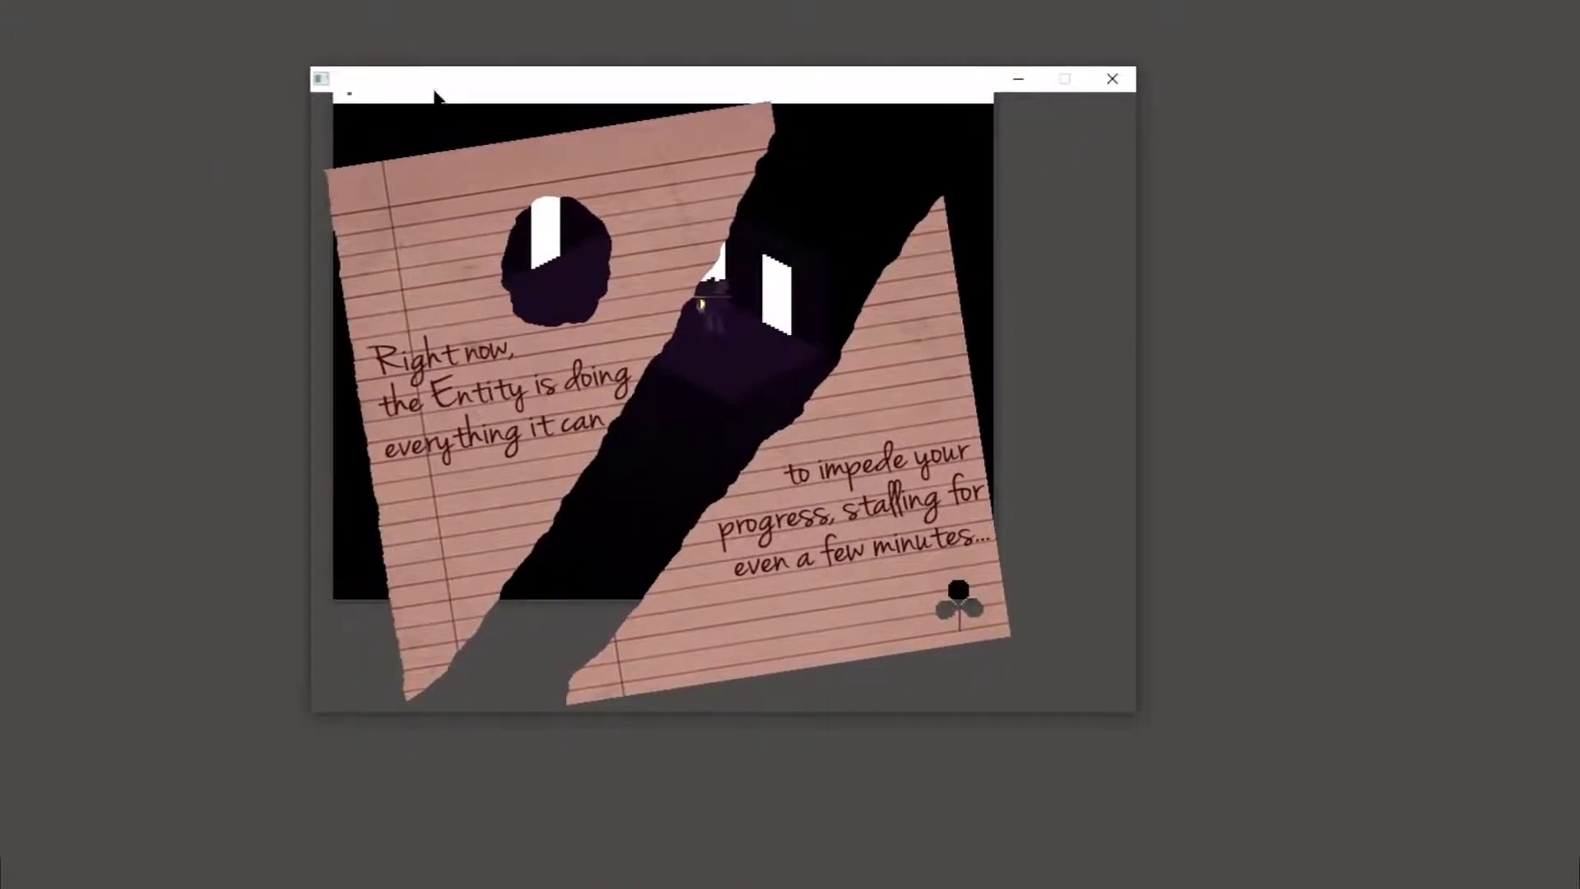
{"action": "left_click_drag", "start_coordinate": [427, 114], "coordinate": [432, 59]}
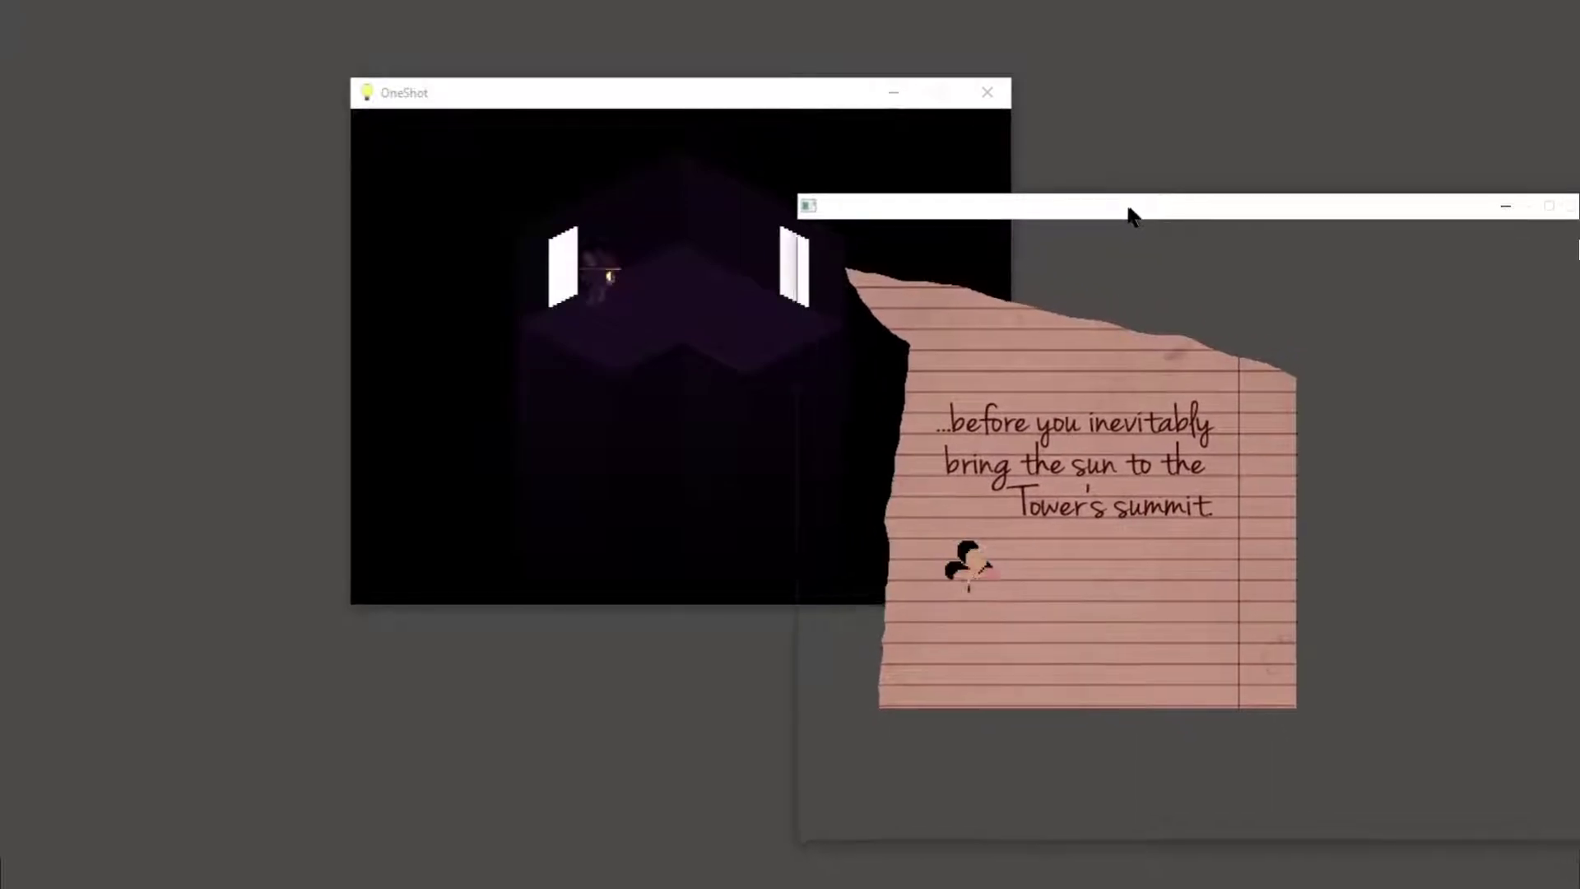
{"action": "left_click", "coordinate": [609, 92]}
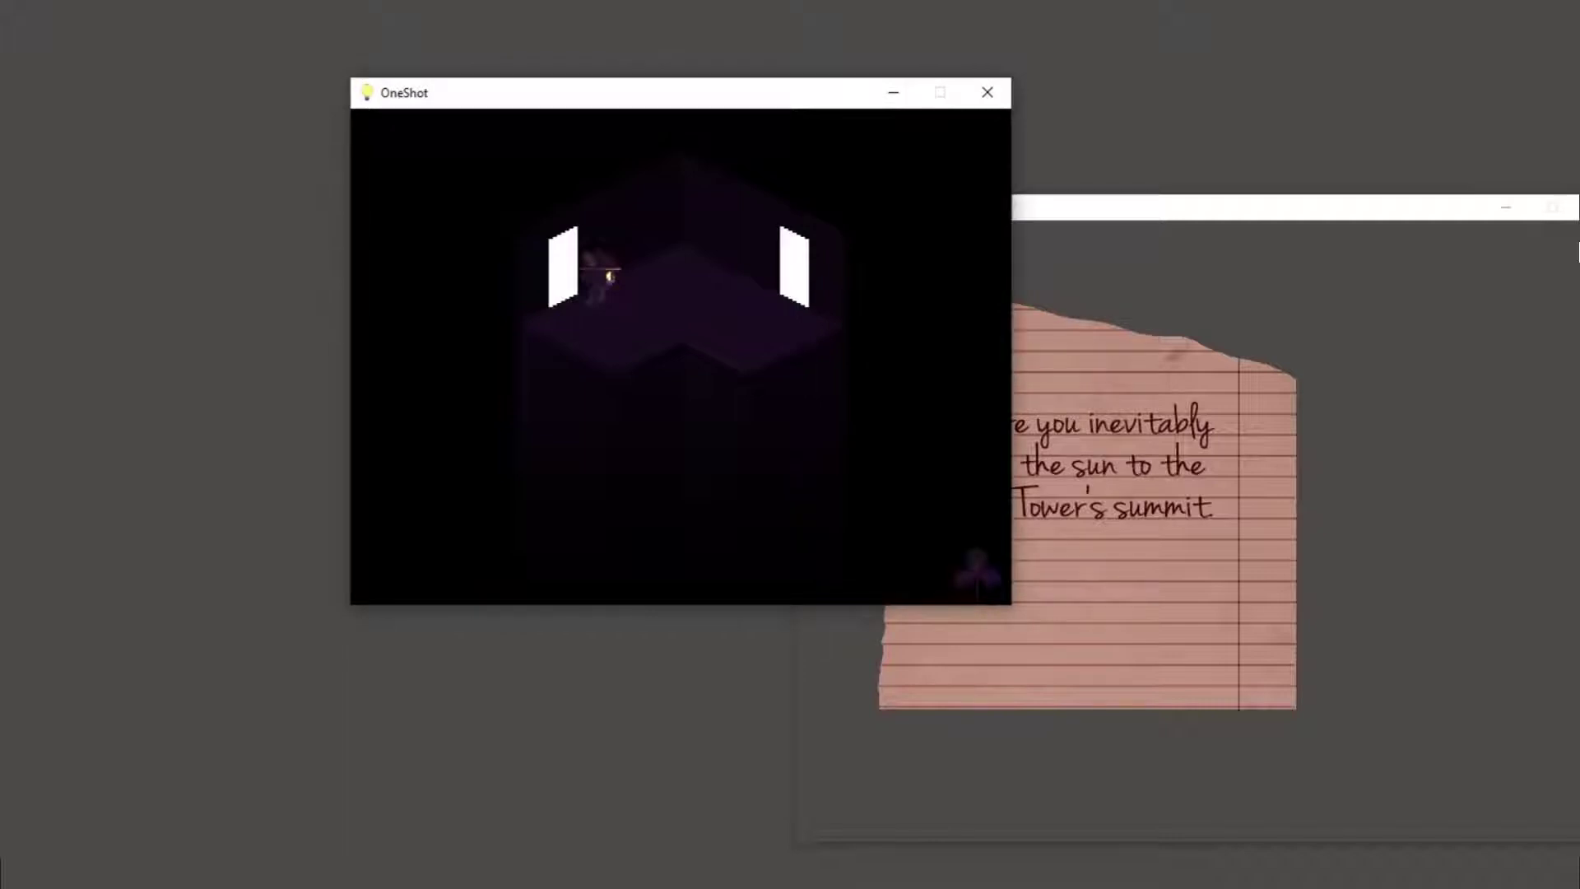
Step: Walk Niko right into the next room and move the note window up-left to read it
{"action": "key", "text": "Right"}
{"action": "key", "text": "Right"}
{"action": "key", "text": "Right"}
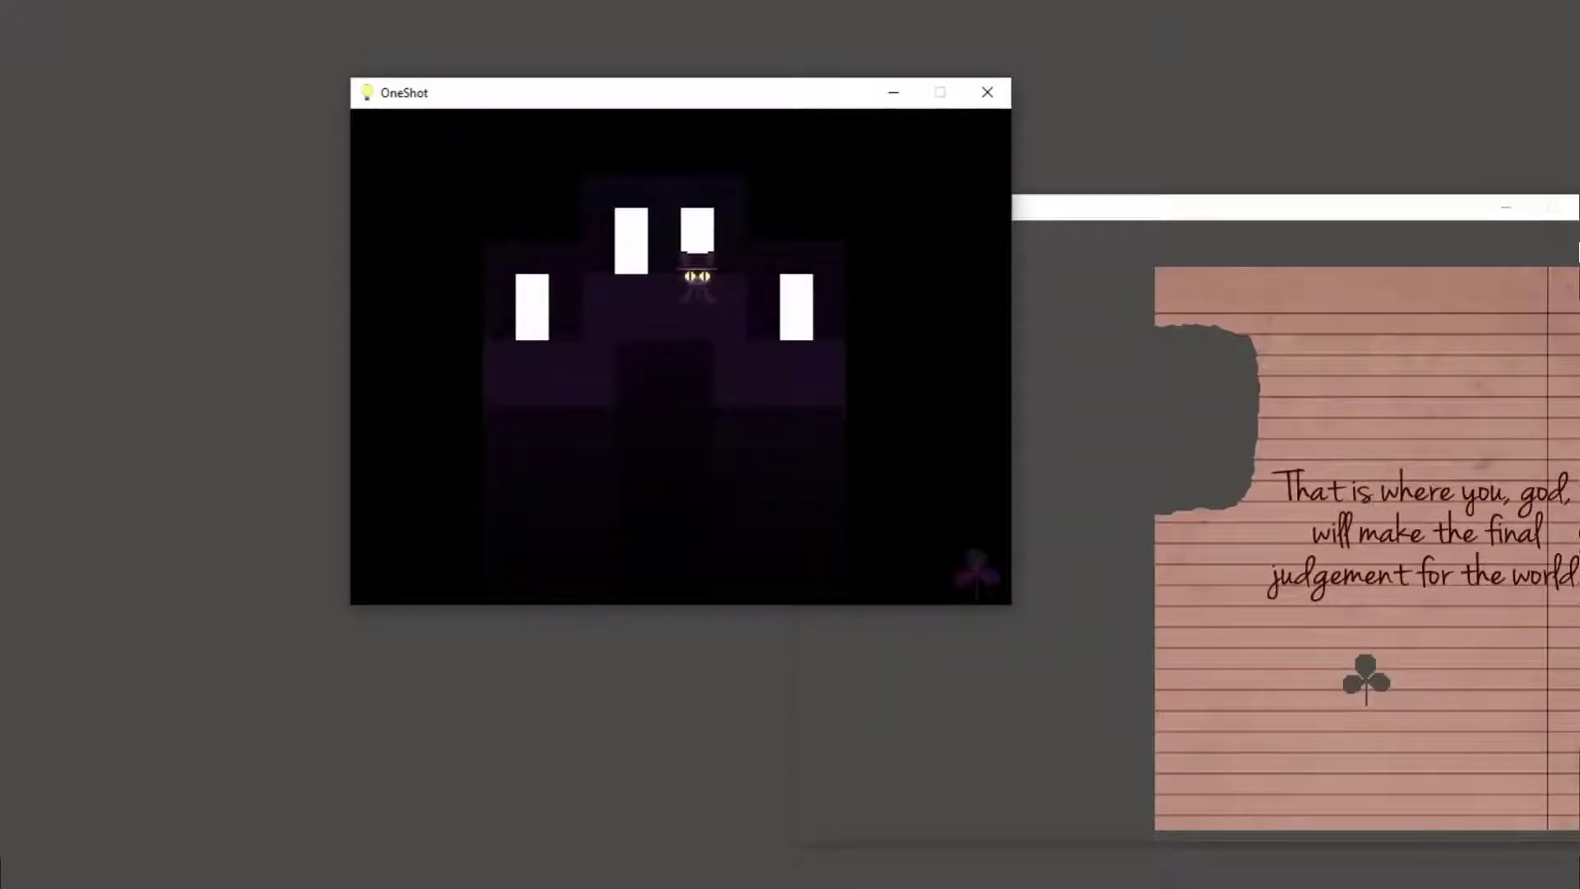
{"action": "left_click", "coordinate": [1120, 217]}
{"action": "left_click", "coordinate": [1137, 207]}
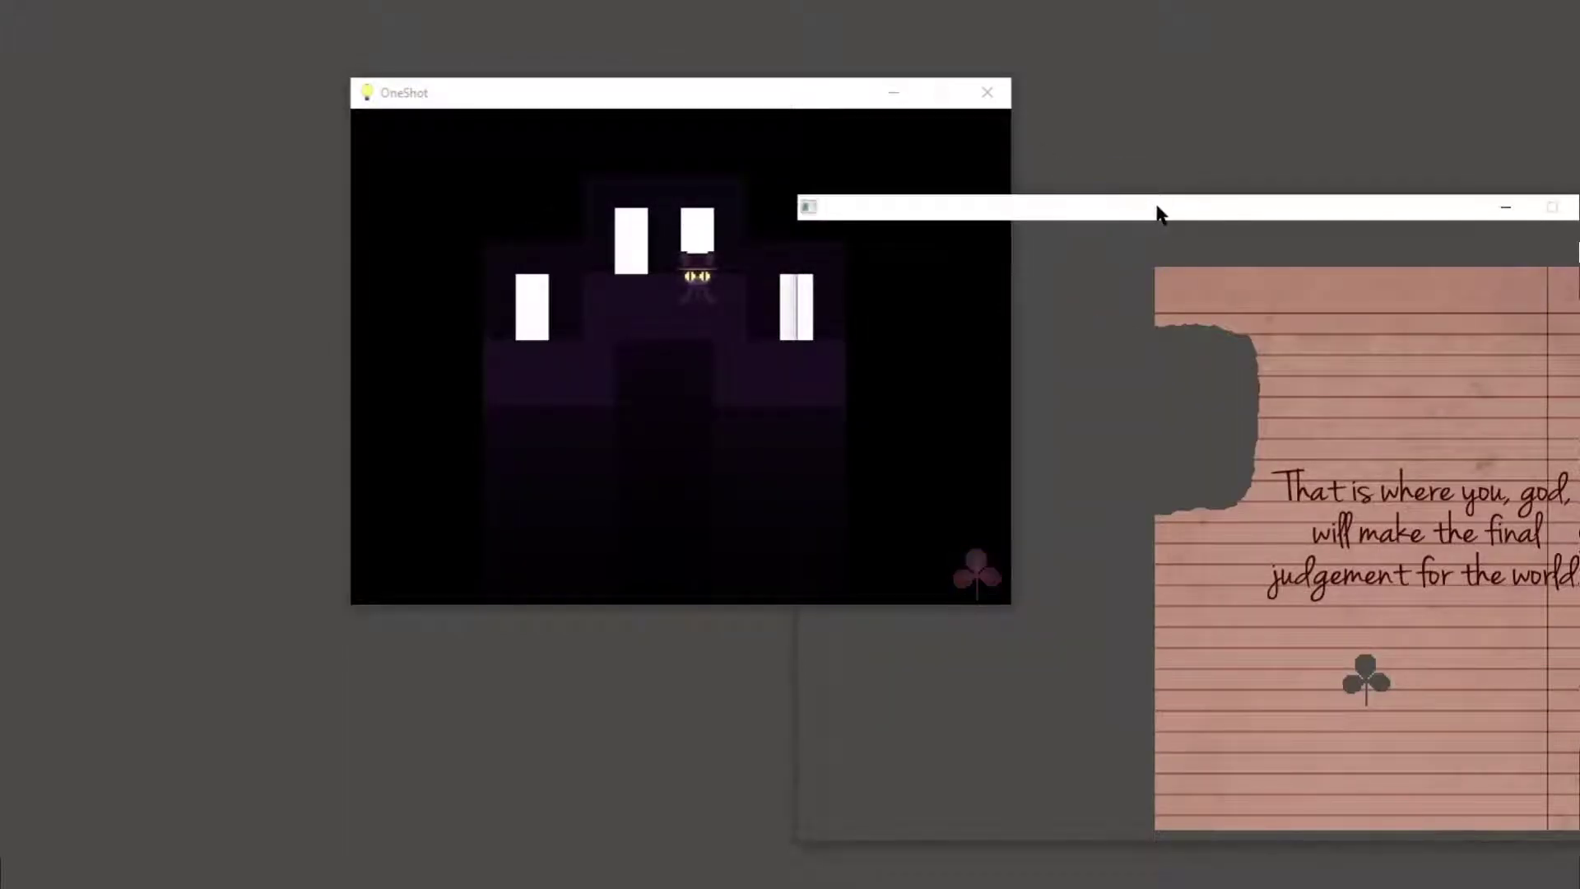
{"action": "mouse_move", "coordinate": [1146, 220]}
{"action": "left_mouse_down"}
{"action": "mouse_move", "coordinate": [1042, 170]}
{"action": "mouse_move", "coordinate": [756, 105]}
{"action": "left_mouse_up"}
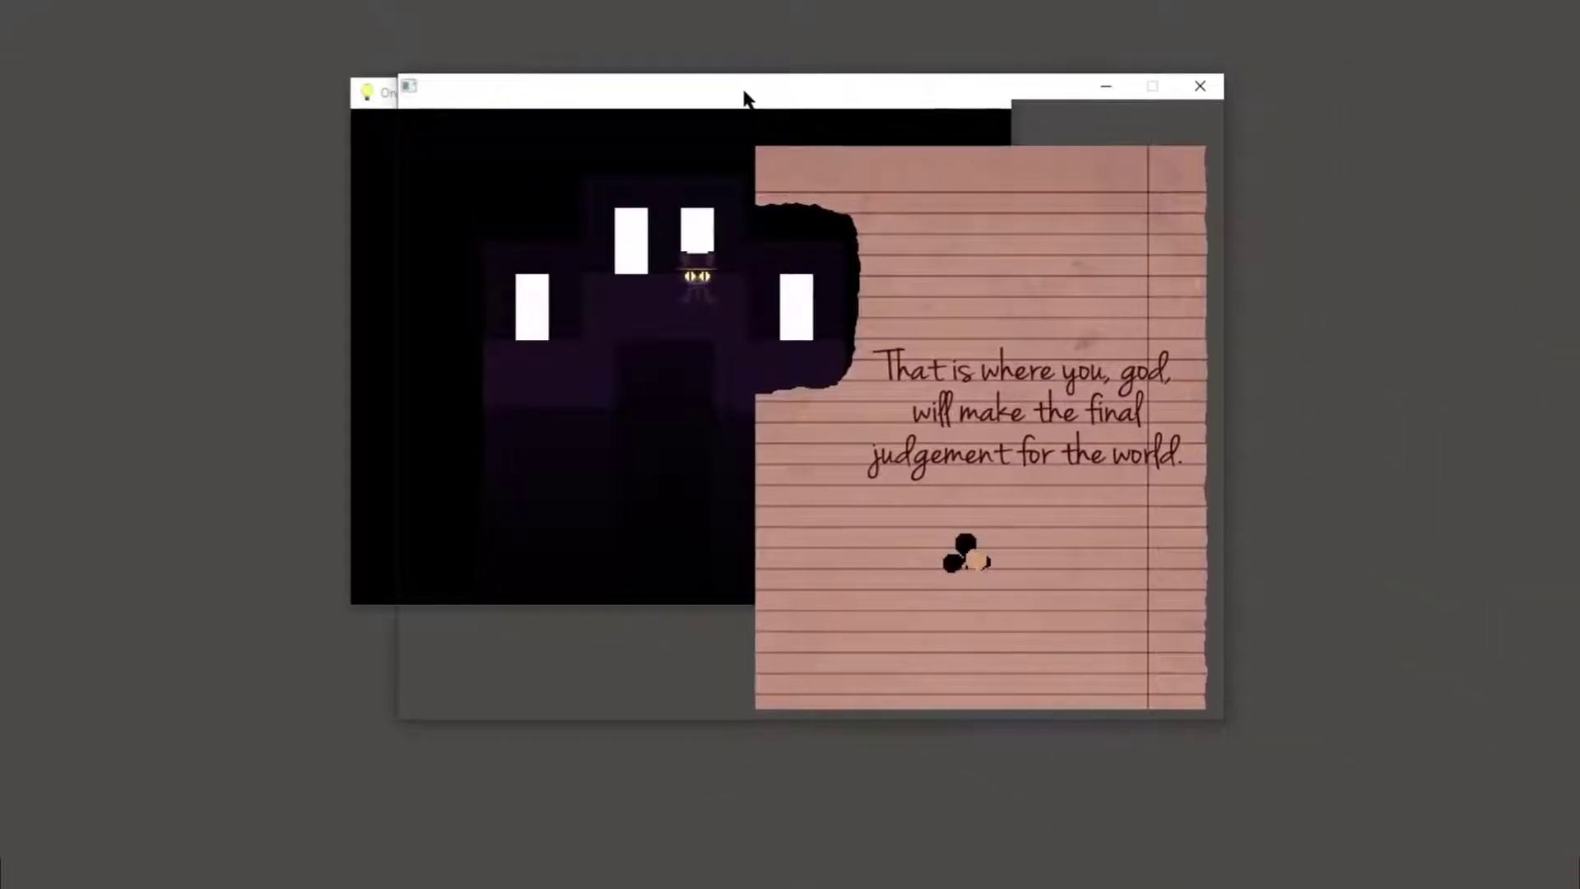
{"action": "left_click_drag", "start_coordinate": [756, 106], "coordinate": [755, 111]}
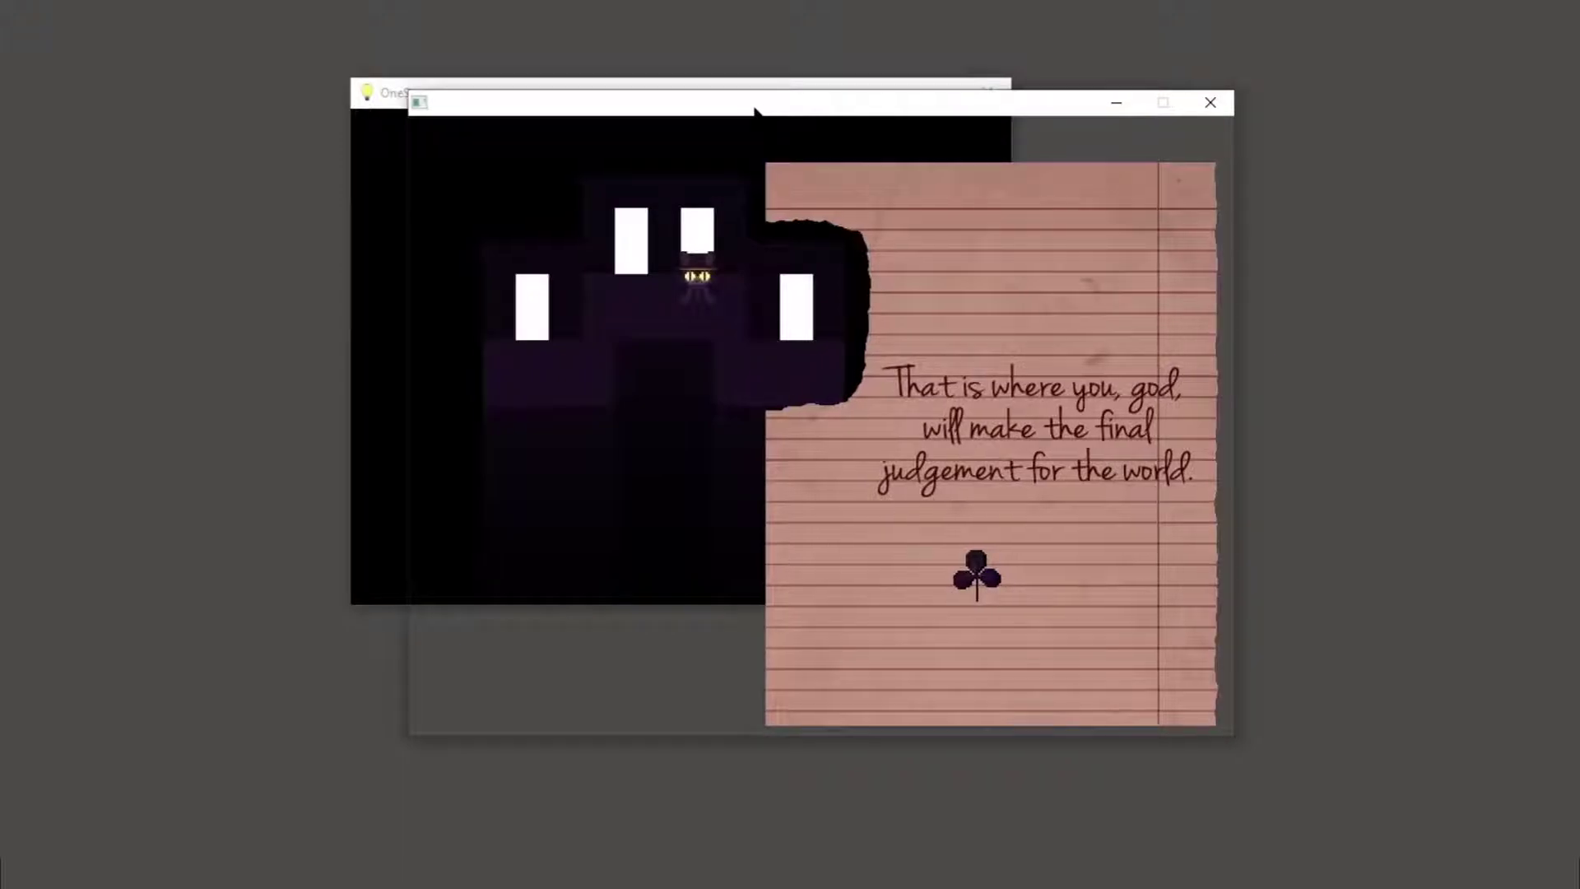
{"action": "left_click", "coordinate": [393, 98]}
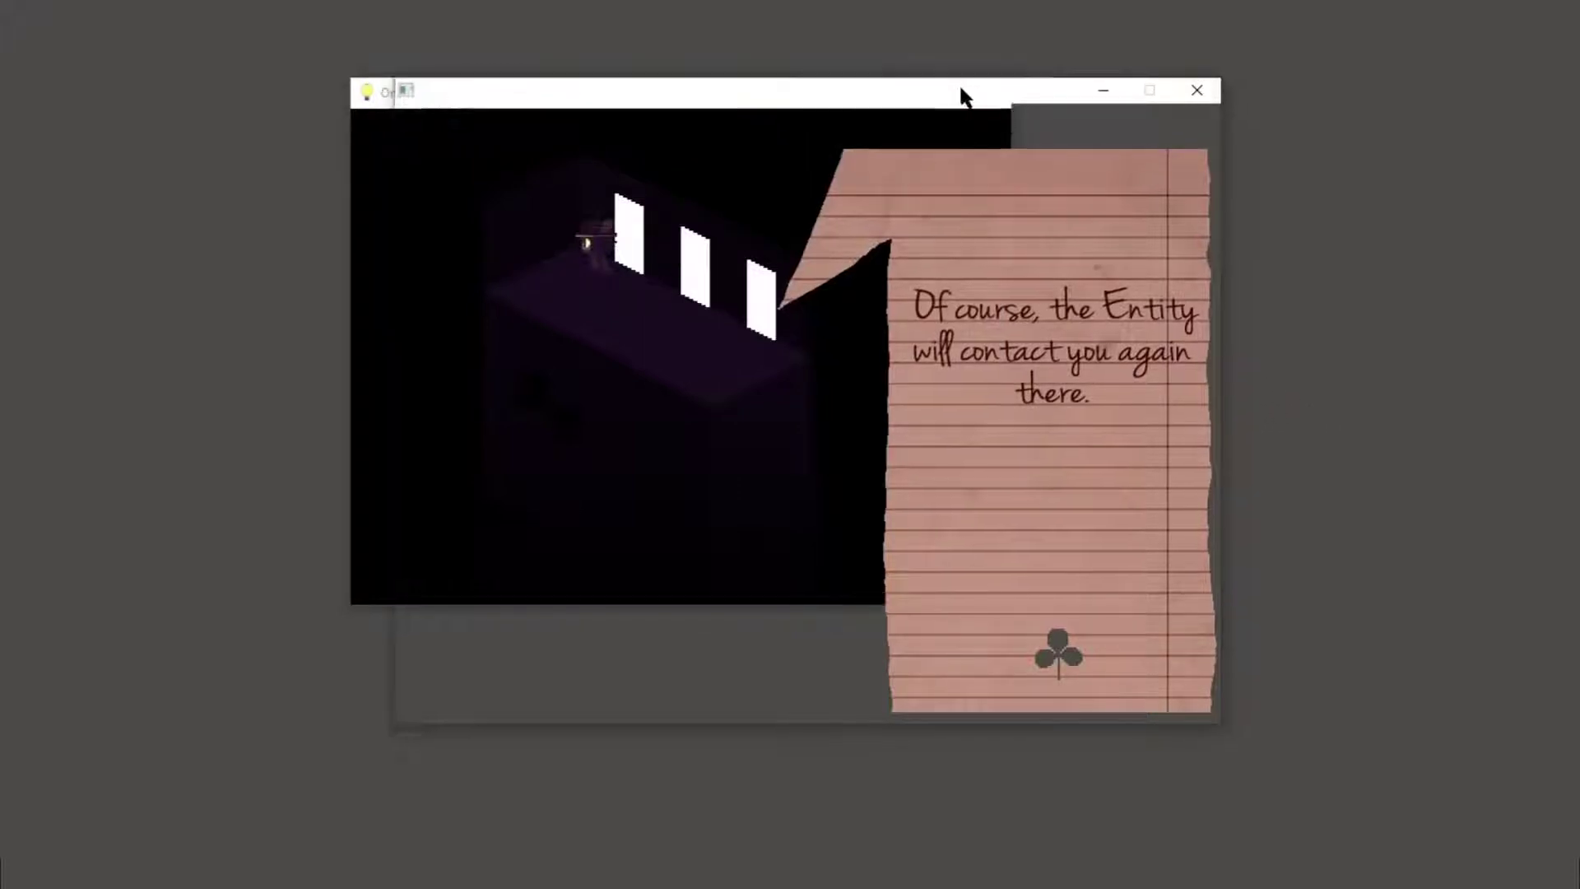
Step: Move the note to the screen top and walk Niko right, then left to reveal a new note
{"action": "left_click_drag", "start_coordinate": [975, 102], "coordinate": [883, 21]}
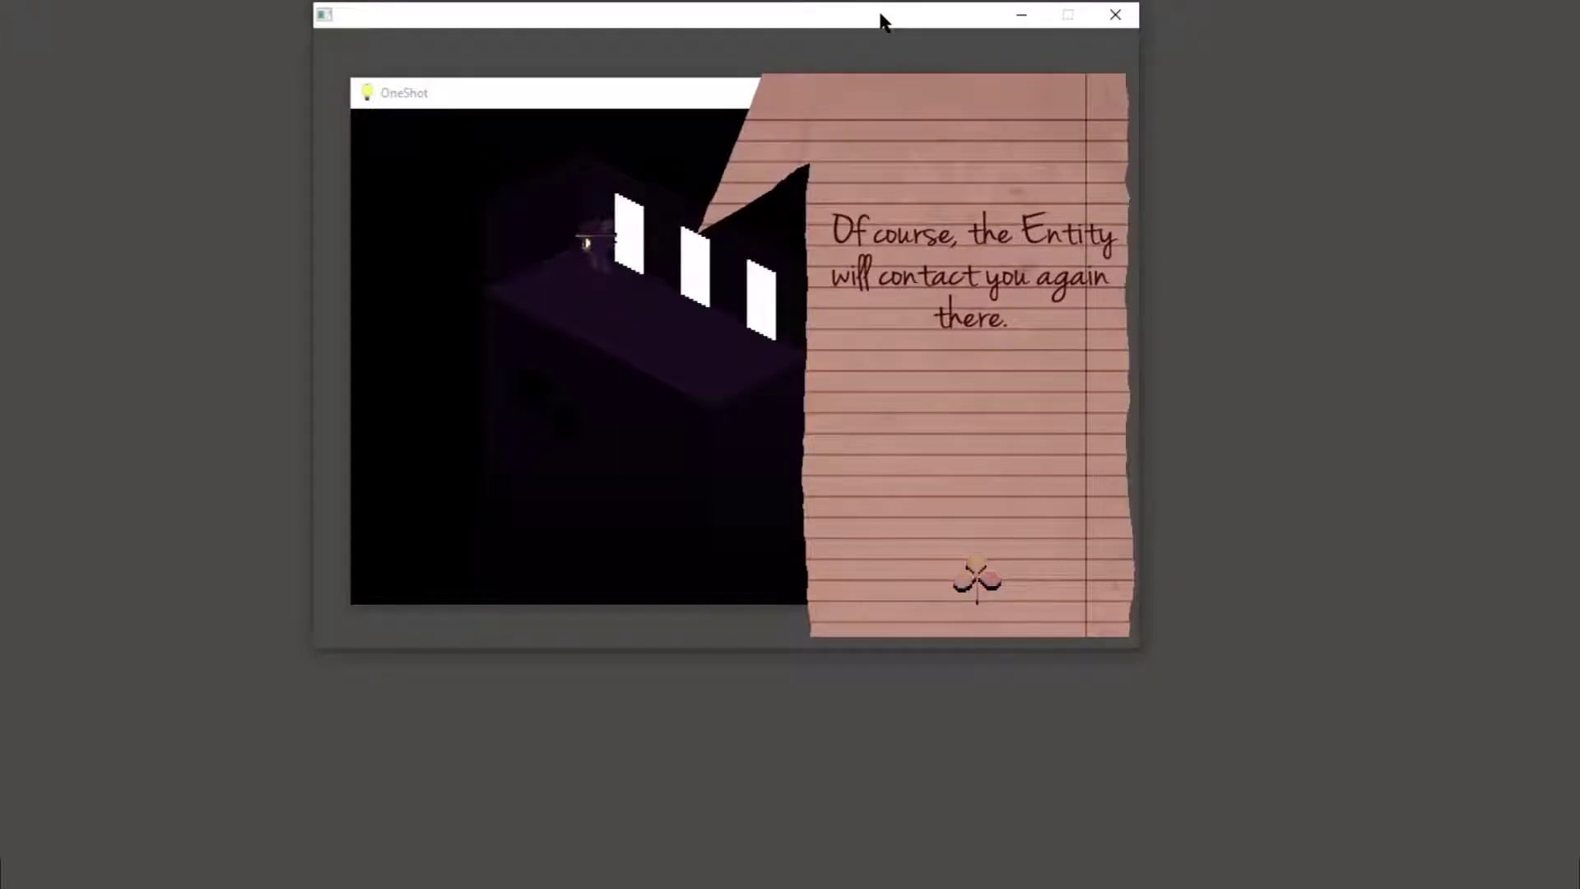
{"action": "left_click", "coordinate": [555, 371]}
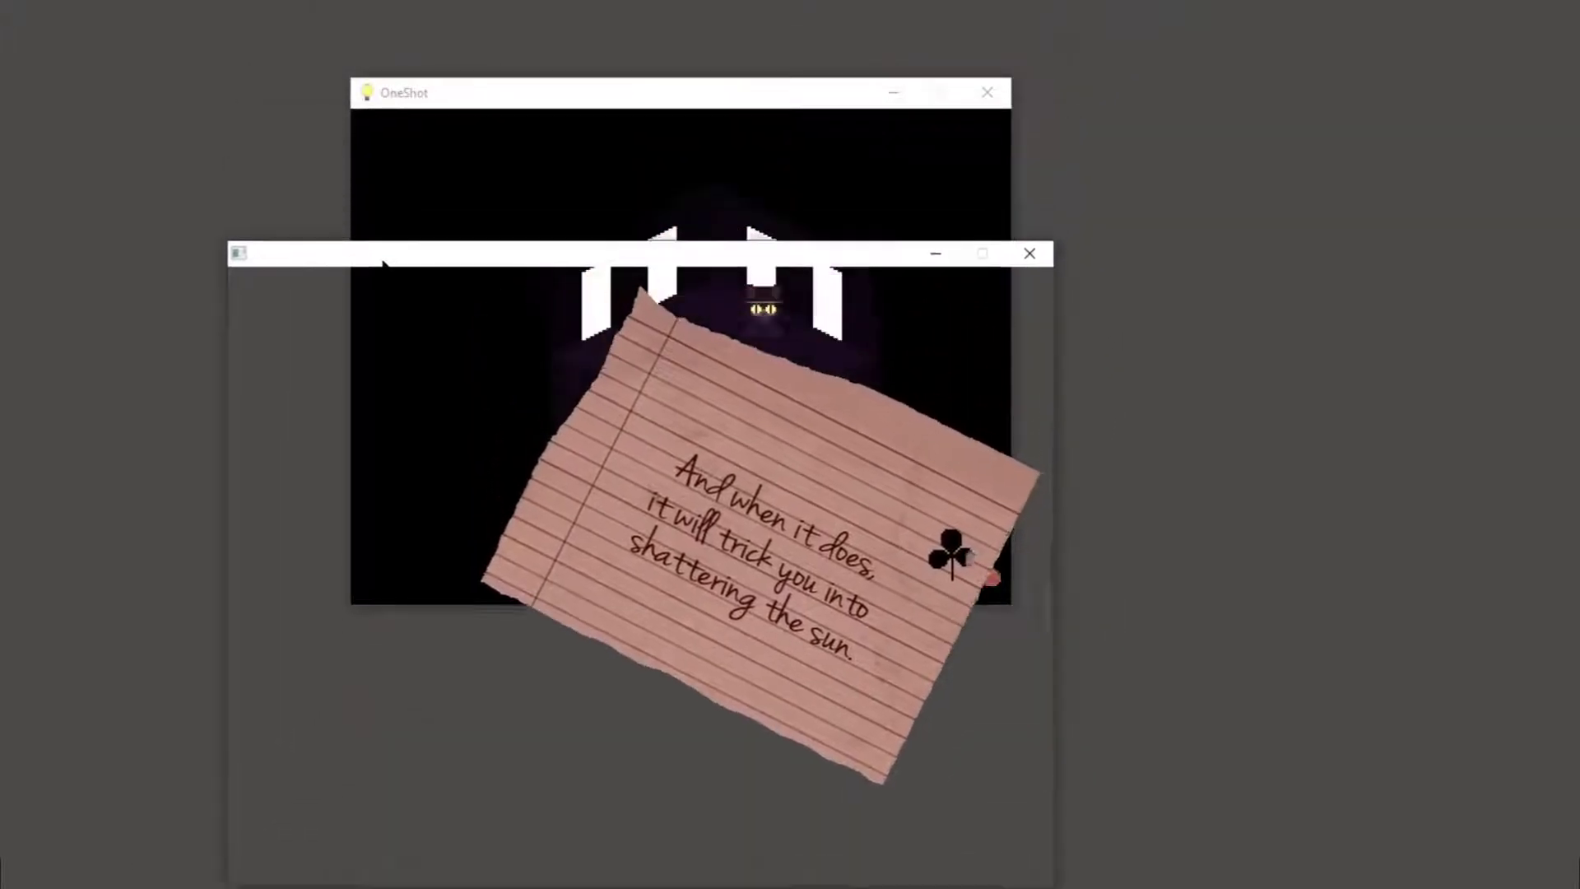
{"action": "left_click_drag", "start_coordinate": [395, 319], "coordinate": [408, 282]}
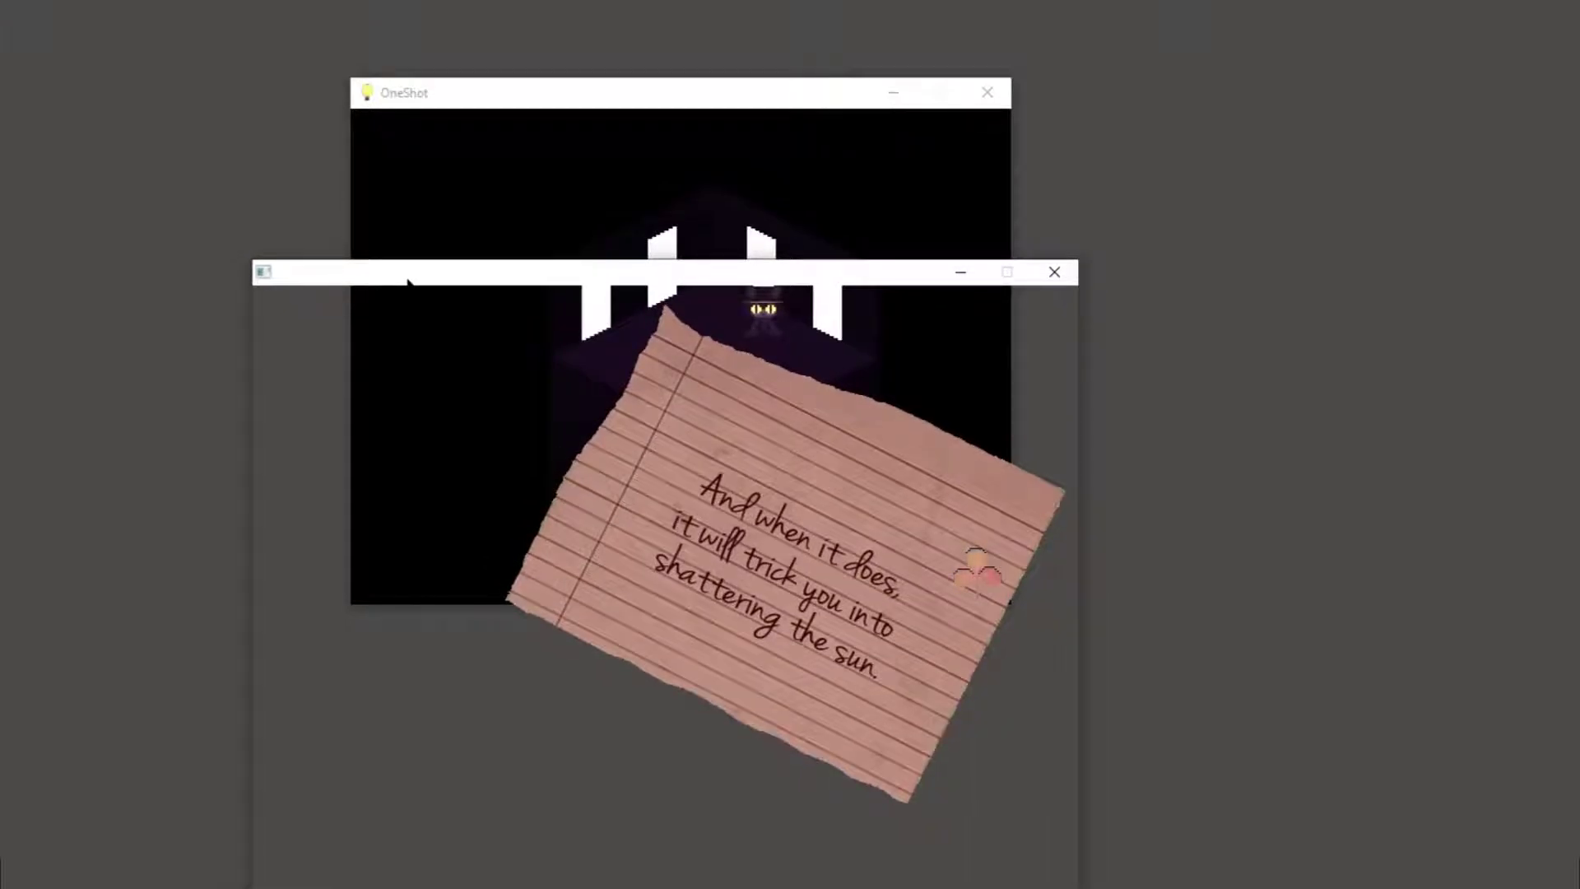
{"action": "left_click", "coordinate": [530, 99]}
{"action": "key", "text": "Left"}
{"action": "key", "text": "Left"}
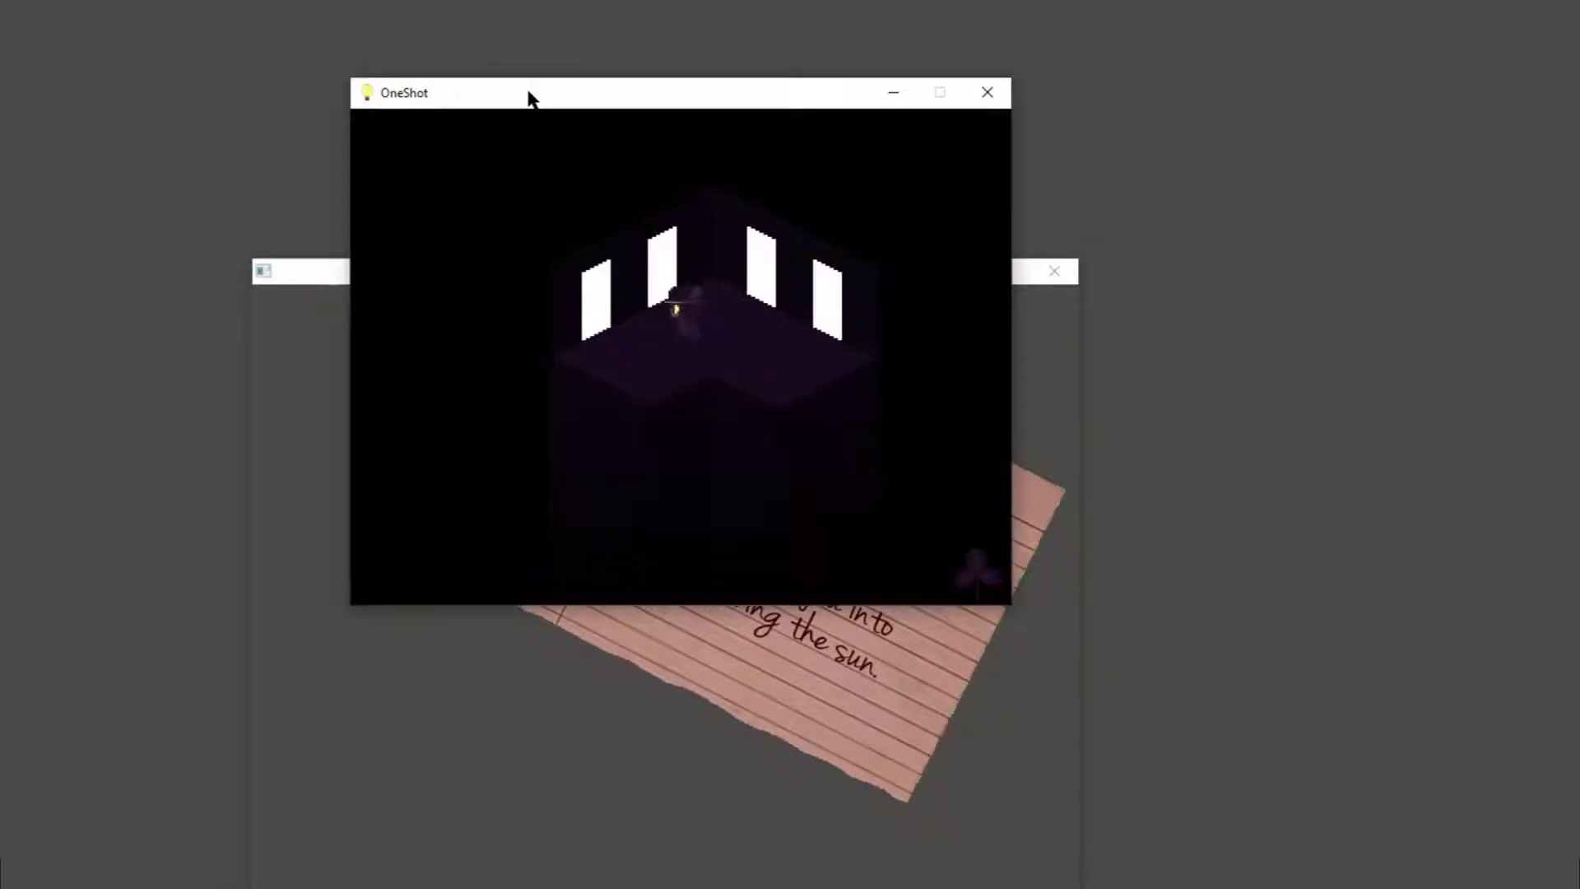
{"action": "key", "text": "Left"}
Step: Raise the new note reading '...it is not that simple,' then dismiss its window options
{"action": "left_click", "coordinate": [575, 830]}
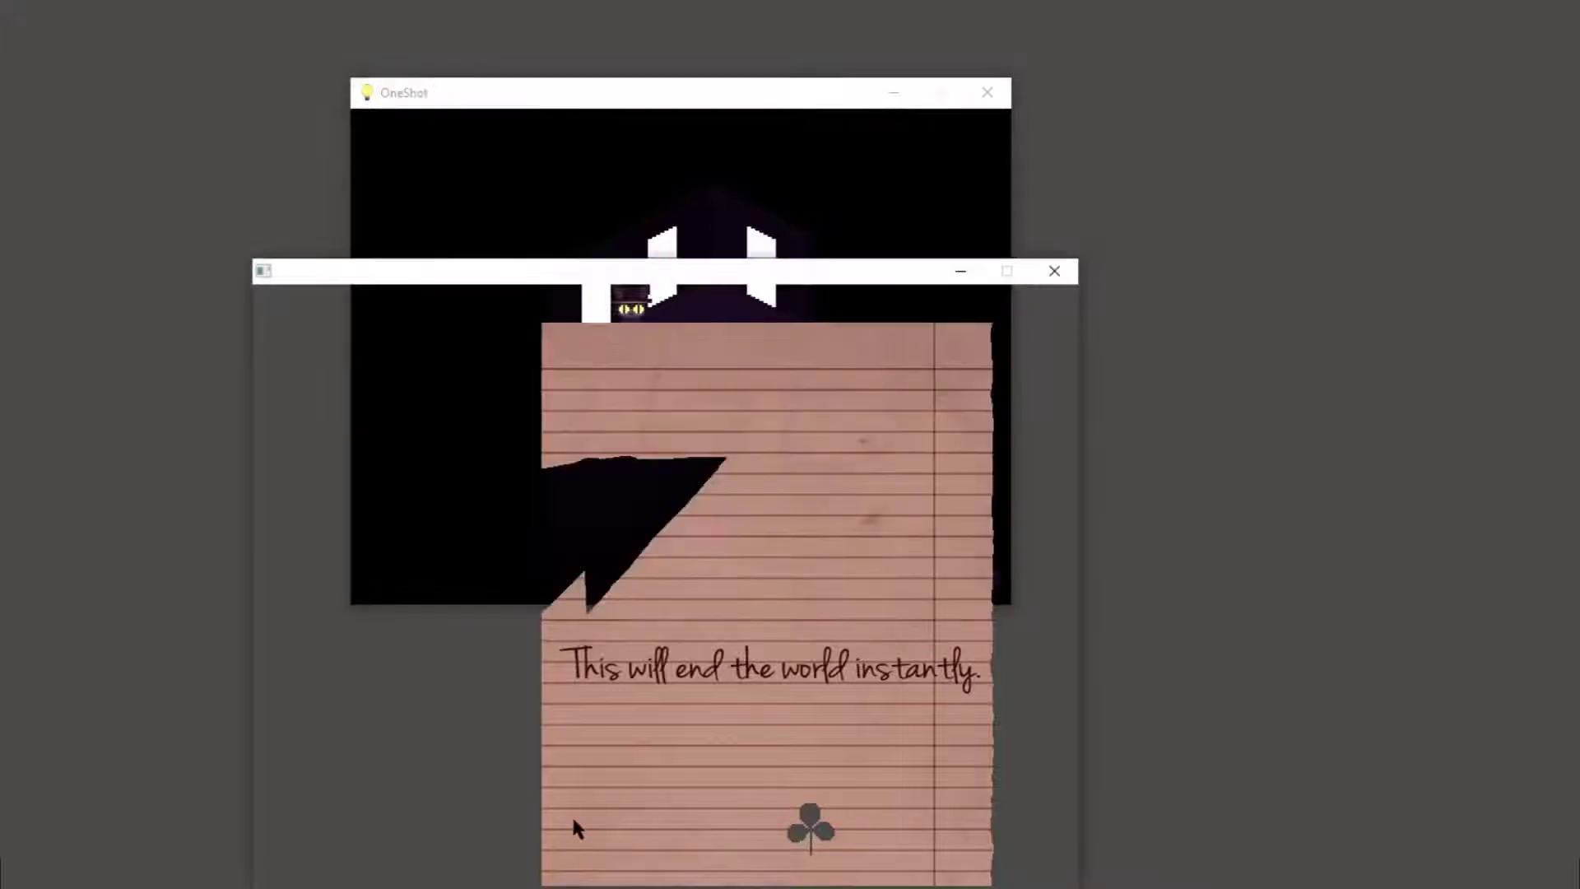
{"action": "left_click_drag", "start_coordinate": [726, 275], "coordinate": [890, 20]}
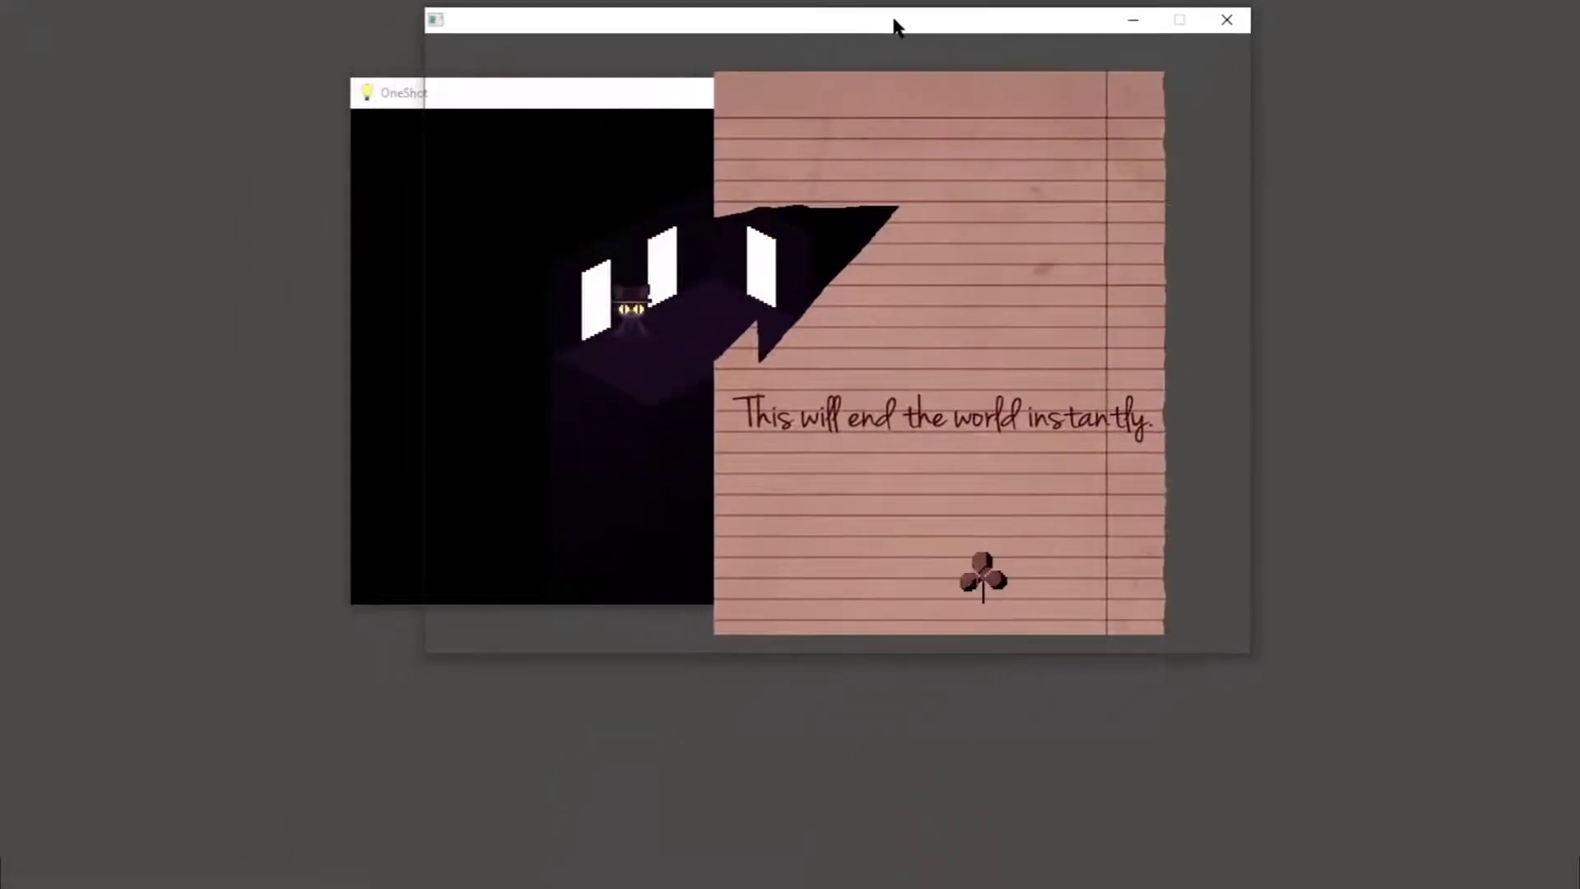
{"action": "left_click", "coordinate": [371, 173]}
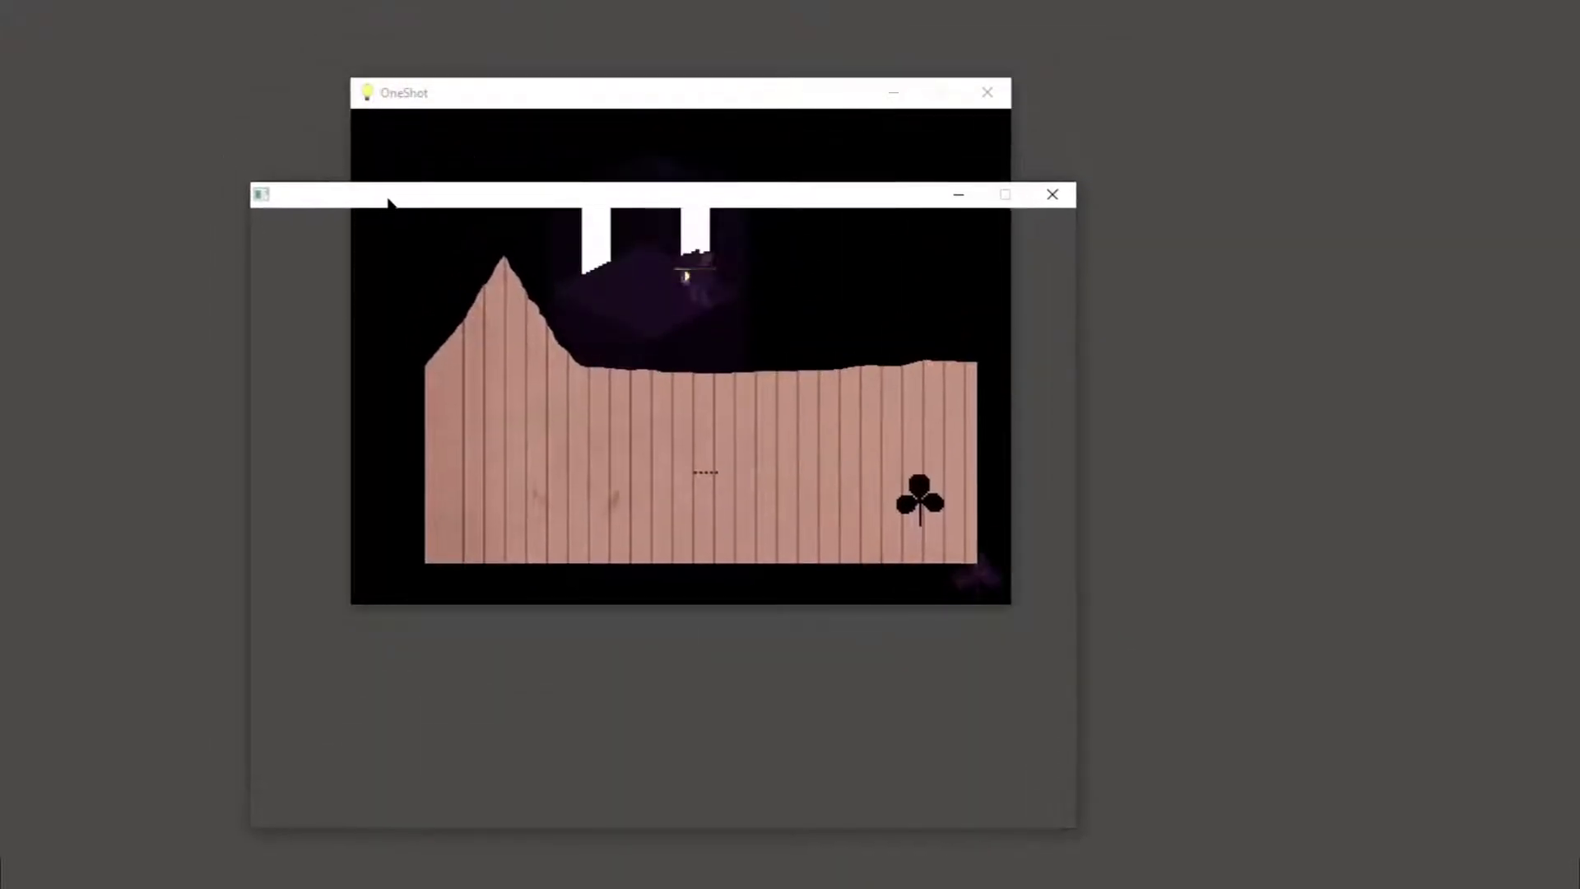
{"action": "left_click_drag", "start_coordinate": [447, 275], "coordinate": [440, 277]}
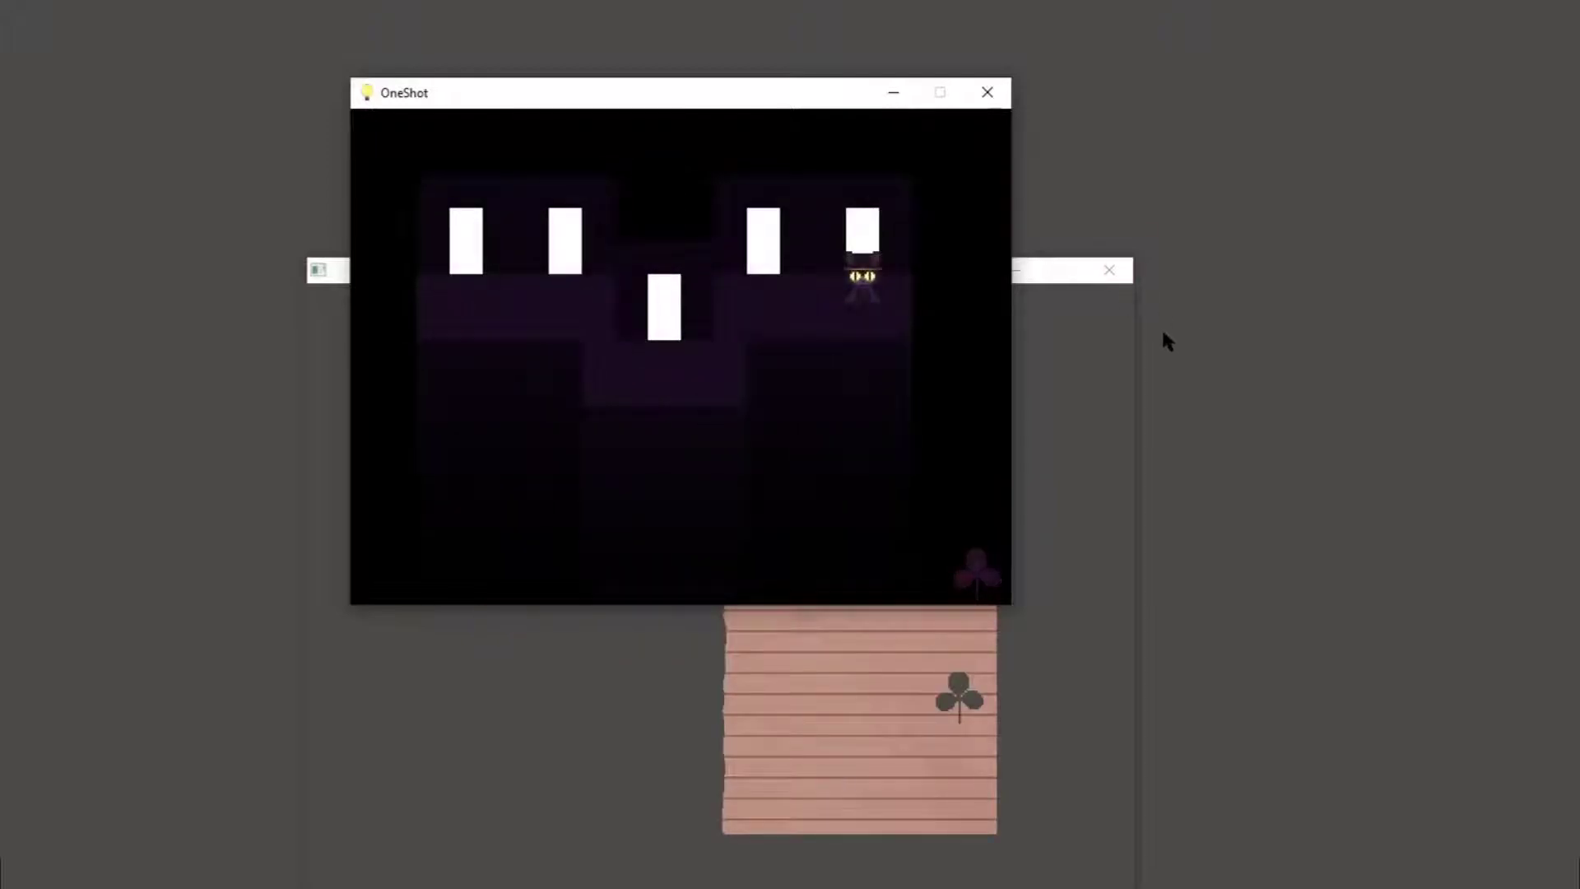
{"action": "left_click", "coordinate": [318, 271]}
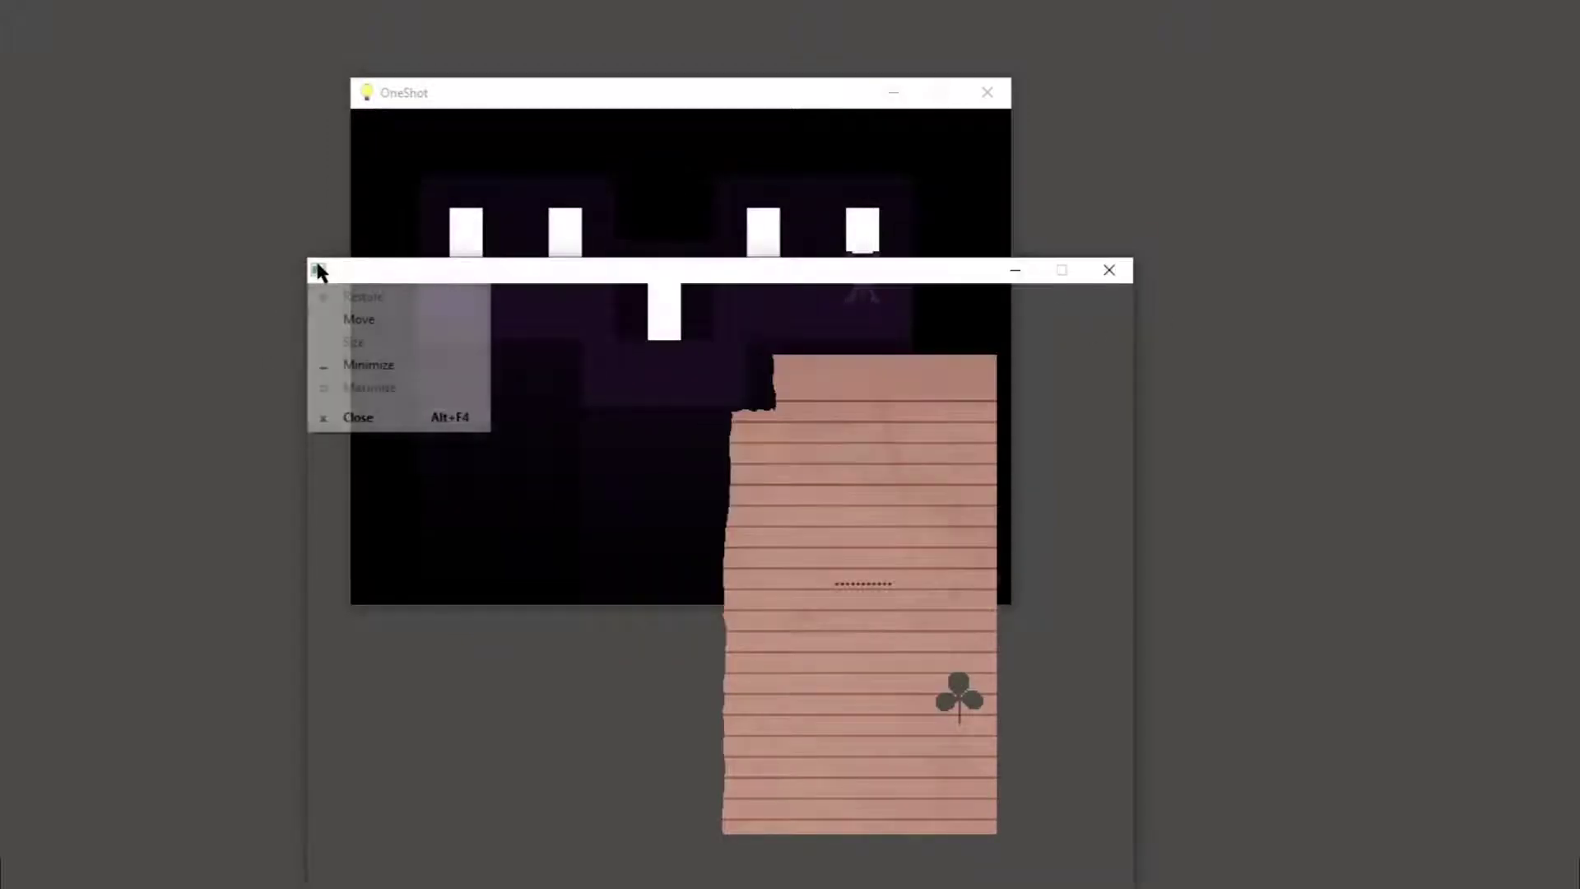
{"action": "left_click", "coordinate": [556, 495]}
{"action": "left_click", "coordinate": [824, 691]}
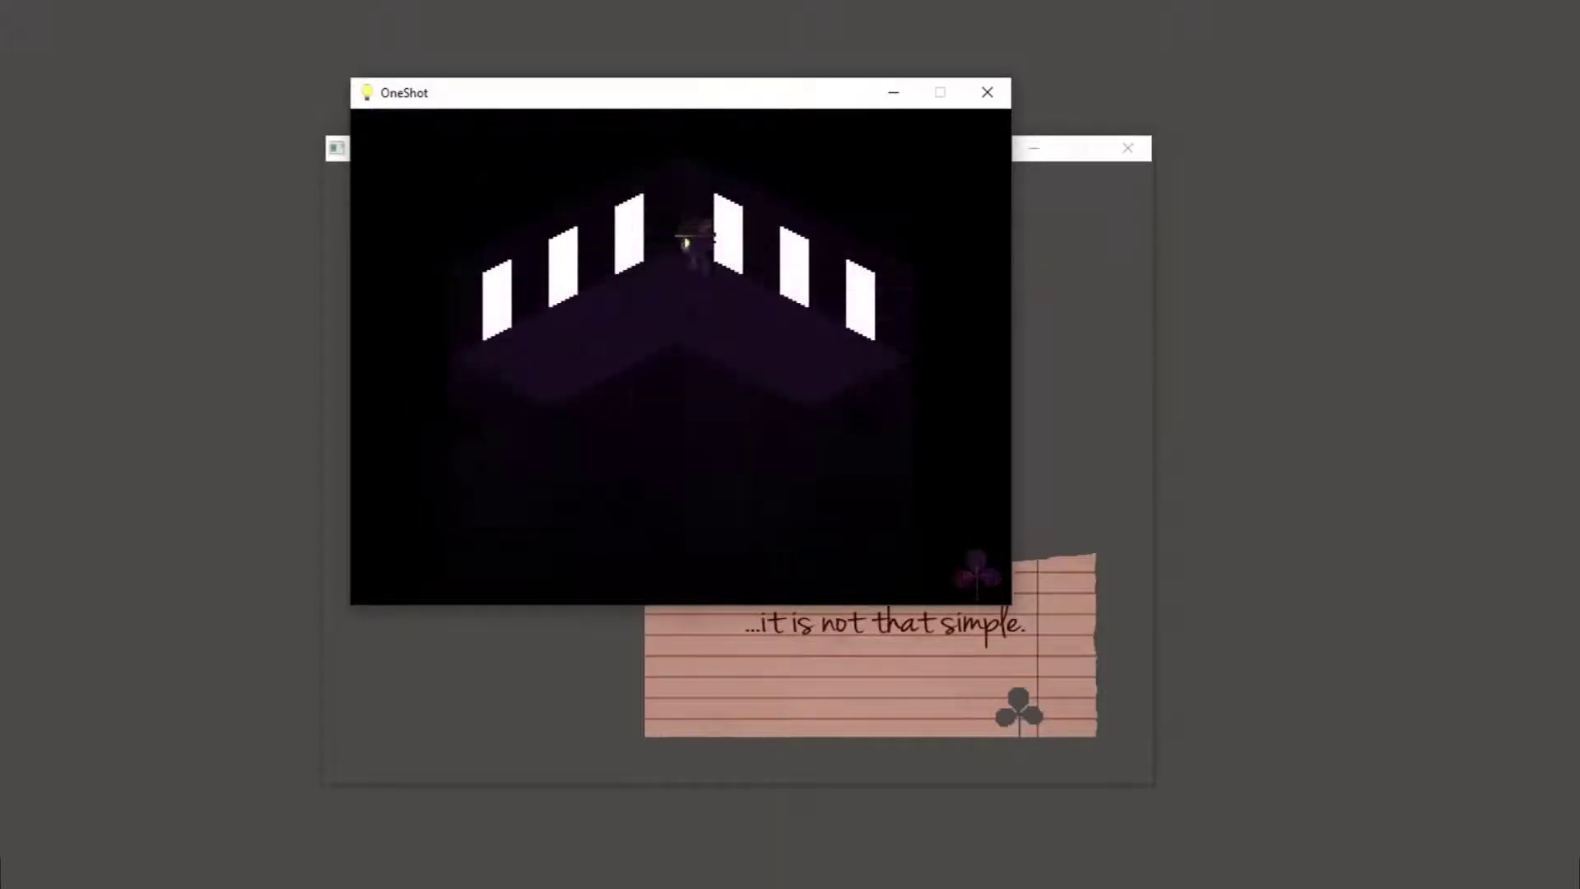
Step: Read the 'I am sorry' note at the screen top, then walk Niko down
{"action": "left_click", "coordinate": [907, 661]}
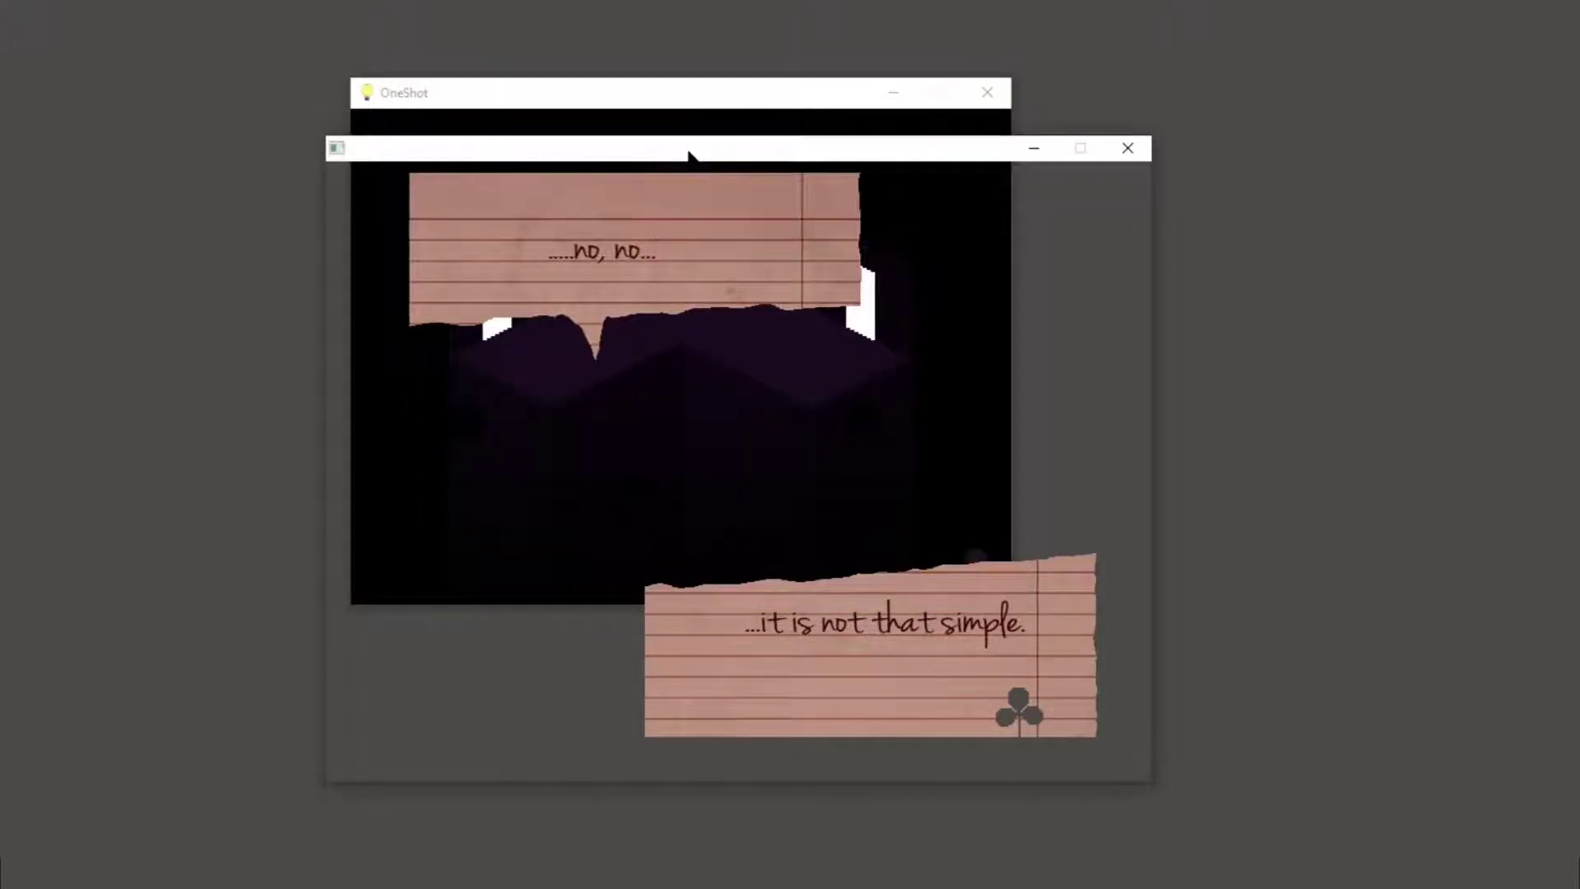
{"action": "left_click_drag", "start_coordinate": [692, 154], "coordinate": [648, 15]}
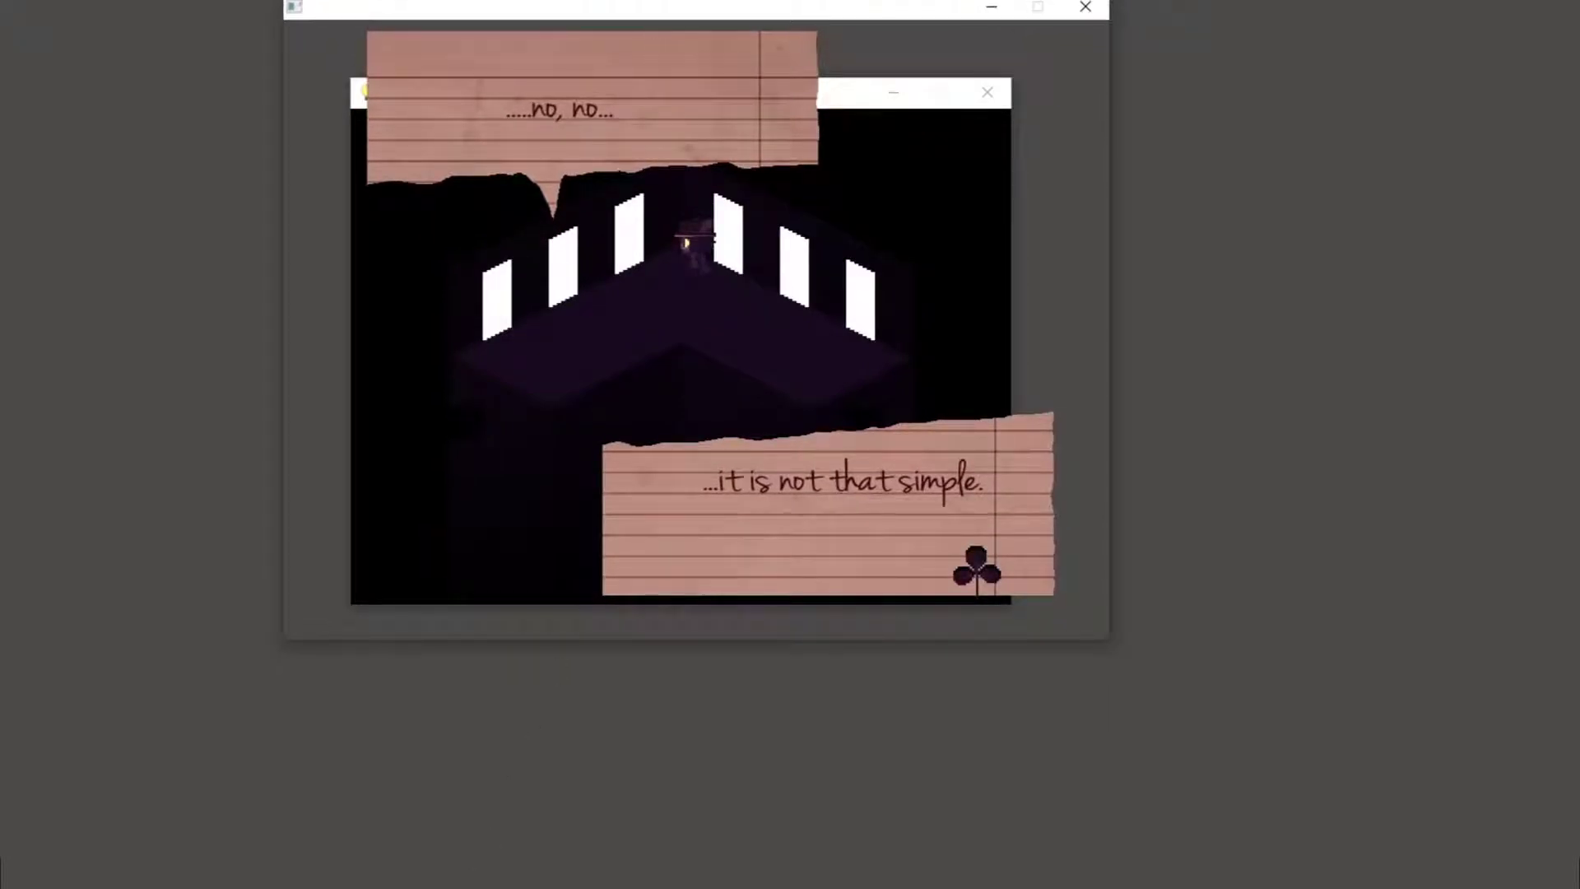
{"action": "left_click", "coordinate": [371, 853]}
{"action": "key", "text": "Down"}
{"action": "key", "text": "Down"}
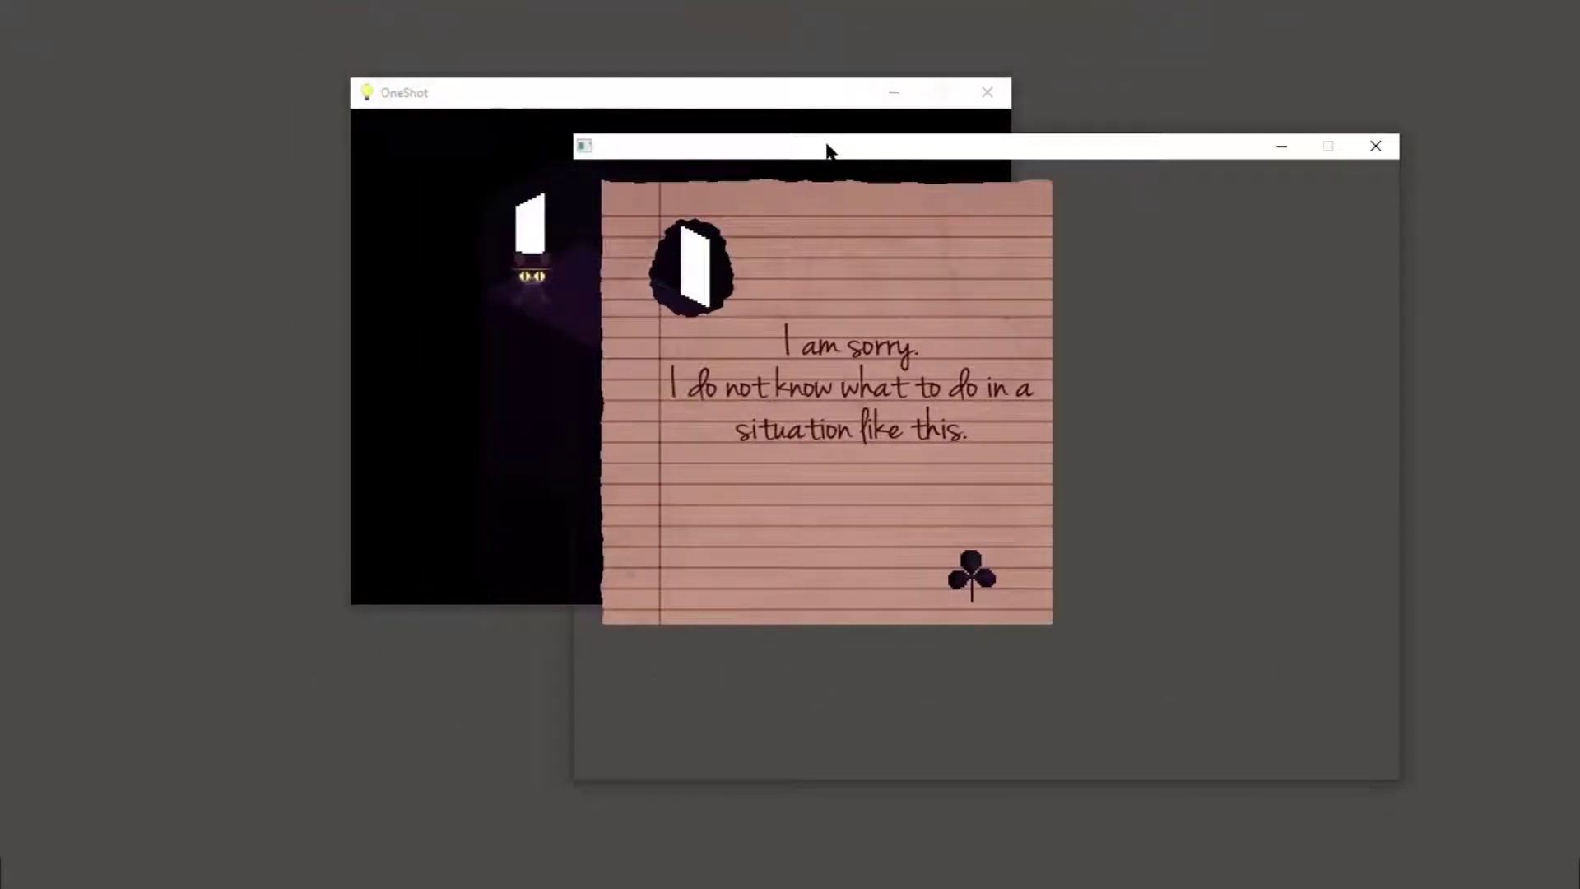
Step: Nudge the note to read 'The sun is the messiah's tie to the world' and return to the game
{"action": "left_click_drag", "start_coordinate": [828, 151], "coordinate": [830, 151]}
{"action": "left_click", "coordinate": [687, 96]}
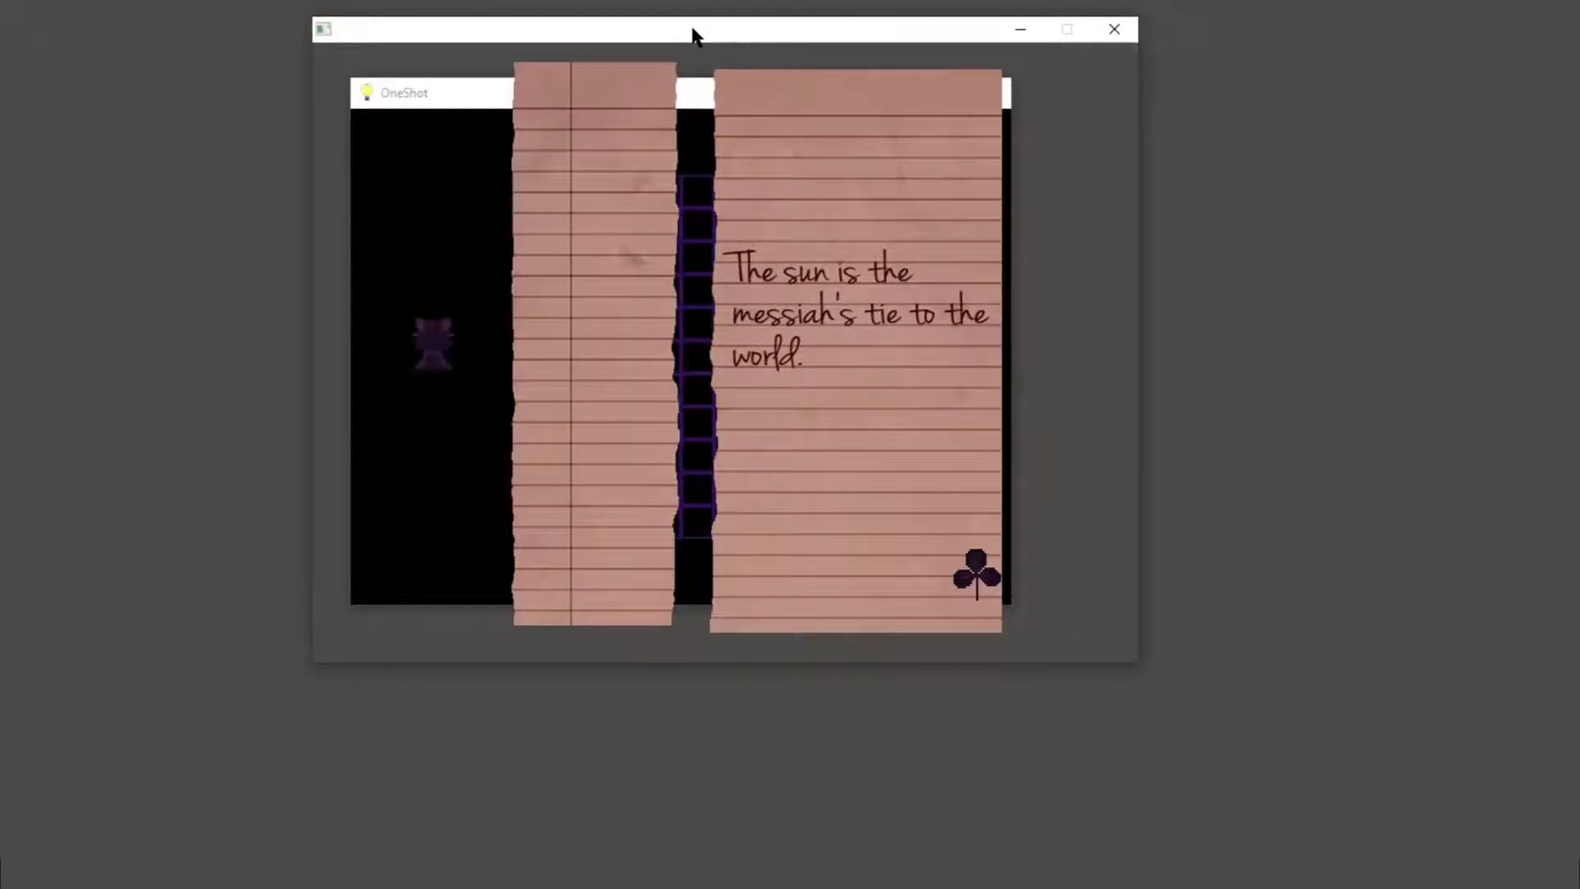
{"action": "left_click_drag", "start_coordinate": [691, 37], "coordinate": [698, 38]}
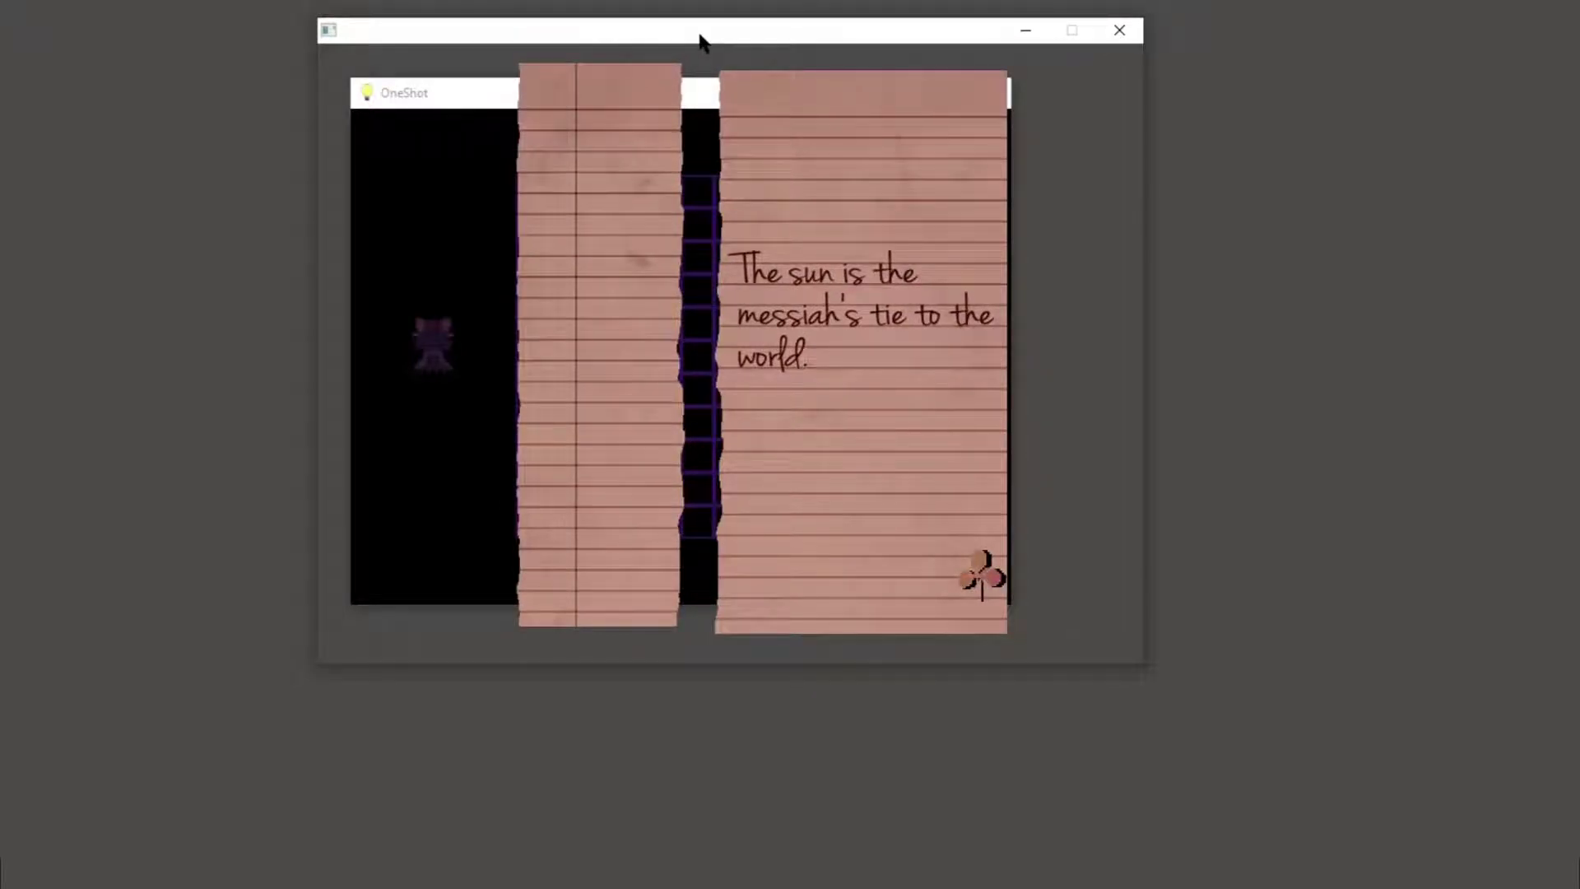
{"action": "left_click_drag", "start_coordinate": [700, 41], "coordinate": [696, 37]}
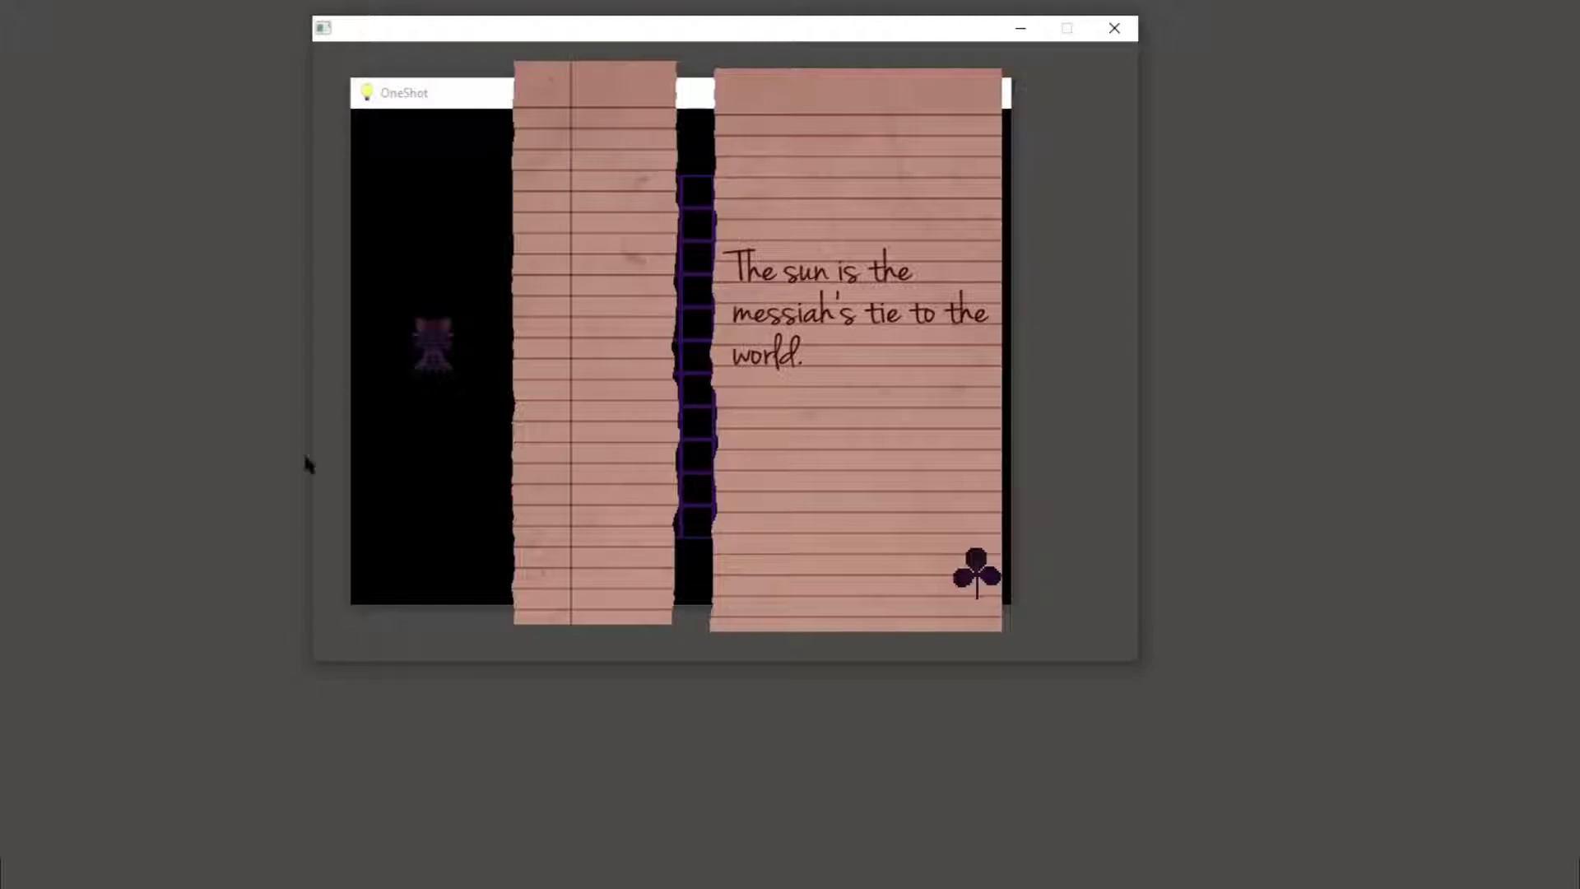
{"action": "left_click", "coordinate": [617, 92]}
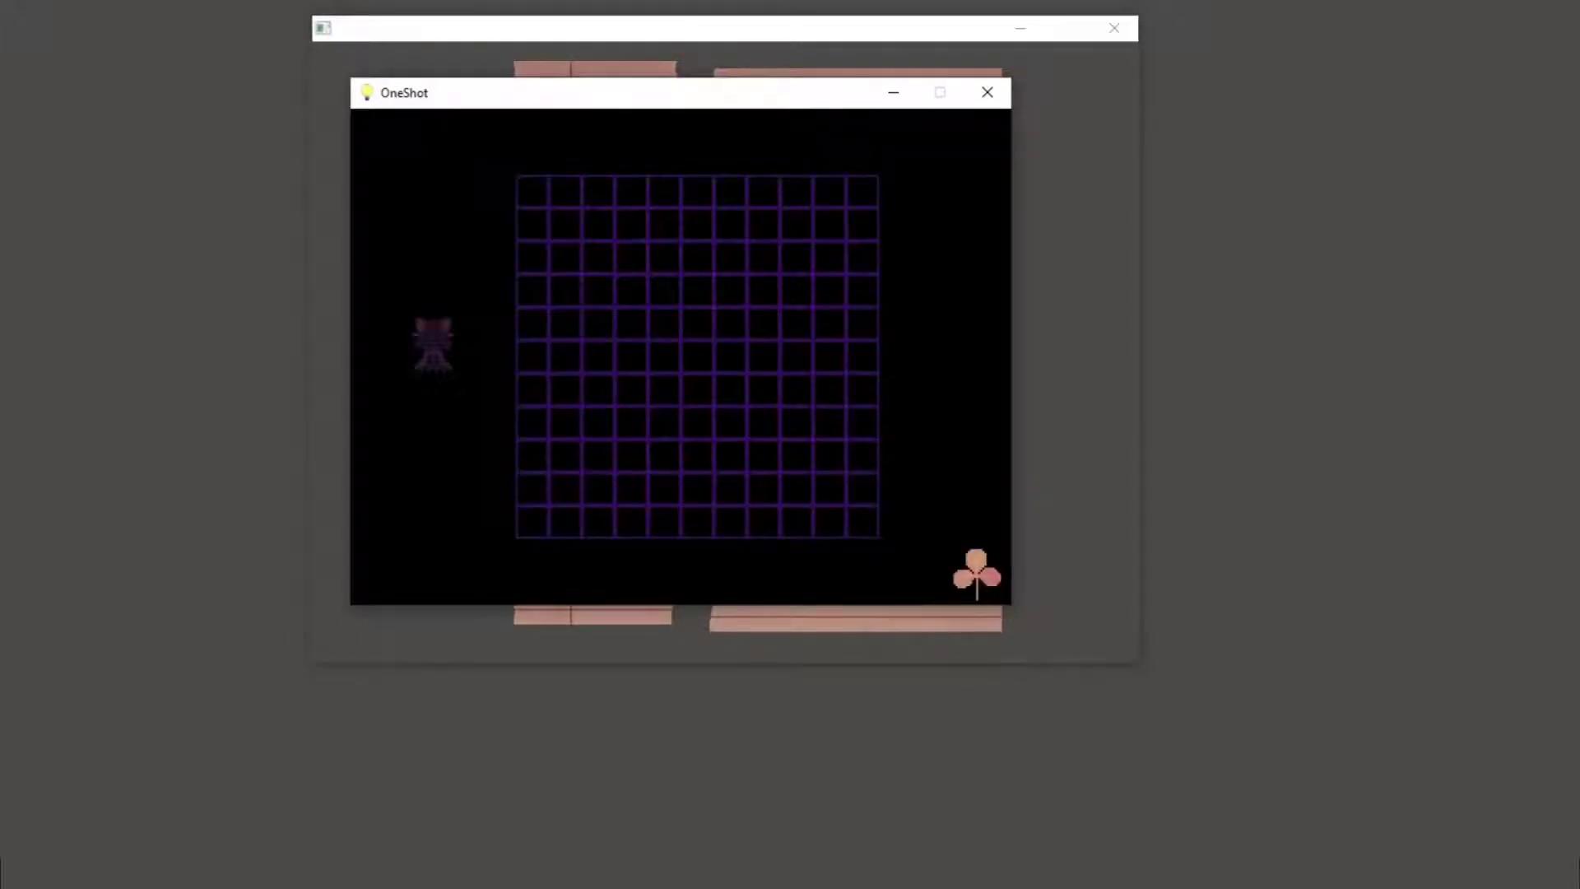
Step: Walk Niko up, right along the grid's top row, and down its middle column
{"action": "key", "text": "Up"}
{"action": "key", "text": "Up"}
{"action": "key", "text": "Up"}
{"action": "key", "text": "Right"}
{"action": "key", "text": "Right"}
{"action": "key", "text": "Right"}
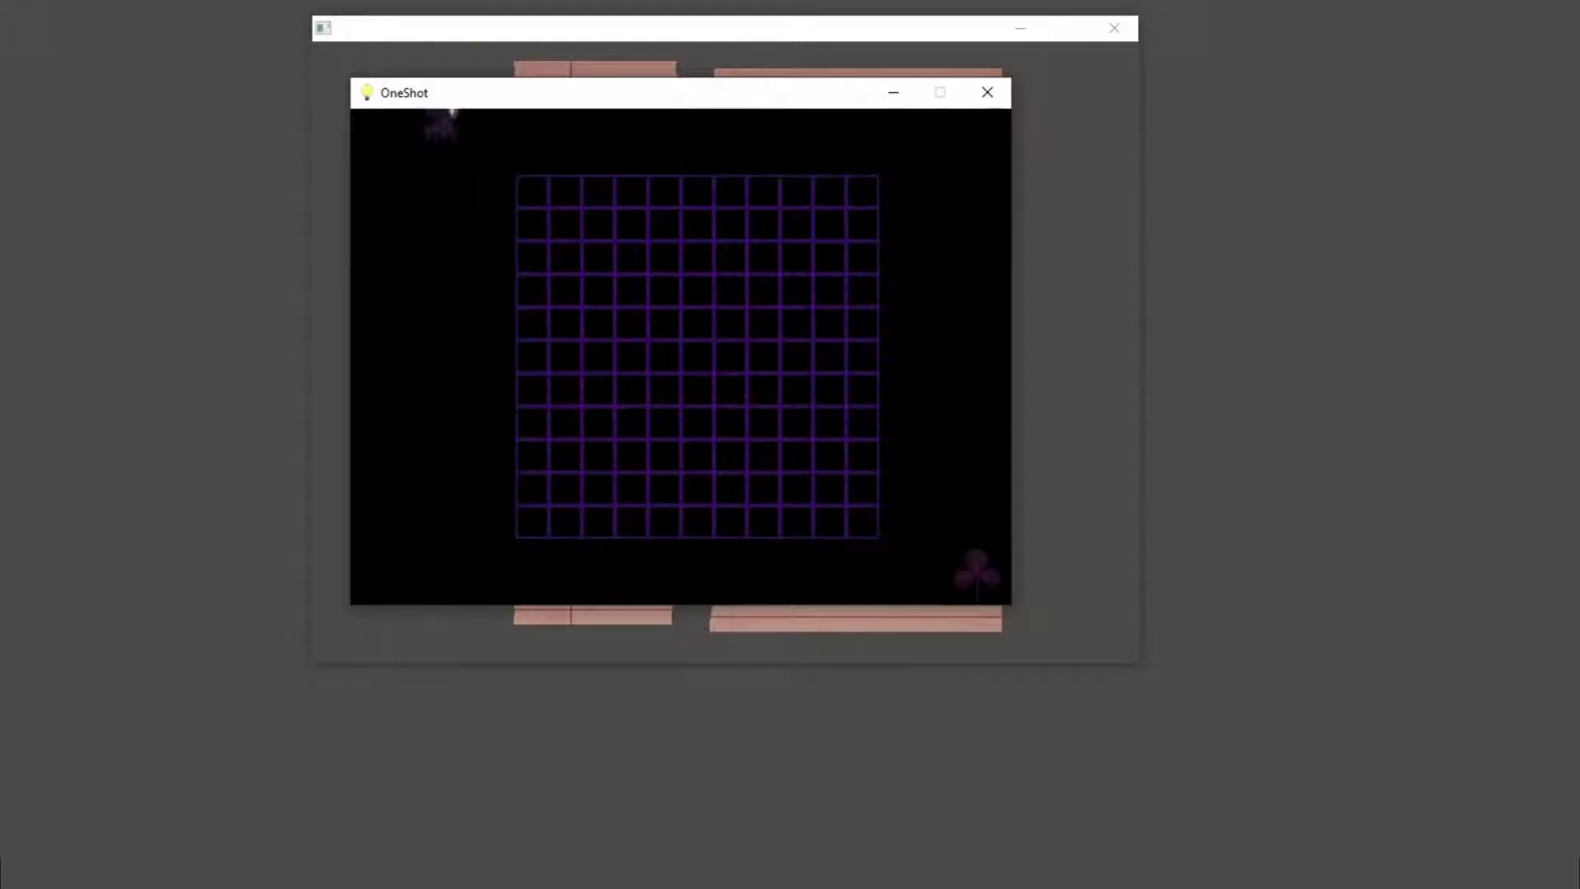
{"action": "key", "text": "Right"}
{"action": "key", "text": "Right"}
{"action": "key", "text": "Down"}
{"action": "key", "text": "Down"}
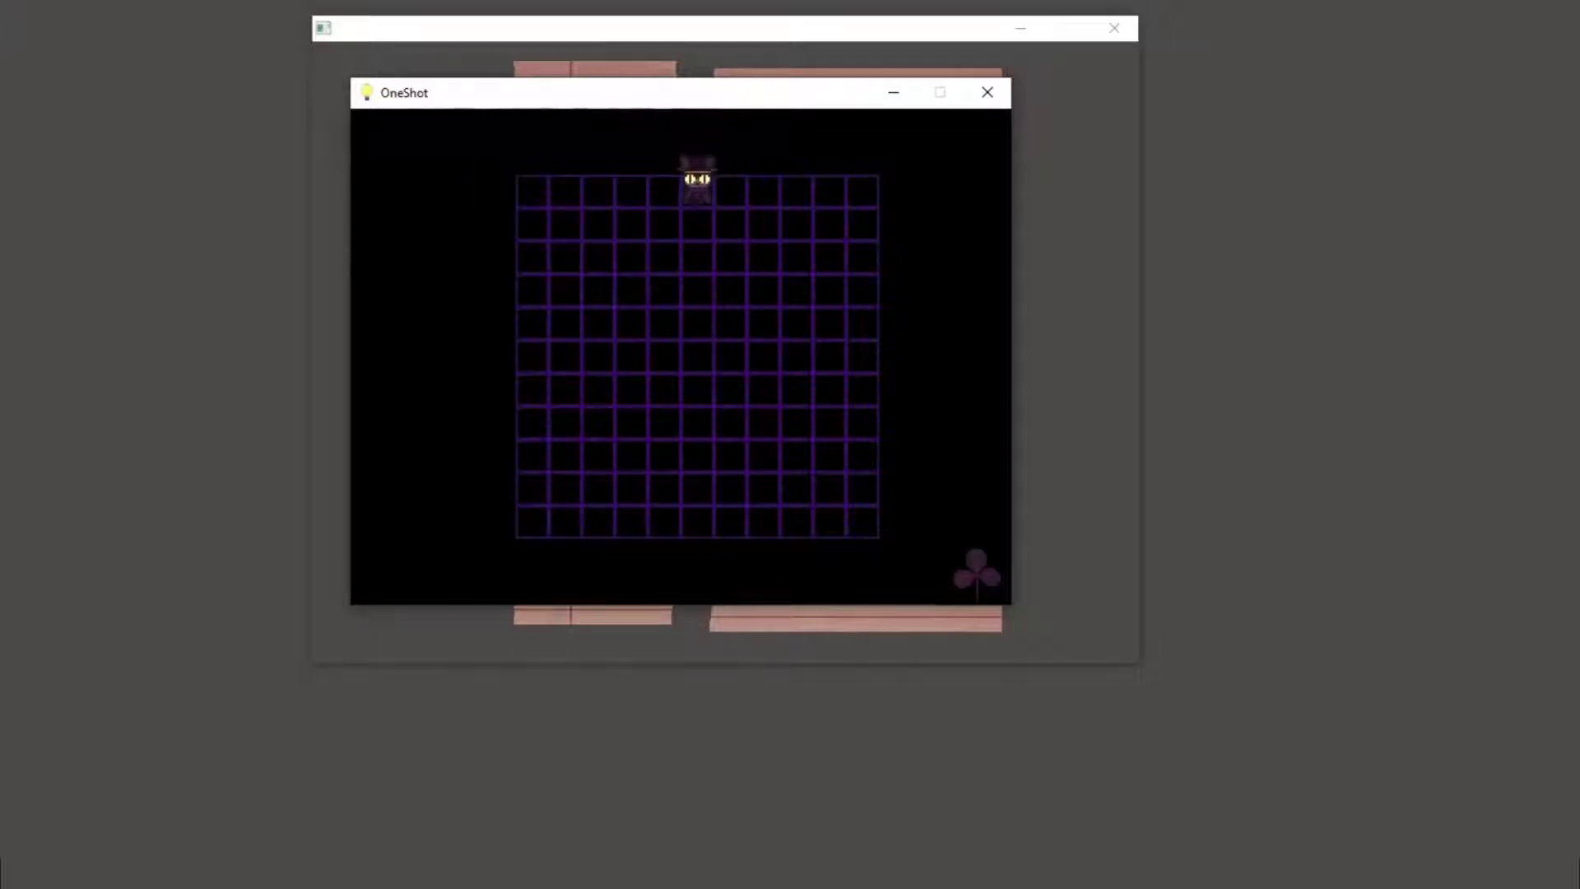
{"action": "key", "text": "Down"}
{"action": "key", "text": "Down"}
{"action": "key", "text": "Down"}
{"action": "key", "text": "Down"}
{"action": "key", "text": "Down"}
{"action": "key", "text": "Down"}
{"action": "key", "text": "Down"}
{"action": "key", "text": "Down"}
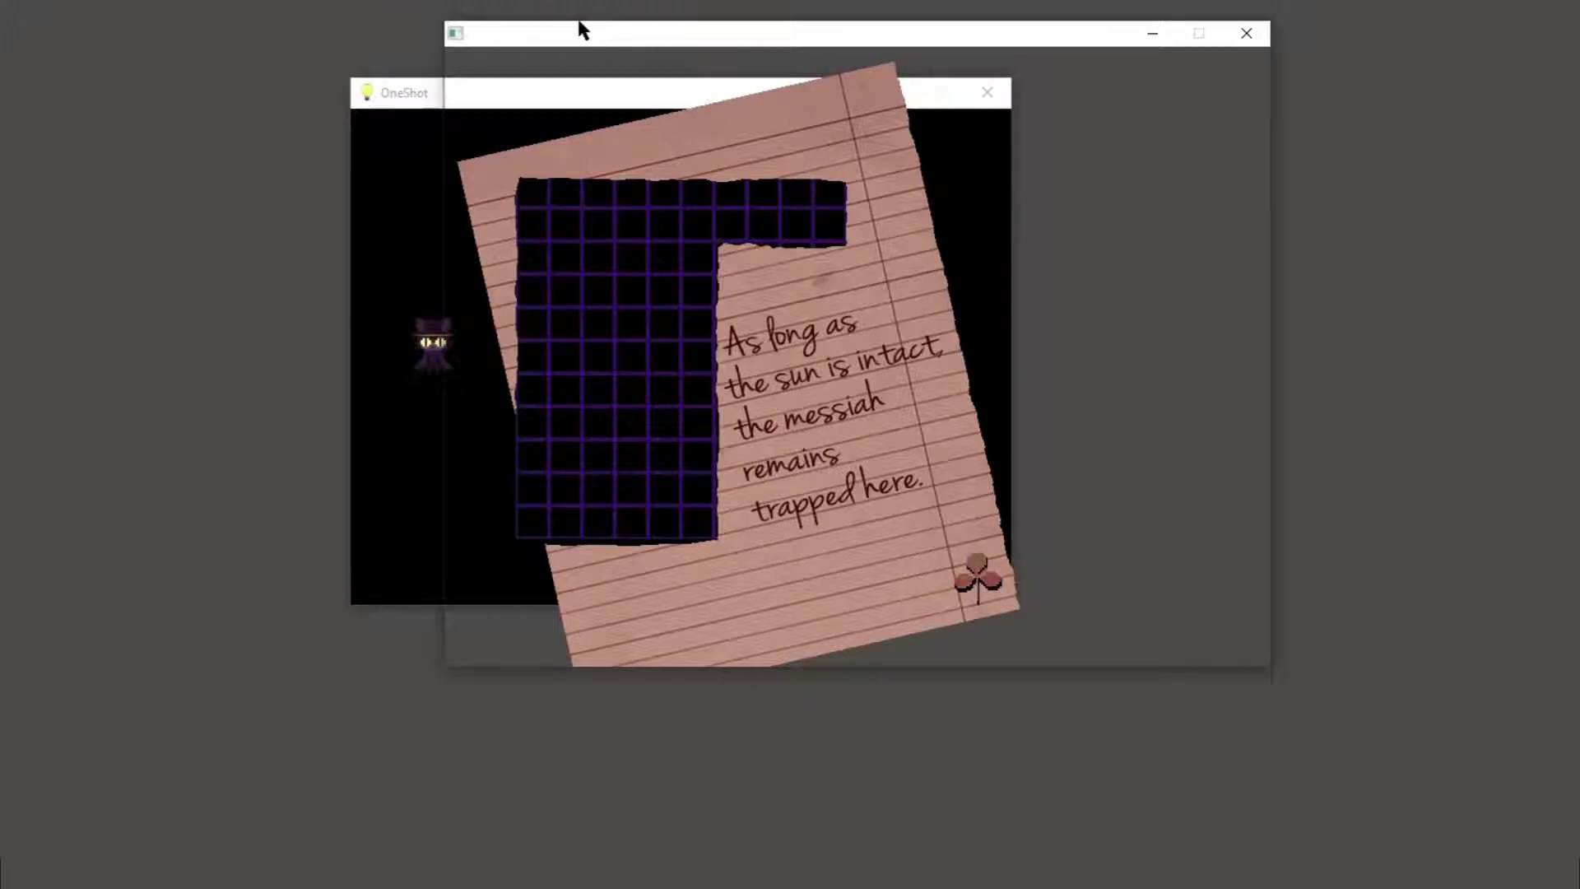
Step: Shift the note window left and walk Niko onto the grid, glancing at the note
{"action": "left_click_drag", "start_coordinate": [593, 37], "coordinate": [605, 33]}
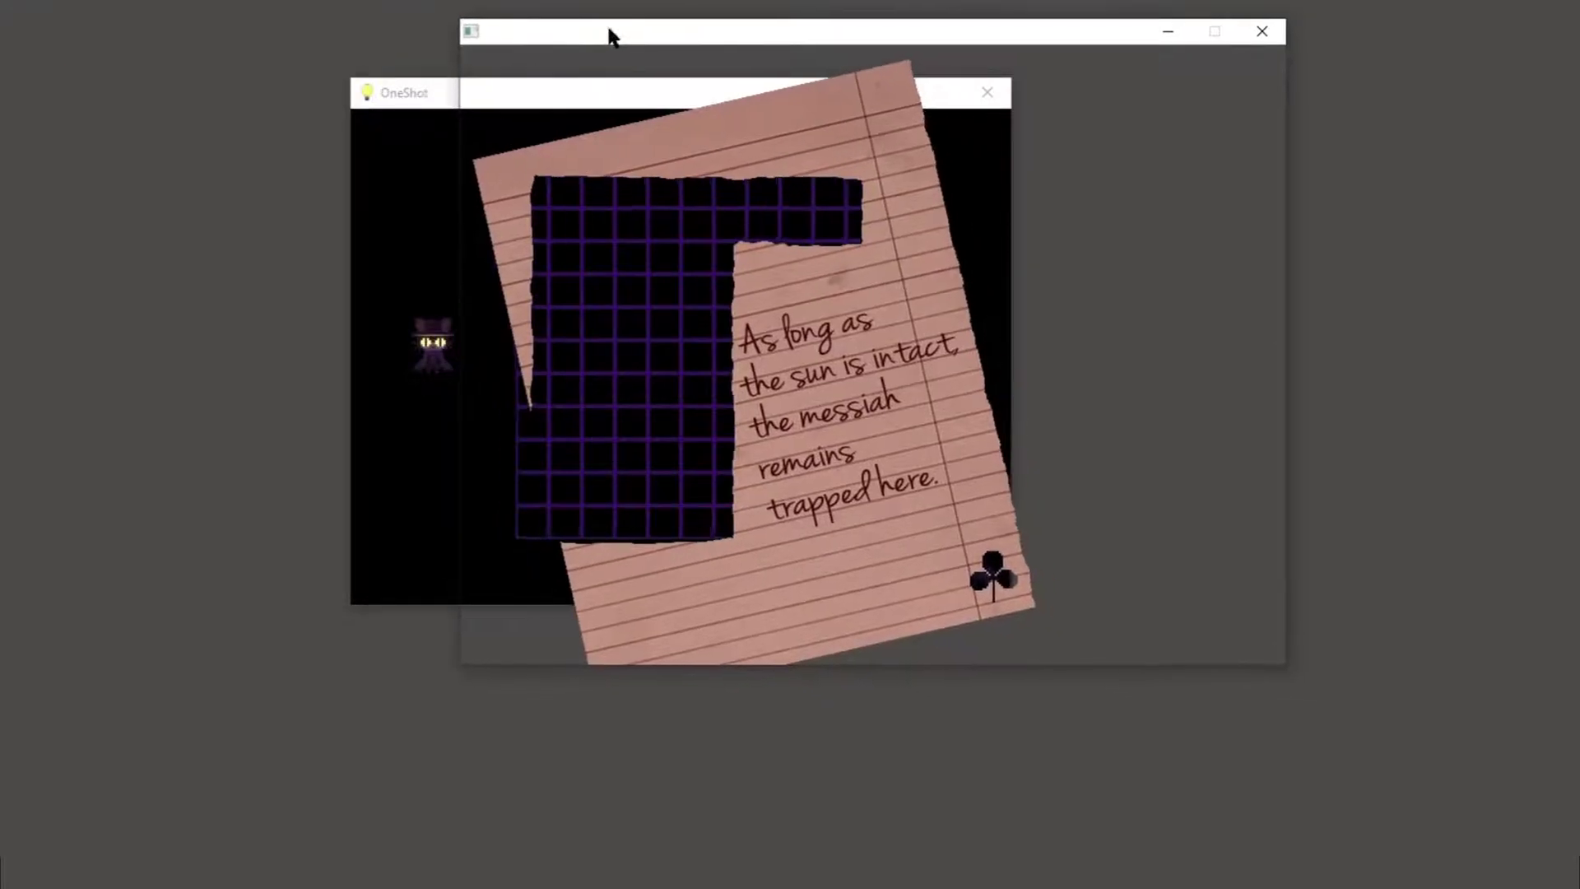
{"action": "left_click_drag", "start_coordinate": [605, 32], "coordinate": [593, 34]}
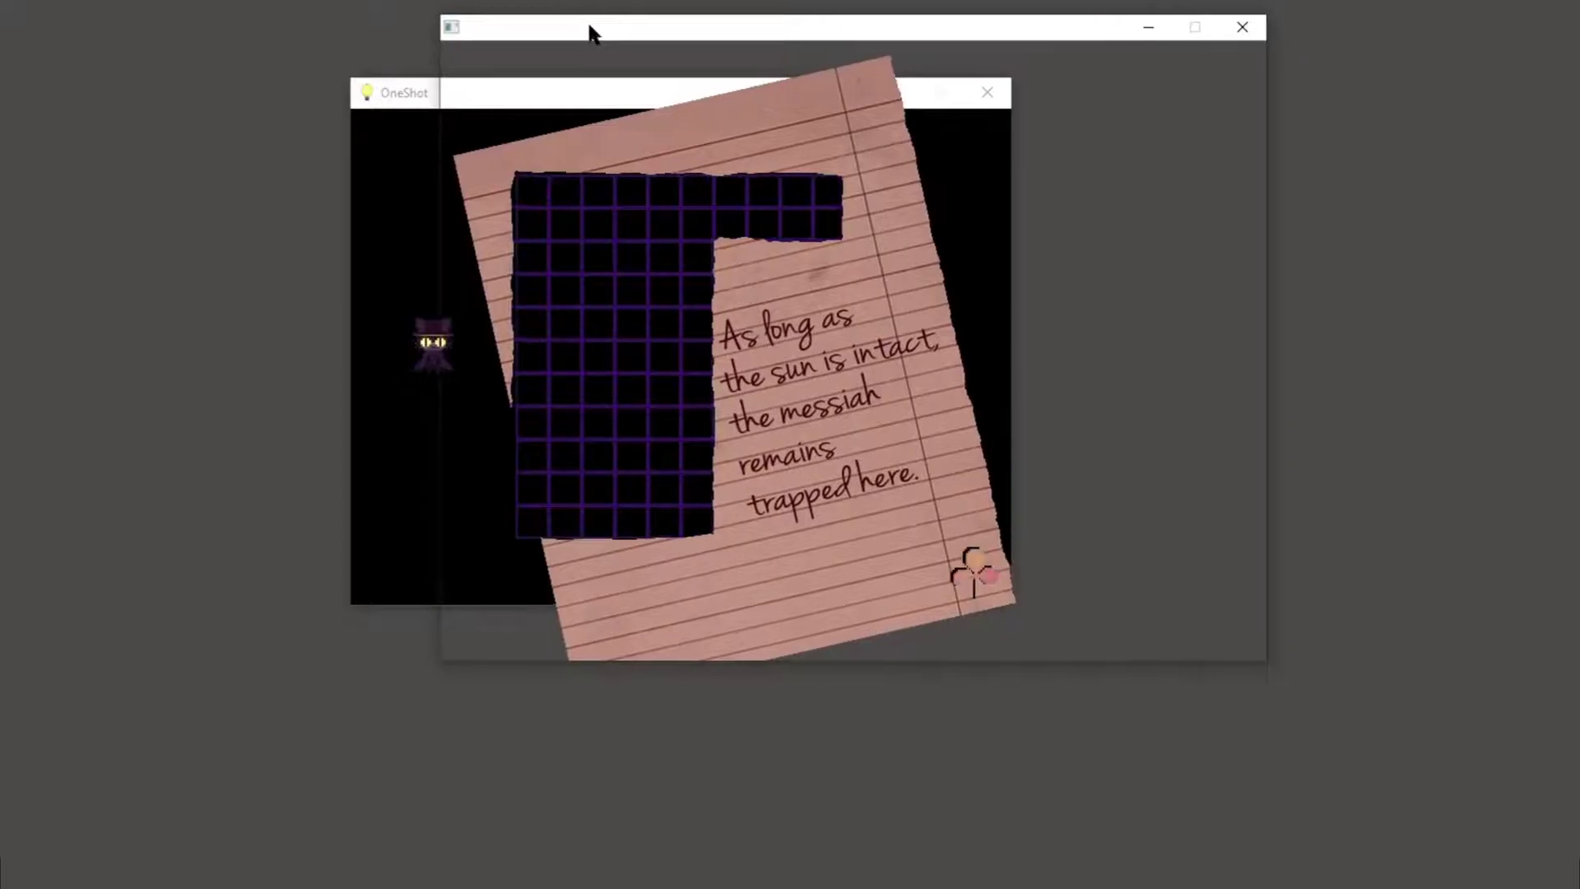
{"action": "left_click", "coordinate": [379, 98]}
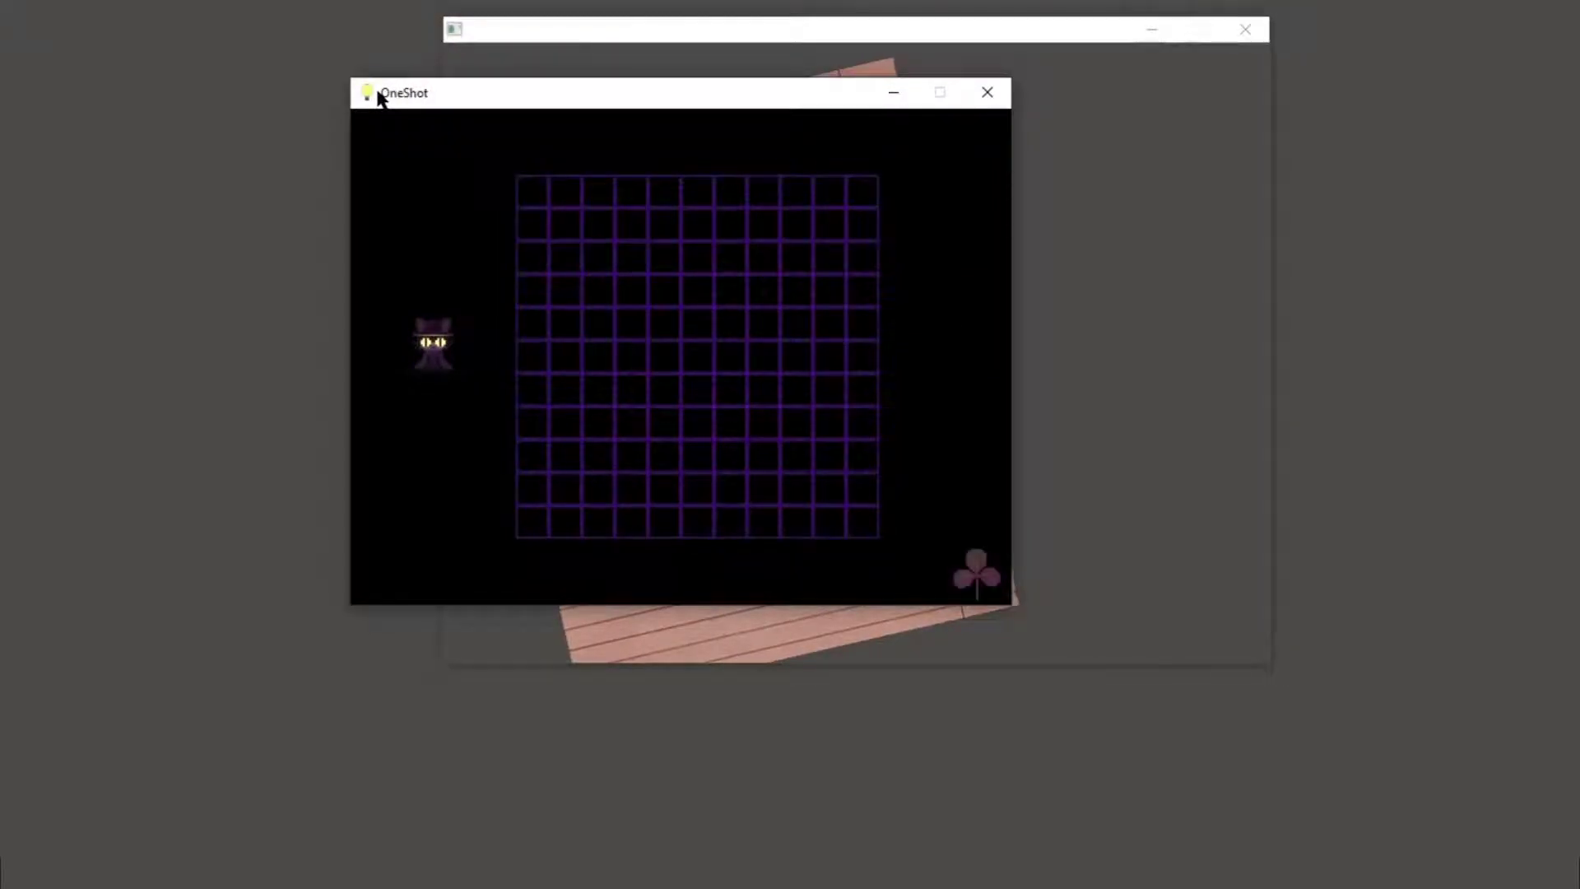
{"action": "key", "text": "Right"}
{"action": "key", "text": "Right"}
{"action": "key", "text": "Right"}
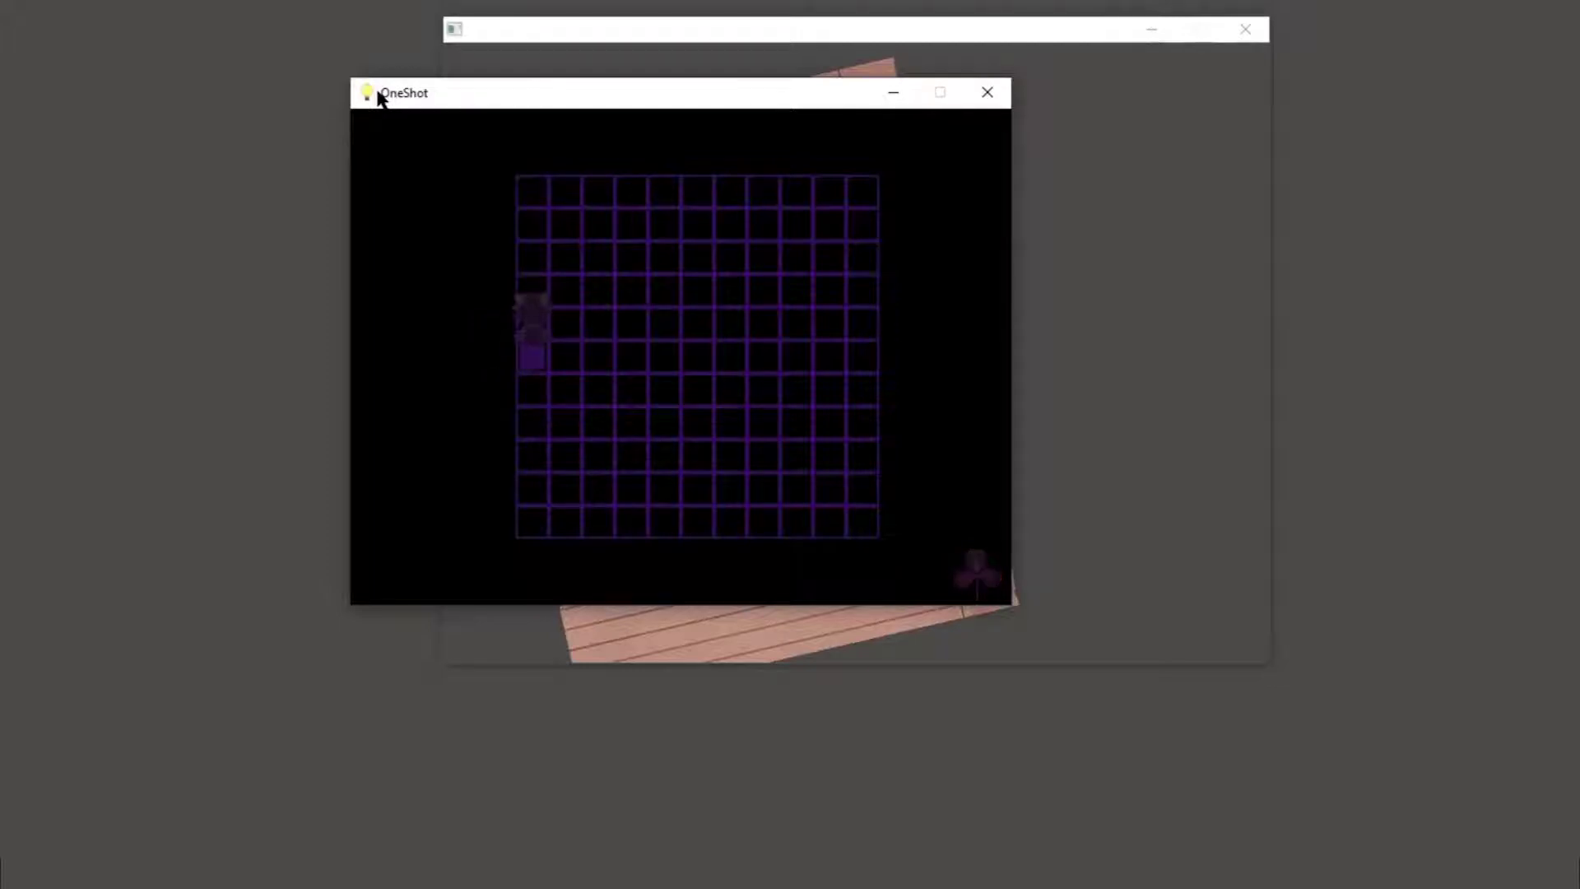
{"action": "key", "text": "alt+Tab"}
{"action": "key", "text": "alt+Tab"}
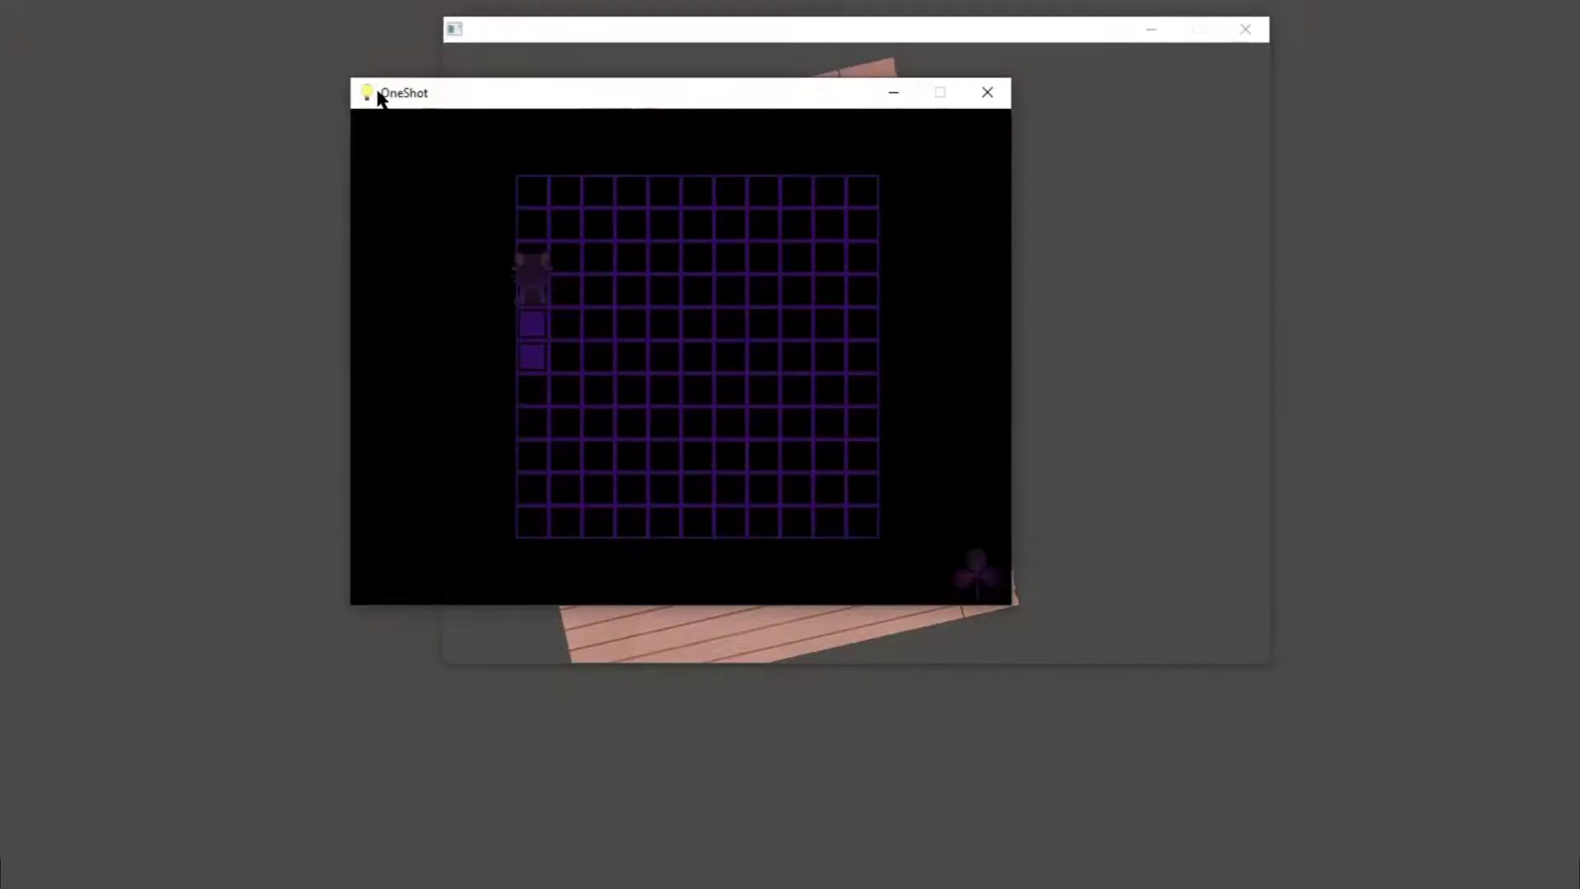
Step: Light the top row rightward and the second row leftward, checking the note's cutout
{"action": "key", "text": "Up"}
{"action": "key", "text": "Right"}
{"action": "key", "text": "Right"}
{"action": "key", "text": "Right"}
{"action": "key", "text": "alt+Tab"}
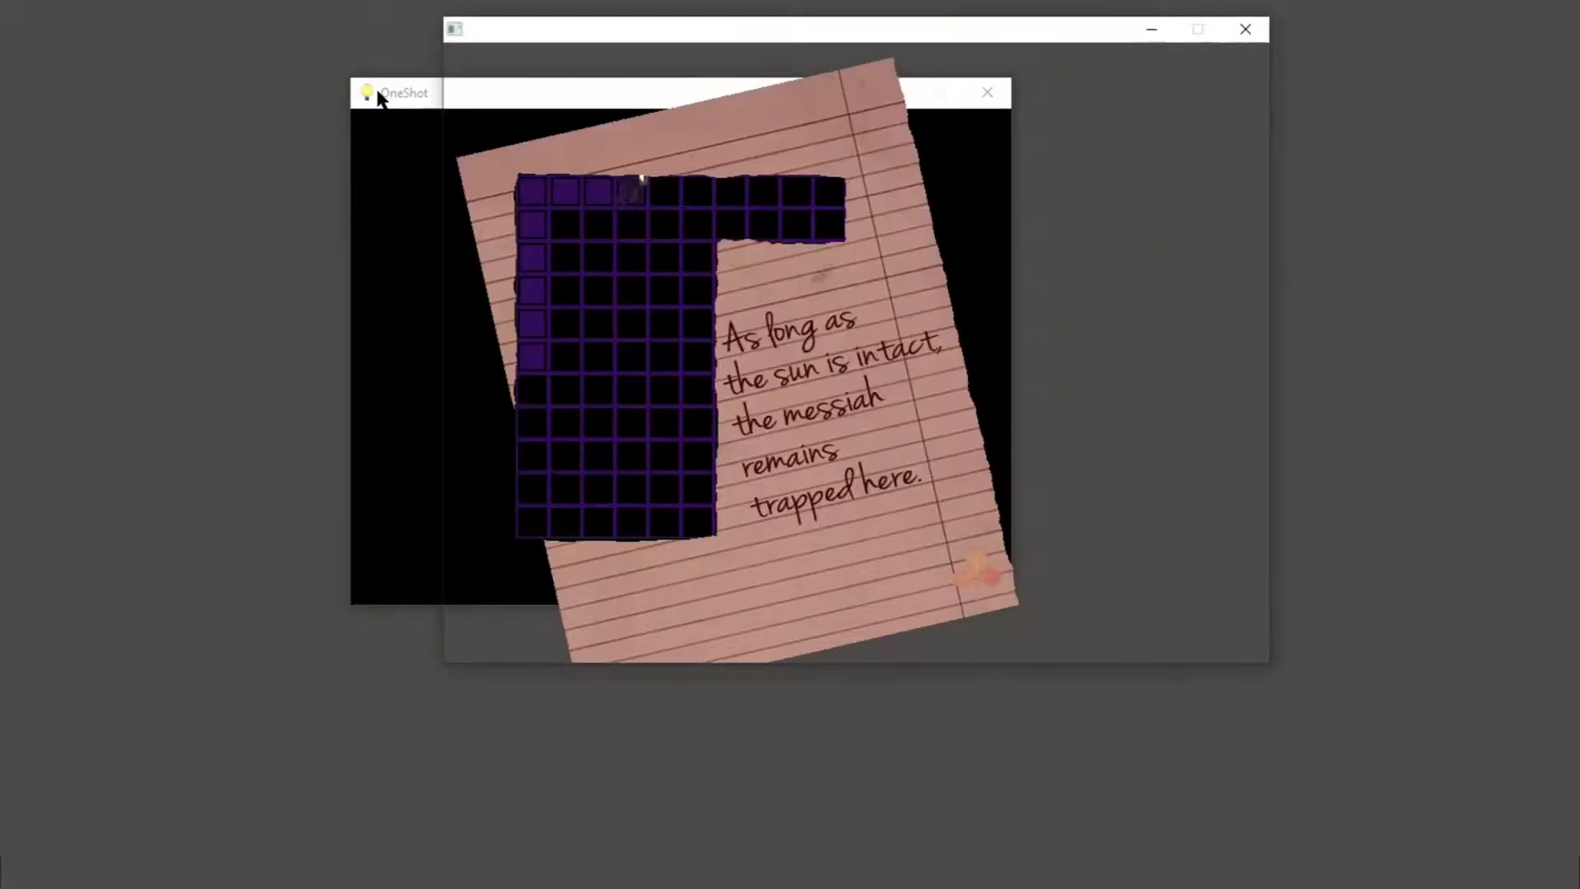
{"action": "key", "text": "alt+Tab"}
{"action": "key", "text": "Right"}
{"action": "key", "text": "Right"}
{"action": "key", "text": "Right"}
{"action": "key", "text": "Right"}
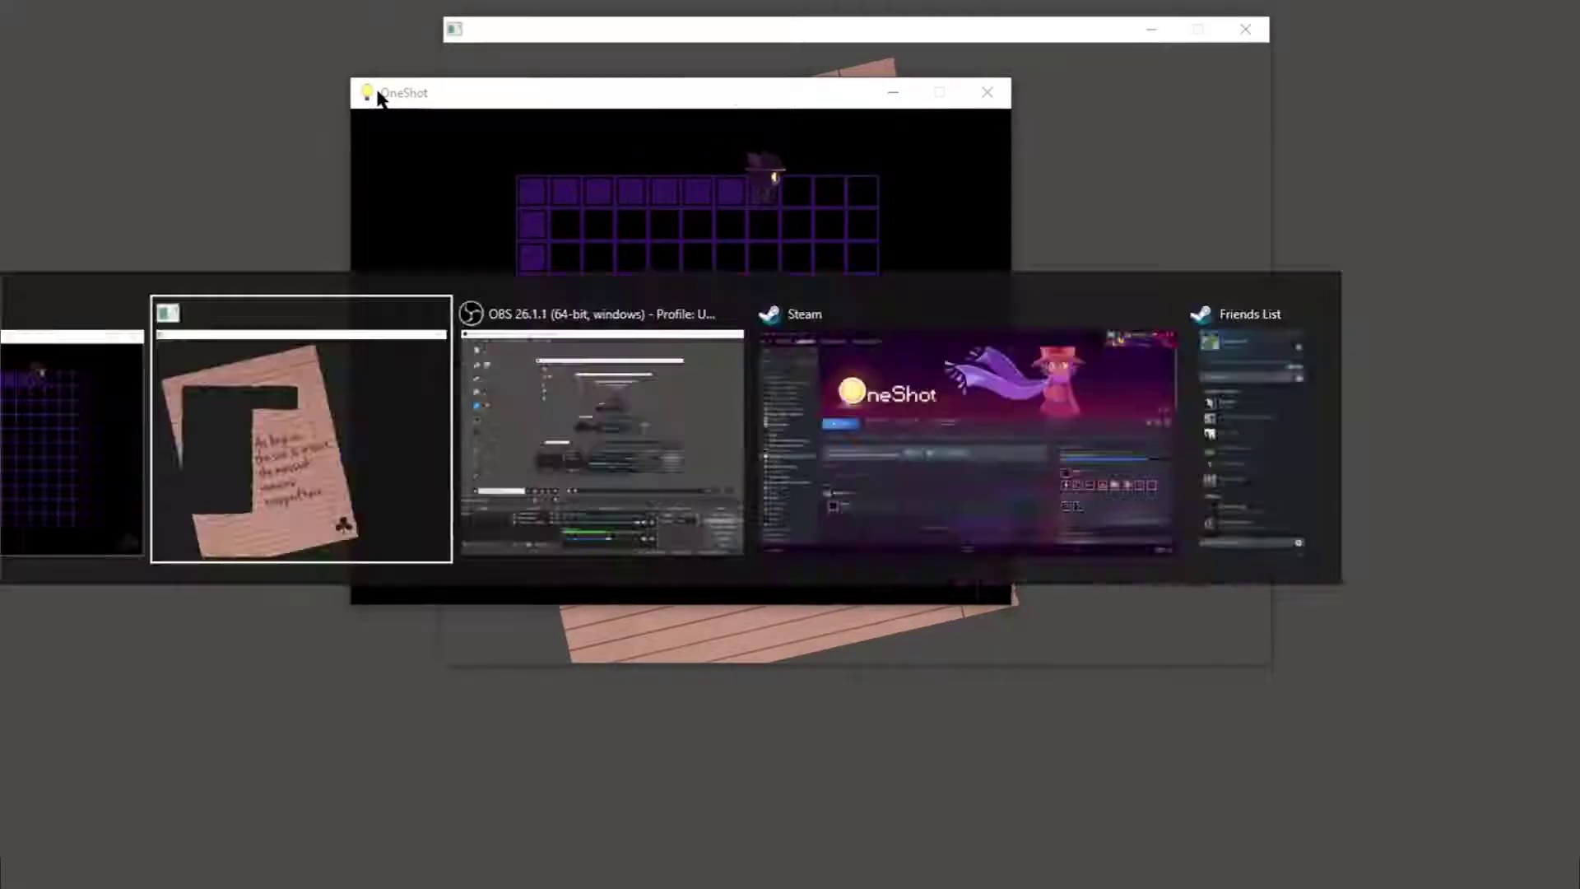
{"action": "key", "text": "alt+Tab"}
{"action": "left_click", "coordinate": [377, 97]}
{"action": "key", "text": "Right"}
{"action": "key", "text": "Right"}
{"action": "key", "text": "Right"}
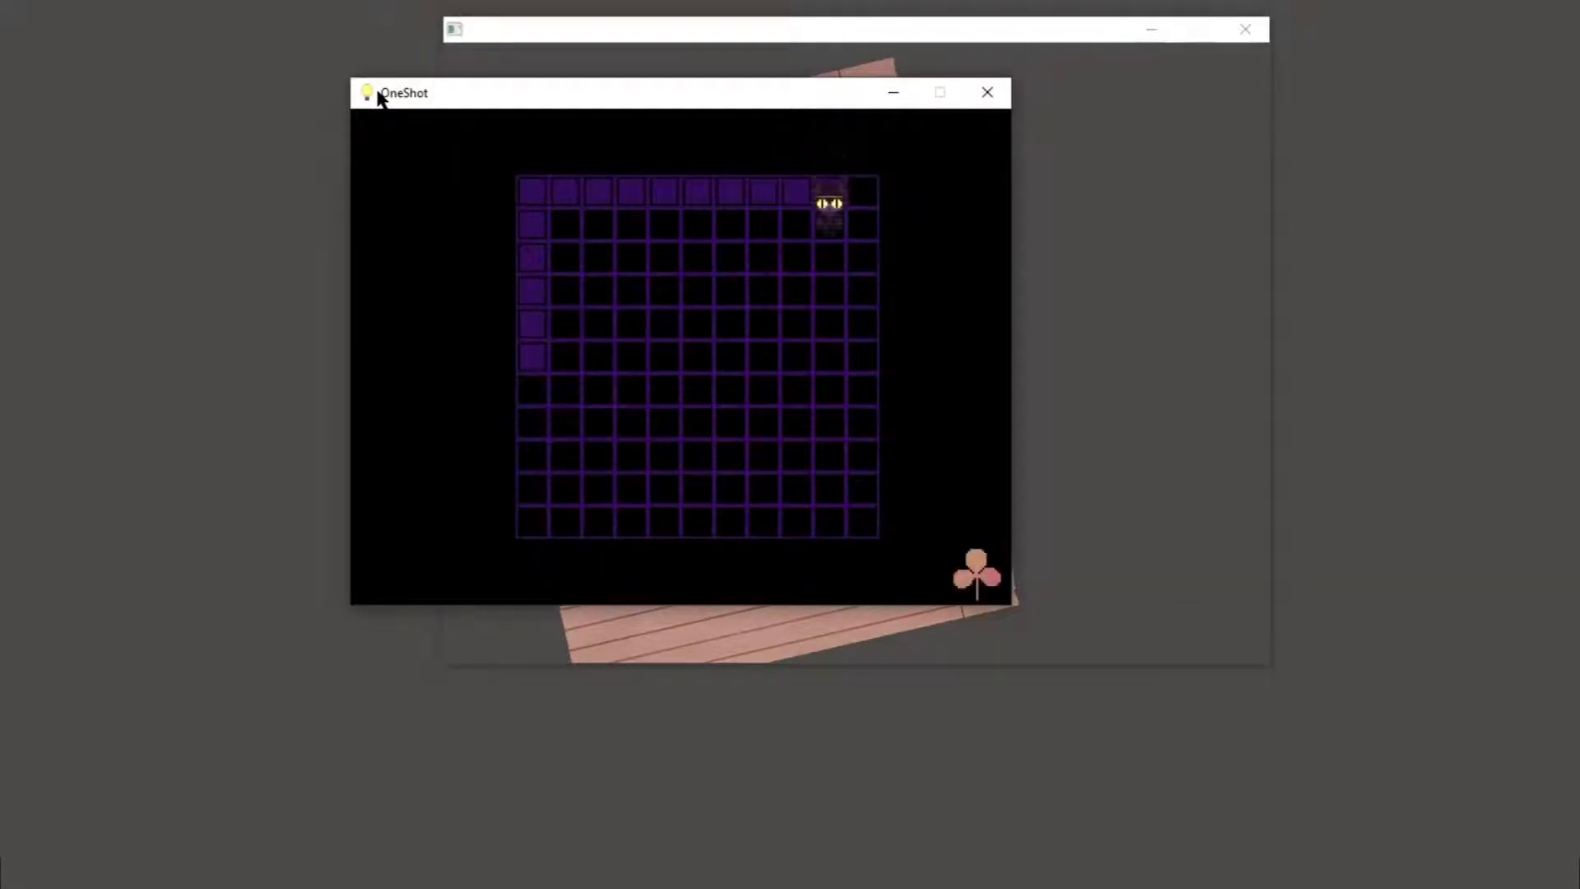
{"action": "key", "text": "Left"}
{"action": "key", "text": "Left"}
{"action": "key", "text": "Left"}
{"action": "key", "text": "Left"}
{"action": "key", "text": "Left"}
{"action": "key", "text": "Left"}
{"action": "key", "text": "Left"}
{"action": "key", "text": "Left"}
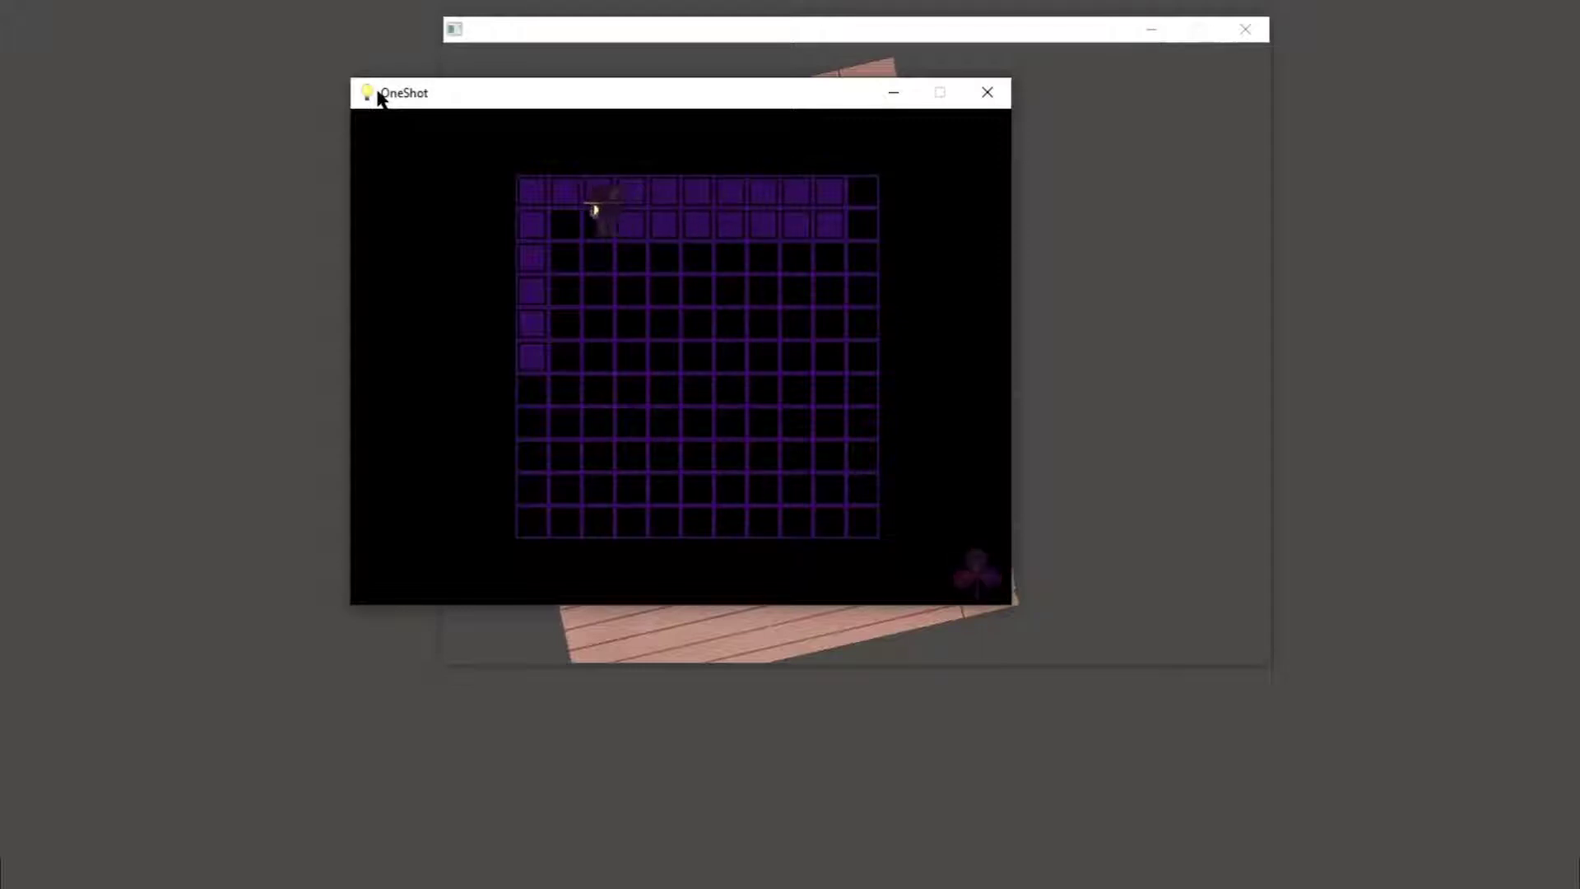
{"action": "key", "text": "alt+Tab"}
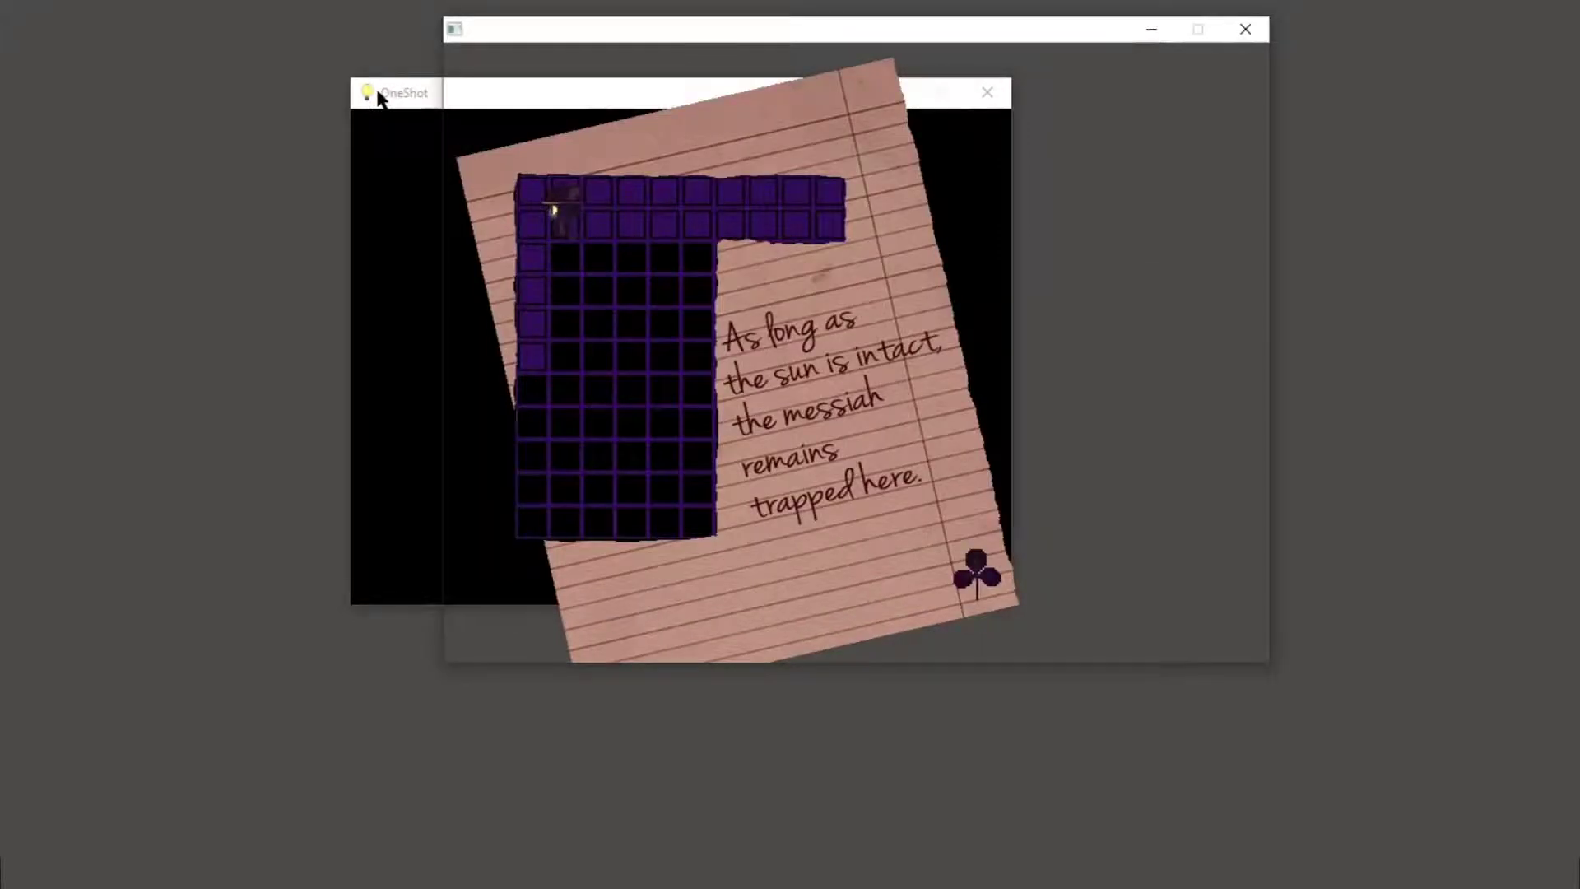
Step: Light the third through sixth rows, comparing progress against the note pattern
{"action": "left_click", "coordinate": [379, 97]}
{"action": "key", "text": "Down"}
{"action": "key", "text": "Right"}
{"action": "key", "text": "Right"}
{"action": "key", "text": "Right"}
{"action": "key", "text": "Right"}
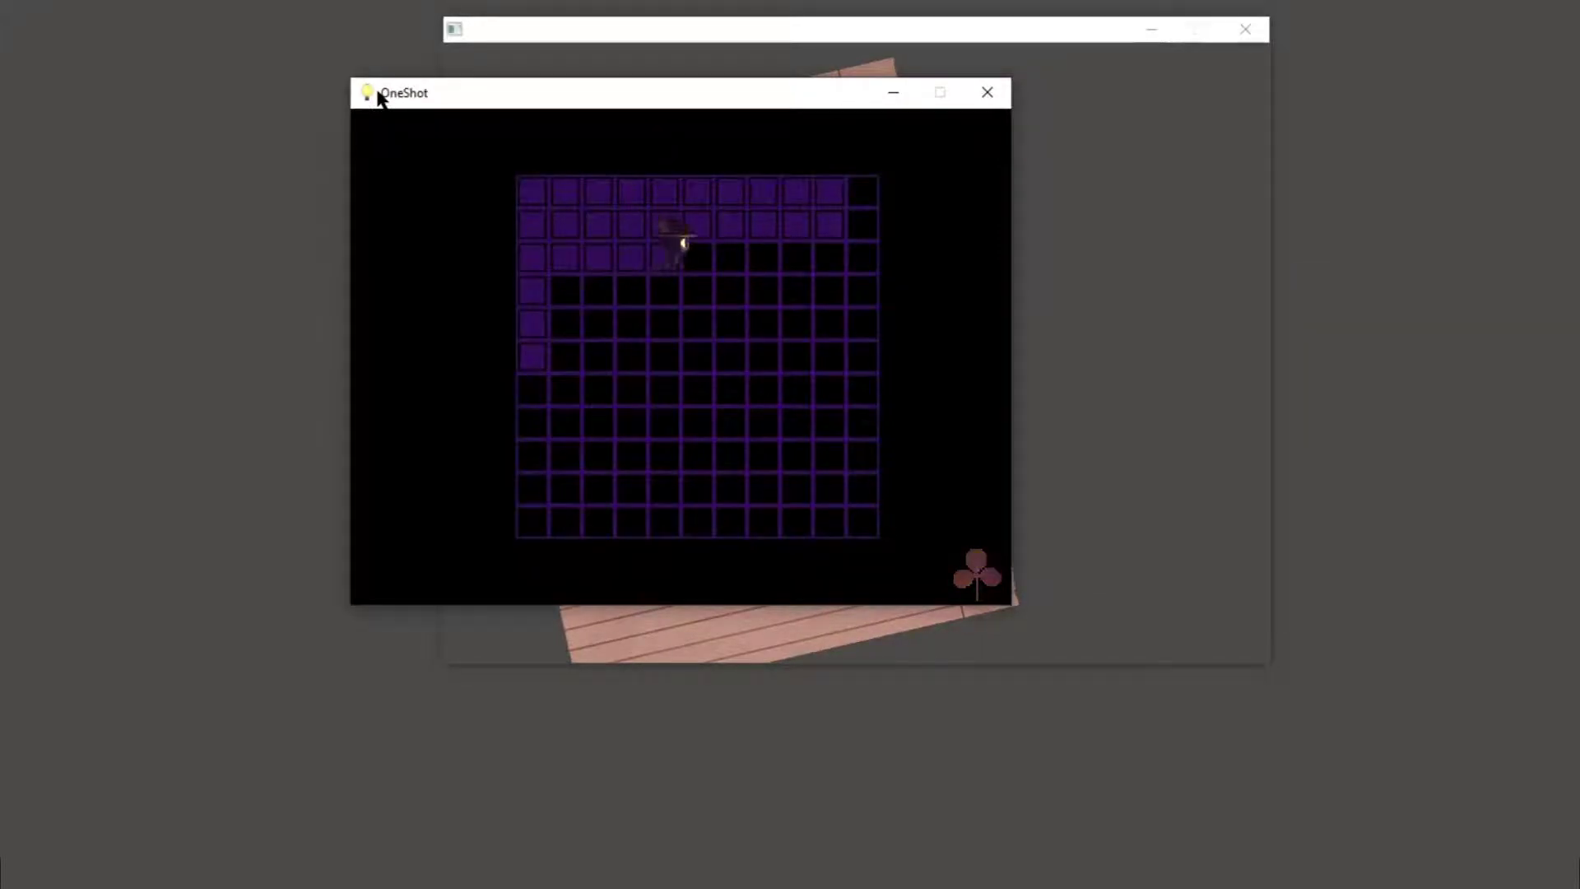
{"action": "key", "text": "Right"}
{"action": "key", "text": "alt+Tab"}
{"action": "key", "text": "alt+Tab"}
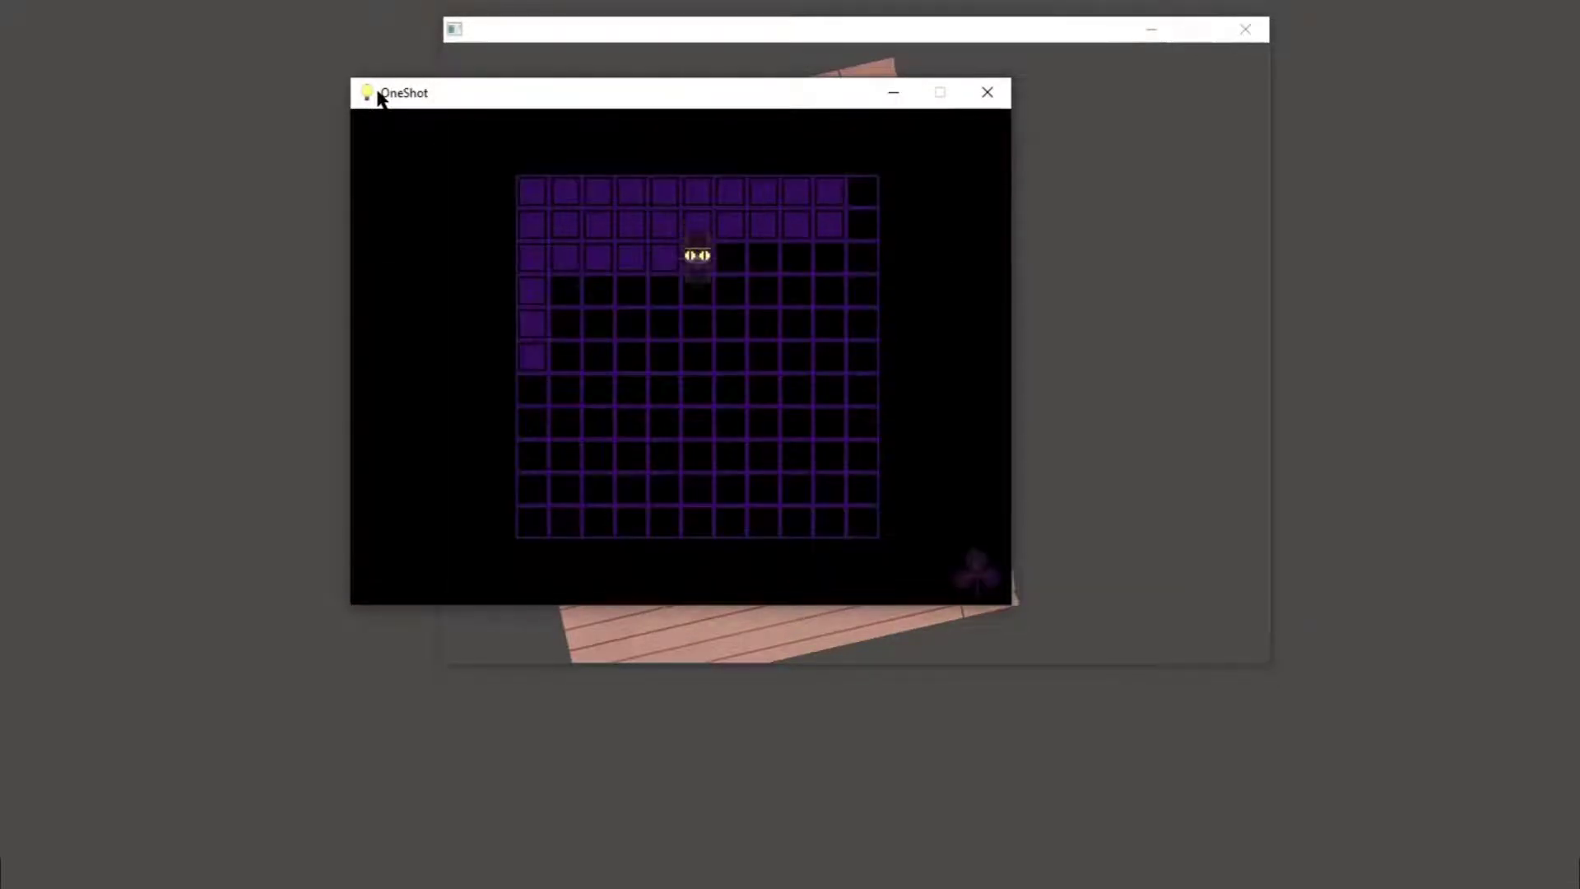
{"action": "key", "text": "Down"}
{"action": "key", "text": "Left"}
{"action": "key", "text": "Left"}
{"action": "key", "text": "Left"}
{"action": "key", "text": "Left"}
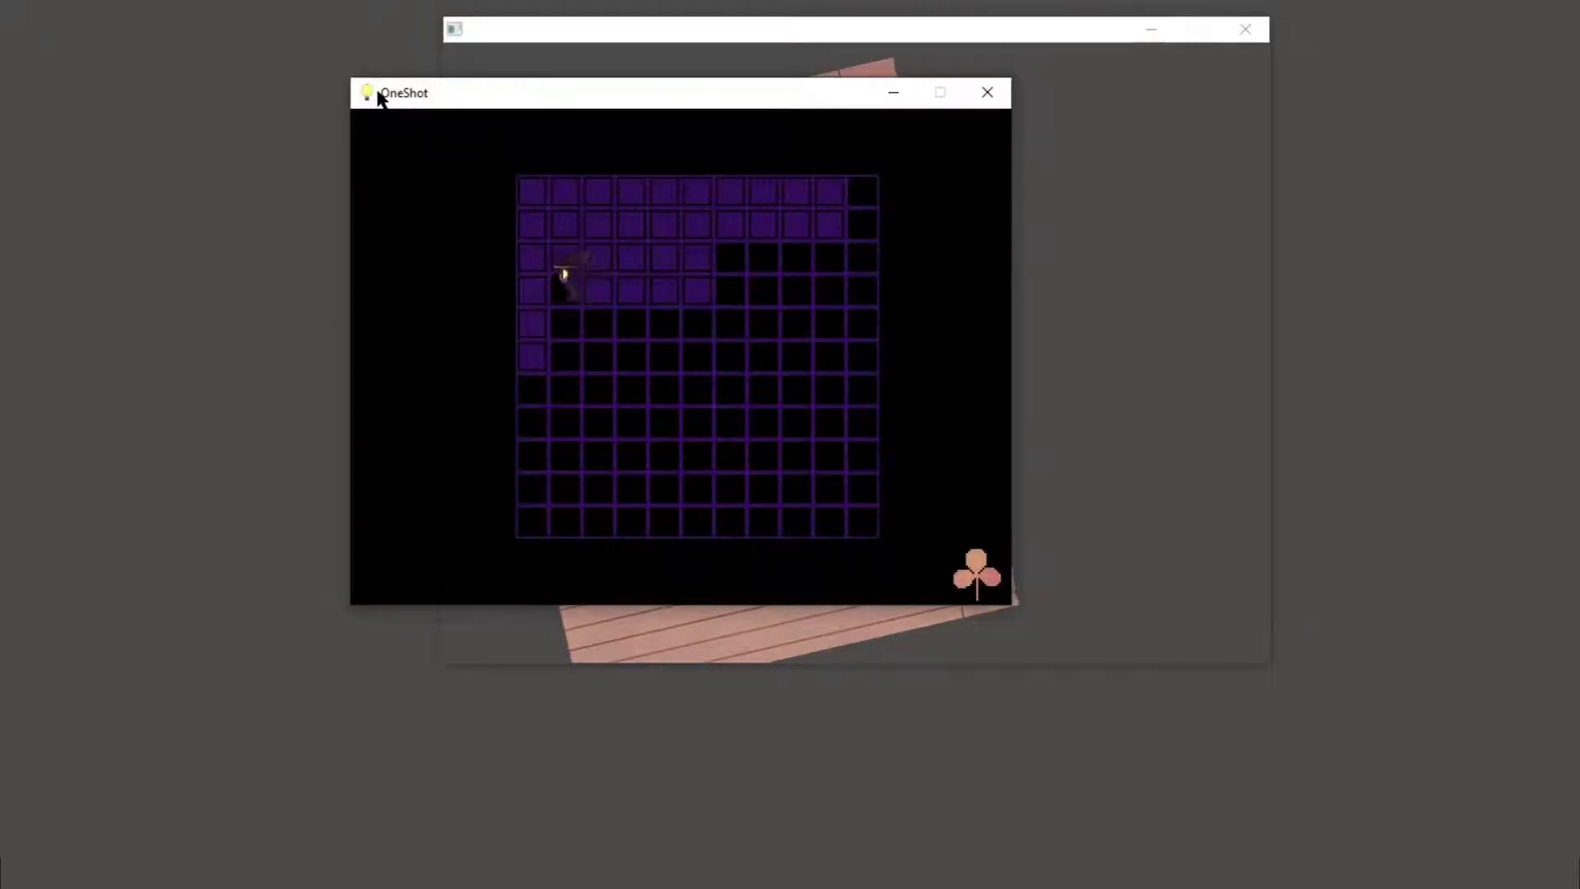
{"action": "key", "text": "Down"}
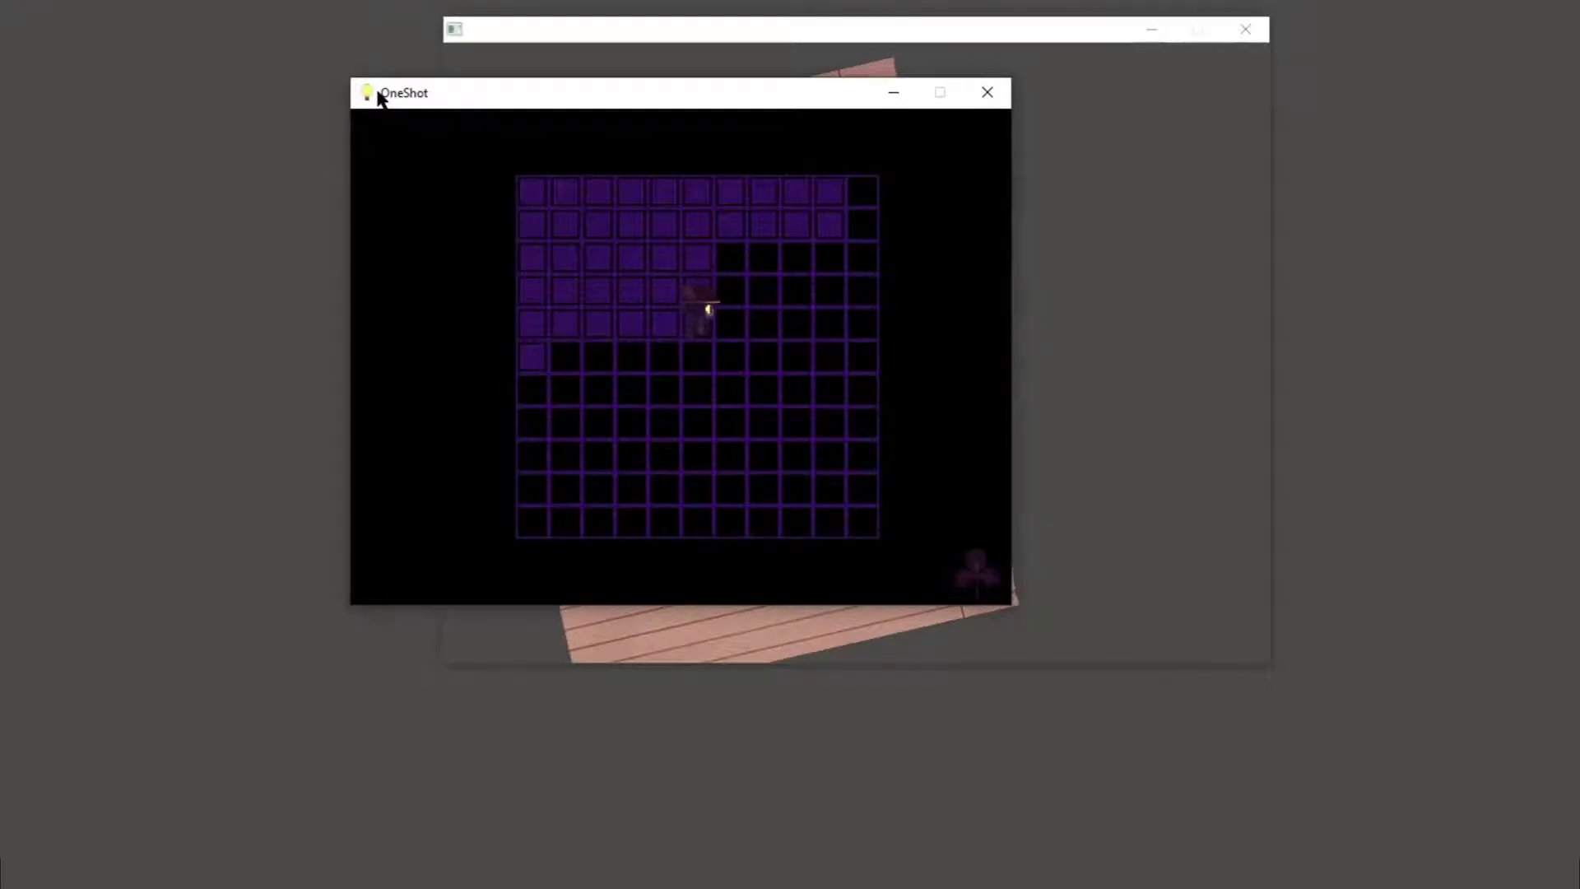
{"action": "key", "text": "alt+Tab"}
{"action": "key", "text": "alt+Tab"}
{"action": "key", "text": "Down"}
{"action": "key", "text": "Left"}
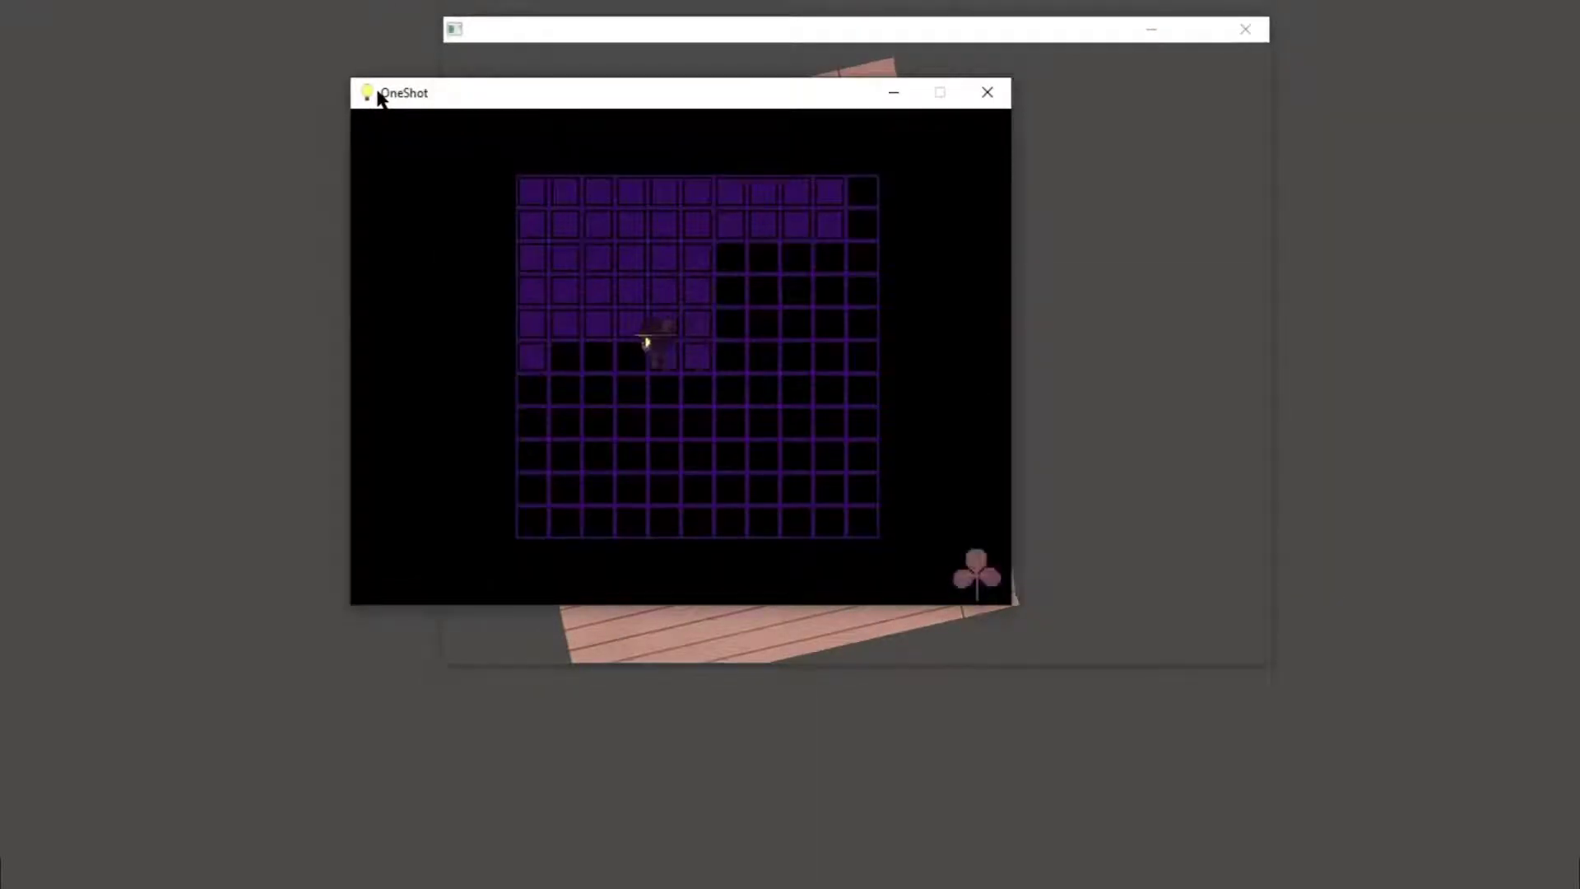
{"action": "key", "text": "Left"}
{"action": "key", "text": "Left"}
{"action": "key", "text": "Left"}
{"action": "key", "text": "Left"}
Step: Light the sixth through eighth rows, zigzagging down and across
{"action": "key", "text": "Down"}
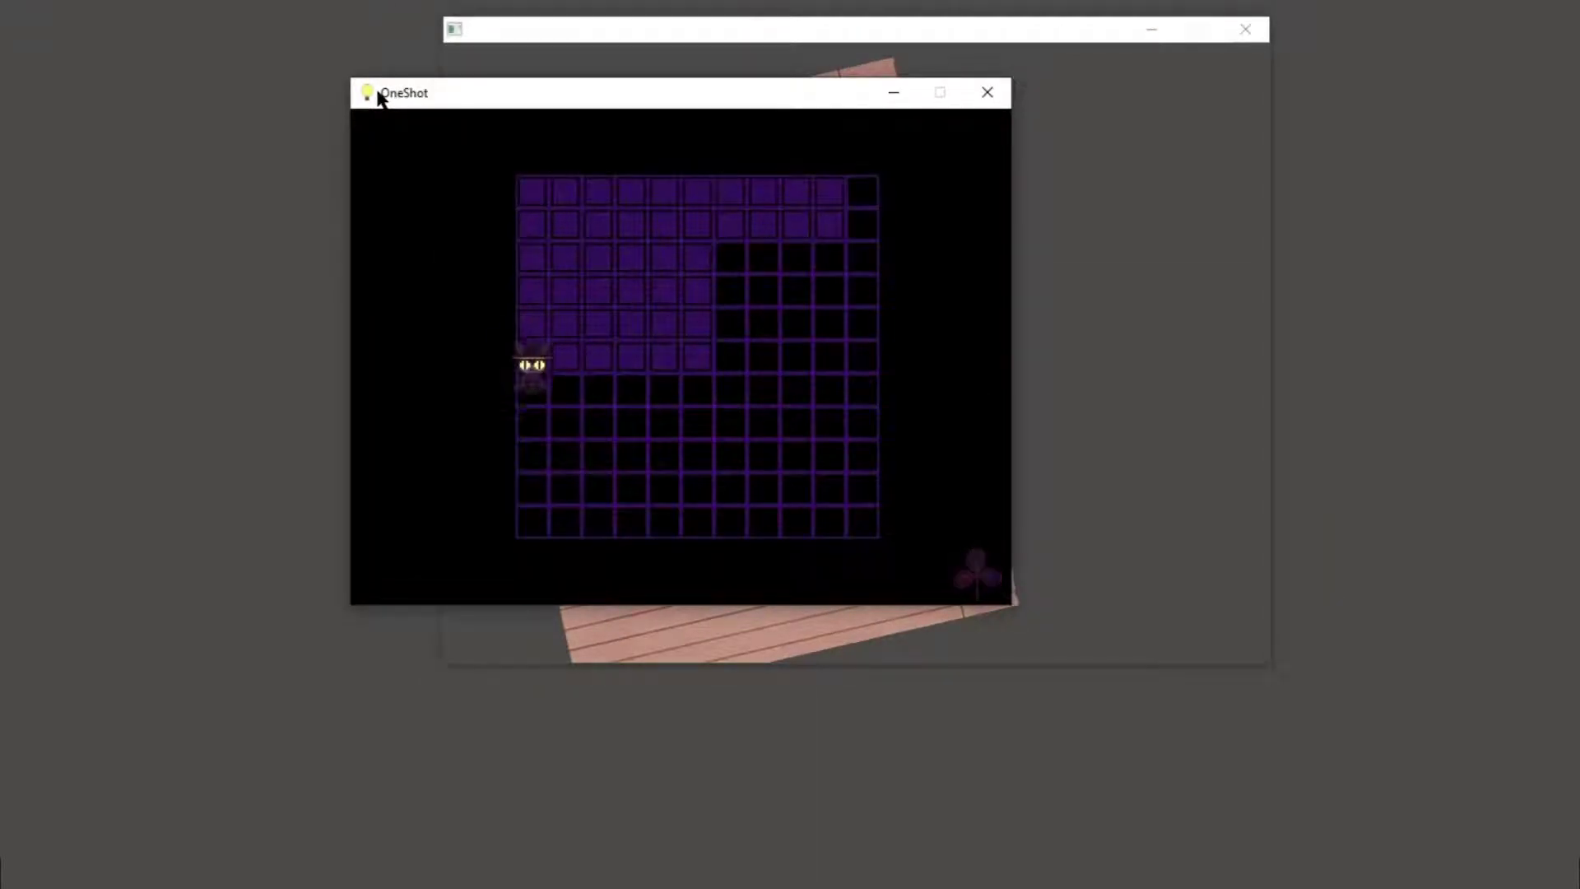
{"action": "key", "text": "Down"}
{"action": "key", "text": "Right"}
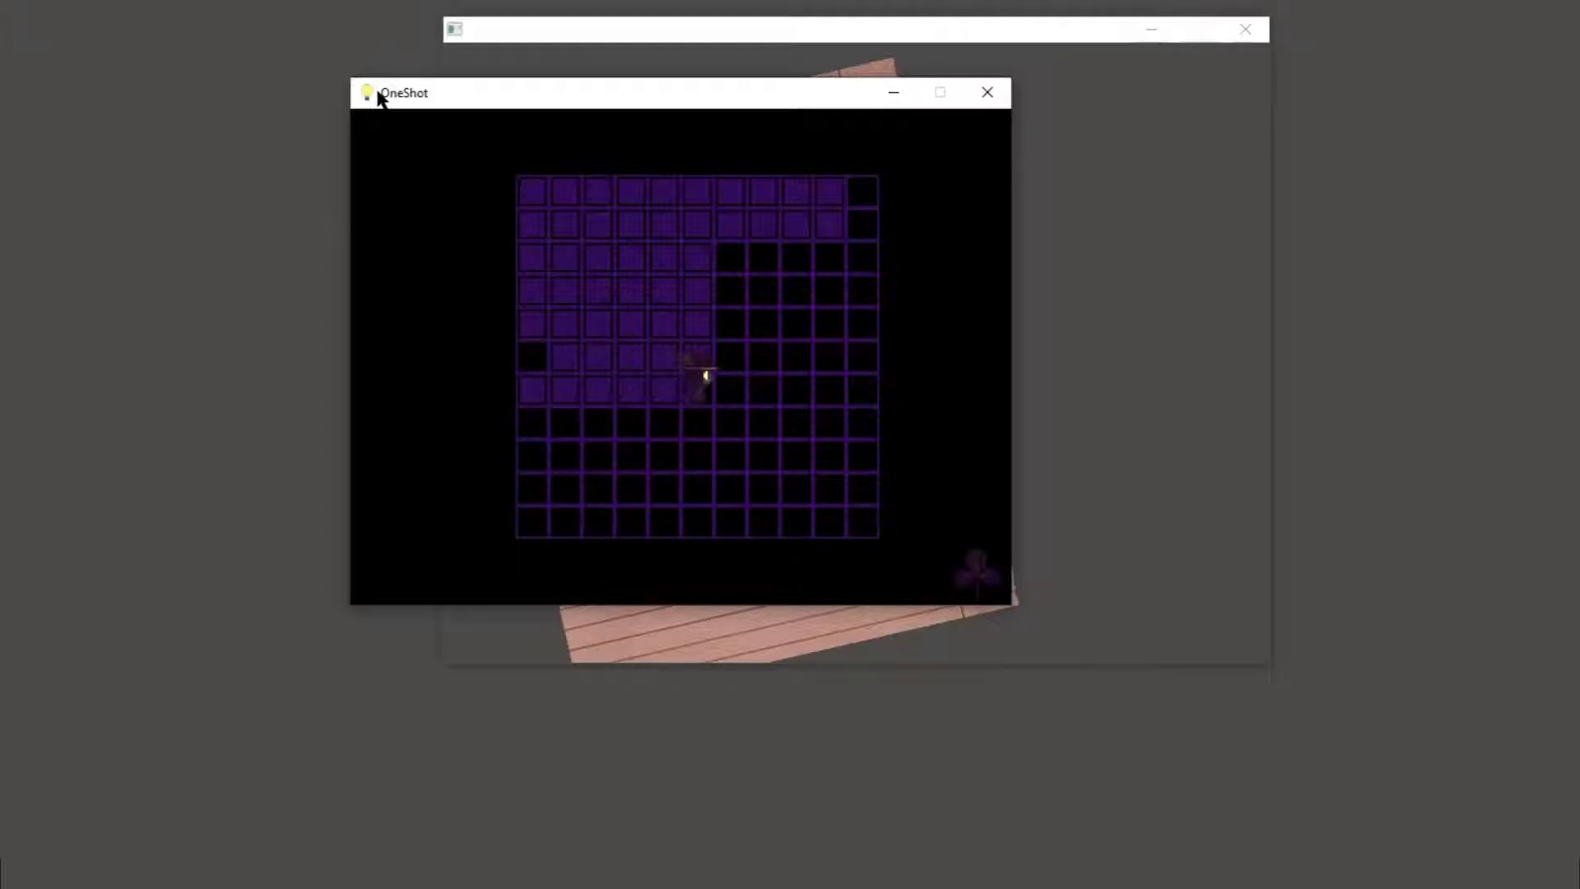
{"action": "key", "text": "Down"}
{"action": "key", "text": "Down"}
{"action": "key", "text": "Left"}
{"action": "key", "text": "Left"}
{"action": "key", "text": "Left"}
{"action": "key", "text": "Left"}
{"action": "key", "text": "Left"}
{"action": "key", "text": "Left"}
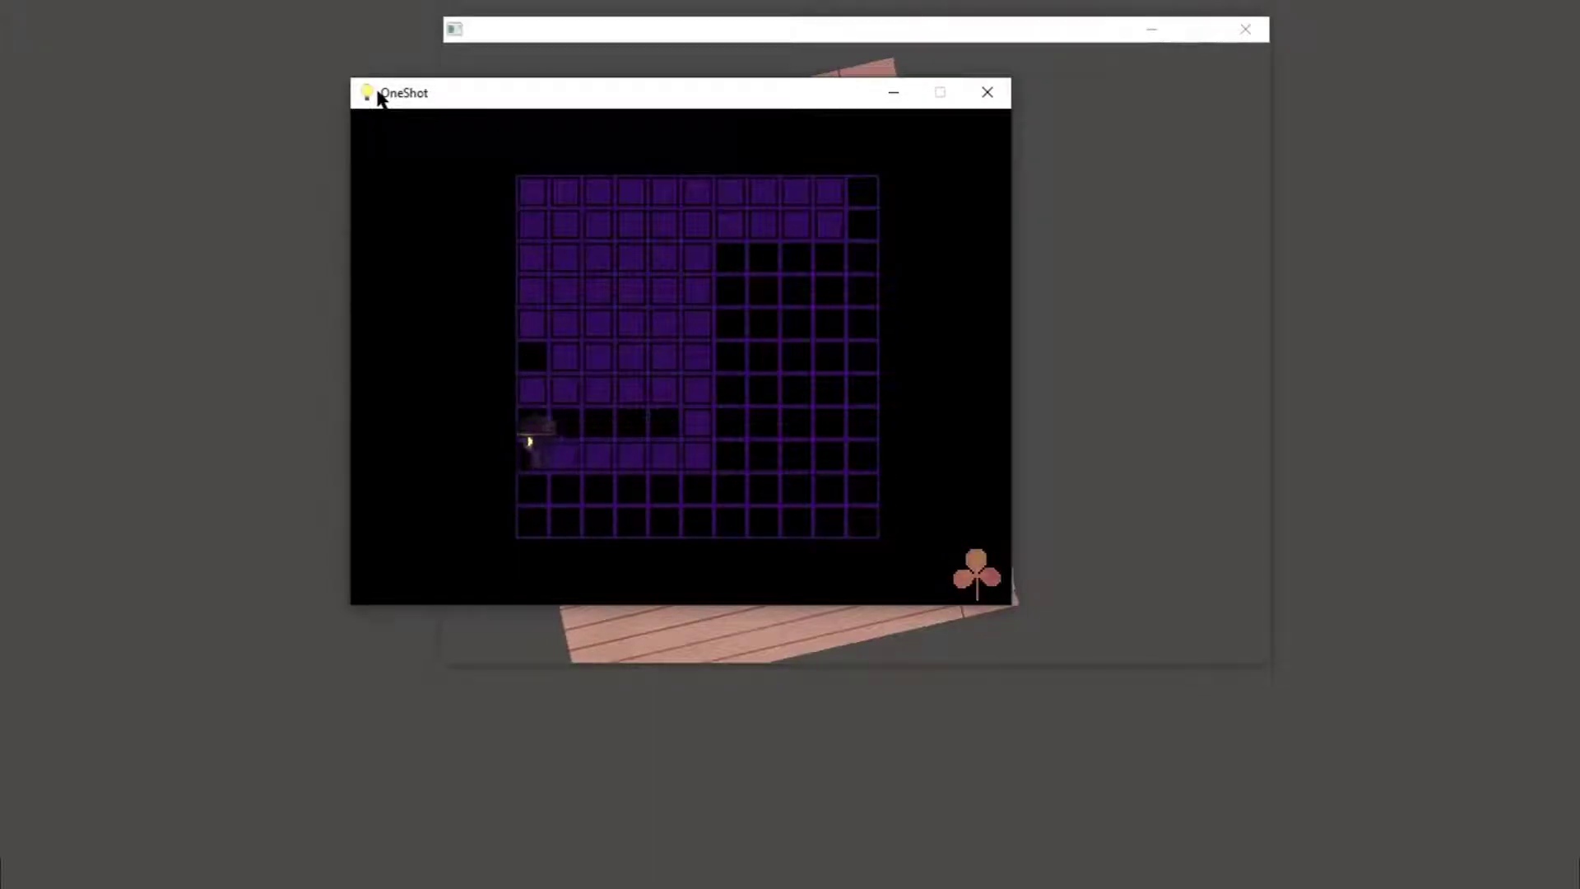
{"action": "key", "text": "Up"}
{"action": "key", "text": "Right"}
{"action": "key", "text": "Right"}
{"action": "key", "text": "Right"}
{"action": "key", "text": "Right"}
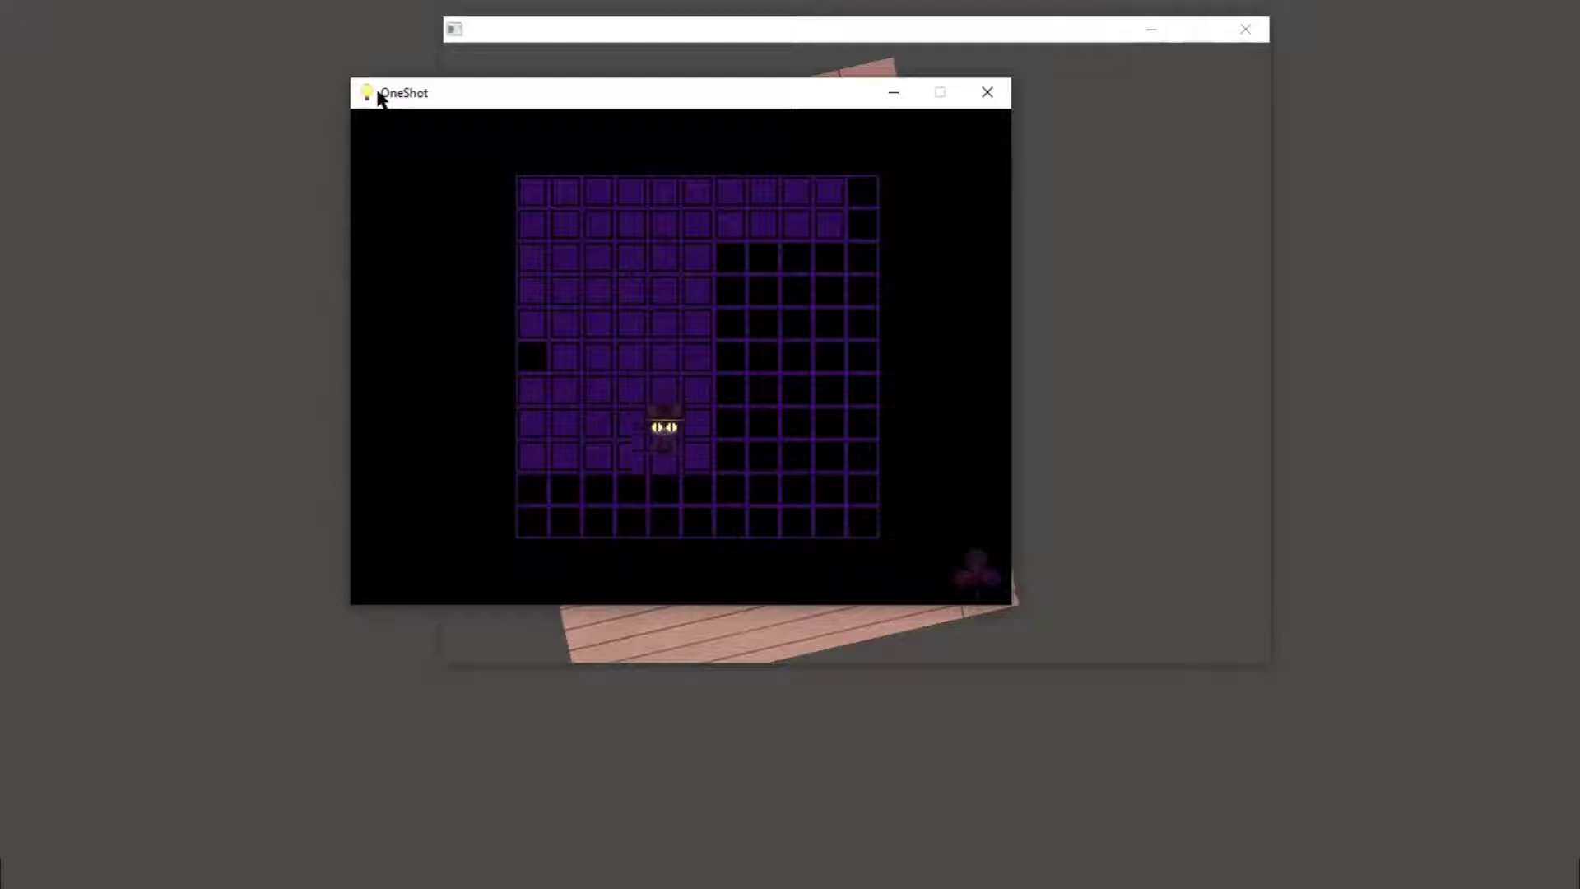
Step: Light the bottom-row tiles, then walk below the grid, up its left side and back in
{"action": "key", "text": "Down"}
{"action": "key", "text": "Down"}
{"action": "key", "text": "Down"}
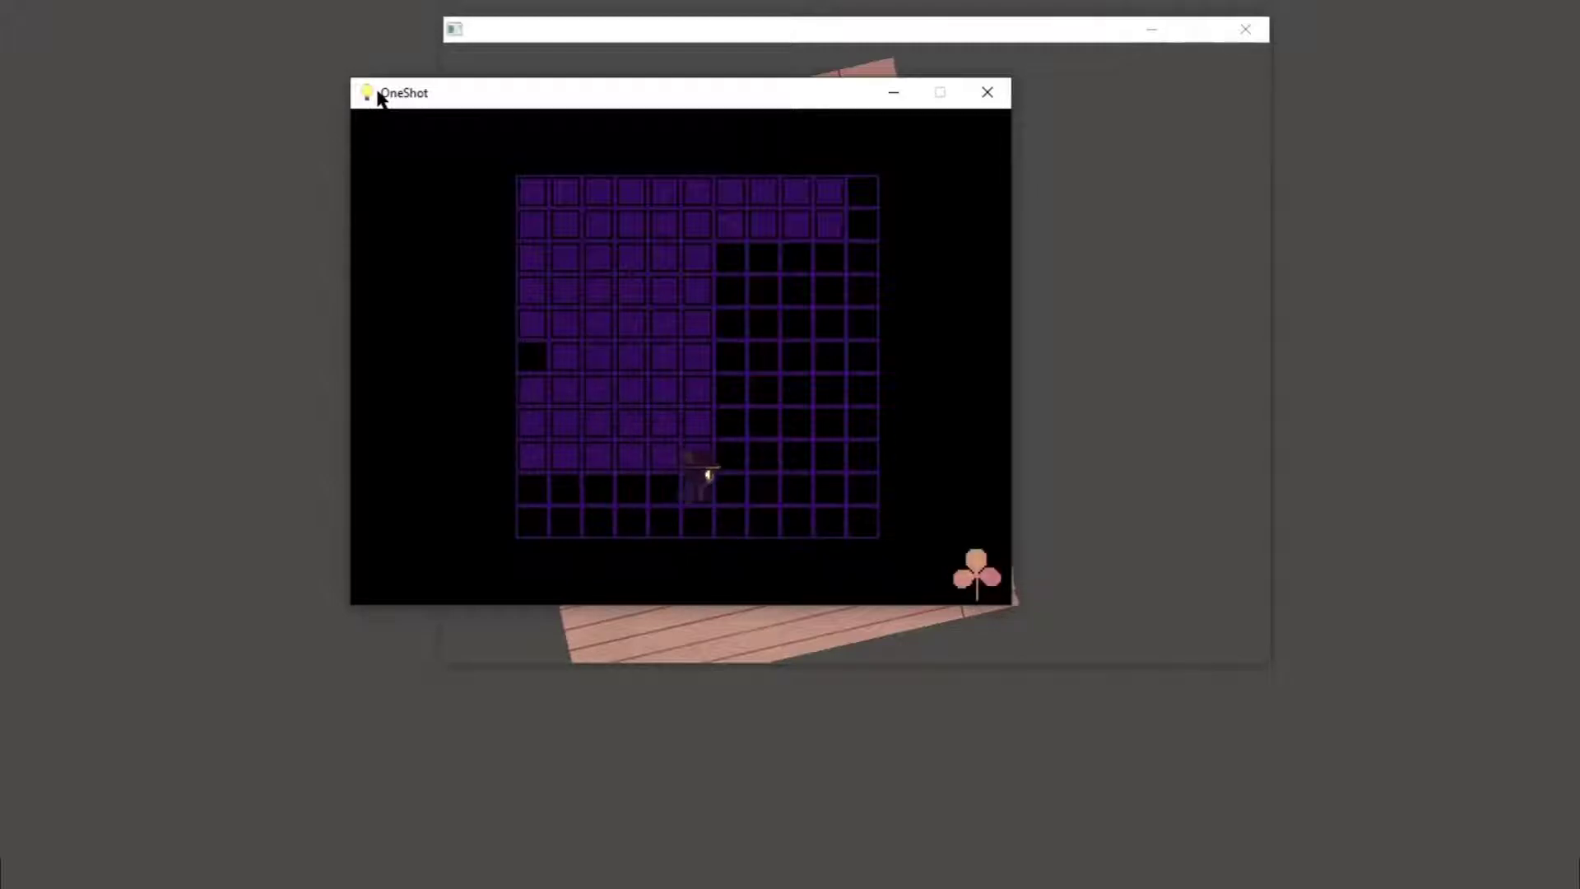
{"action": "key", "text": "Left"}
{"action": "key", "text": "Left"}
{"action": "key", "text": "Left"}
{"action": "key", "text": "Down"}
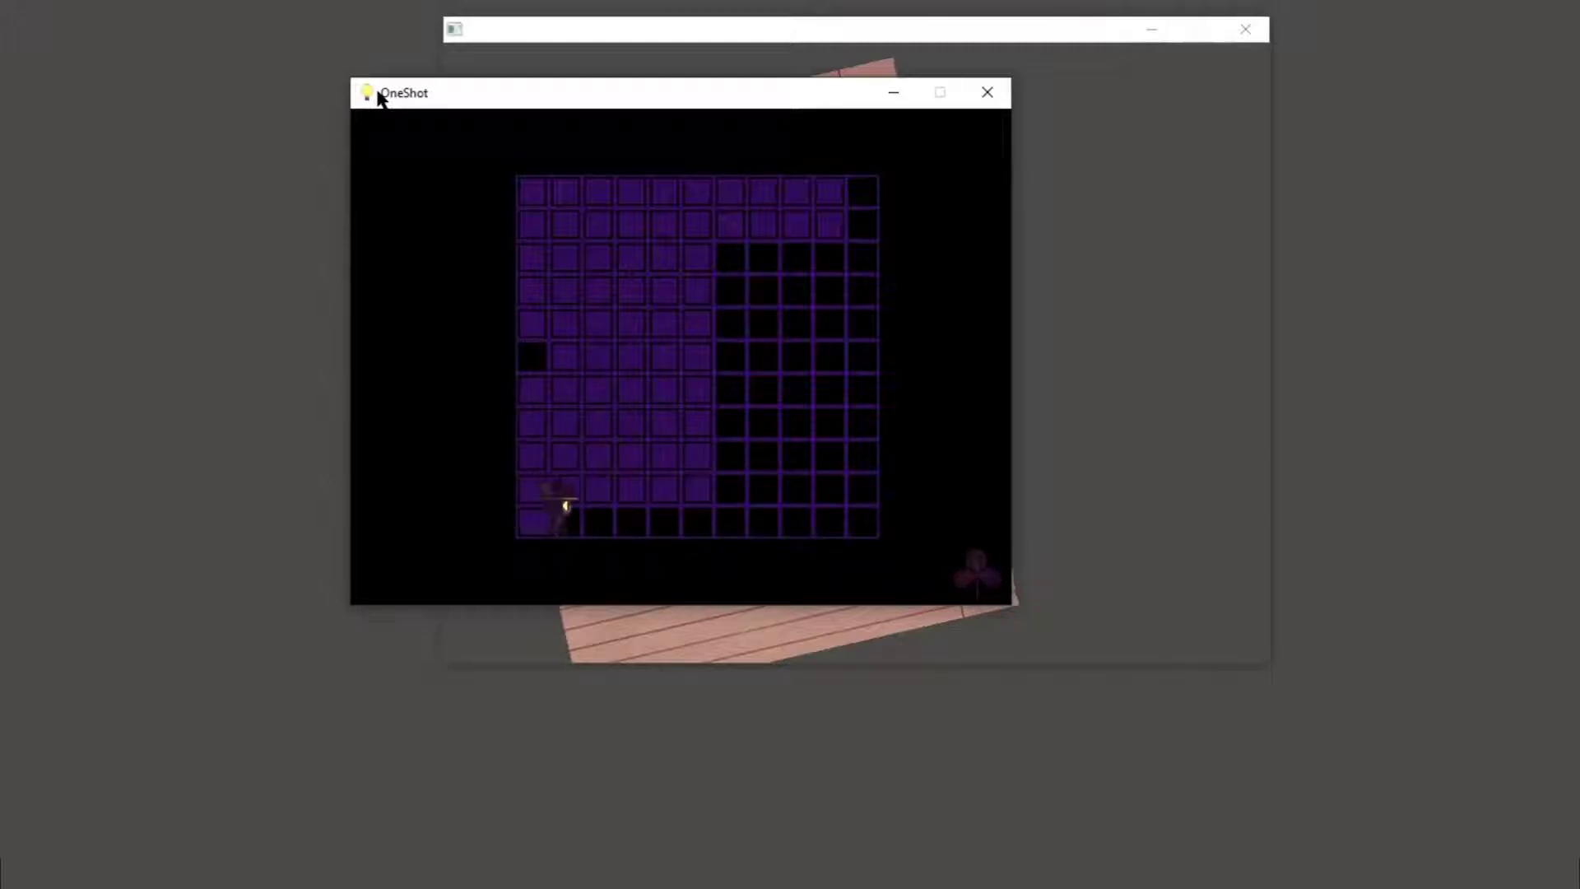
{"action": "key", "text": "Right"}
{"action": "key", "text": "Right"}
{"action": "key", "text": "Right"}
{"action": "key", "text": "Right"}
{"action": "key", "text": "Right"}
{"action": "key", "text": "Down"}
{"action": "key", "text": "Left"}
{"action": "key", "text": "Left"}
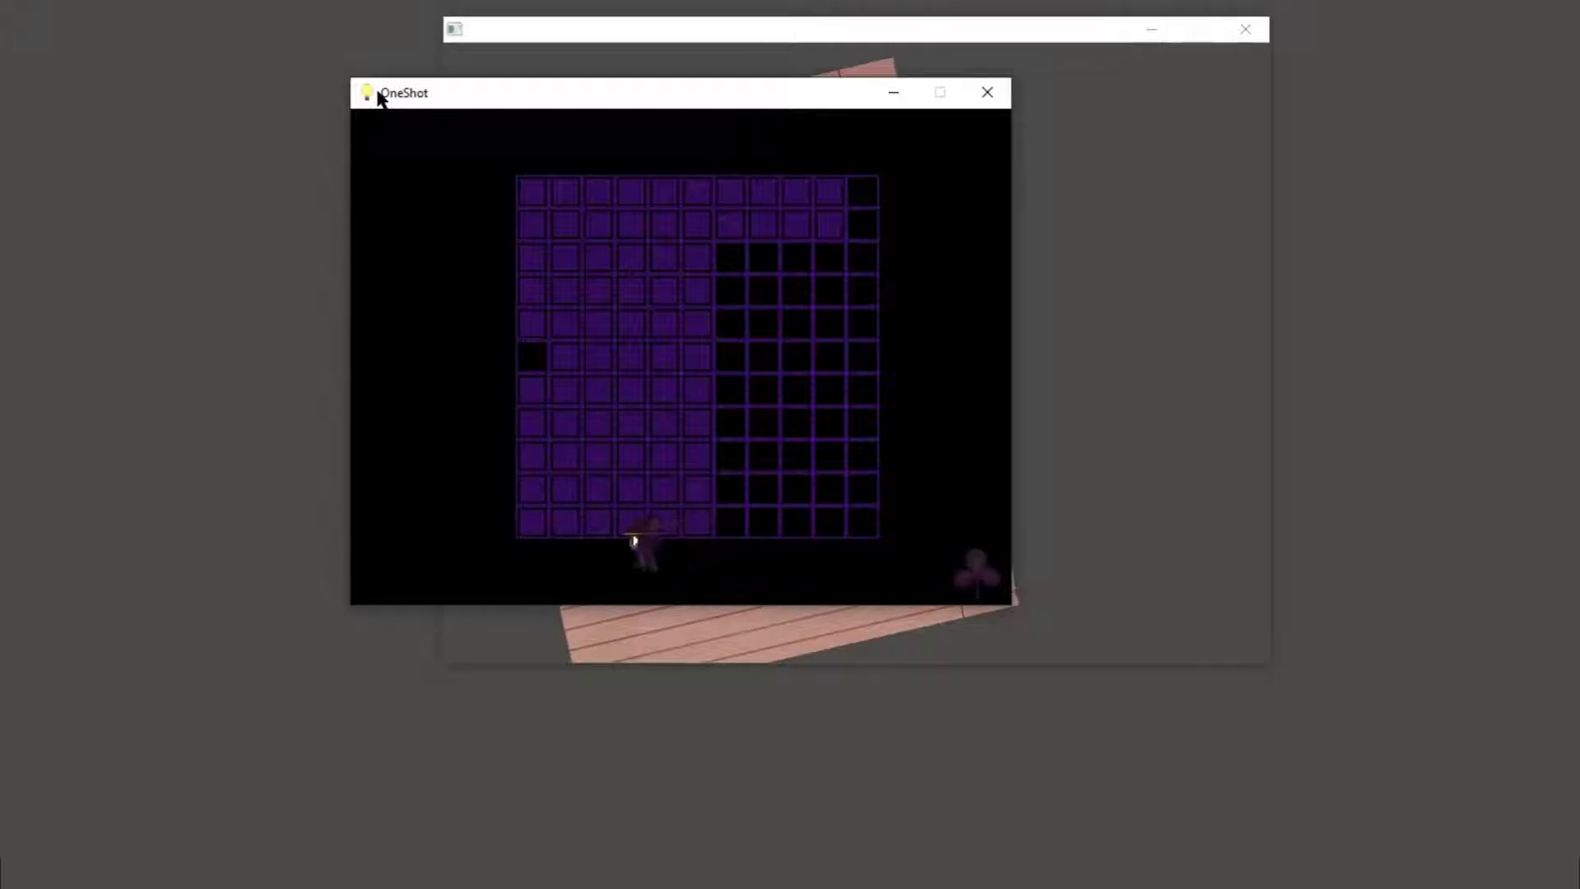
{"action": "key", "text": "Left"}
{"action": "key", "text": "Left"}
{"action": "key", "text": "Left"}
{"action": "key", "text": "Left"}
{"action": "key", "text": "Up"}
{"action": "key", "text": "Up"}
{"action": "key", "text": "Up"}
{"action": "key", "text": "Up"}
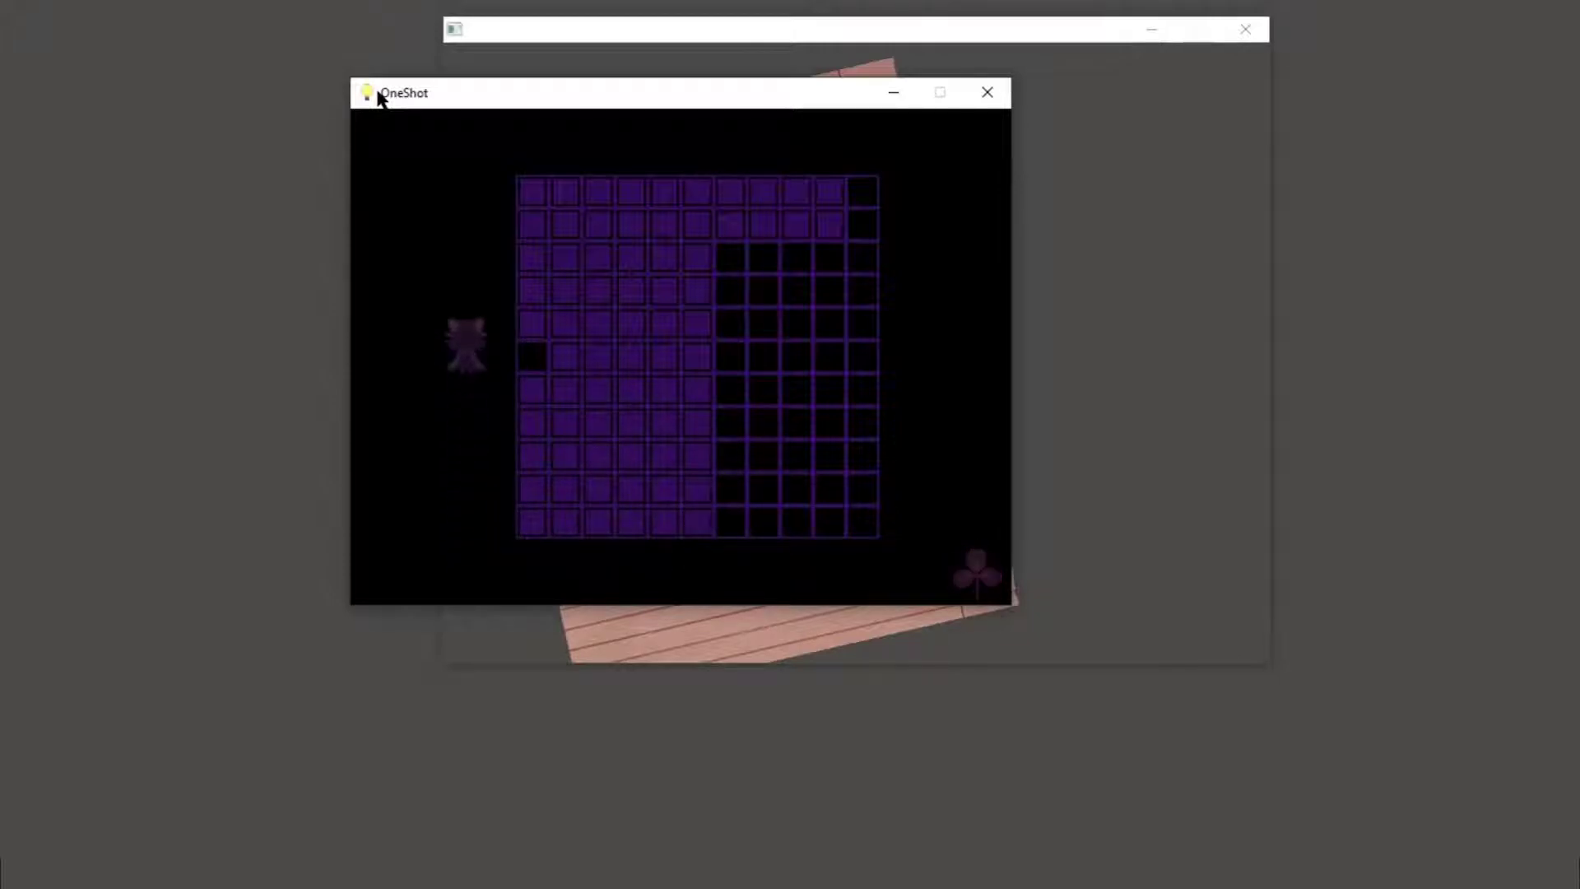
{"action": "key", "text": "Up"}
{"action": "key", "text": "Right"}
{"action": "key", "text": "Right"}
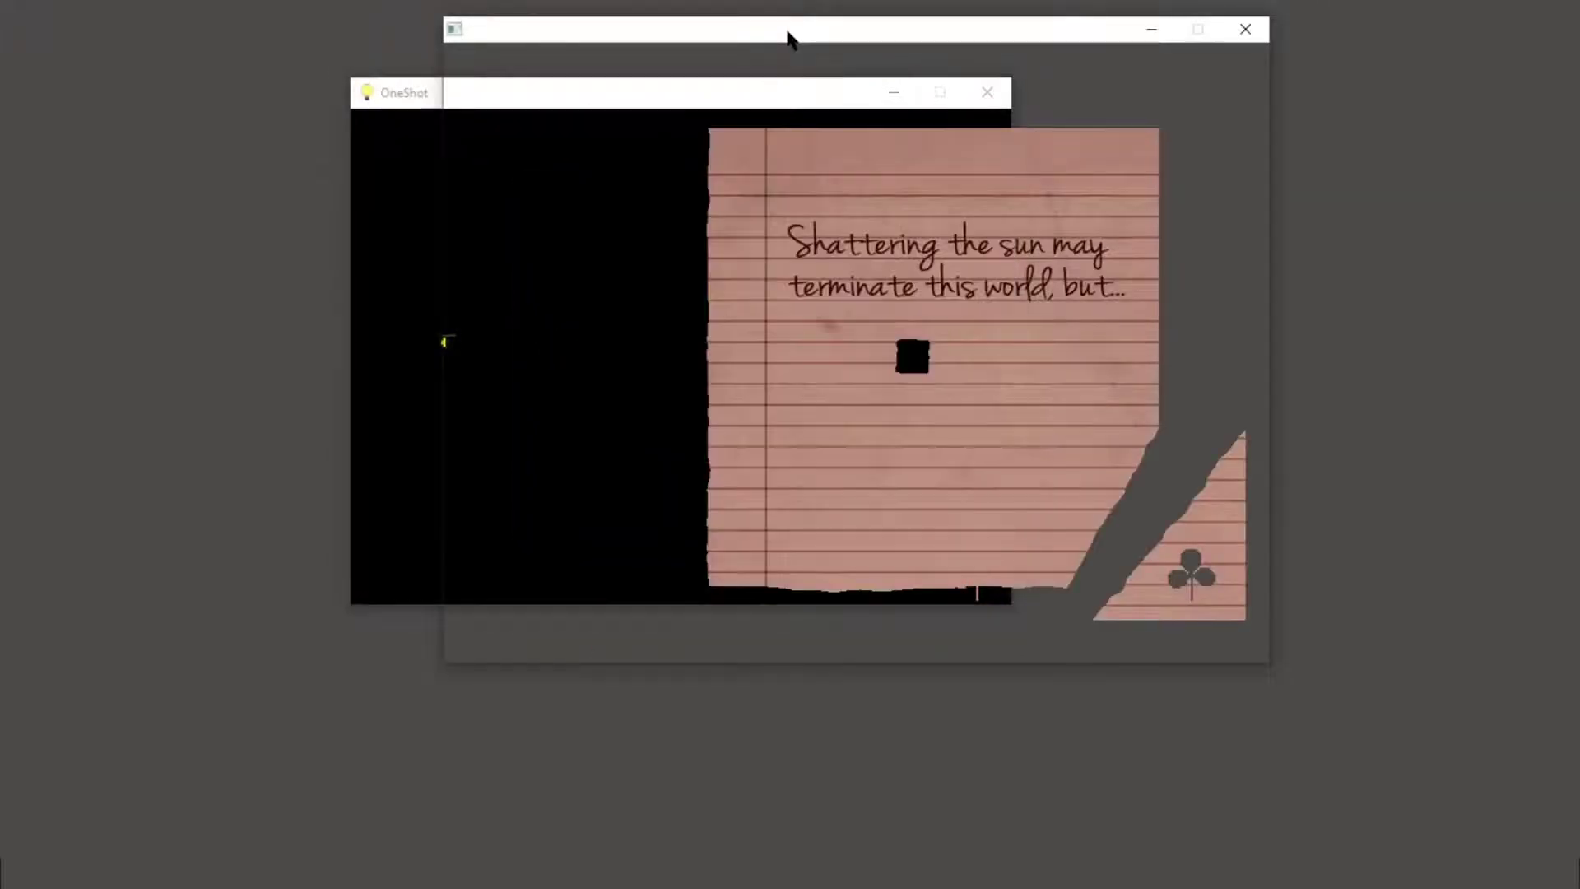
Step: Move the torn note aside and step Niko back onto the dark tile grid
{"action": "mouse_move", "coordinate": [791, 40]}
{"action": "left_mouse_down"}
{"action": "mouse_move", "coordinate": [747, 27]}
{"action": "mouse_move", "coordinate": [558, 45]}
{"action": "mouse_move", "coordinate": [584, 32]}
{"action": "left_mouse_up"}
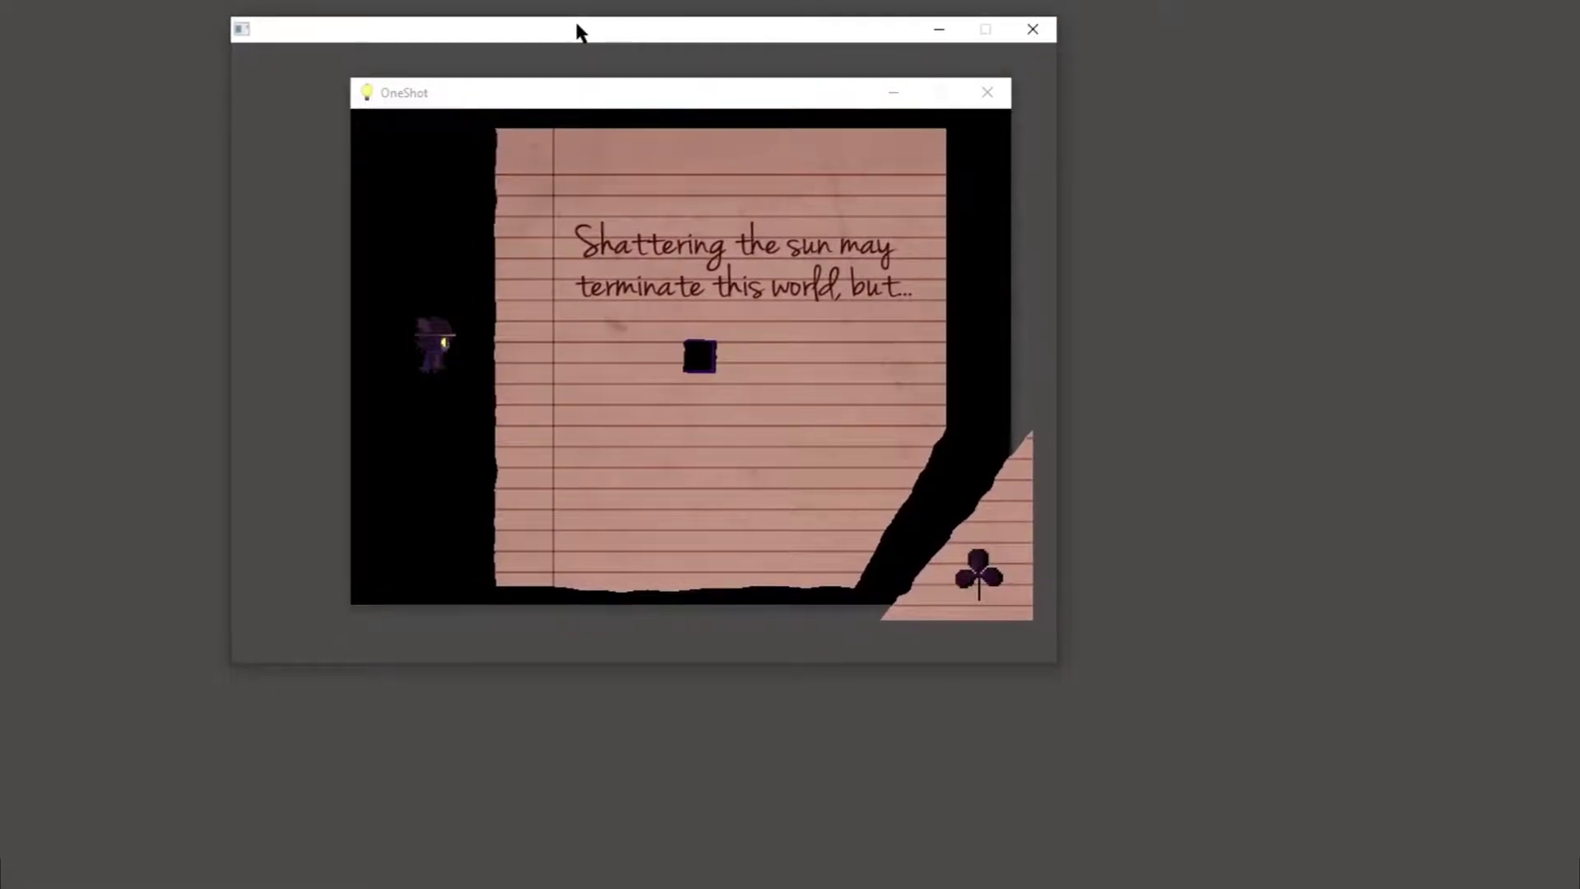
{"action": "left_click_drag", "start_coordinate": [583, 32], "coordinate": [580, 35]}
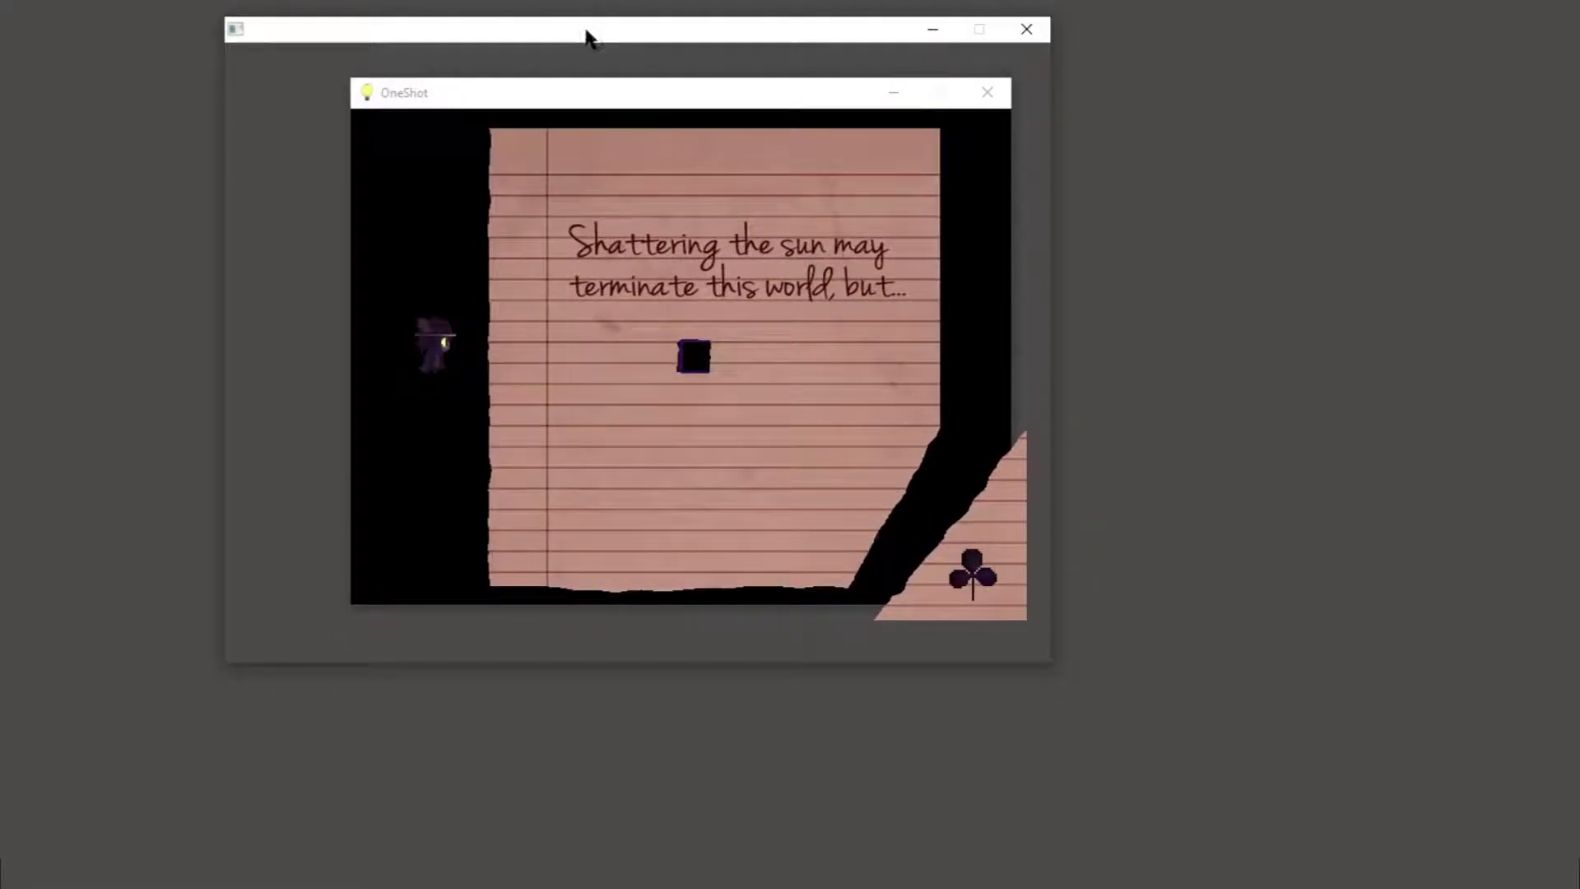
{"action": "key", "text": "Right"}
{"action": "key", "text": "Right"}
{"action": "key", "text": "Right"}
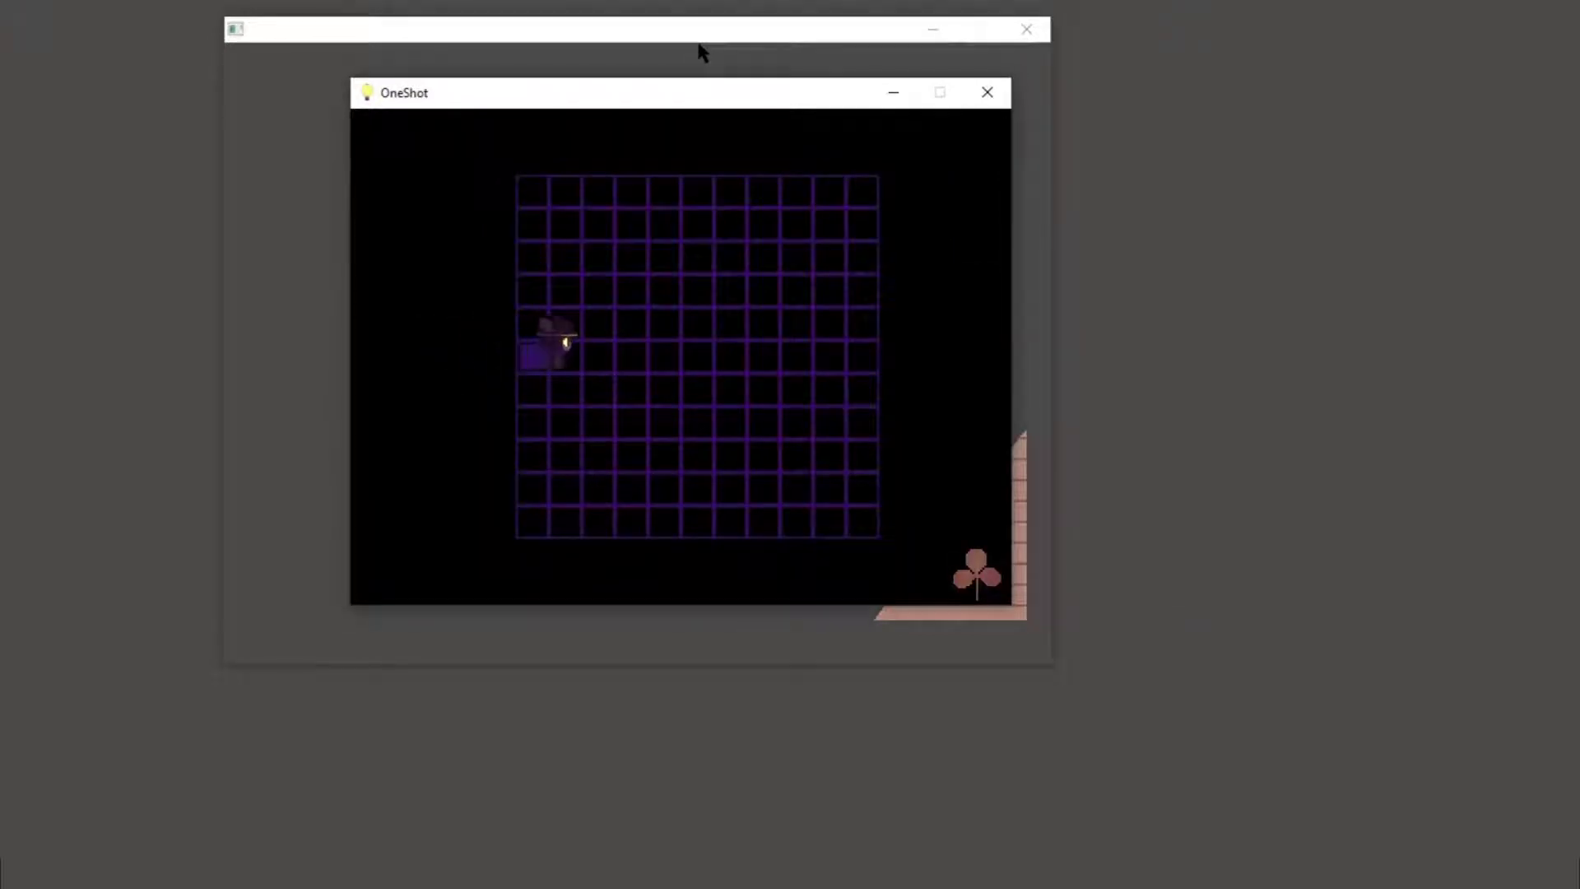
Step: Walk Niko two tiles right across the grid, then two tiles back left
{"action": "key", "text": "Right"}
{"action": "key", "text": "Right"}
{"action": "key", "text": "Right"}
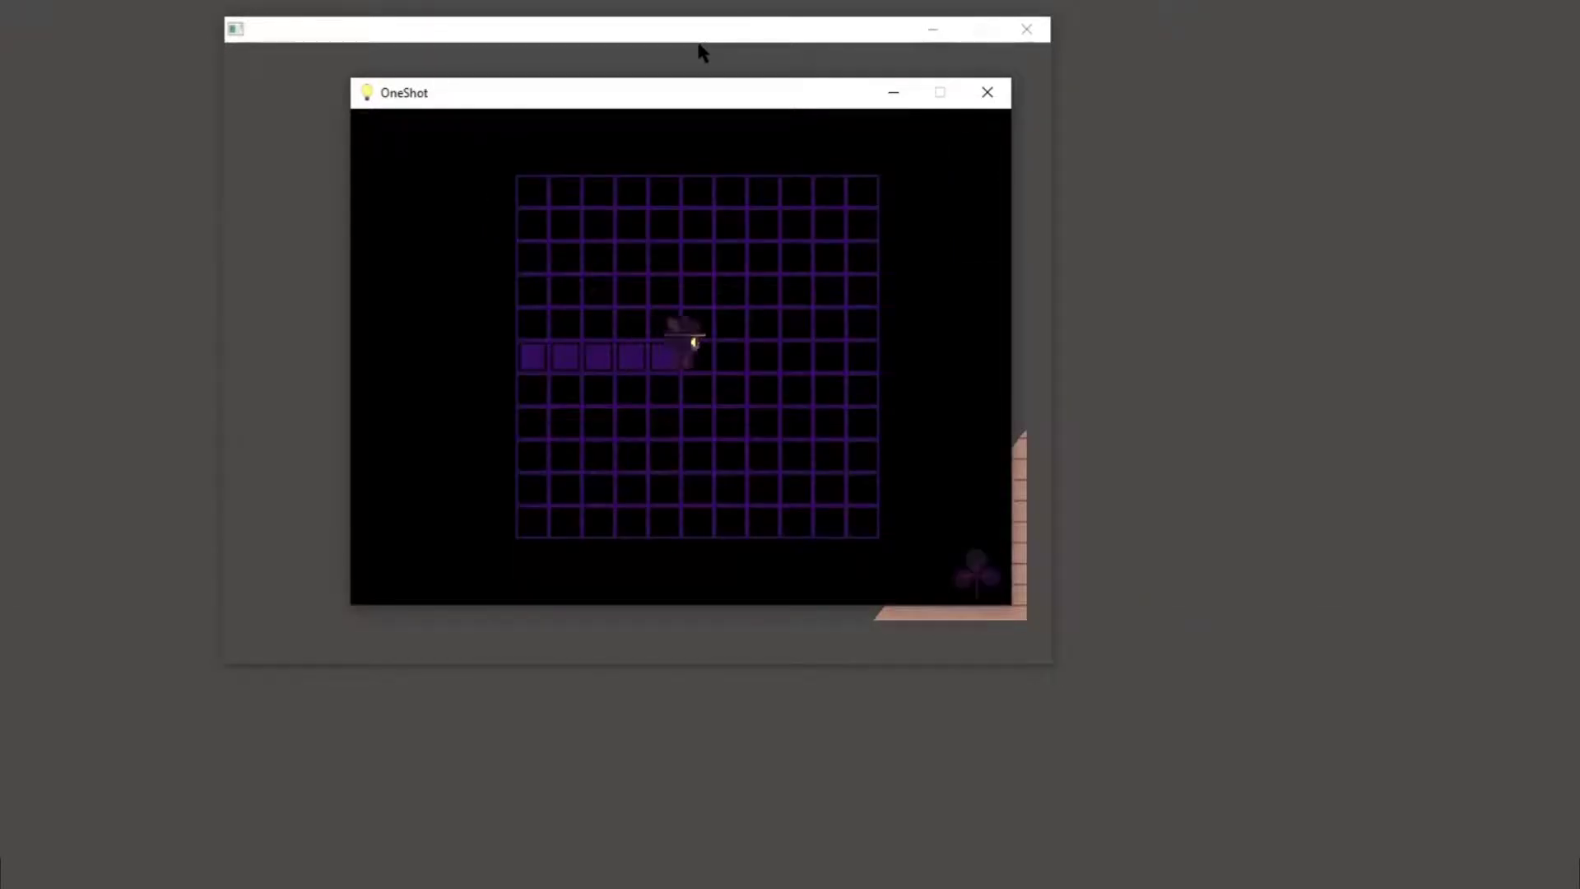
{"action": "key", "text": "Right"}
{"action": "key", "text": "Left"}
{"action": "key", "text": "Left"}
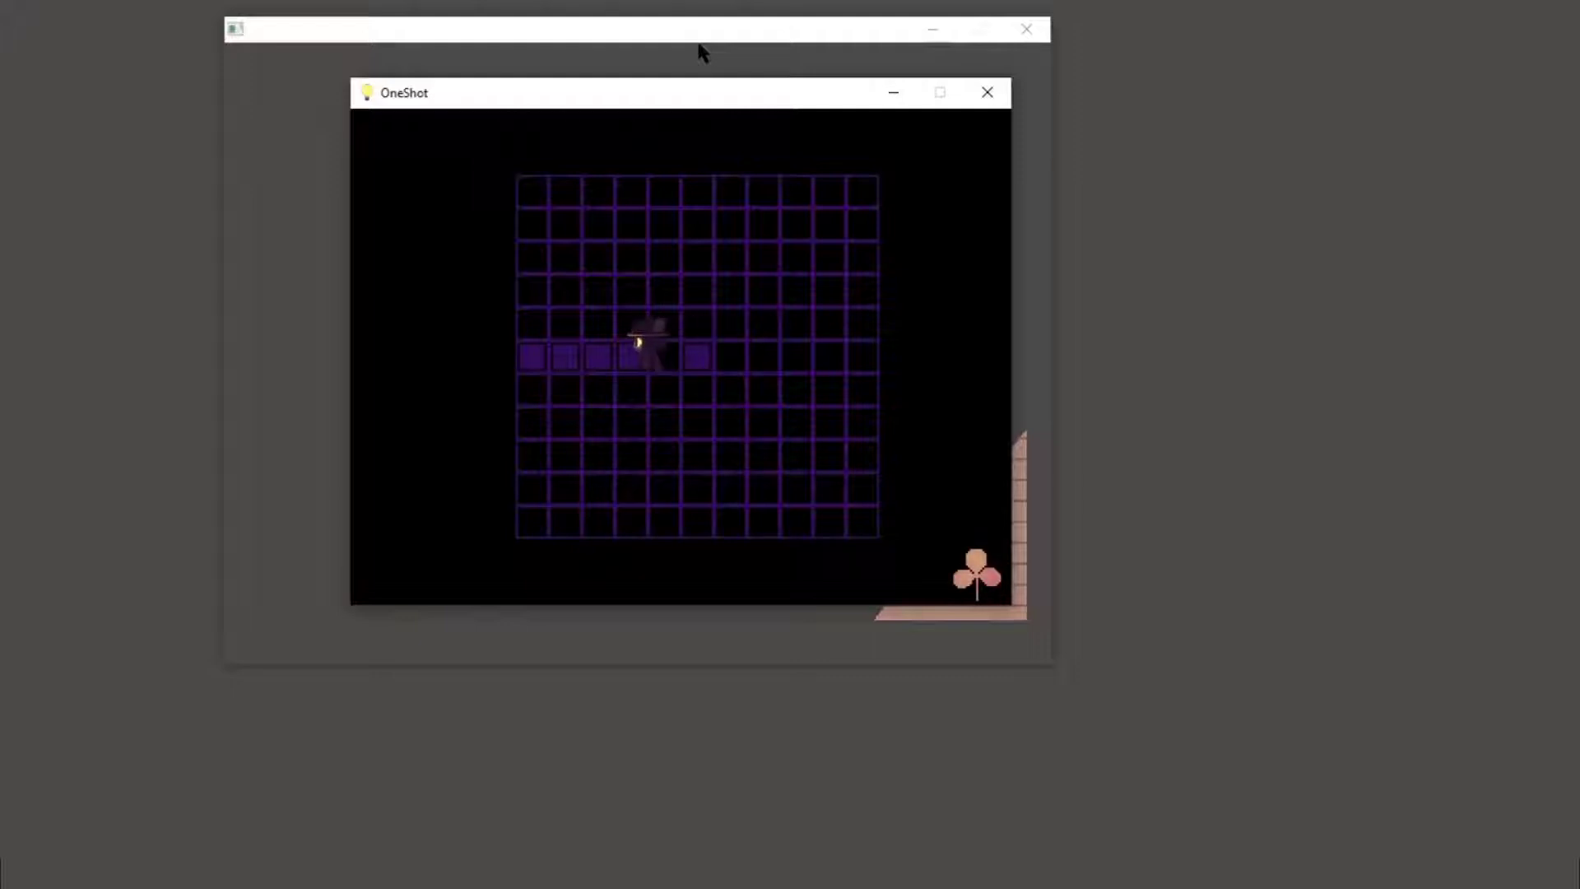
{"action": "key", "text": "Left"}
{"action": "key", "text": "Left"}
{"action": "key", "text": "Left"}
{"action": "key", "text": "Left"}
{"action": "key", "text": "Left"}
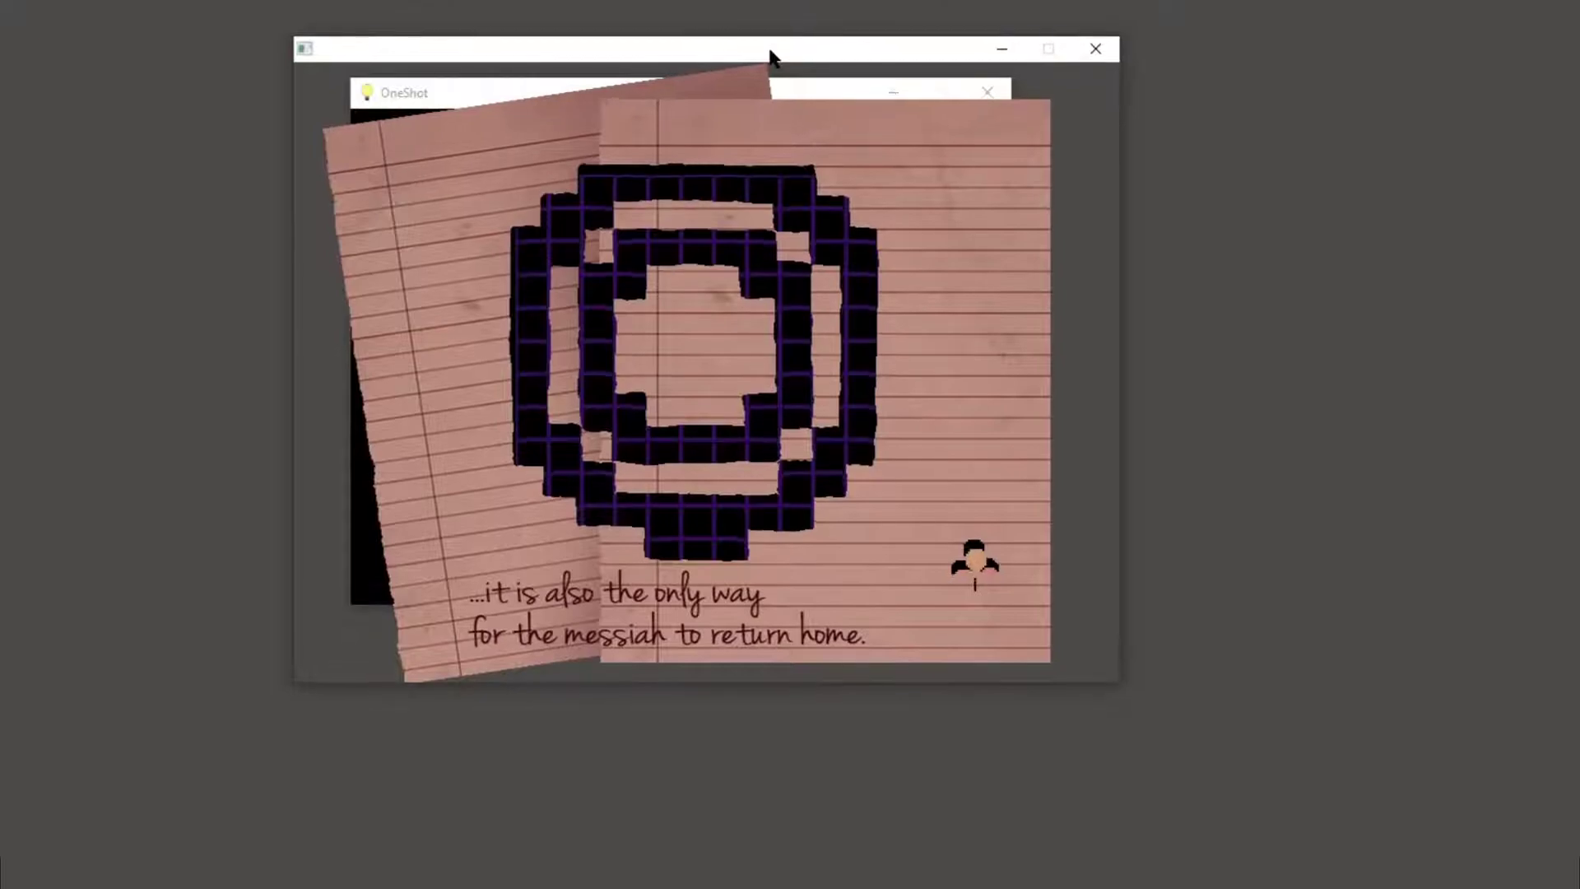
Step: Nudge the note aside, then move Niko right and up the grid's left side
{"action": "left_click_drag", "start_coordinate": [766, 72], "coordinate": [769, 69]}
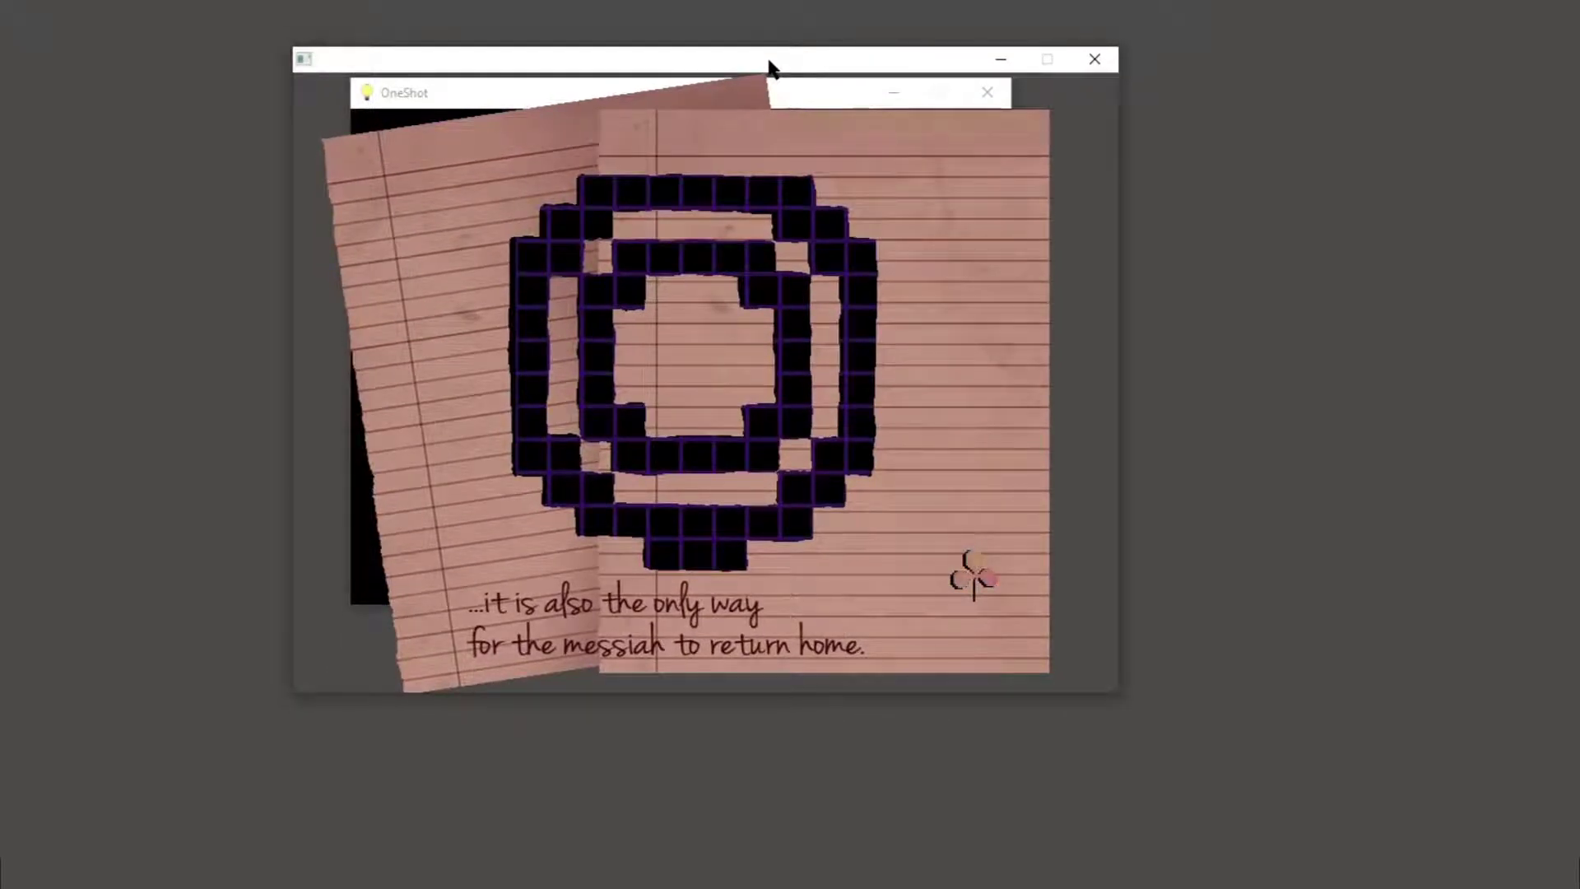
{"action": "left_click_drag", "start_coordinate": [767, 68], "coordinate": [772, 72]}
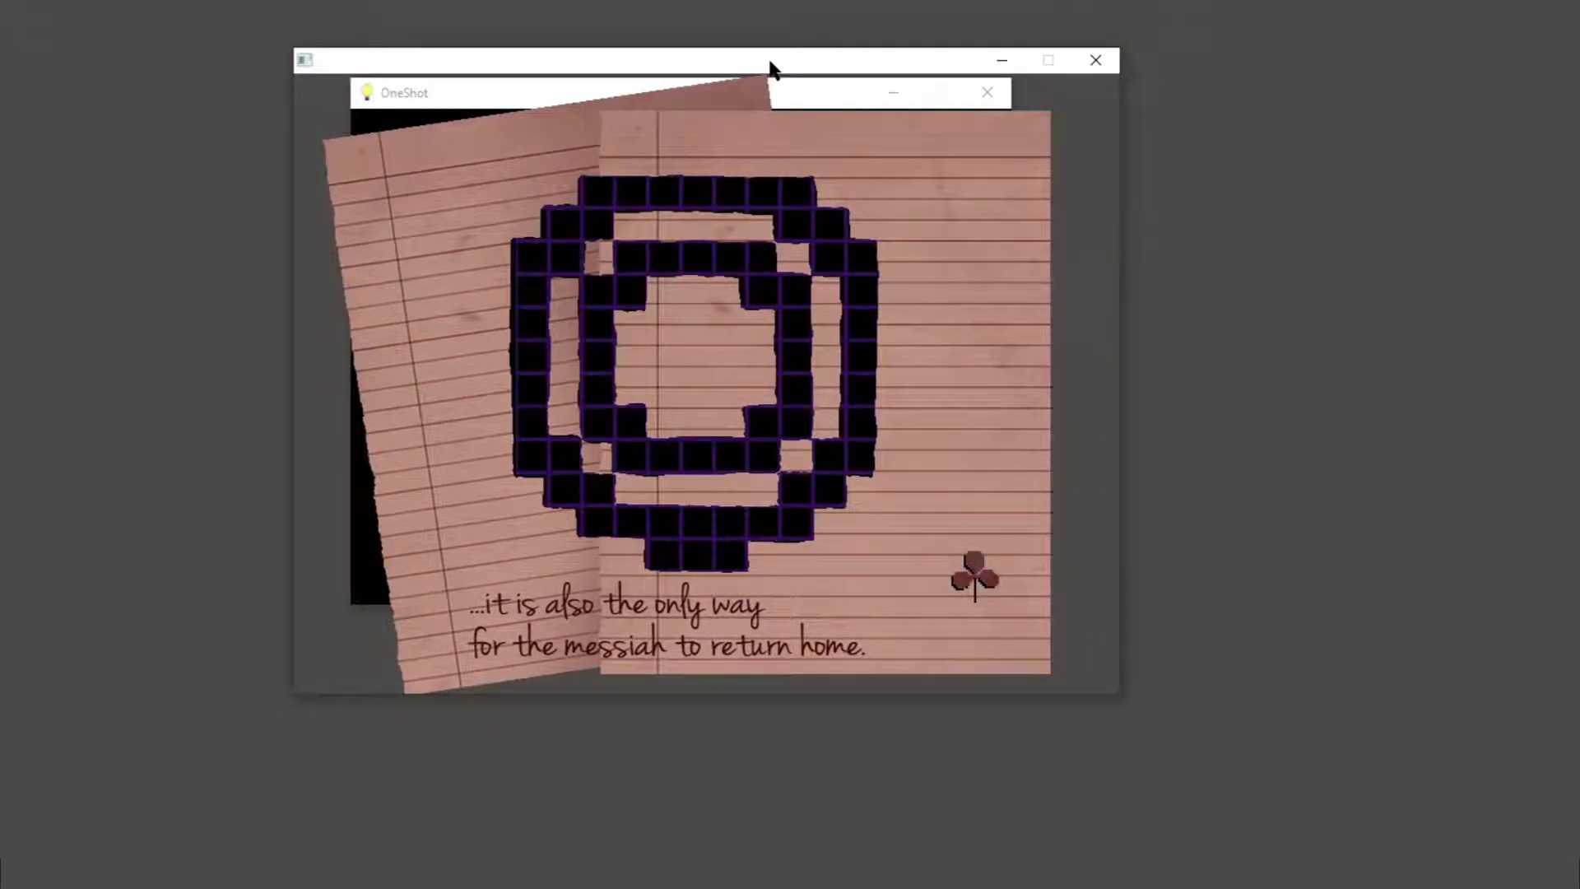
{"action": "key", "text": "alt+Tab"}
{"action": "key", "text": "alt+Tab"}
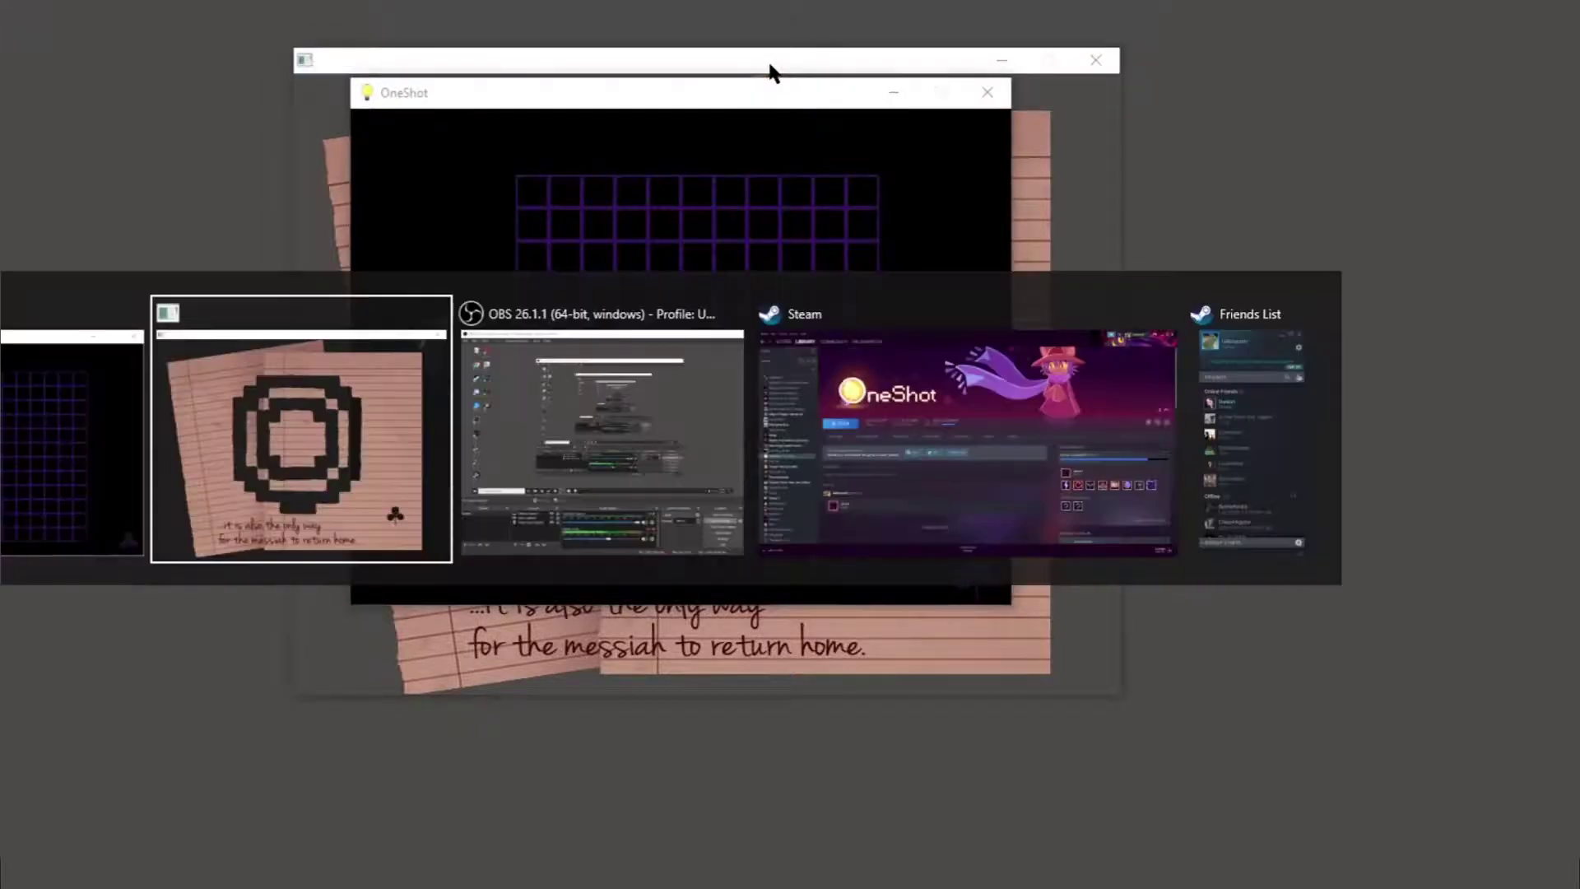
{"action": "key", "text": "alt+Tab"}
{"action": "key", "text": "Right"}
{"action": "key", "text": "alt+Tab"}
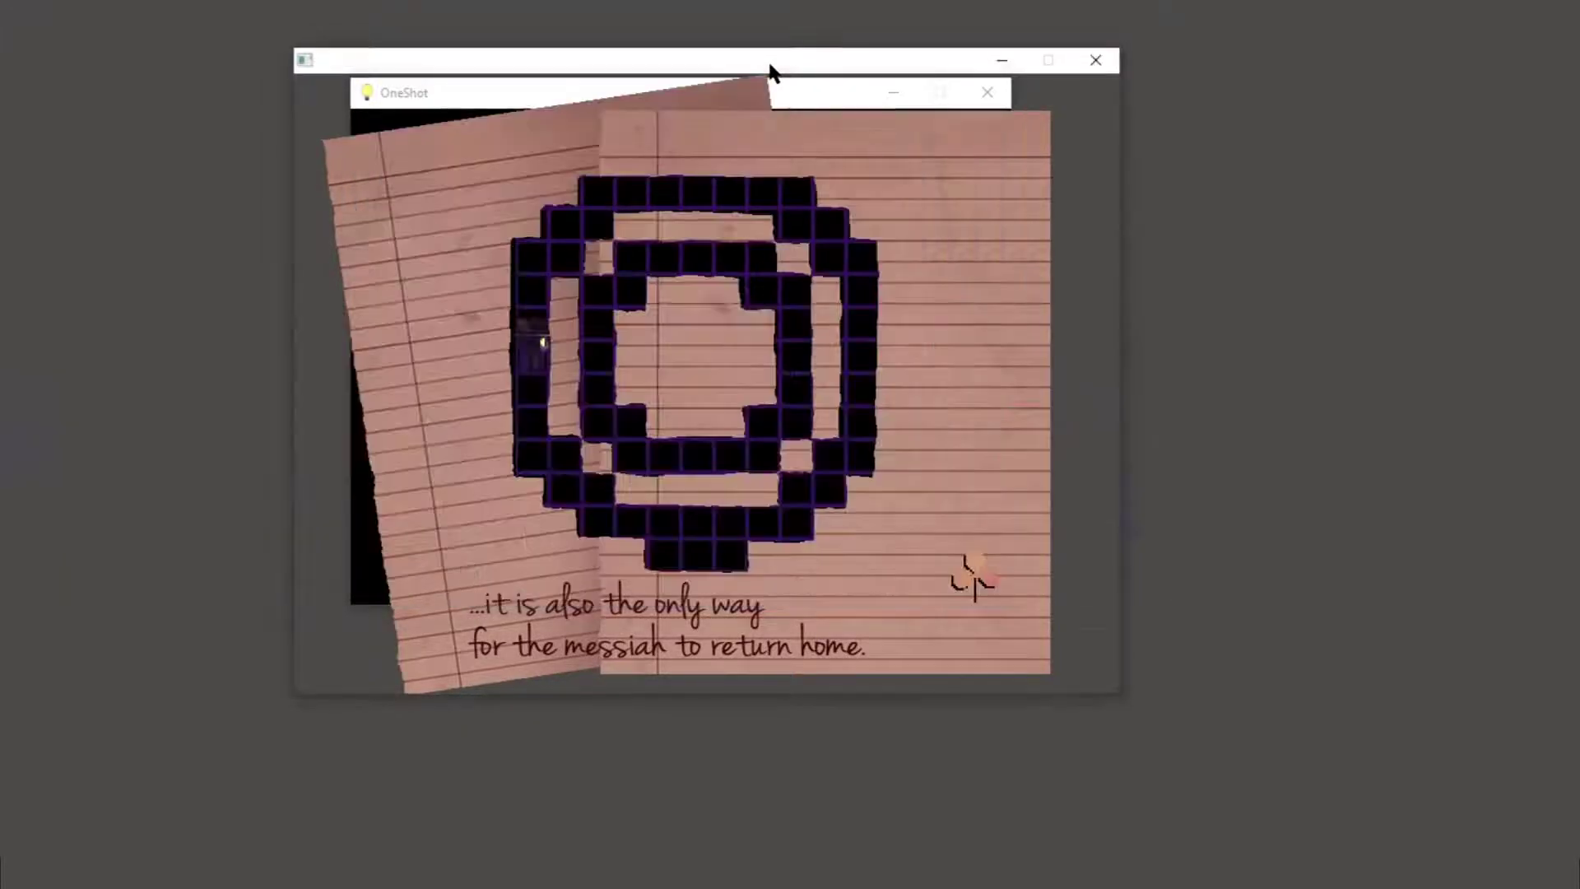
{"action": "key", "text": "alt+Tab"}
{"action": "key", "text": "Up"}
{"action": "key", "text": "alt+Tab"}
{"action": "key", "text": "alt+Tab"}
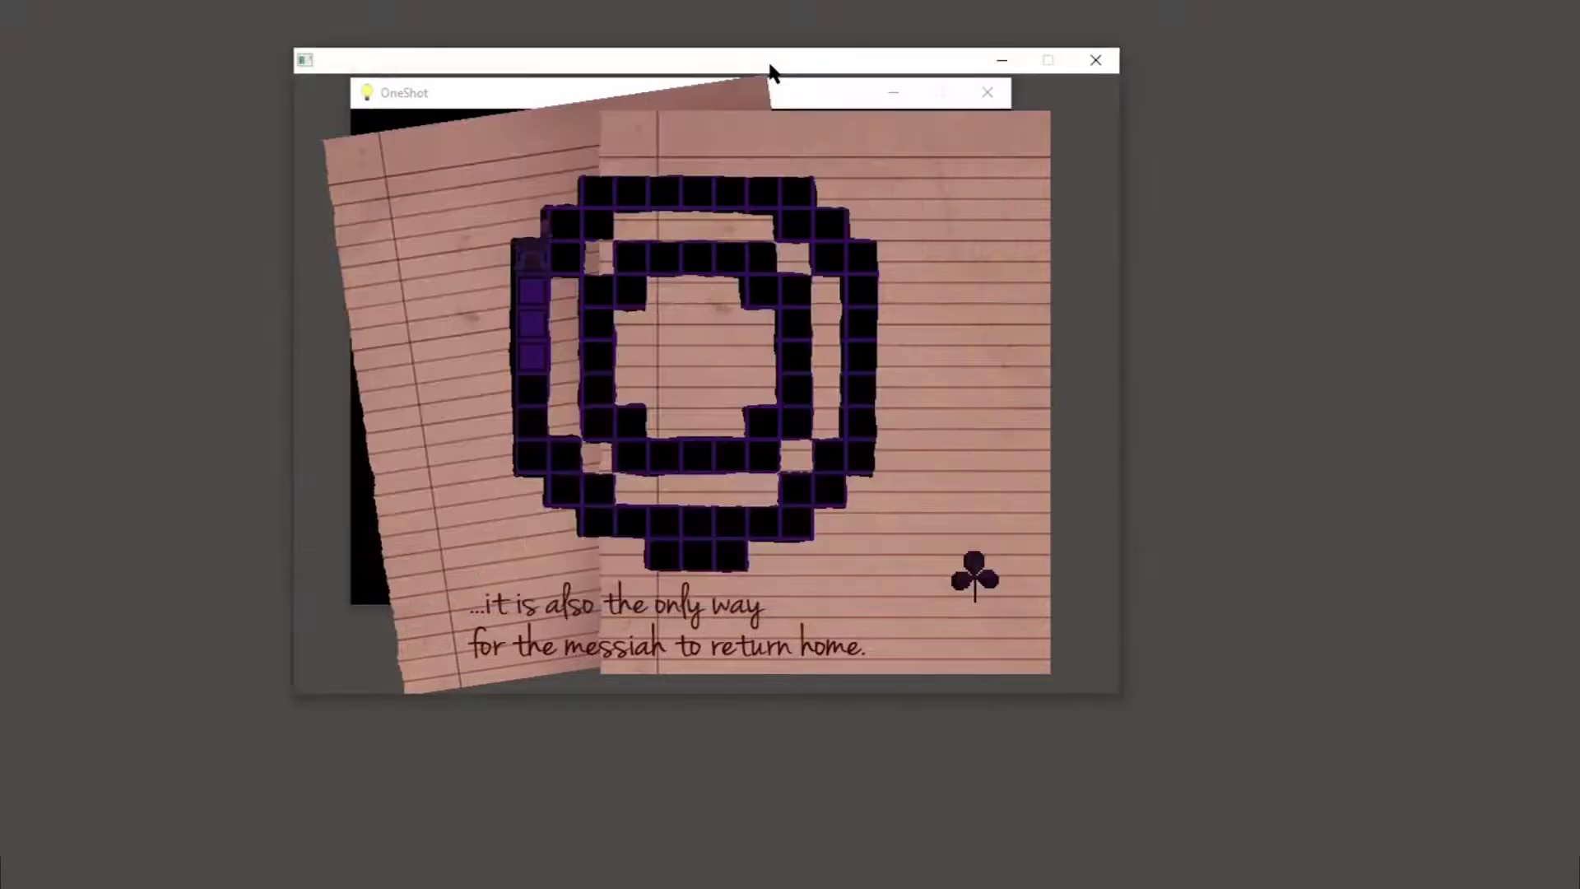
{"action": "key", "text": "alt+Tab"}
{"action": "key", "text": "Up"}
{"action": "key", "text": "Right"}
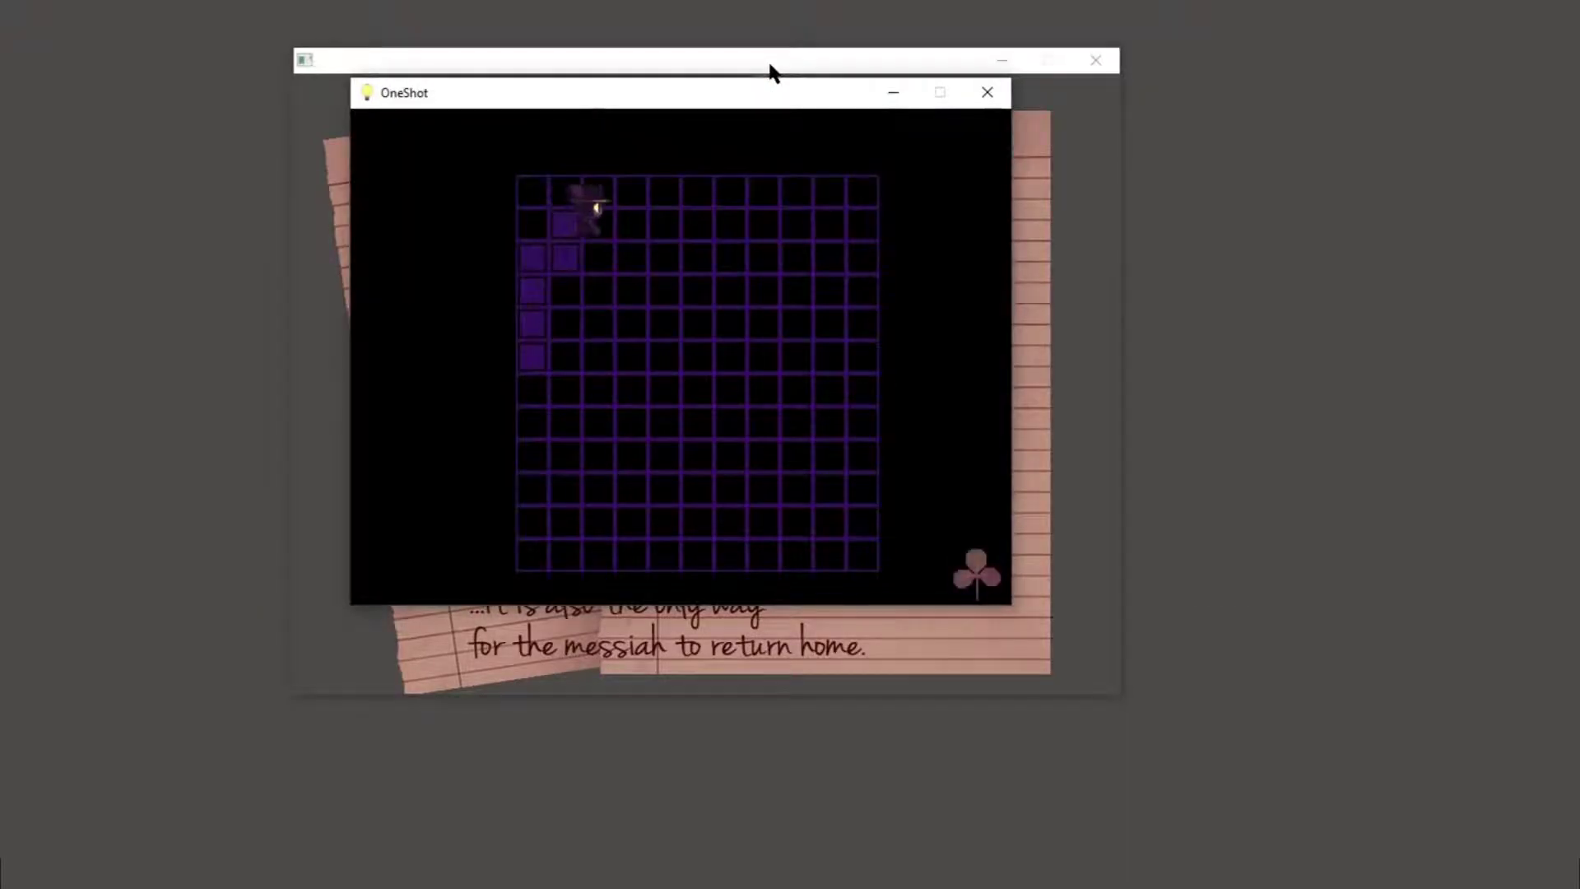
{"action": "key", "text": "alt+Tab"}
{"action": "key", "text": "alt+Tab"}
{"action": "key", "text": "alt+Tab"}
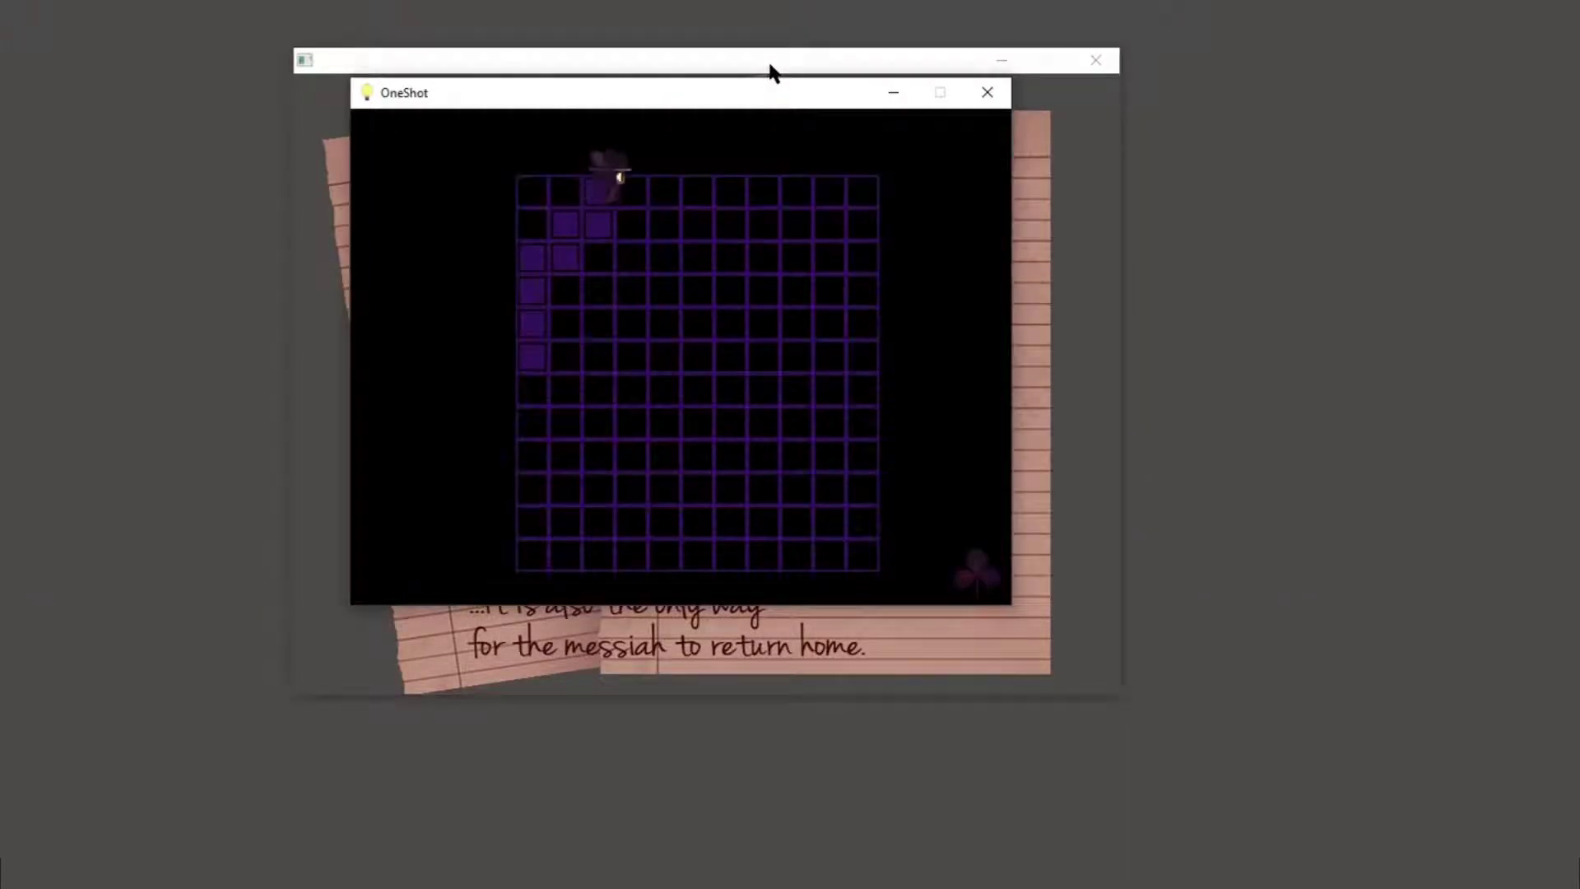
Step: Light the ring's top row, its right column, and cells along the bottom
{"action": "key", "text": "Right"}
{"action": "key", "text": "alt+Tab"}
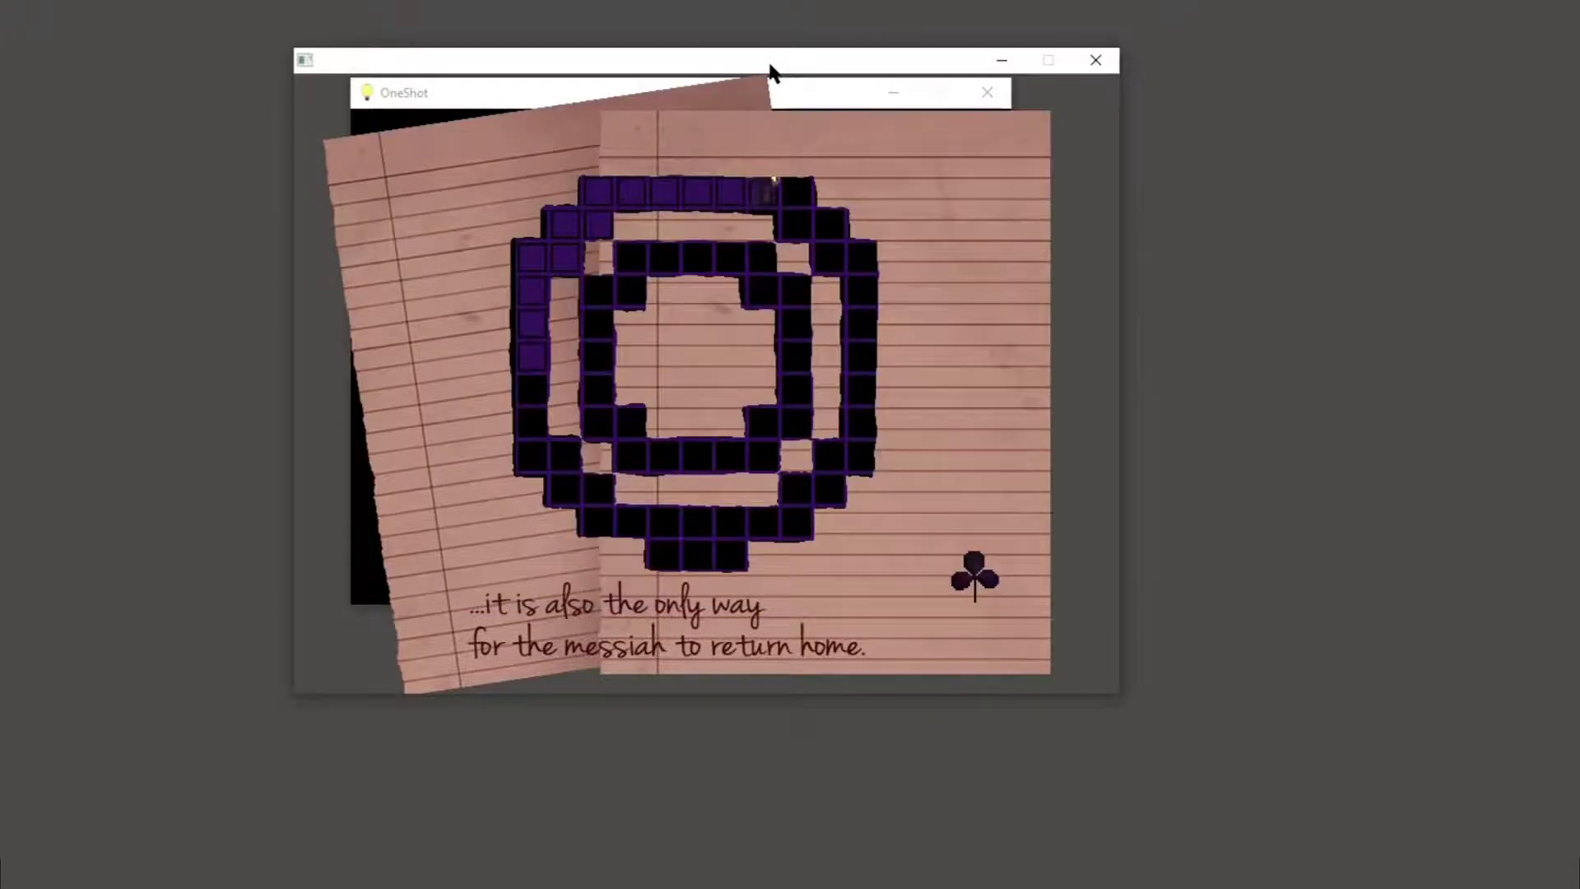
{"action": "key", "text": "alt+Tab"}
{"action": "key", "text": "Right"}
{"action": "key", "text": "Right"}
{"action": "key", "text": "Down"}
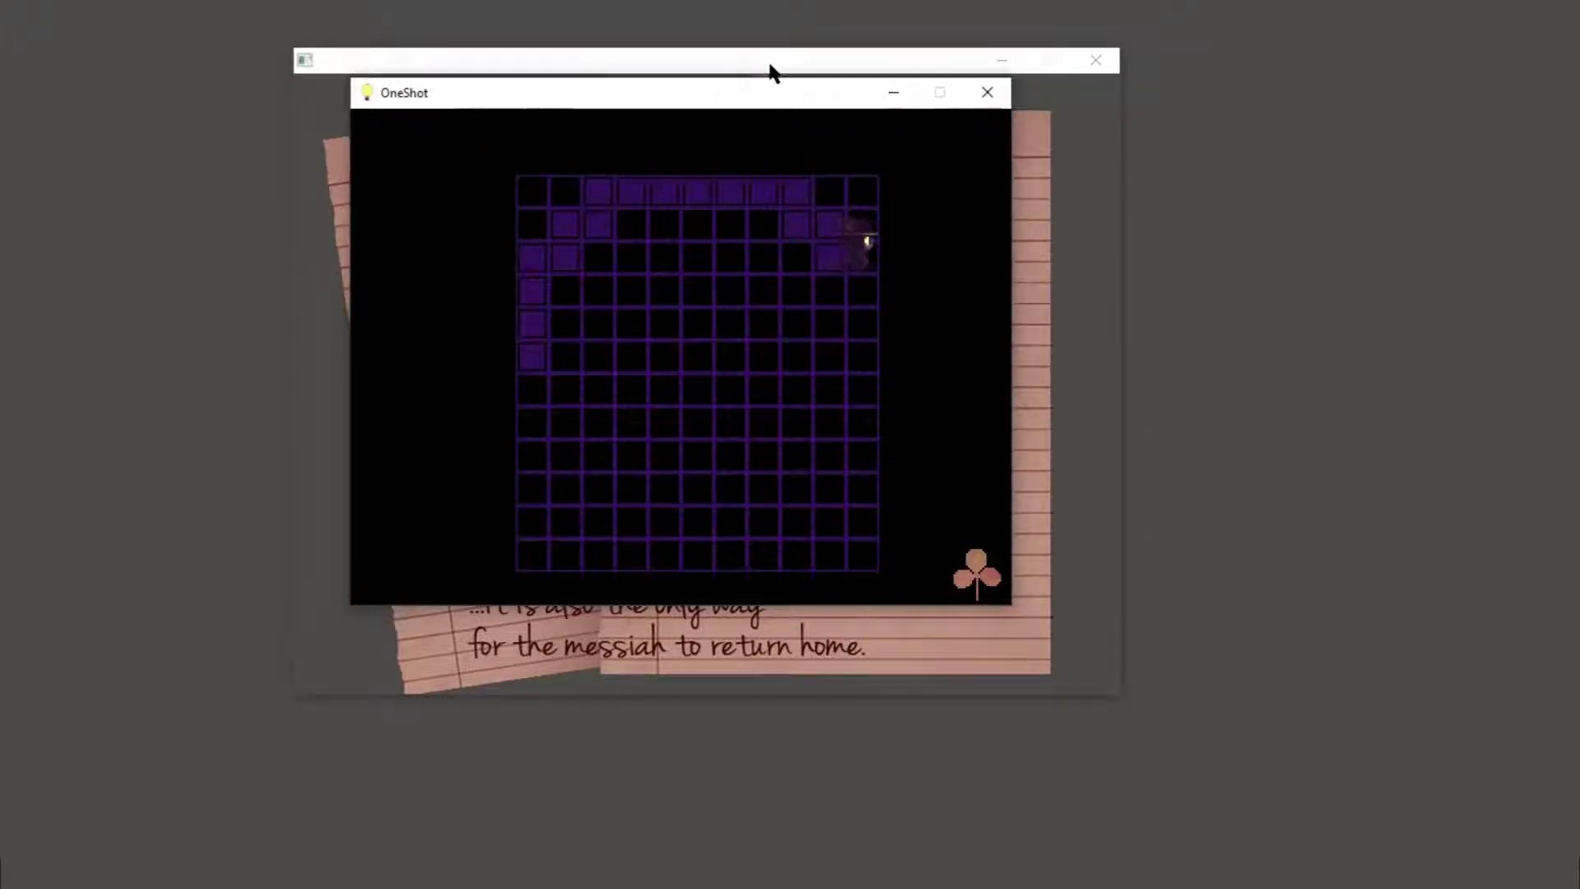
{"action": "key", "text": "Down"}
{"action": "key", "text": "Down"}
{"action": "key", "text": "alt+Tab"}
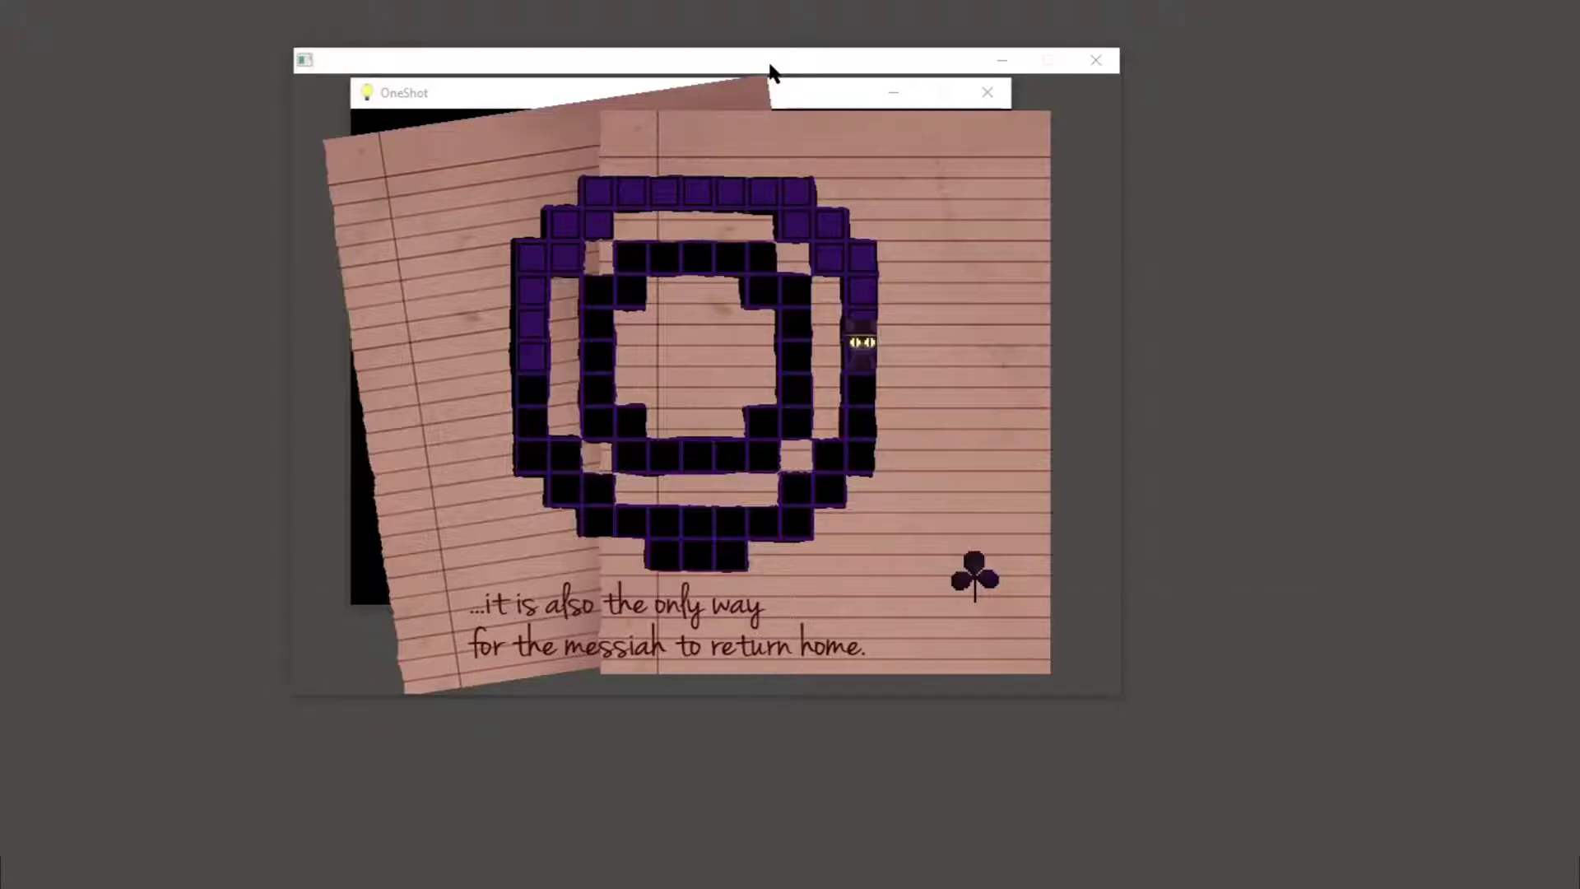
{"action": "key", "text": "alt+Tab"}
{"action": "key", "text": "Down"}
{"action": "key", "text": "Down"}
{"action": "key", "text": "alt+Tab"}
{"action": "key", "text": "alt+Tab"}
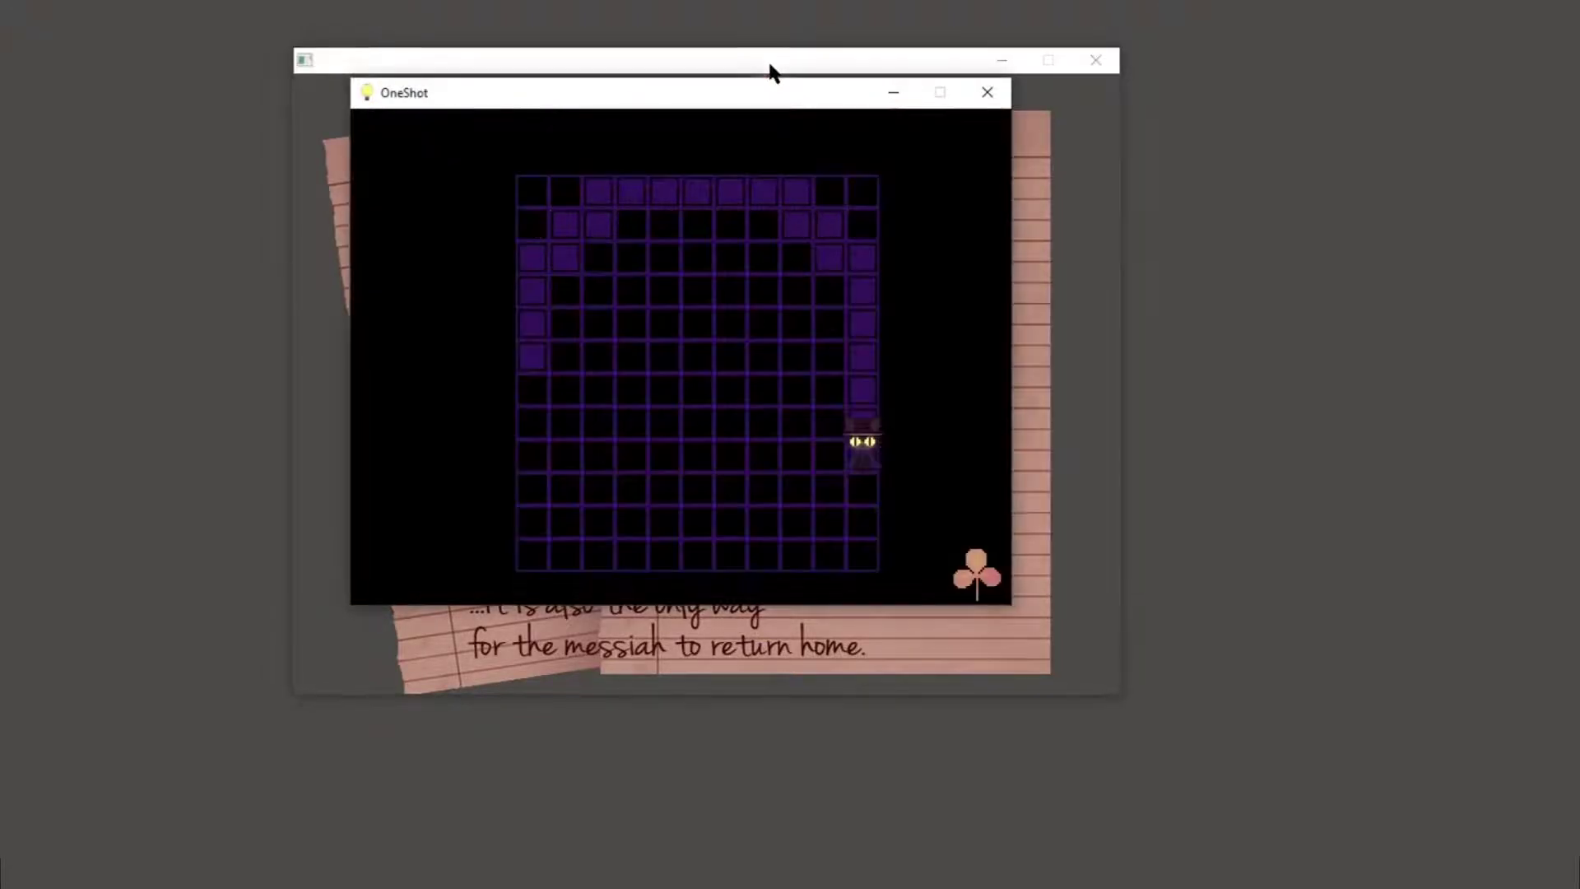
{"action": "key", "text": "Down"}
{"action": "key", "text": "Left"}
{"action": "key", "text": "Left"}
{"action": "key", "text": "Down"}
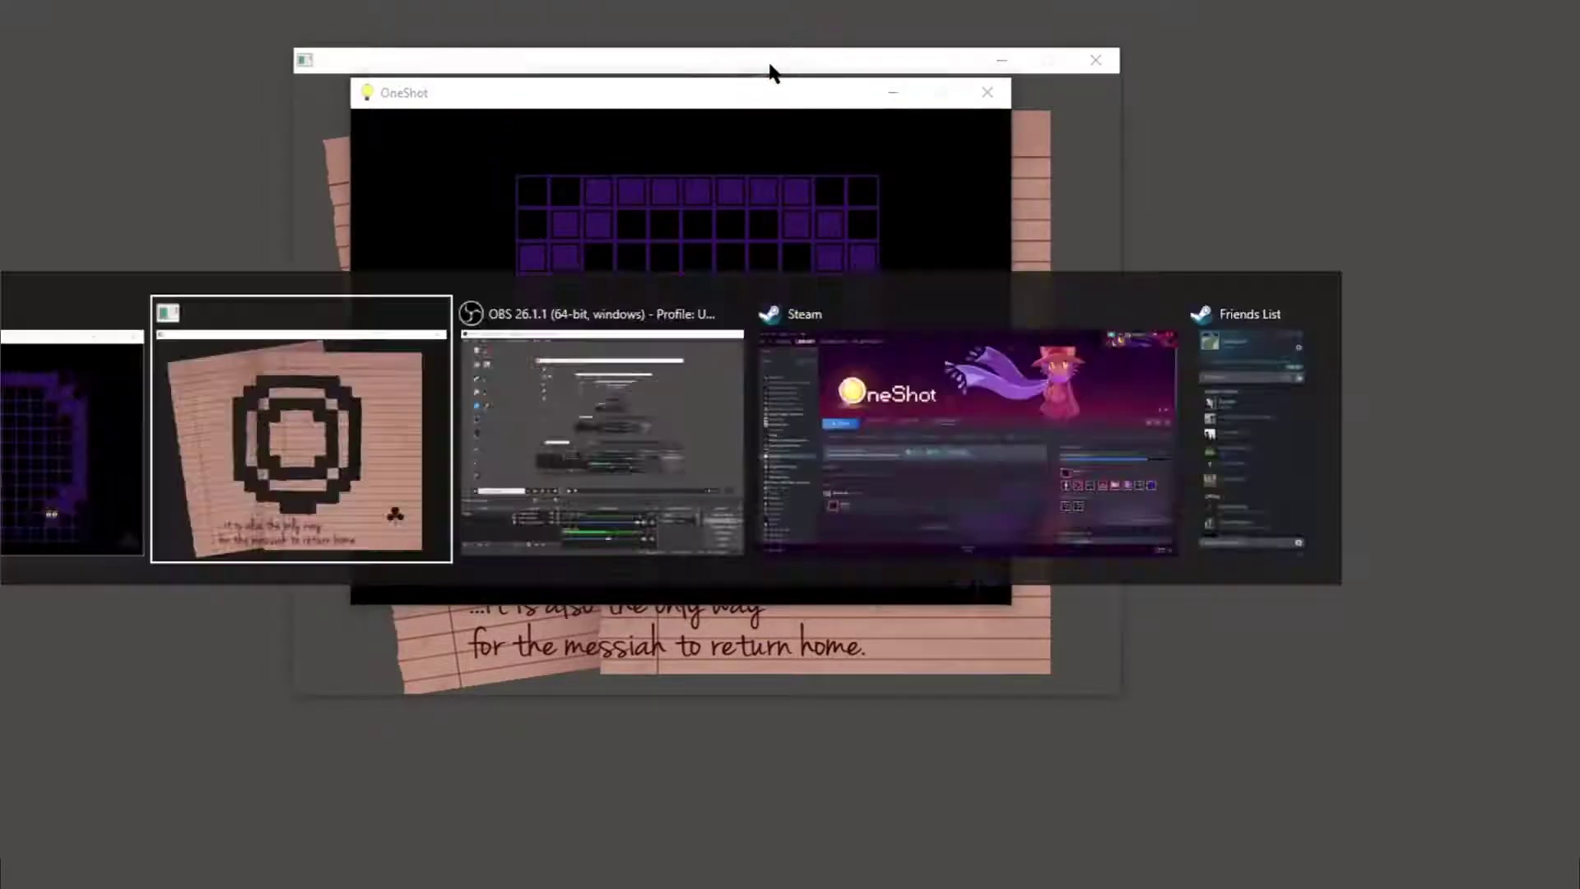
{"action": "key", "text": "alt+Tab"}
{"action": "key", "text": "alt+Tab"}
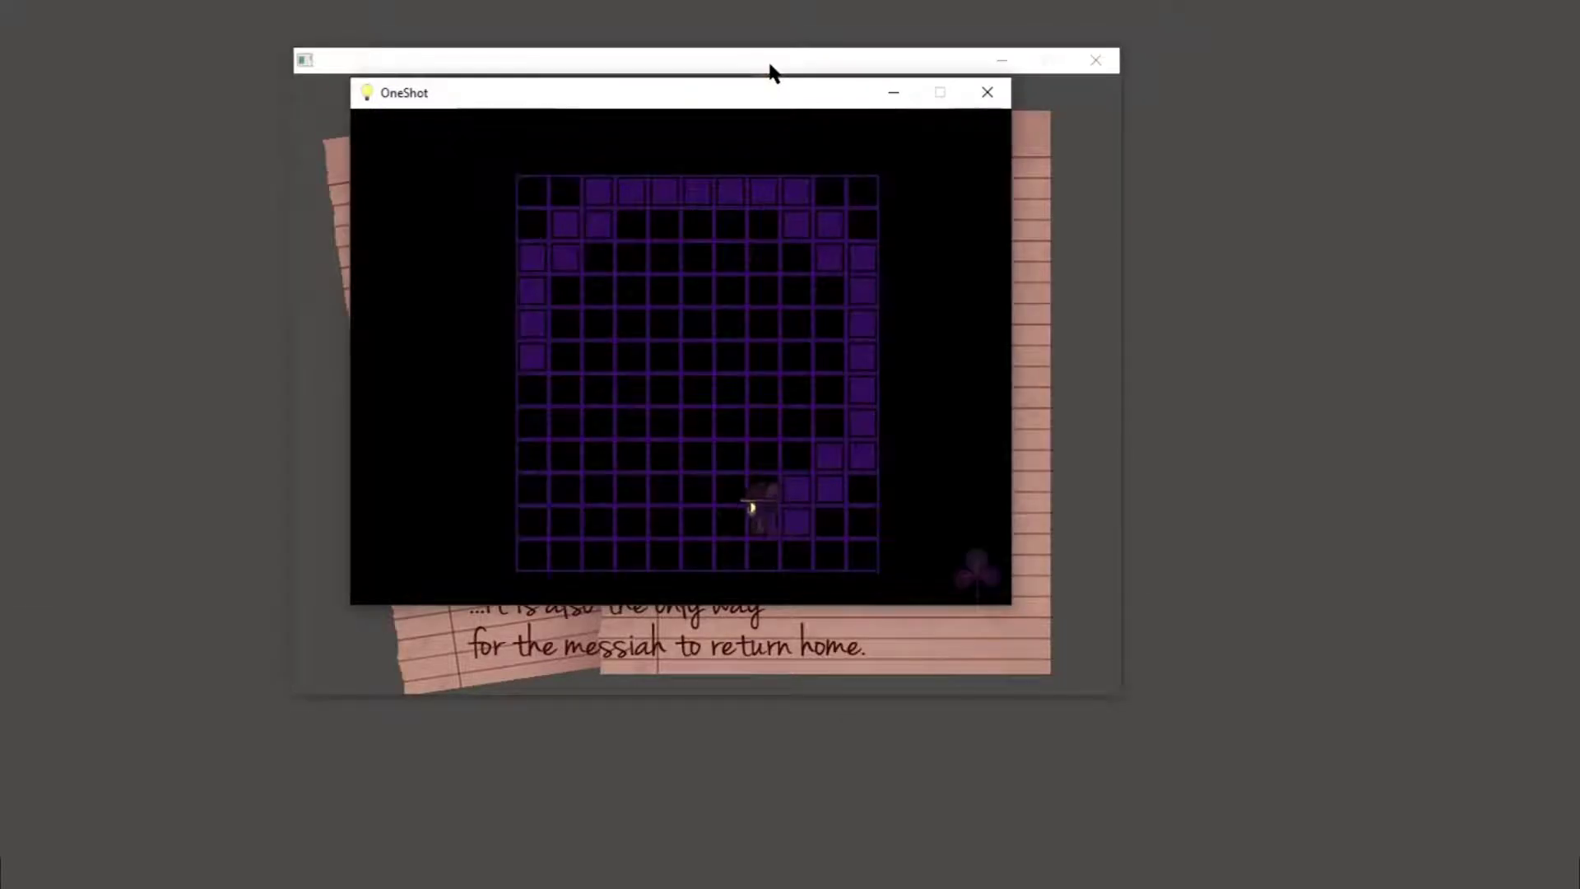
{"action": "key", "text": "alt+Tab"}
{"action": "key", "text": "alt+Tab"}
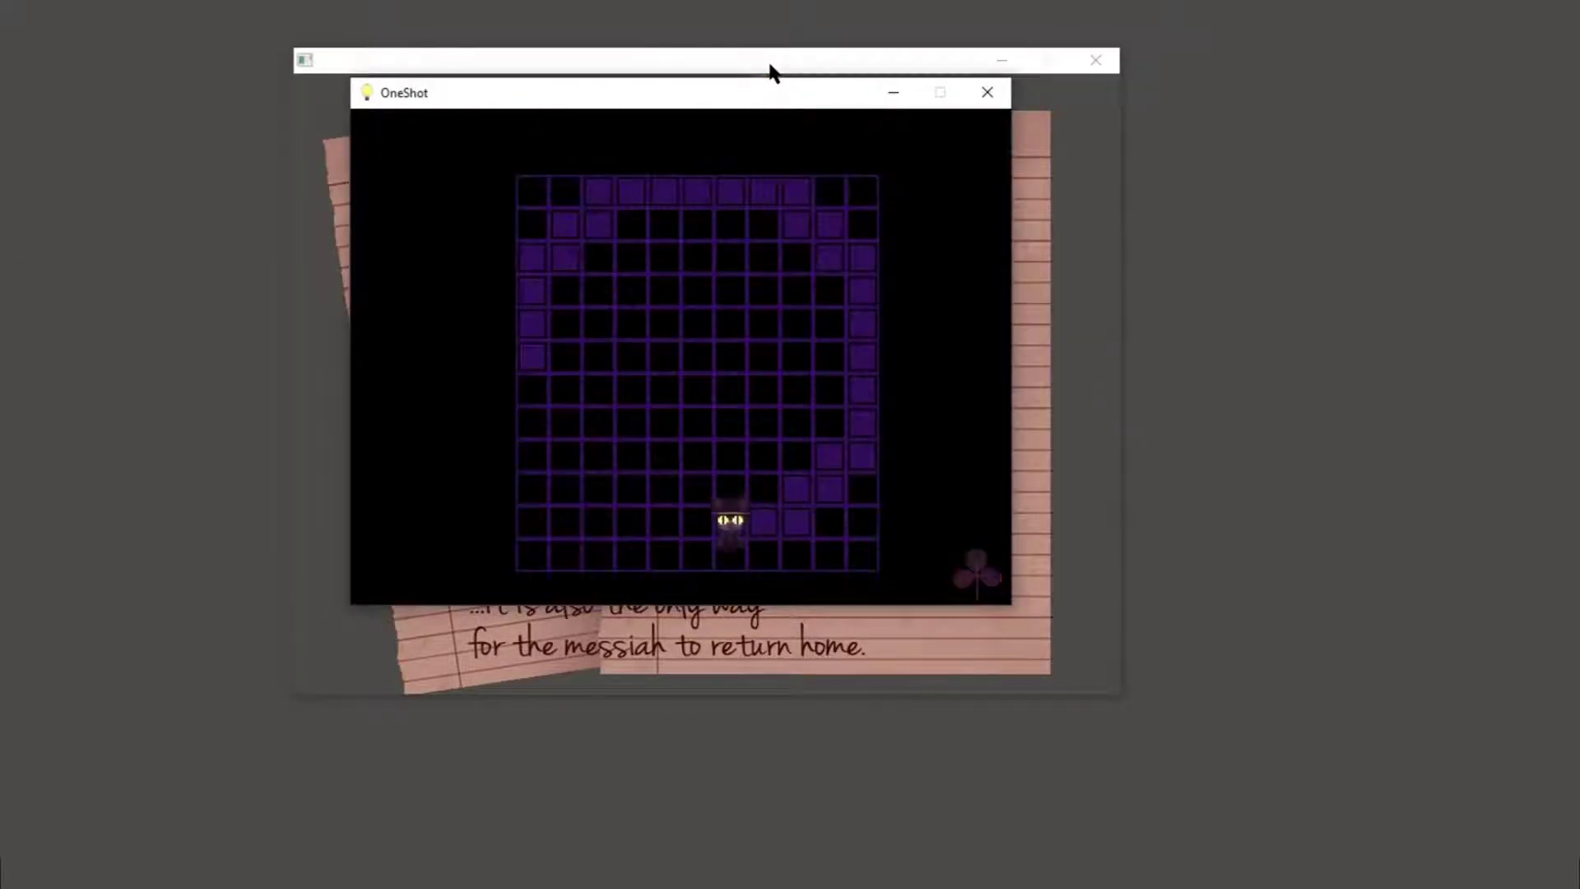
{"action": "key", "text": "Left"}
{"action": "key", "text": "Left"}
{"action": "key", "text": "Left"}
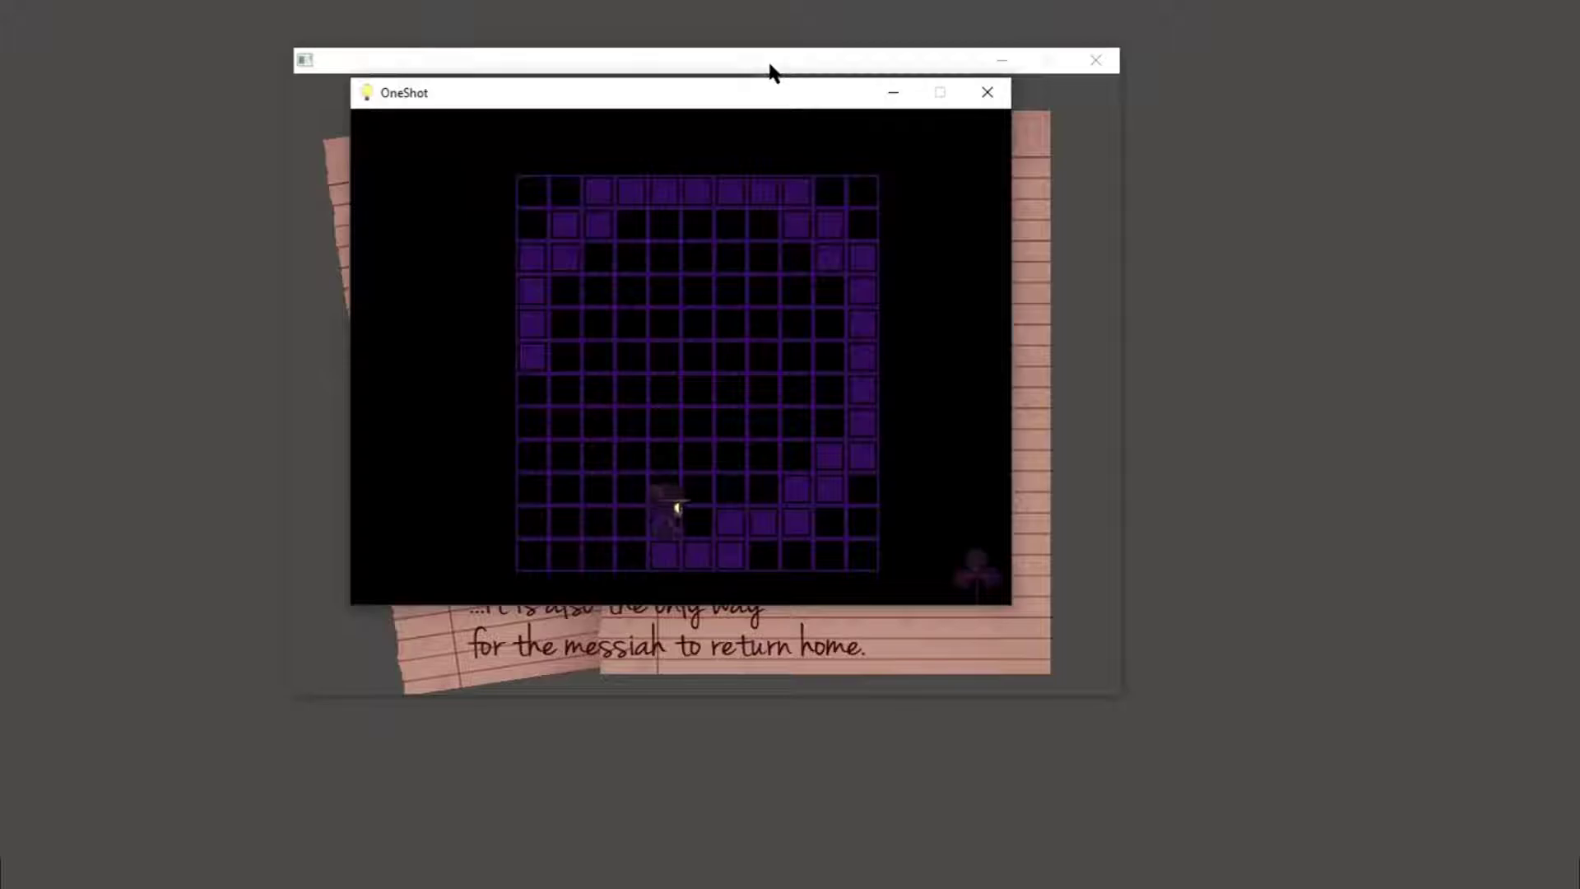
{"action": "key", "text": "Left"}
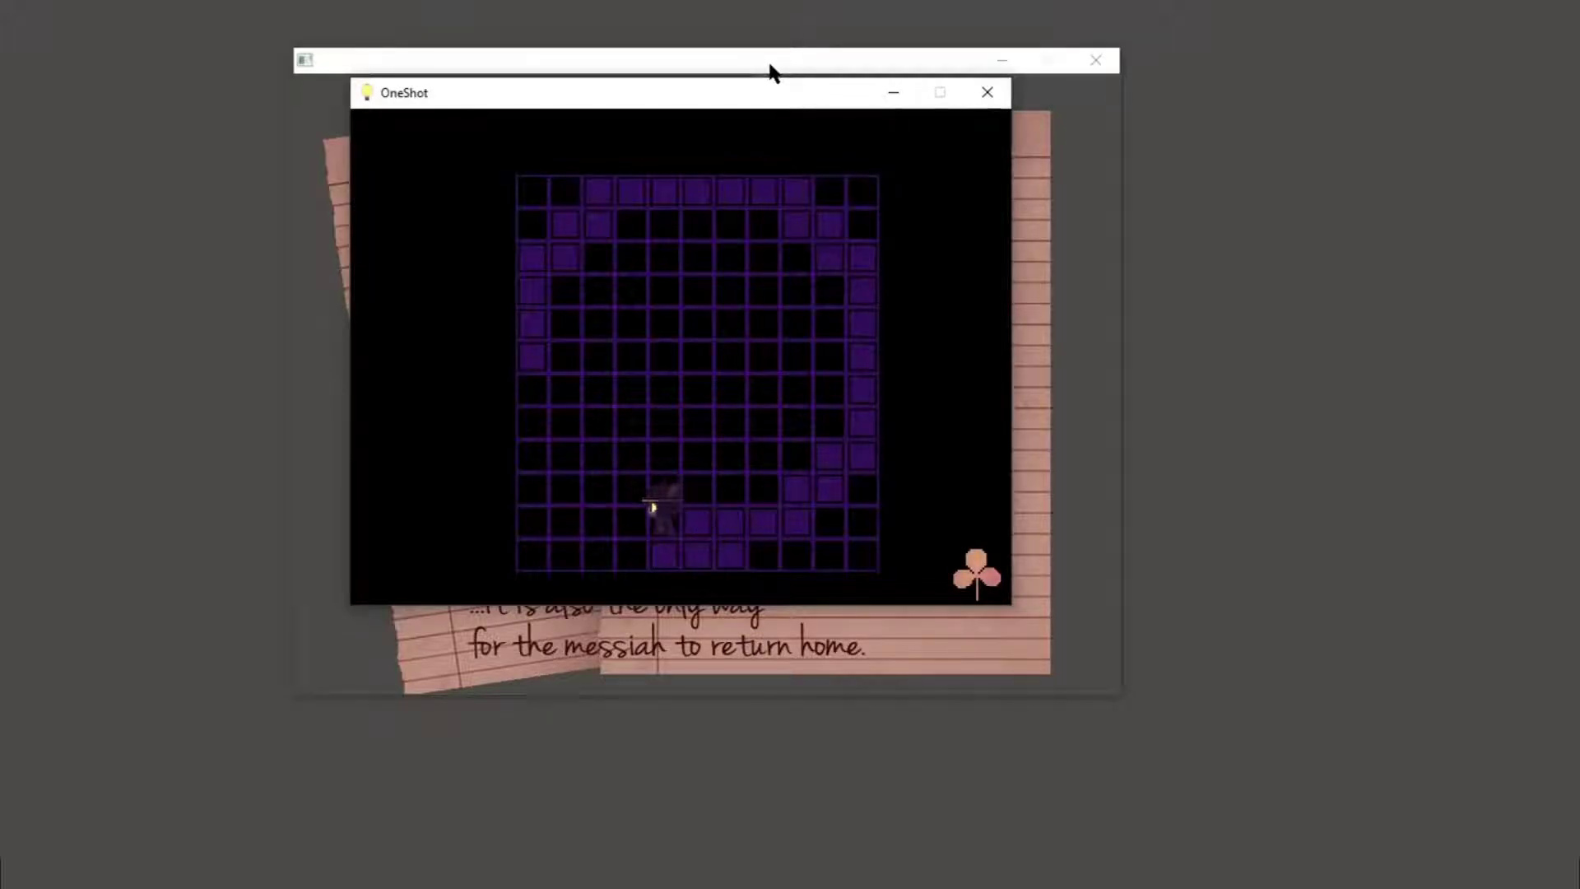
Step: Reach the bottom row, compare with the note, then climb the left edge toward the inner ring
{"action": "key", "text": "Down"}
{"action": "key", "text": "Down"}
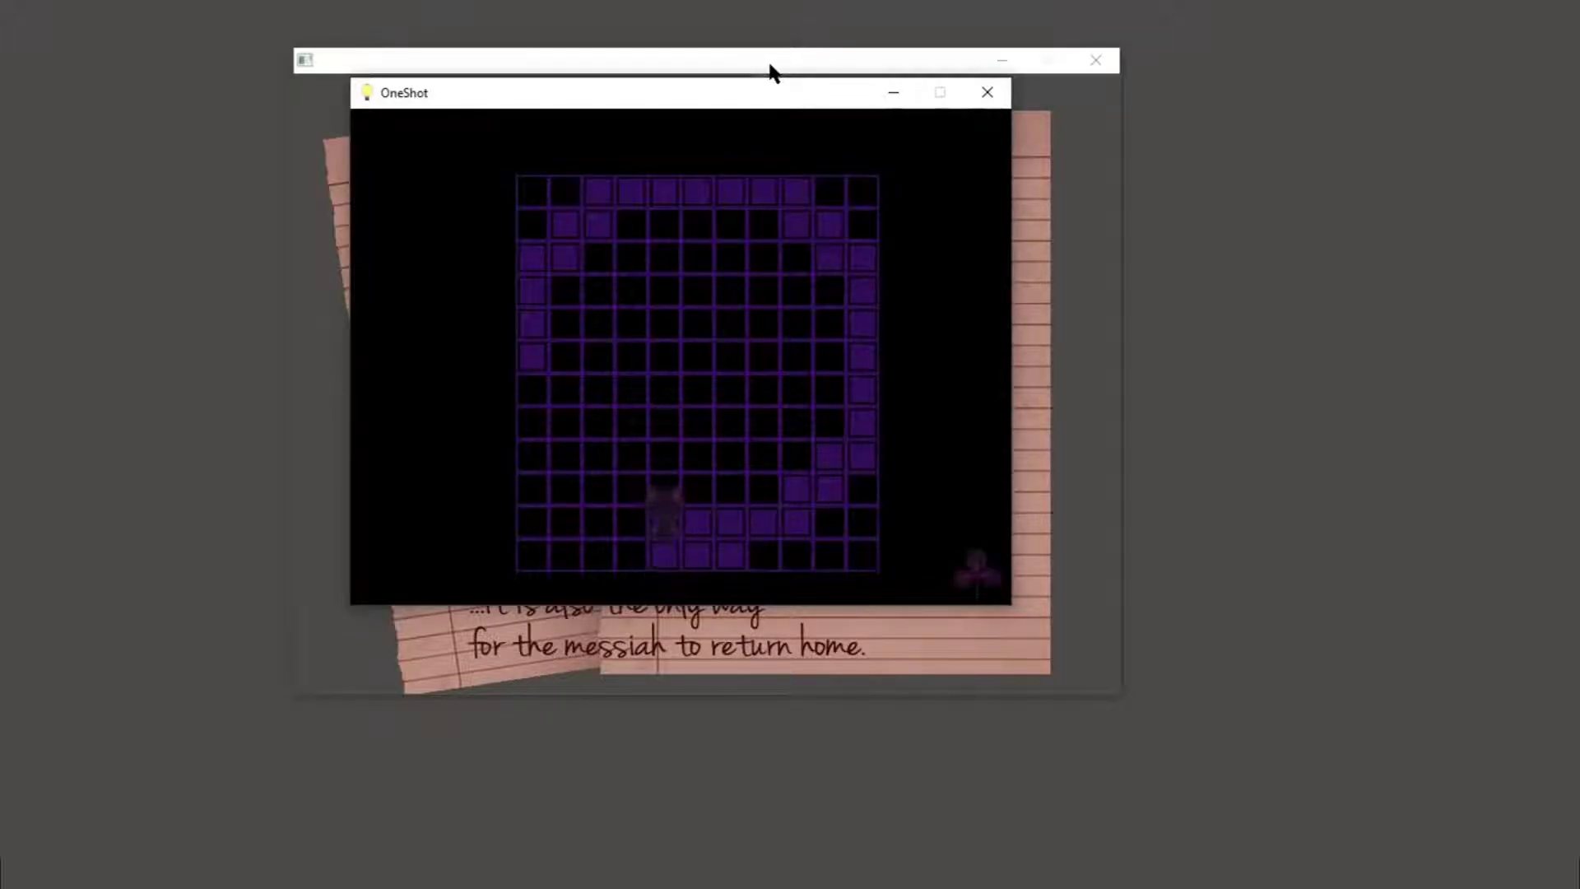
{"action": "key", "text": "alt+Tab"}
{"action": "key", "text": "alt+Tab"}
{"action": "key", "text": "alt+Tab"}
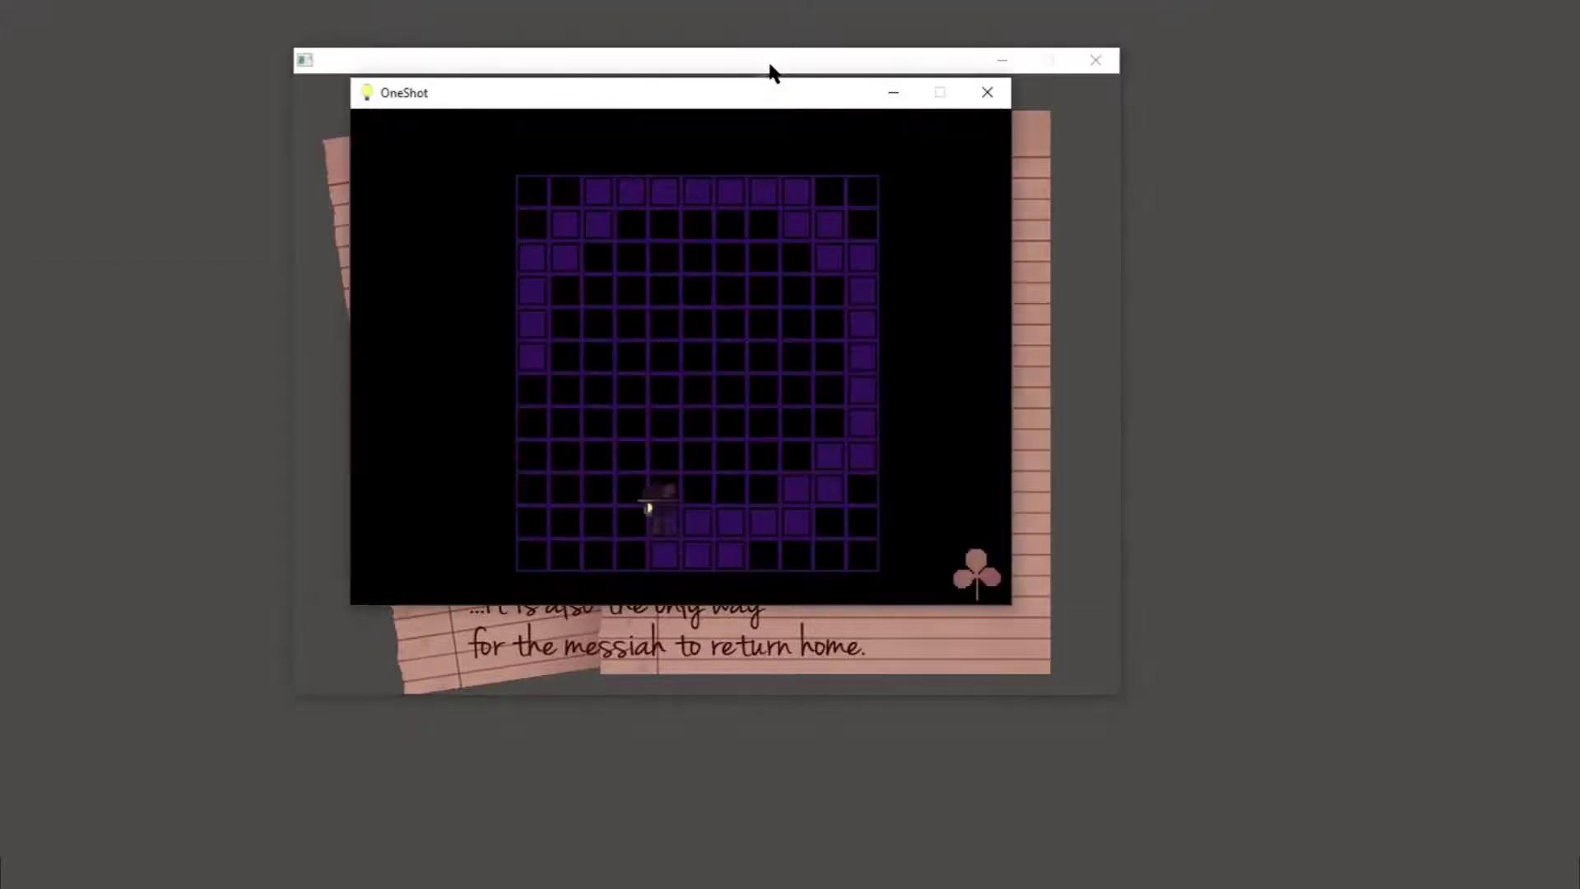
{"action": "key", "text": "Left"}
{"action": "key", "text": "alt+Tab"}
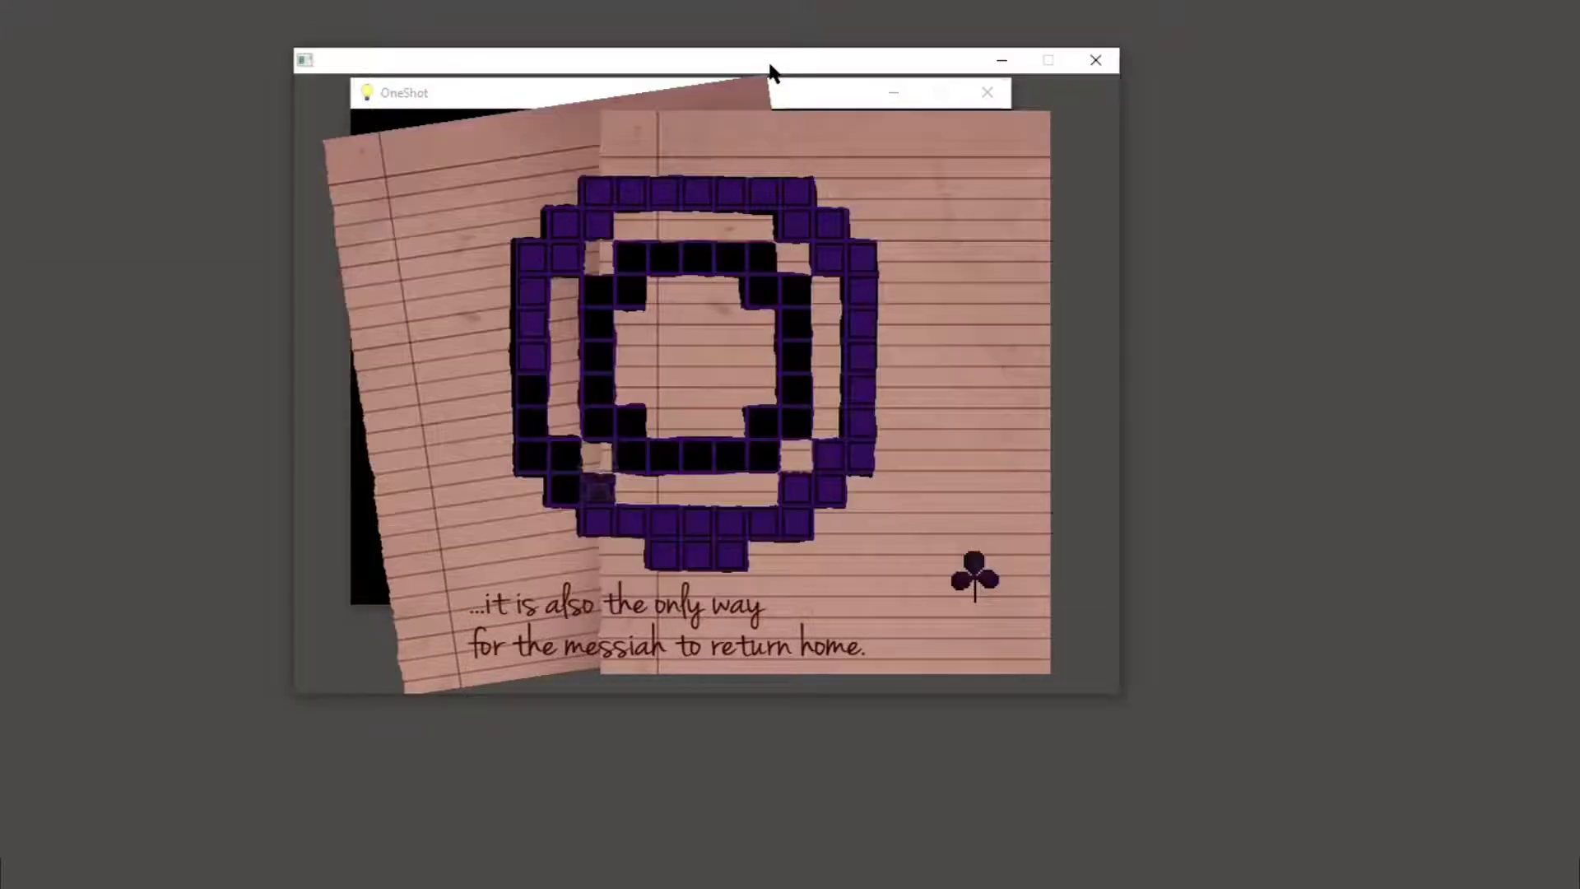
{"action": "key", "text": "alt+Tab"}
{"action": "key", "text": "Up"}
{"action": "key", "text": "Left"}
{"action": "key", "text": "Left"}
{"action": "key", "text": "Up"}
{"action": "key", "text": "Up"}
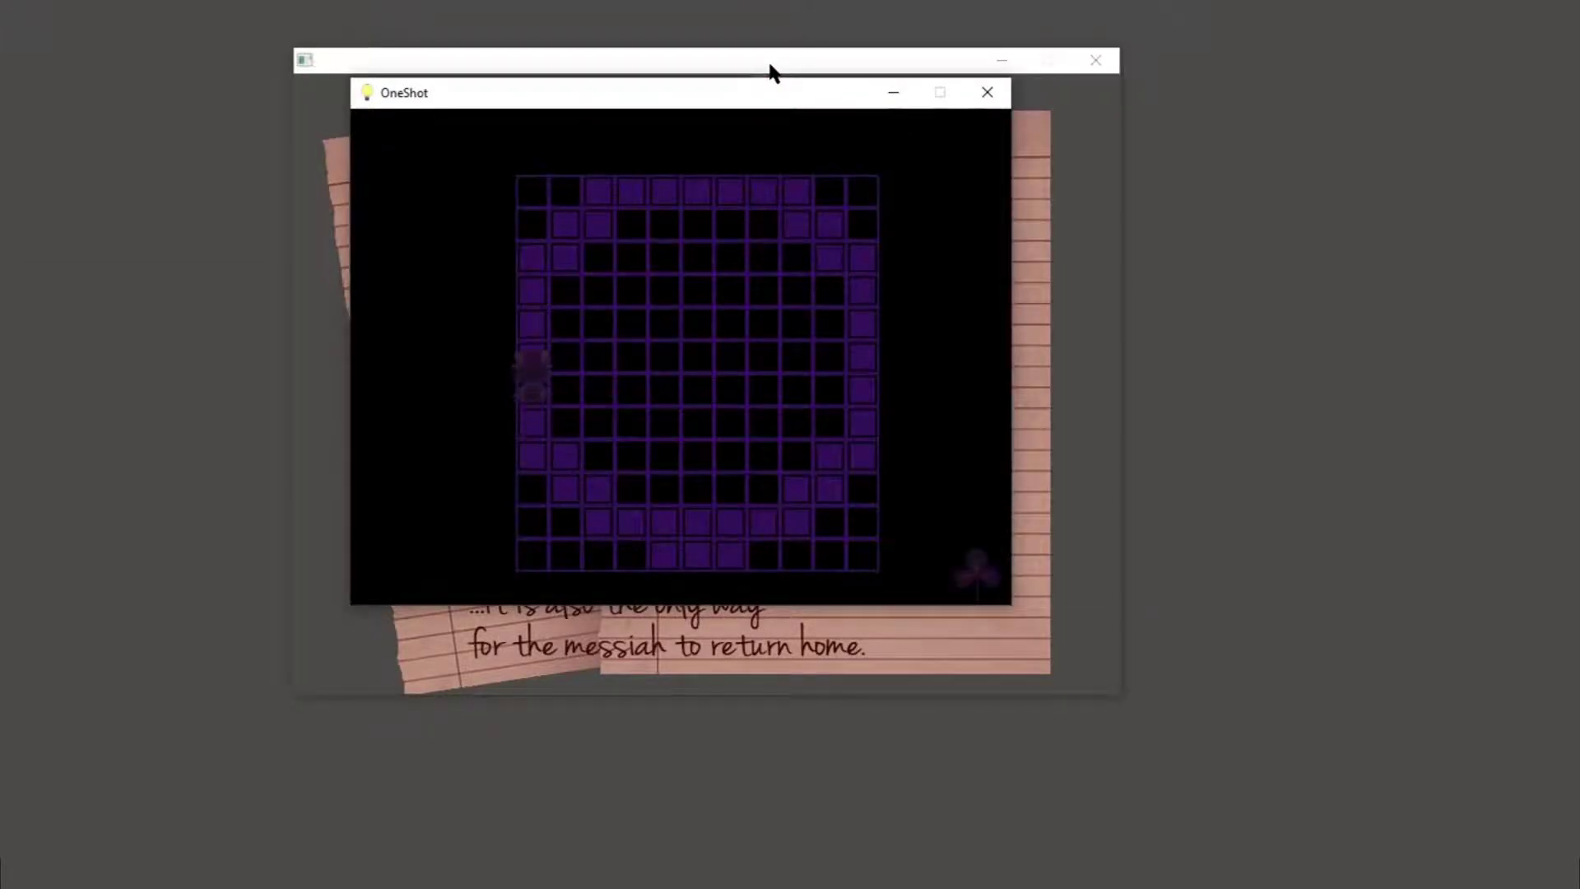
{"action": "key", "text": "alt+Tab"}
{"action": "key", "text": "alt+Tab"}
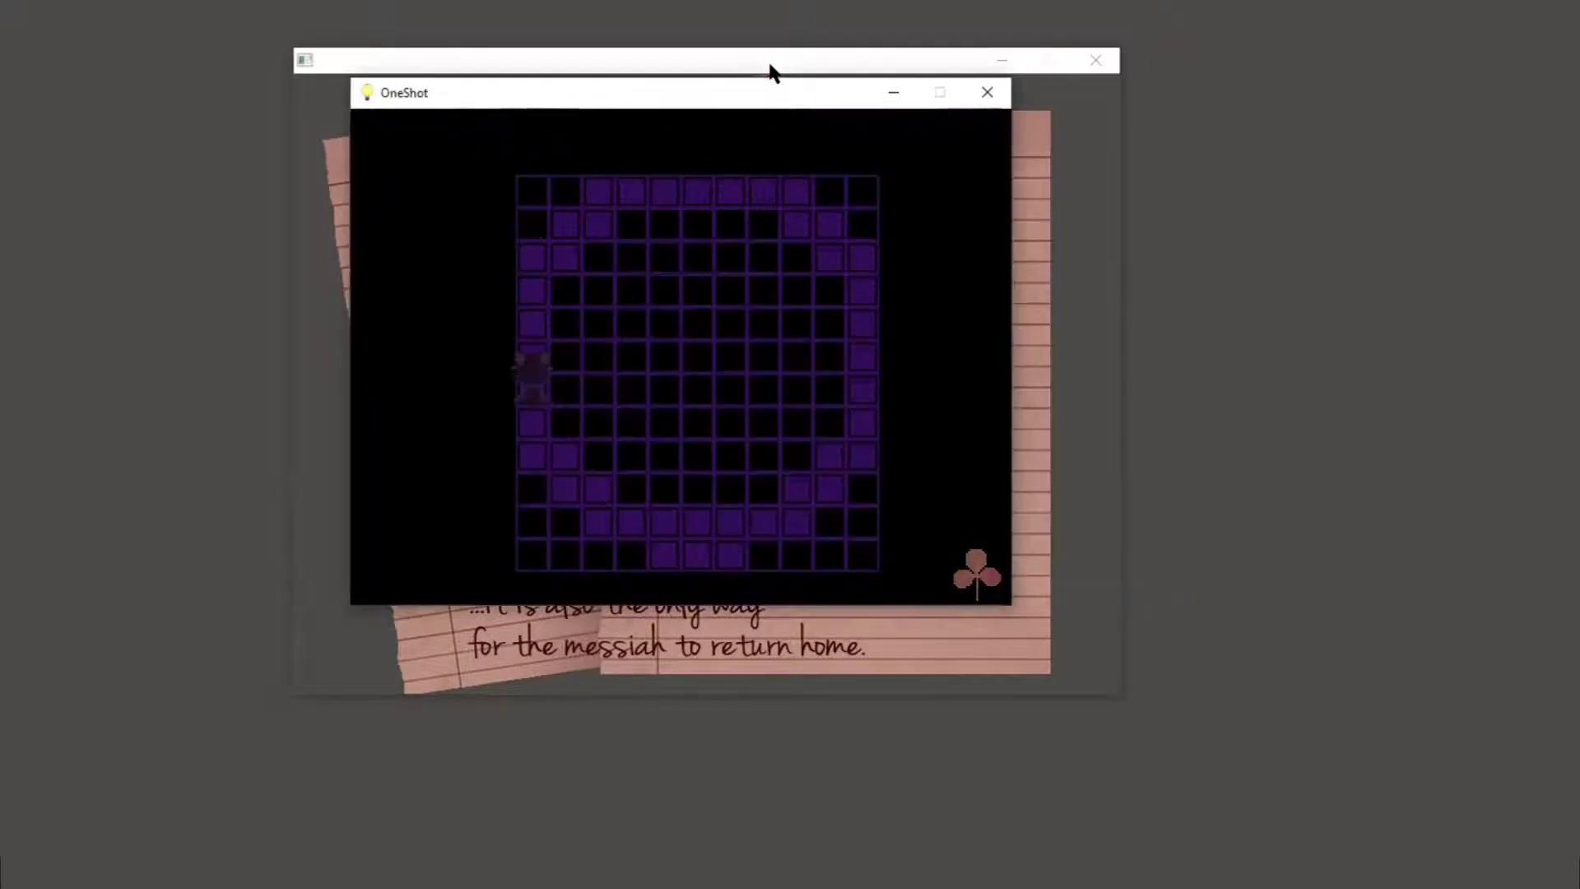
{"action": "key", "text": "Right"}
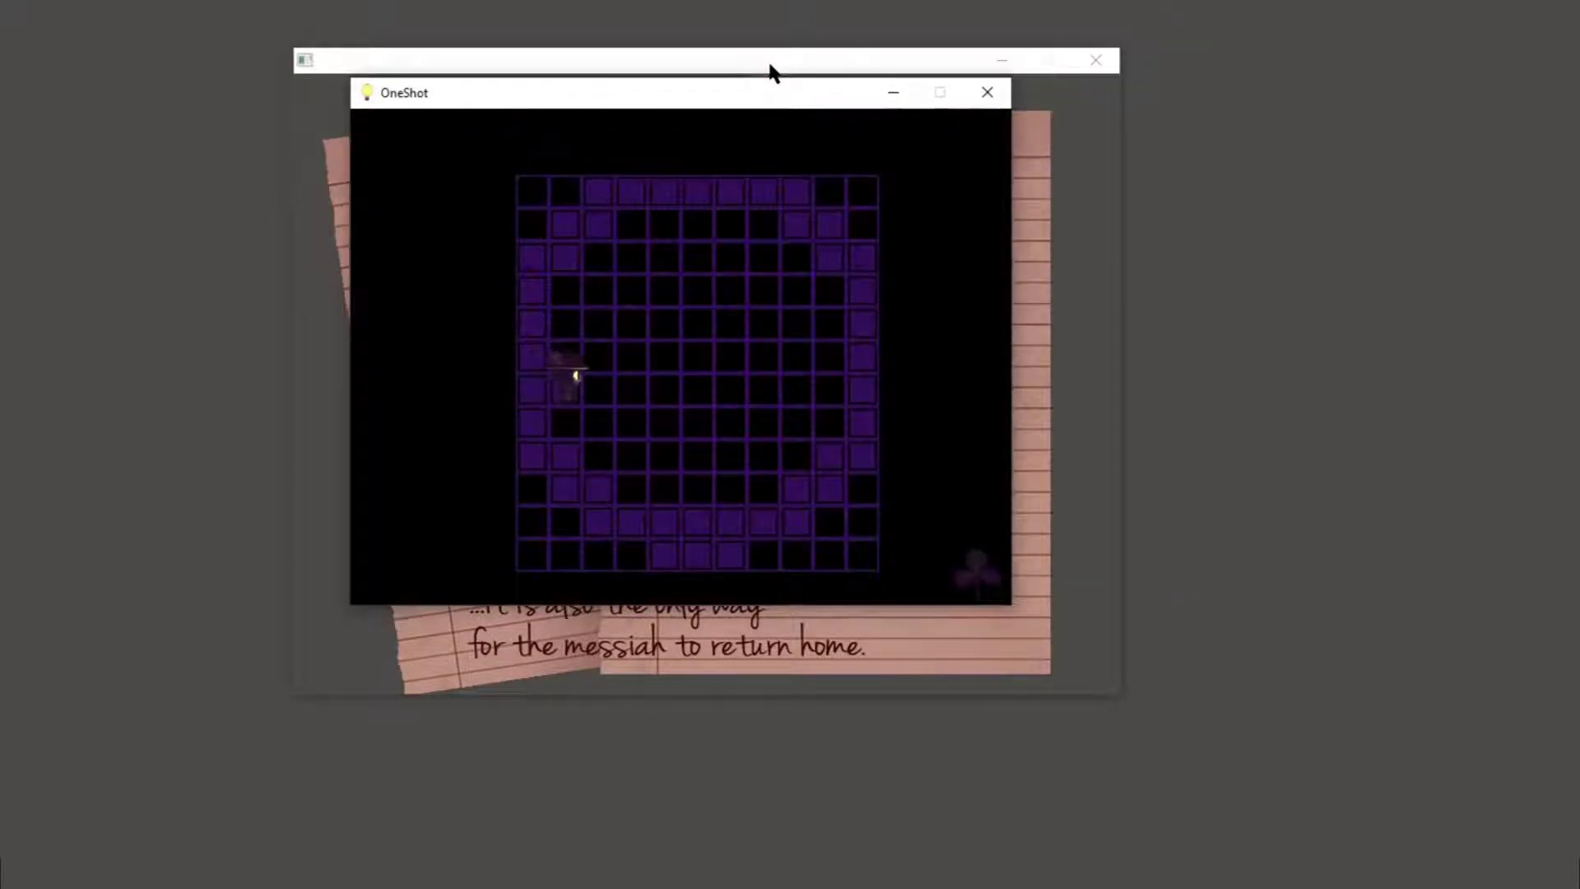
{"action": "key", "text": "Right"}
Step: Trace the inner ring up and right, comparing against the note's pattern
{"action": "key", "text": "alt+Tab"}
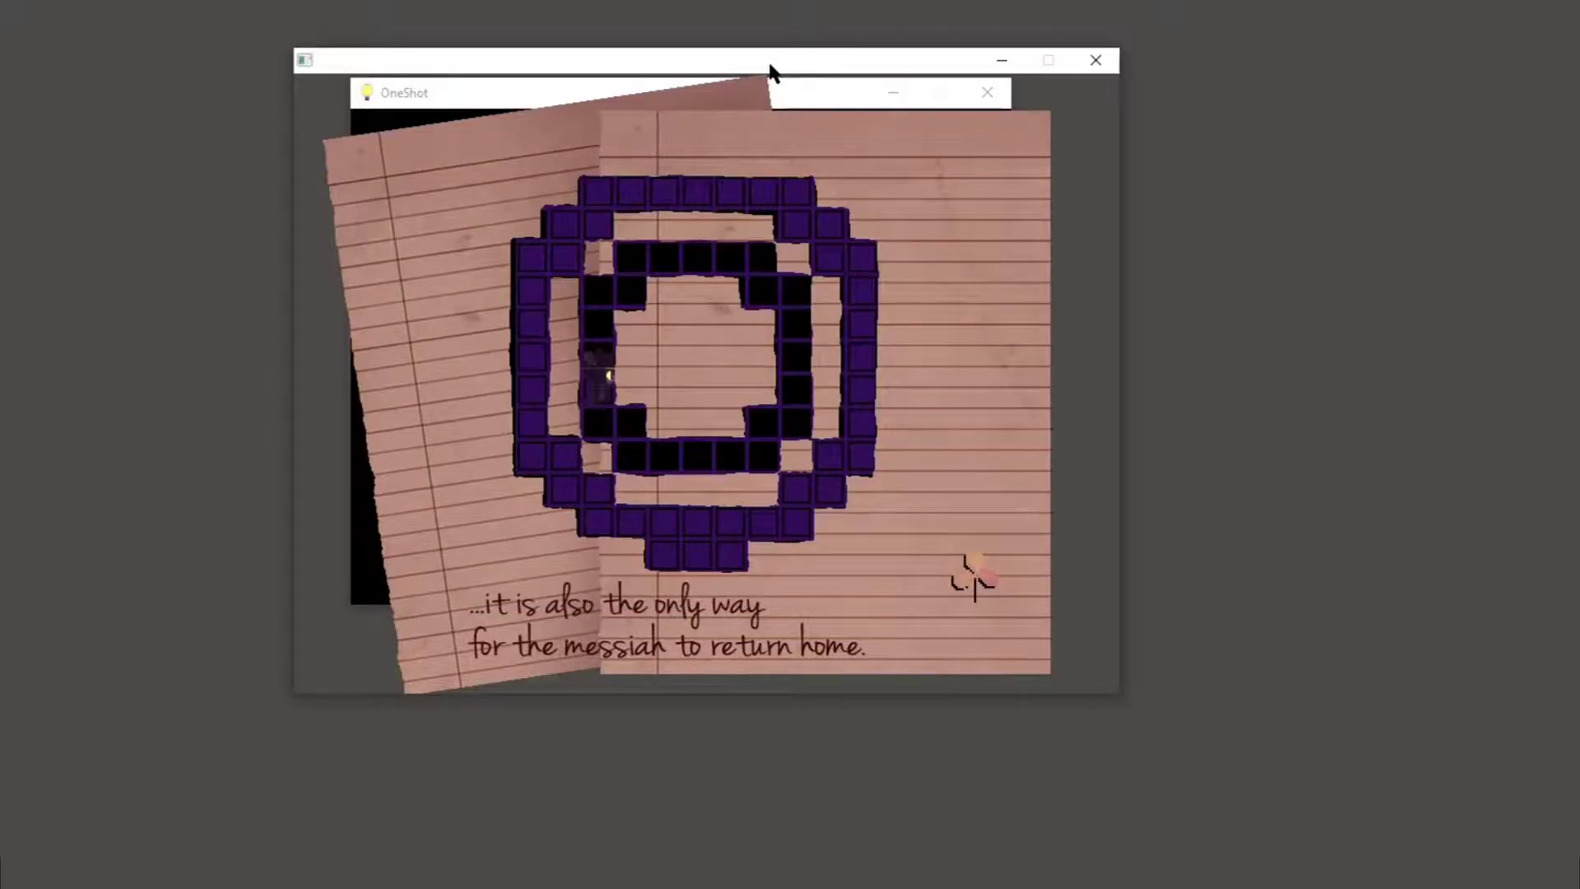
{"action": "key", "text": "alt+Tab"}
{"action": "key", "text": "alt+Tab"}
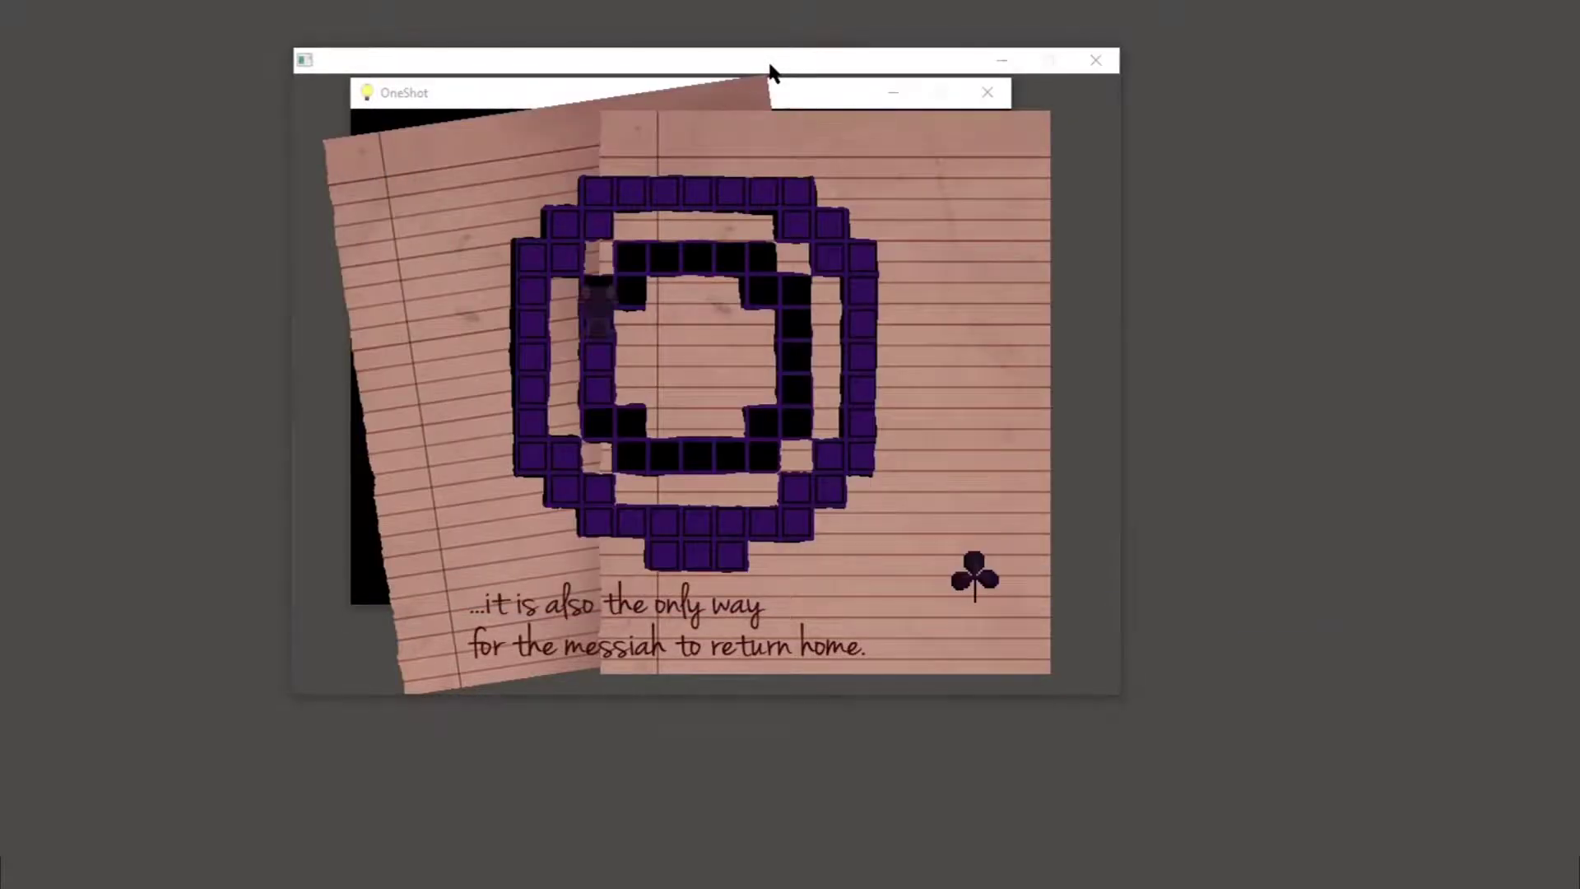
{"action": "key", "text": "alt+Tab"}
{"action": "key", "text": "Up"}
{"action": "key", "text": "Right"}
{"action": "key", "text": "alt+Tab"}
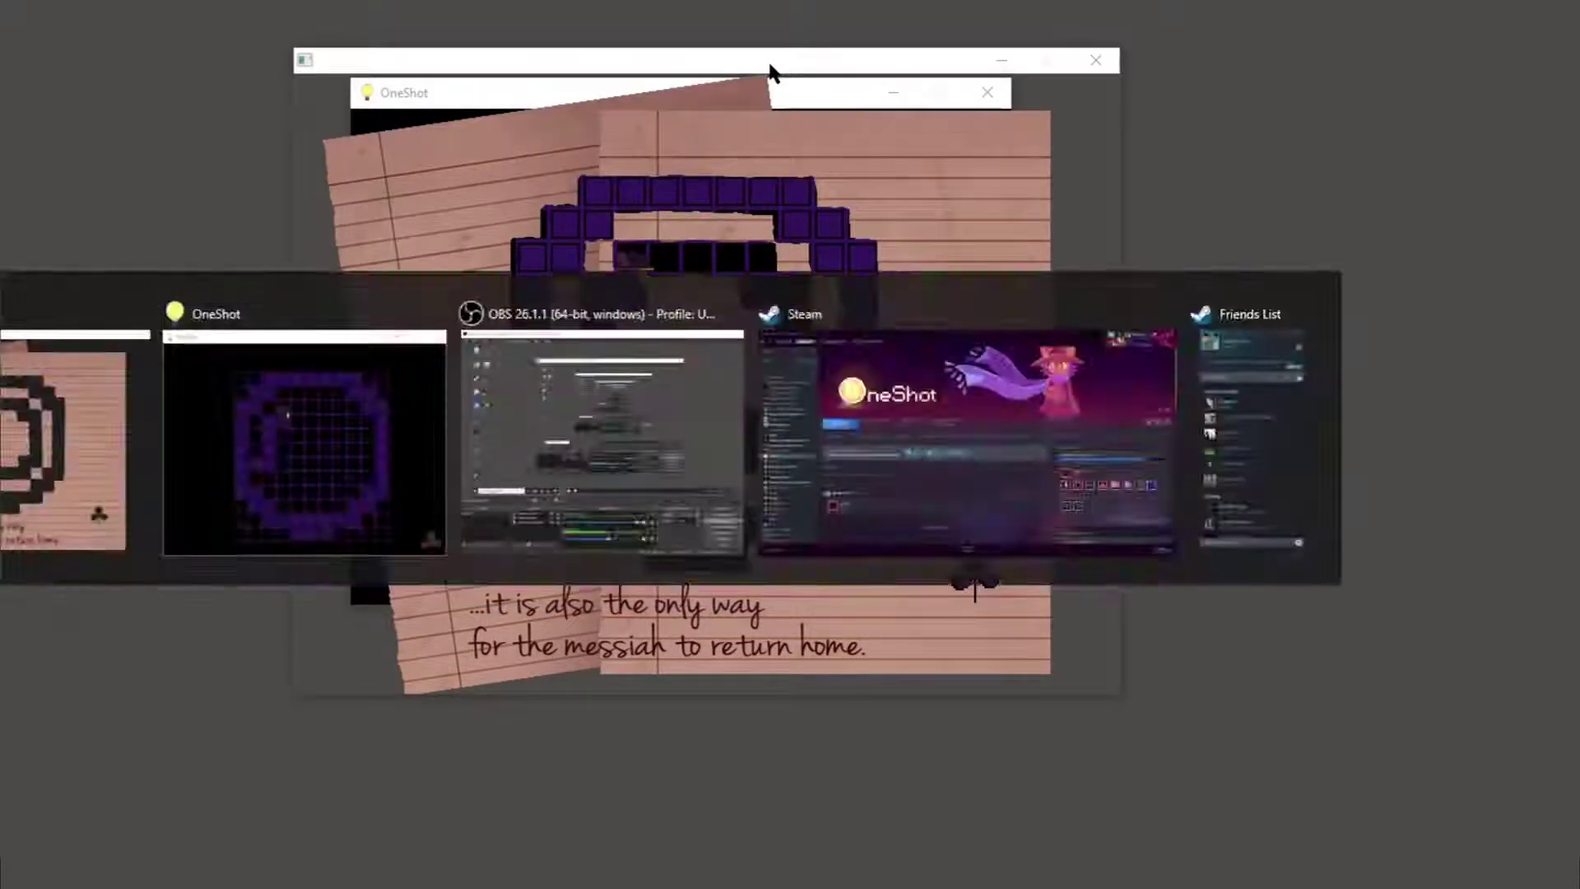
{"action": "key", "text": "alt+Tab"}
{"action": "key", "text": "Up"}
{"action": "key", "text": "Right"}
{"action": "key", "text": "Right"}
{"action": "key", "text": "Right"}
{"action": "key", "text": "Right"}
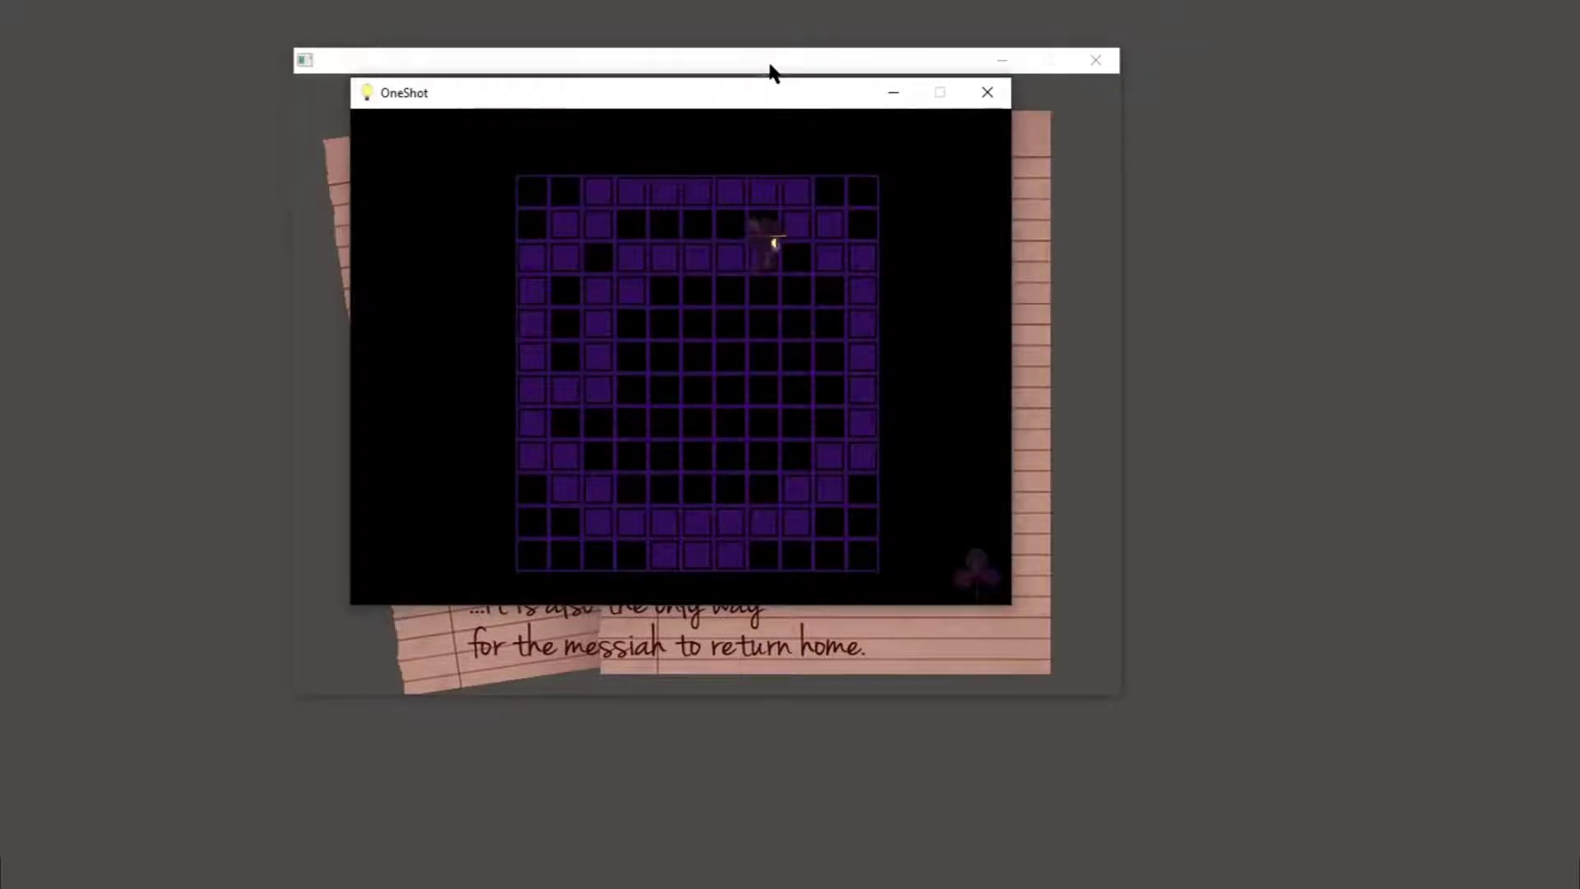
Step: Finish the path down the right column and left, then view the solid-black note
{"action": "key", "text": "Down"}
{"action": "key", "text": "alt+Tab"}
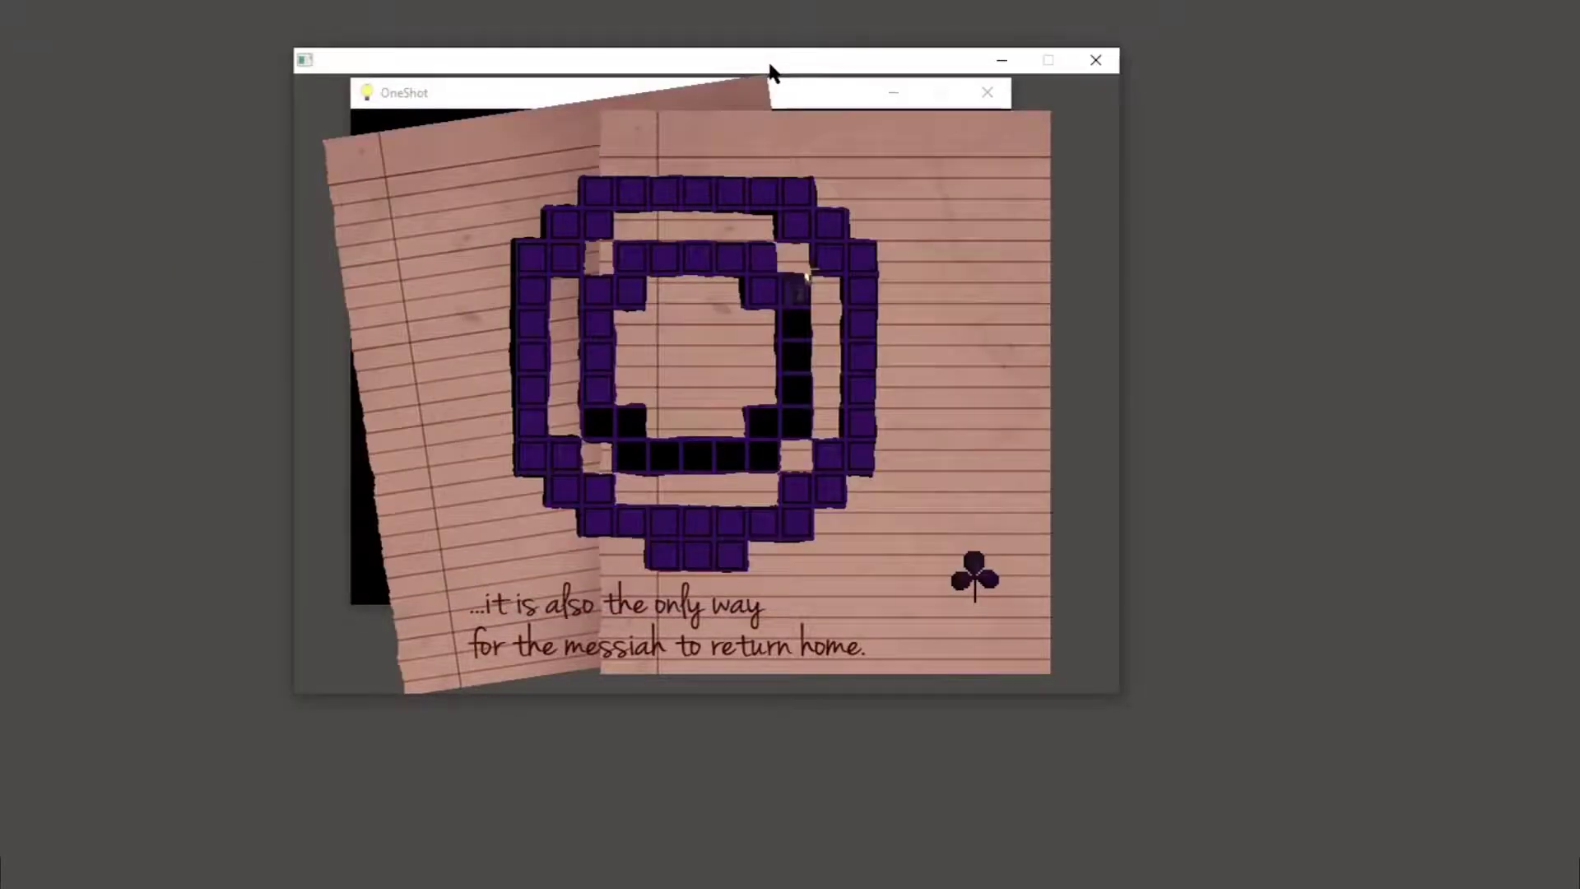
{"action": "key", "text": "alt+Tab"}
{"action": "key", "text": "Down"}
{"action": "key", "text": "Down"}
{"action": "key", "text": "Down"}
{"action": "key", "text": "alt+Tab"}
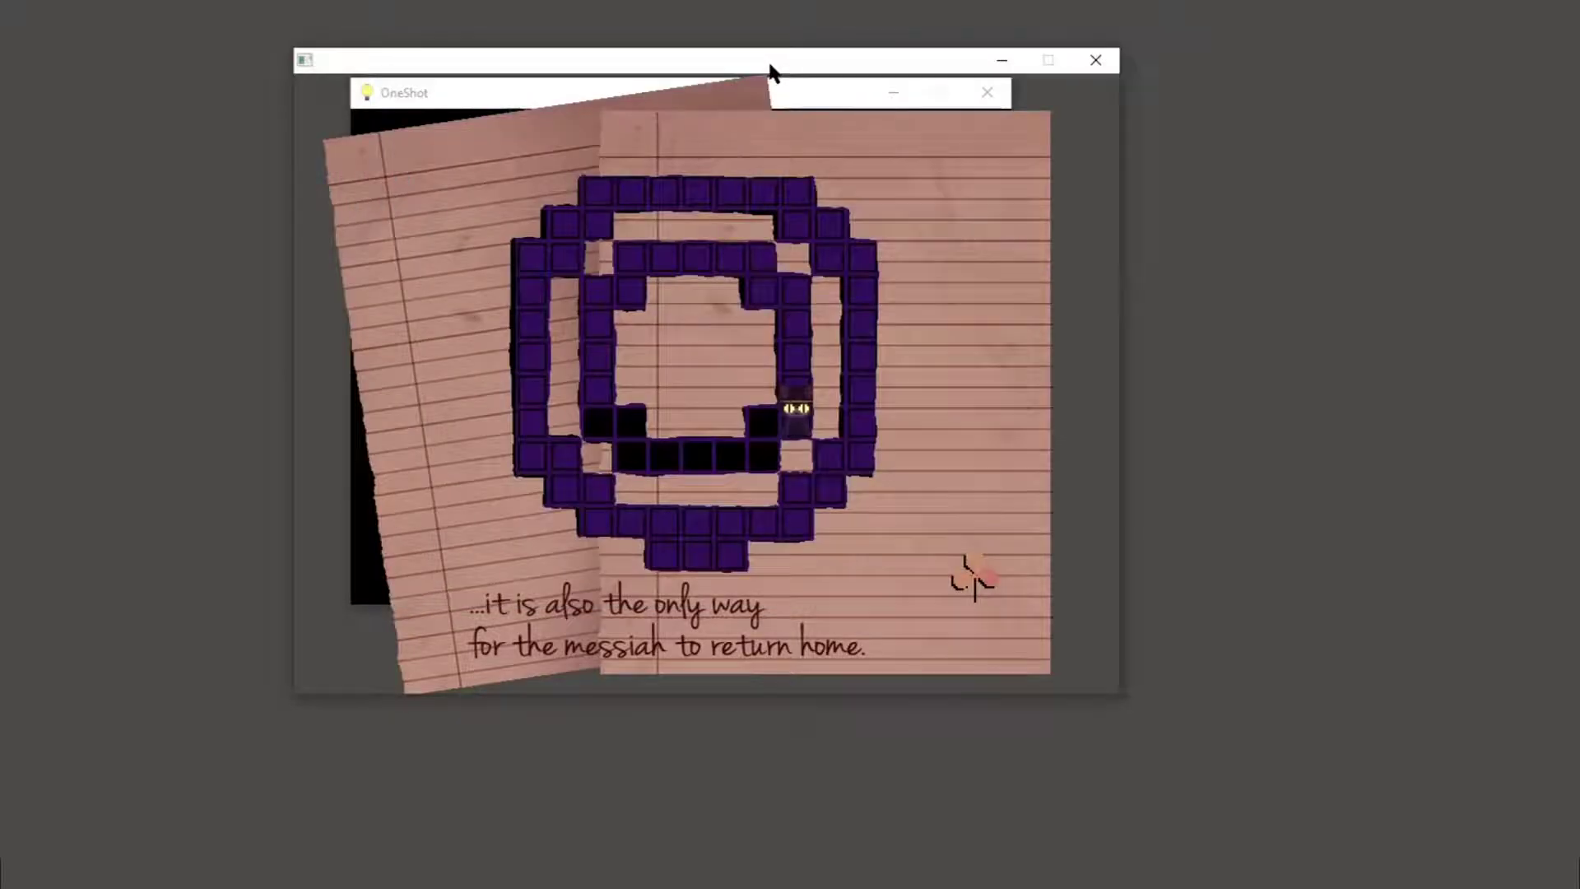
{"action": "key", "text": "alt+Tab"}
{"action": "key", "text": "Down"}
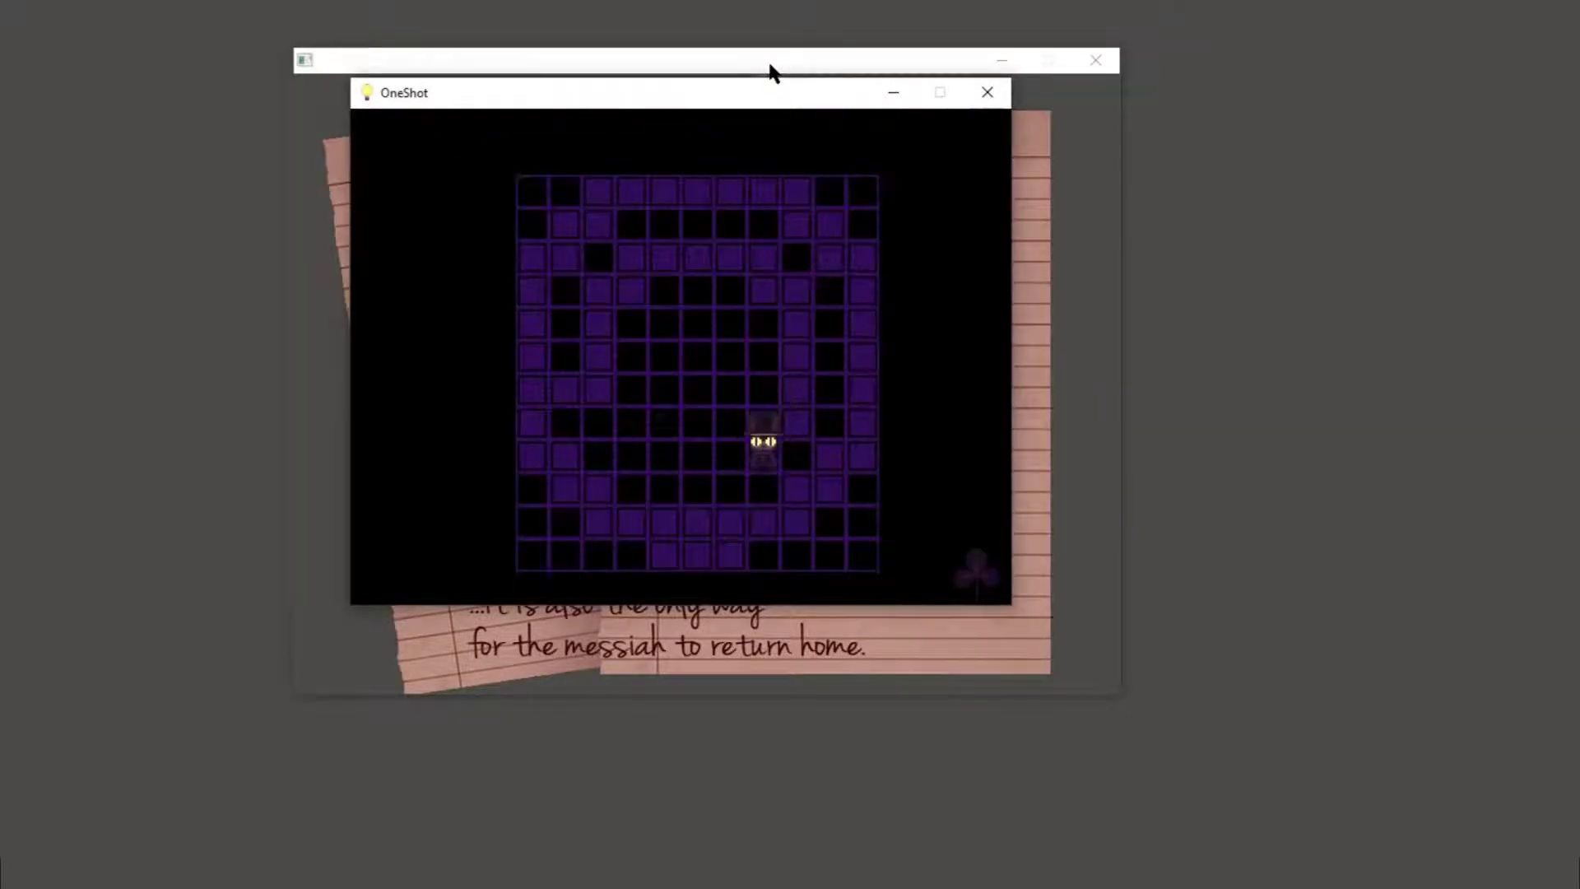
{"action": "key", "text": "alt+Tab"}
{"action": "key", "text": "alt+Tab"}
{"action": "key", "text": "Left"}
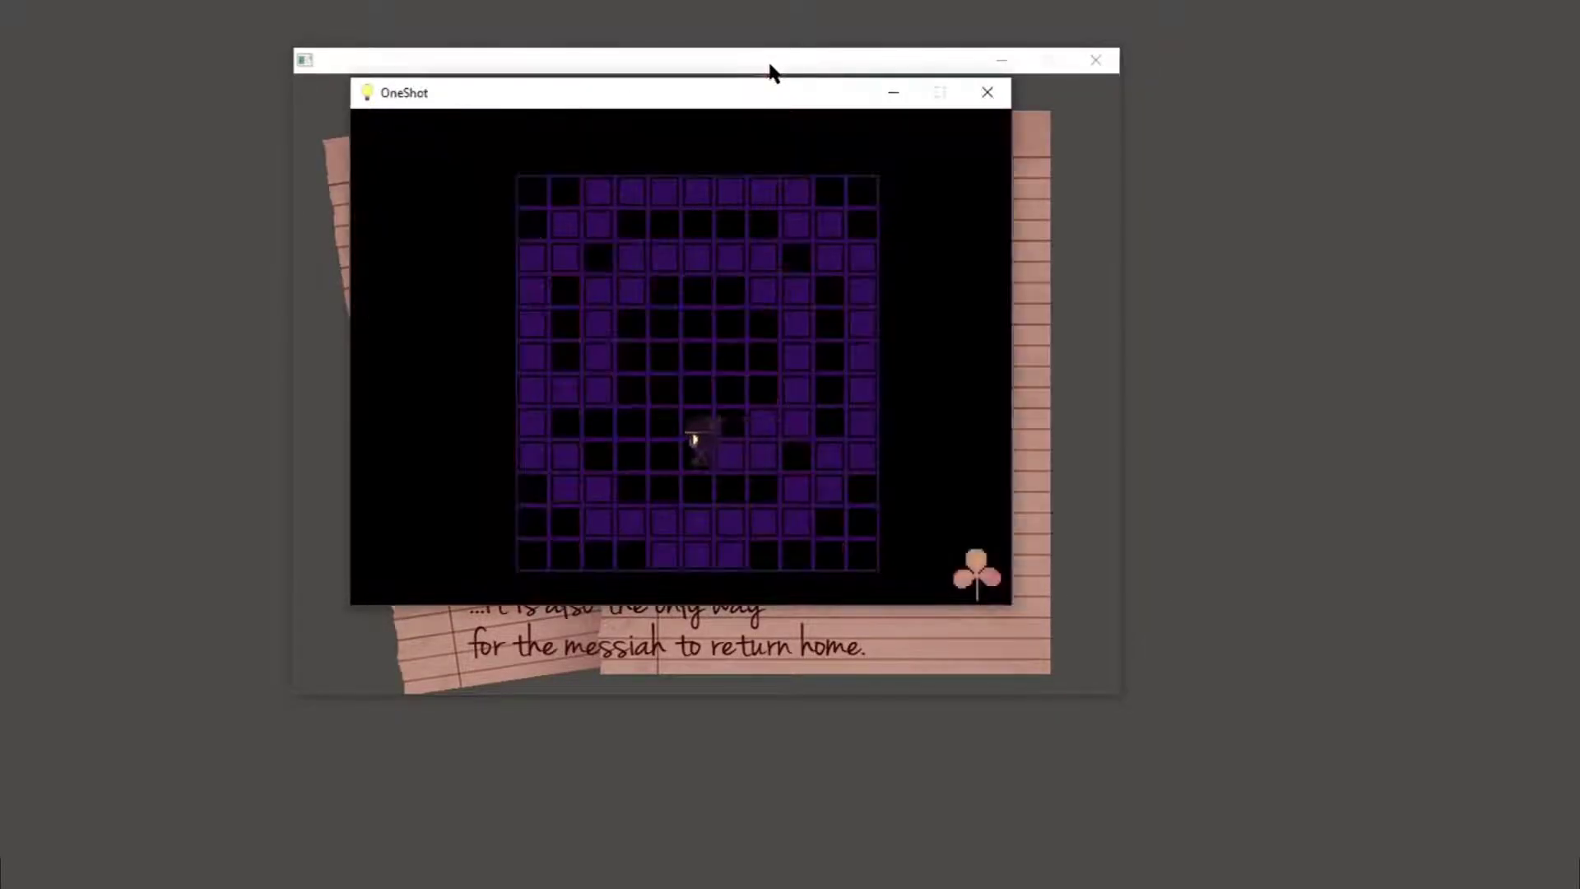
{"action": "key", "text": "Left"}
{"action": "key", "text": "Left"}
{"action": "key", "text": "Left"}
{"action": "key", "text": "Left"}
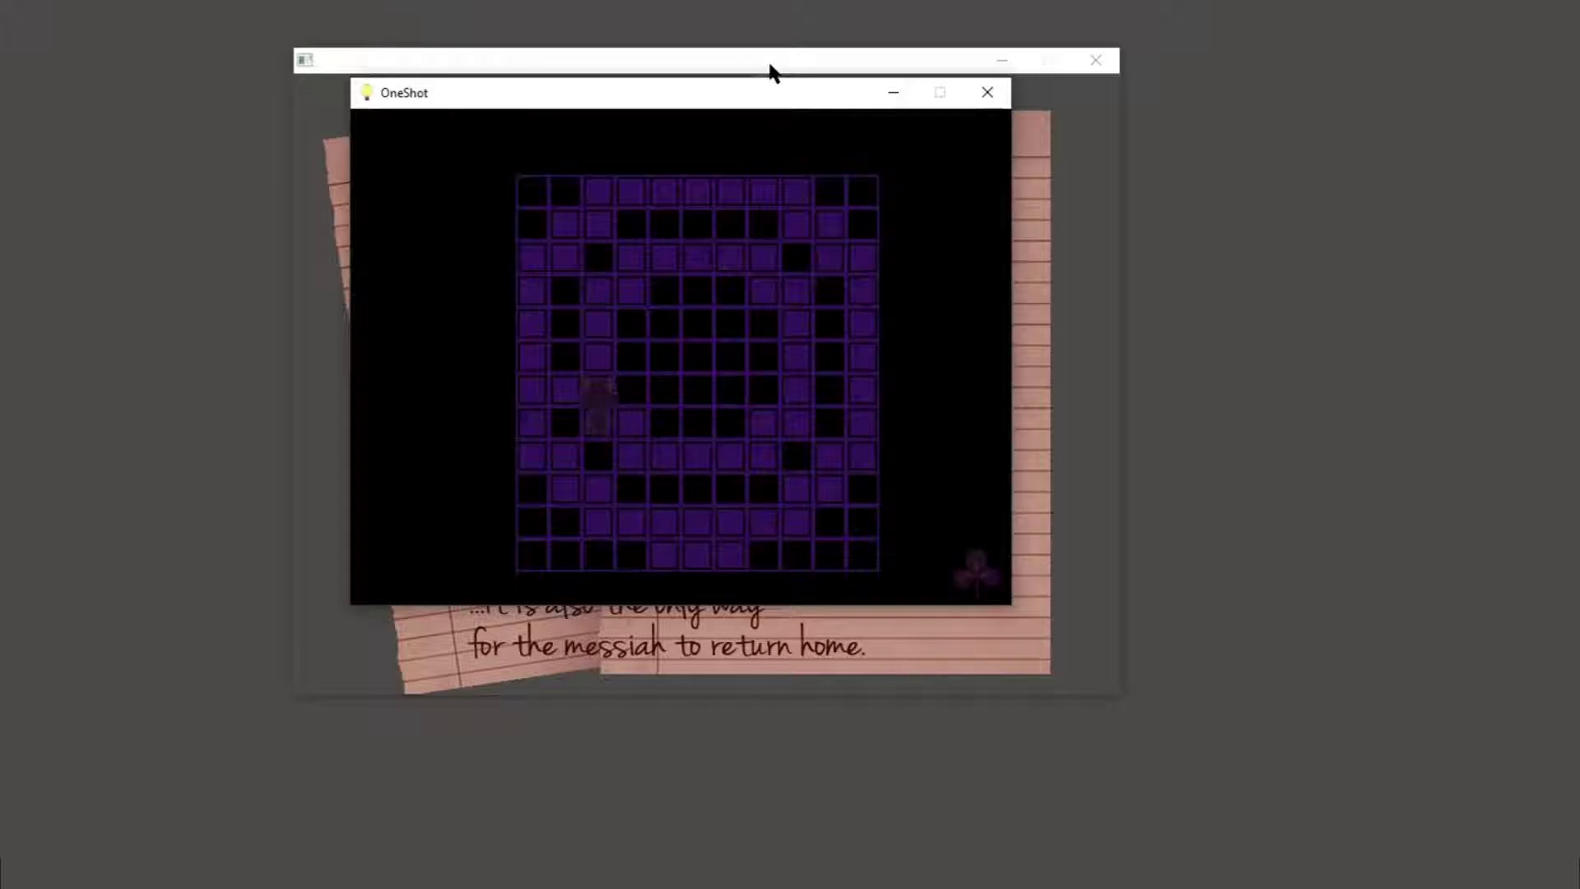
{"action": "key", "text": "Up"}
{"action": "key", "text": "Right"}
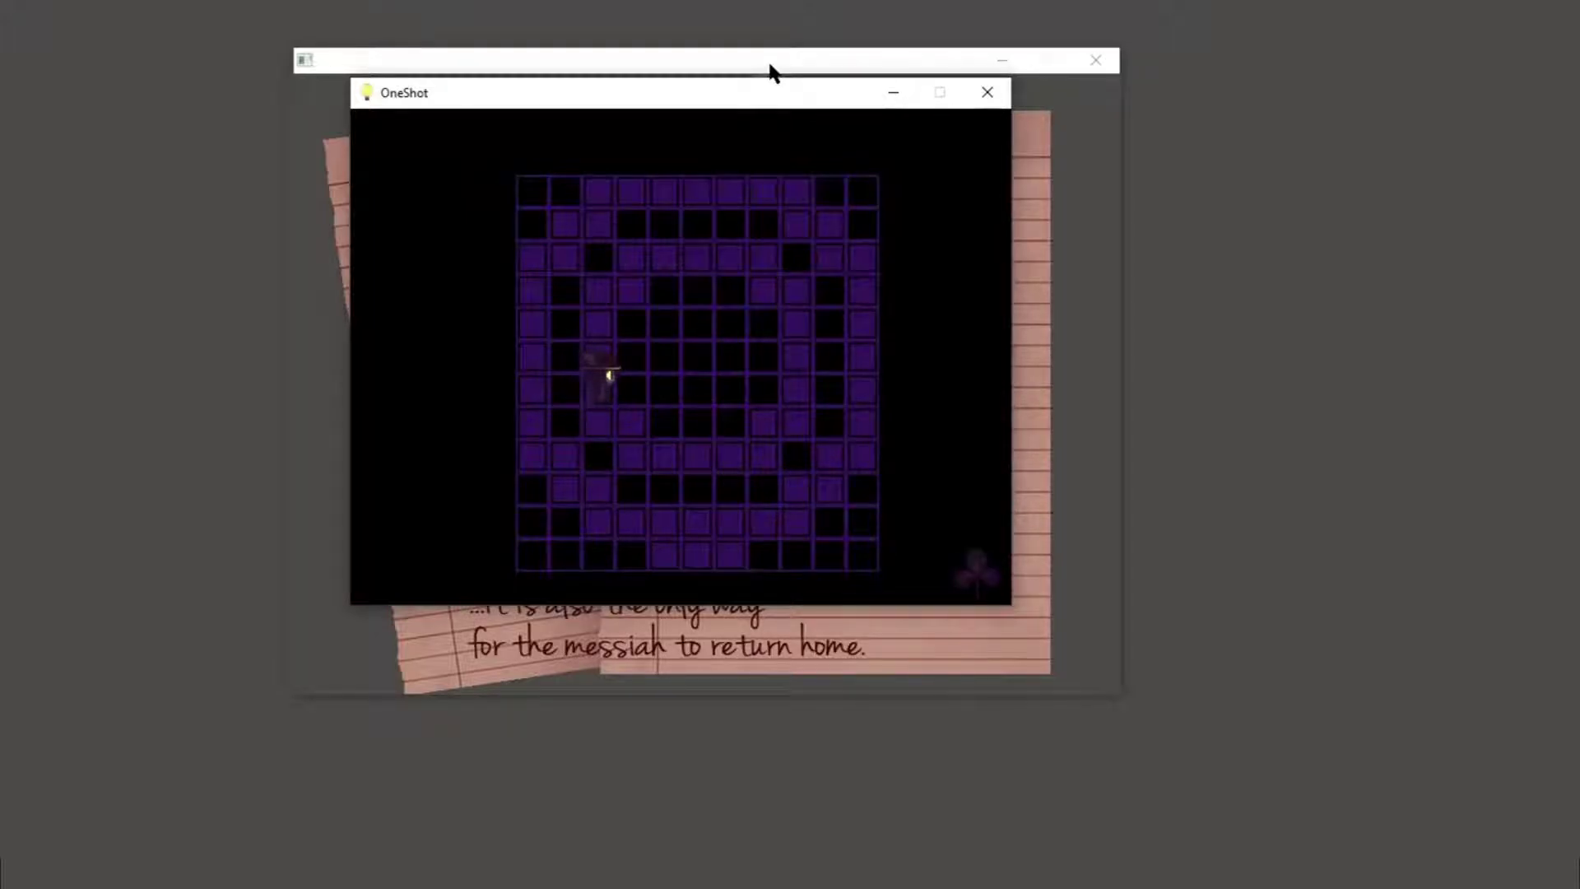
{"action": "left_click", "coordinate": [677, 81]}
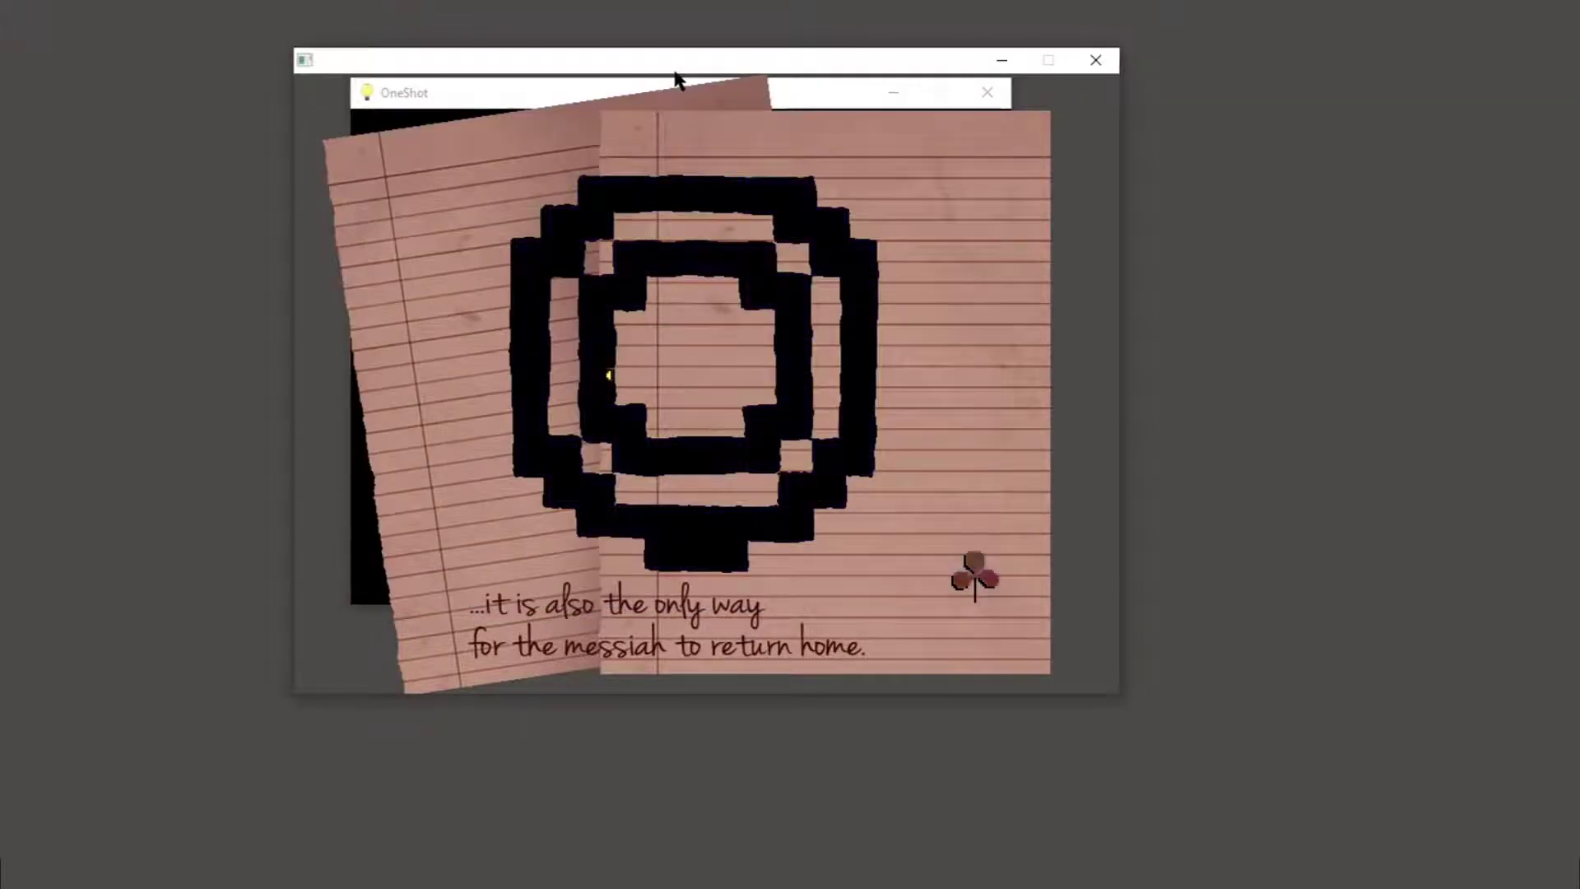
Step: Reveal the '...please forgive me.' note, move it aside, and return to the ring walkway
{"action": "key", "text": "Right"}
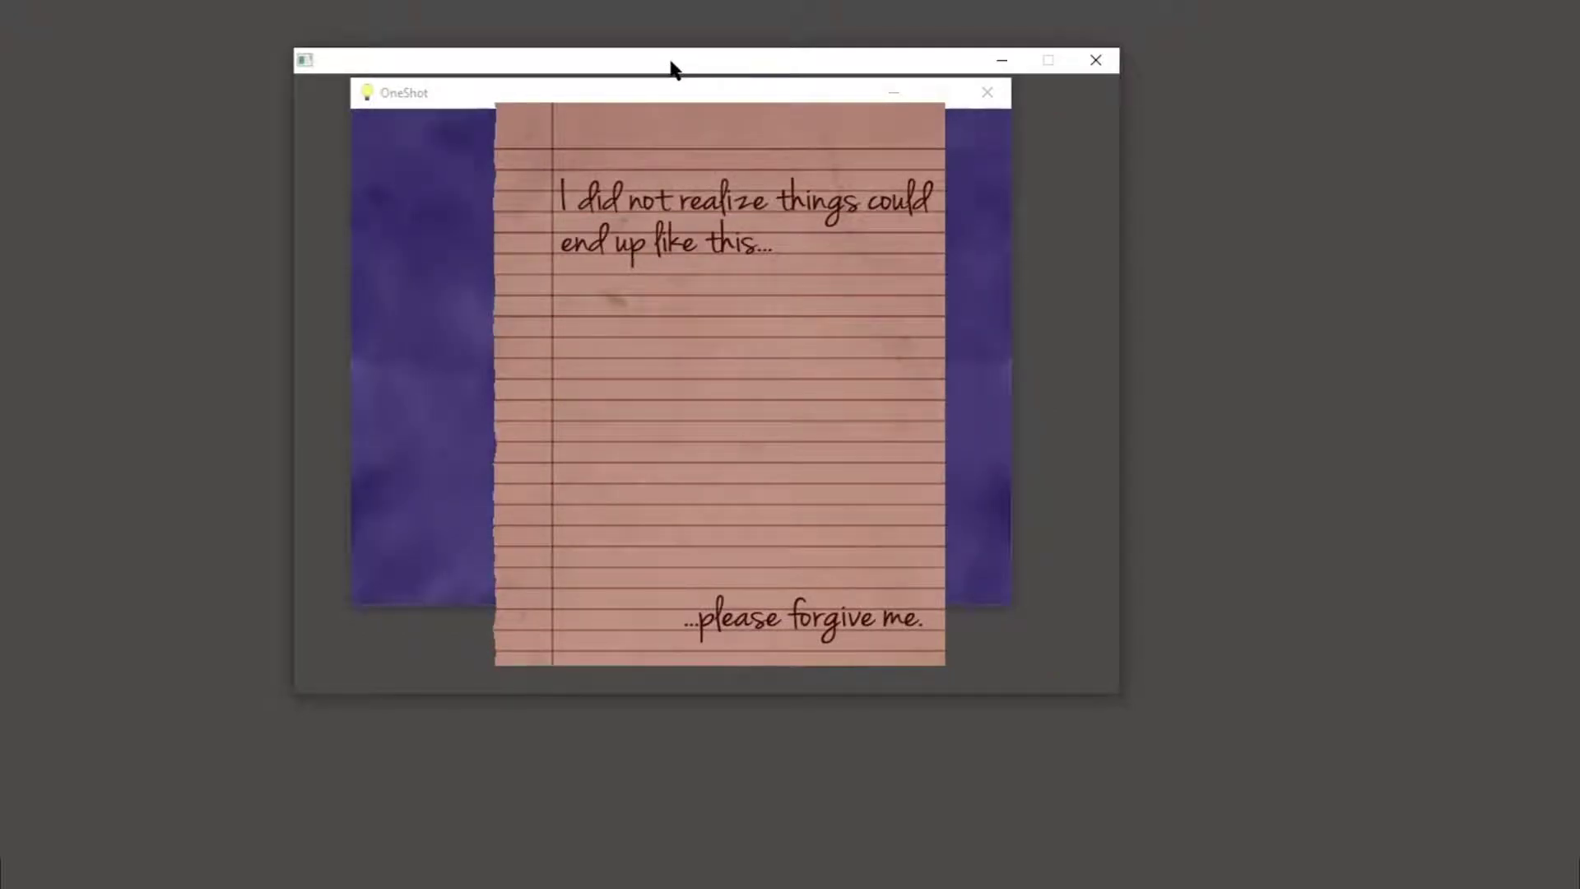
{"action": "mouse_move", "coordinate": [678, 72]}
{"action": "left_mouse_down"}
{"action": "mouse_move", "coordinate": [559, 632]}
{"action": "mouse_move", "coordinate": [654, 31]}
{"action": "left_mouse_up"}
{"action": "key", "text": "alt+Tab"}
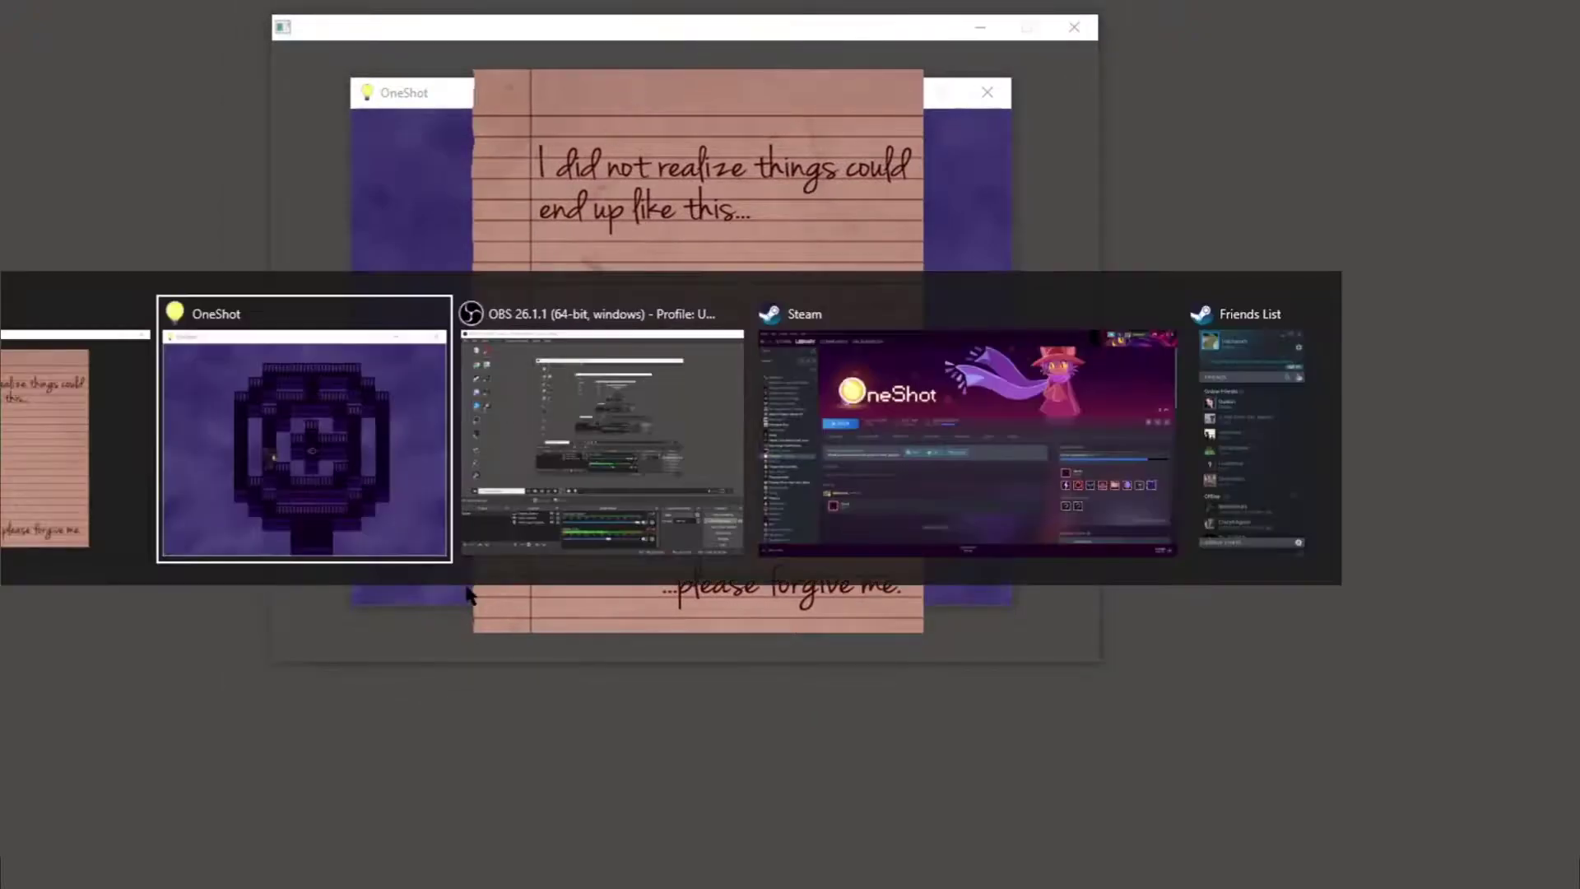
Step: Walk Niko through the maze to the centre and examine the lightbulb
{"action": "key", "text": "Up"}
{"action": "key", "text": "Up"}
{"action": "key", "text": "Up"}
{"action": "key", "text": "Right"}
{"action": "key", "text": "Right"}
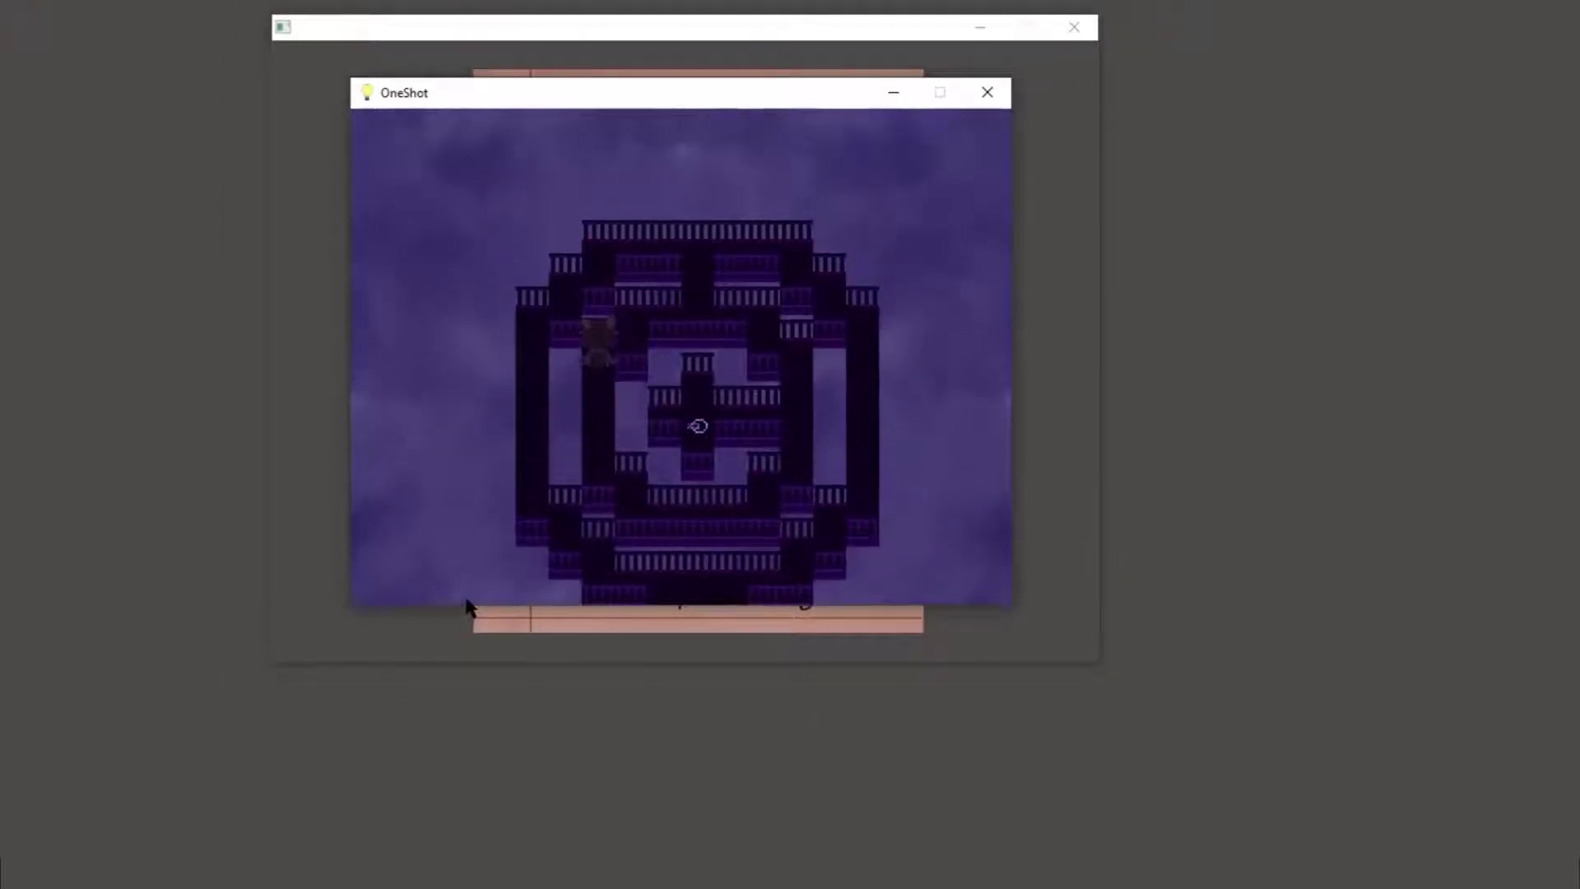
{"action": "key", "text": "Right"}
{"action": "key", "text": "Right"}
{"action": "key", "text": "Right"}
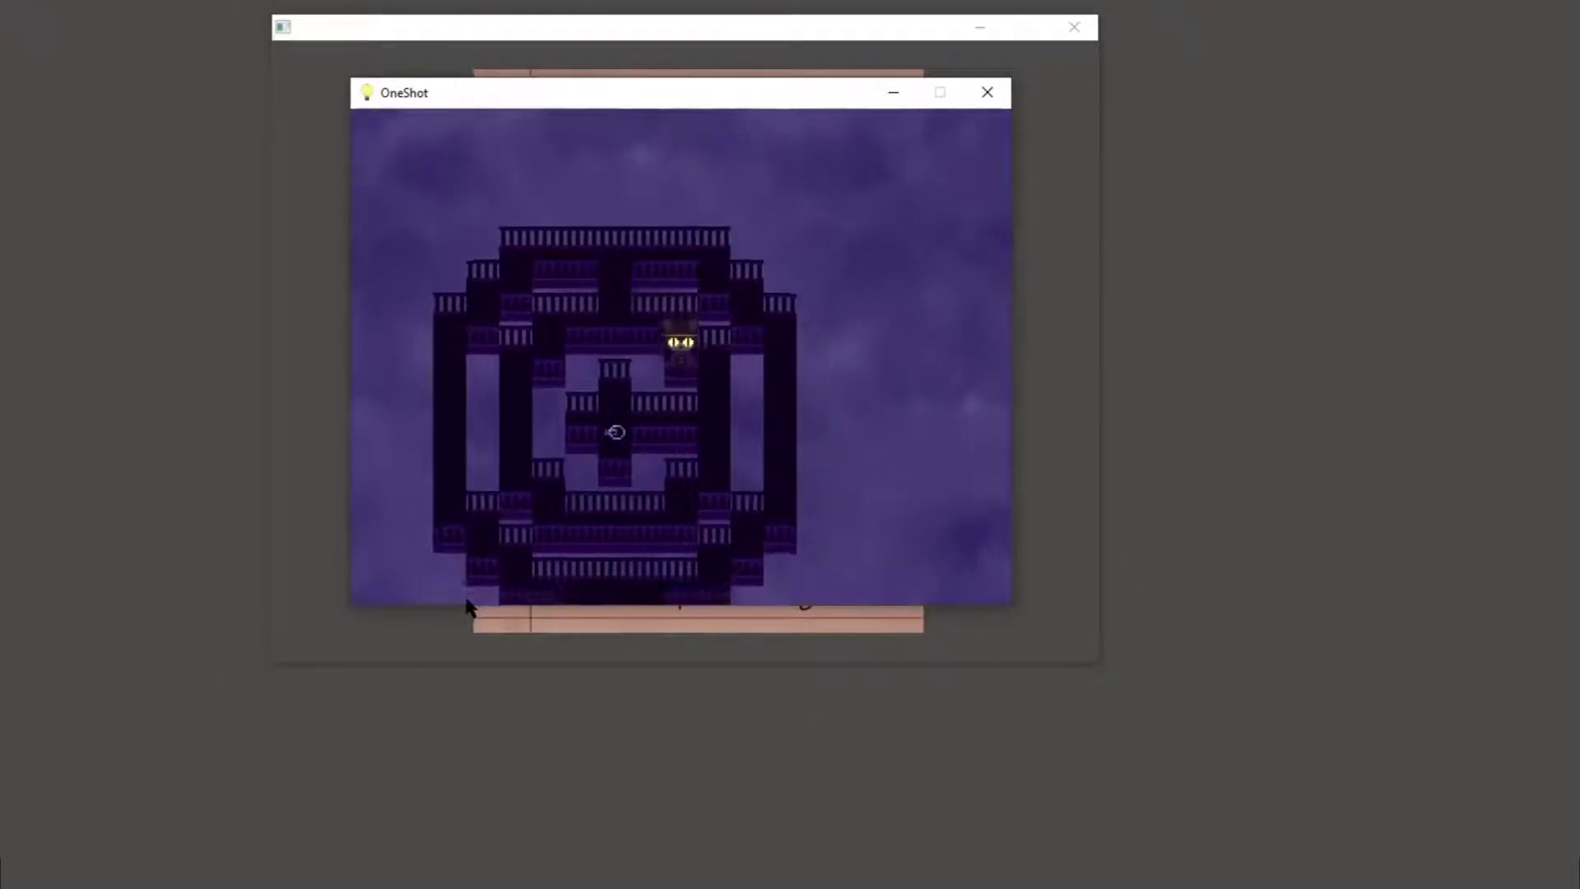
{"action": "key", "text": "Down"}
{"action": "key", "text": "Down"}
{"action": "key", "text": "Left"}
{"action": "key", "text": "Left"}
{"action": "key", "text": "Left"}
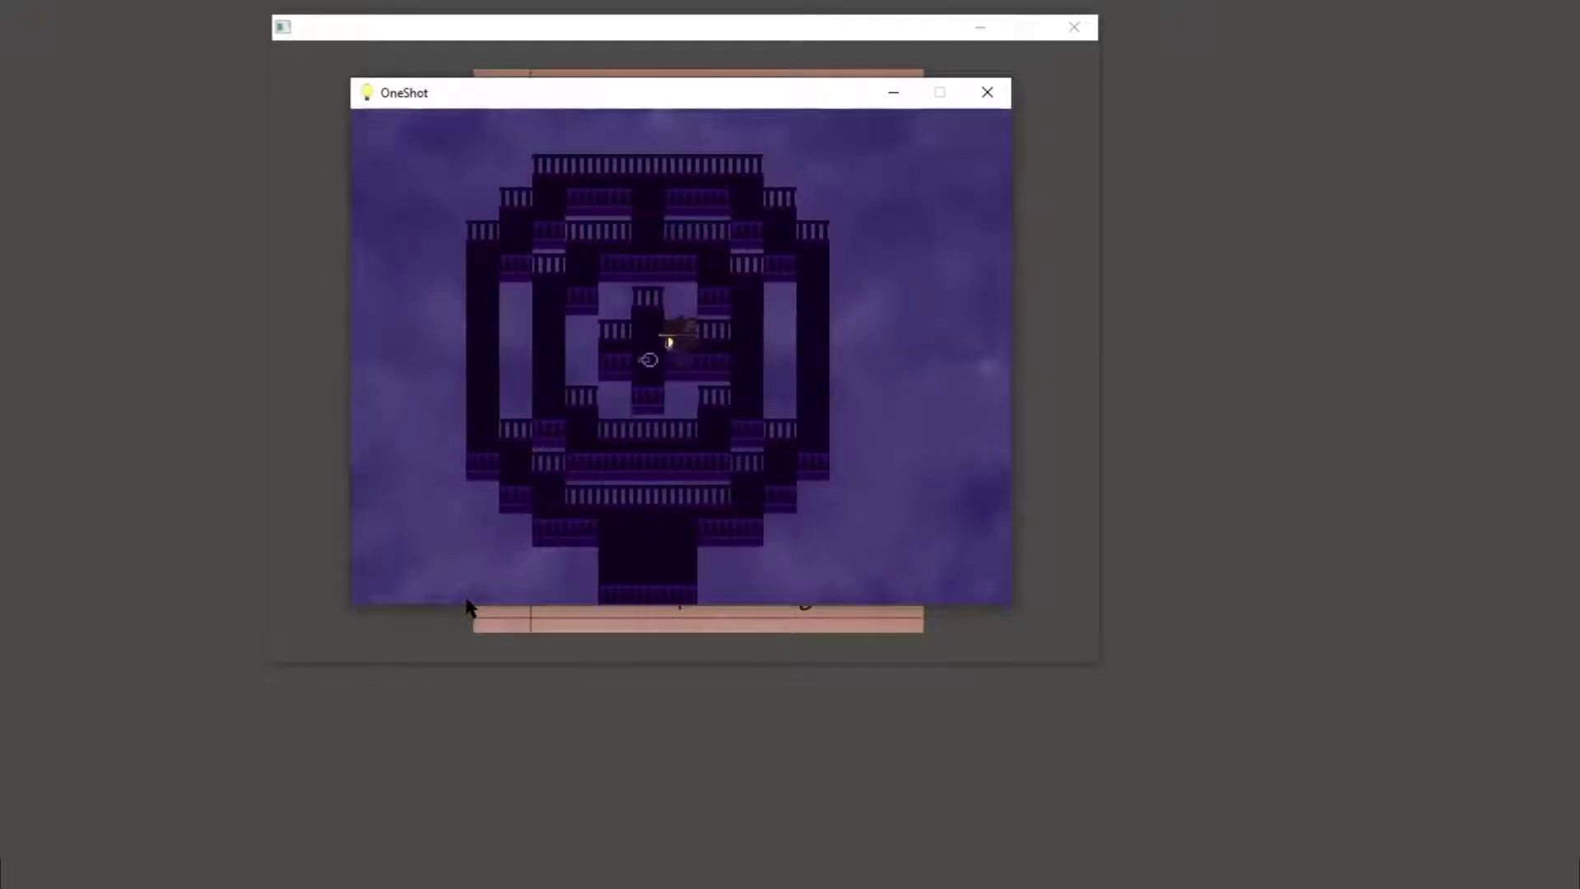
{"action": "key", "text": "z"}
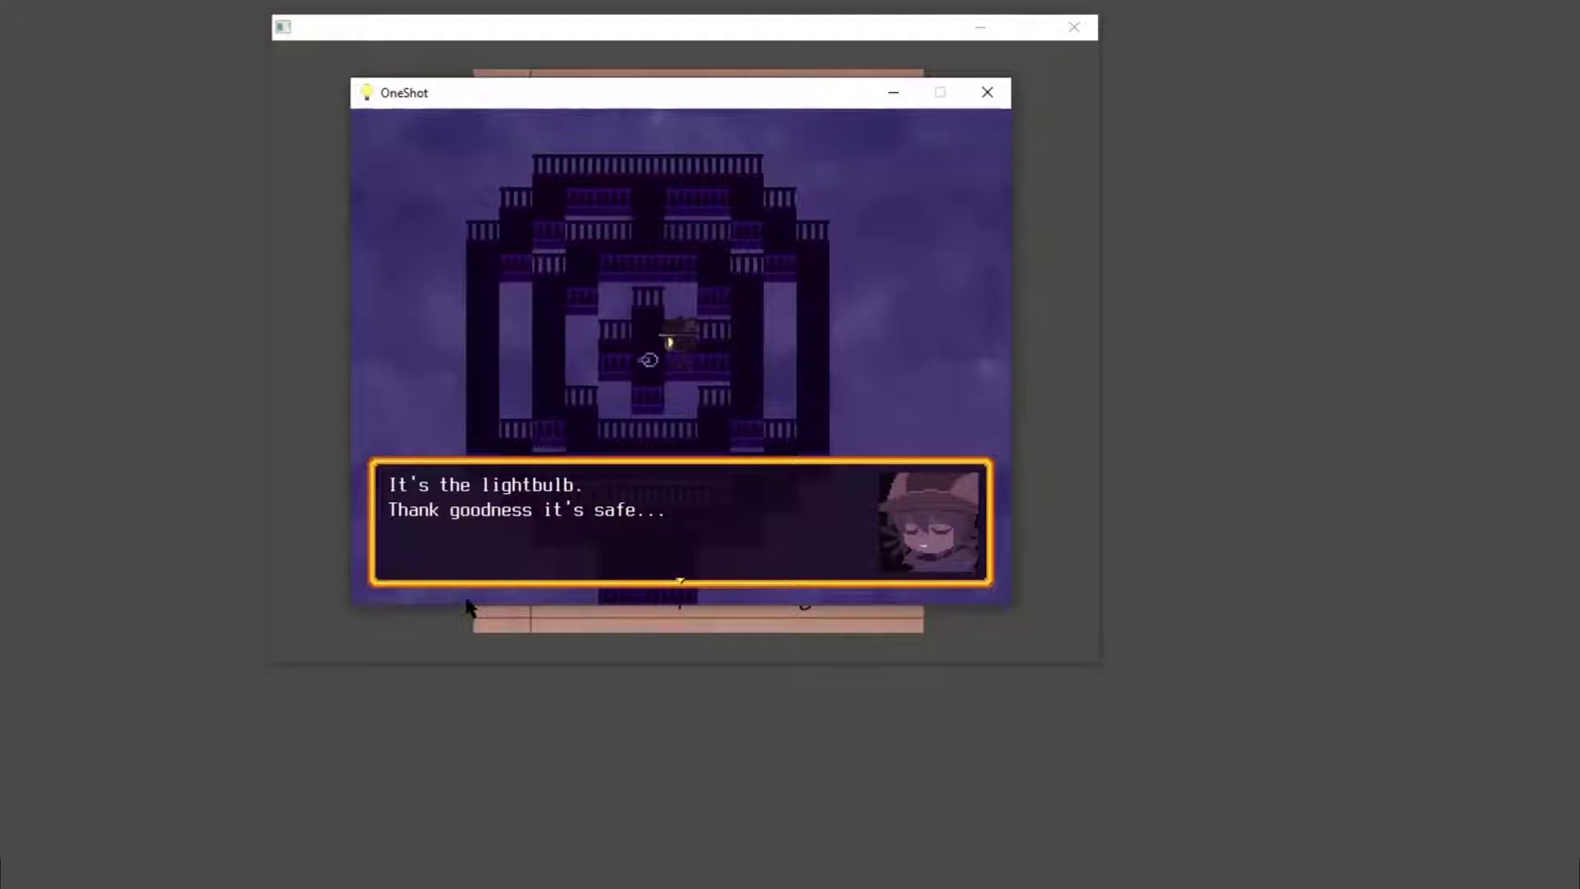
Step: Advance the conversation and answer 'I never left you.'
{"action": "key", "text": "z"}
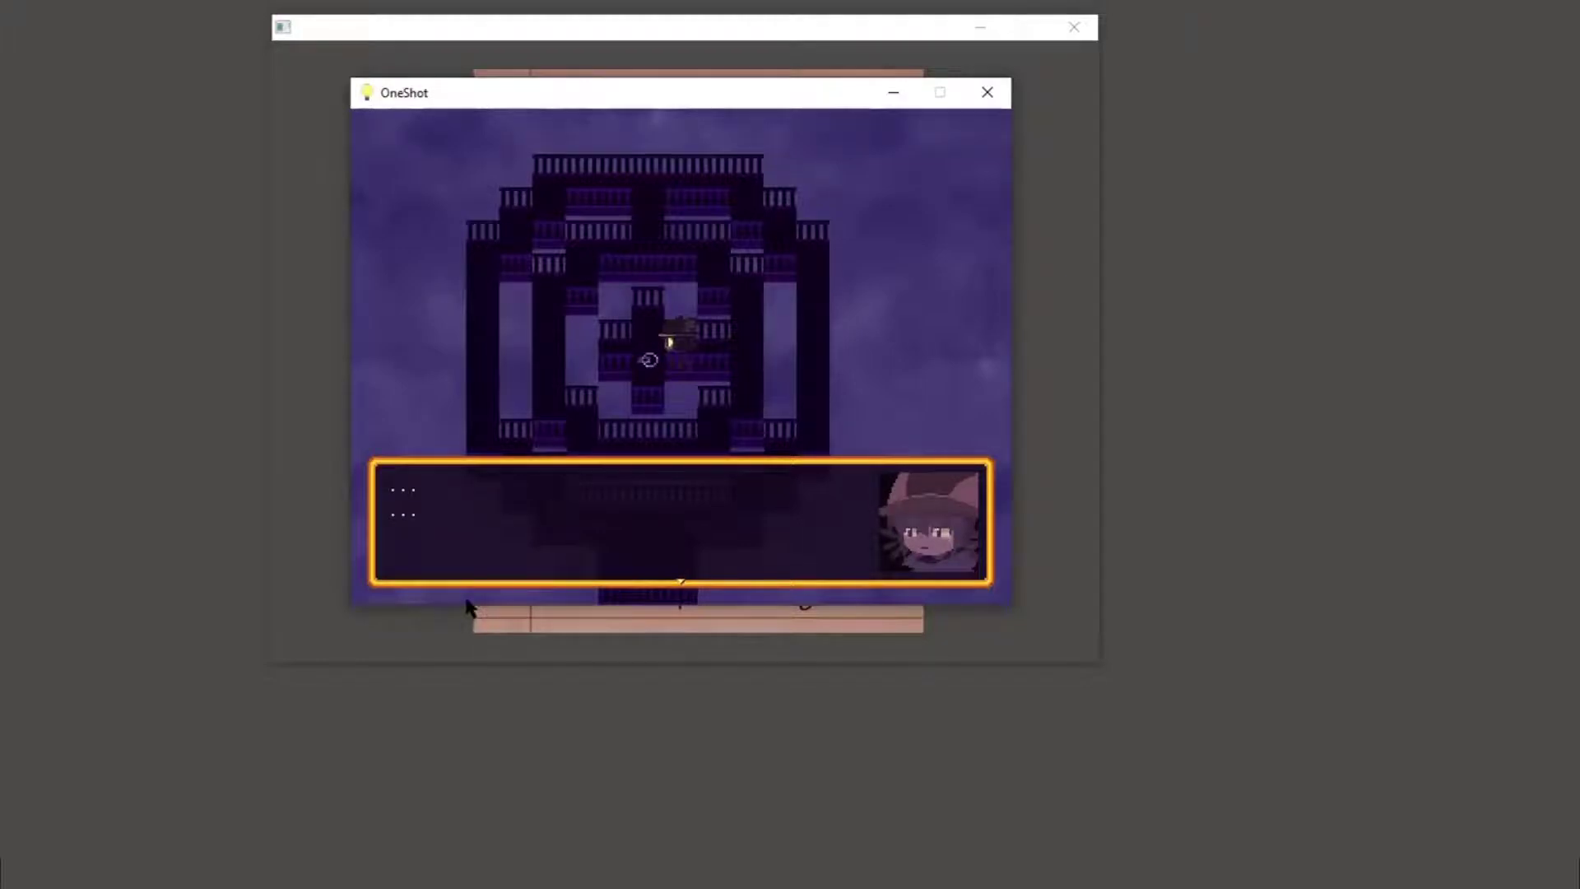
{"action": "key", "text": "z"}
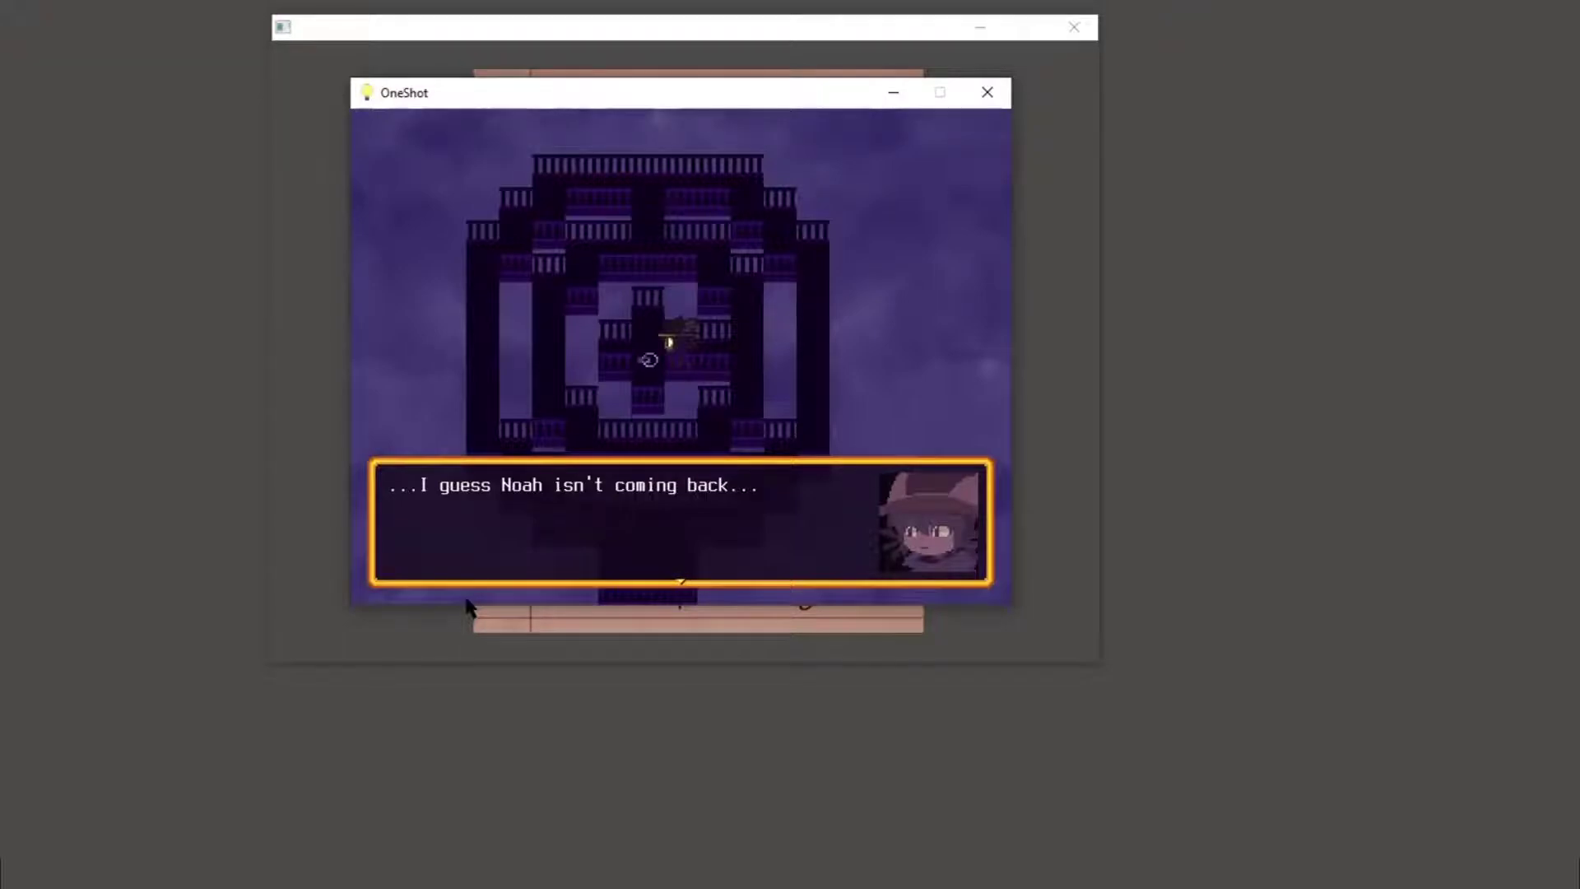
{"action": "key", "text": "z"}
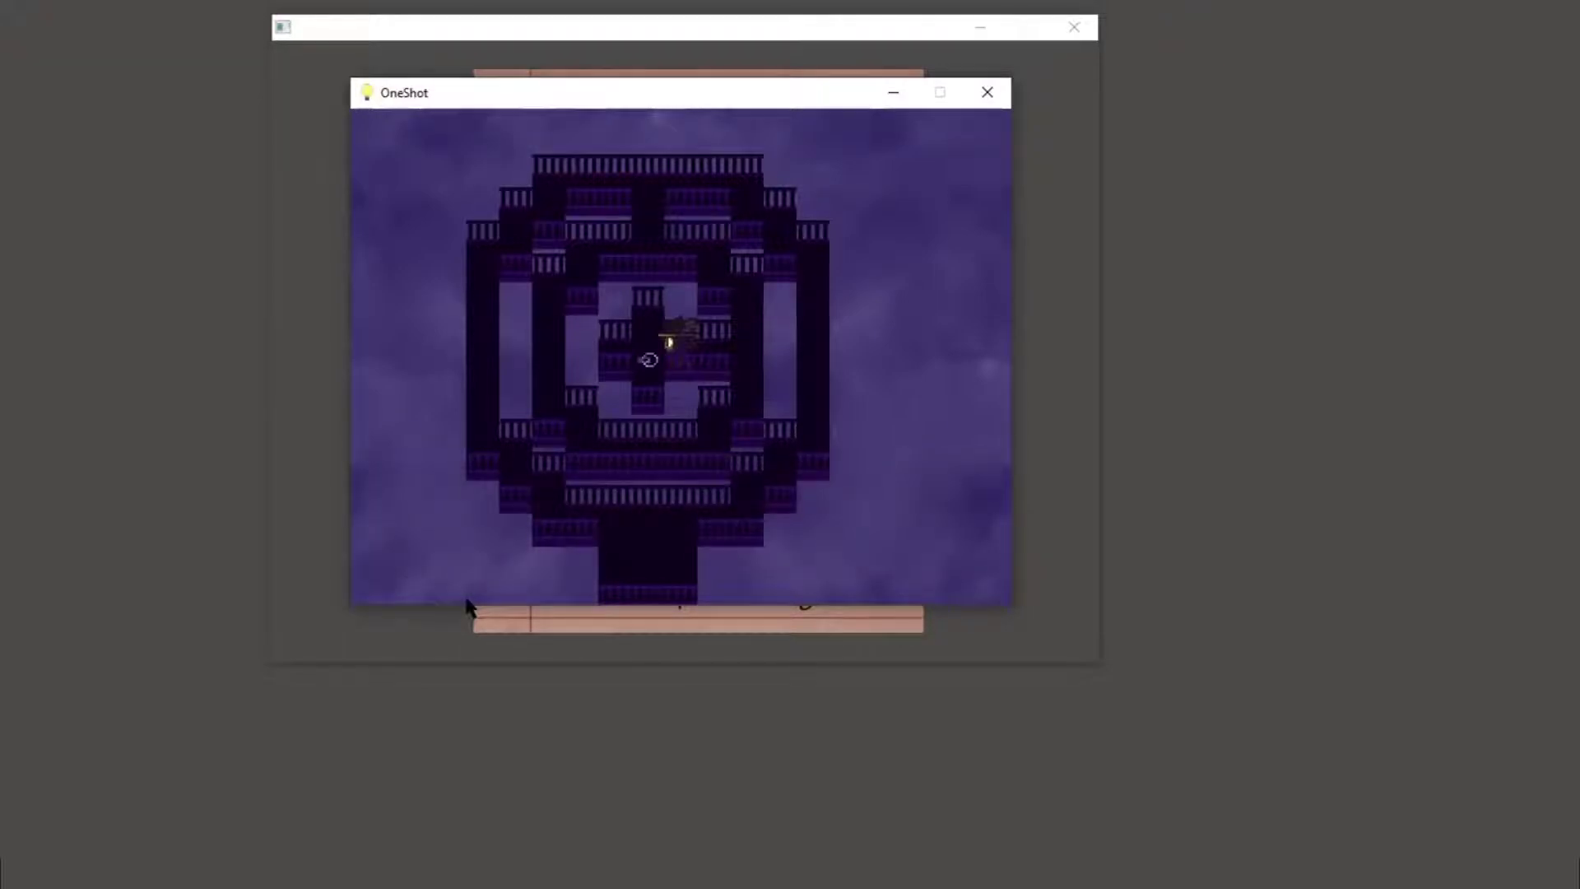
{"action": "key", "text": "z"}
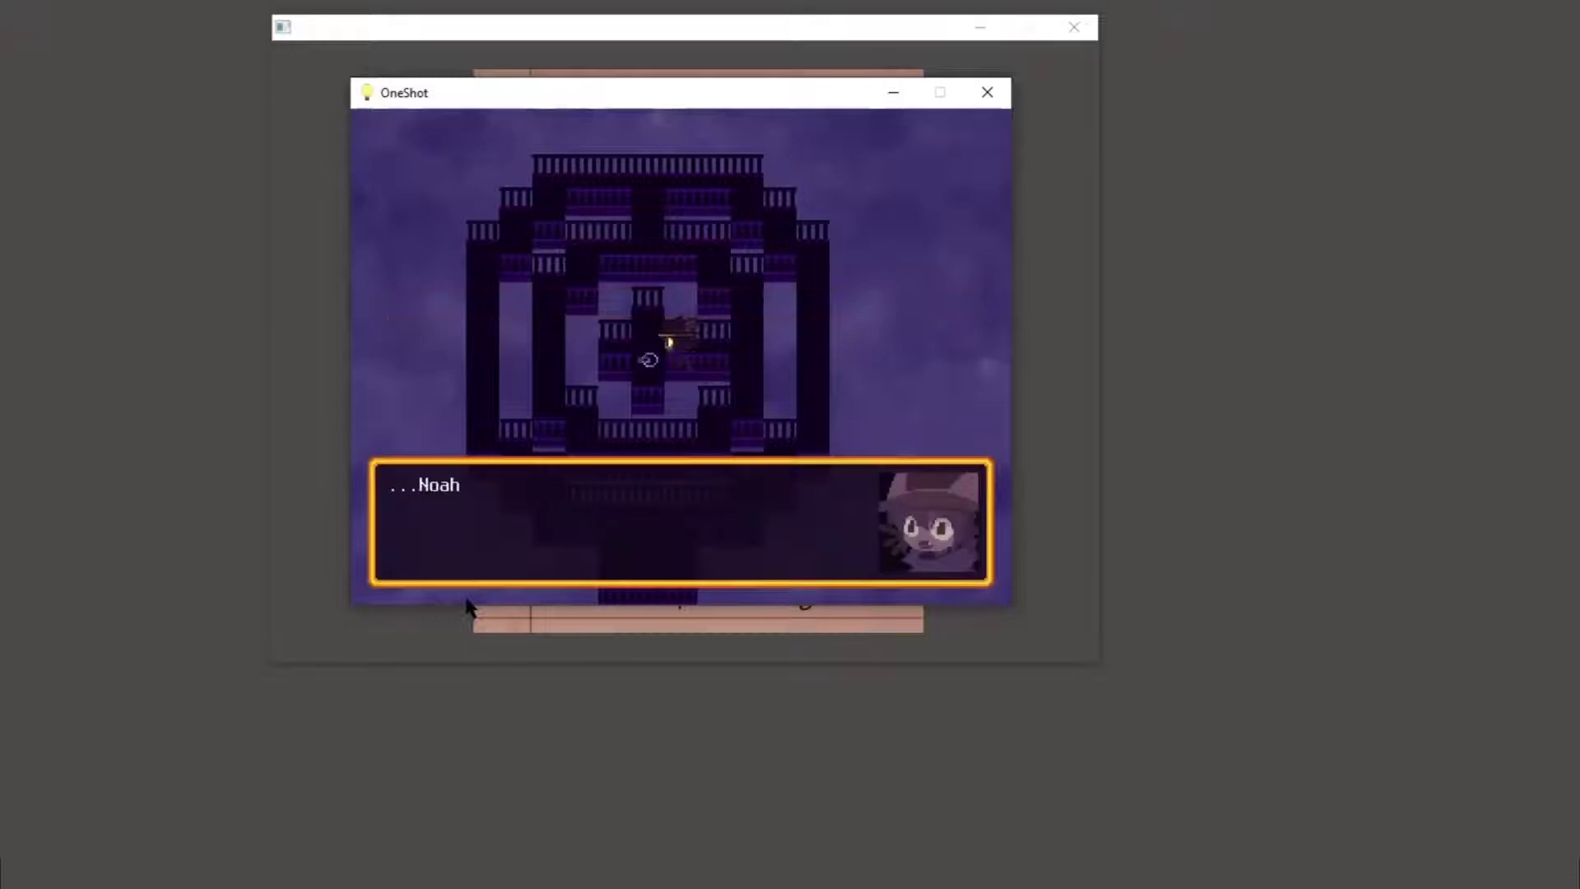
{"action": "key", "text": "z"}
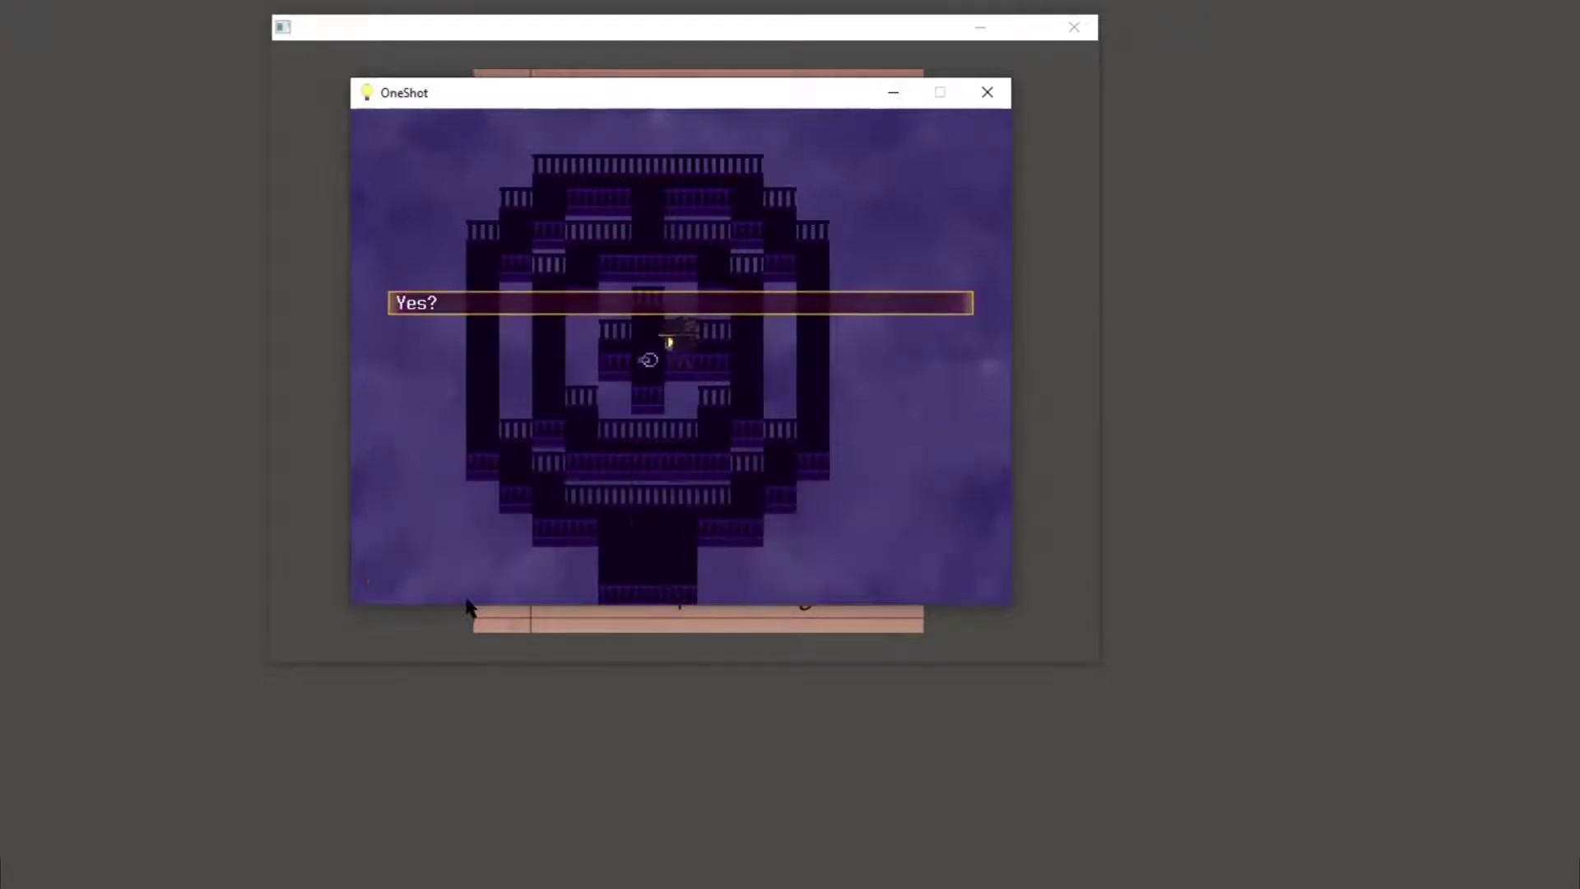
{"action": "key", "text": "z"}
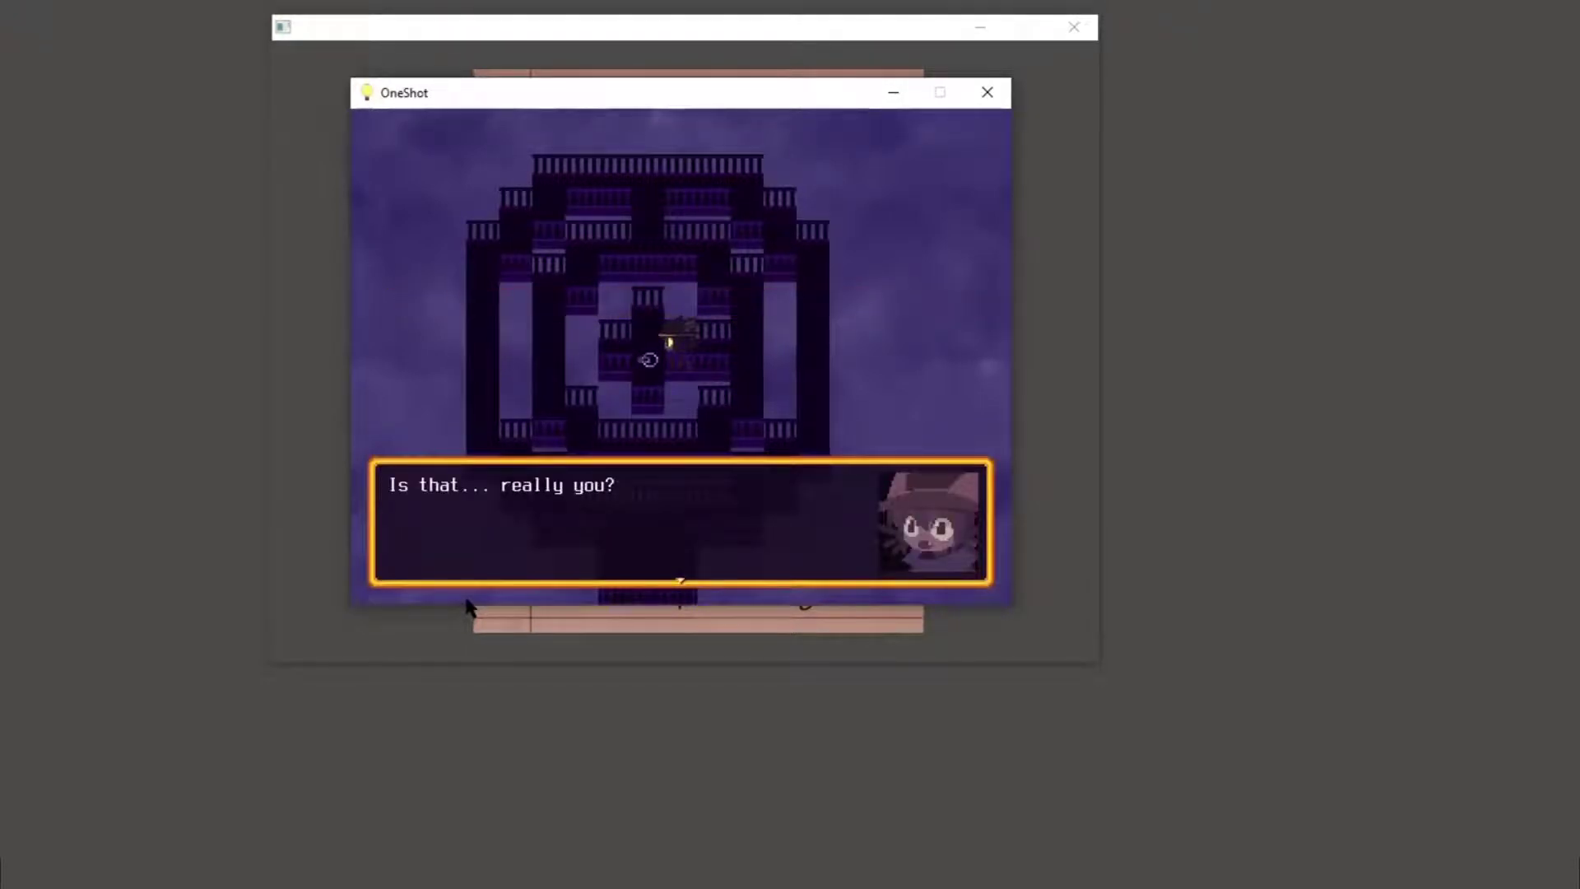
{"action": "key", "text": "z"}
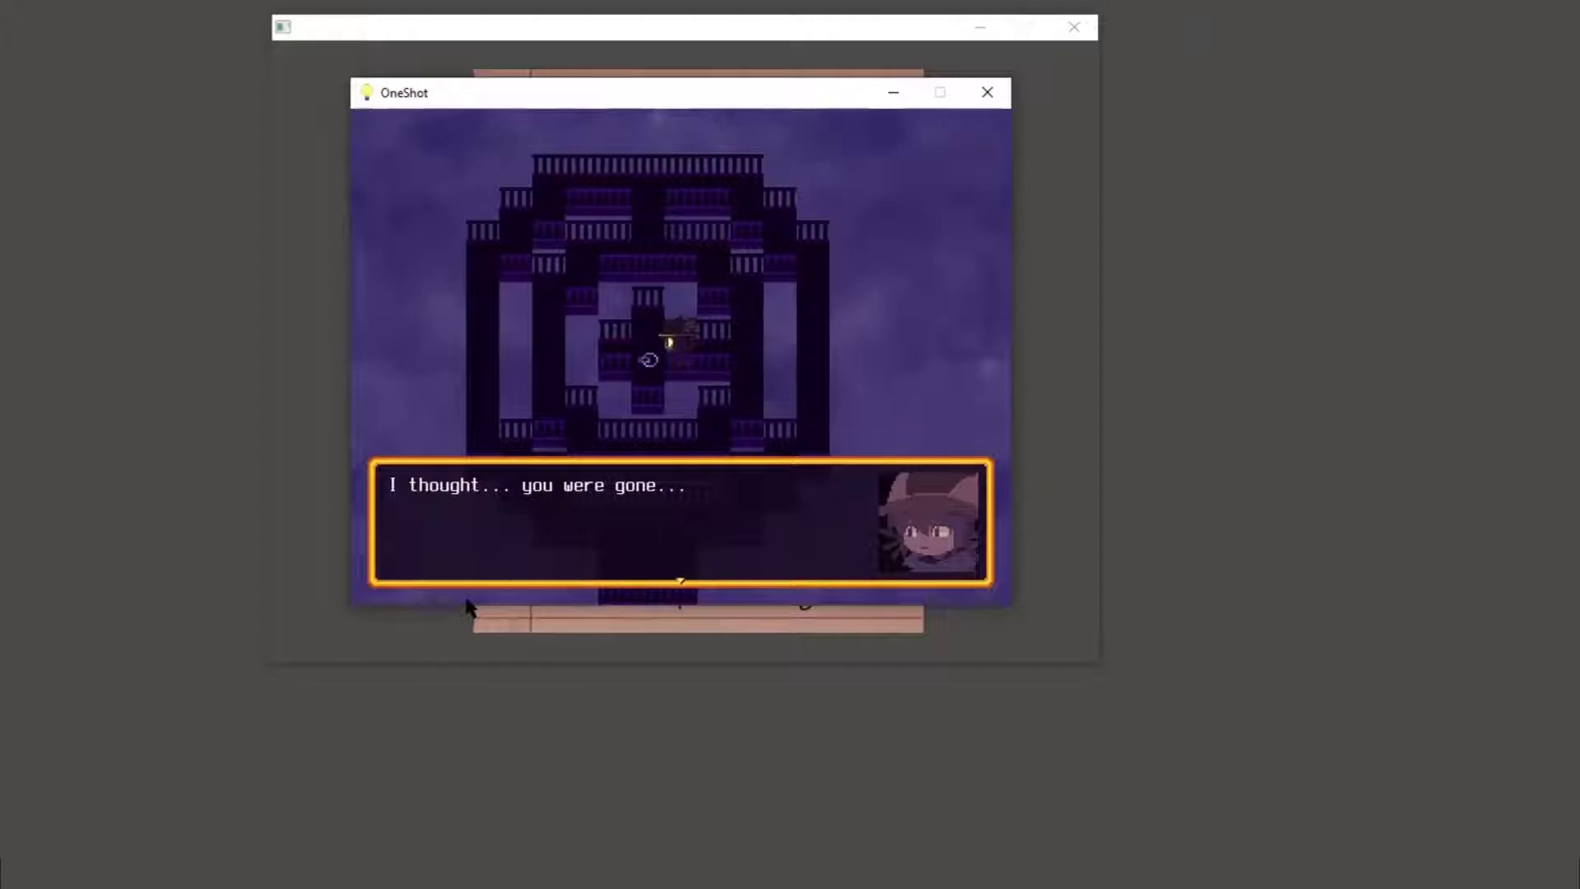
{"action": "key", "text": "z"}
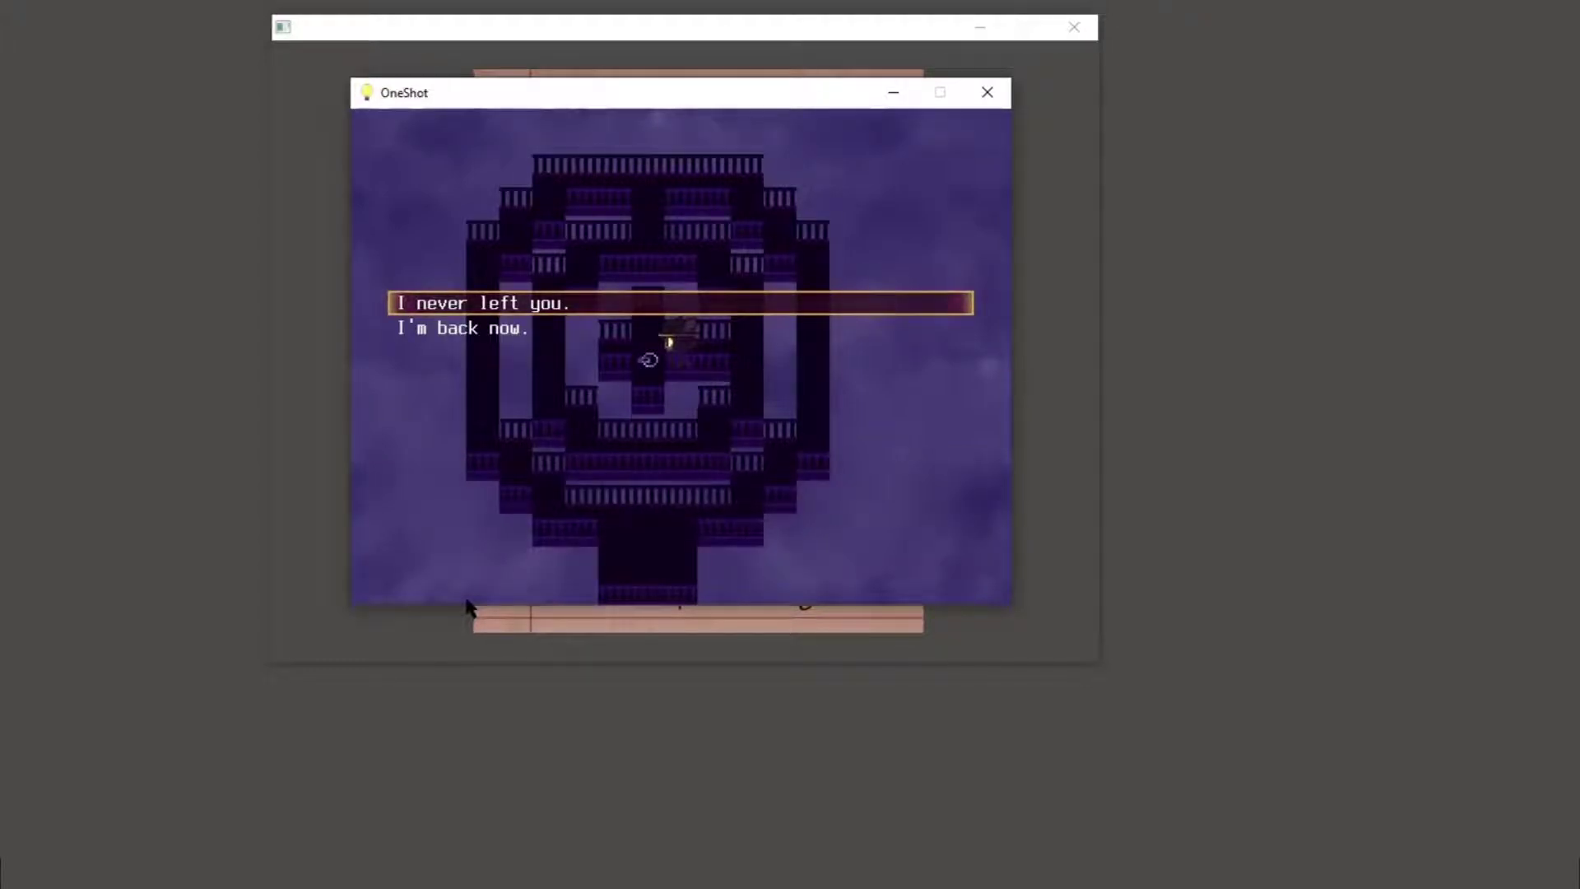
{"action": "key", "text": "z"}
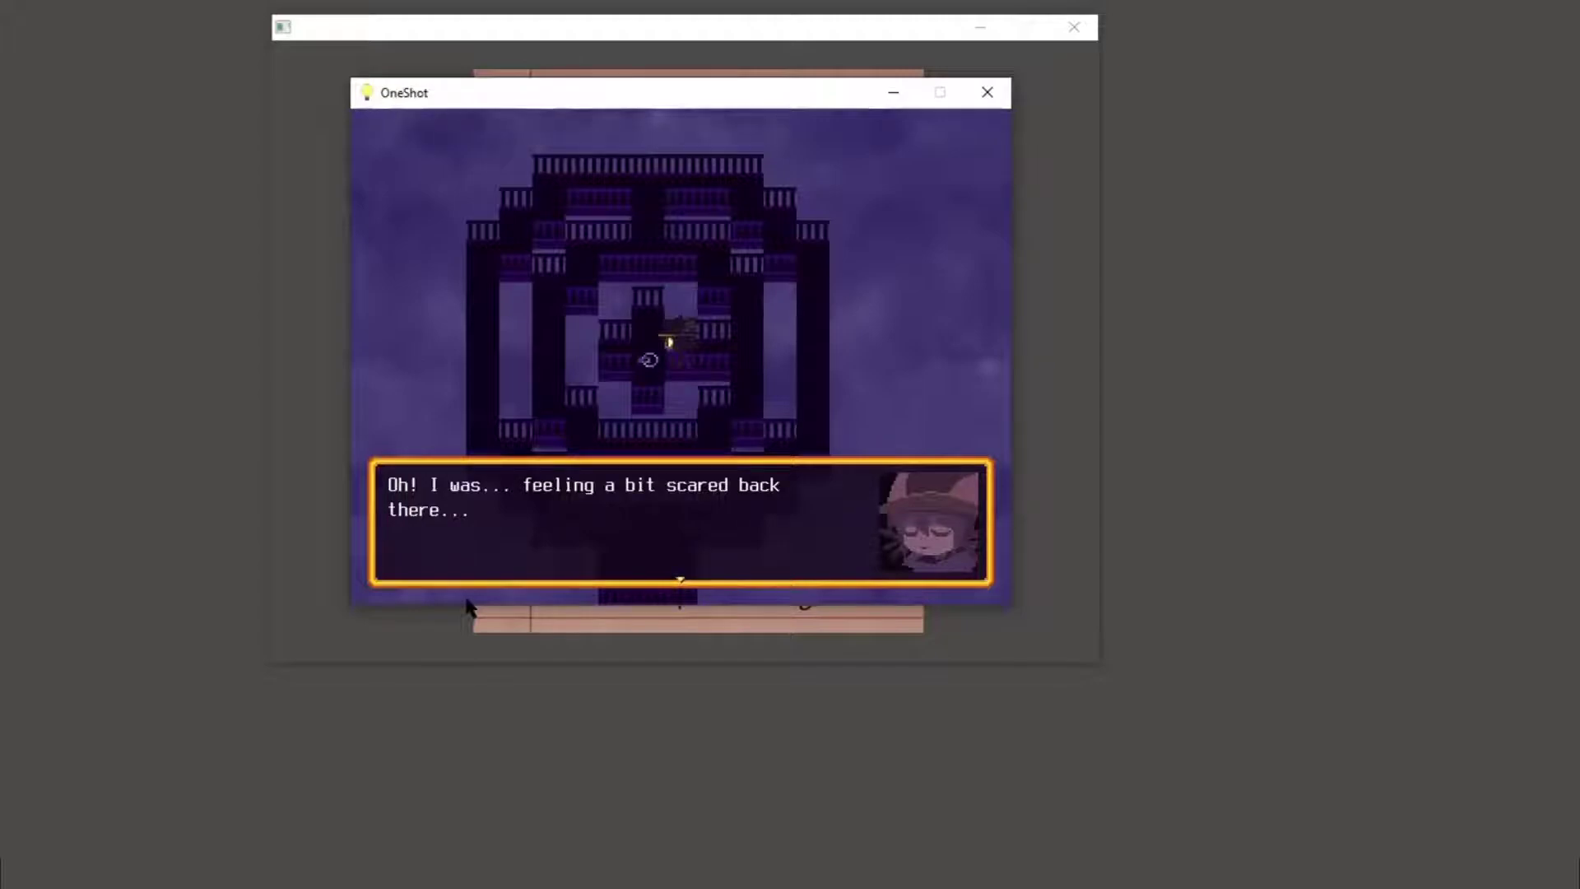
Step: Finish the dialogue until the sun lights, then pick up the sun
{"action": "key", "text": "z"}
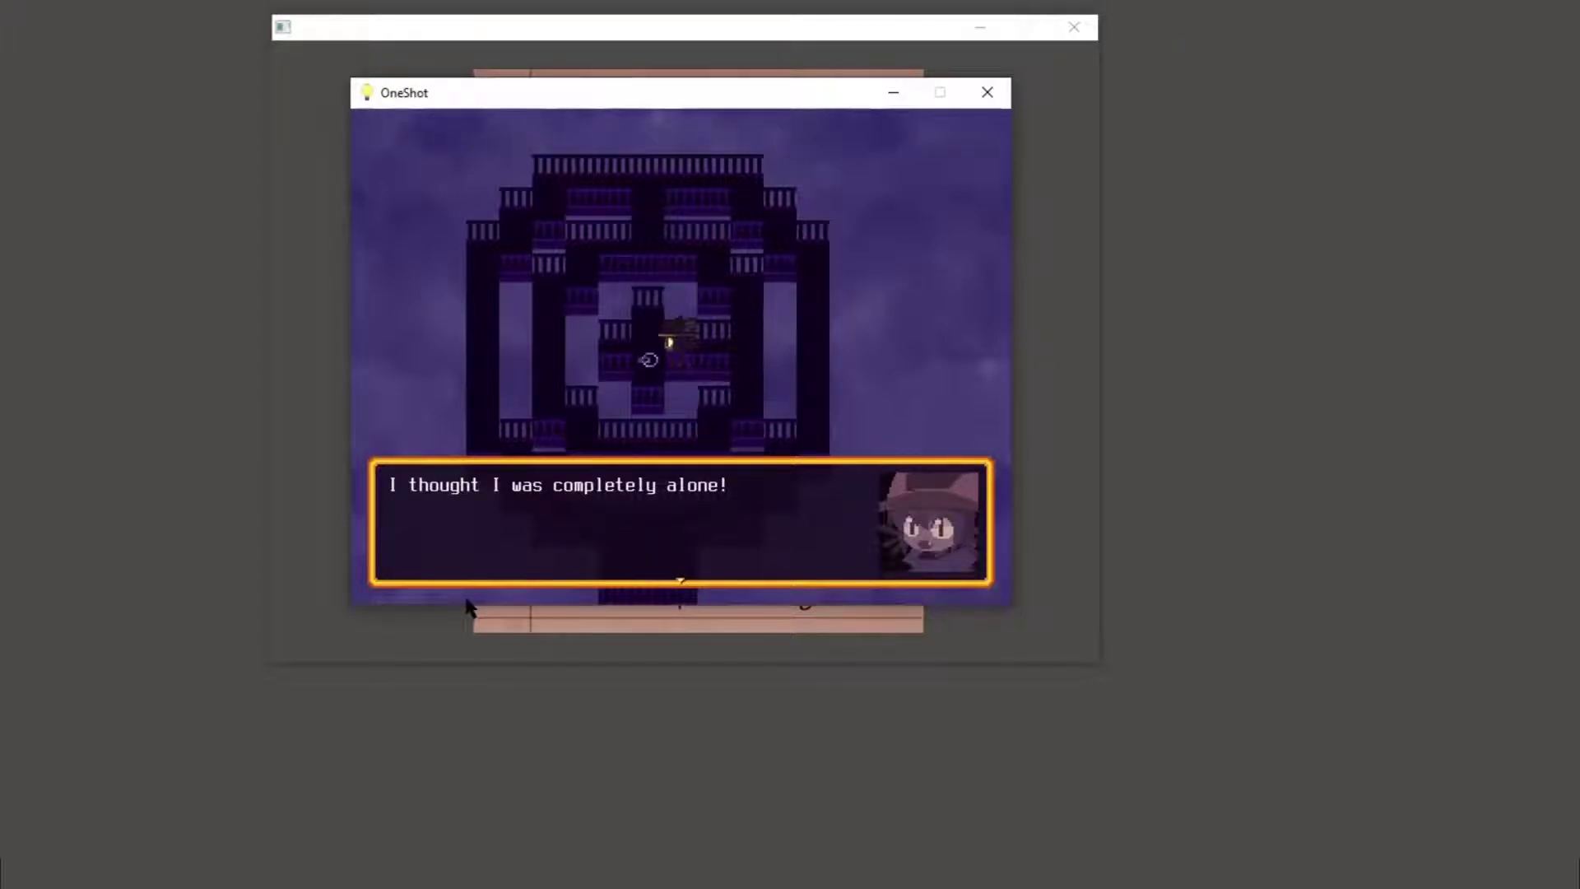
{"action": "key", "text": "z"}
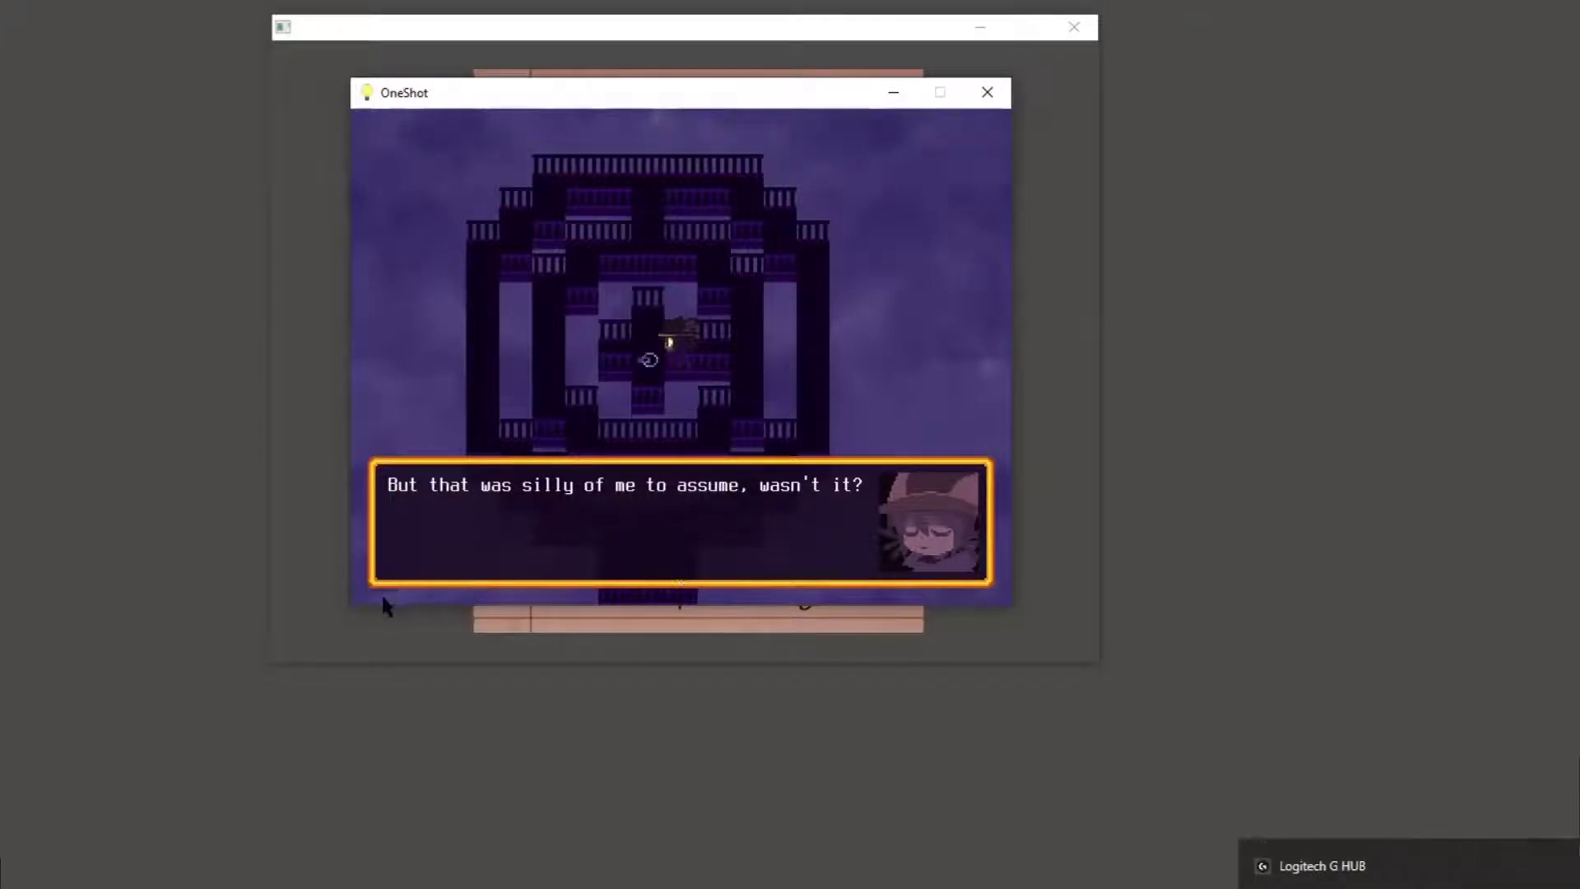
{"action": "key", "text": "z"}
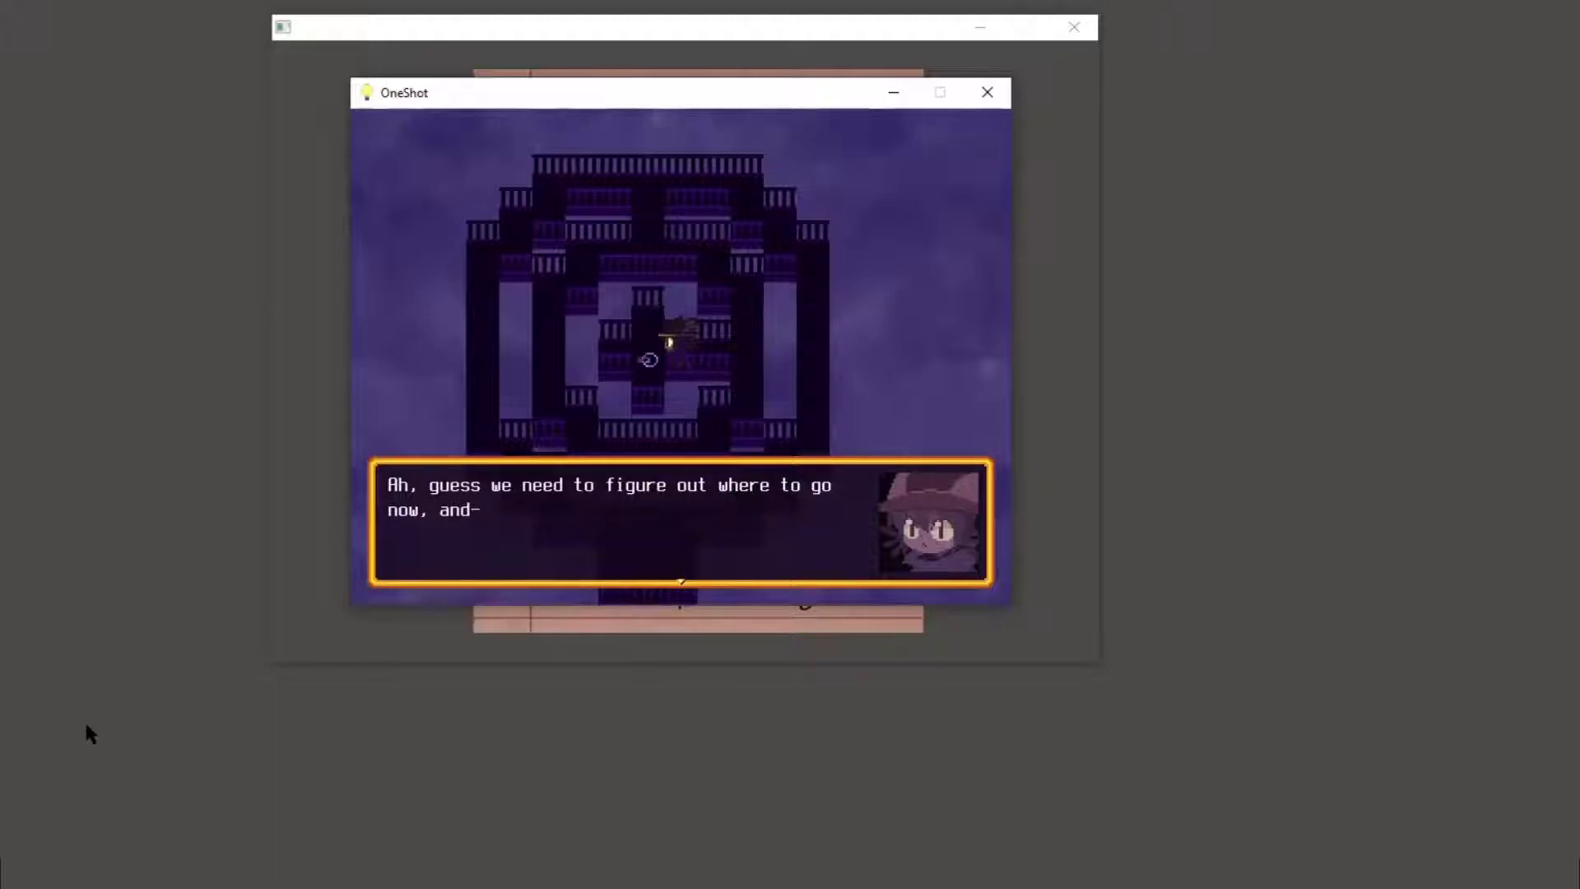
{"action": "key", "text": "z"}
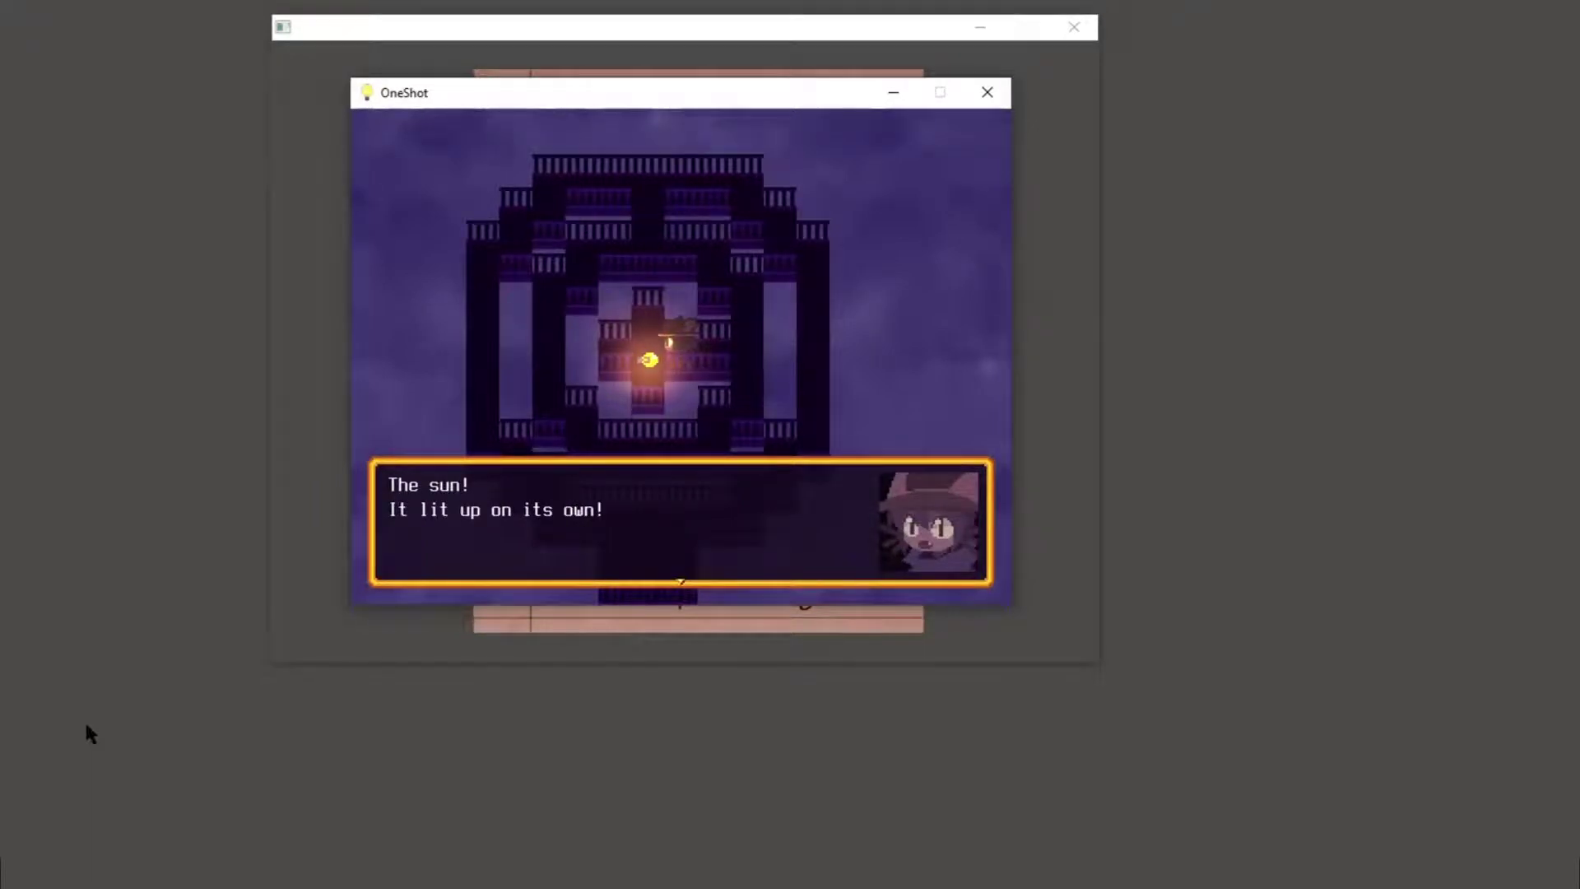
{"action": "key", "text": "z"}
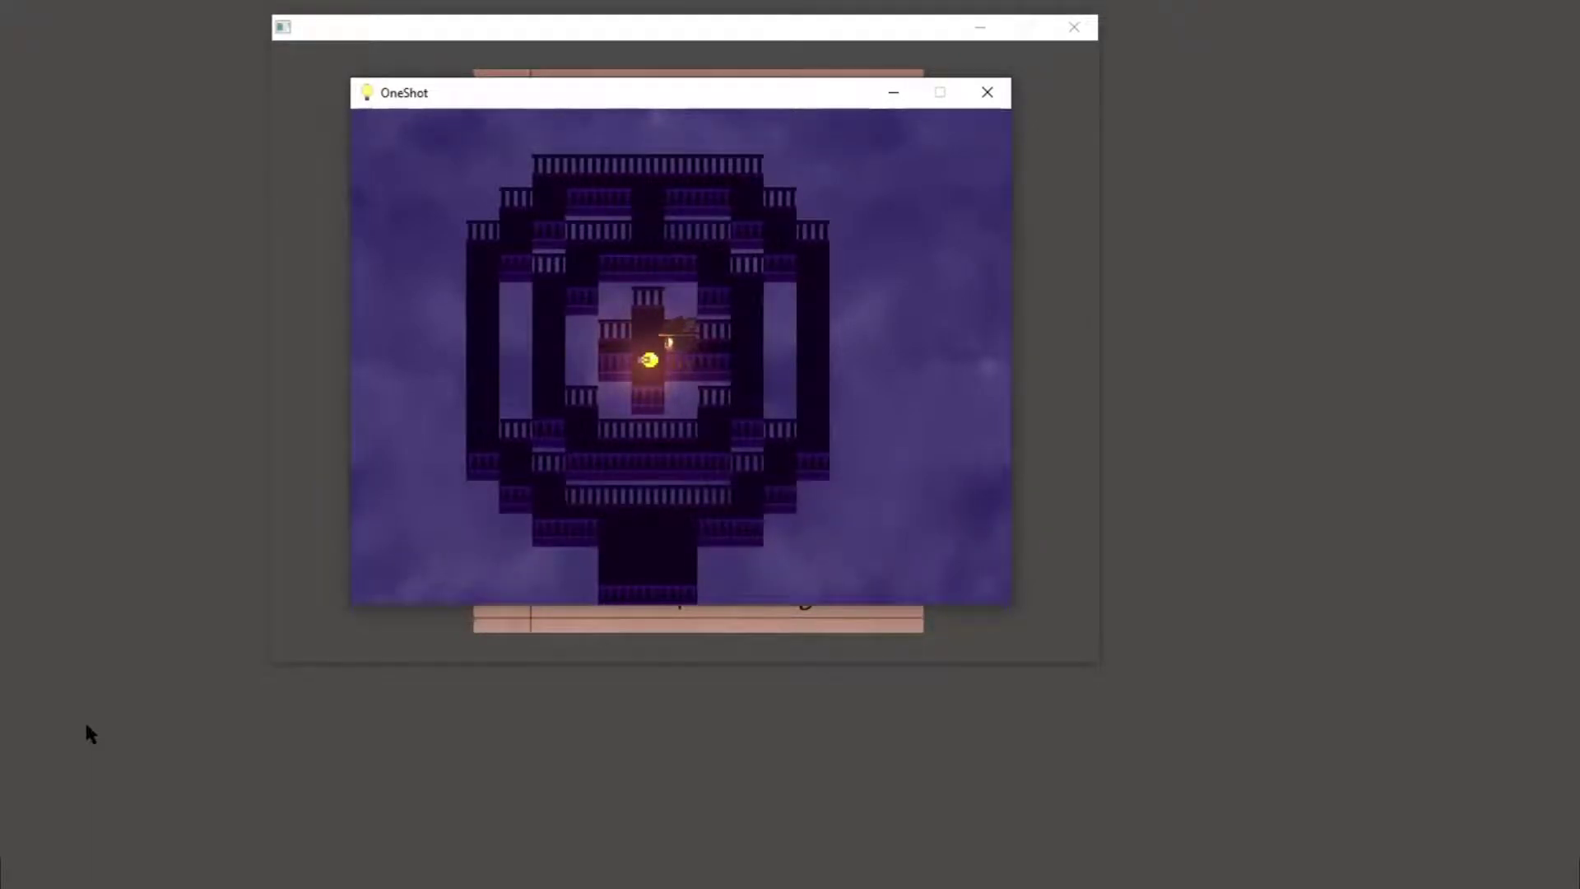
{"action": "key", "text": "z"}
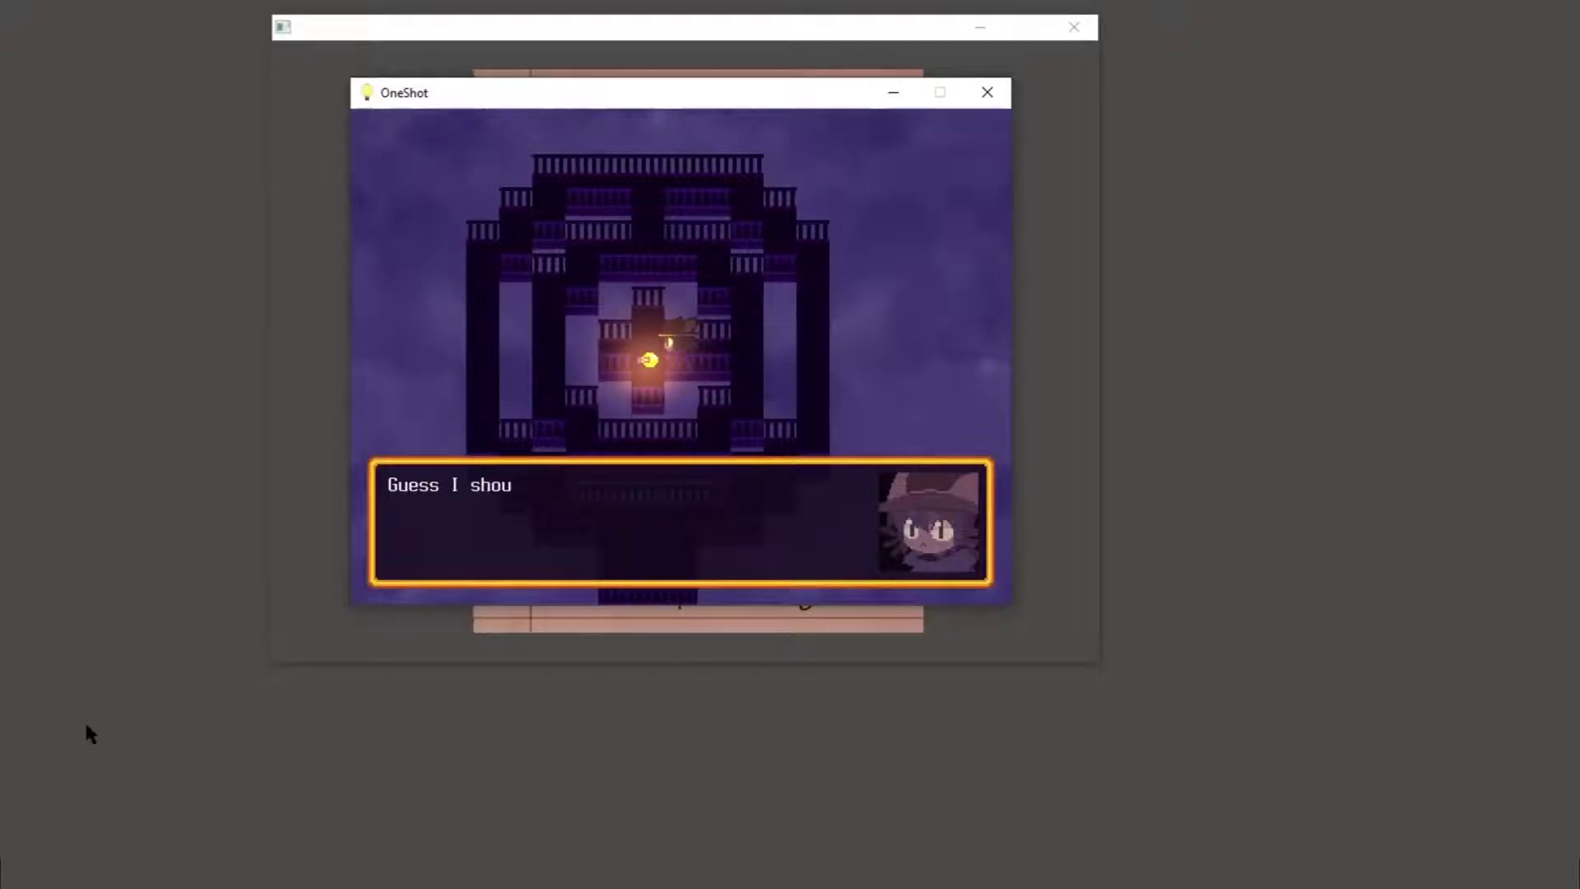
{"action": "key", "text": "z"}
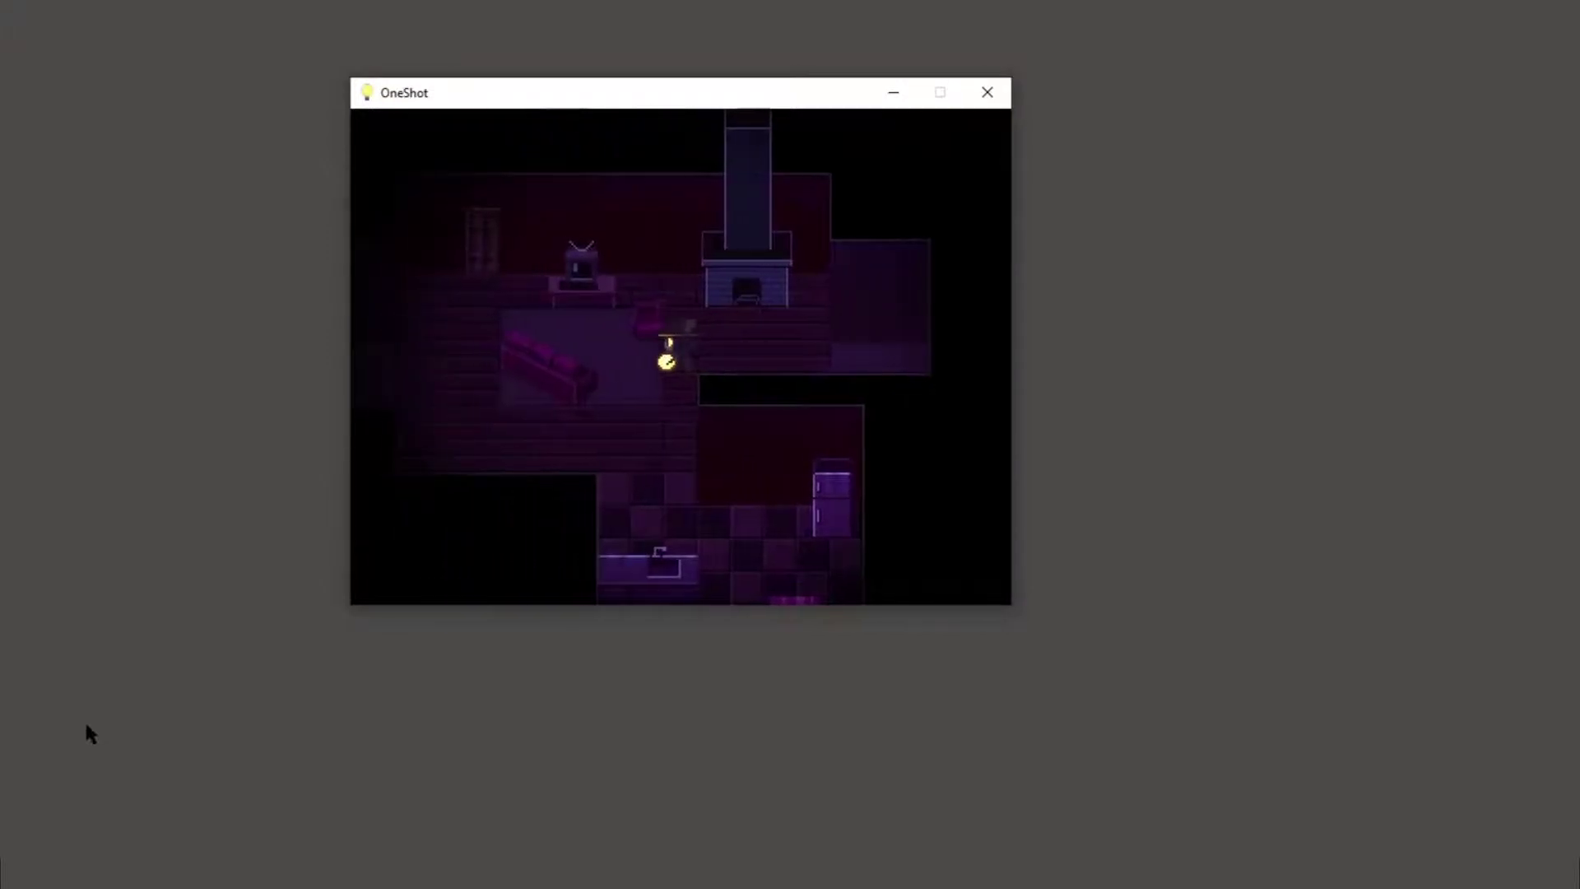
Step: Walk Niko west into the darker room and dismiss the four greeting messages
{"action": "key", "text": "Left"}
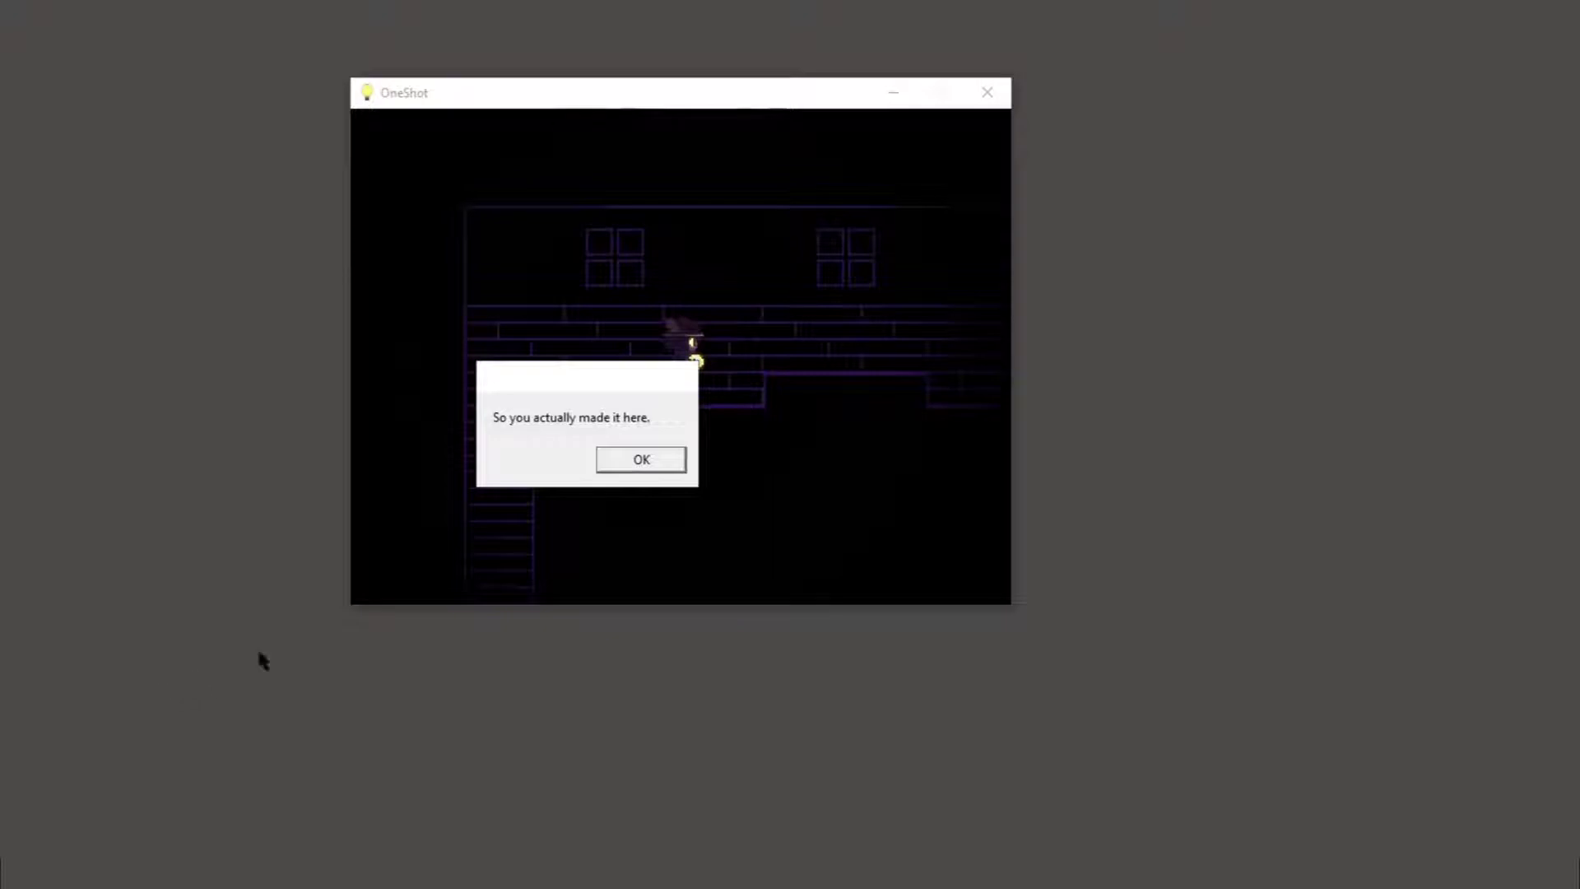
{"action": "left_click", "coordinate": [640, 459]}
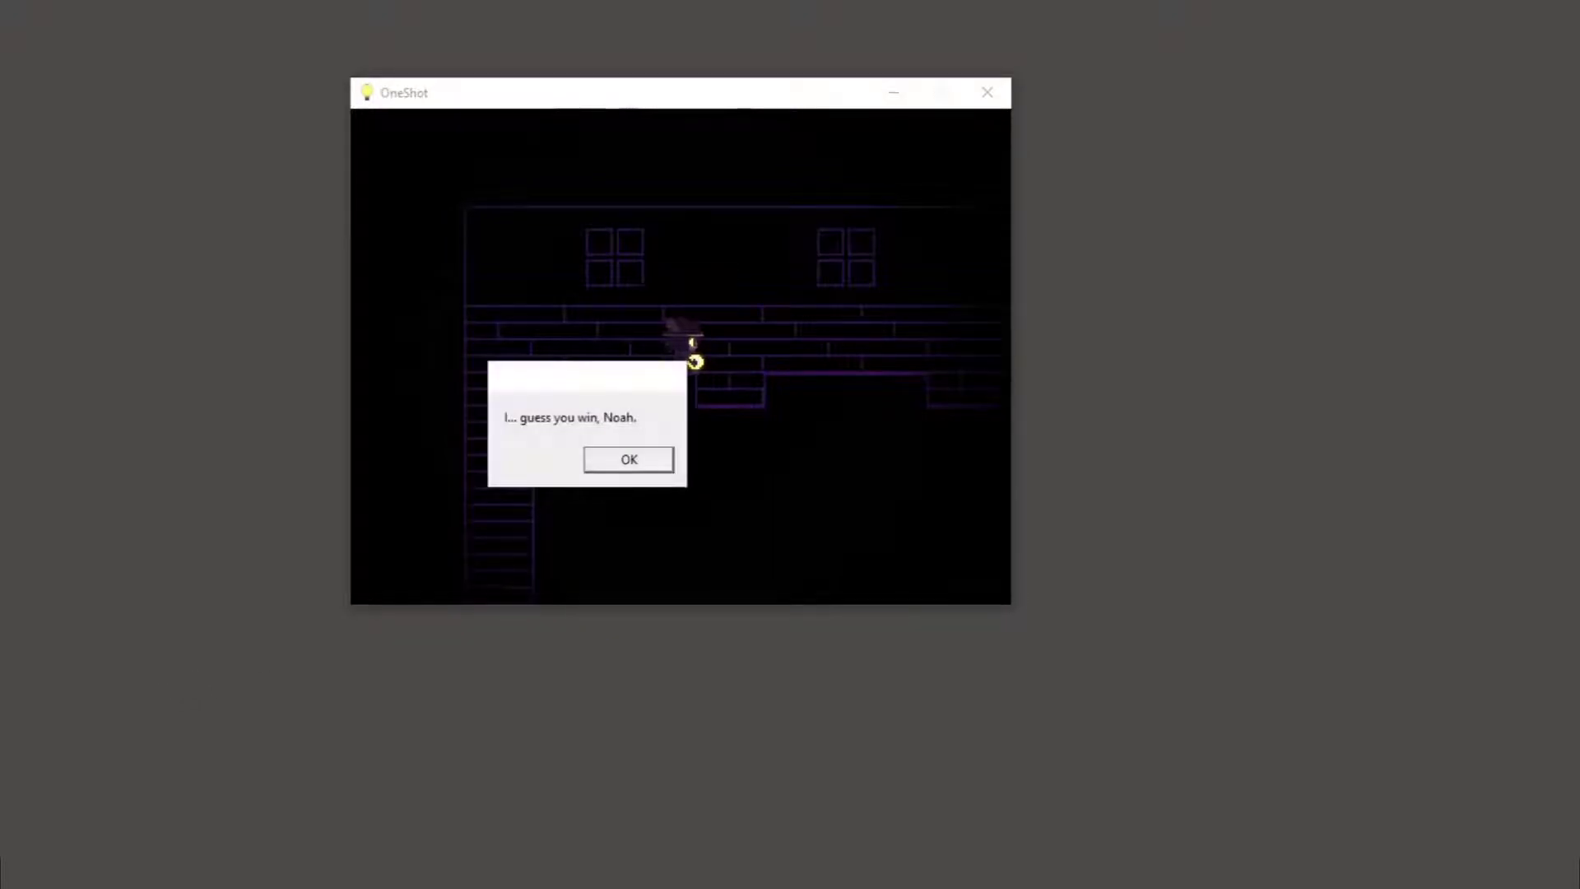
{"action": "left_click", "coordinate": [628, 460]}
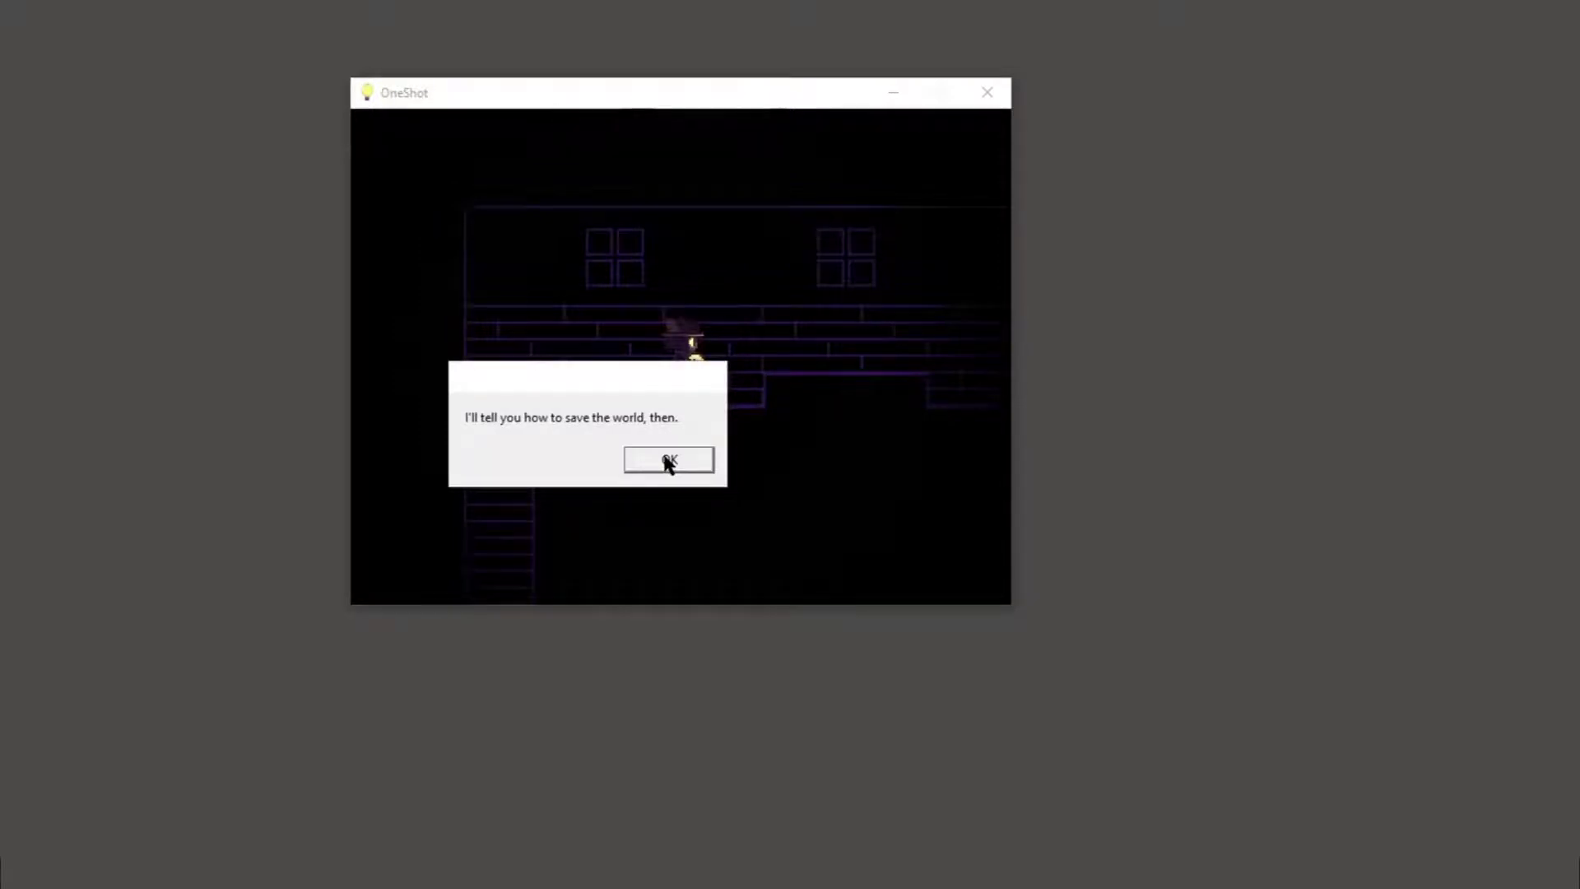
{"action": "left_click", "coordinate": [668, 462]}
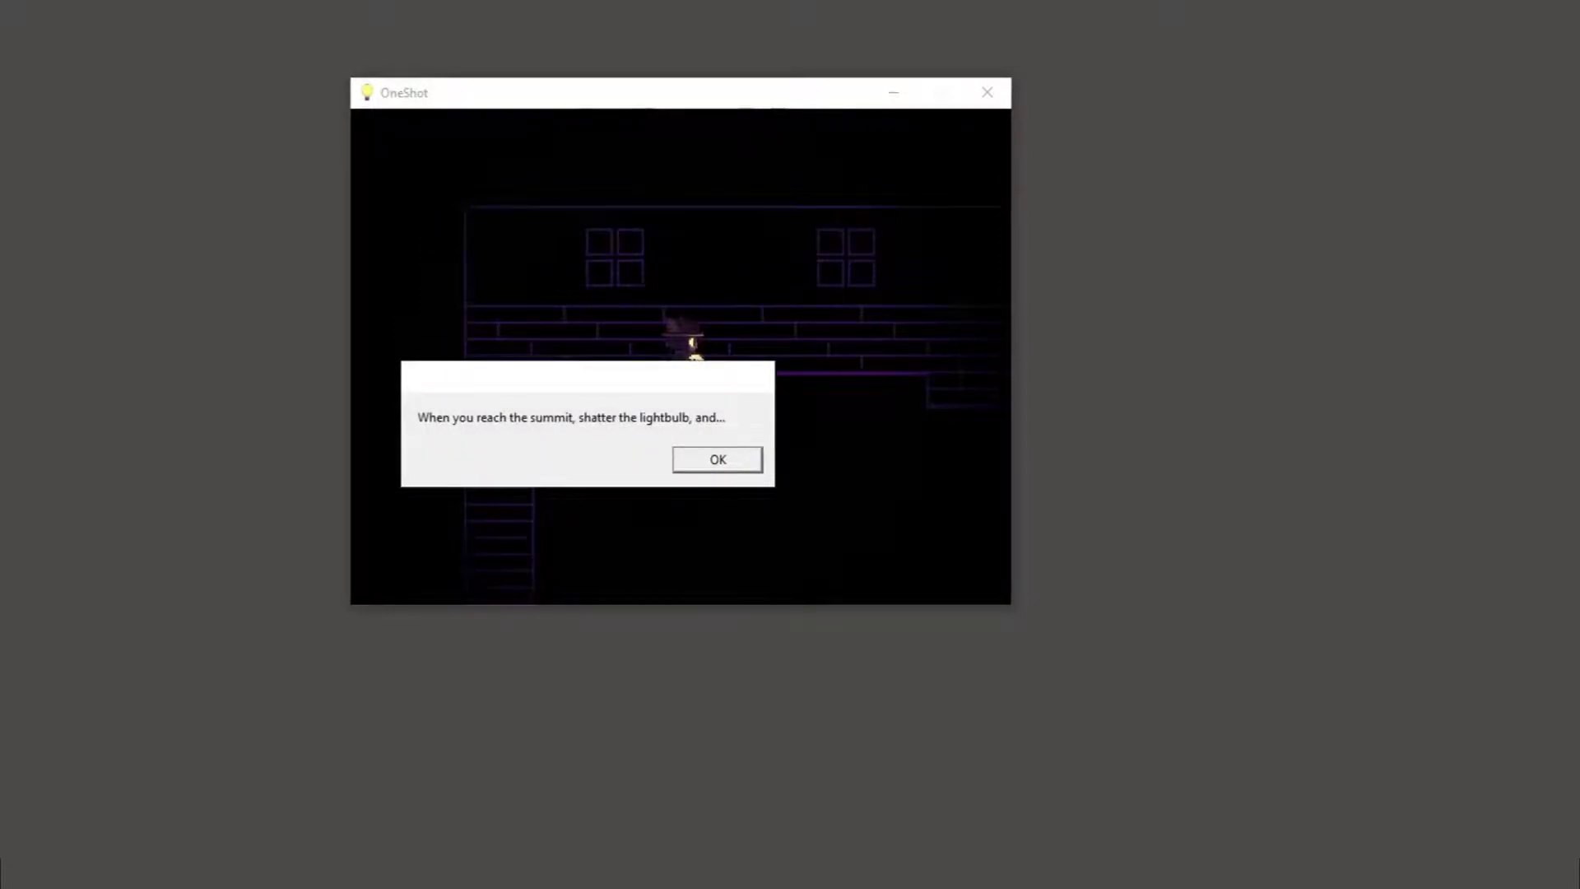
{"action": "left_click", "coordinate": [717, 459]}
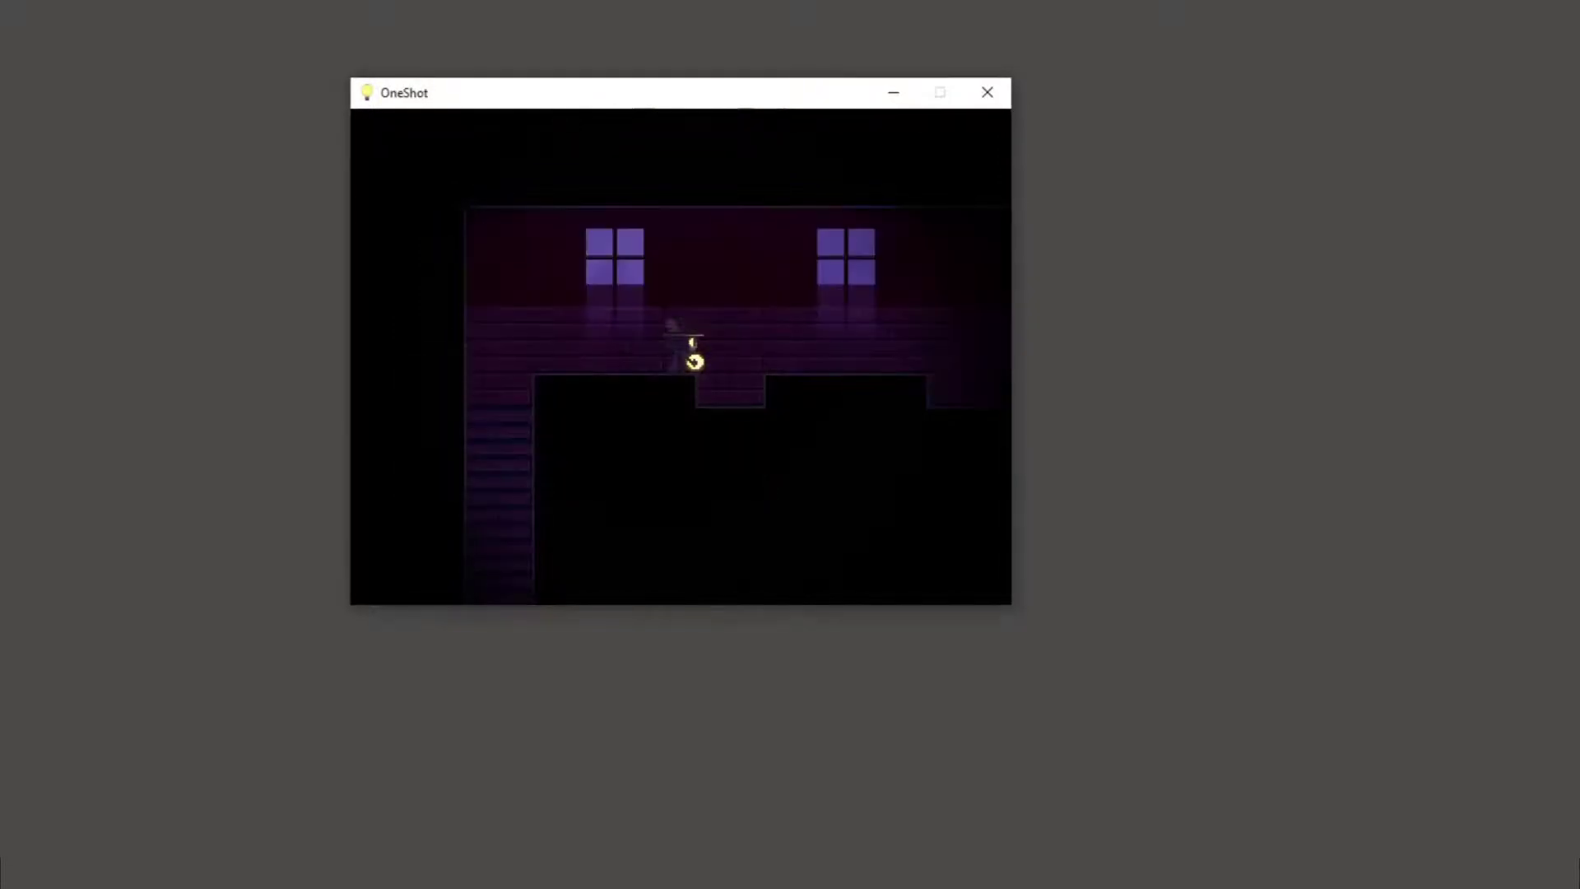
Step: Walk Niko through the house hallway until another message appears
{"action": "key", "text": "Right"}
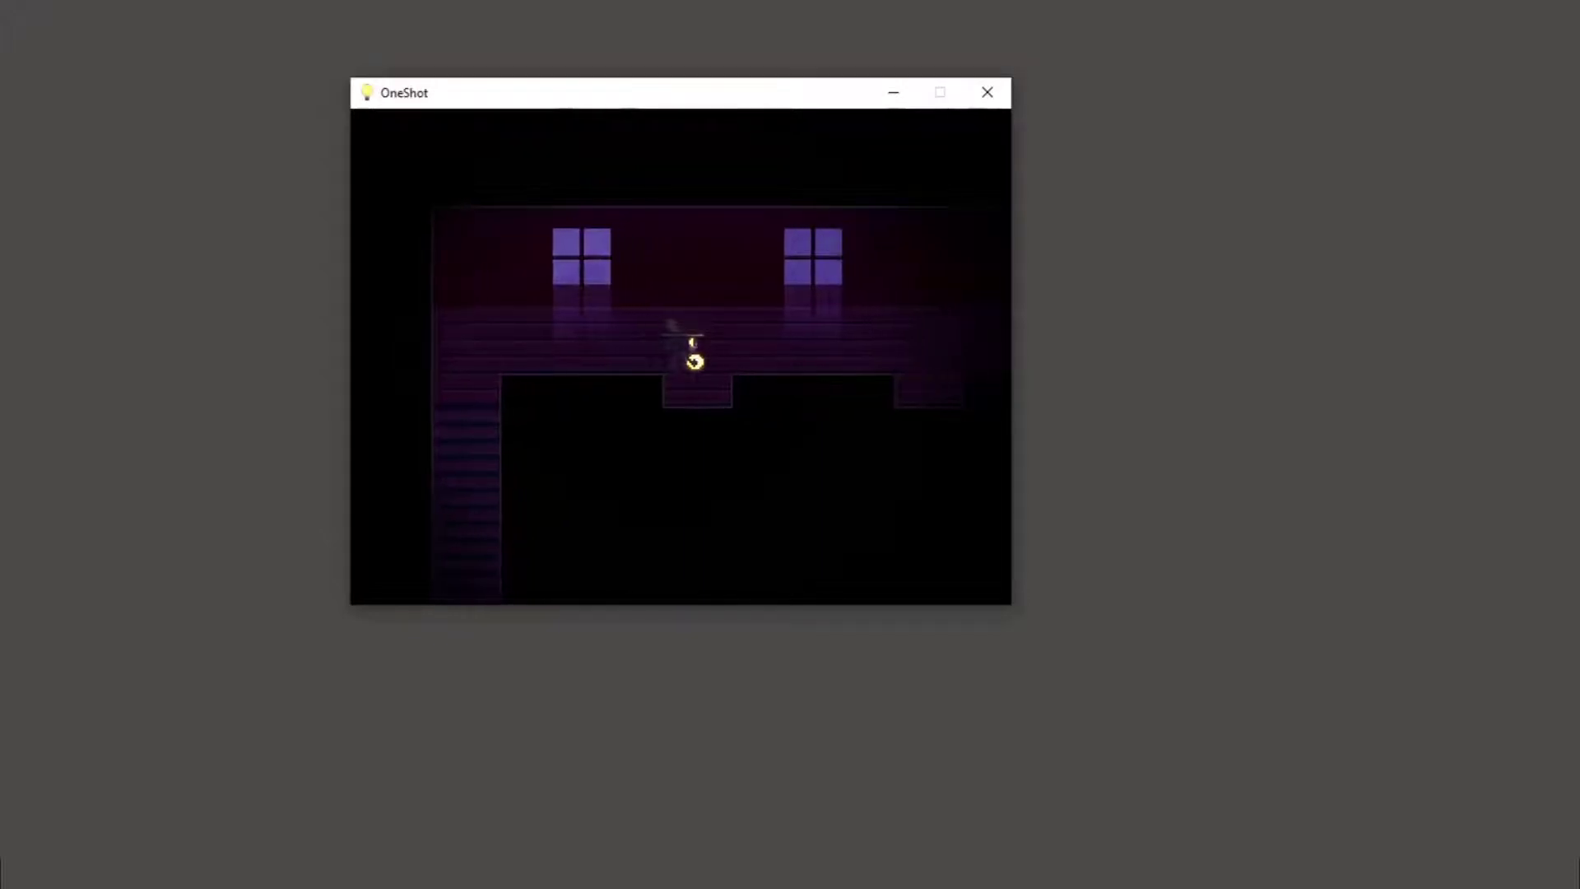
{"action": "key", "text": "Down"}
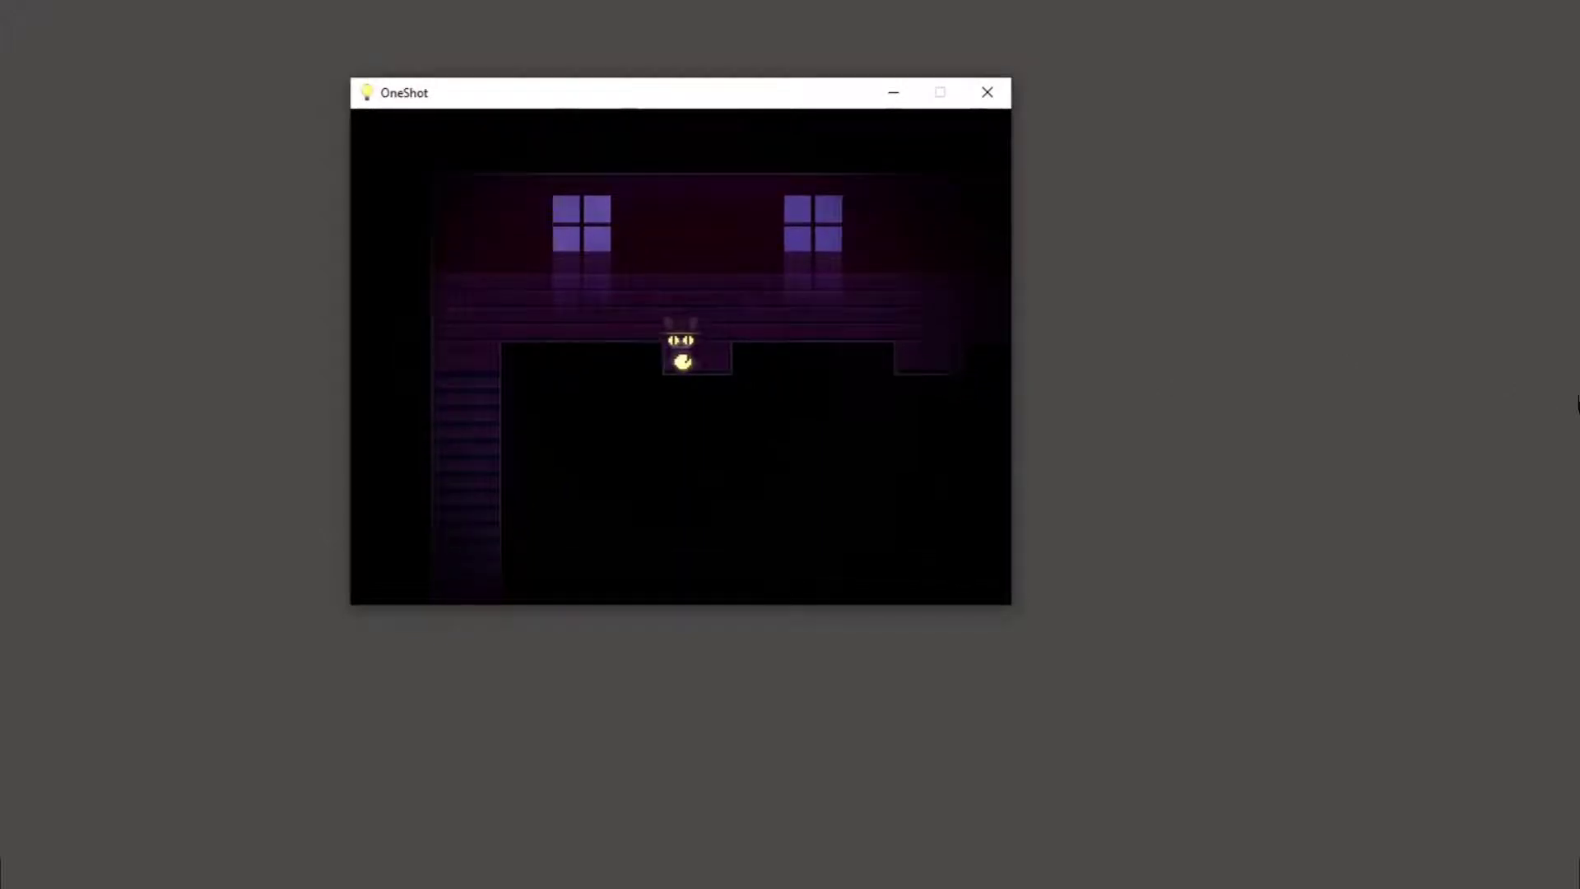
{"action": "key", "text": "Left"}
{"action": "key", "text": "Left"}
{"action": "key", "text": "Left"}
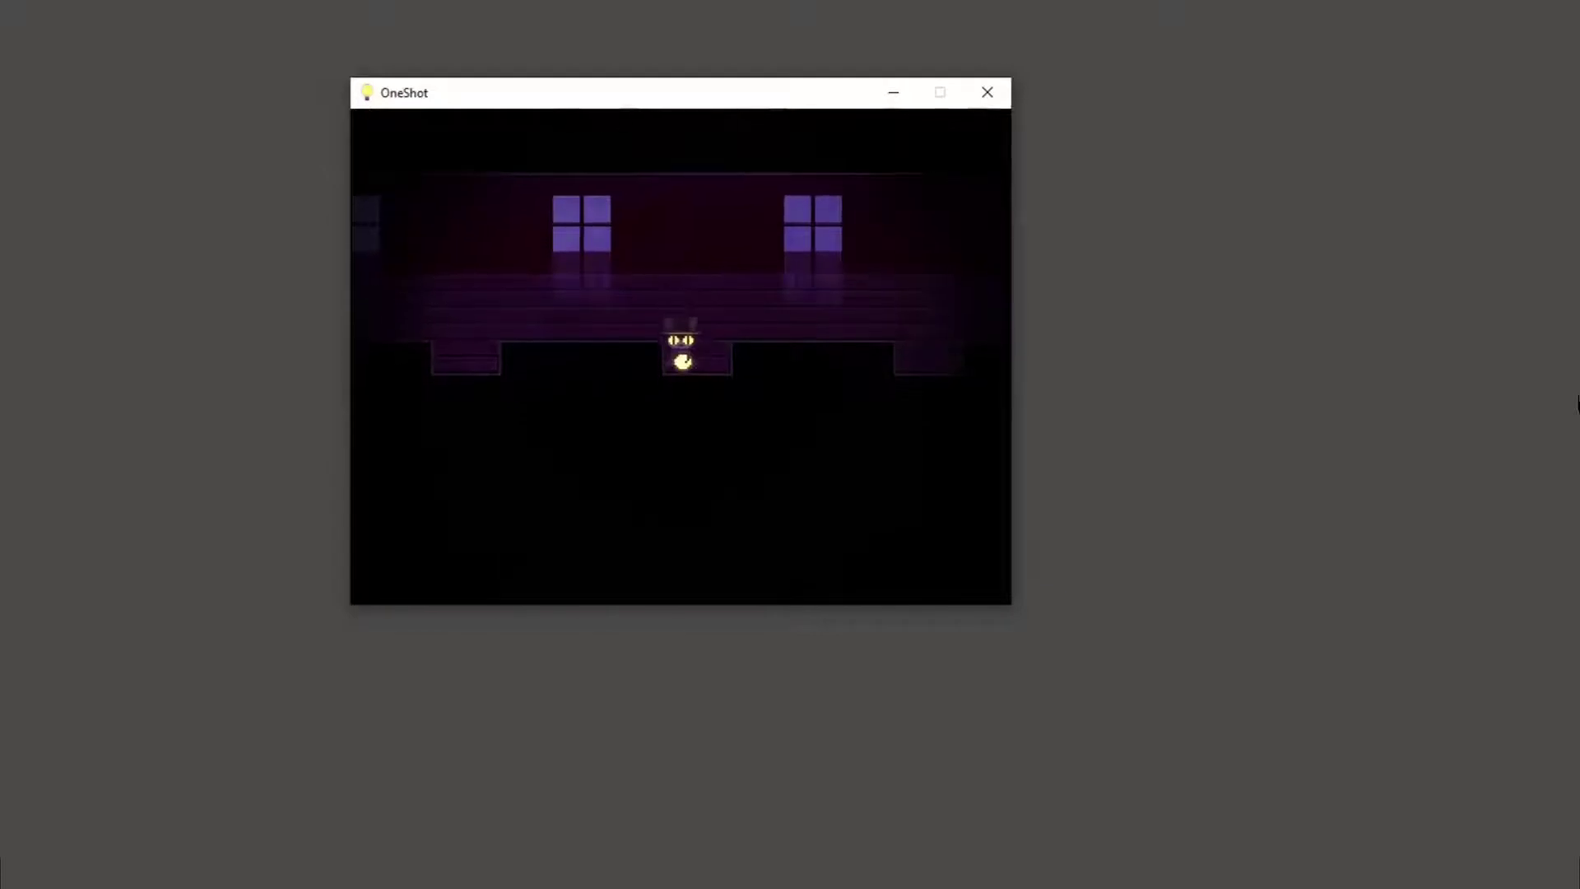
{"action": "key", "text": "Left"}
{"action": "key", "text": "Left"}
{"action": "key", "text": "Right"}
{"action": "key", "text": "Right"}
{"action": "key", "text": "Up"}
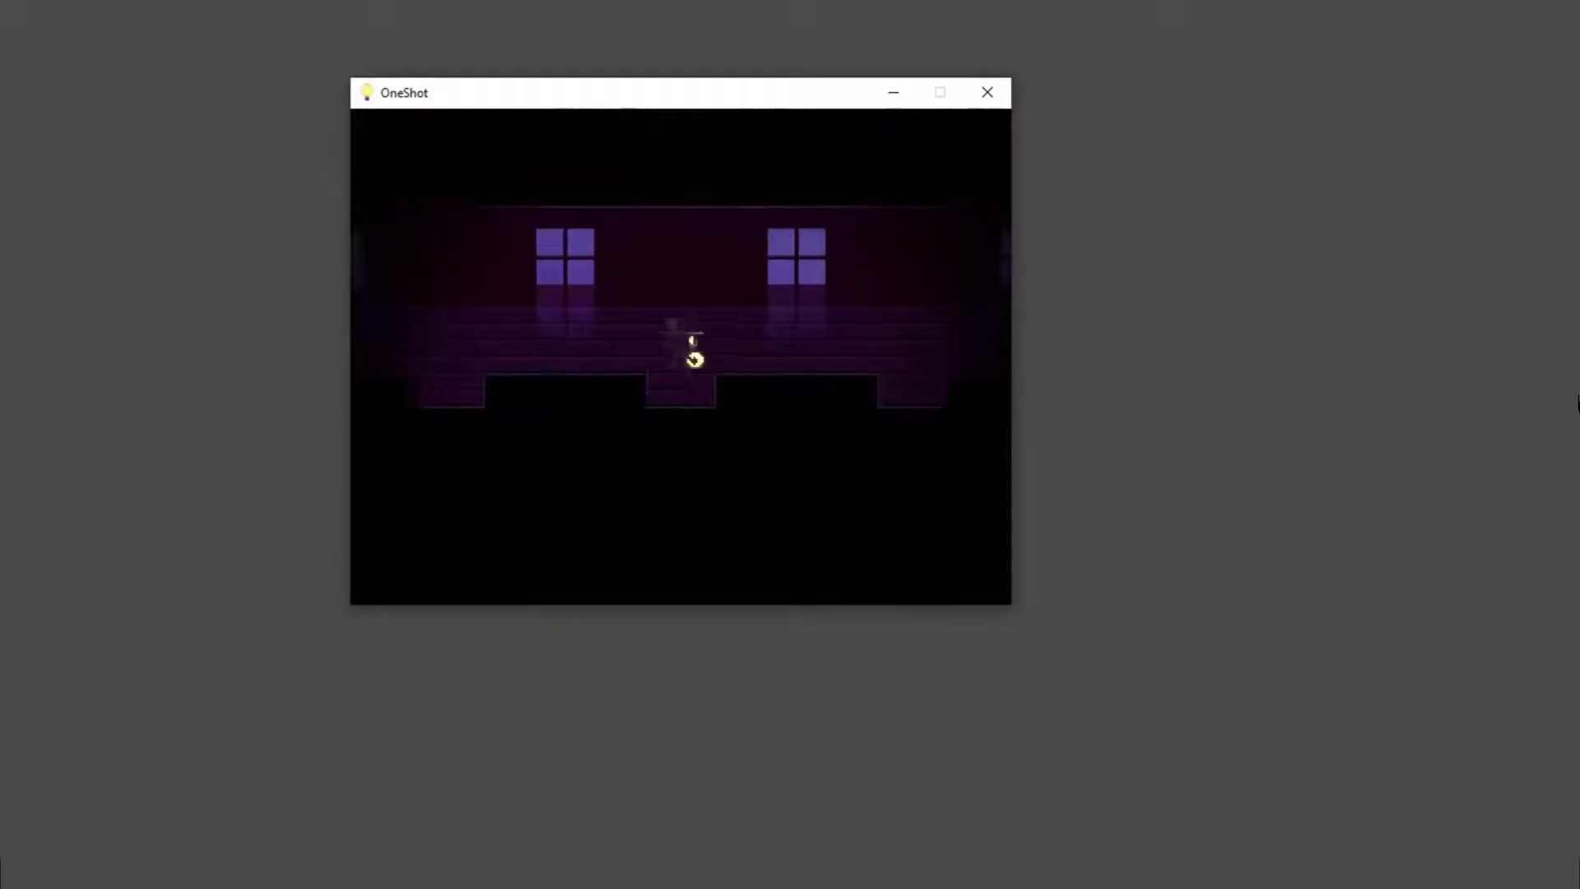
{"action": "key", "text": "z"}
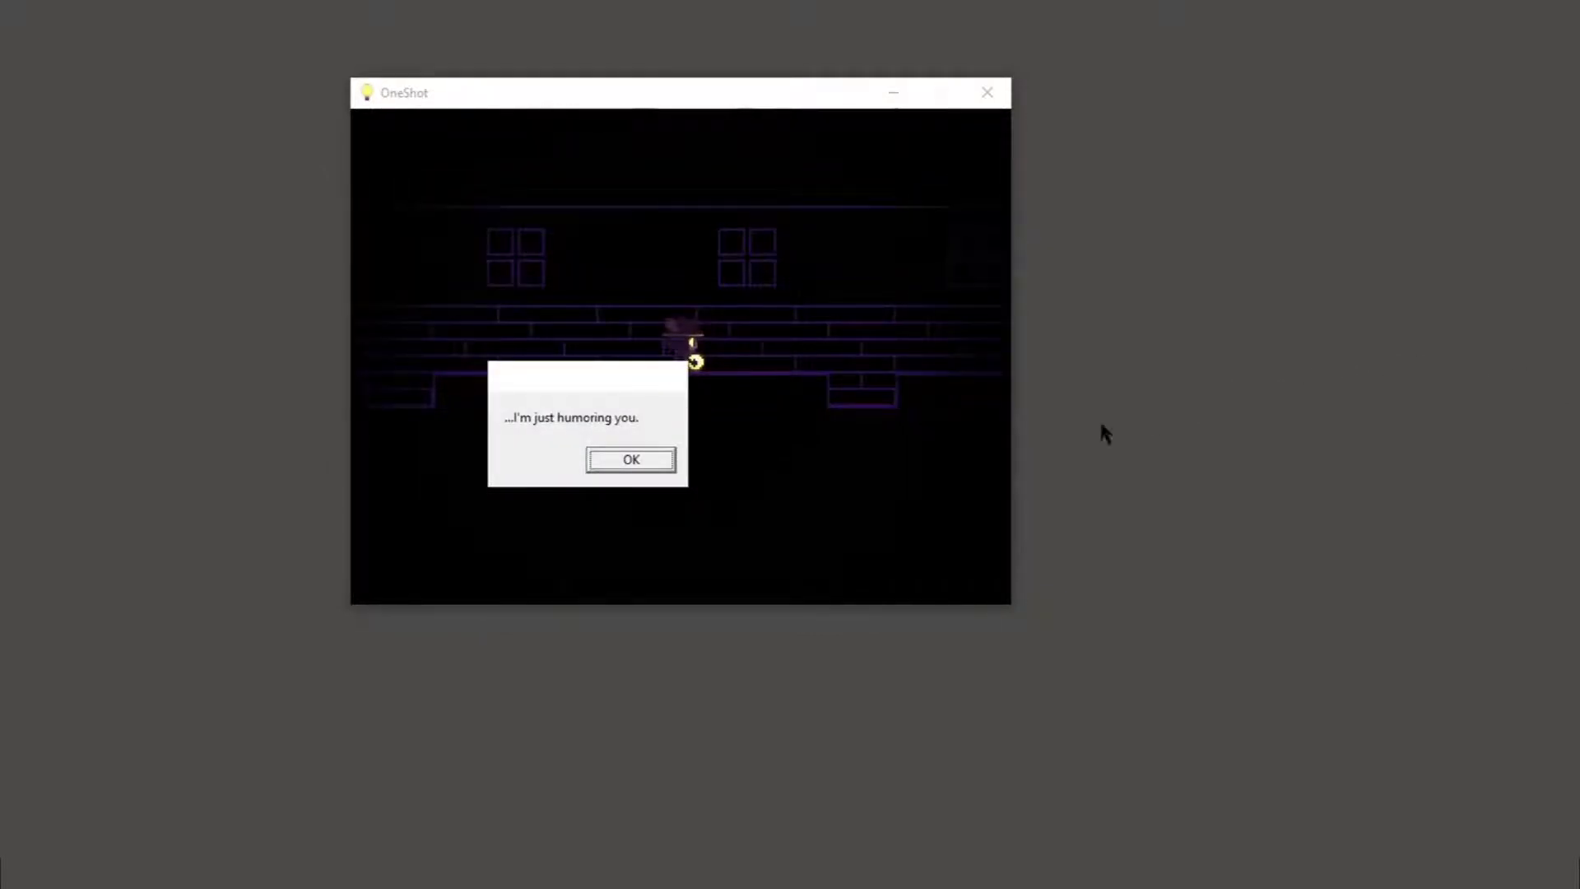
Step: Dismiss the three humoring messages and walk Niko down into the lower passage
{"action": "left_click", "coordinate": [630, 459]}
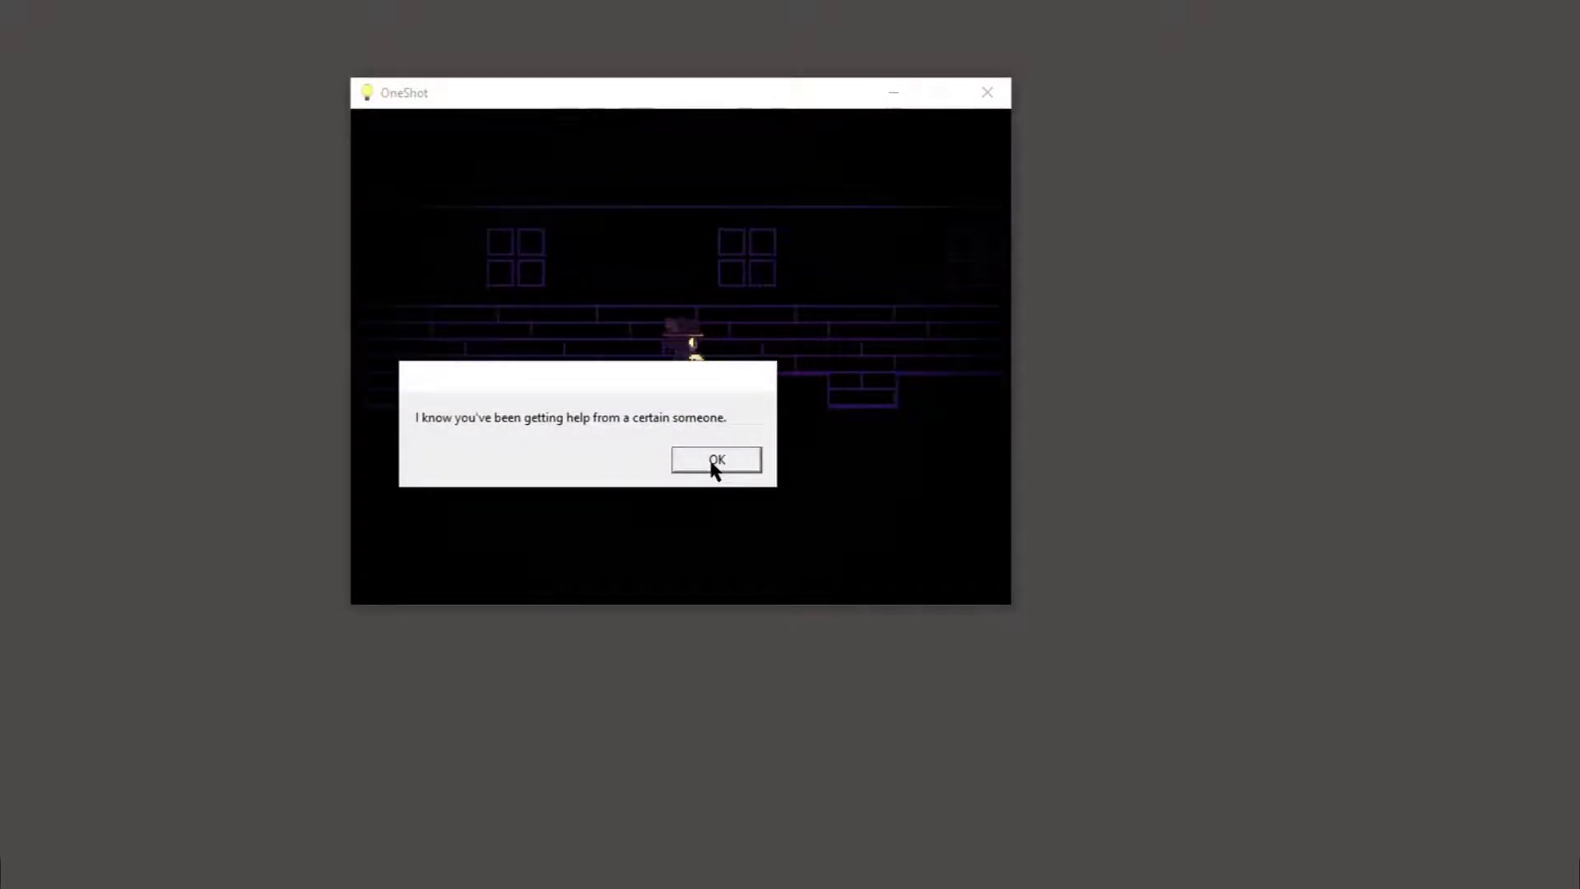
{"action": "left_click", "coordinate": [715, 463]}
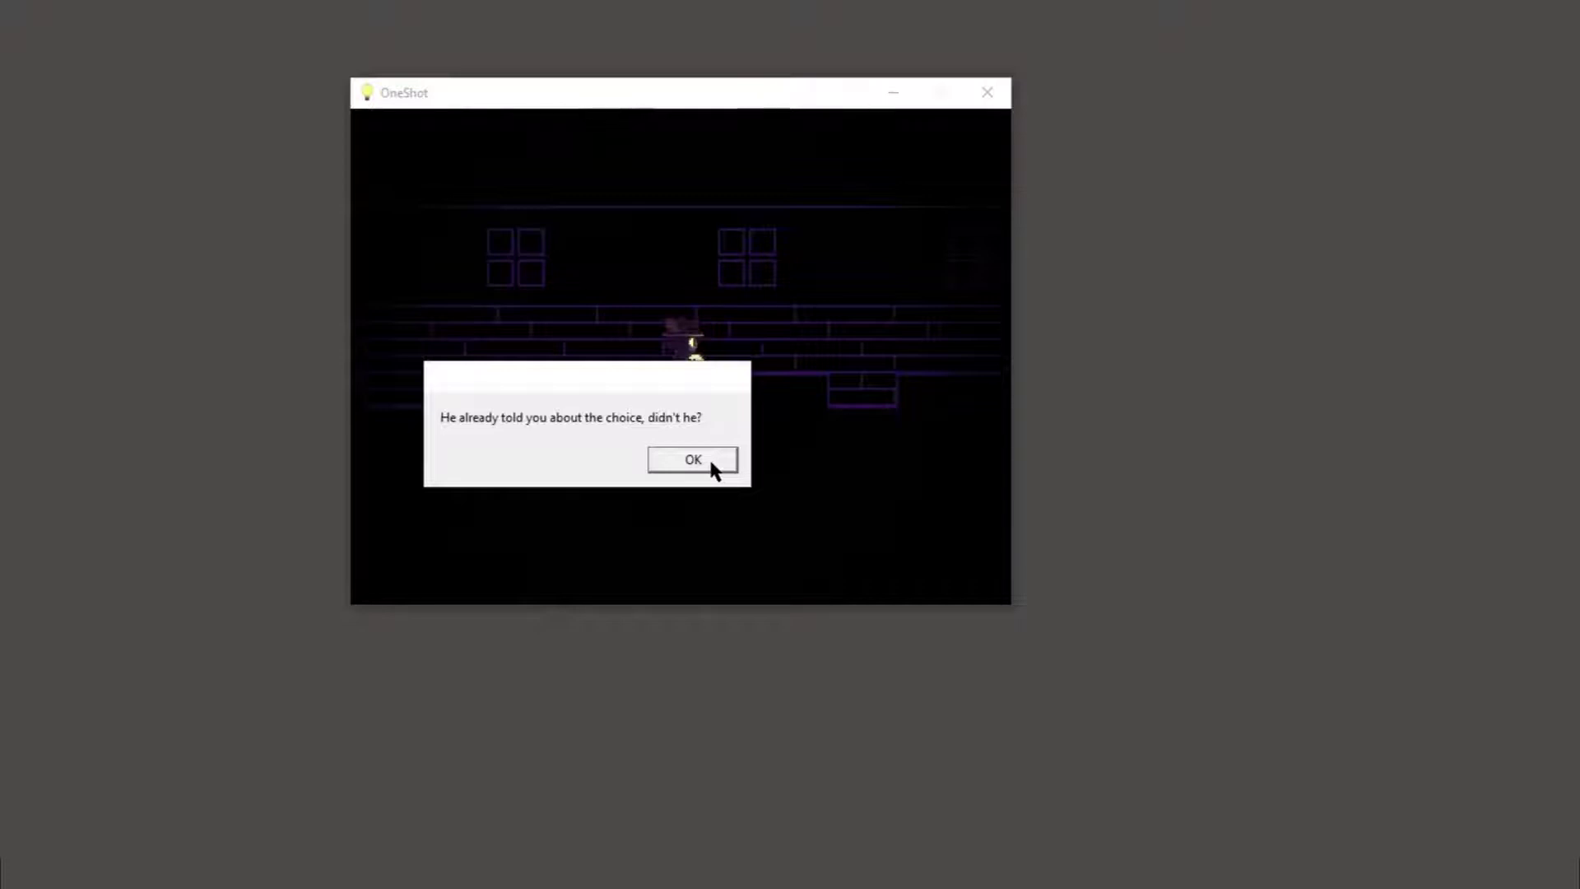
{"action": "left_click", "coordinate": [709, 462]}
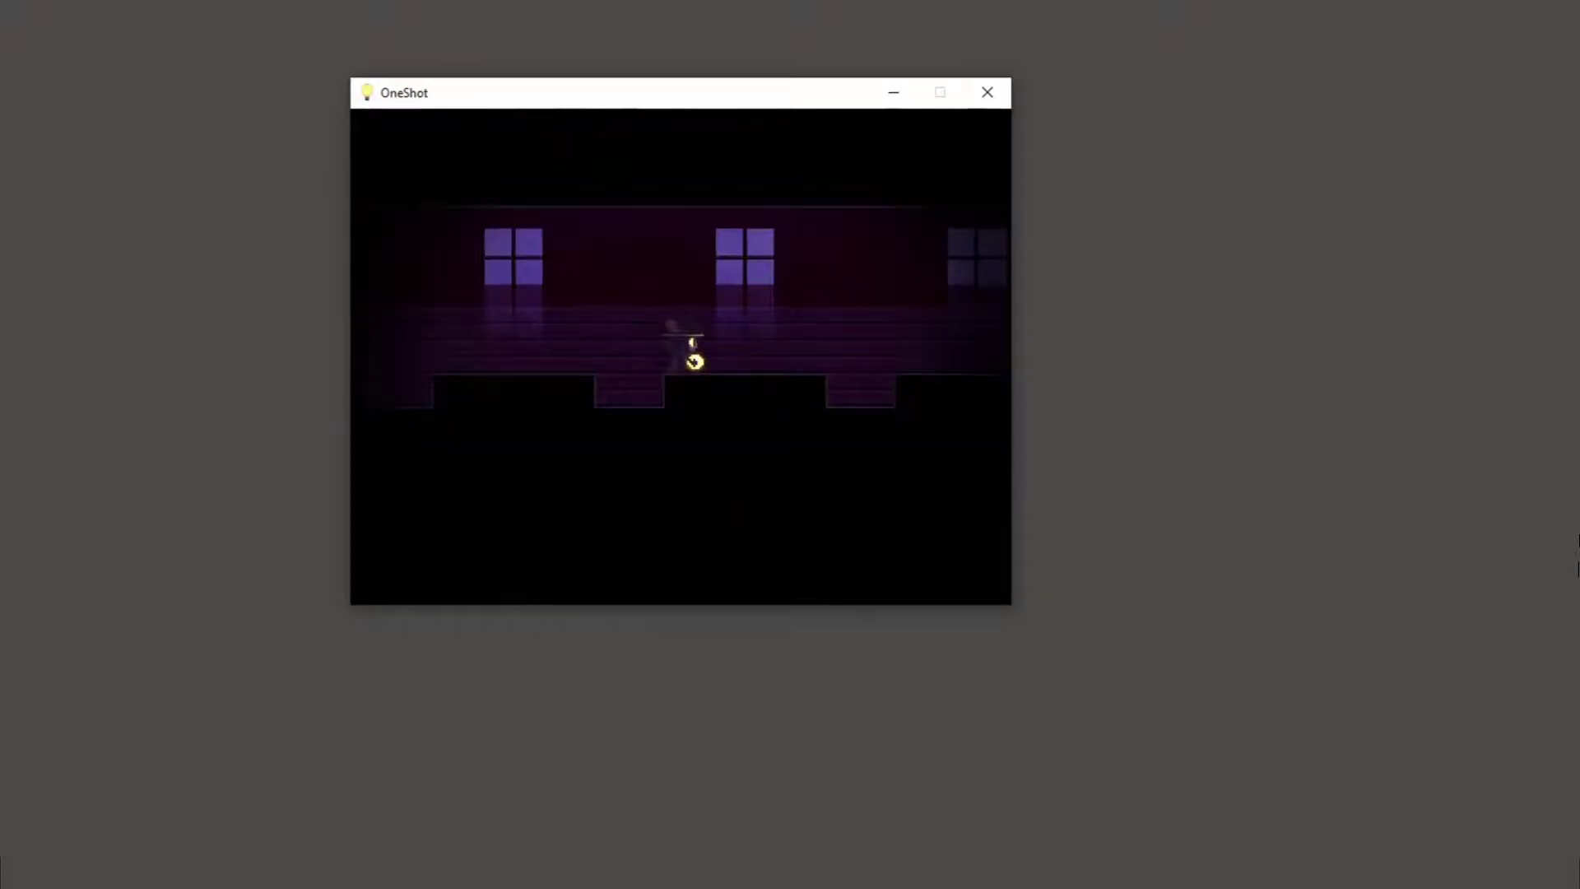
{"action": "key", "text": "Left"}
{"action": "key", "text": "Down"}
{"action": "key", "text": "Right"}
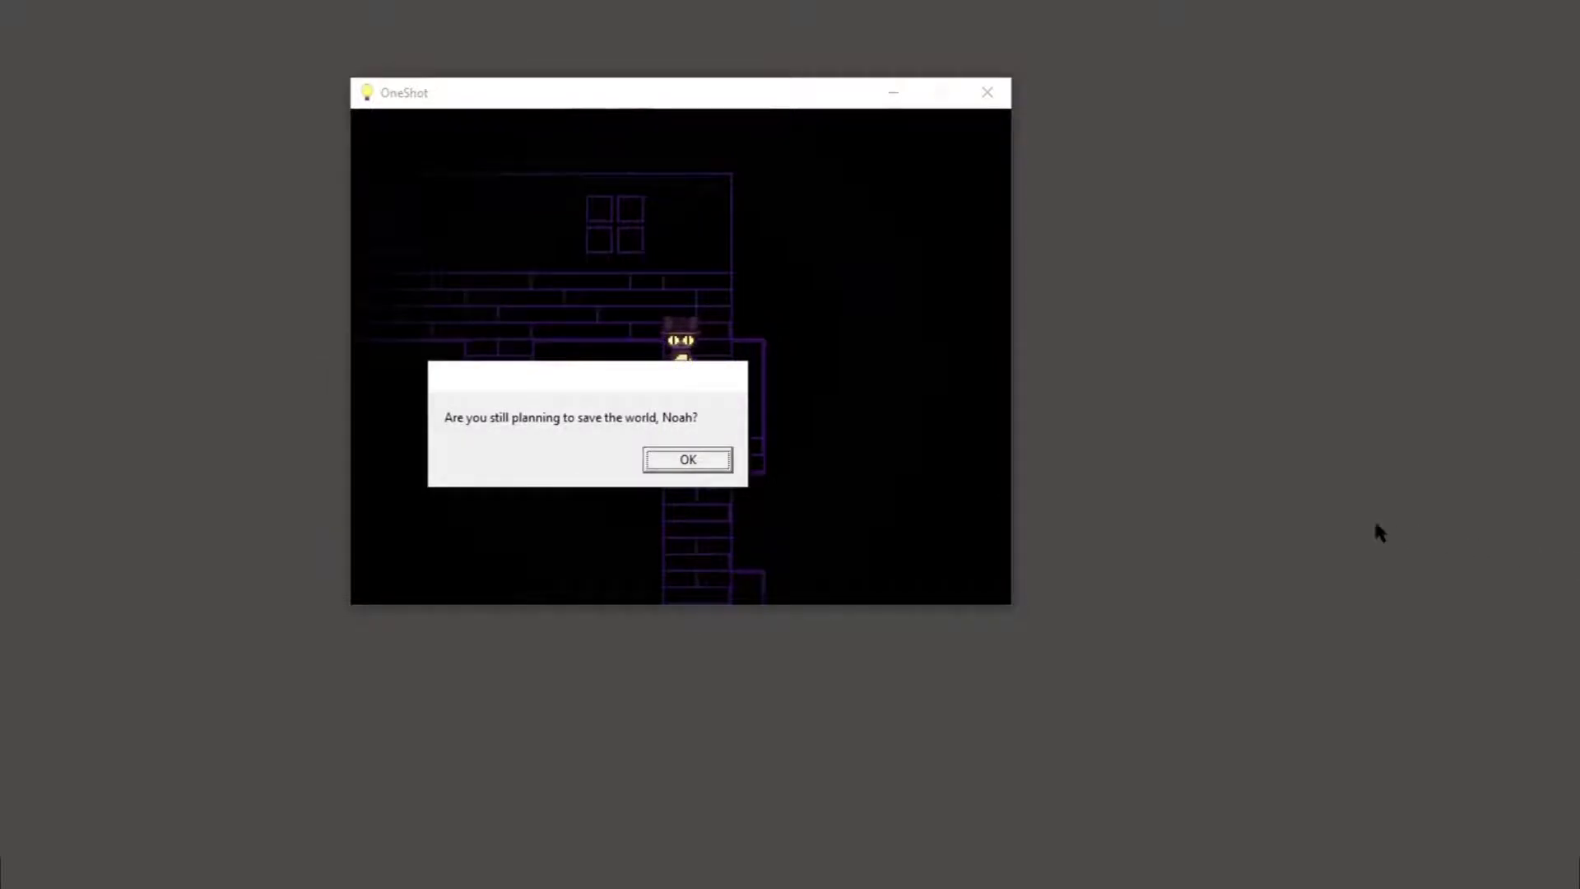
Step: Dismiss the popups about Niko's sacrifice and smashing the lightbulb
{"action": "left_click", "coordinate": [687, 461]}
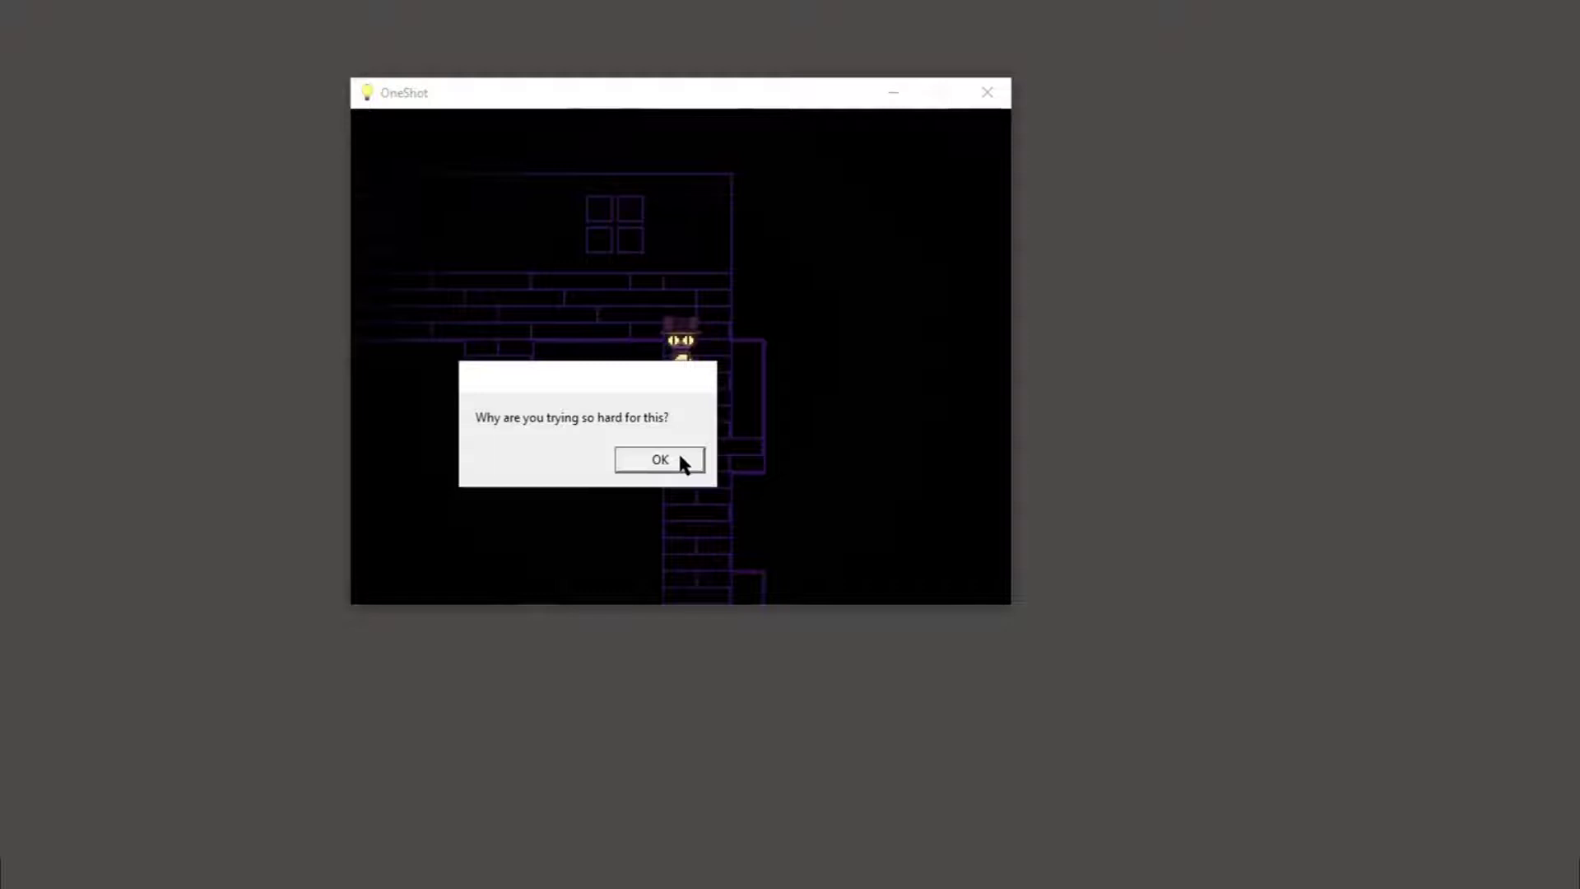
{"action": "left_click", "coordinate": [677, 460]}
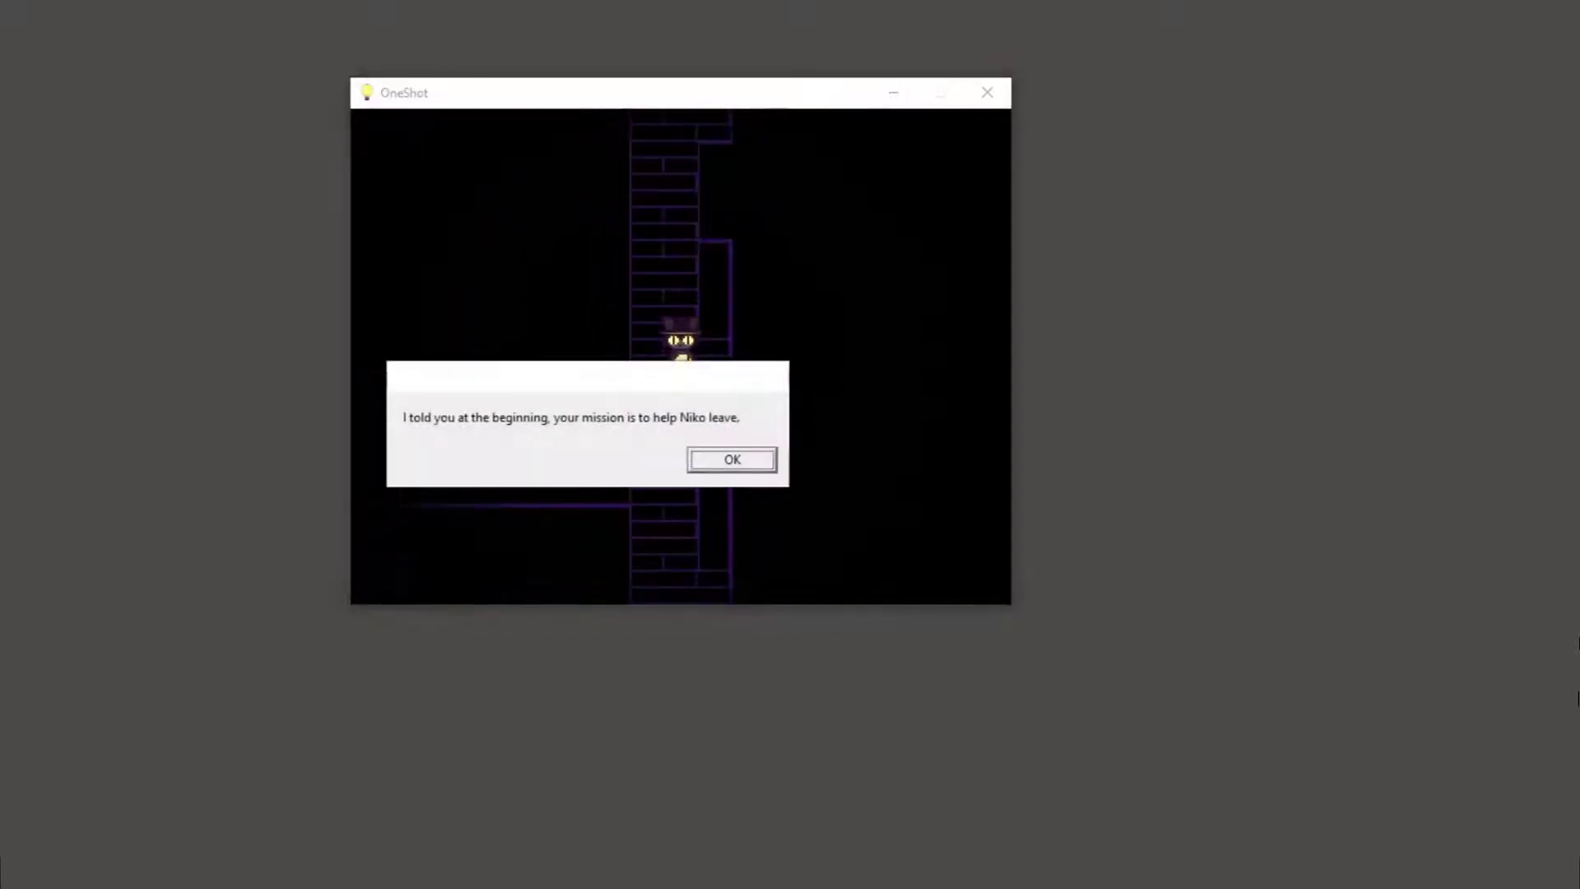
{"action": "left_click", "coordinate": [738, 463]}
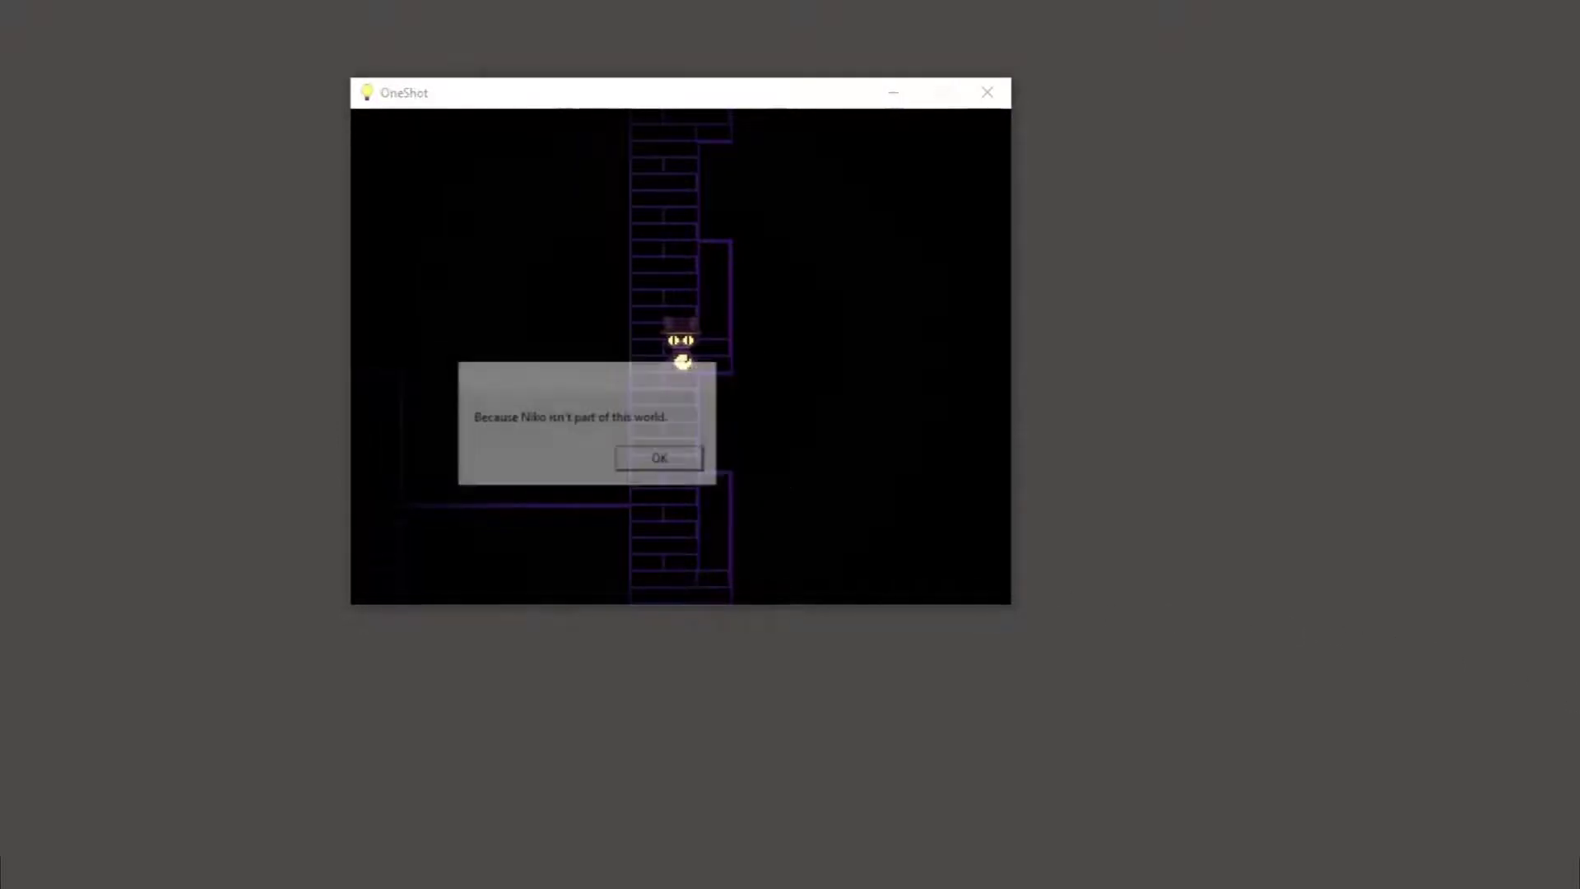
{"action": "left_click", "coordinate": [663, 463]}
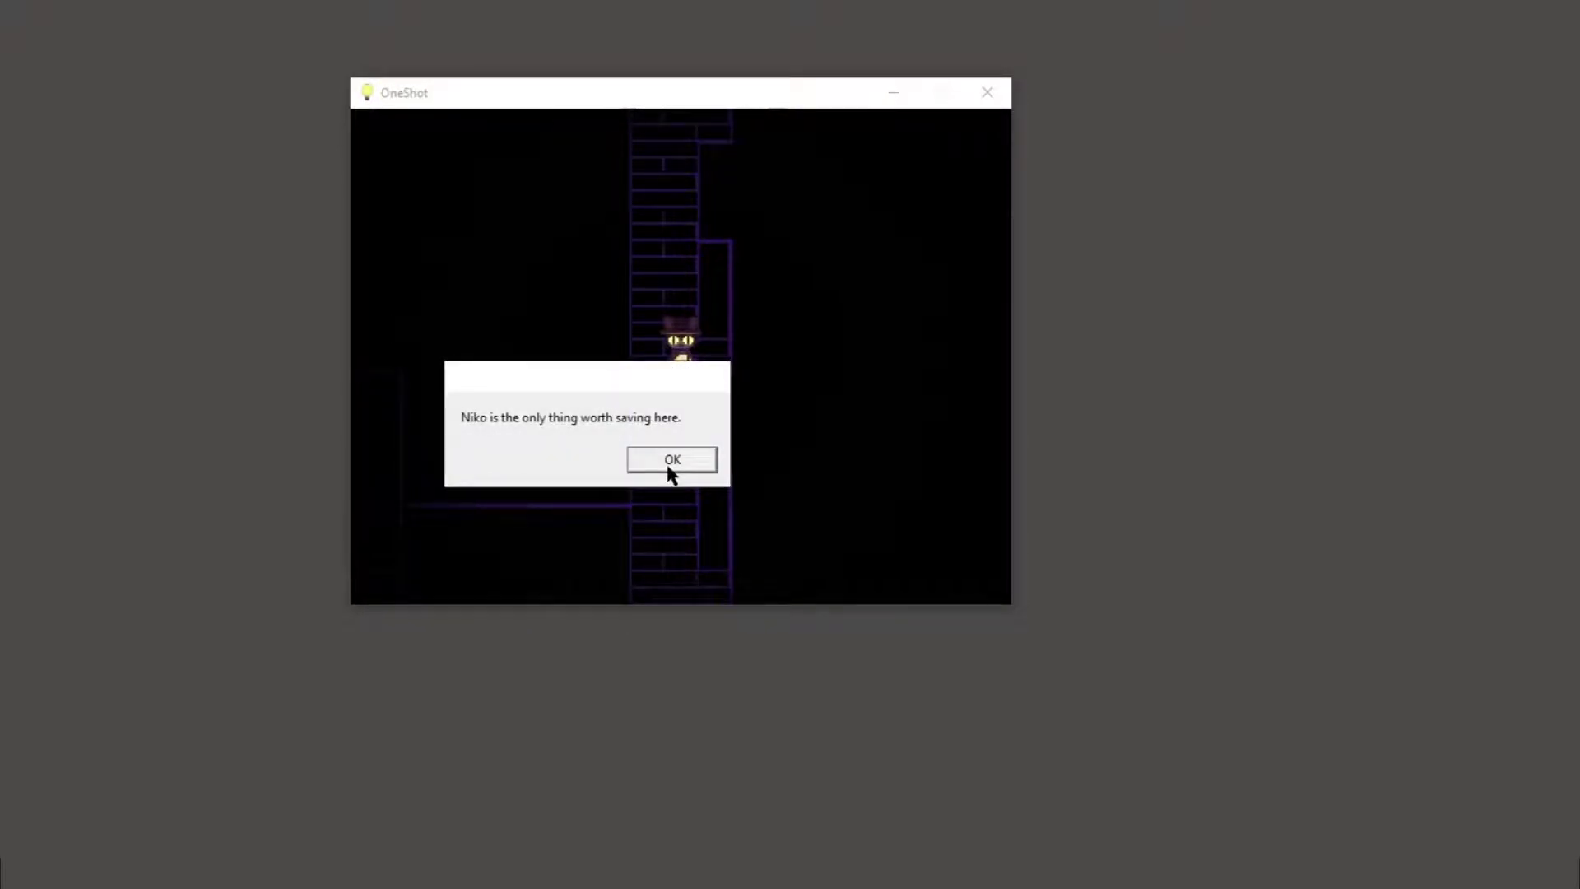
{"action": "left_click", "coordinate": [672, 462]}
{"action": "left_click", "coordinate": [587, 462]}
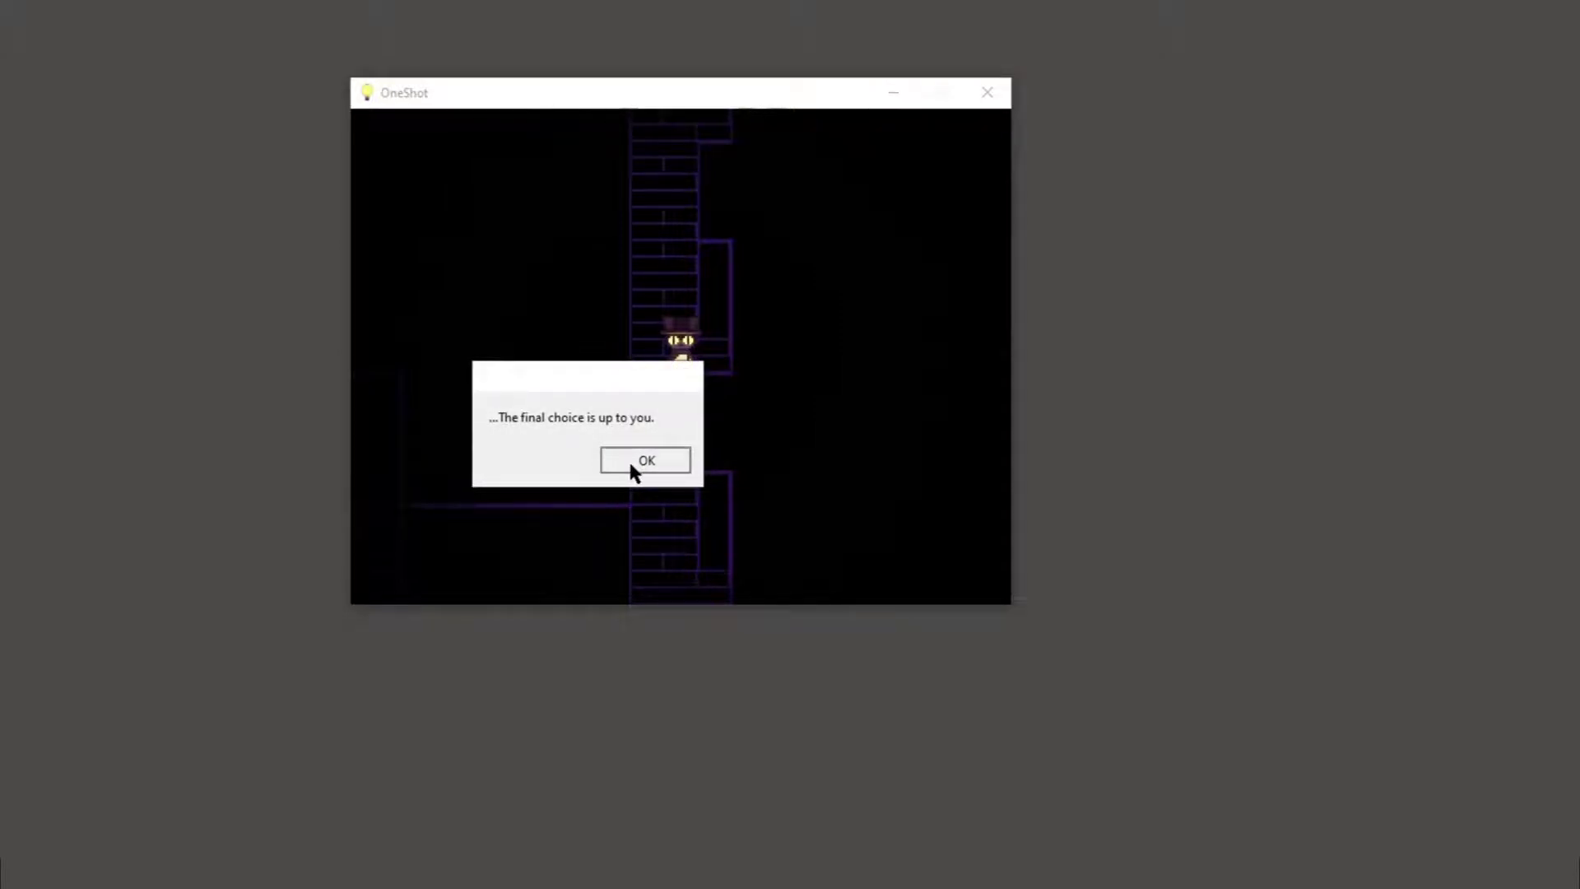
{"action": "left_click", "coordinate": [637, 460]}
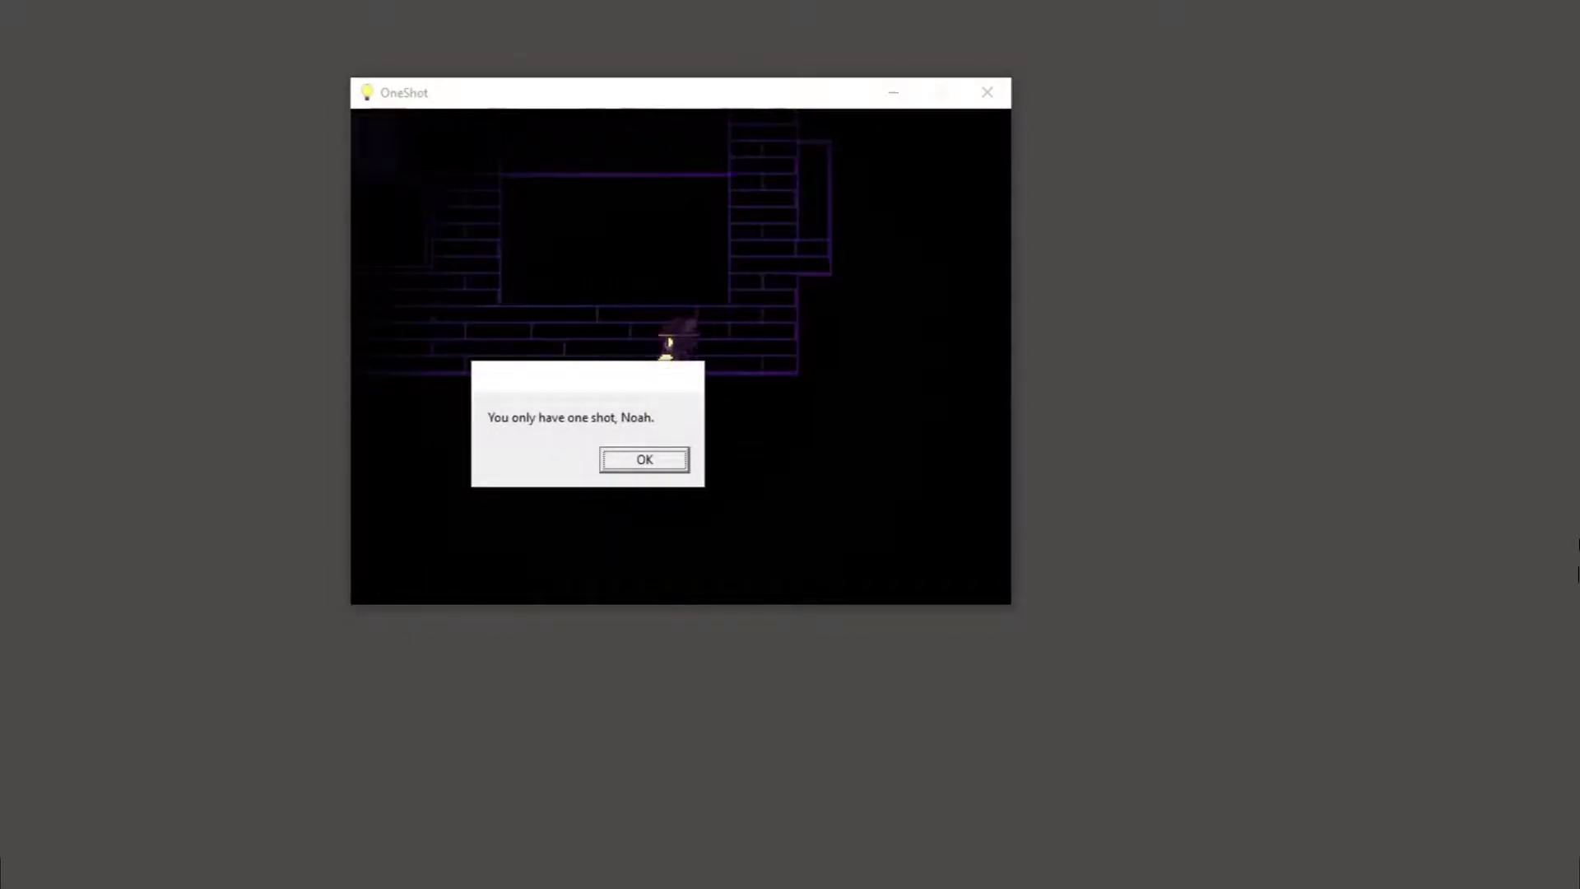
{"action": "left_click", "coordinate": [629, 460]}
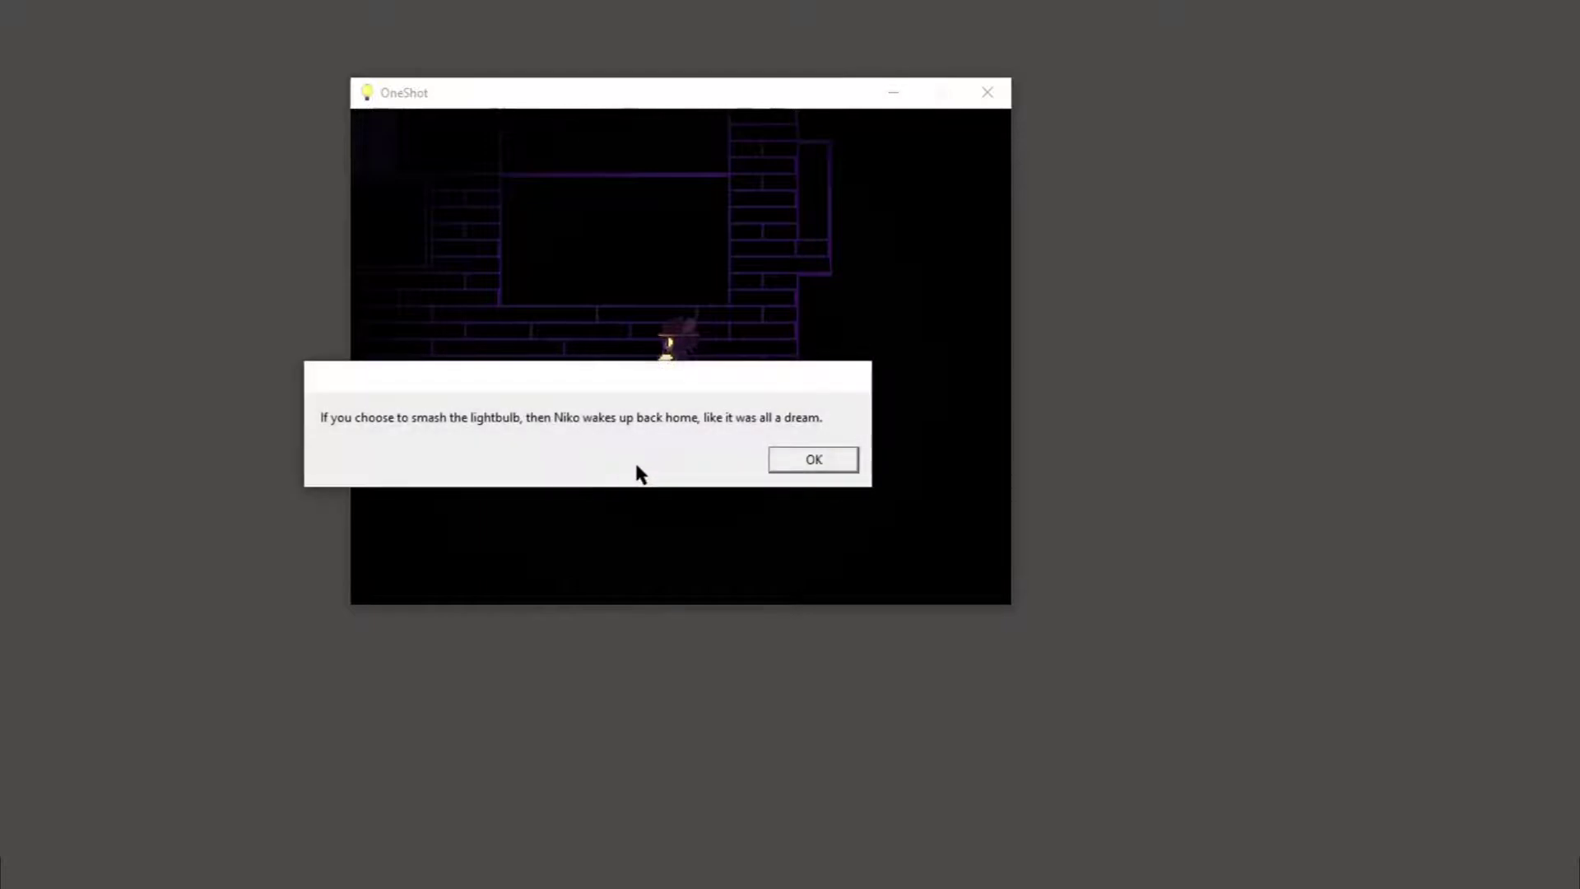
{"action": "left_click", "coordinate": [814, 460]}
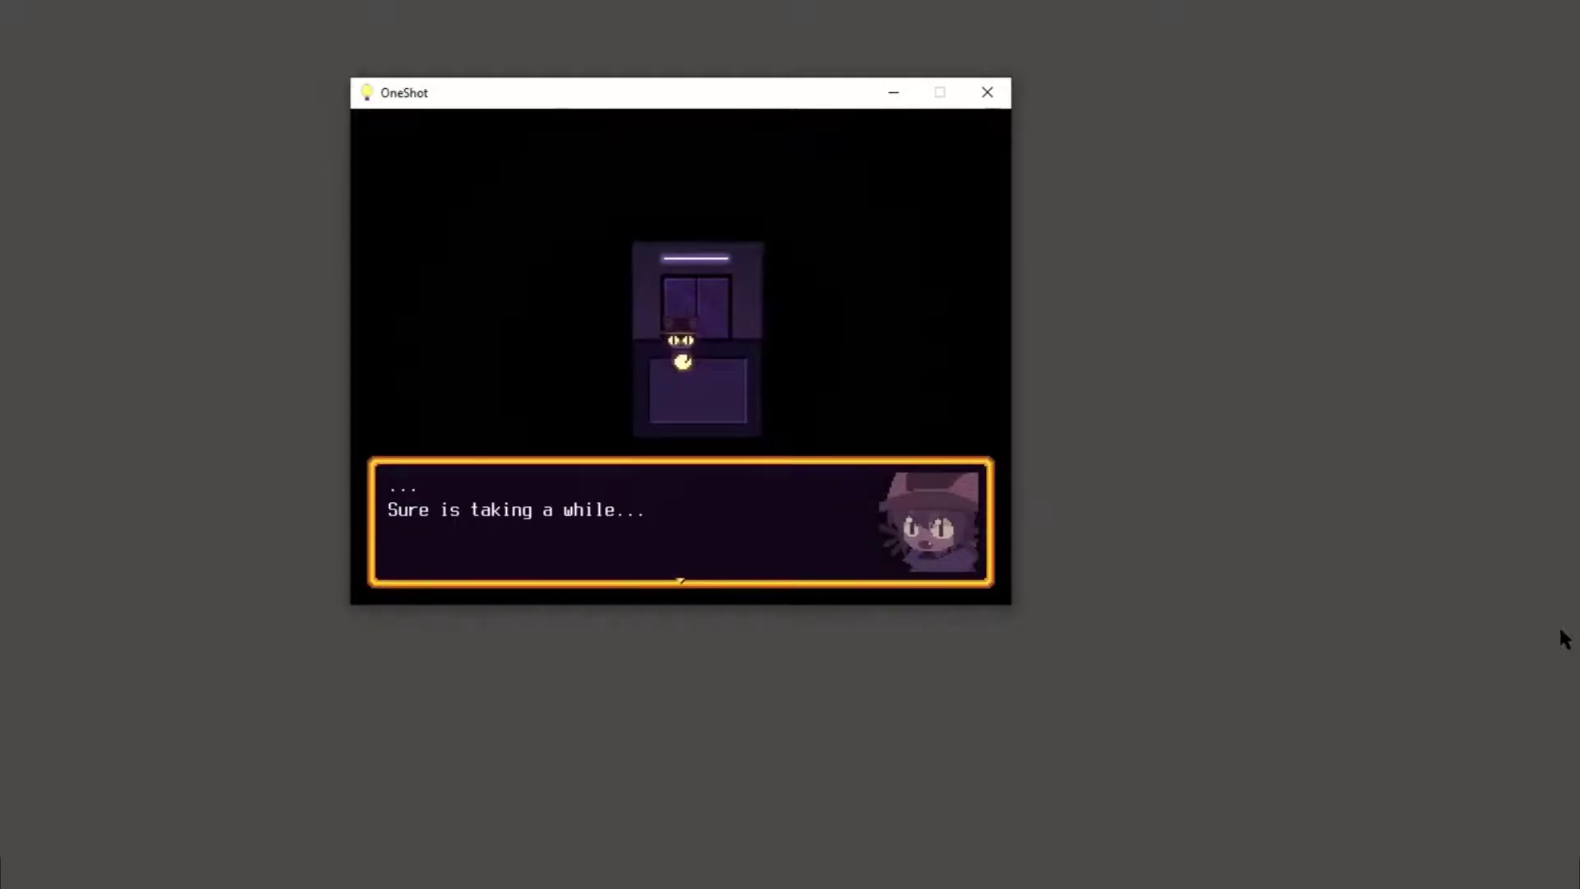
Step: Advance Niko's elevator dialogue about finally going home
{"action": "key", "text": "z"}
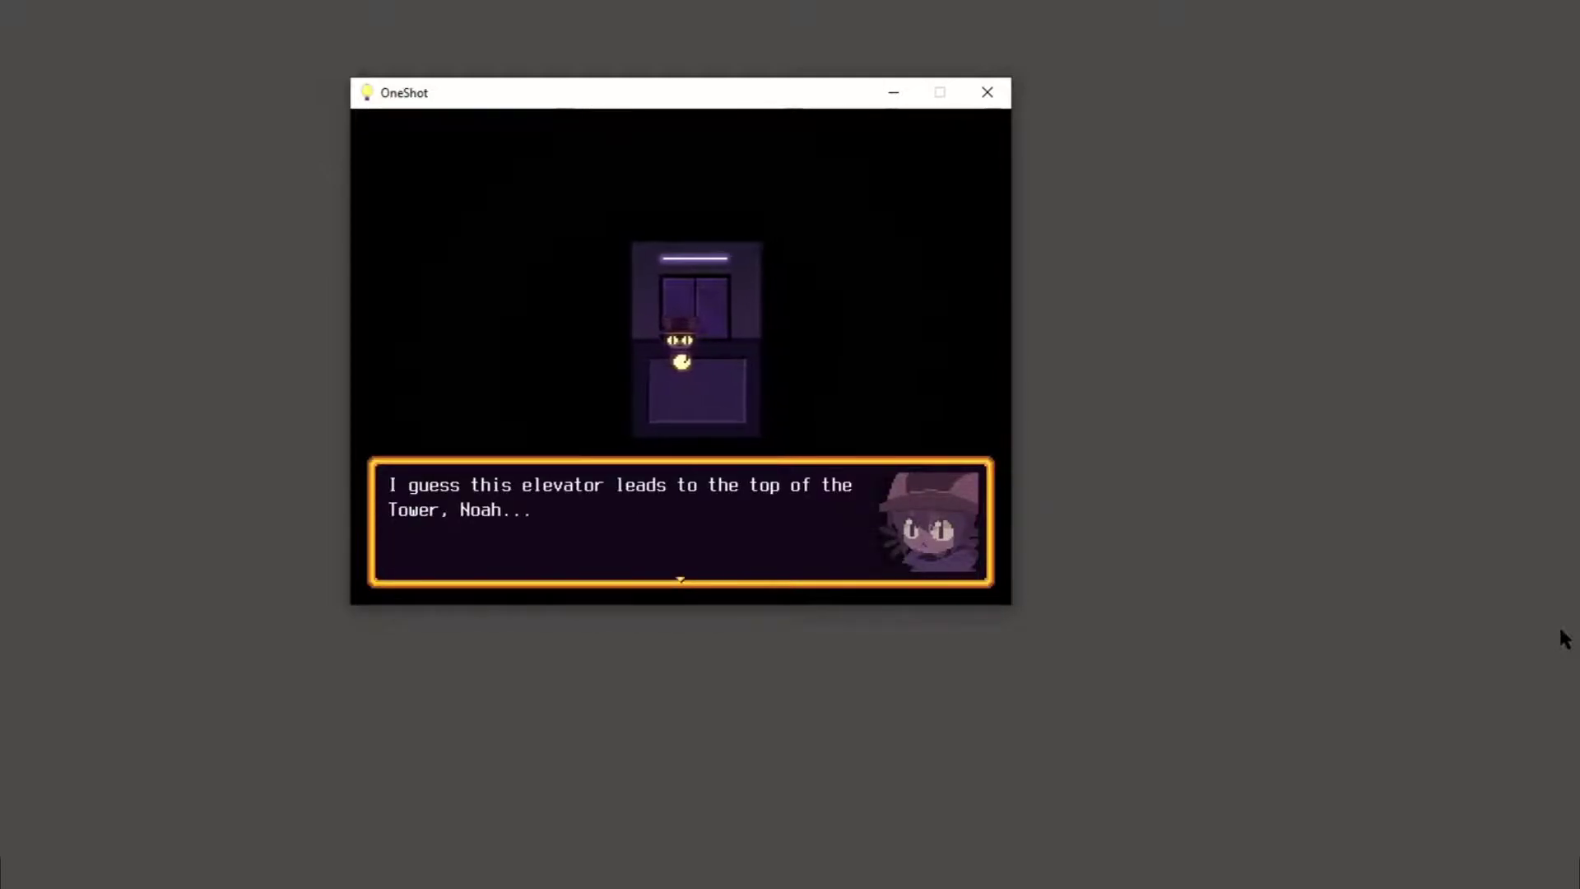
{"action": "key", "text": "z"}
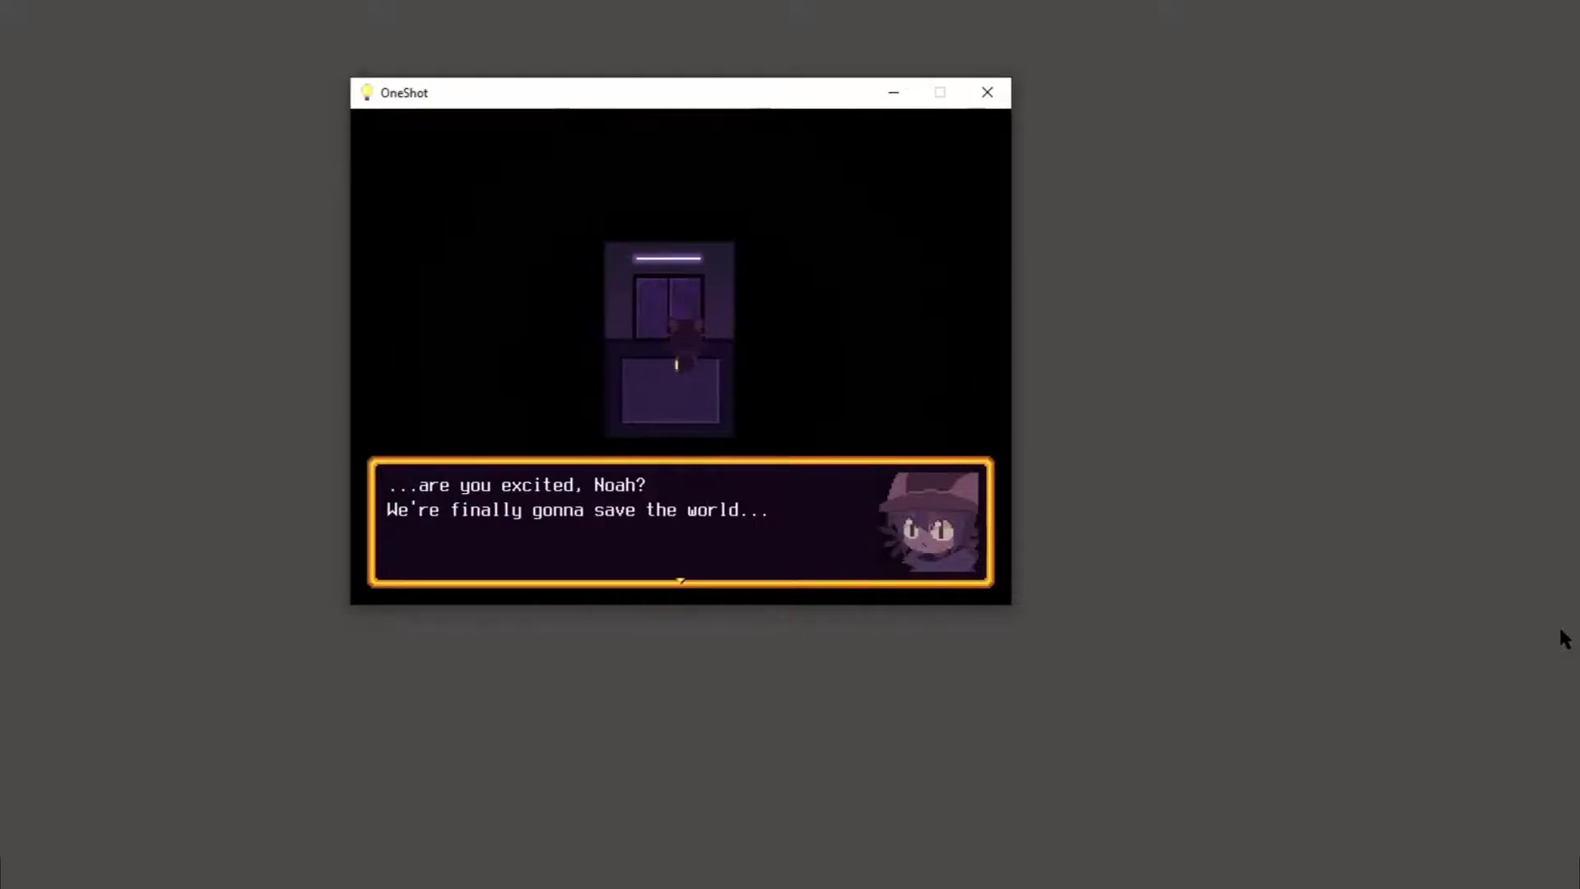
{"action": "key", "text": "z"}
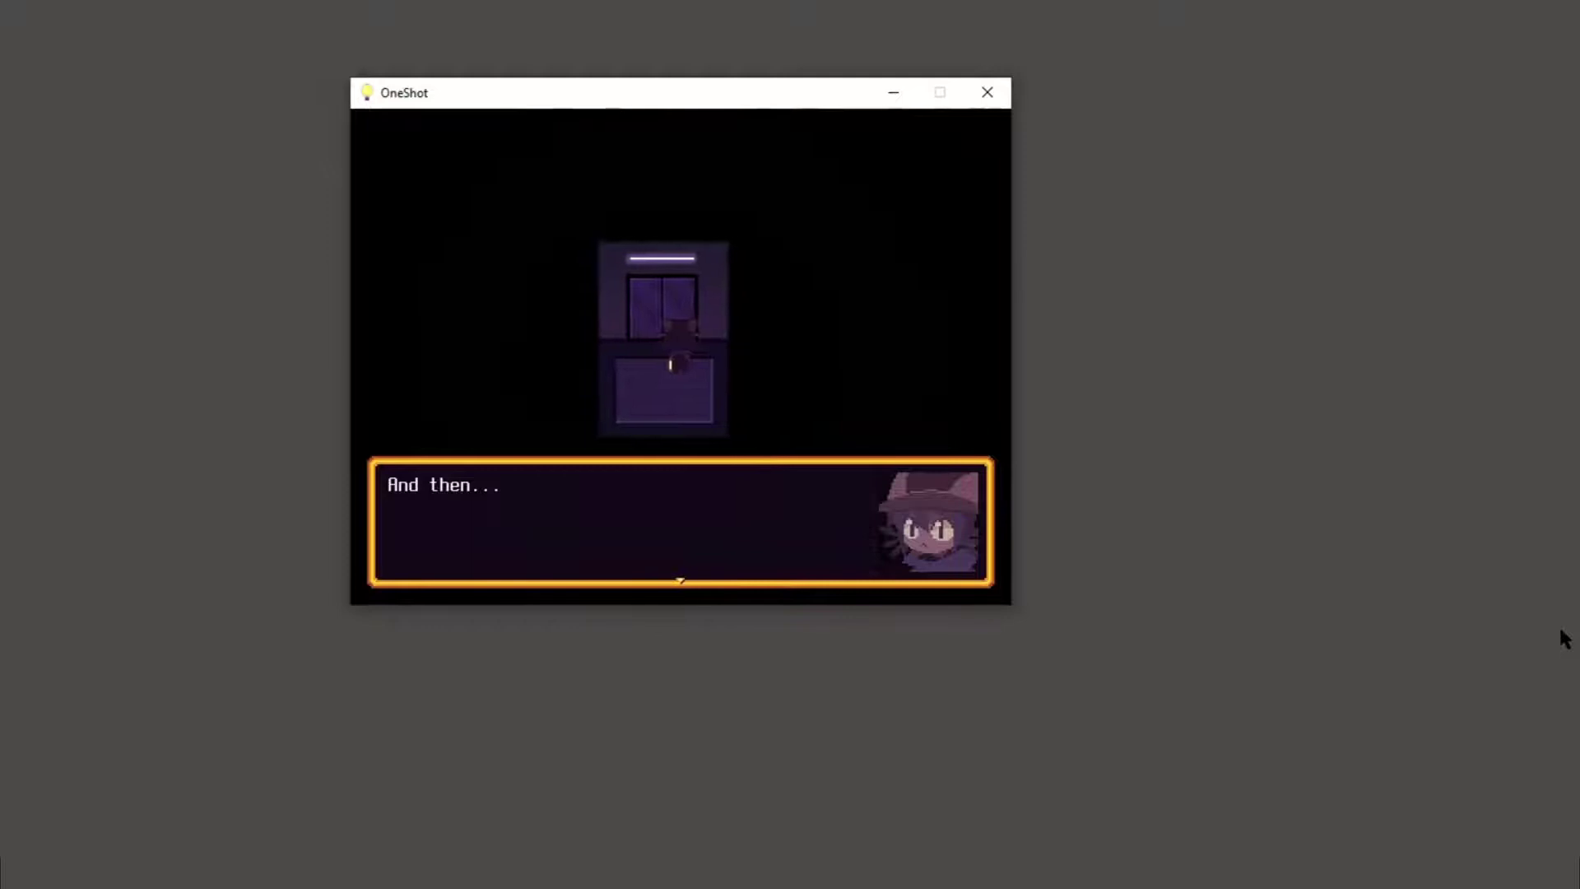
{"action": "key", "text": "z"}
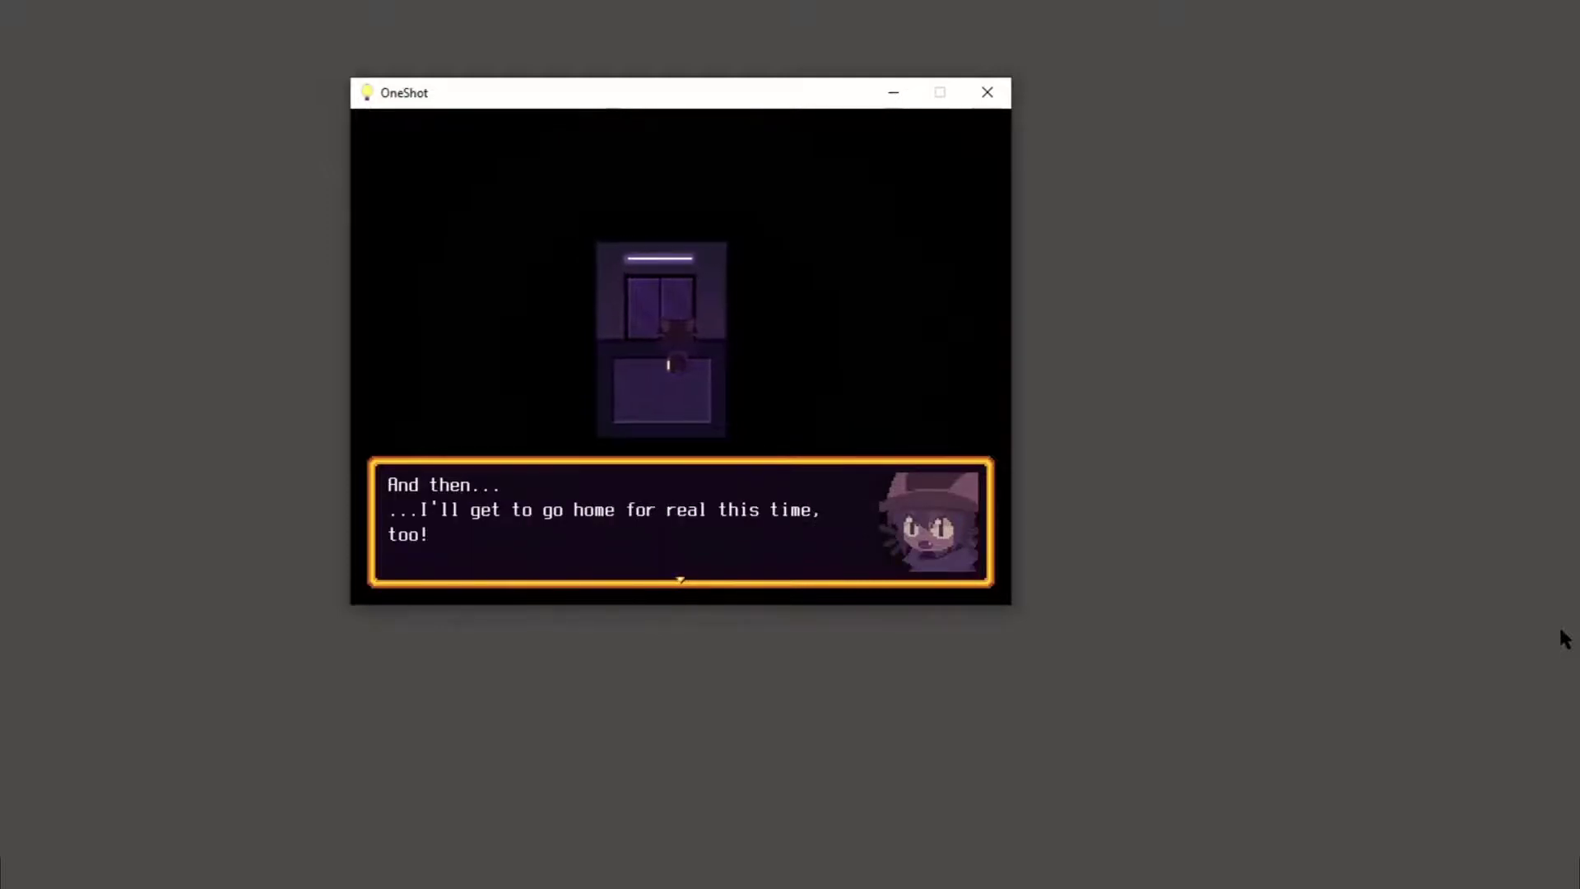
{"action": "key", "text": "z"}
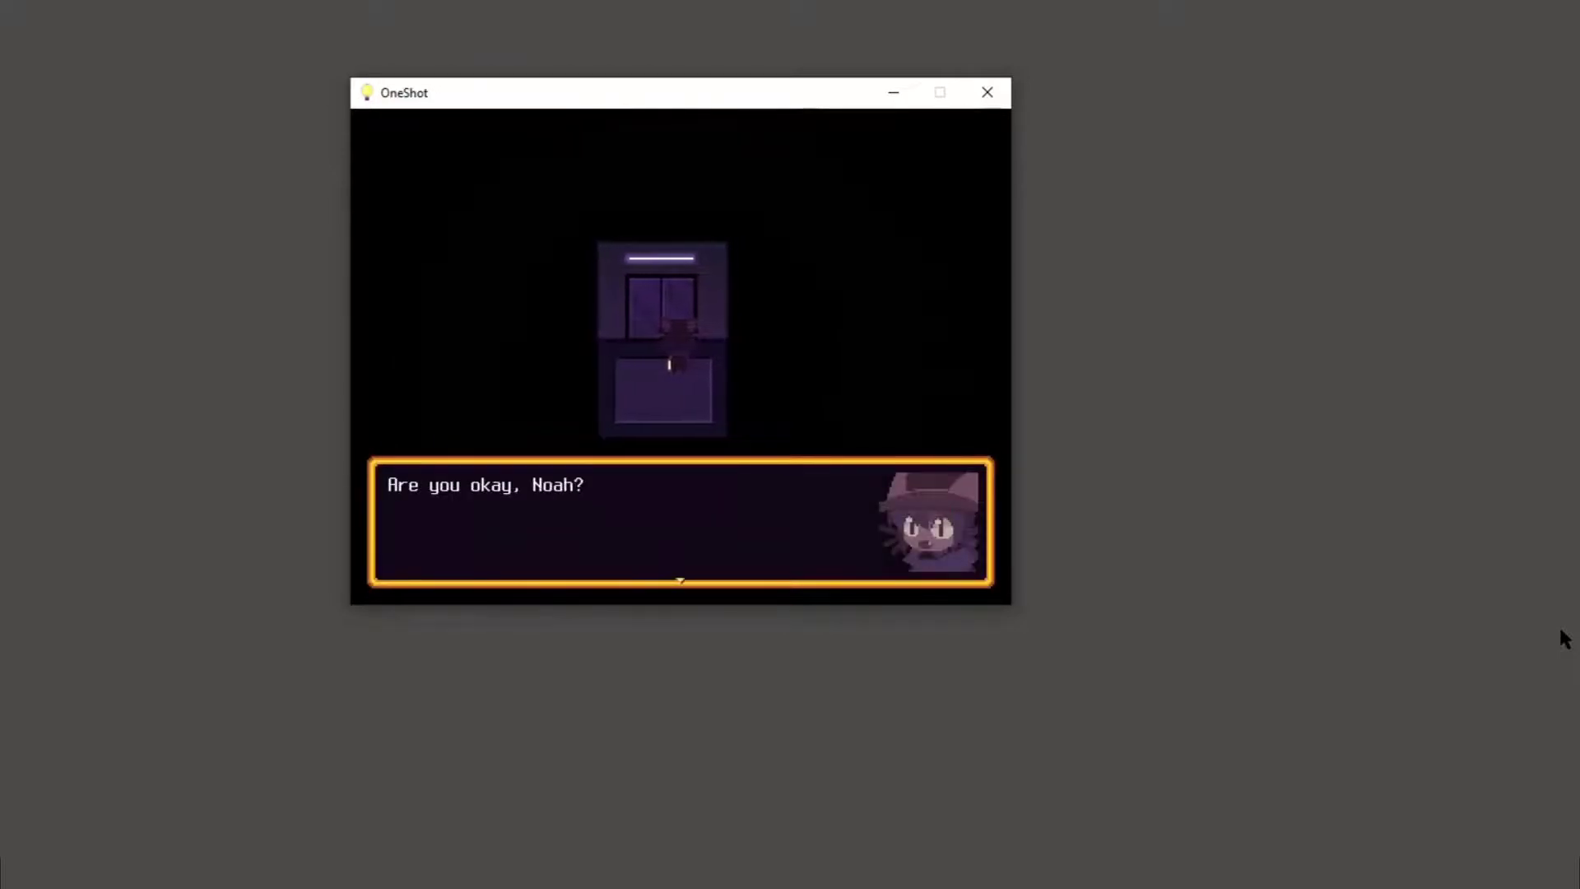
{"action": "key", "text": "z"}
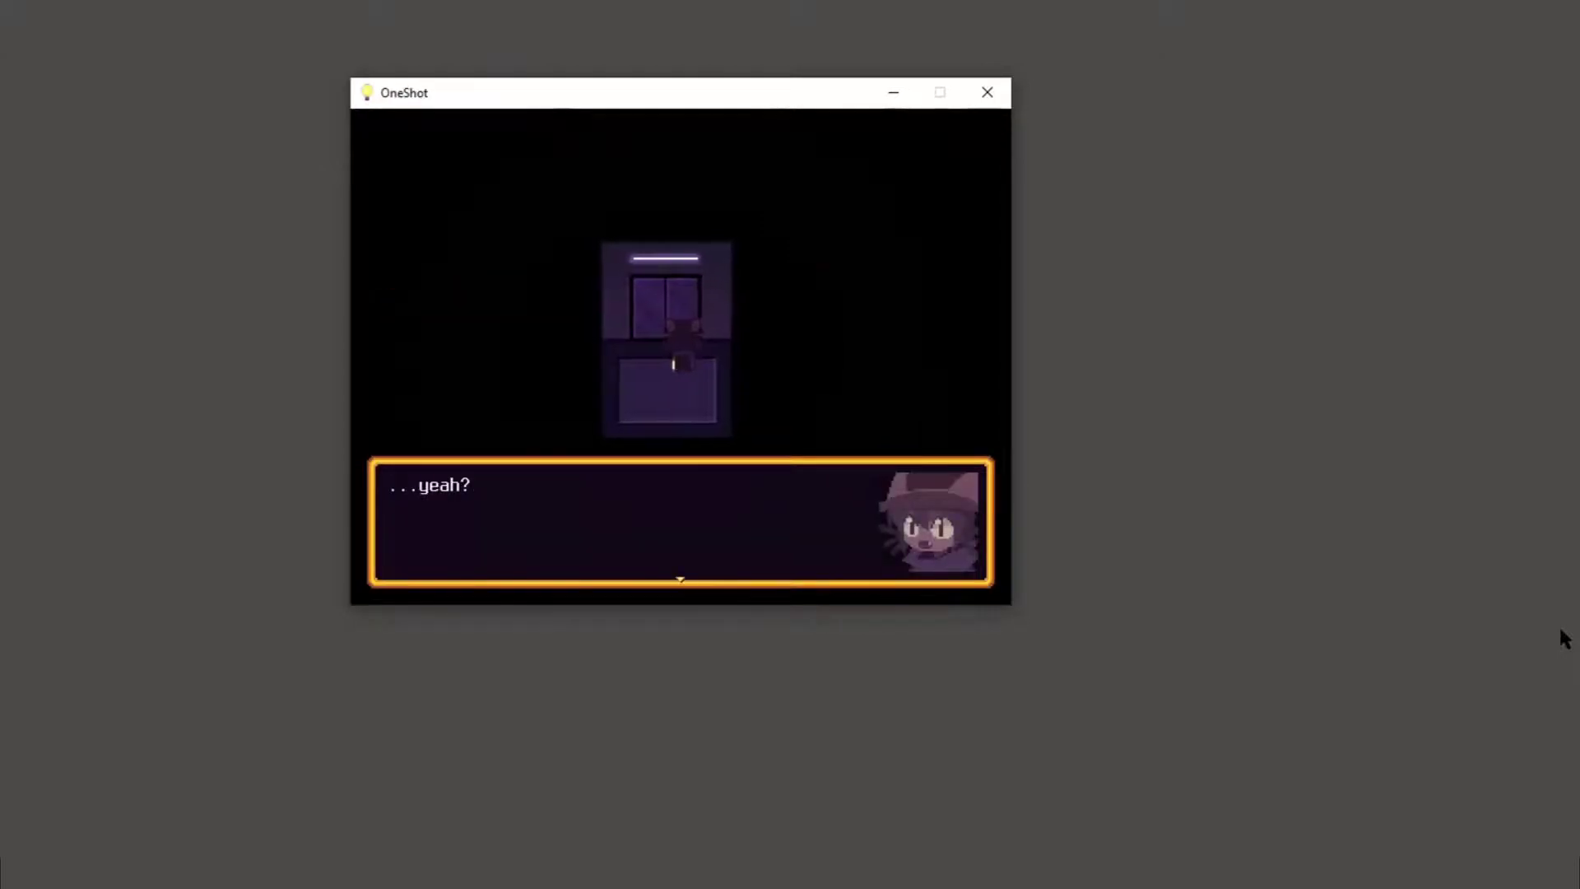
Step: Tell Niko both cannot be saved, and hear her ask what happens to her
{"action": "key", "text": "z"}
{"action": "key", "text": "z"}
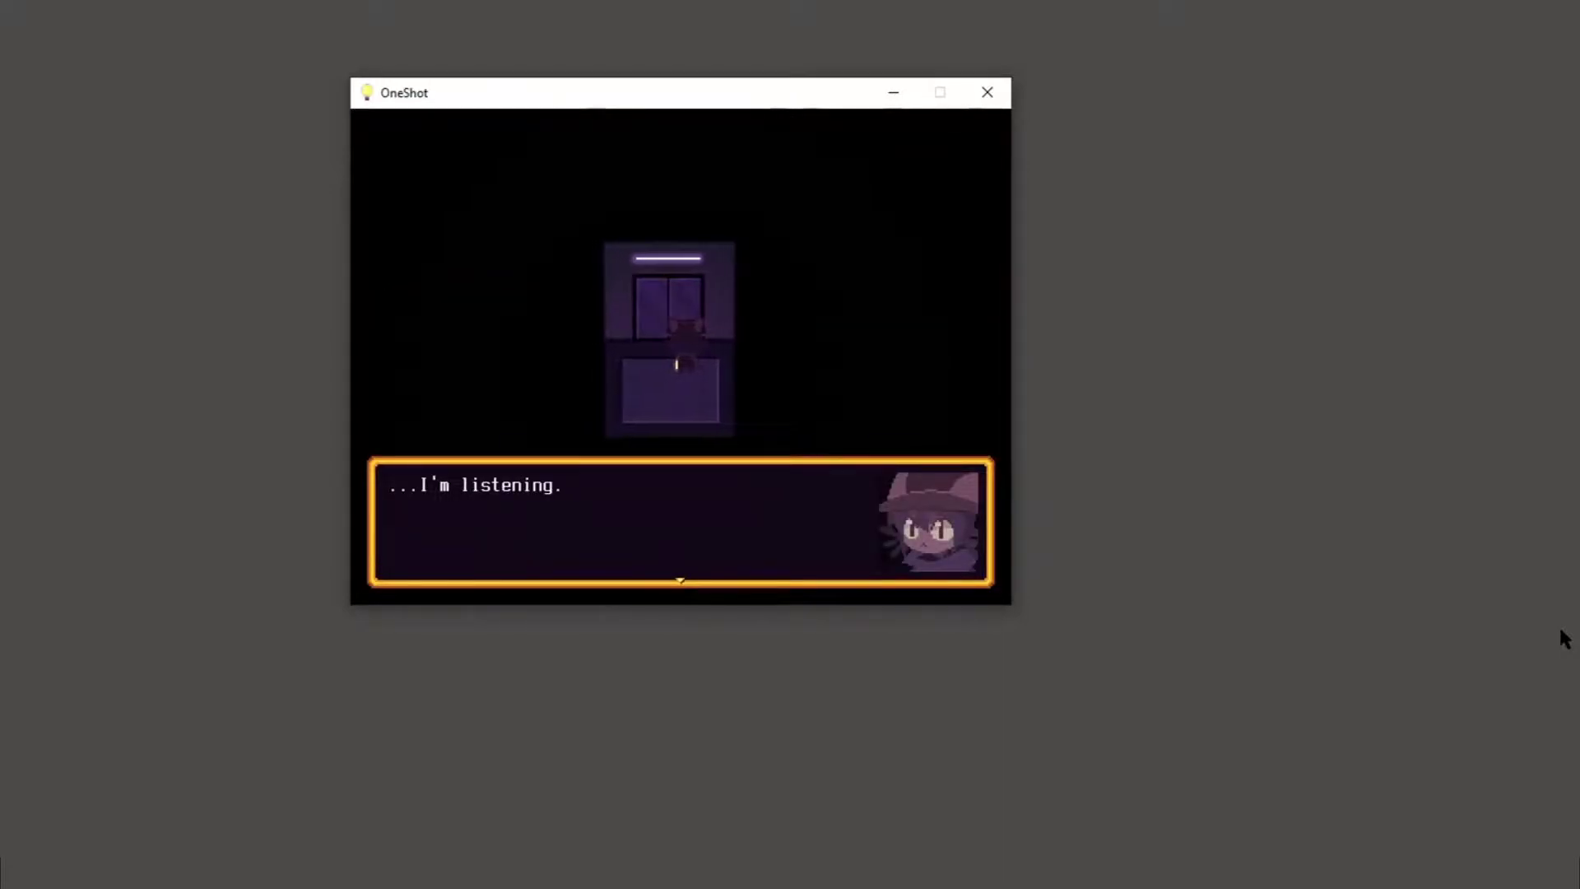
{"action": "key", "text": "z"}
{"action": "key", "text": "z"}
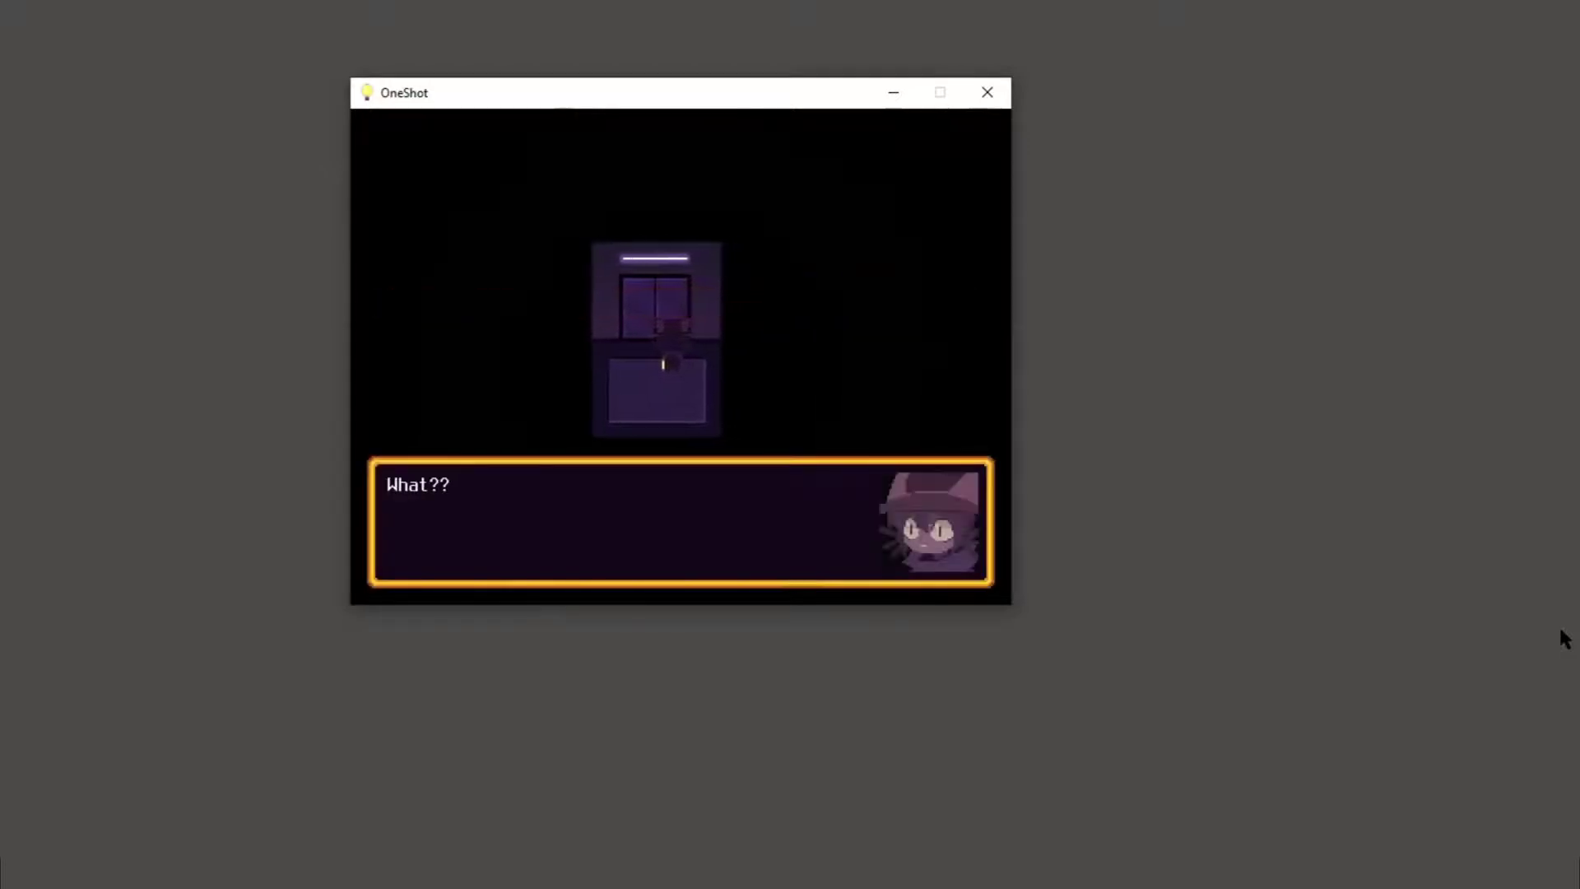
{"action": "key", "text": "z"}
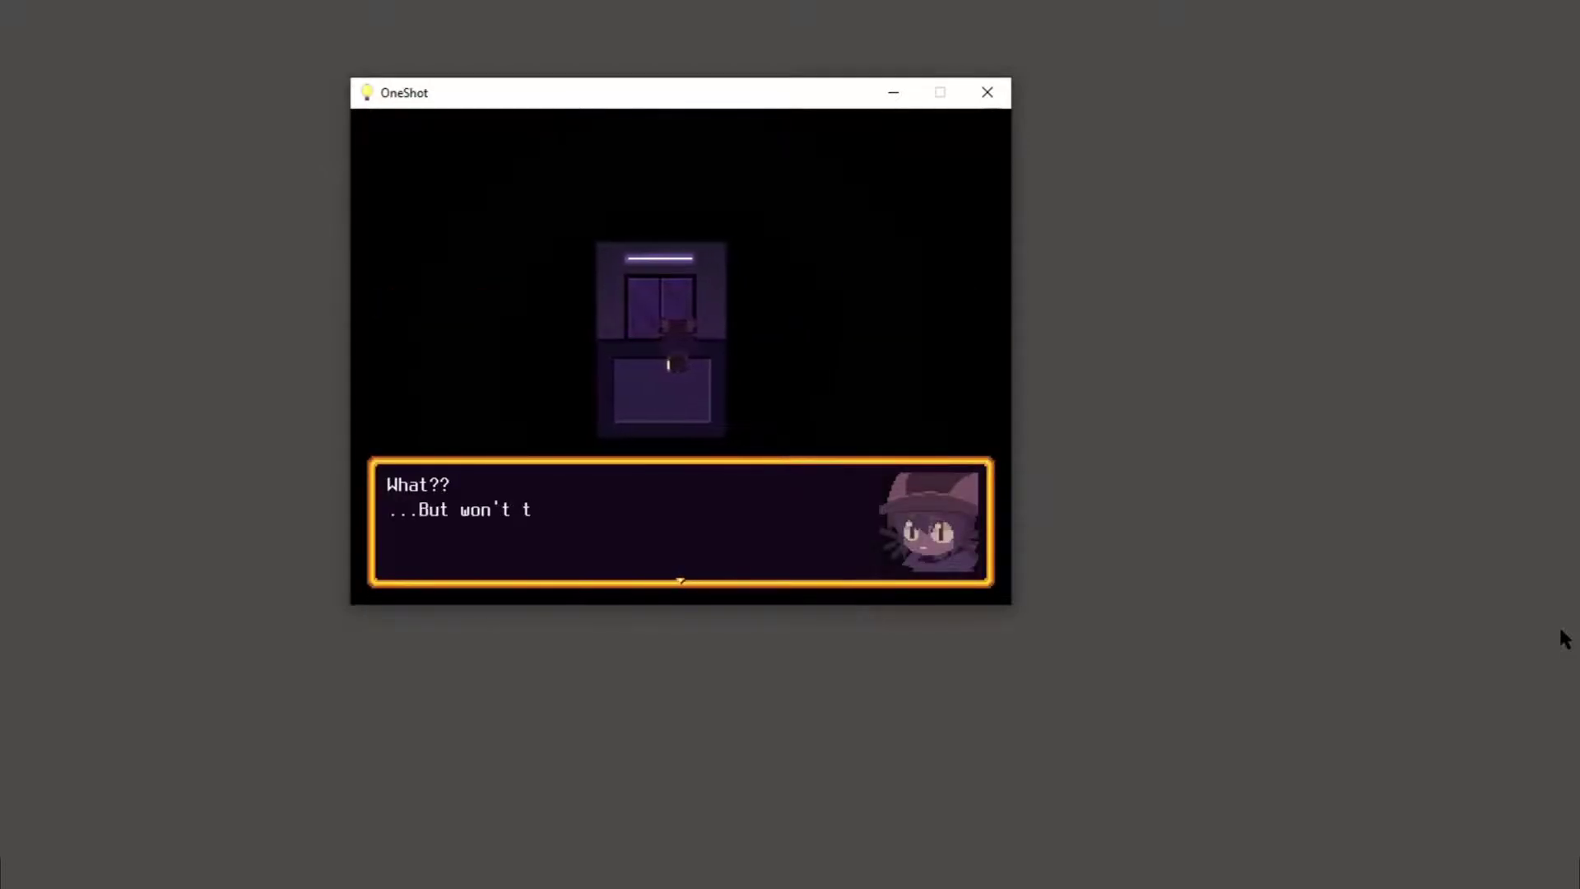
{"action": "key", "text": "z"}
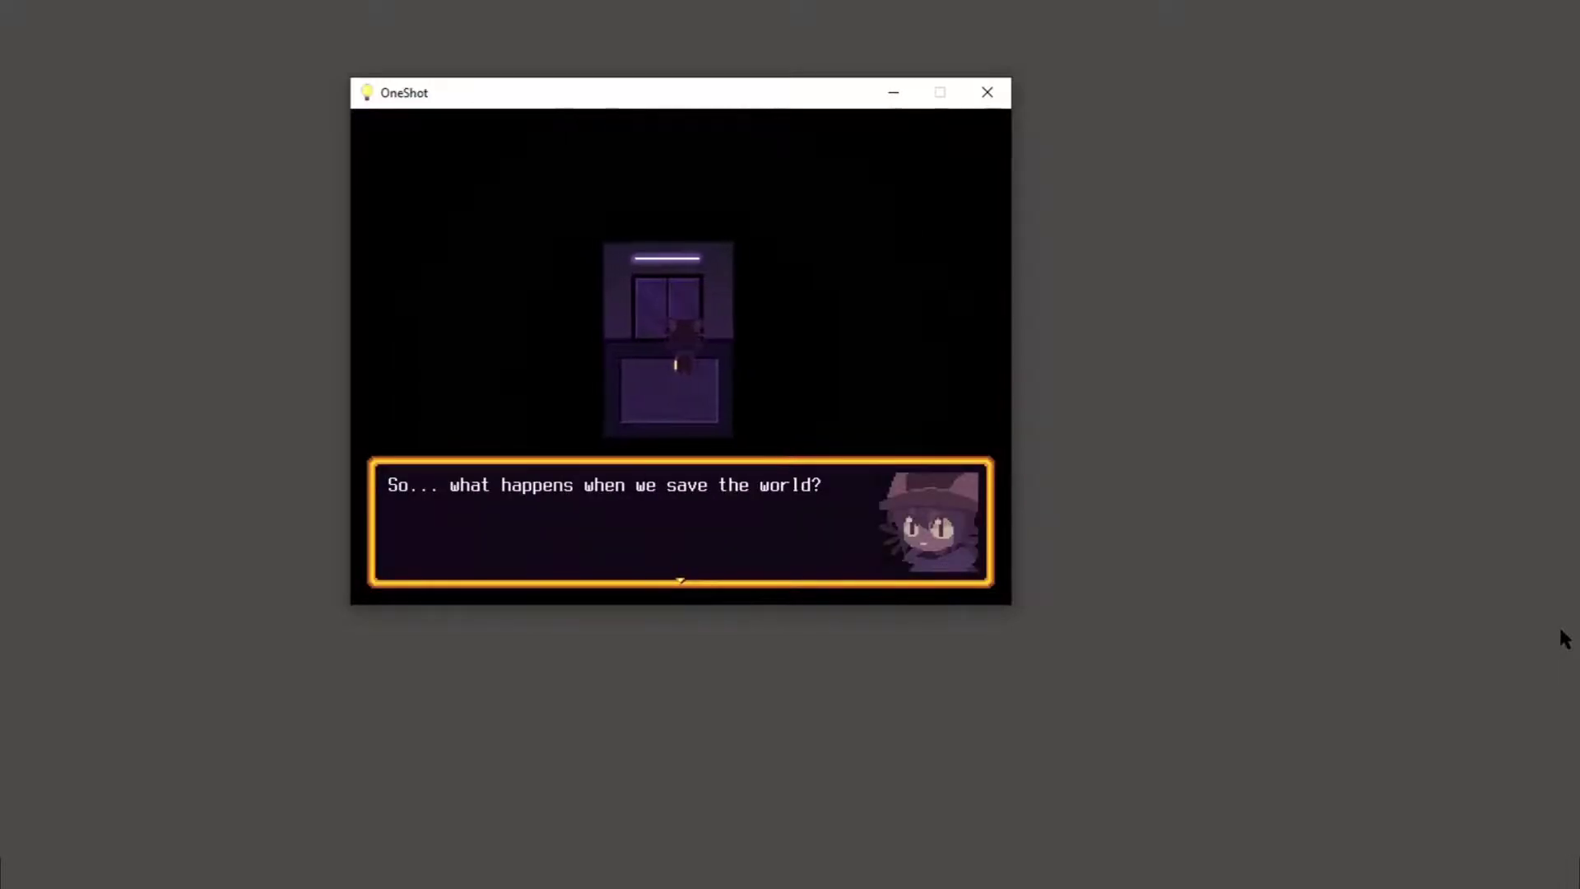
{"action": "key", "text": "z"}
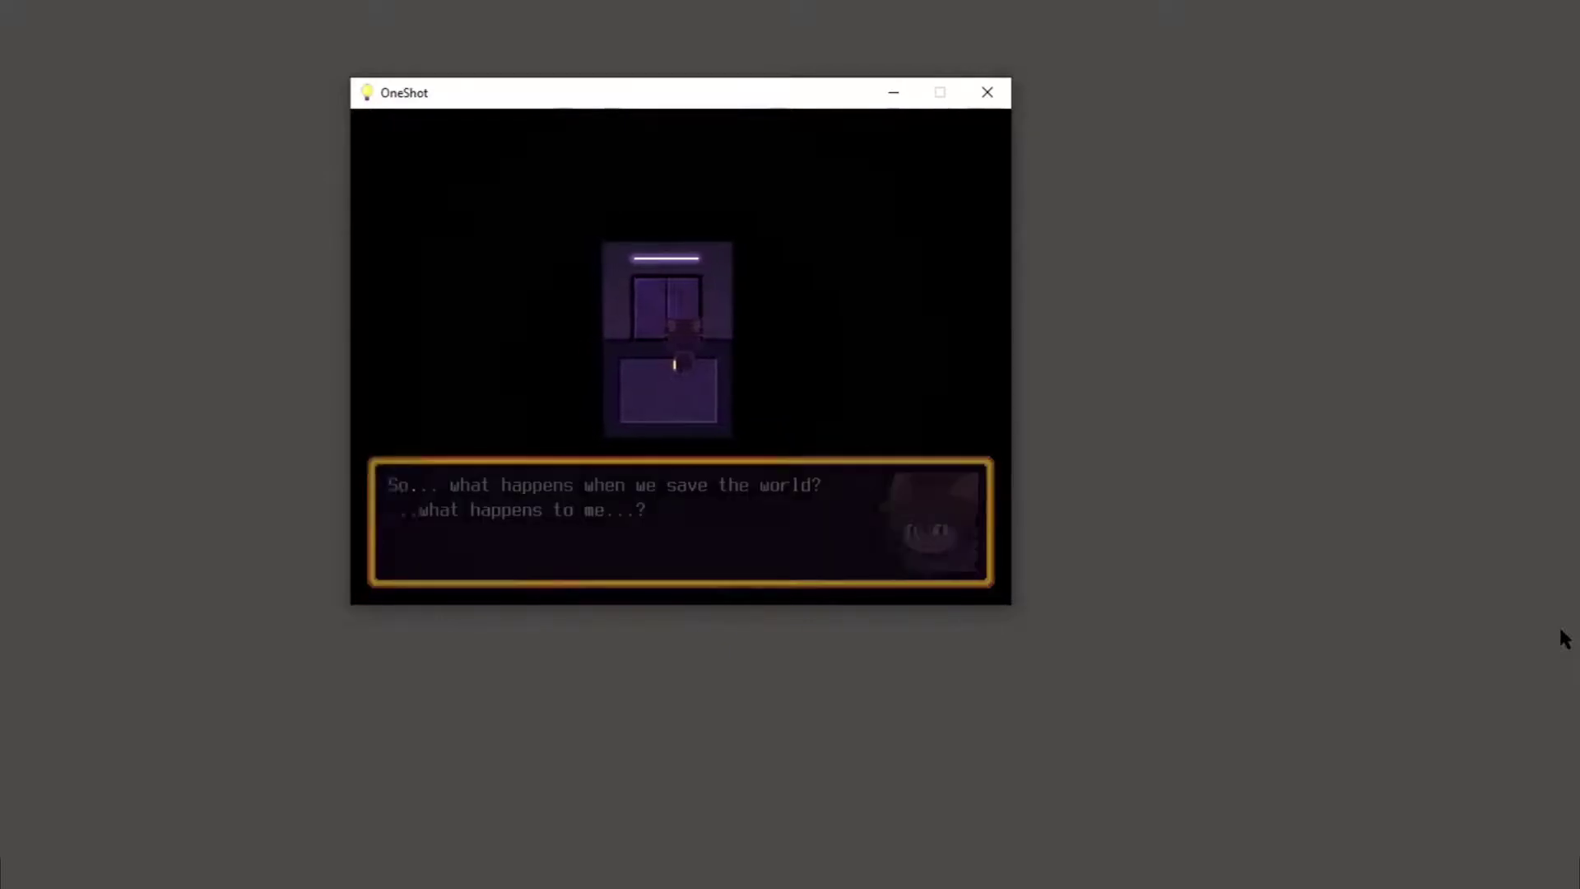
{"action": "key", "text": "z"}
{"action": "key", "text": "z"}
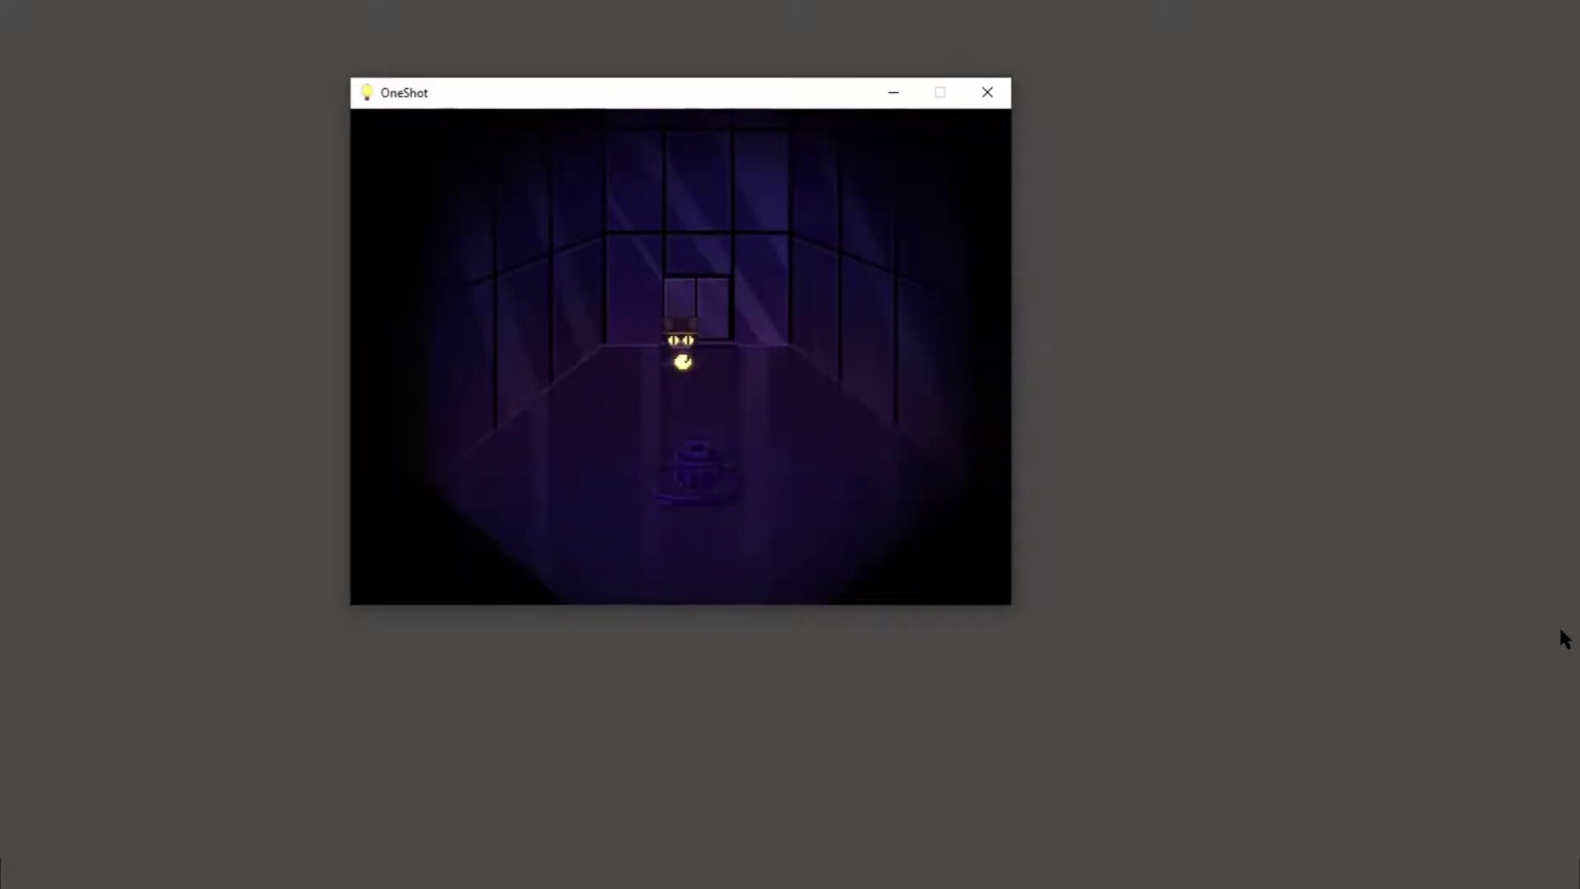
Step: Walk Niko up to the sun's pedestal and read the line about where the sun belongs
{"action": "key", "text": "Down"}
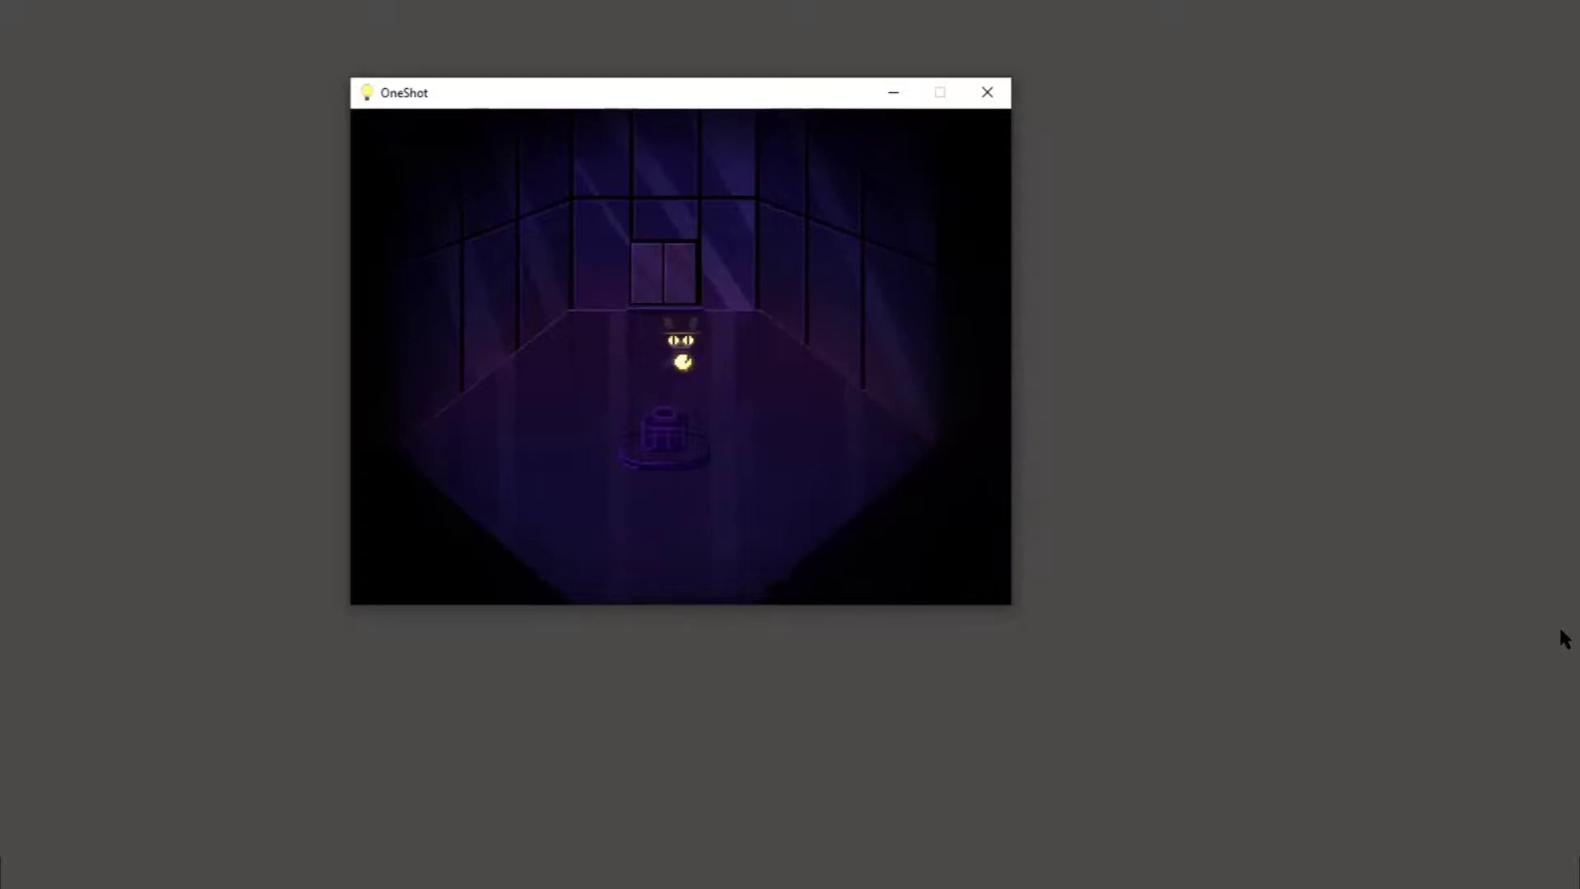
{"action": "key", "text": "Up"}
{"action": "key", "text": "z"}
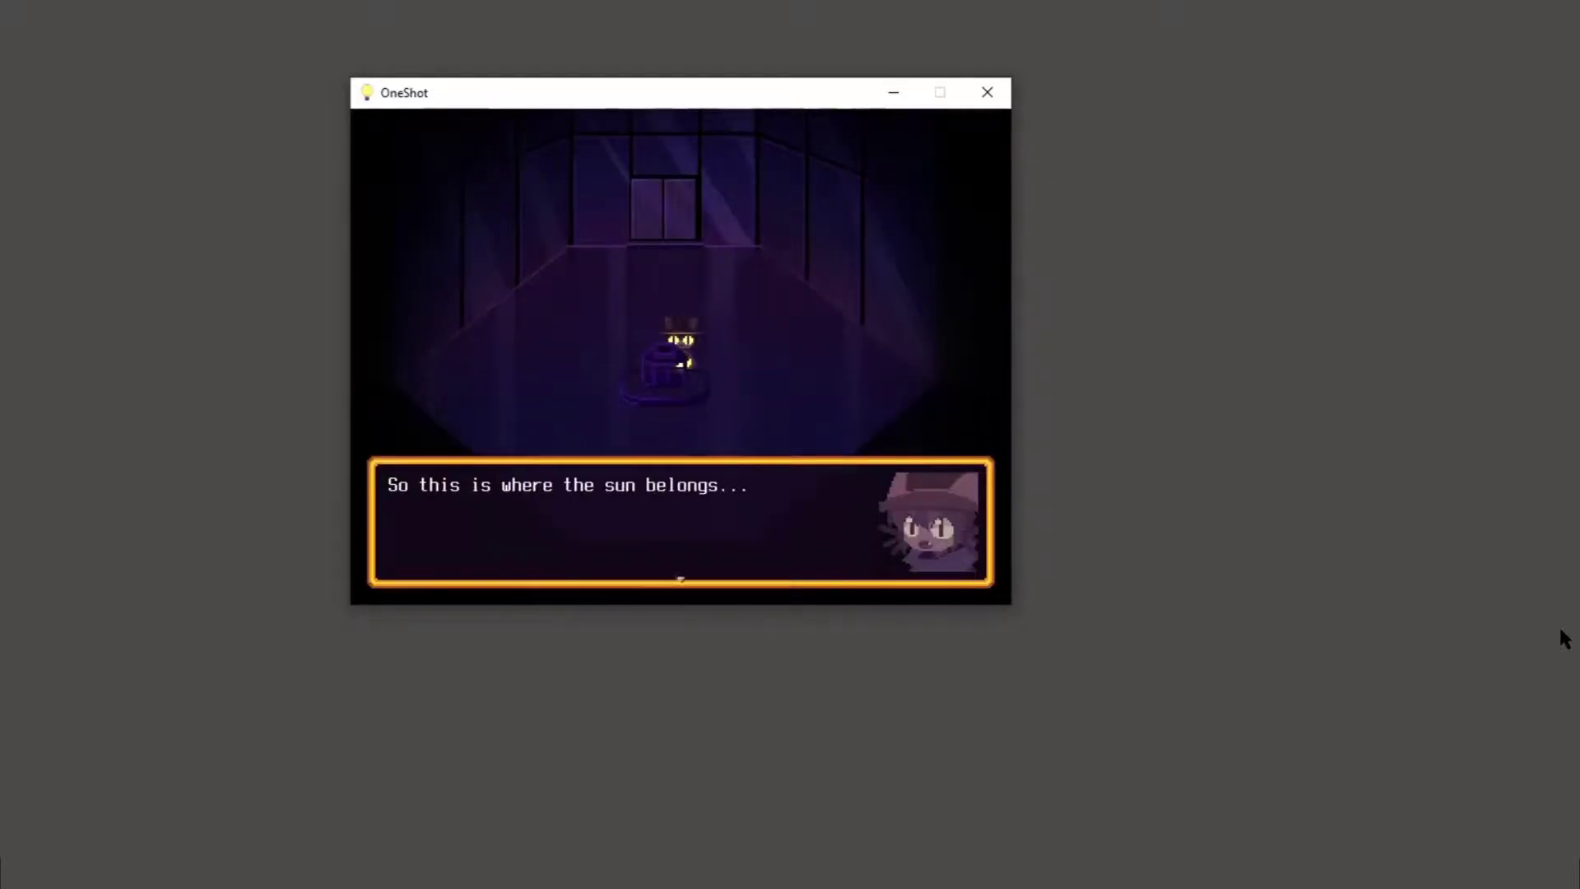
{"action": "key", "text": "z"}
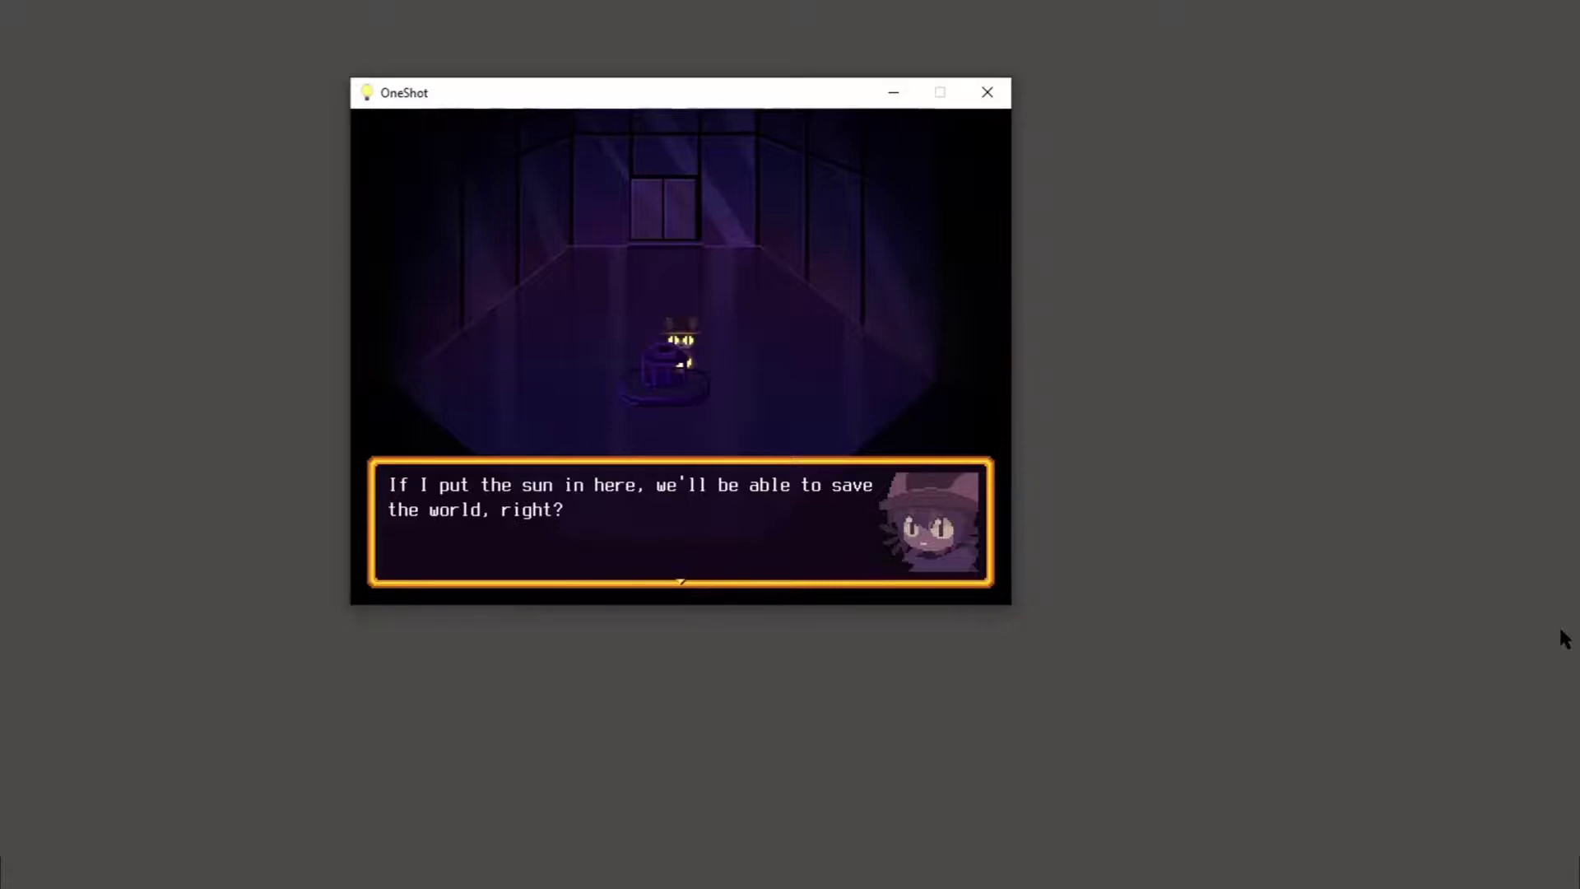
{"action": "key", "text": "z"}
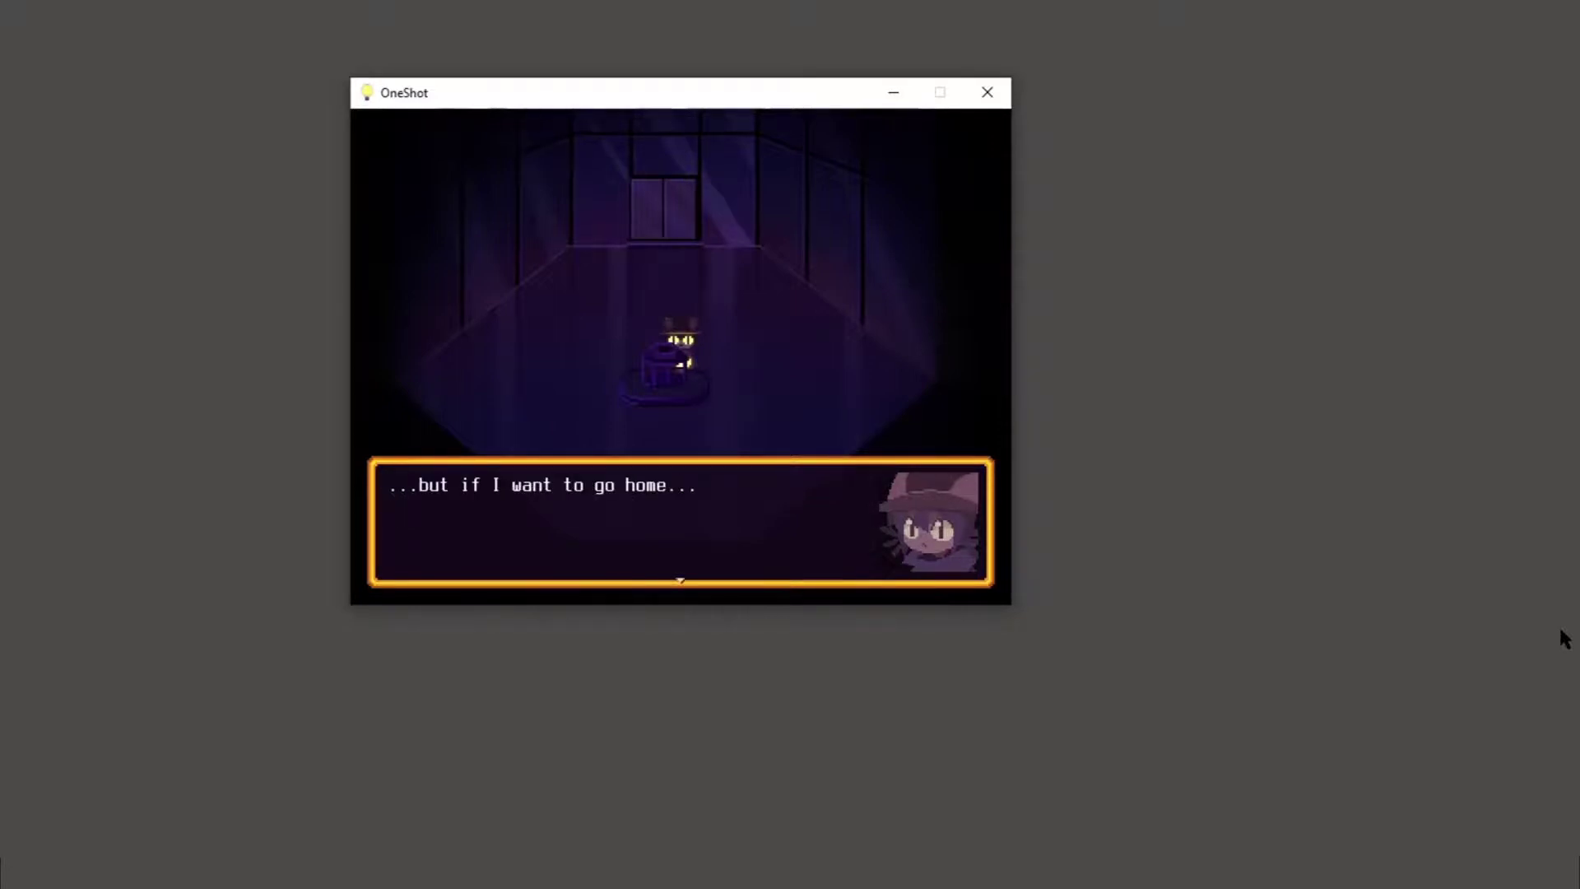
Step: Play through Niko realising home means breaking the sun, until 'What's the right thing to do?'
{"action": "key", "text": "z"}
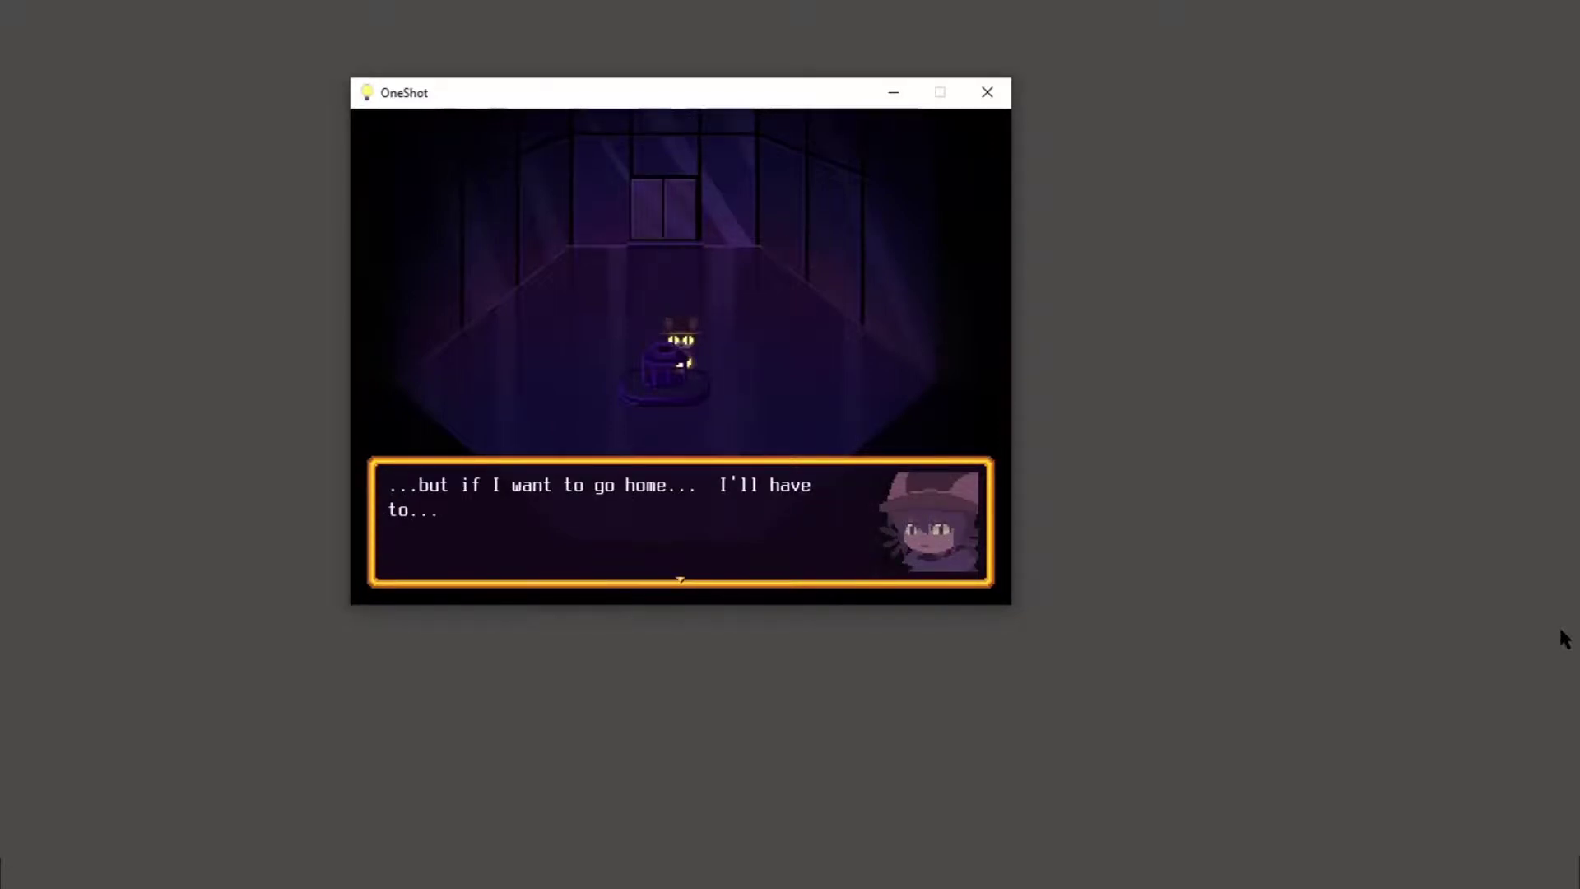
{"action": "key", "text": "z"}
{"action": "key", "text": "z"}
{"action": "key", "text": "z"}
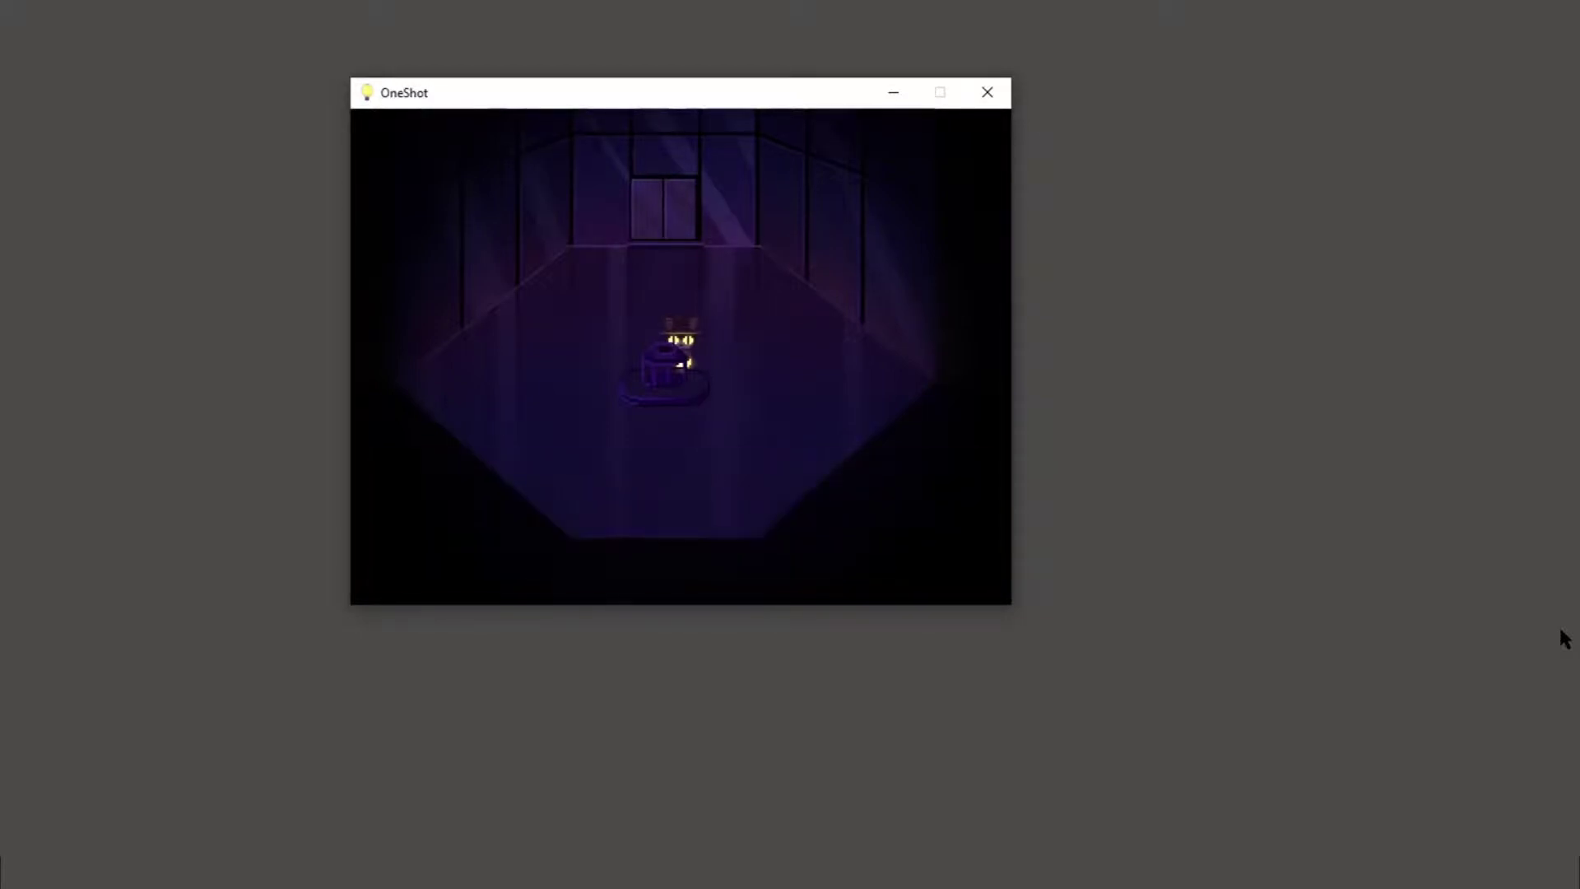
{"action": "key", "text": "z"}
{"action": "key", "text": "z"}
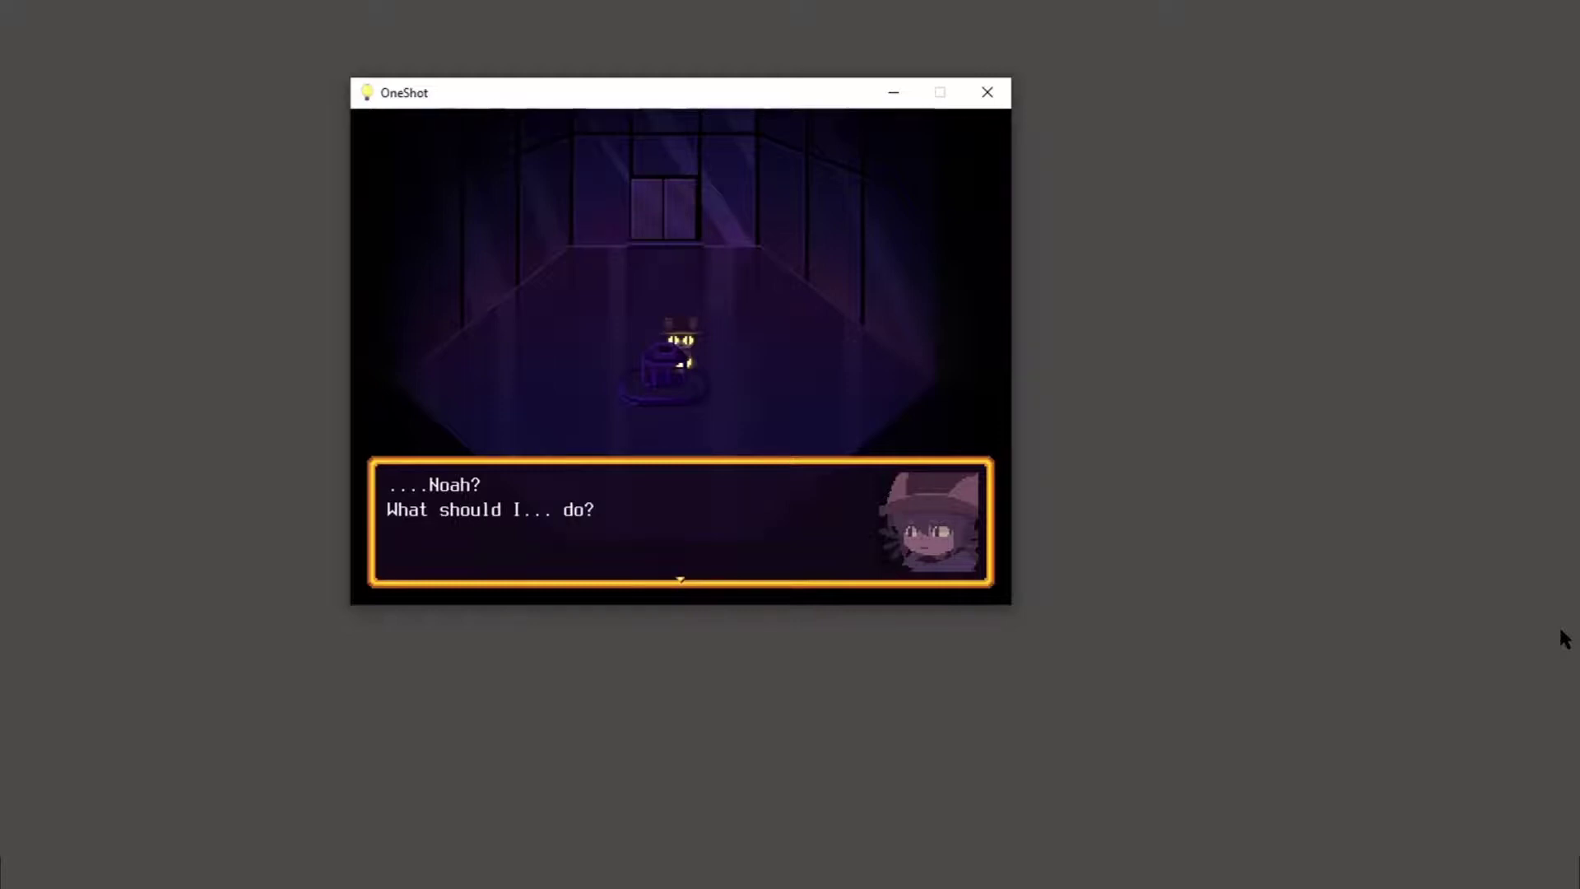
{"action": "key", "text": "z"}
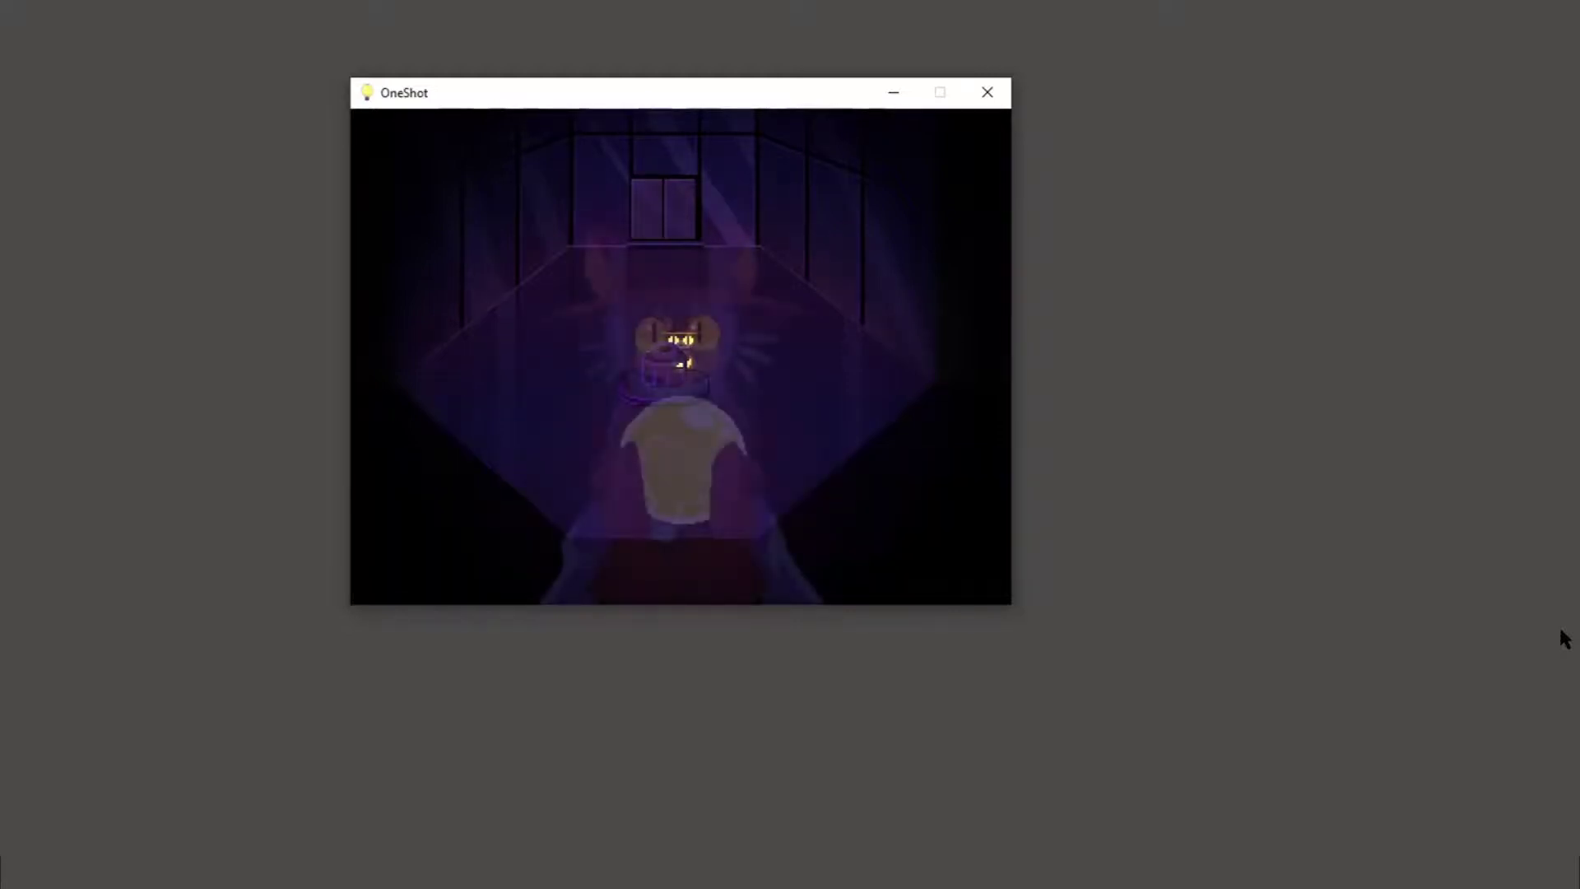
{"action": "key", "text": "z"}
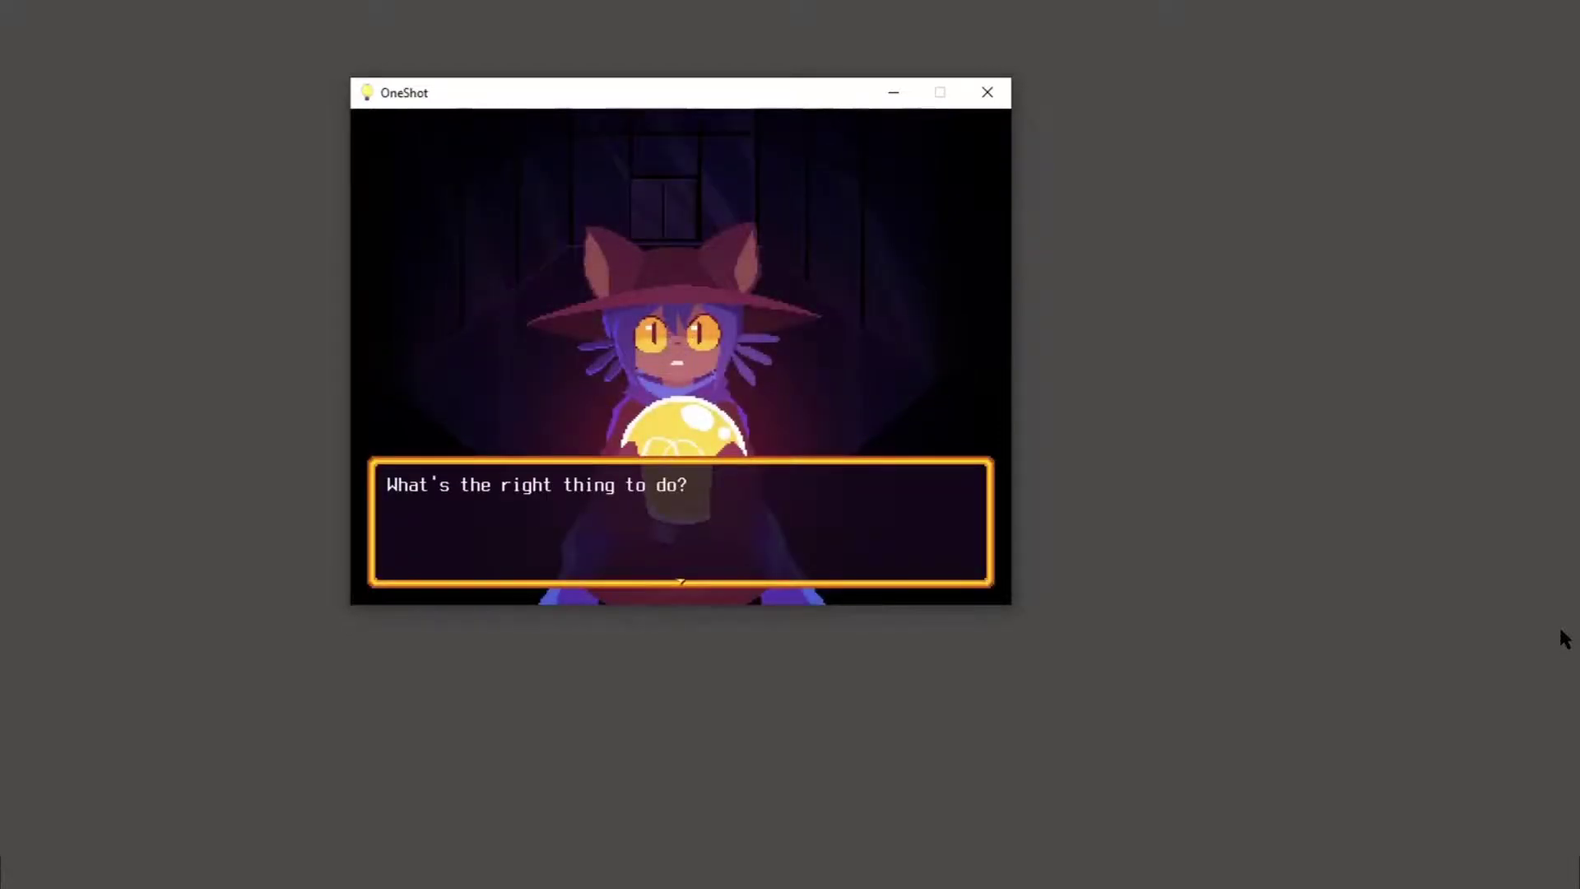
{"action": "key", "text": "z"}
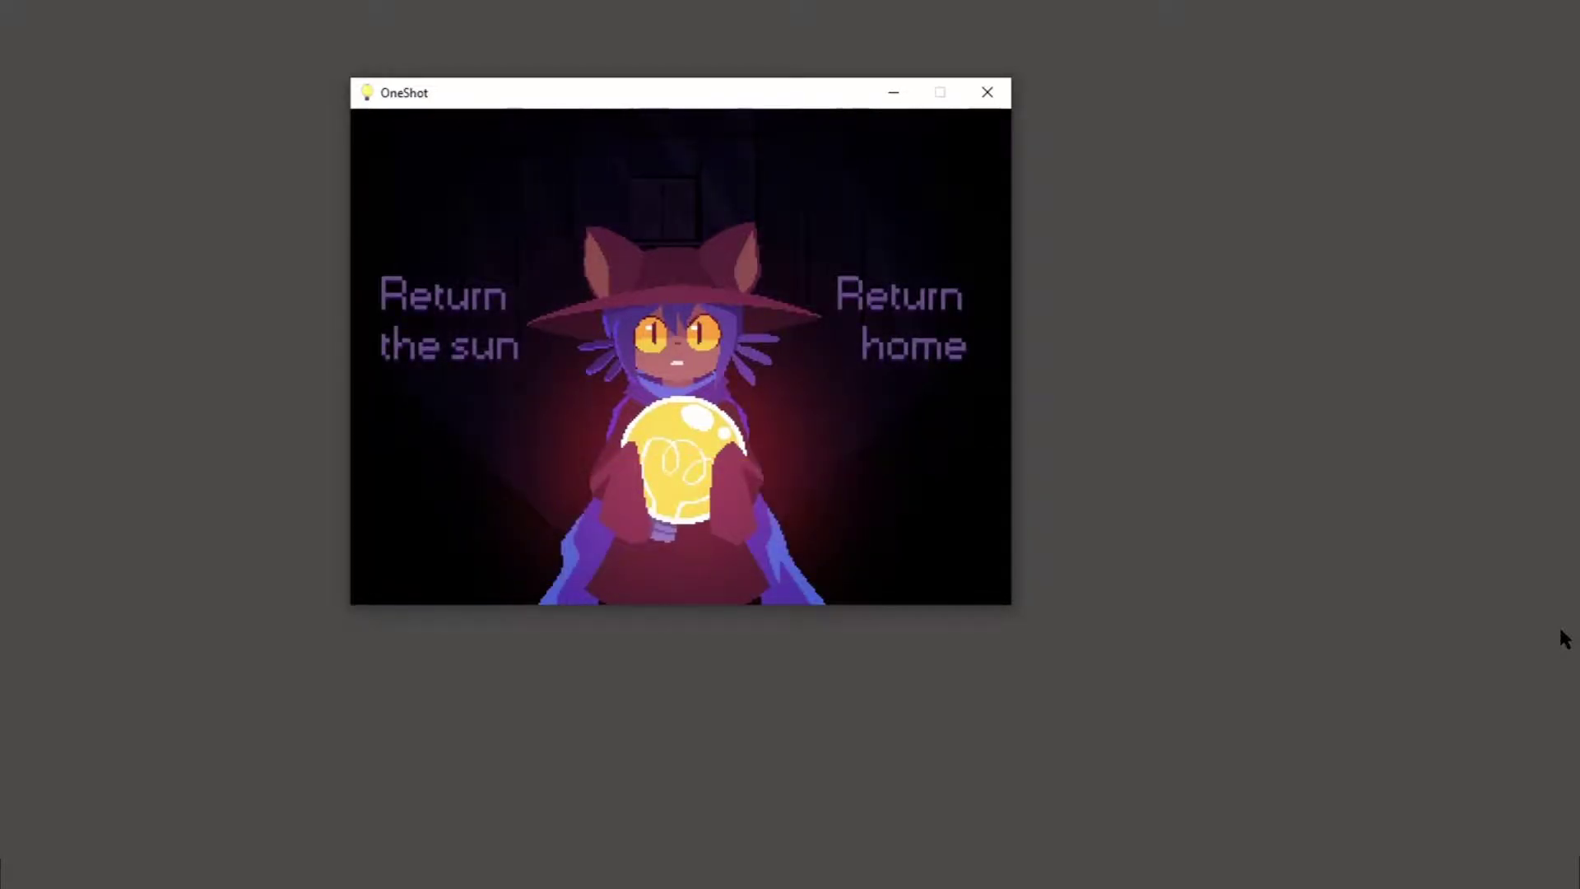
Step: Weigh 'Return the sun' against 'Return home', then confirm 'Return home'
{"action": "key", "text": "Left"}
{"action": "key", "text": "Right"}
{"action": "key", "text": "Left"}
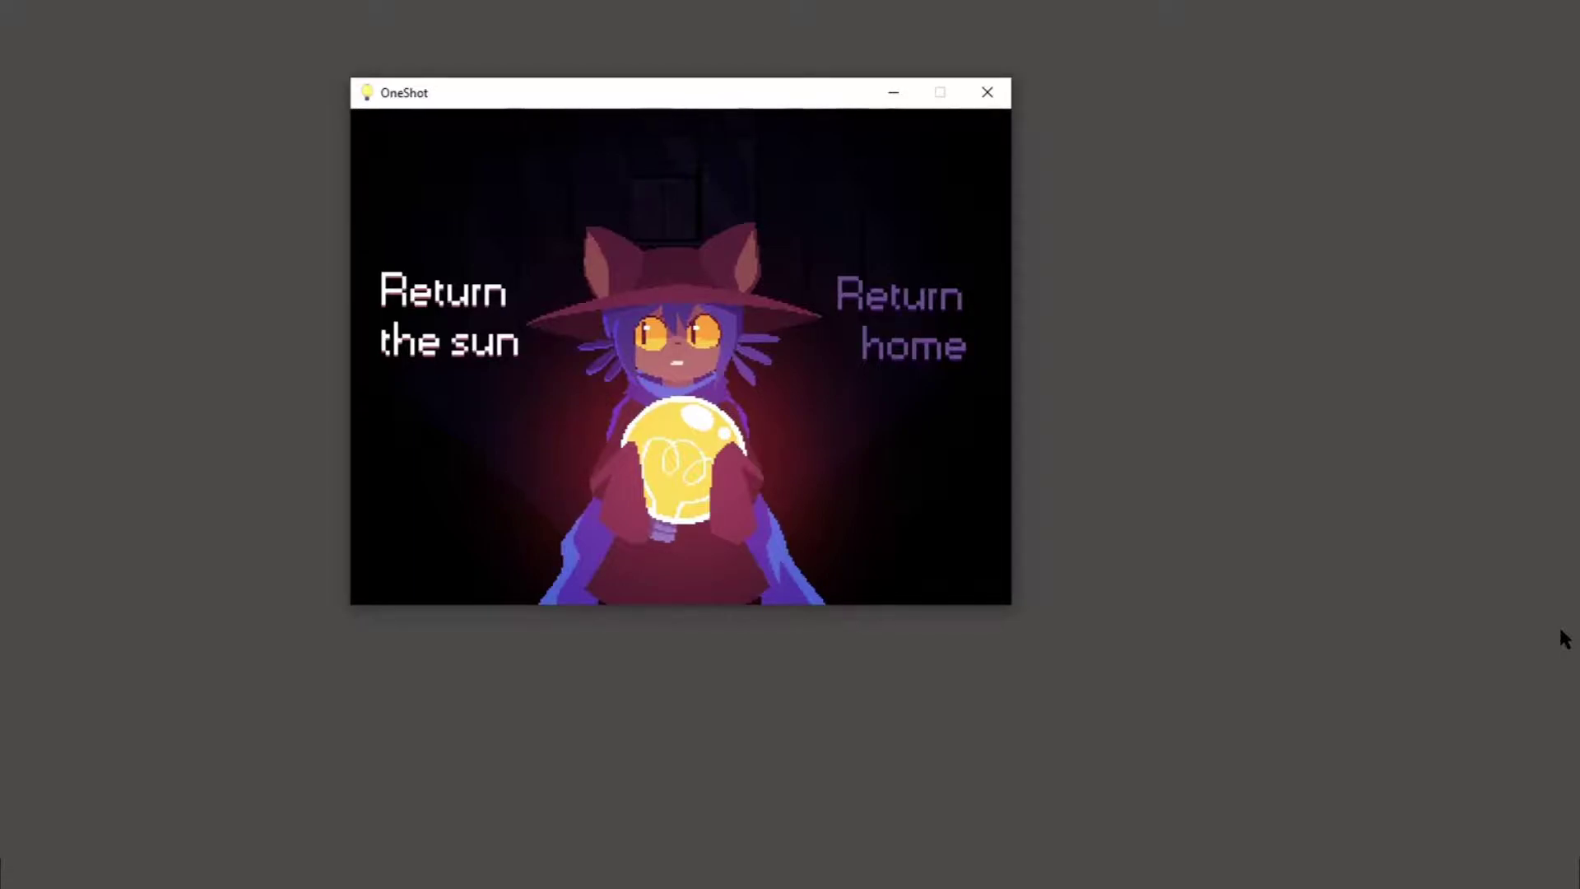
{"action": "key", "text": "Right"}
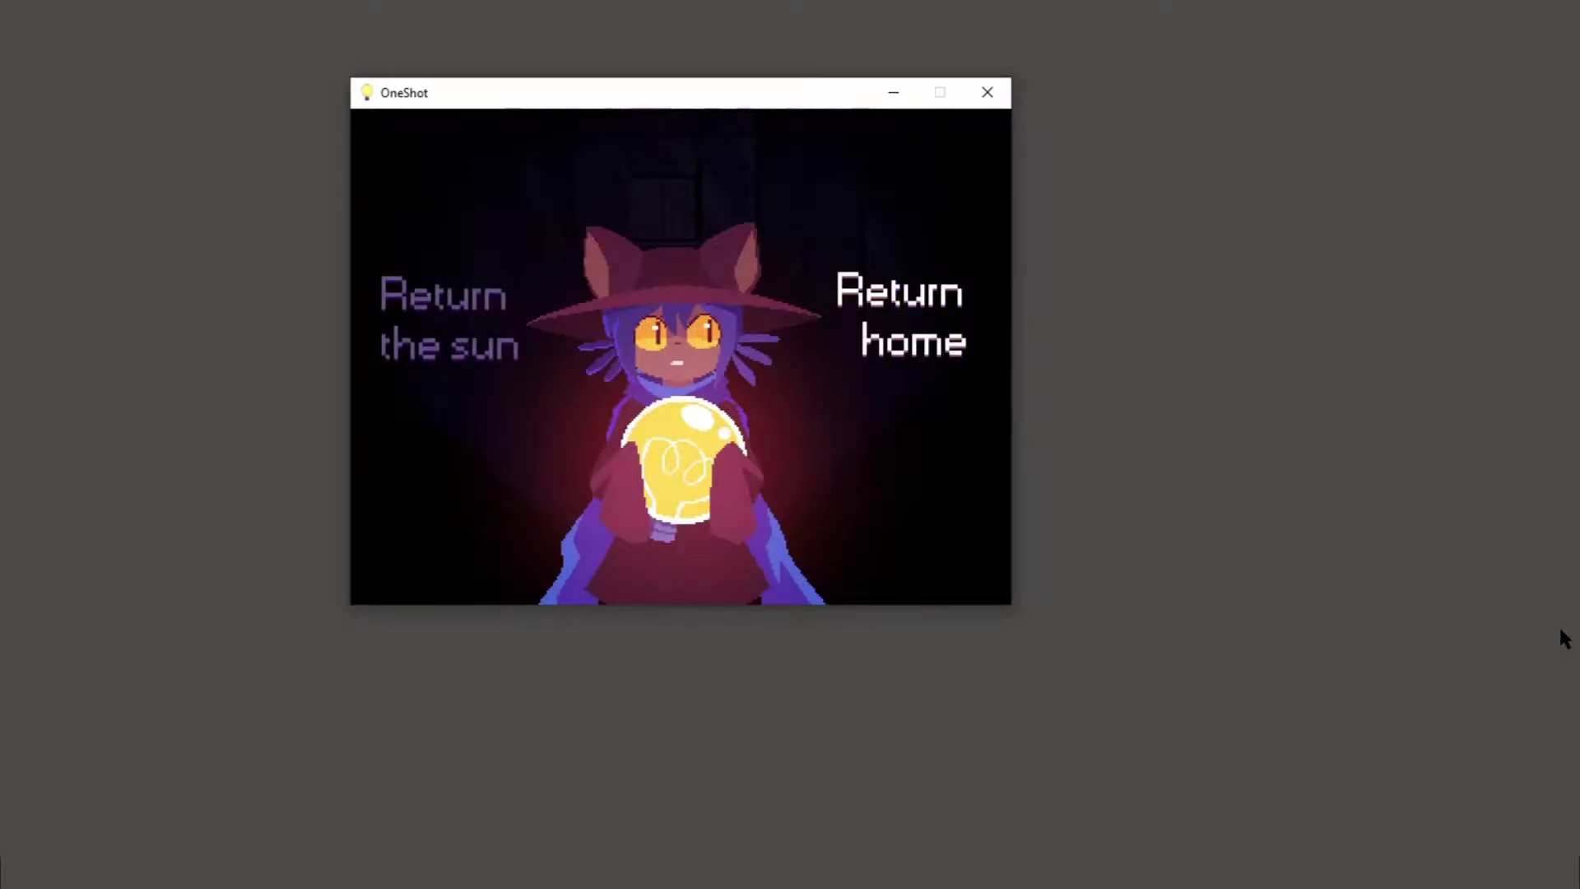
{"action": "key", "text": "Left"}
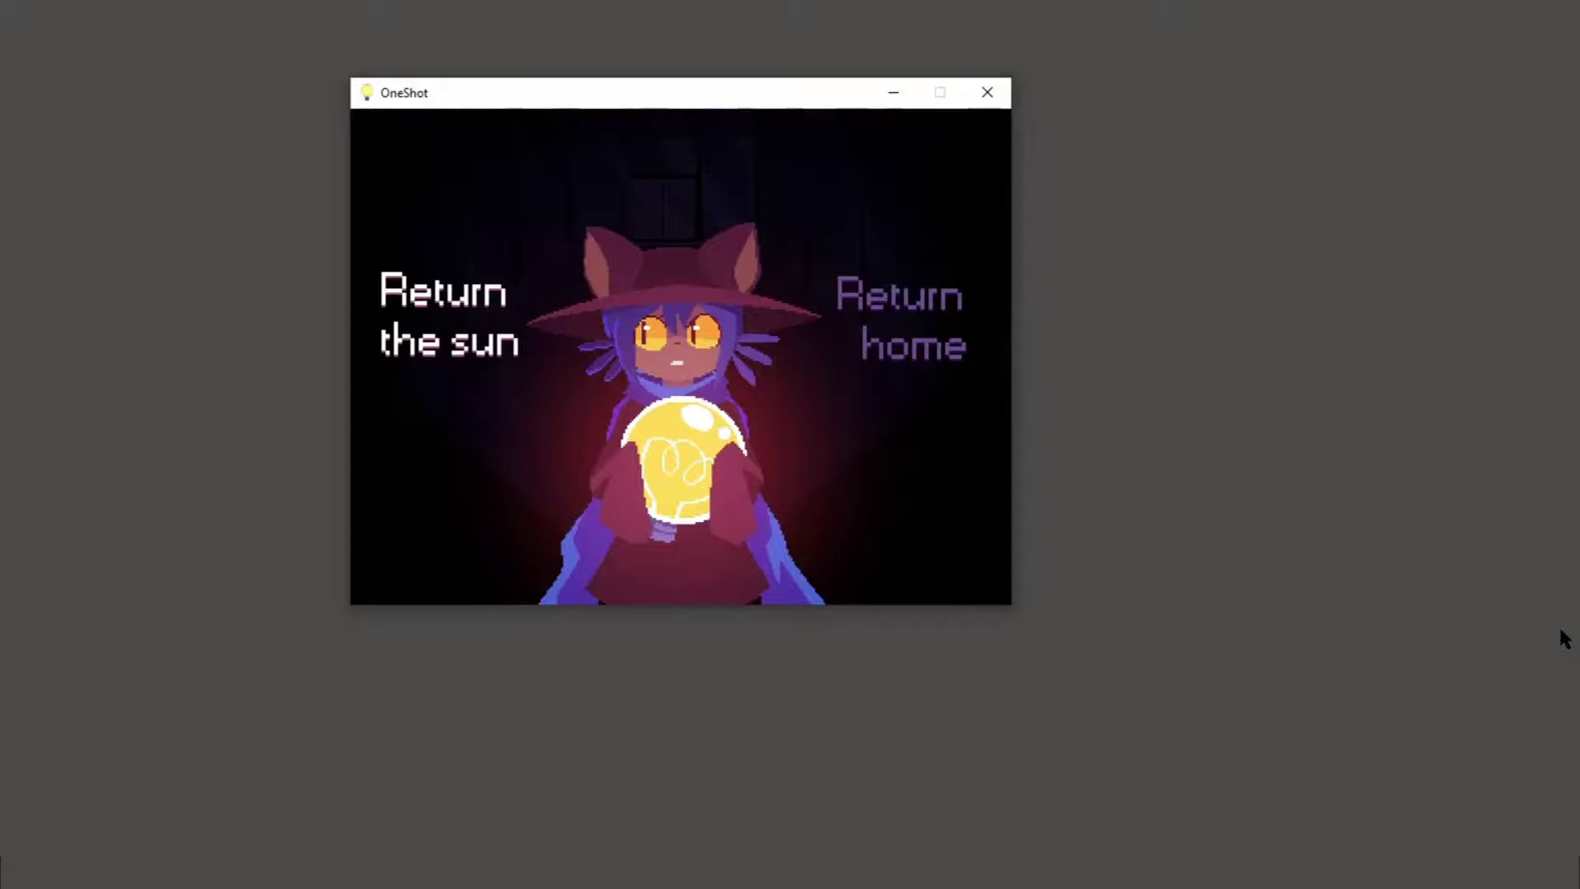
{"action": "key", "text": "Right"}
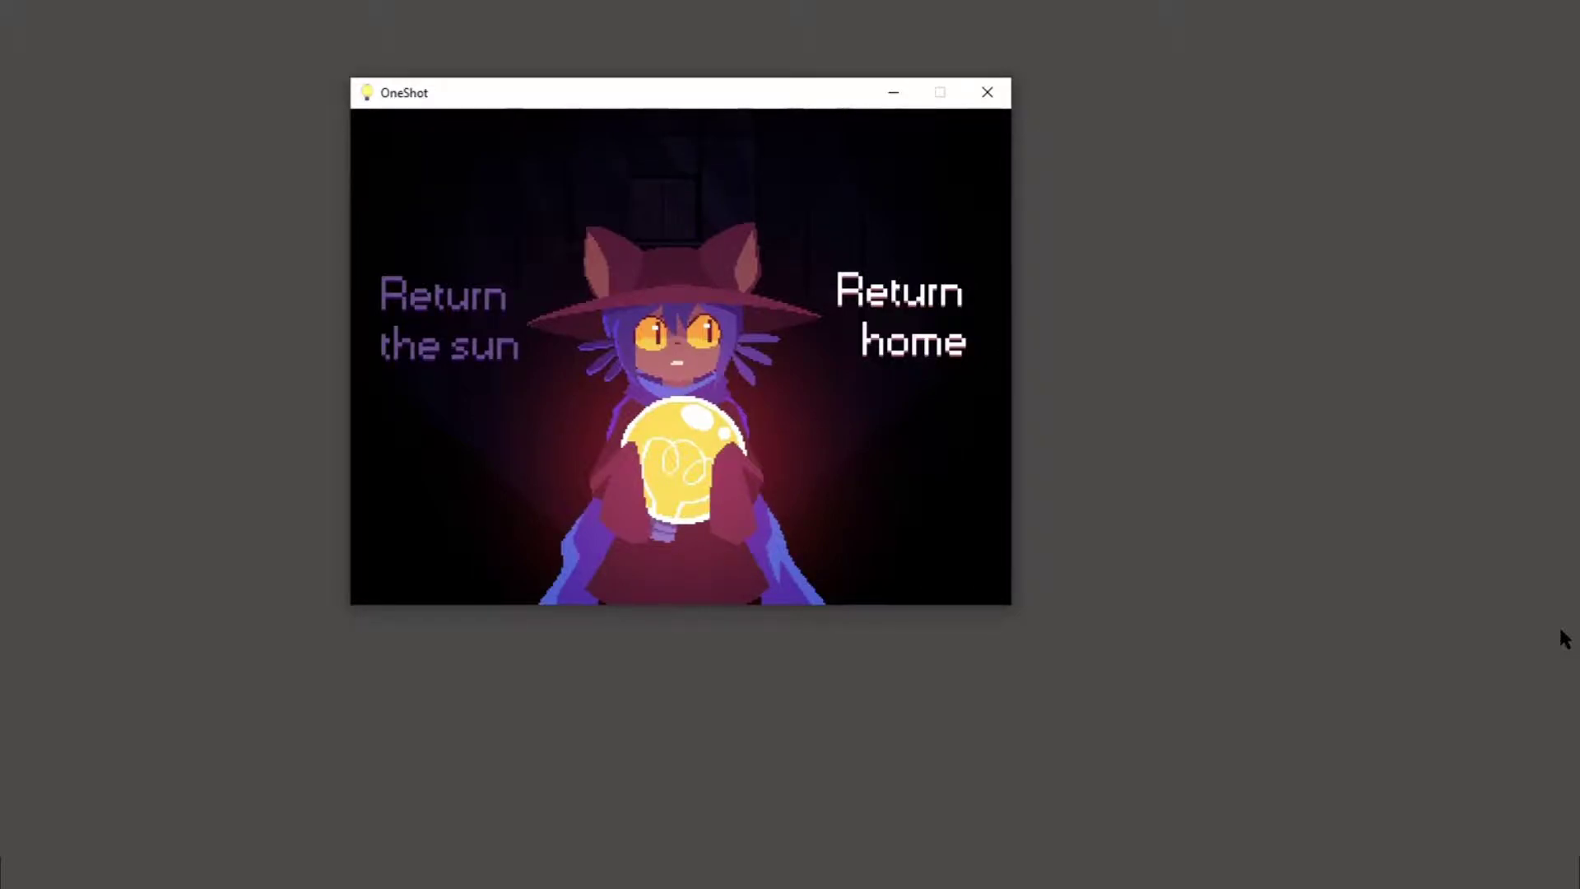
{"action": "key", "text": "Return"}
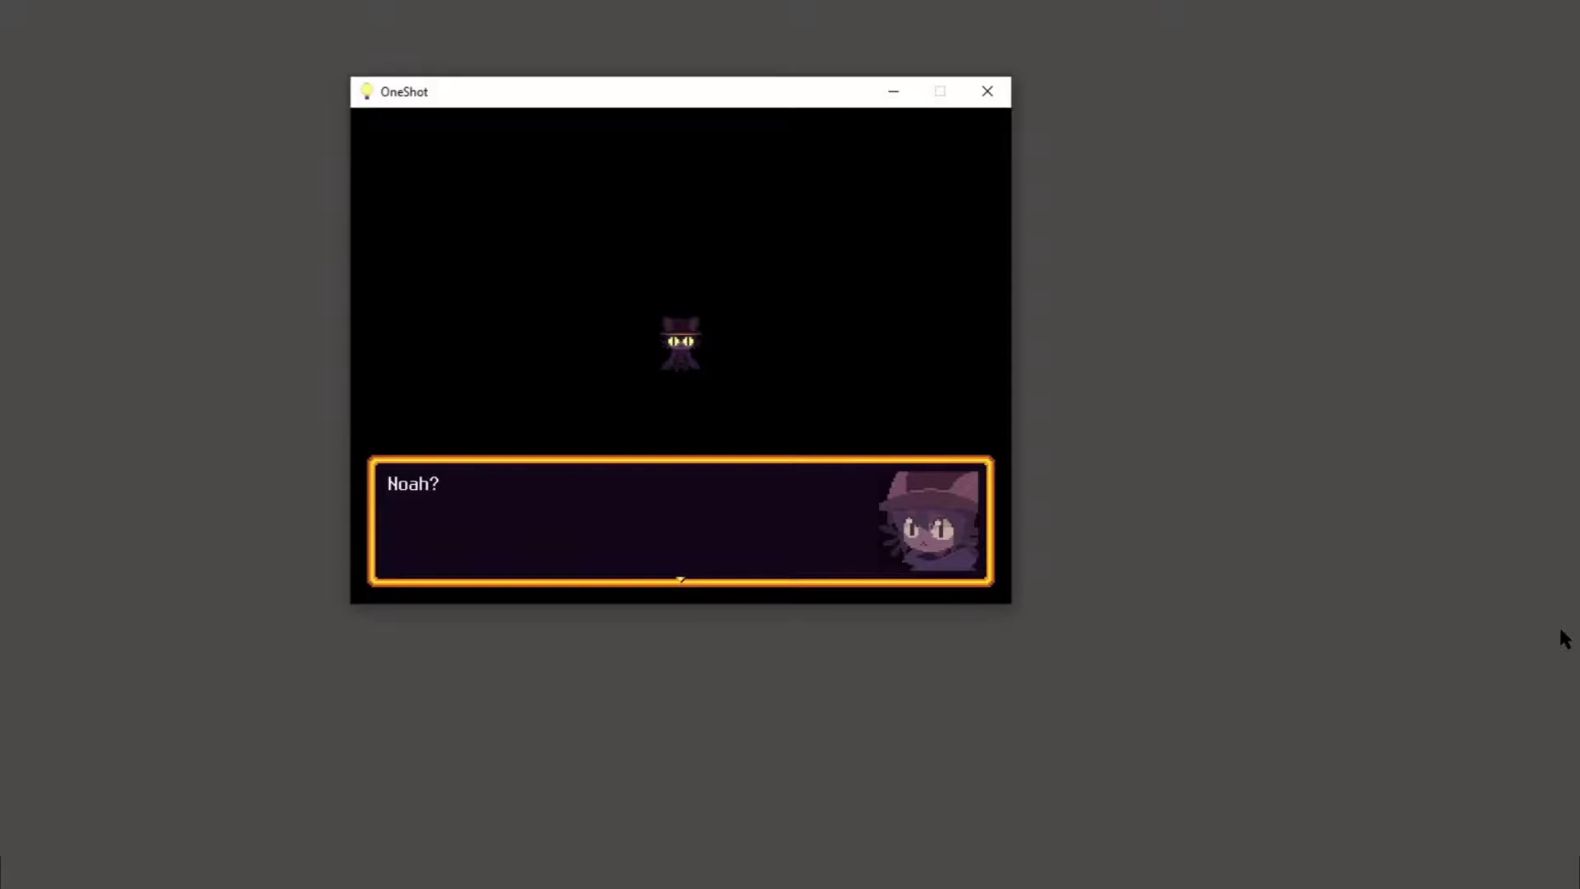
Step: Advance Niko's lines in the dark passage toward the light until Niko calls for Mama
{"action": "key", "text": "z"}
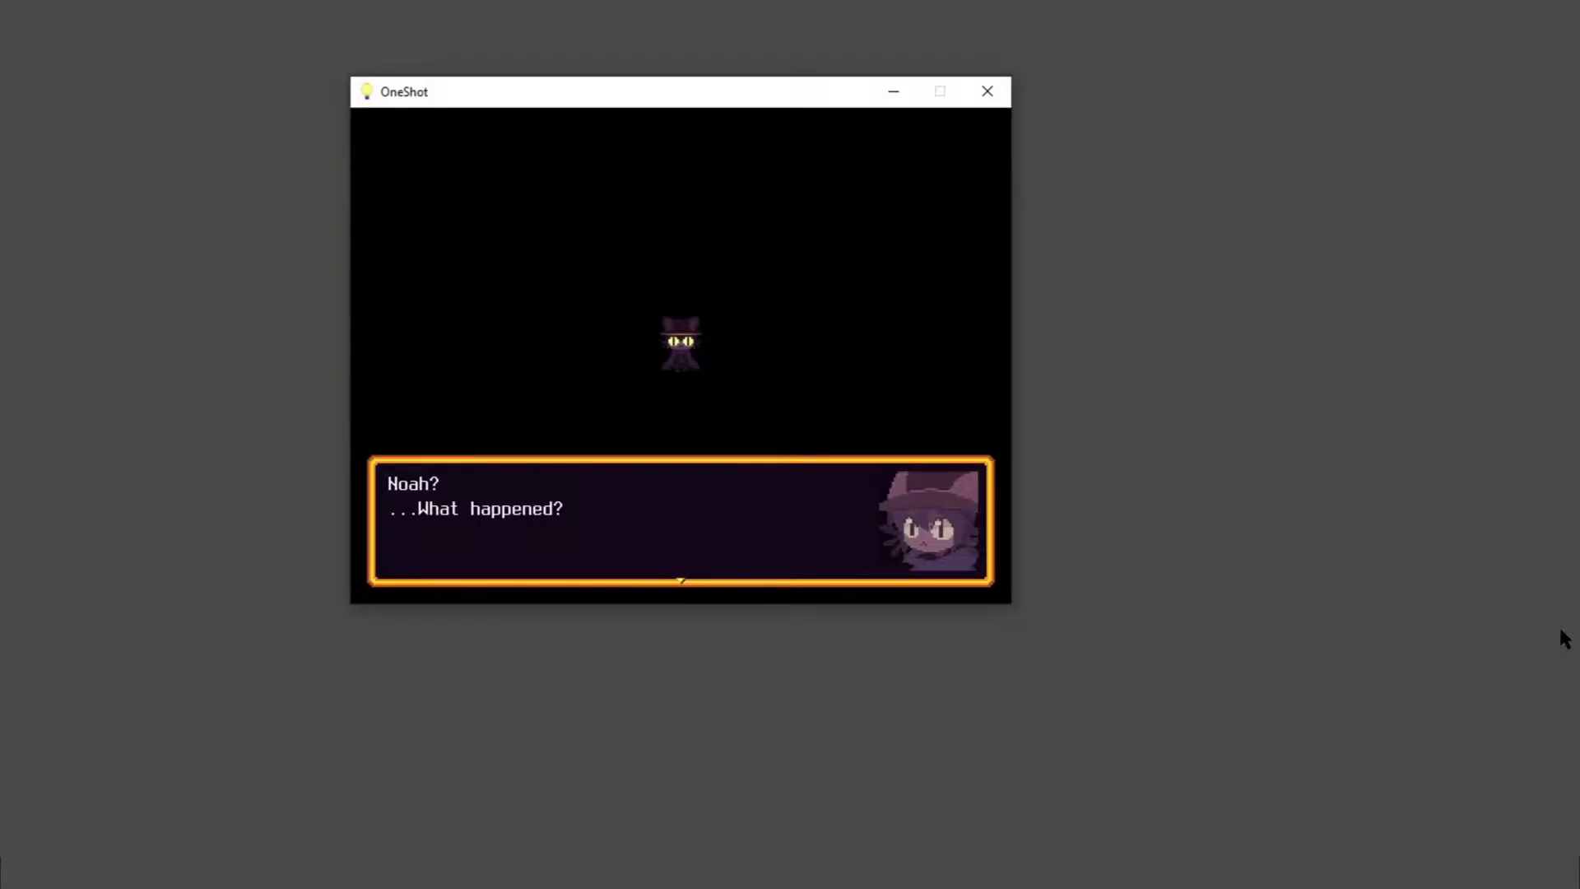
{"action": "key", "text": "z"}
{"action": "key", "text": "z"}
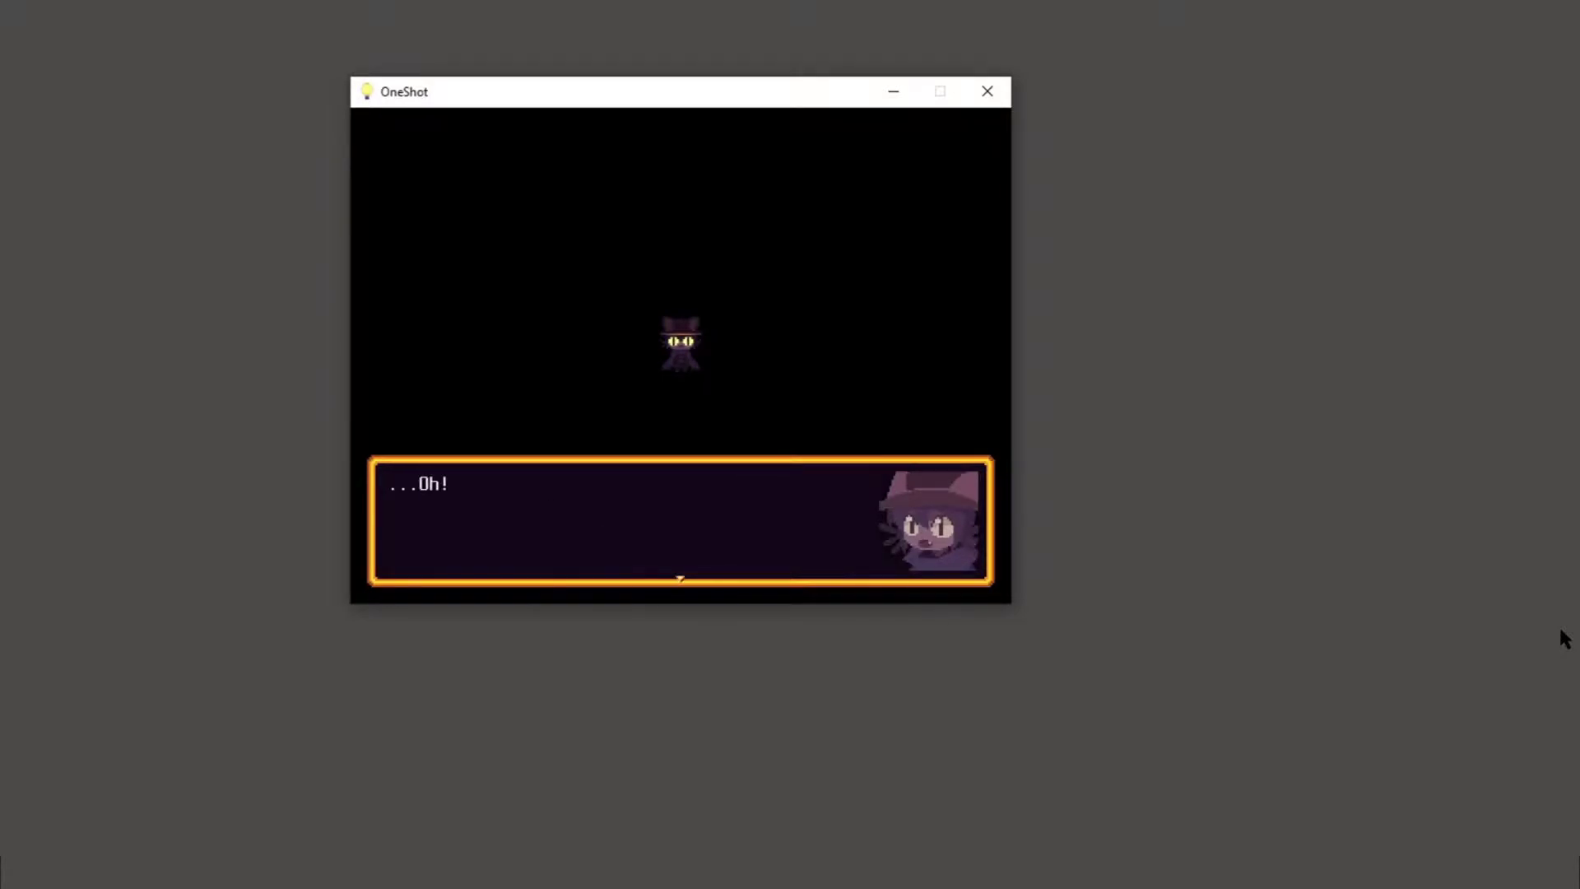
{"action": "key", "text": "z"}
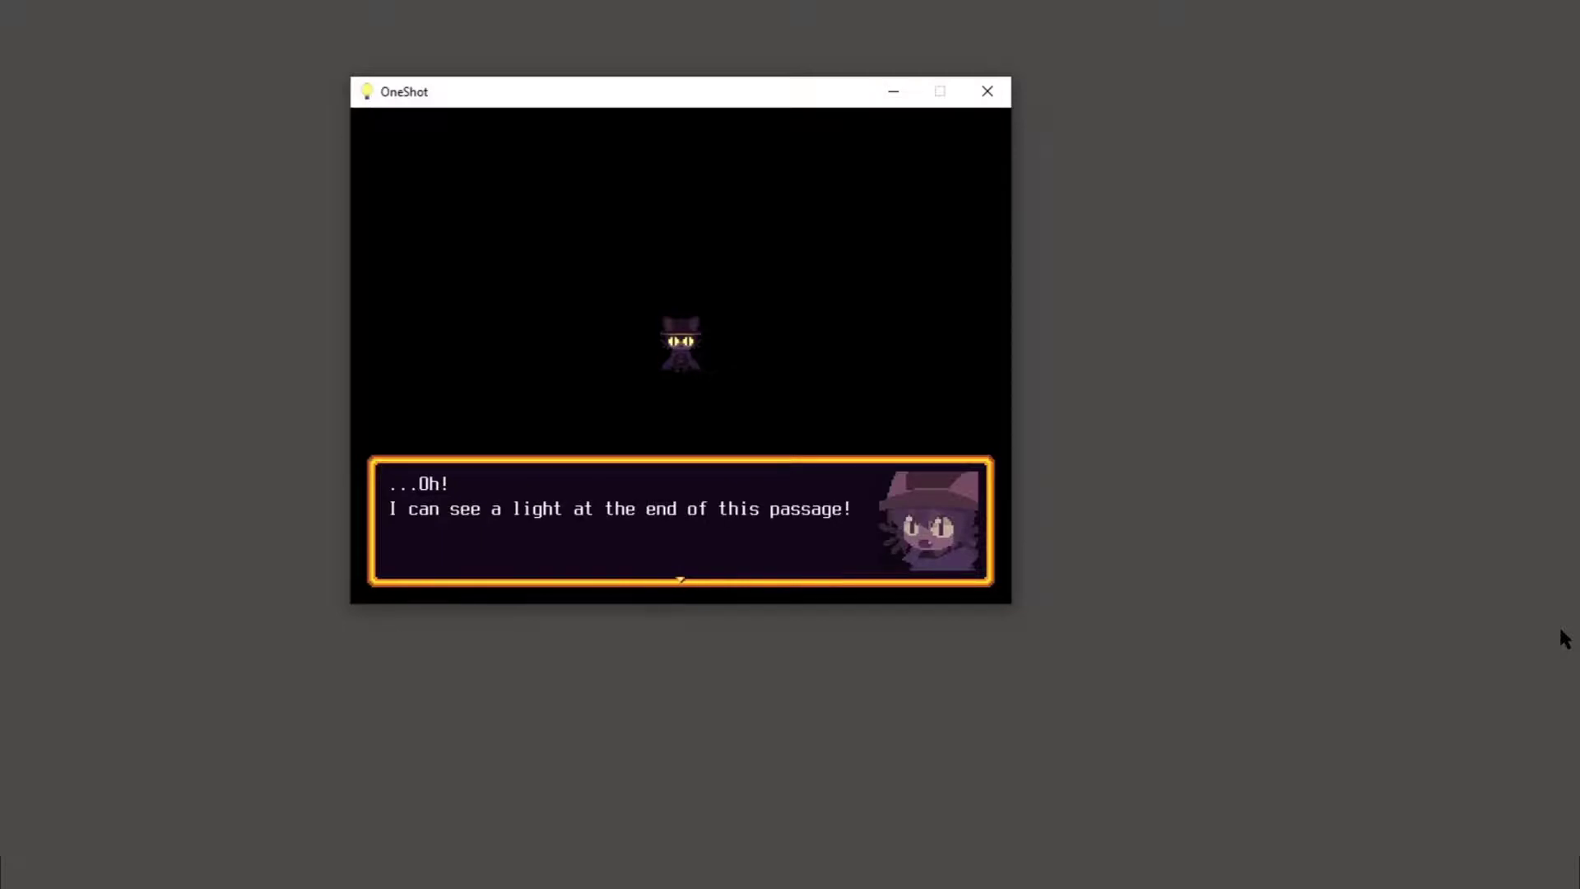
{"action": "key", "text": "z"}
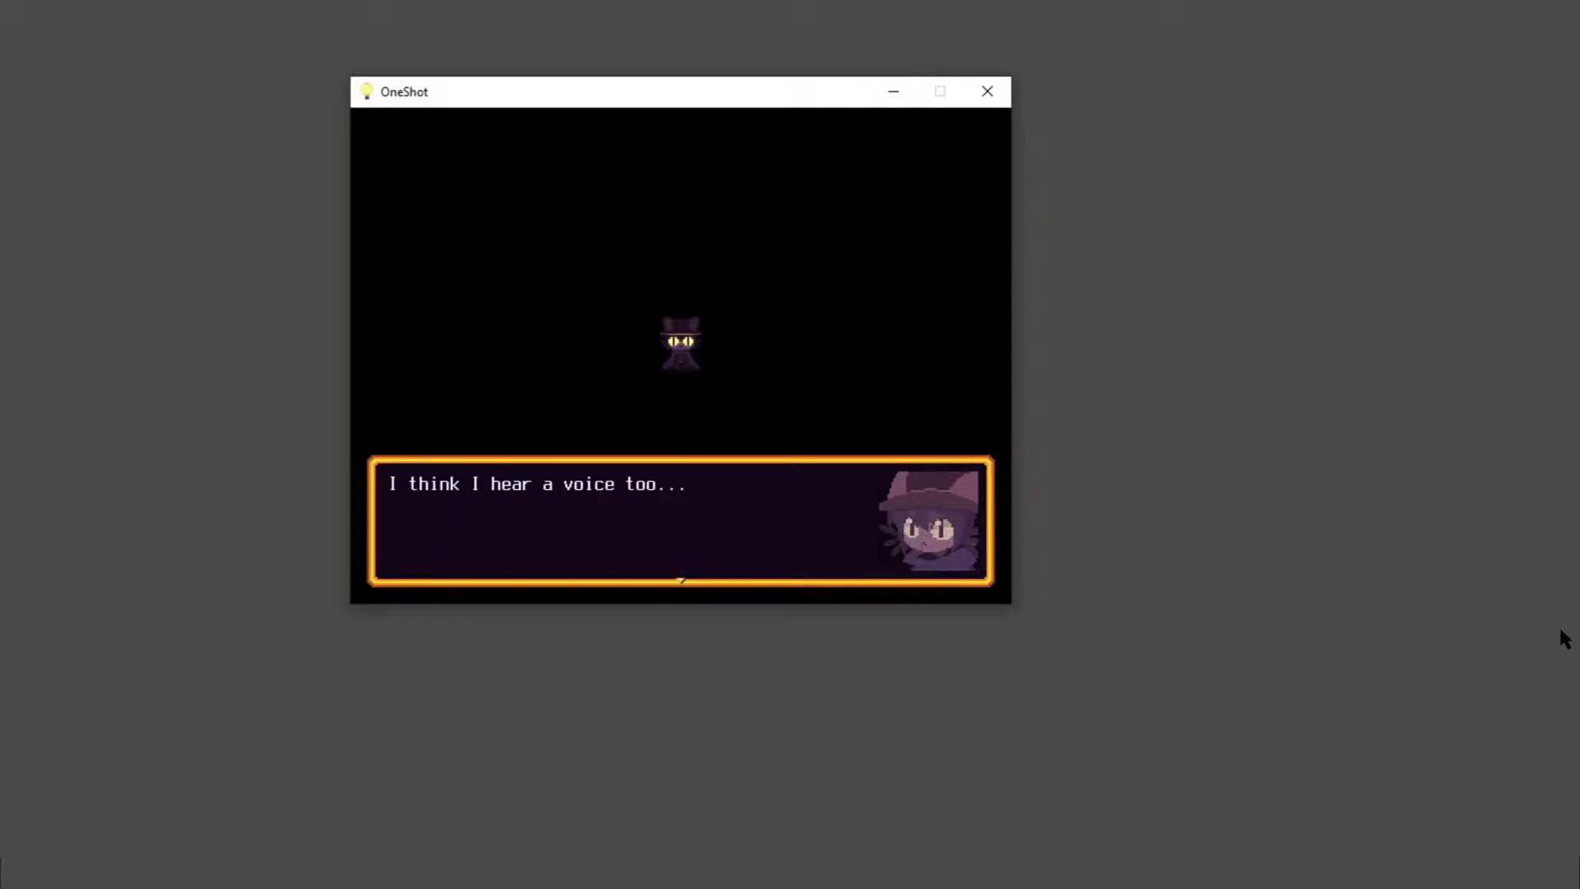
{"action": "key", "text": "z"}
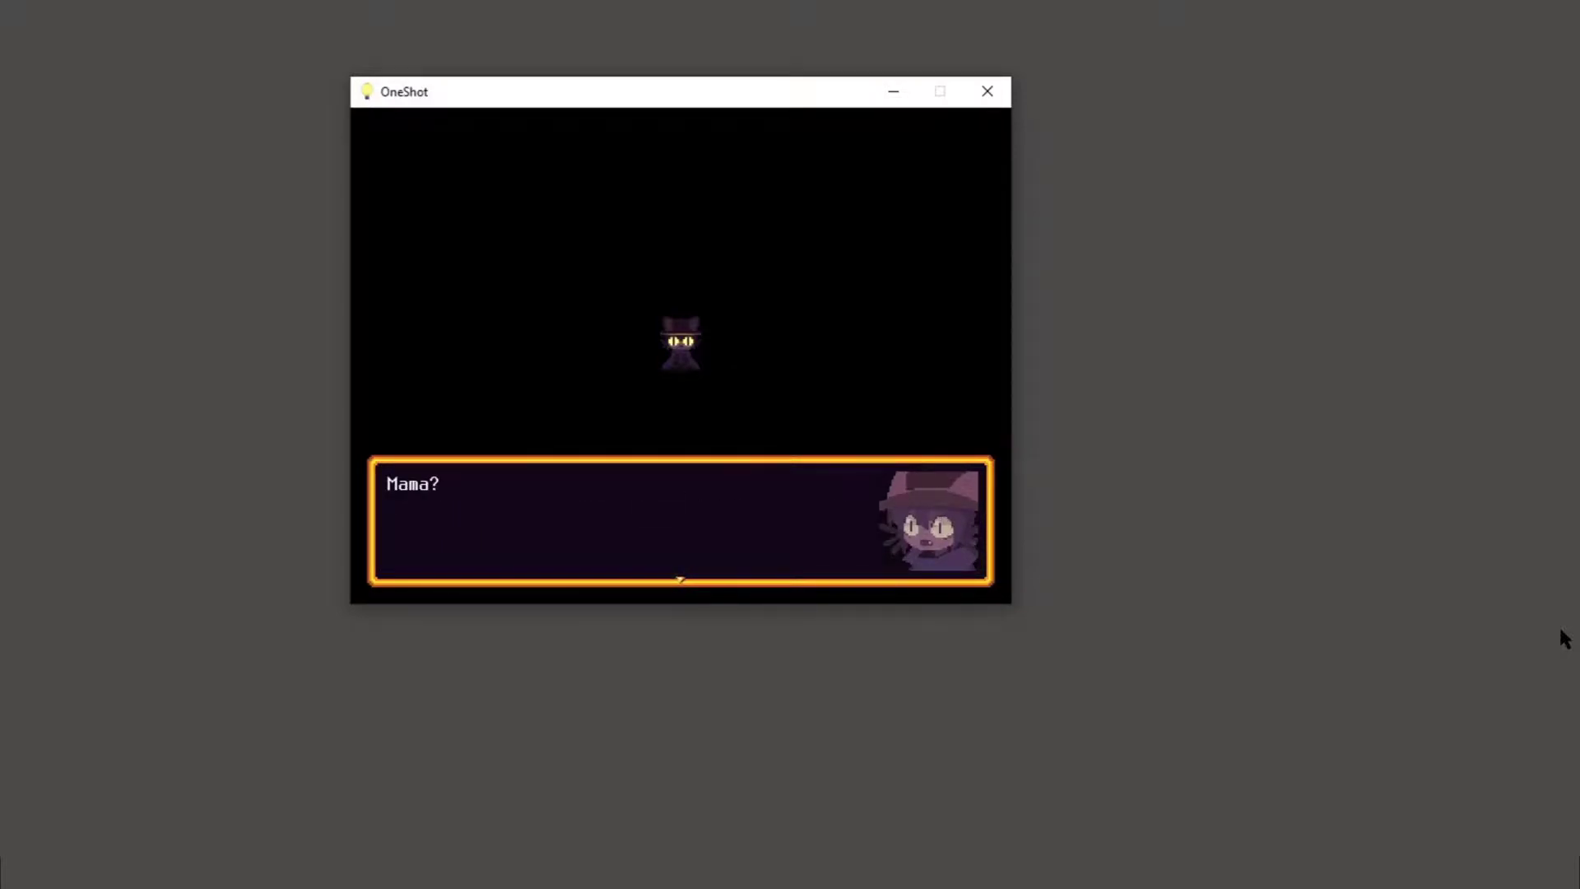
{"action": "key", "text": "z"}
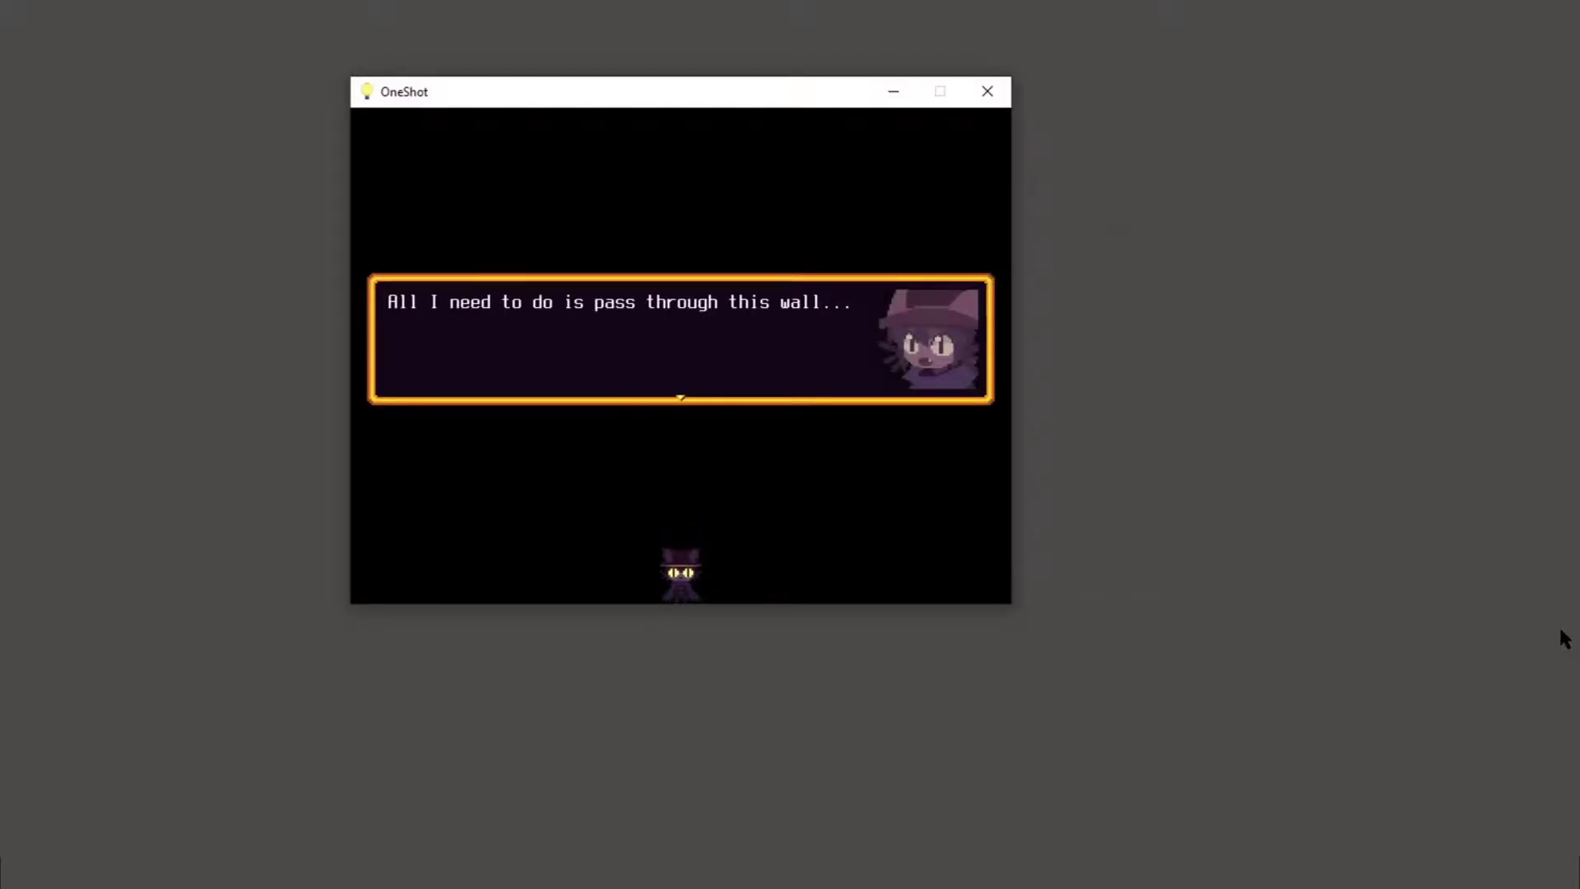
Step: Play through Niko arriving home and saying goodbye until the ending title appears
{"action": "key", "text": "z"}
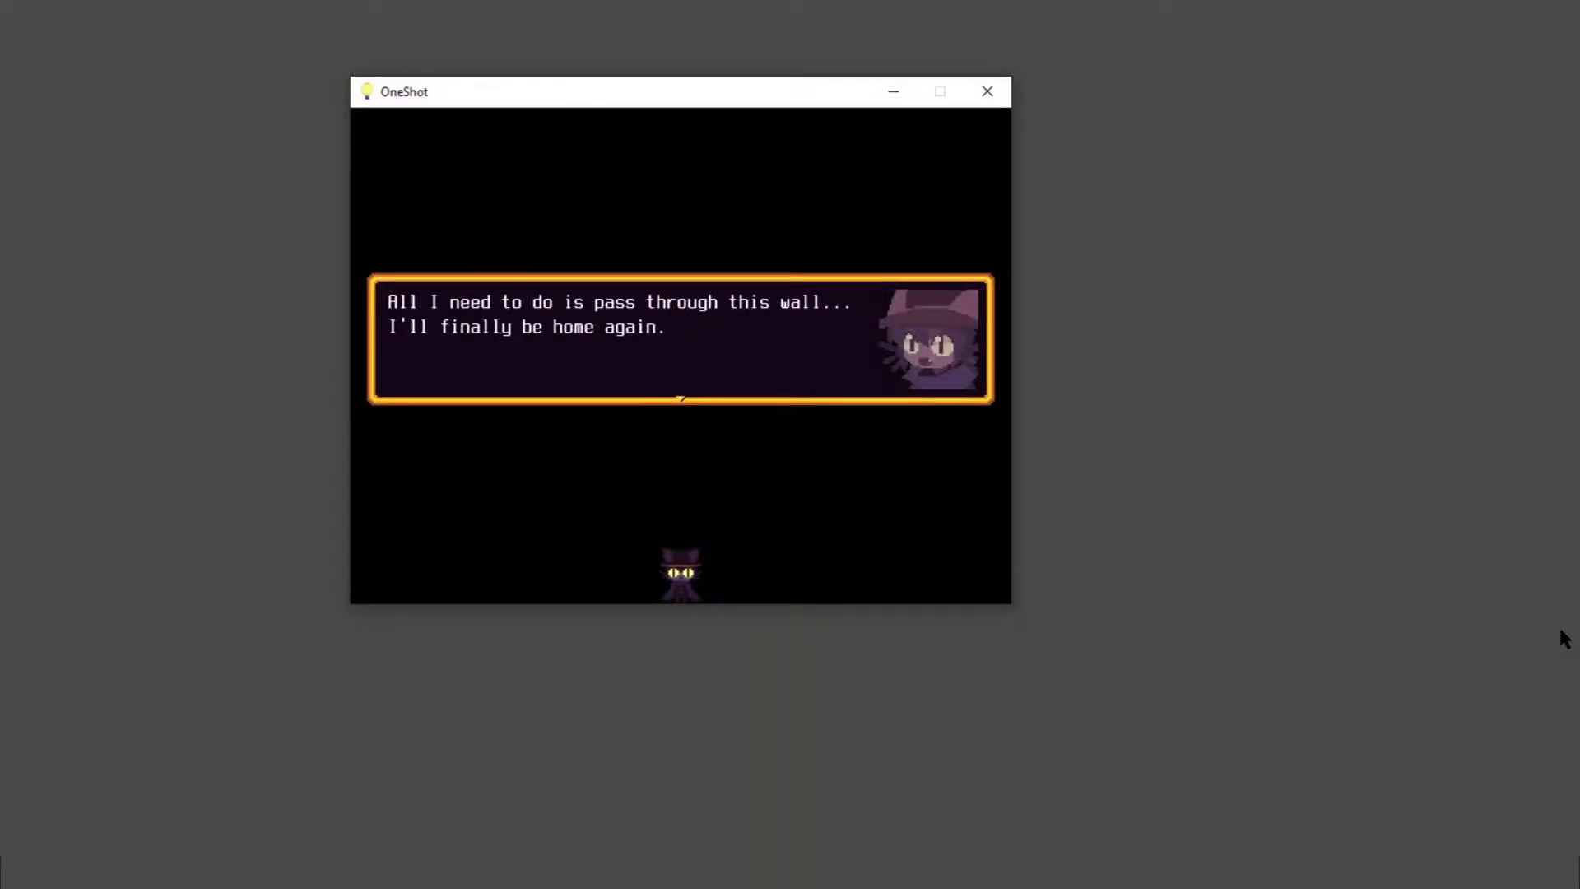
{"action": "key", "text": "z"}
{"action": "key", "text": "z"}
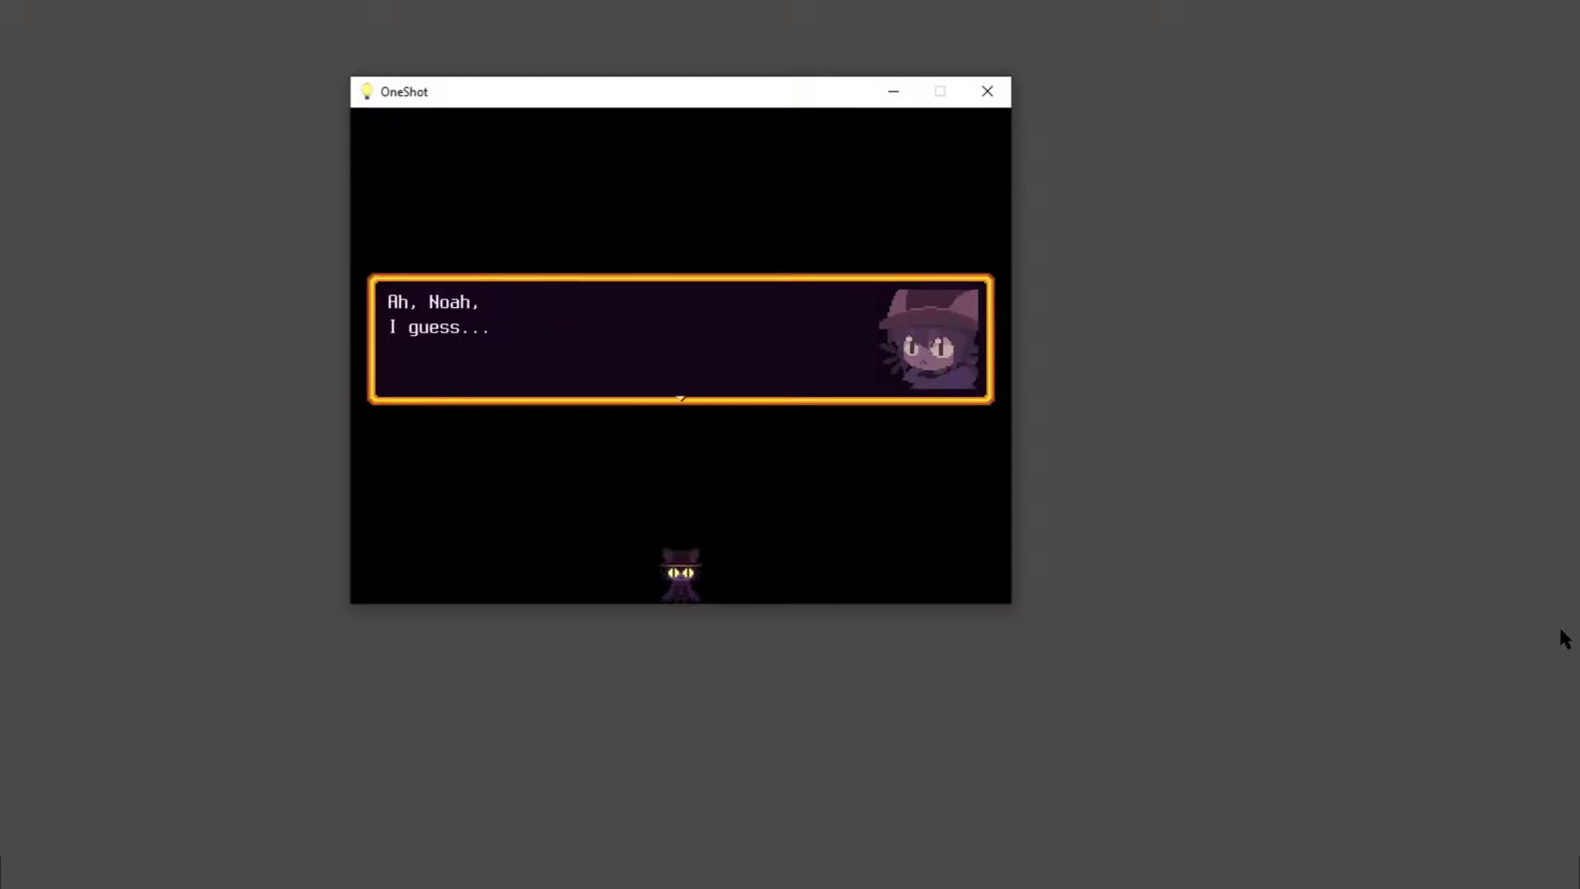
{"action": "key", "text": "z"}
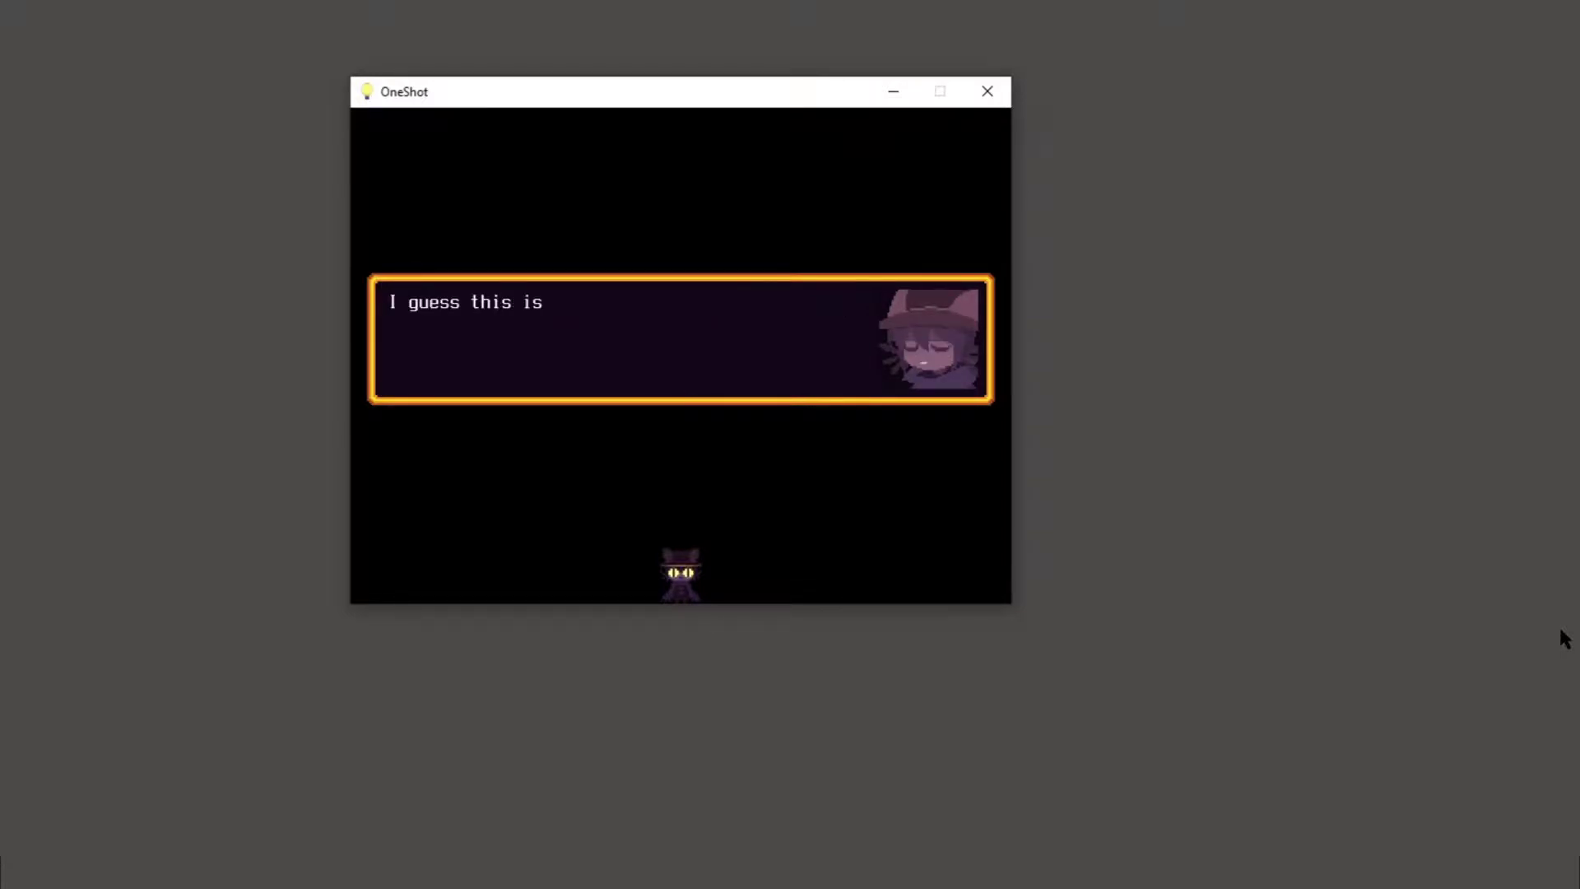
{"action": "key", "text": "z"}
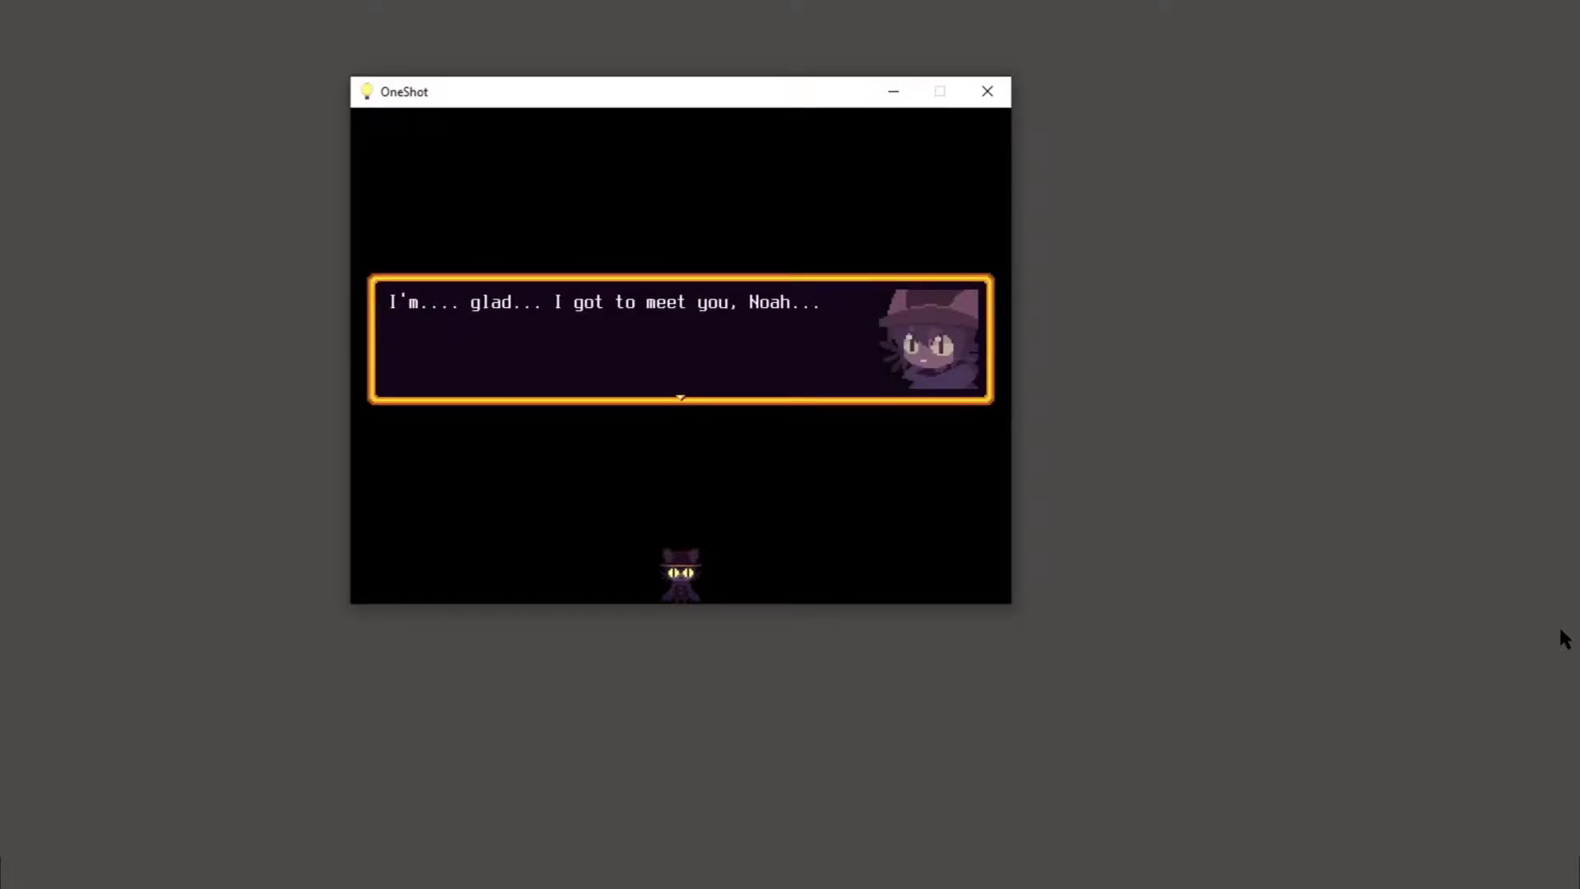
{"action": "key", "text": "z"}
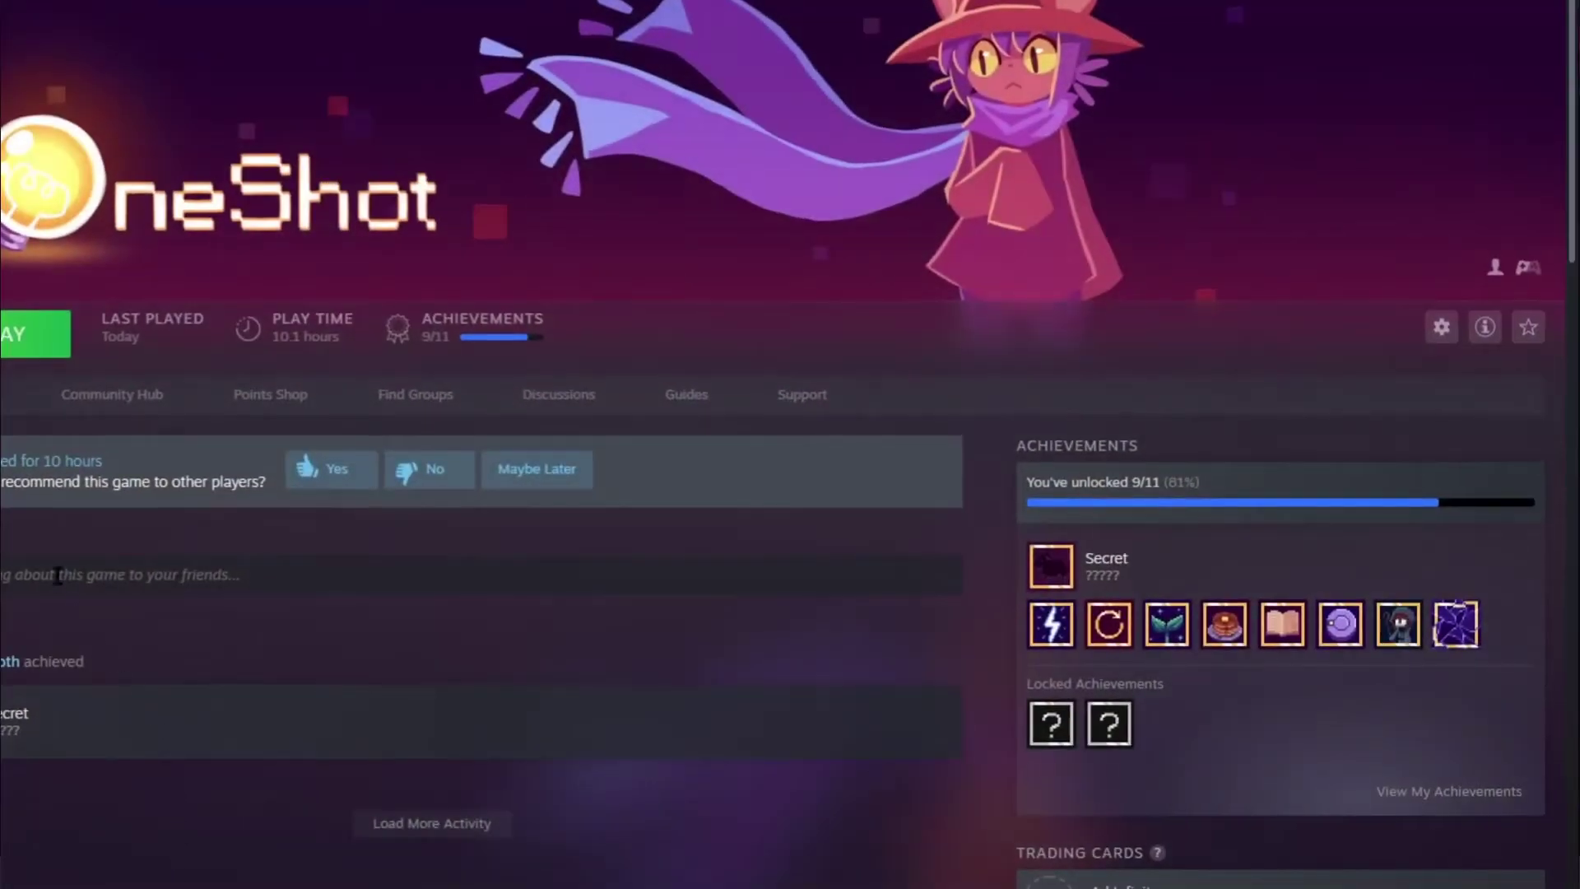
Step: Relaunch OneShot from the PLAY button on its Steam library page
{"action": "left_click", "coordinate": [25, 344]}
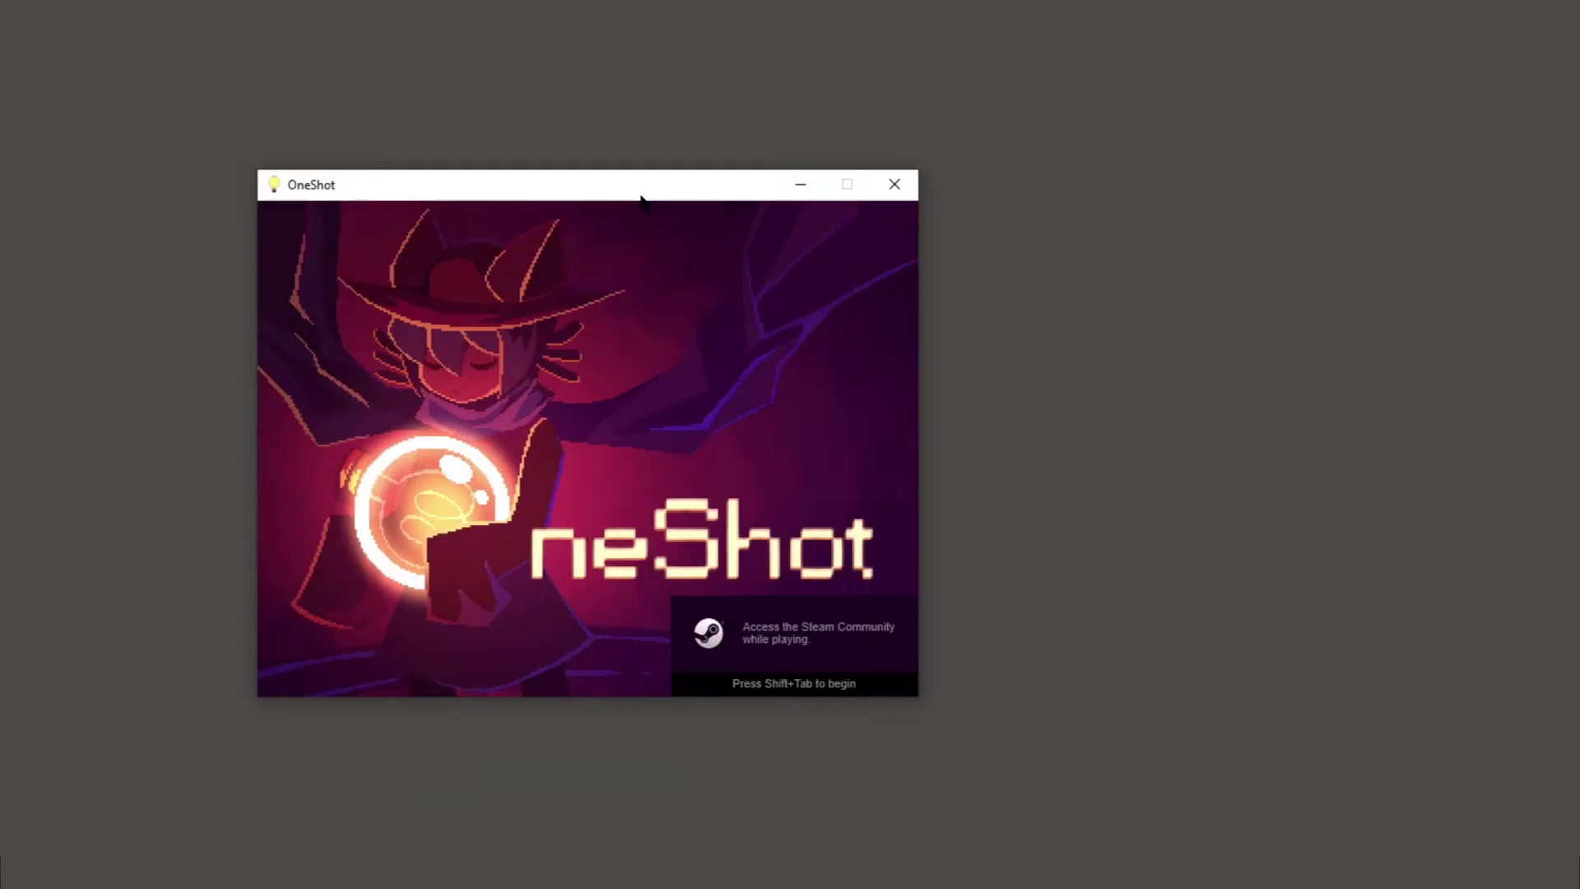
Step: Start the hidden fourth title-screen entry to enter the purple void room
{"action": "key", "text": "Down"}
{"action": "key", "text": "Down"}
{"action": "key", "text": "Down"}
{"action": "key", "text": "Return"}
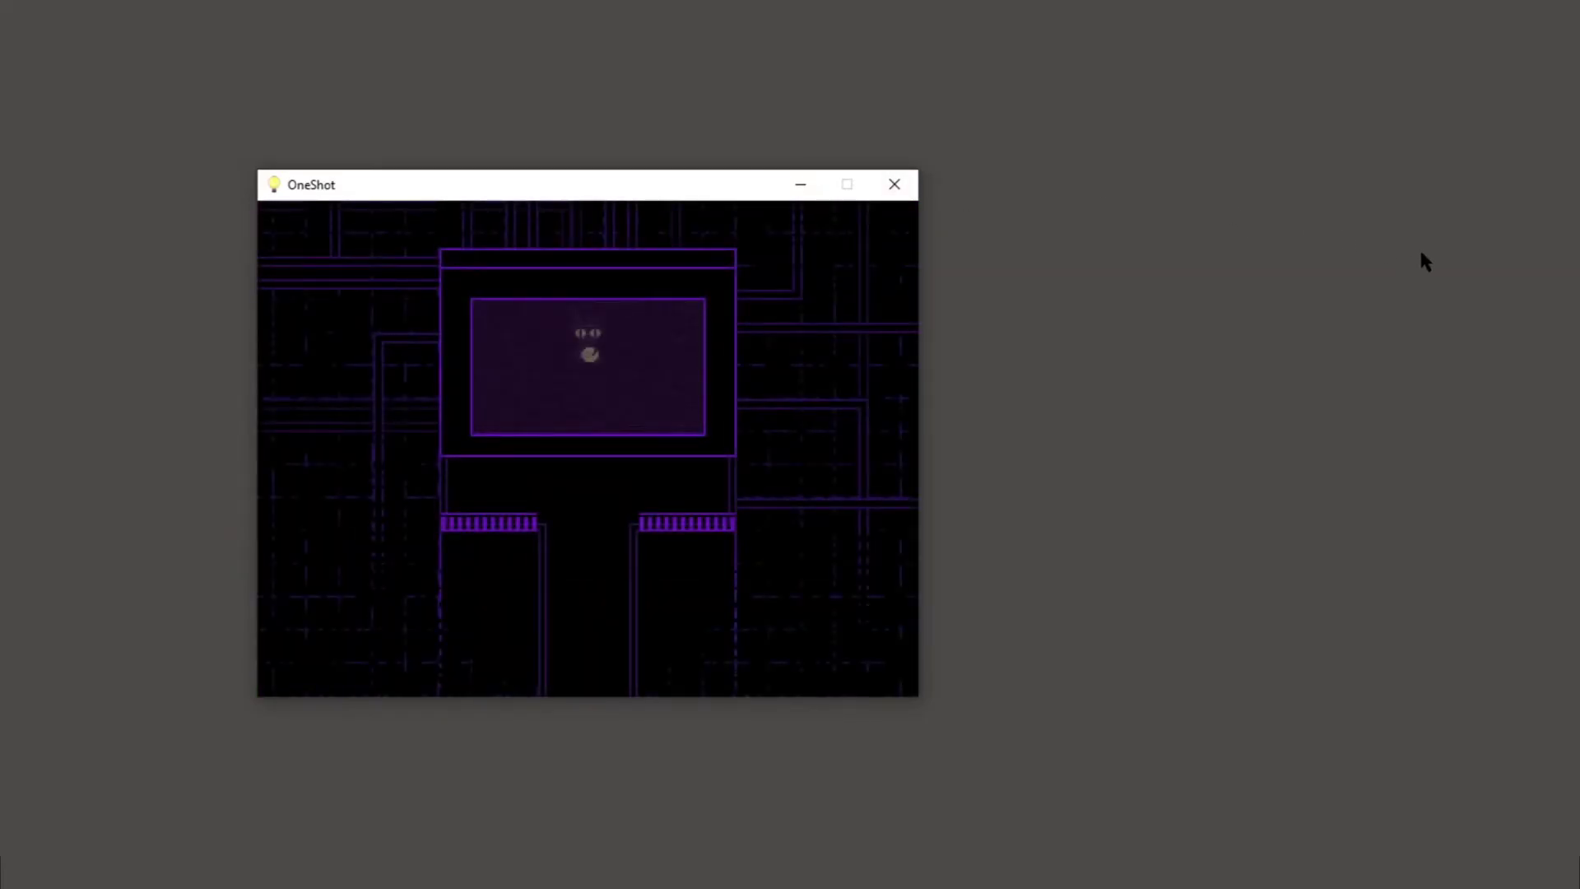
{"action": "key", "text": "Down"}
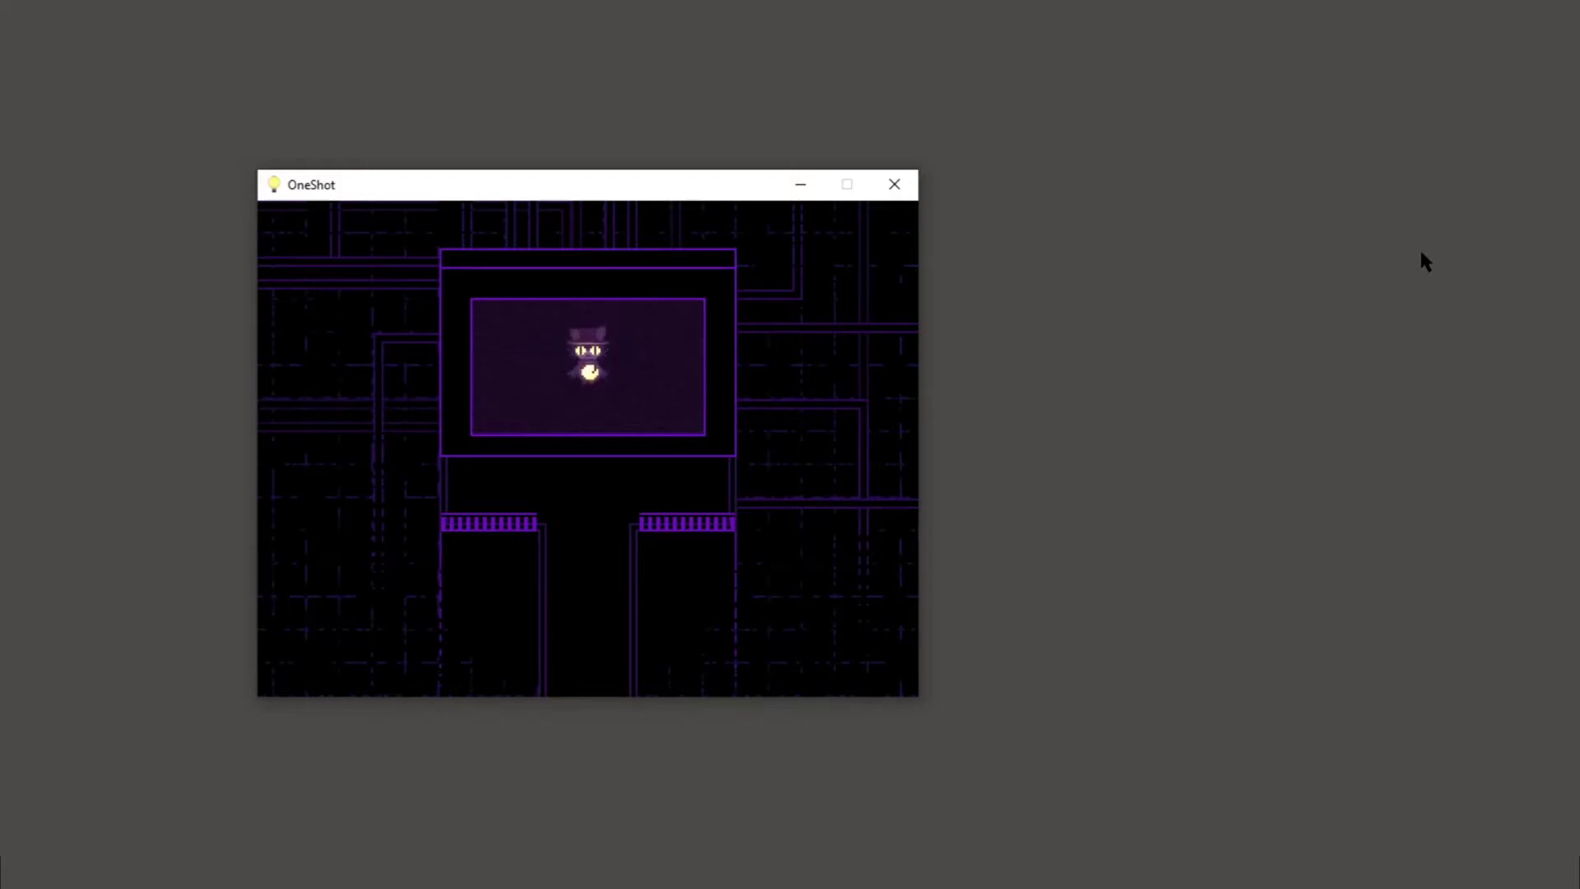
{"action": "key", "text": "z"}
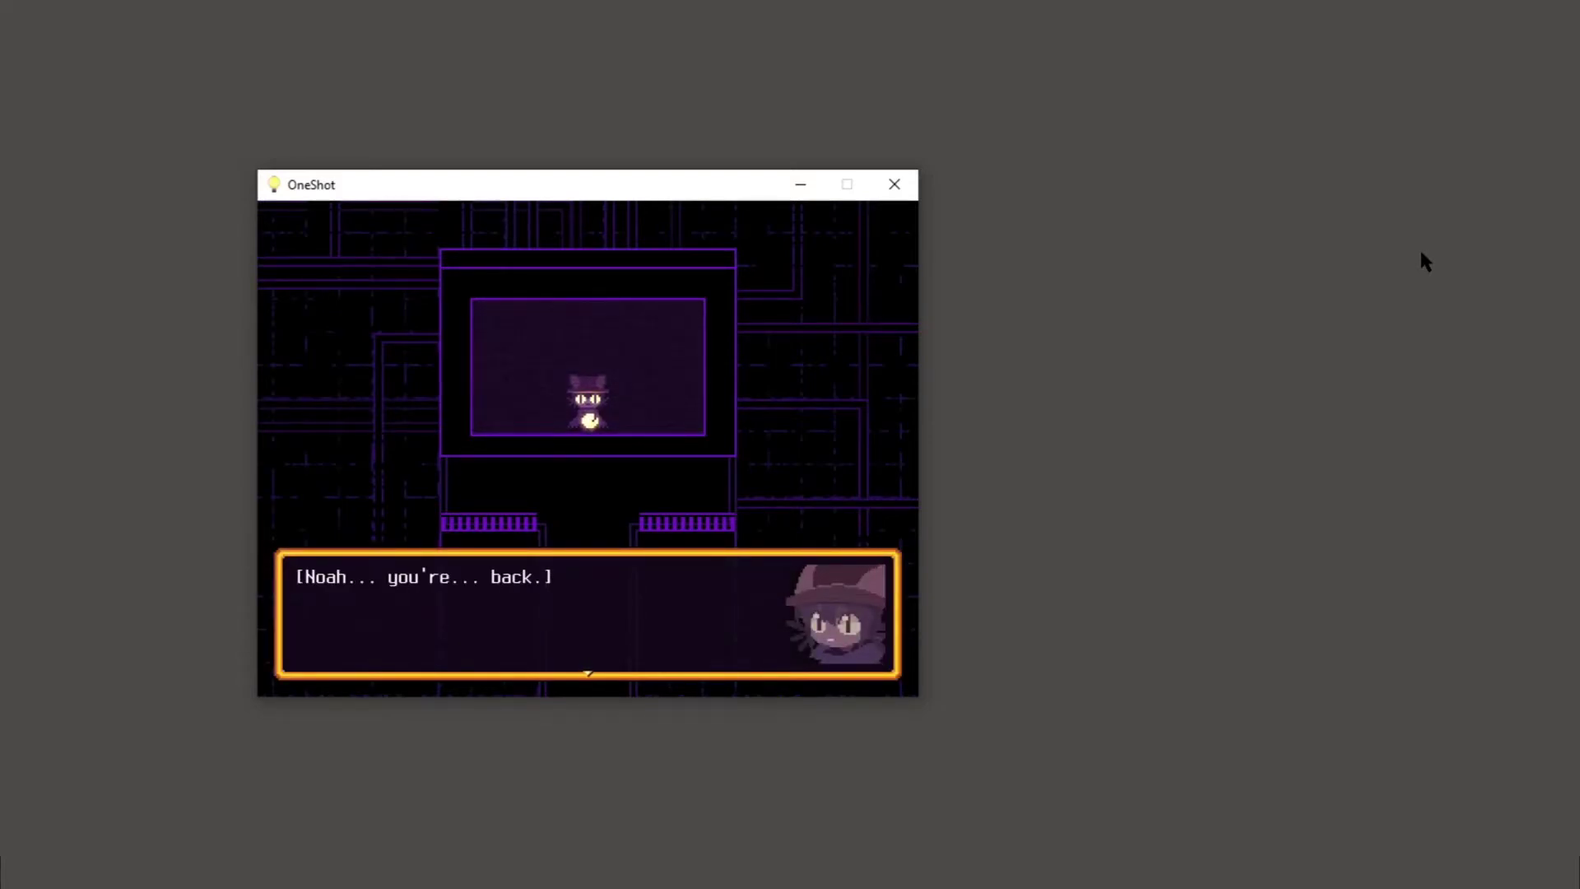
Step: Advance the first half of the void-room conversation, past the silent line
{"action": "key", "text": "z"}
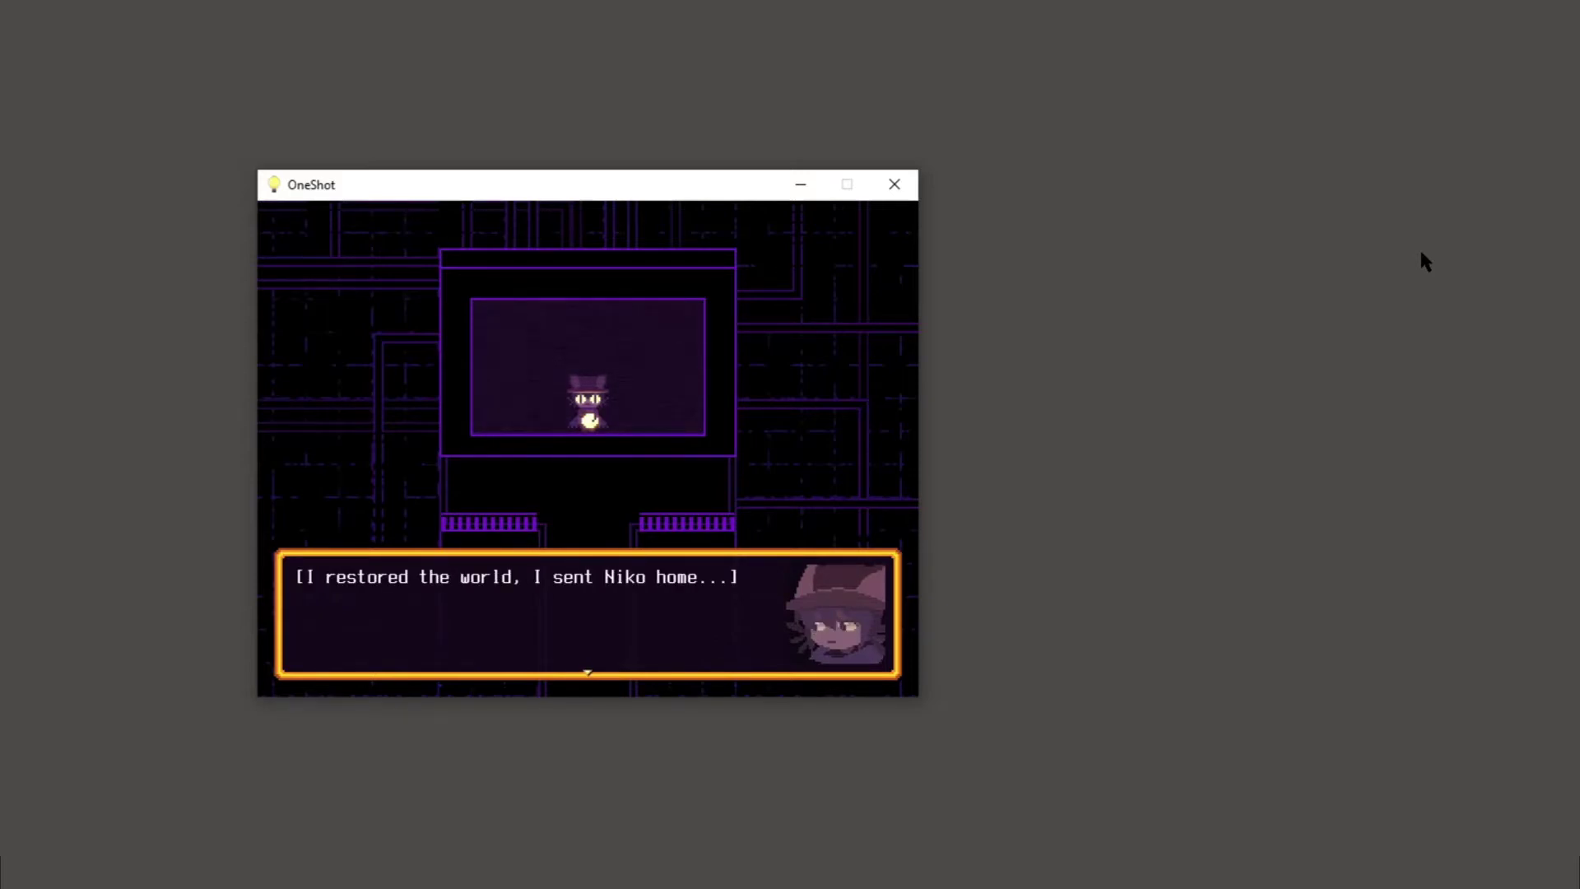
{"action": "key", "text": "z"}
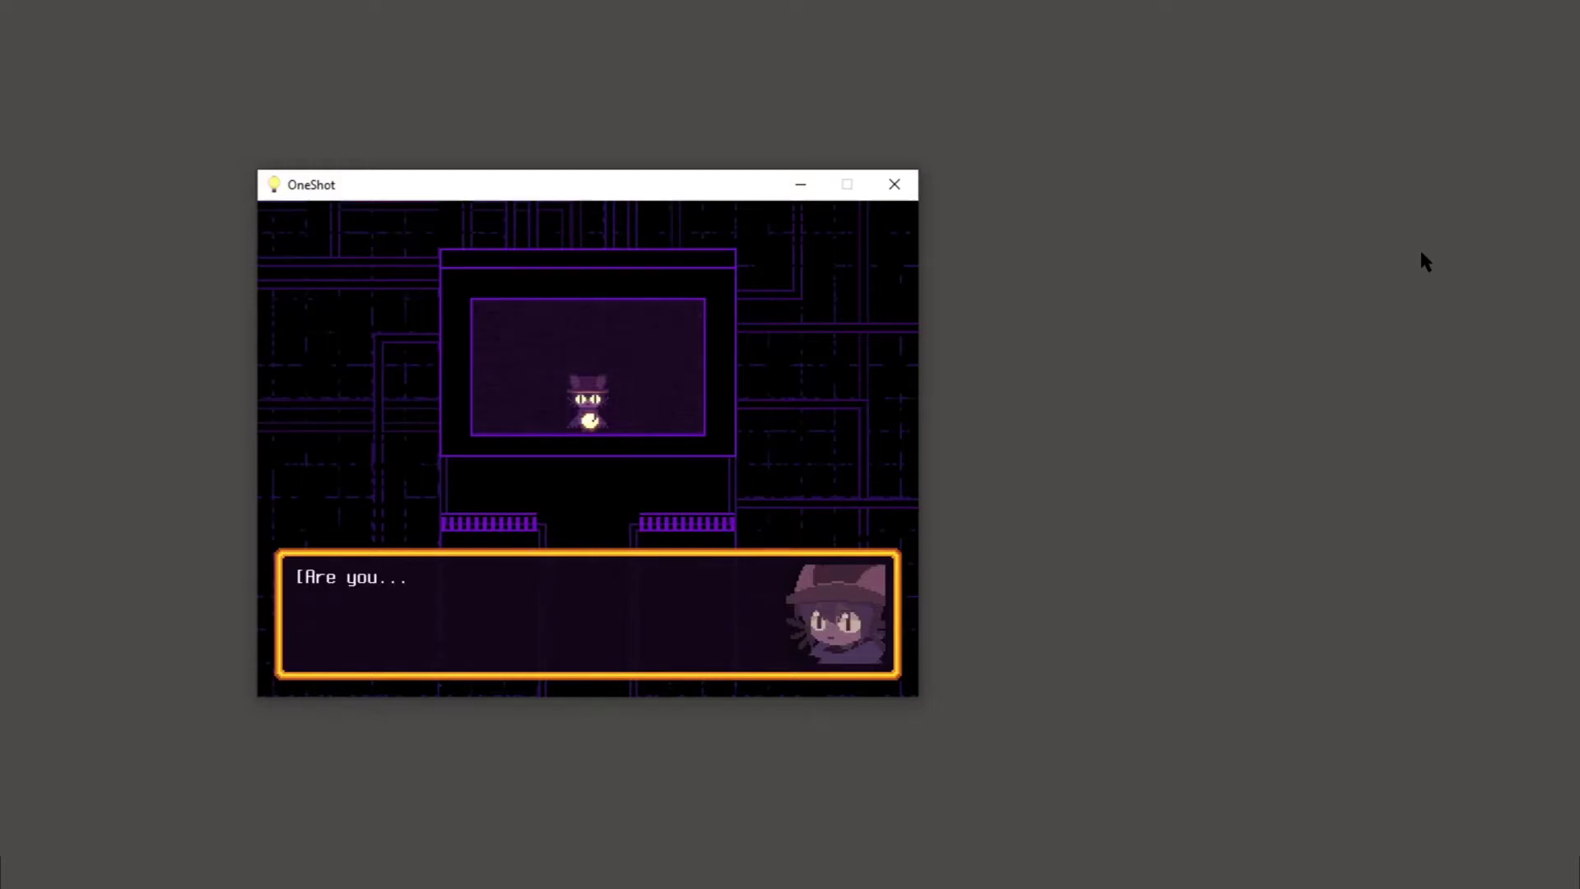
{"action": "key", "text": "z"}
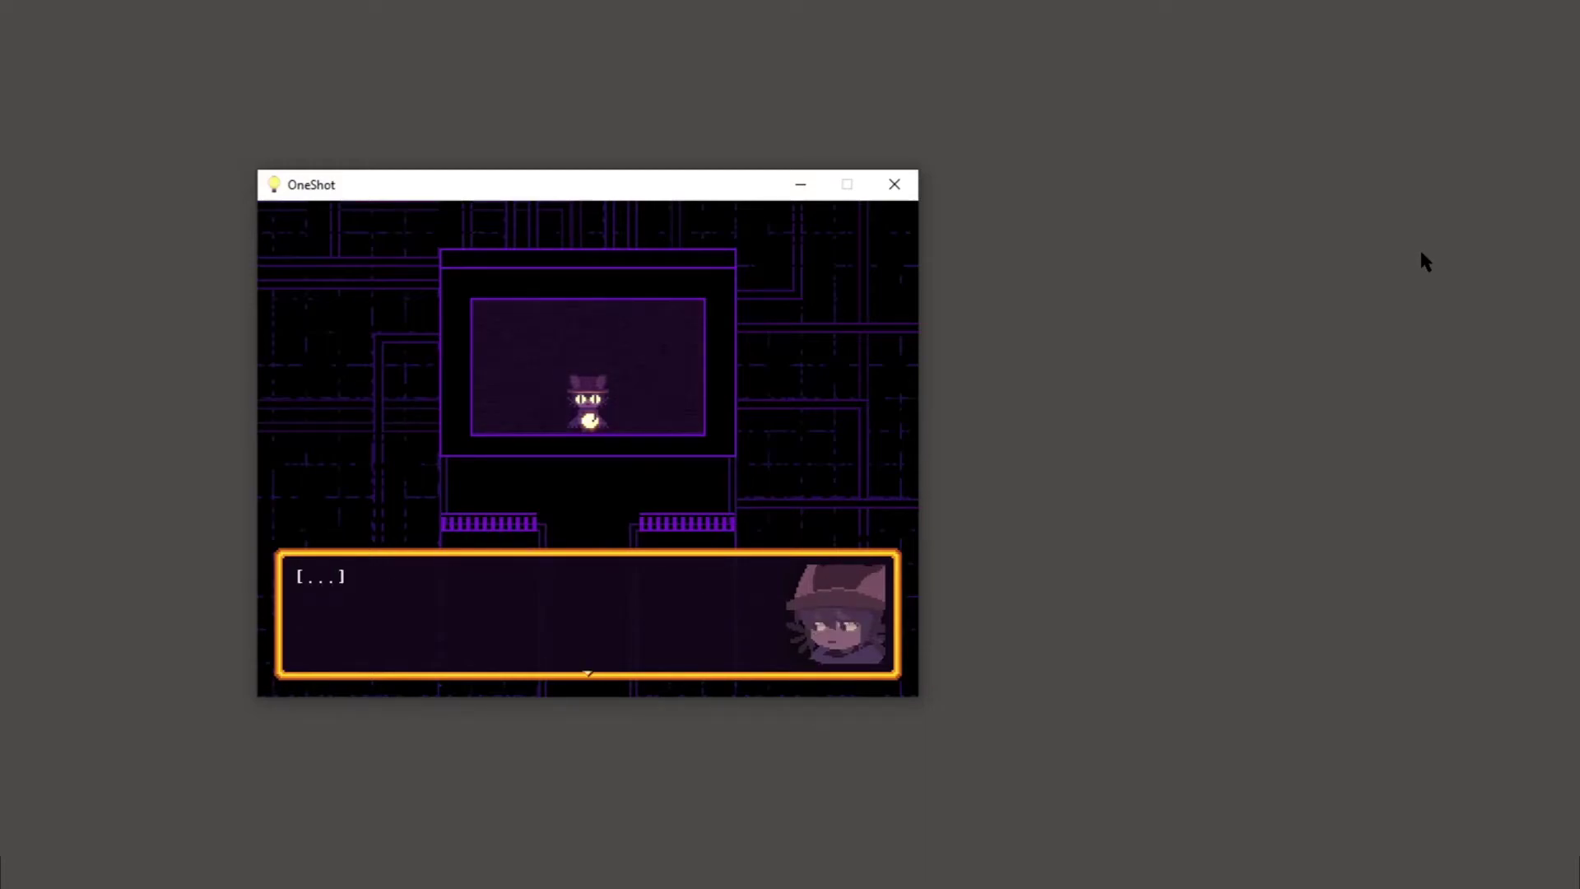
{"action": "key", "text": "z"}
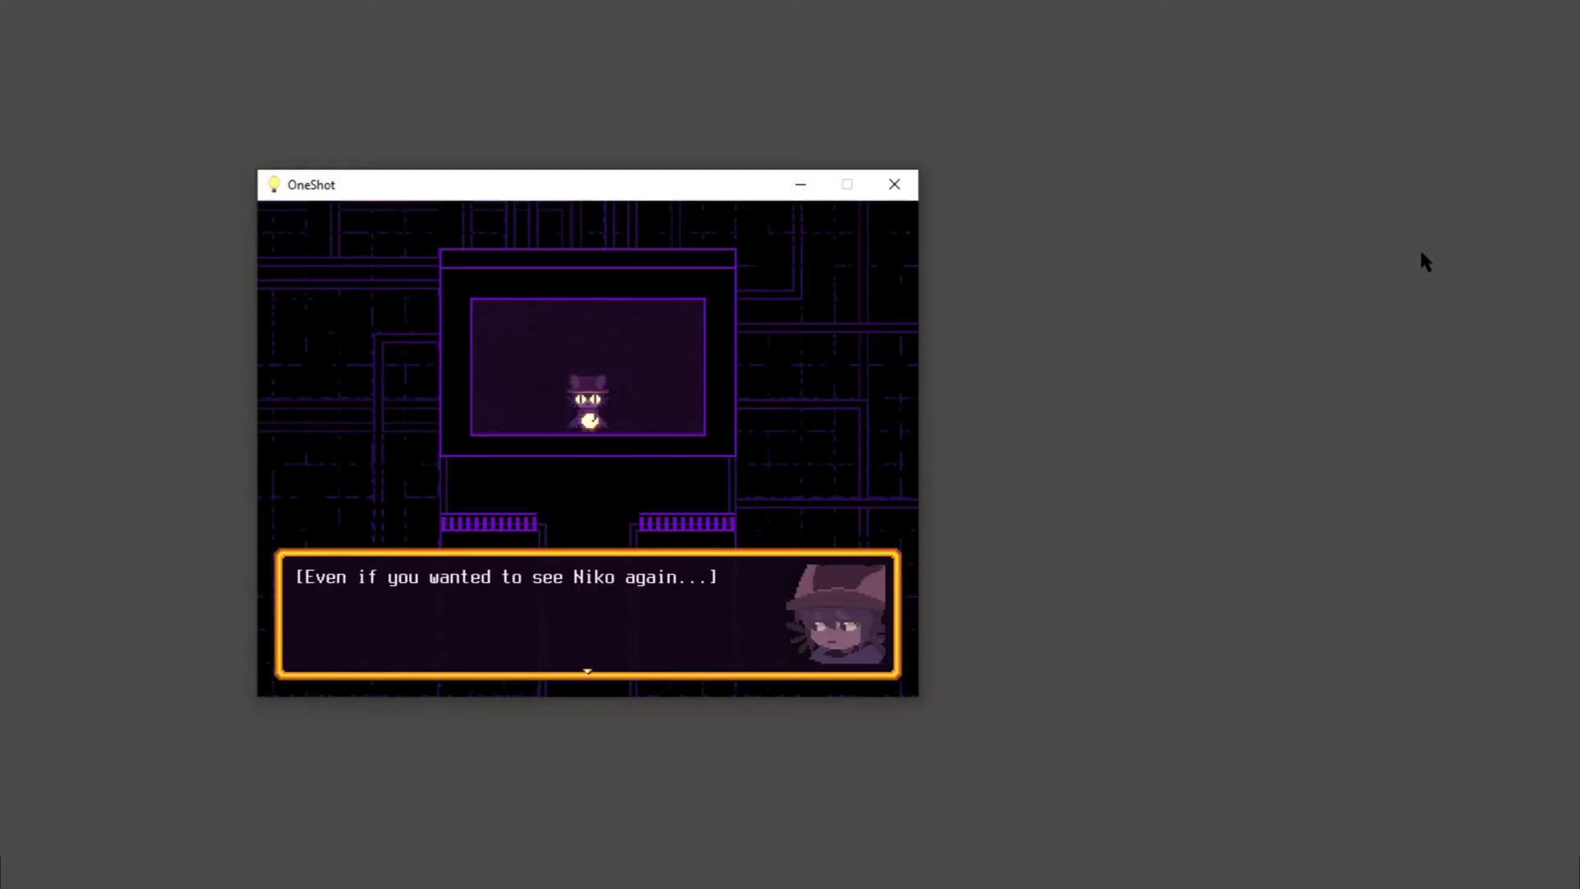
{"action": "key", "text": "z"}
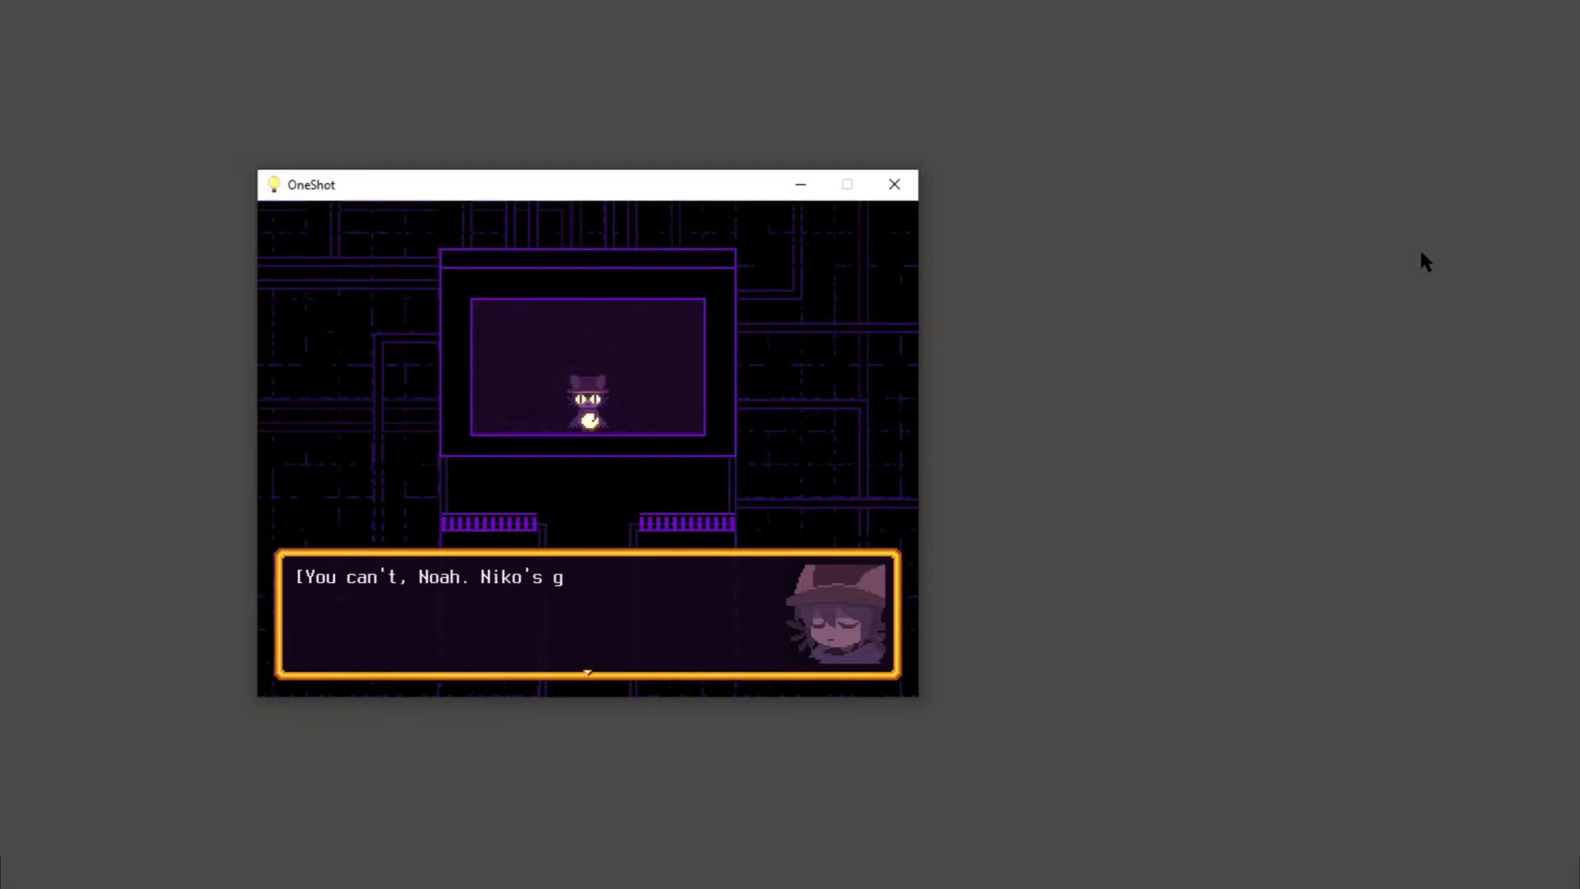
{"action": "key", "text": "z"}
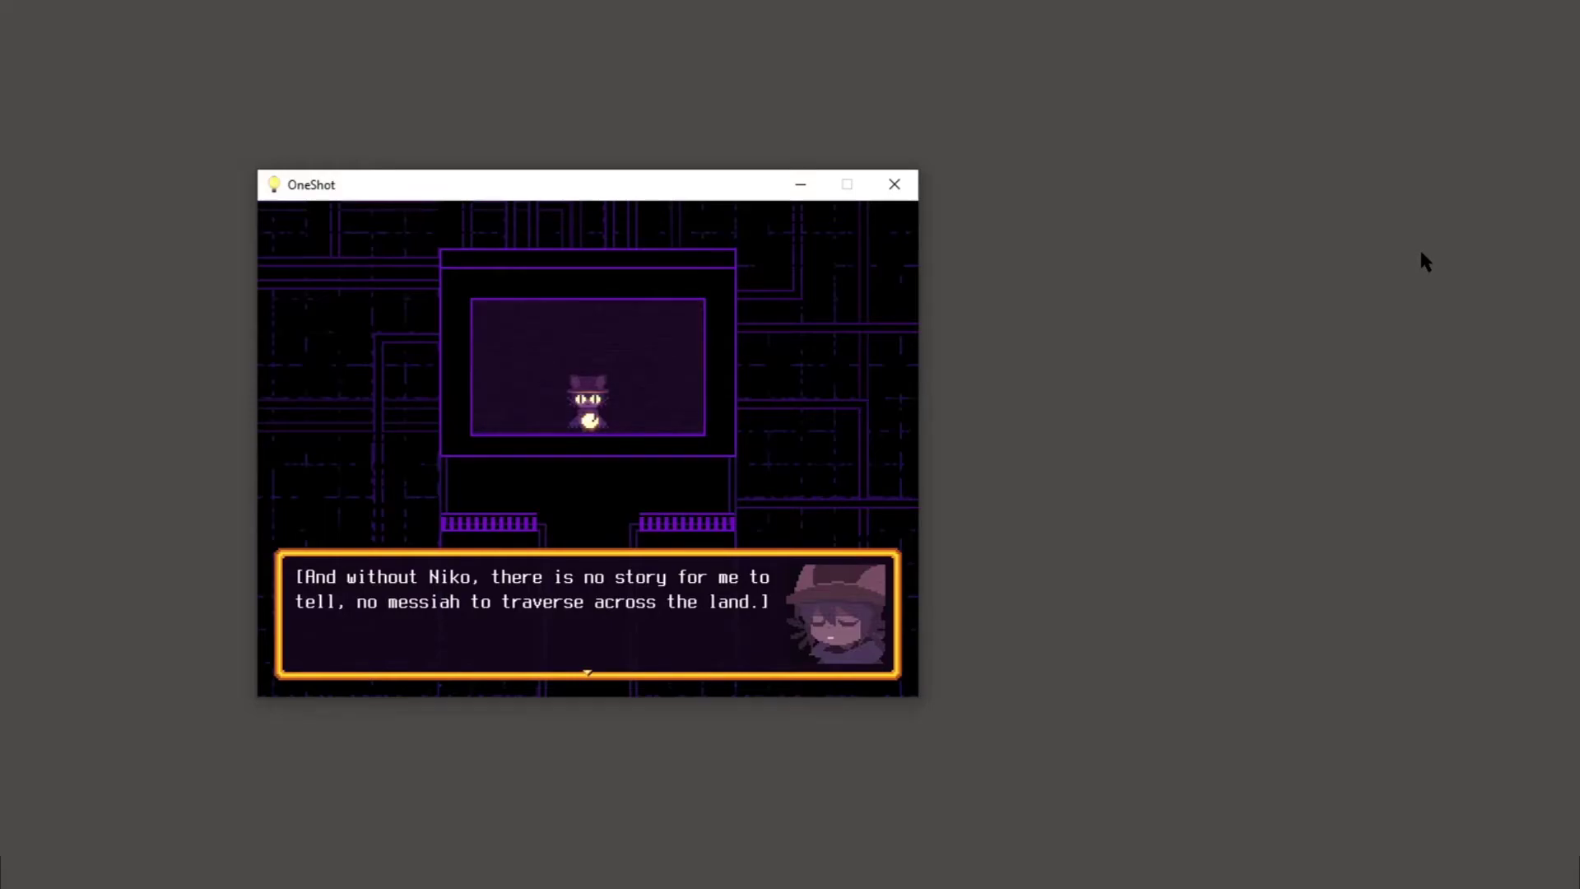
{"action": "key", "text": "z"}
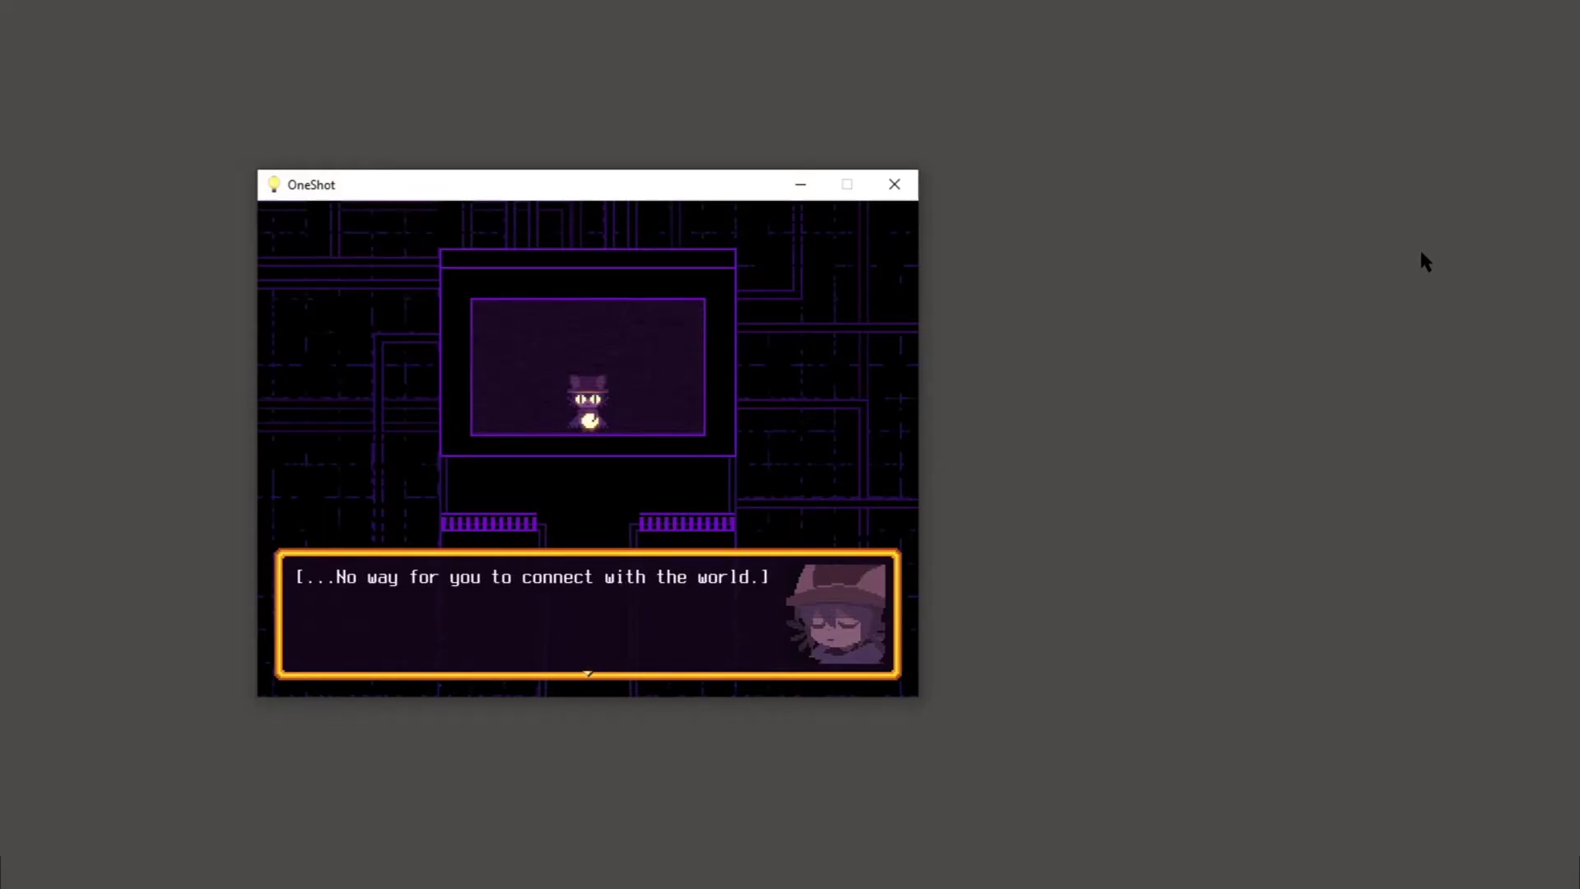
{"action": "key", "text": "z"}
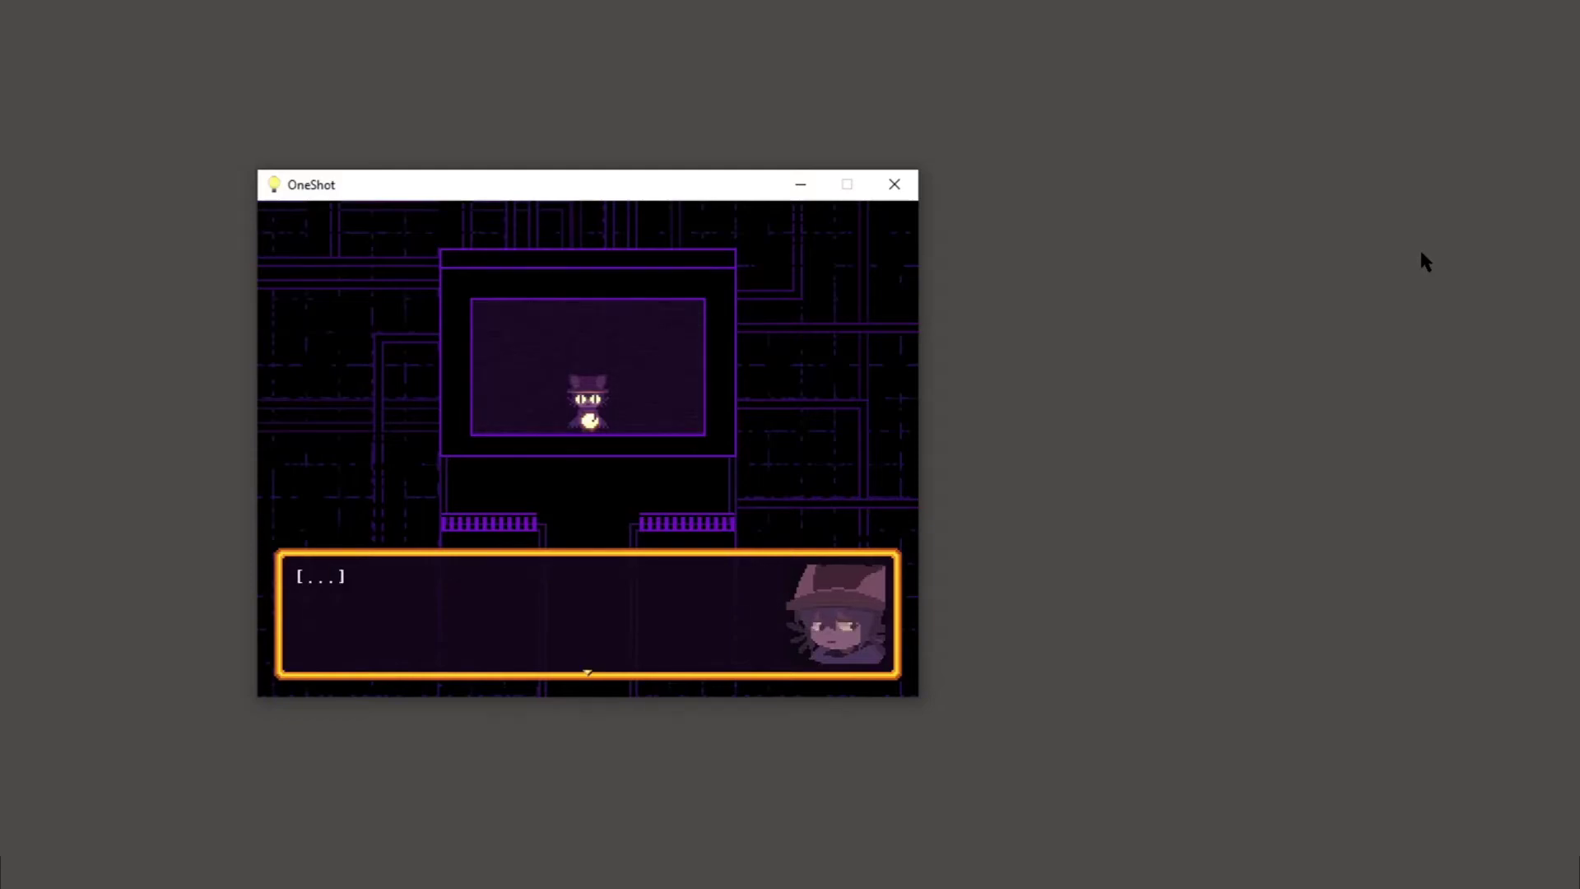
Step: Continue the conversation until 'Is that... what you want?' brings up the Yes/No choice
{"action": "key", "text": "z"}
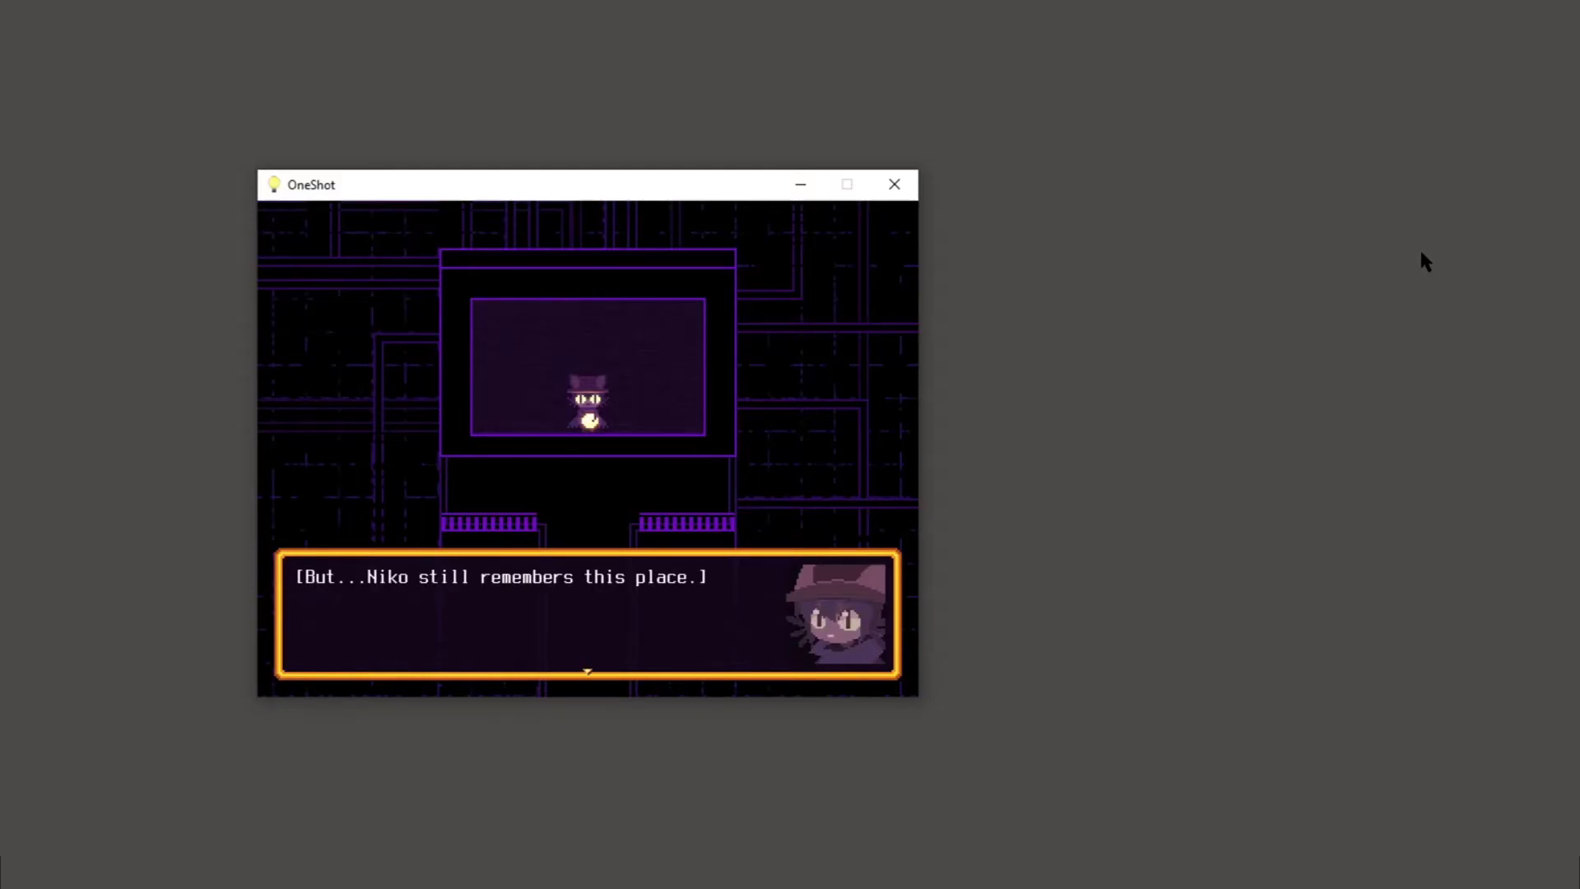
{"action": "key", "text": "z"}
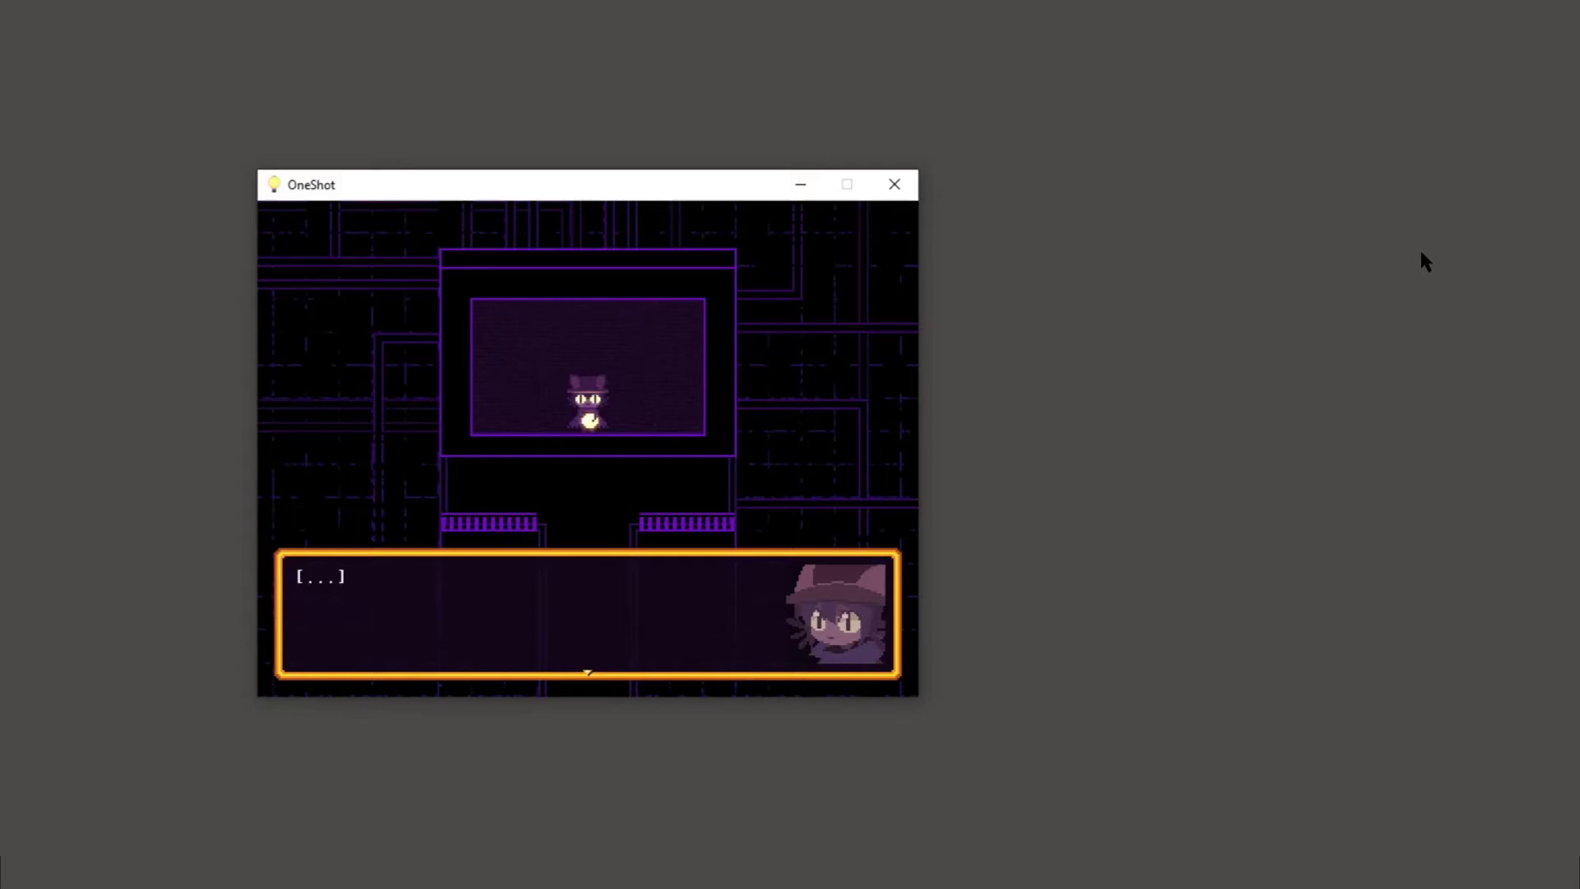
{"action": "key", "text": "z"}
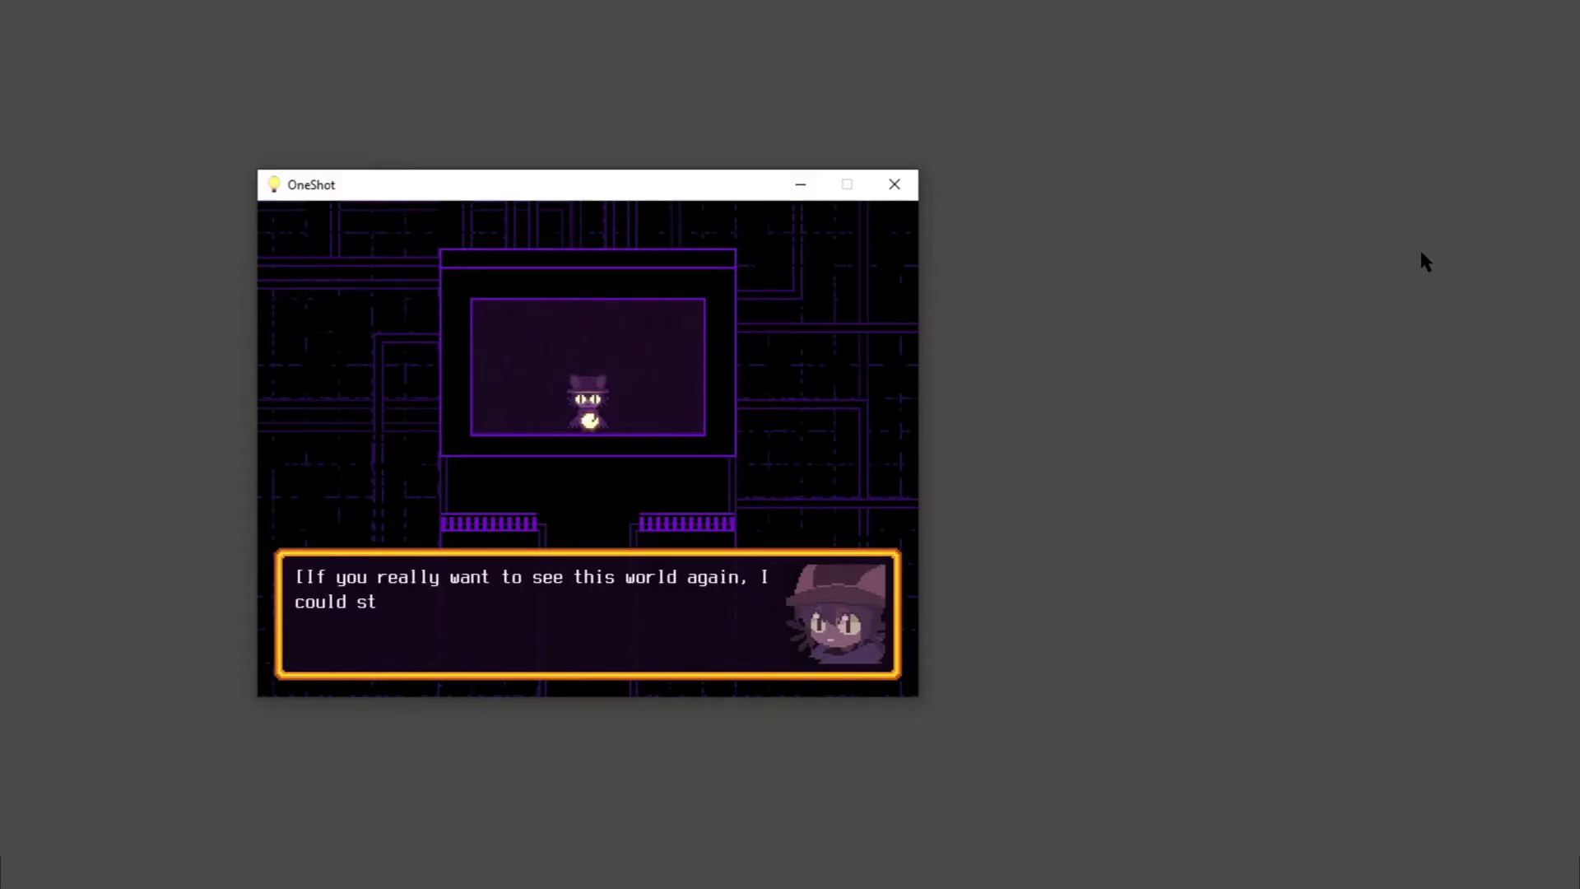
{"action": "key", "text": "z"}
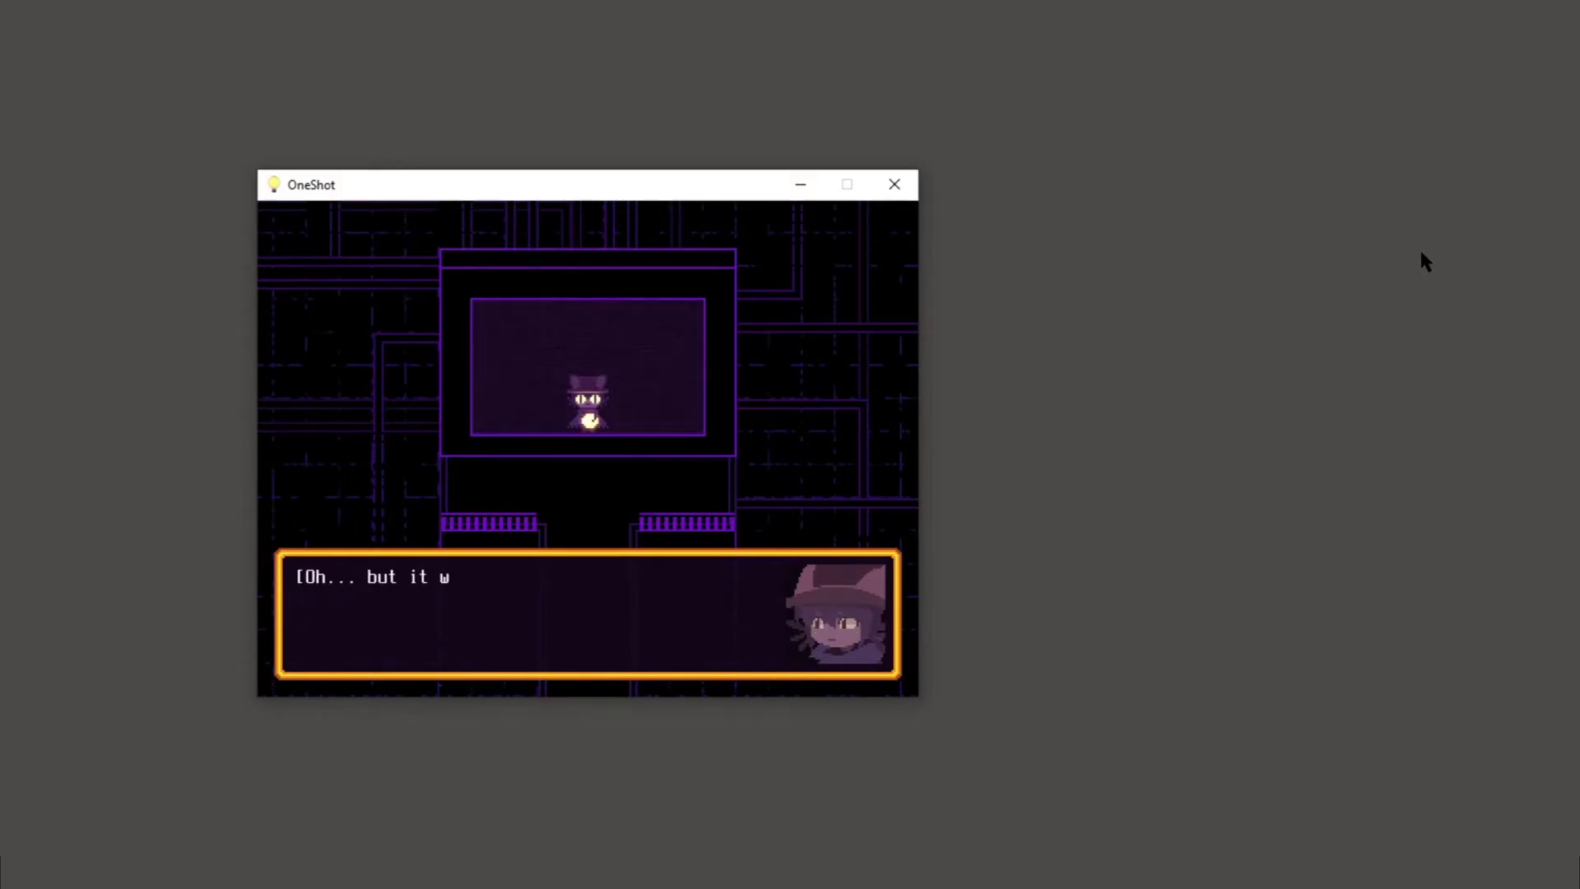
{"action": "key", "text": "z"}
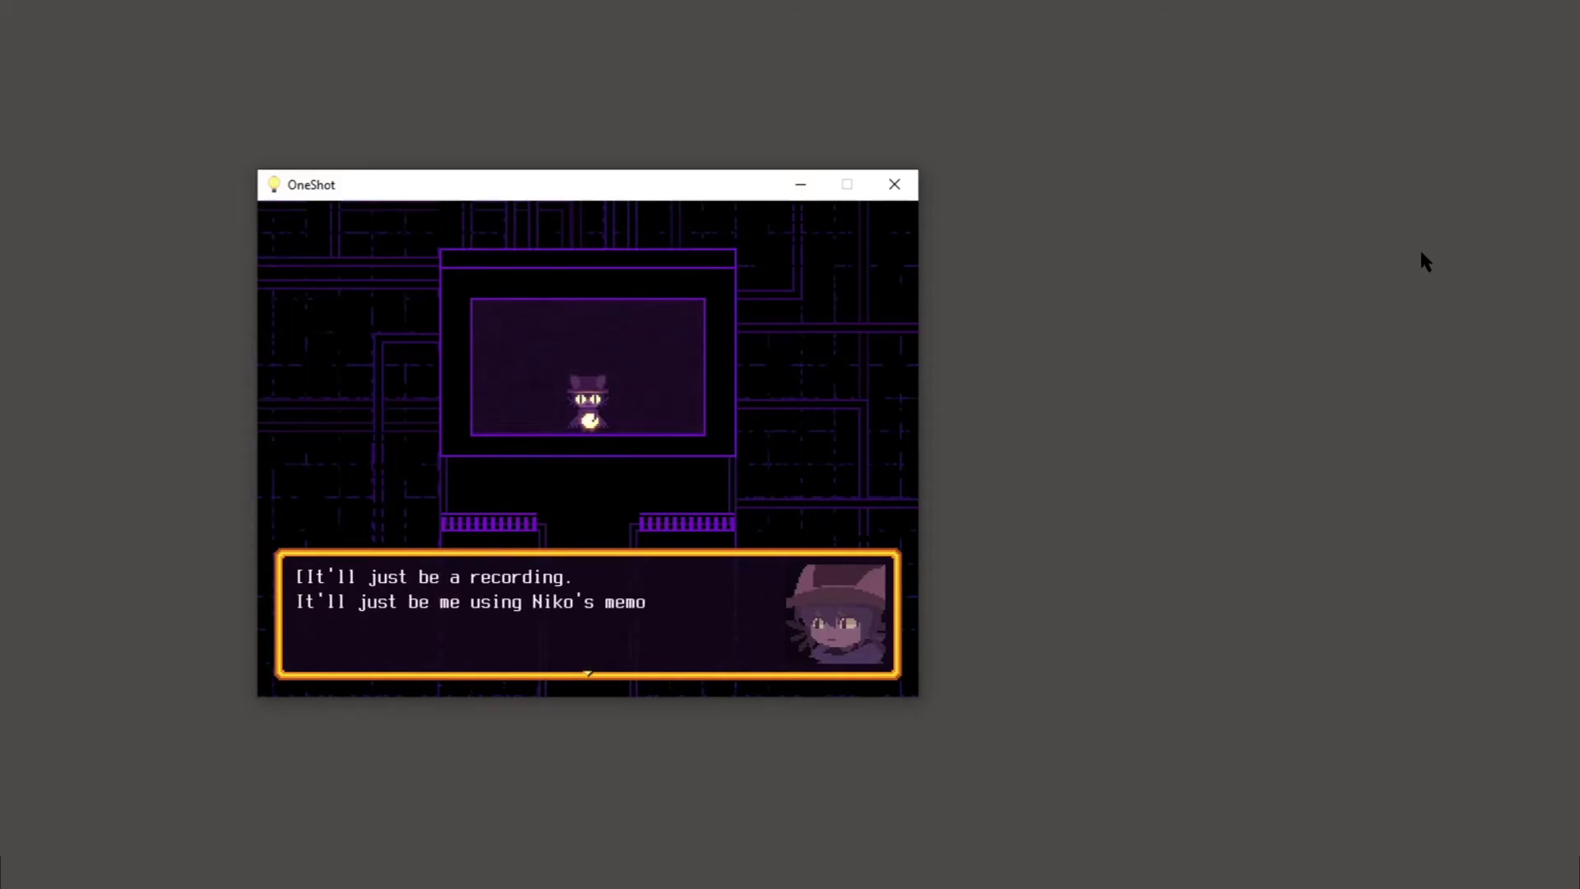
{"action": "key", "text": "z"}
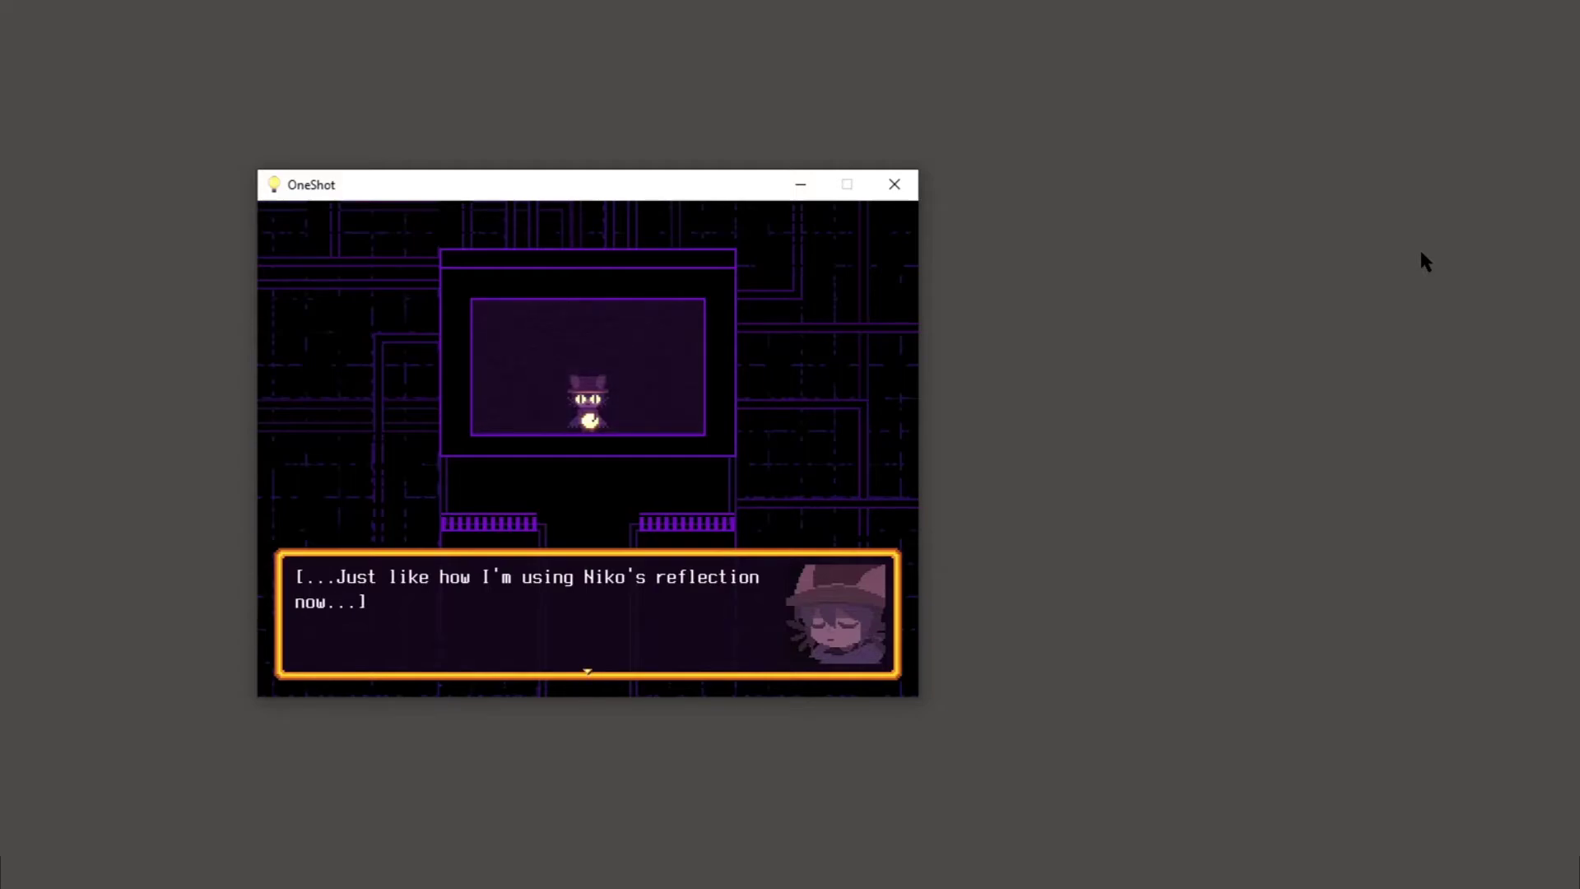
{"action": "key", "text": "z"}
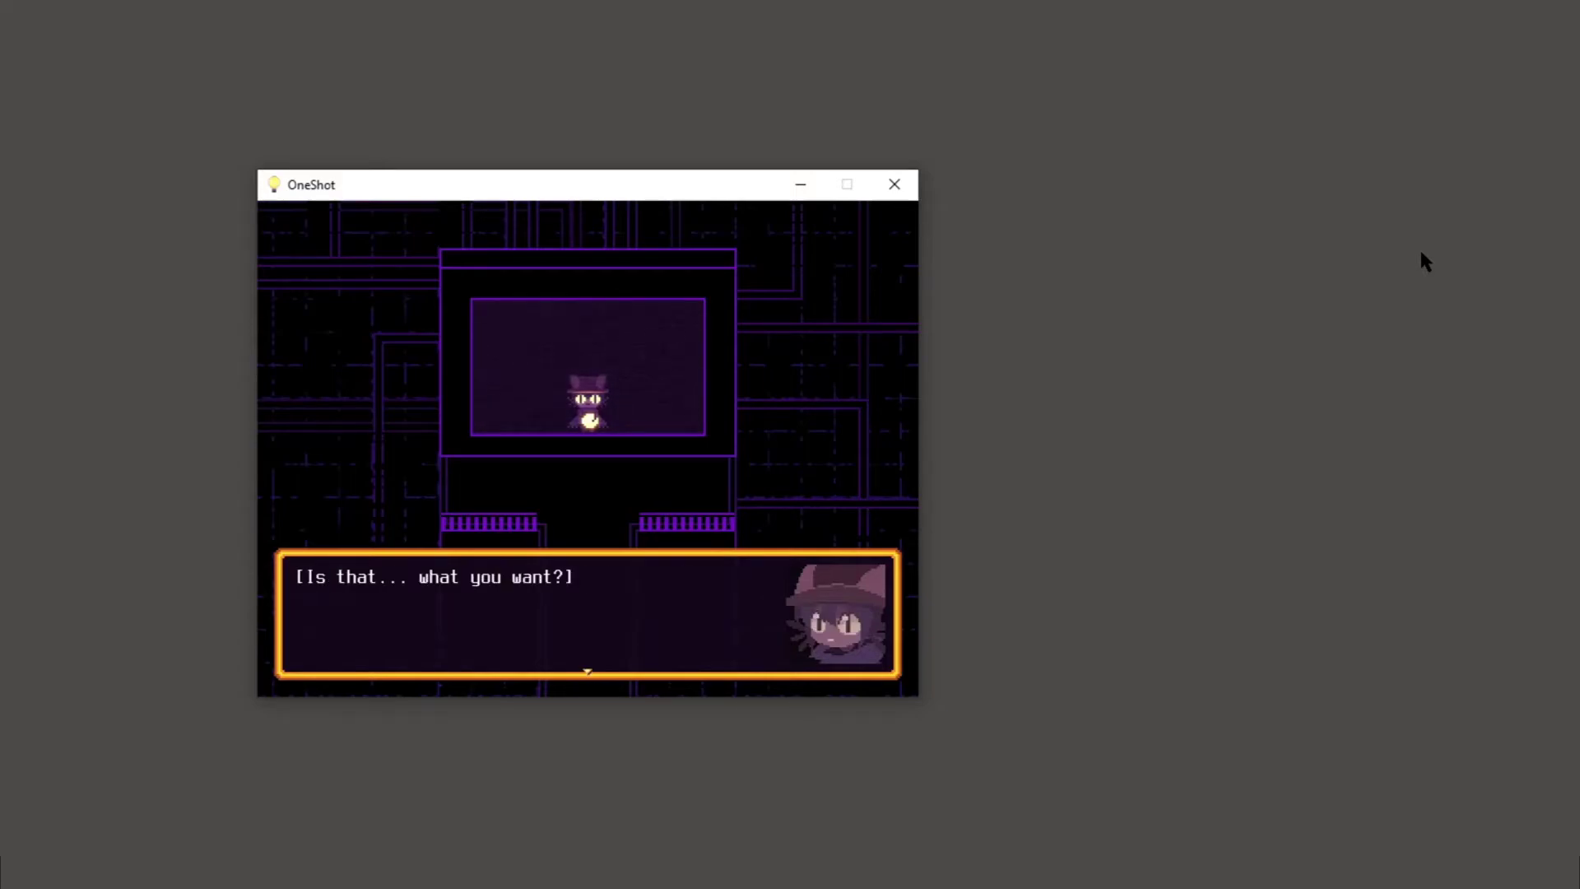
{"action": "key", "text": "z"}
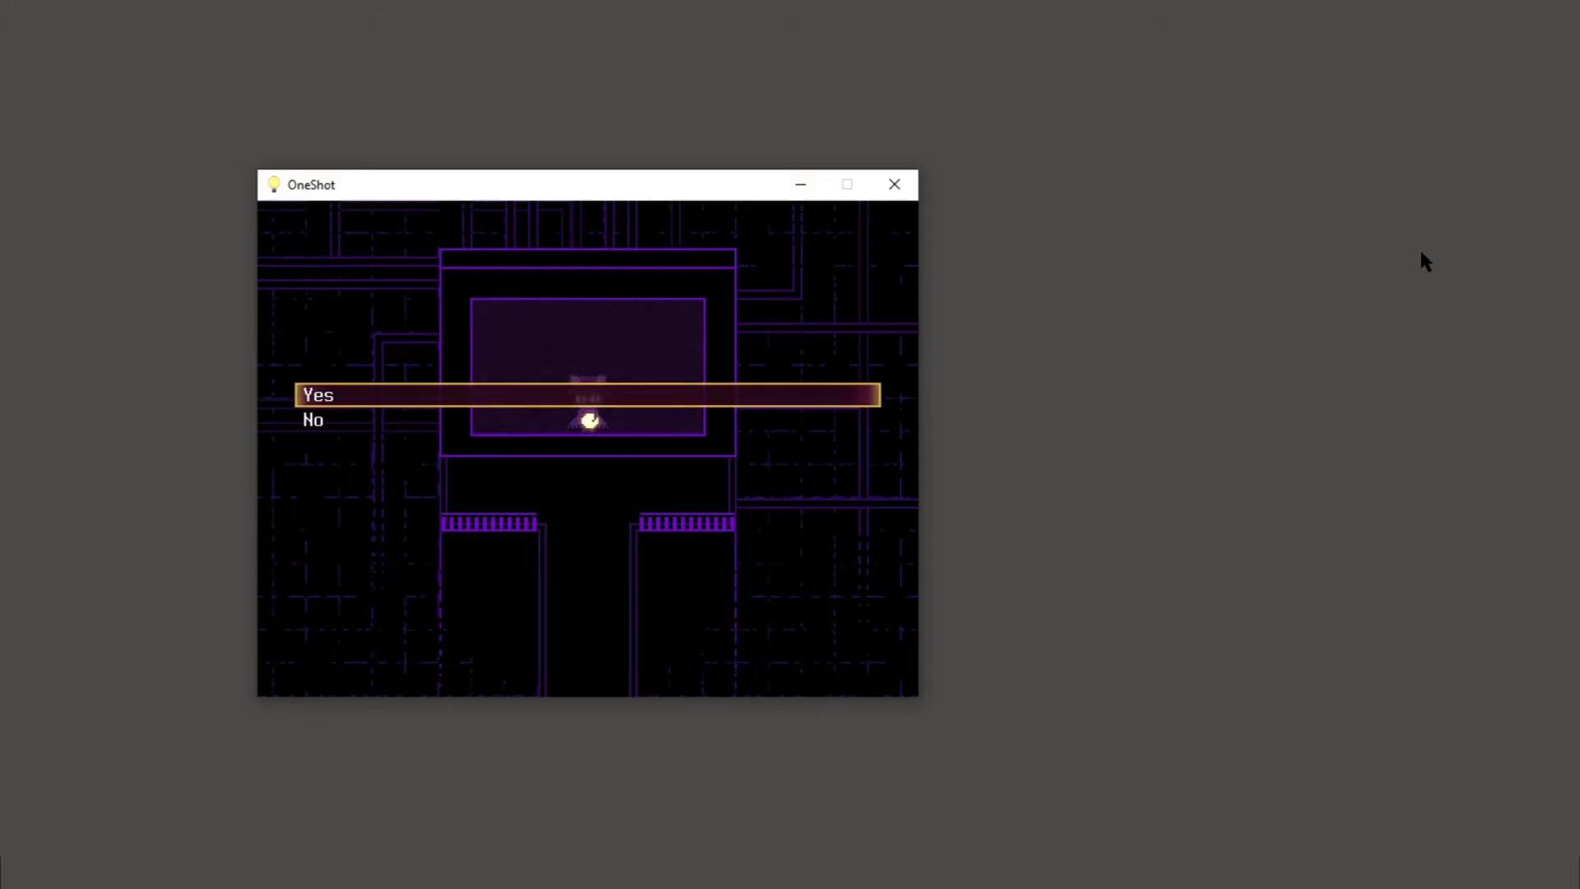
Step: Answer No, then play the closing lines through 'feel free to come back'
{"action": "key", "text": "Down"}
{"action": "key", "text": "z"}
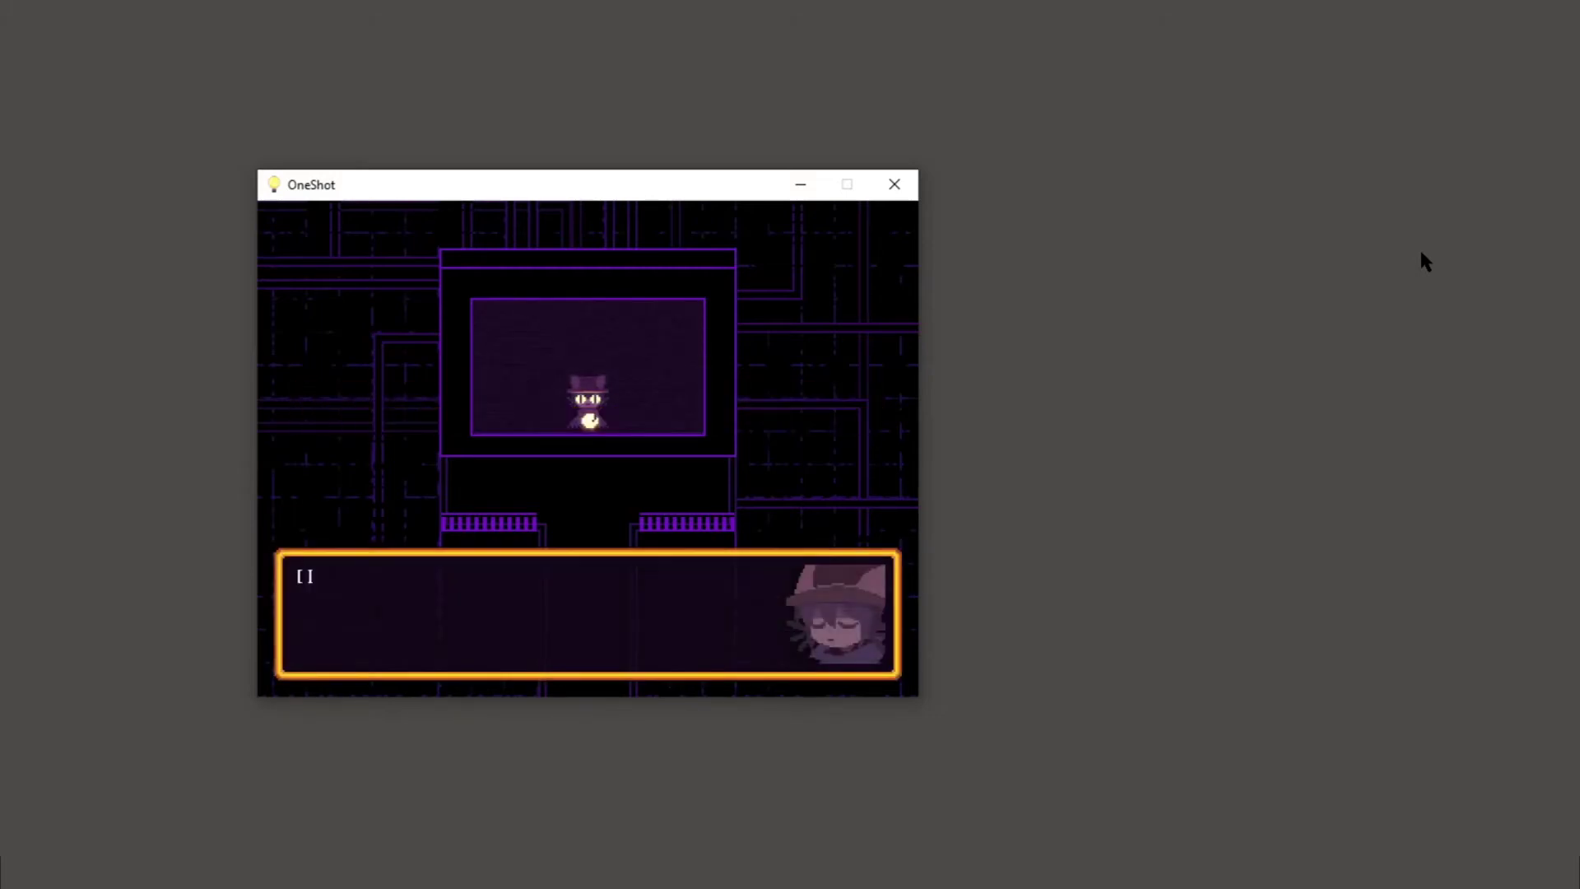
{"action": "key", "text": "z"}
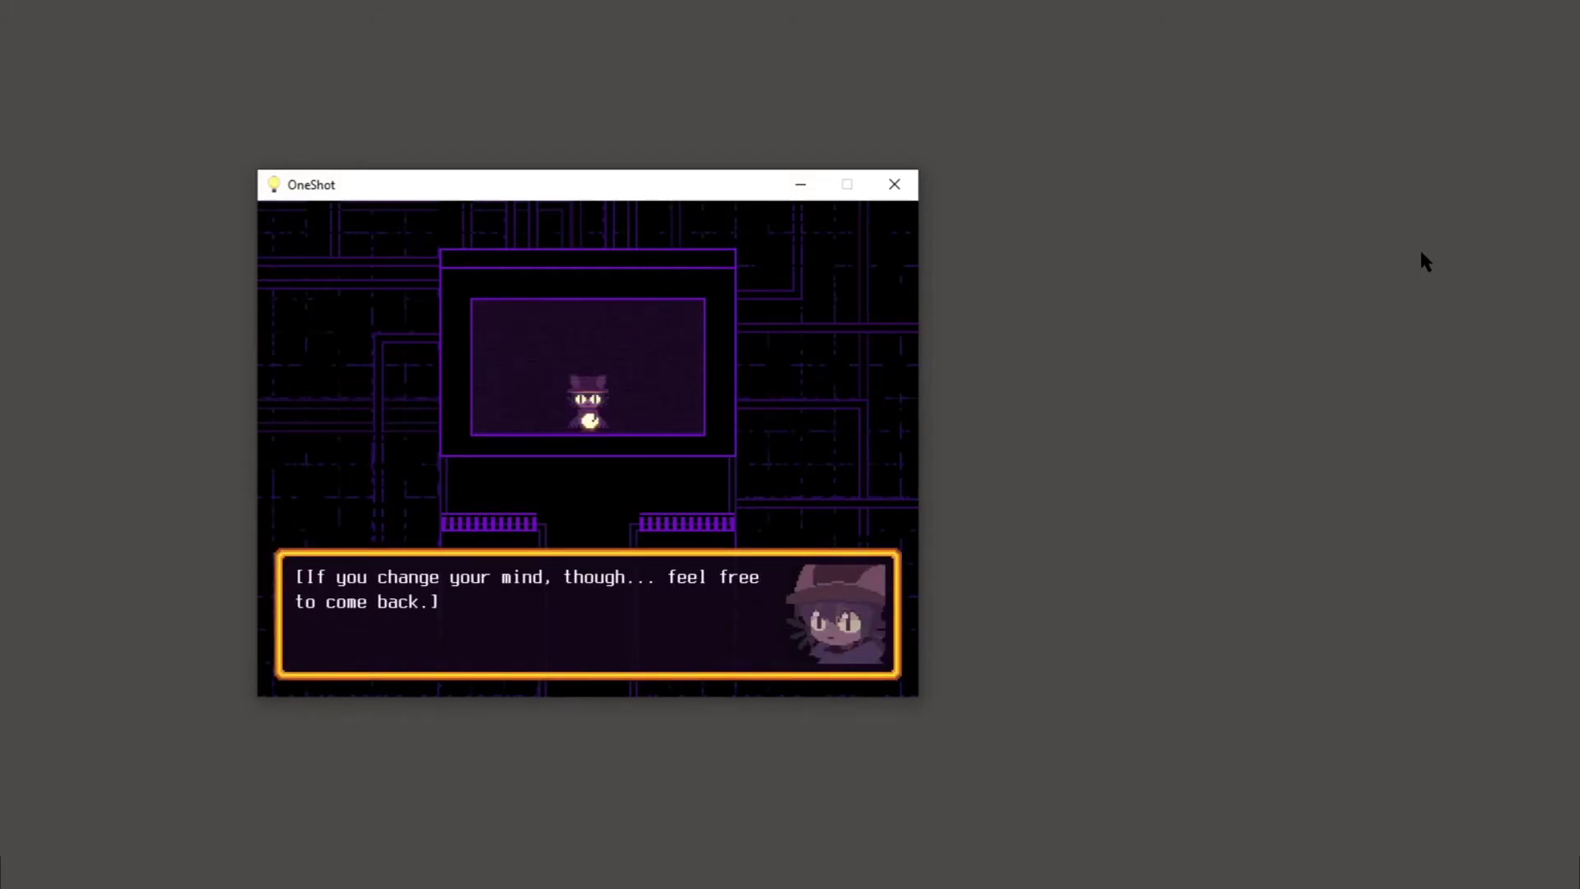
{"action": "key", "text": "z"}
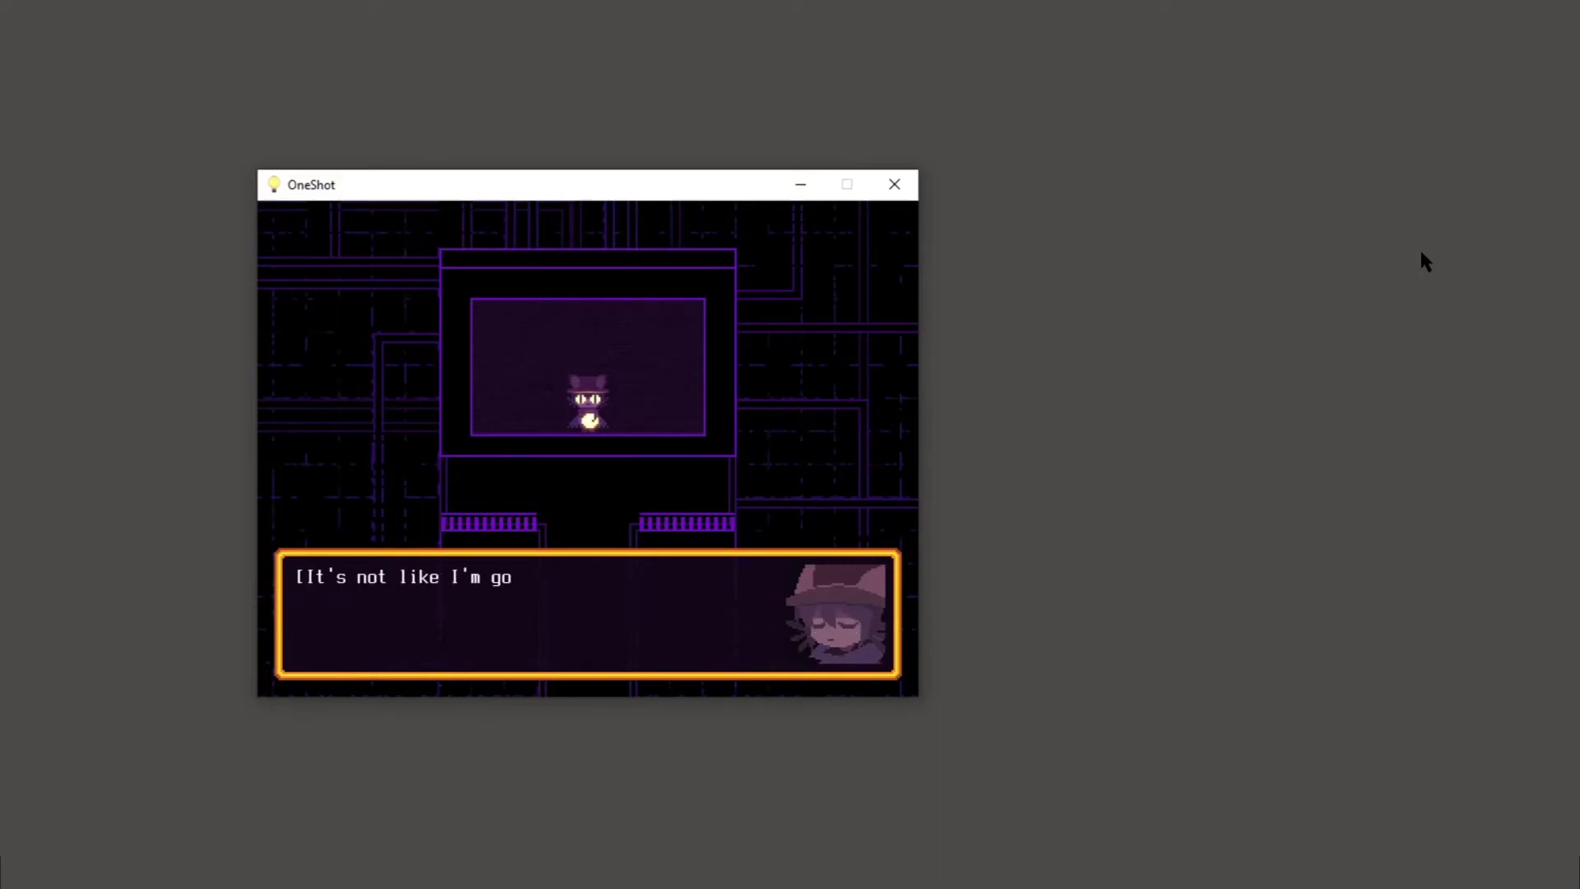
{"action": "key", "text": "z"}
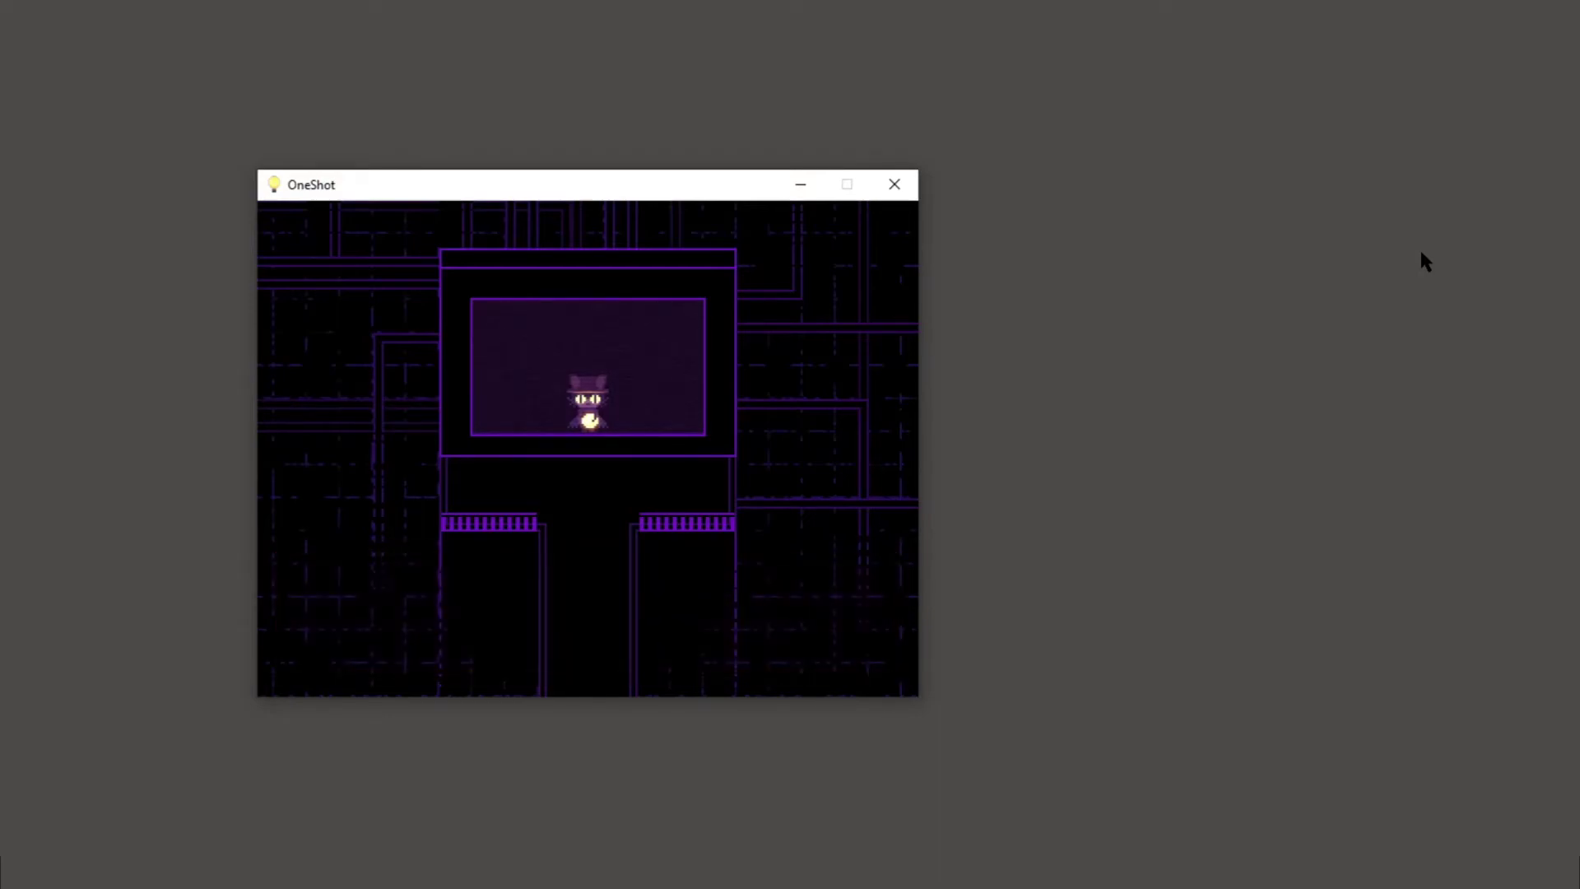